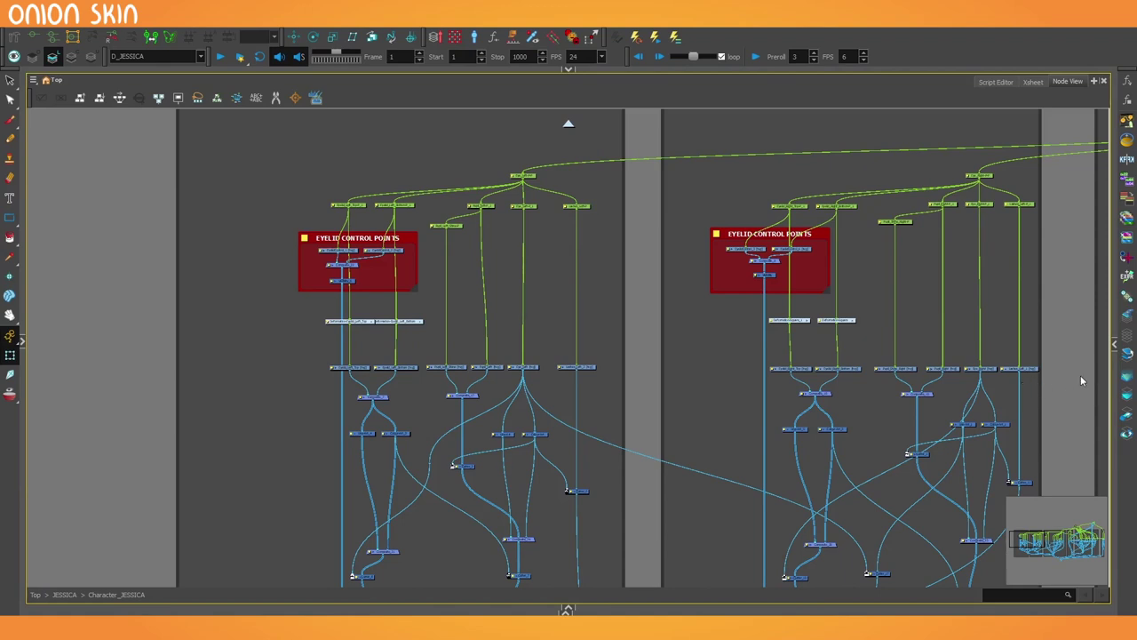
Step: Look over the character rig's node network and the PreviousAttempts group, and try out the control lever of the boxing-glove rig
left_click_drag(1081, 378, 125, 391)
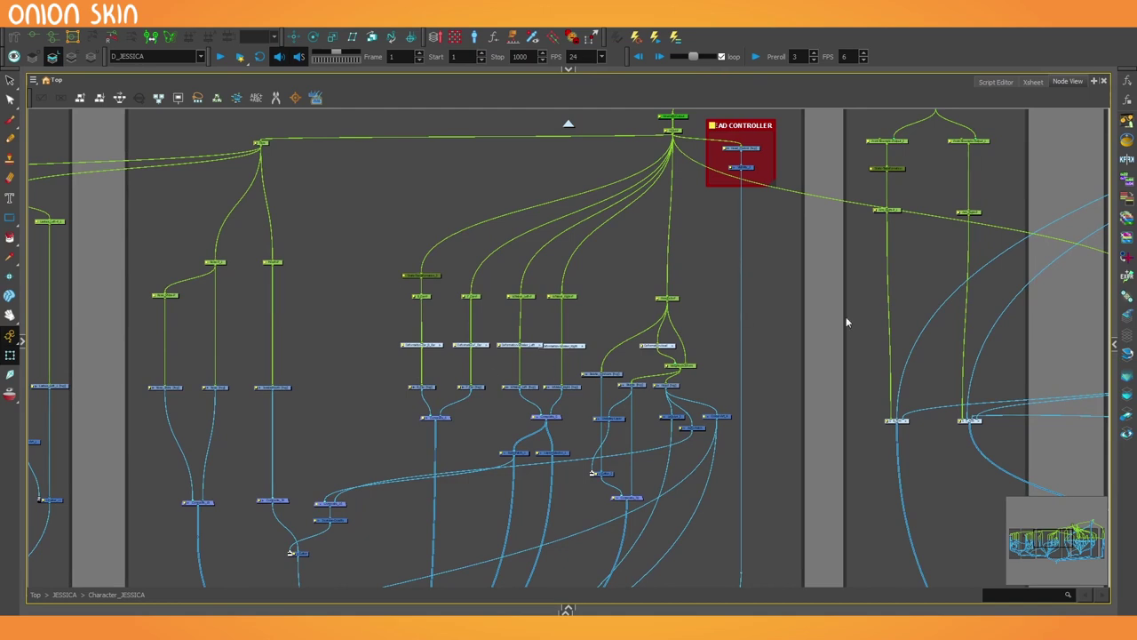
left_click_drag(1098, 373, 1, 376)
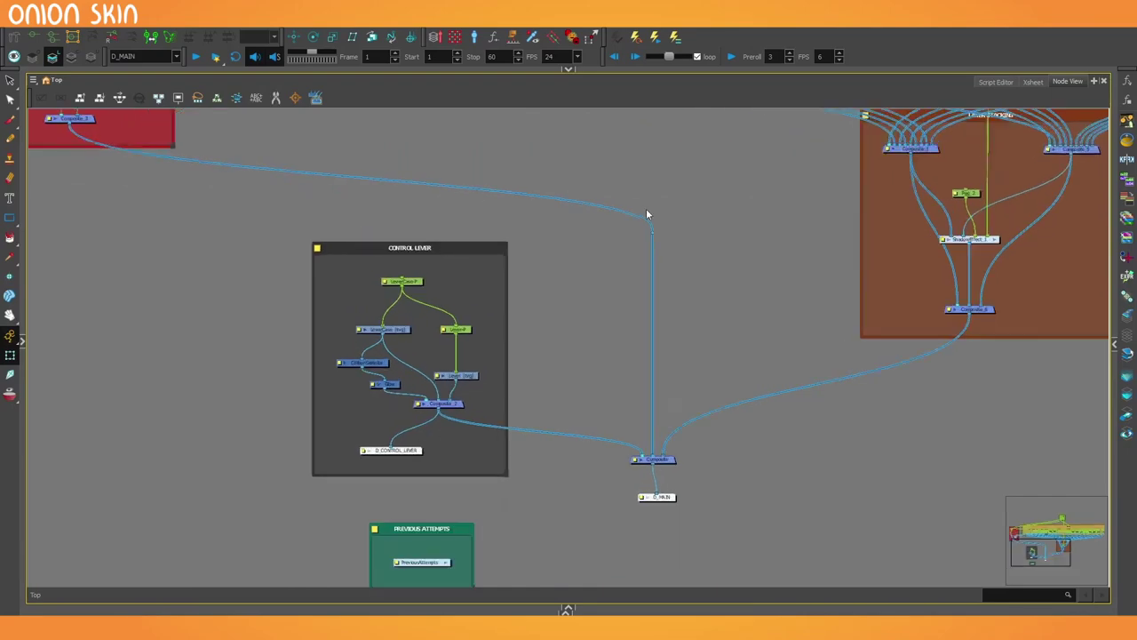
left_click_drag(829, 175, 955, 45)
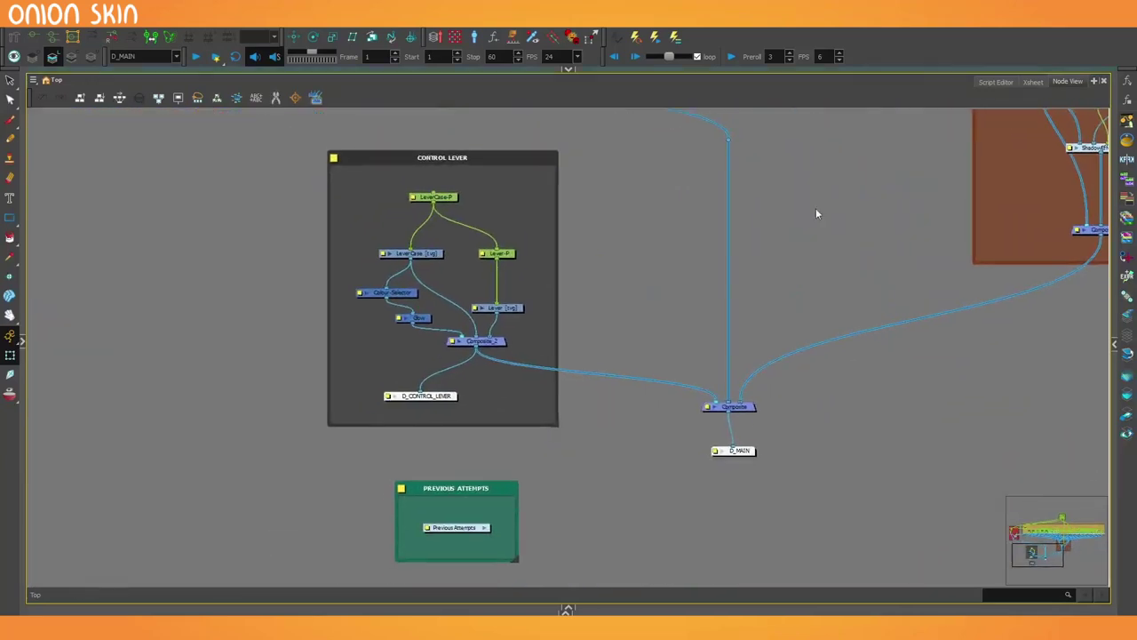
left_click(485, 530)
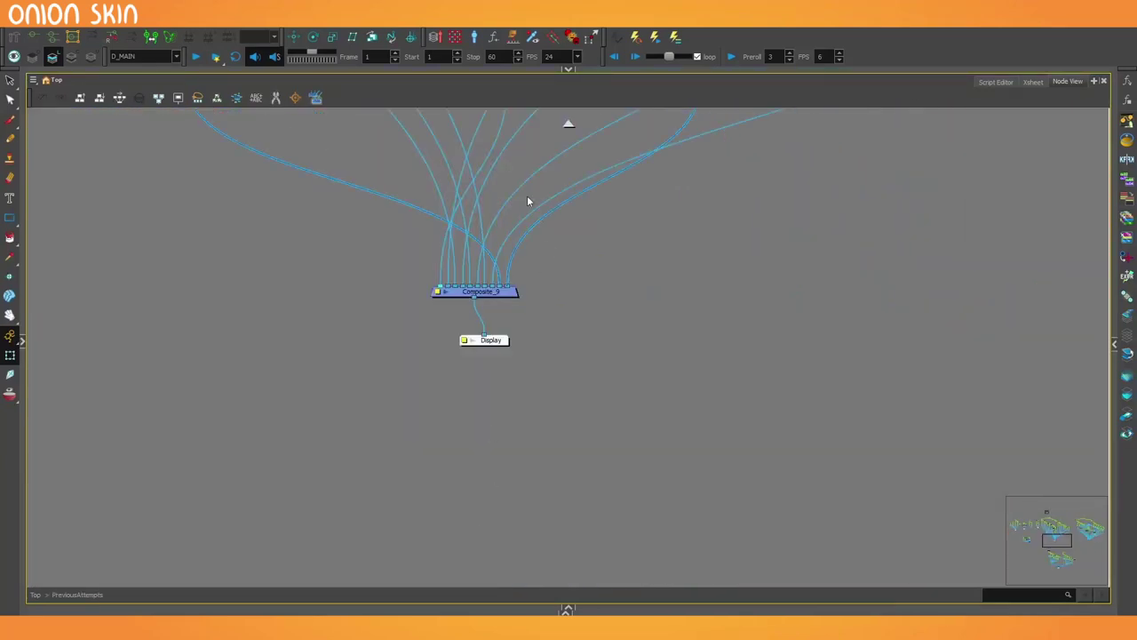
scroll(586, 267, "up", 2)
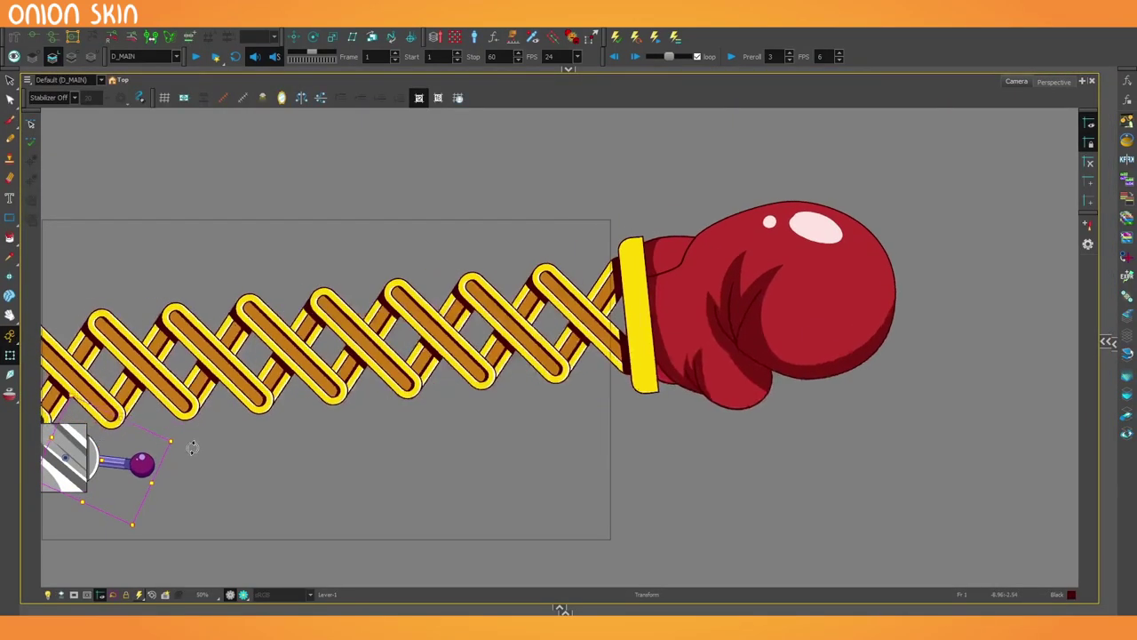
left_click_drag(193, 448, 194, 424)
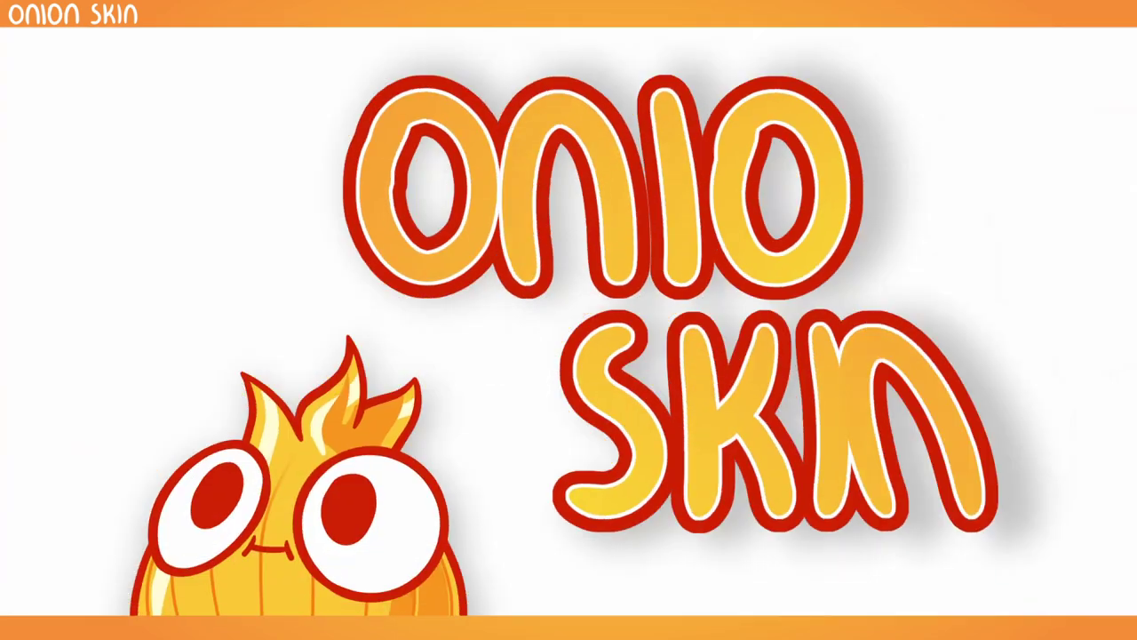
Step: Sketch a vertical scissor lattice of stacked crossing black lines on the Drawing layer
left_click_drag(256, 349, 286, 304)
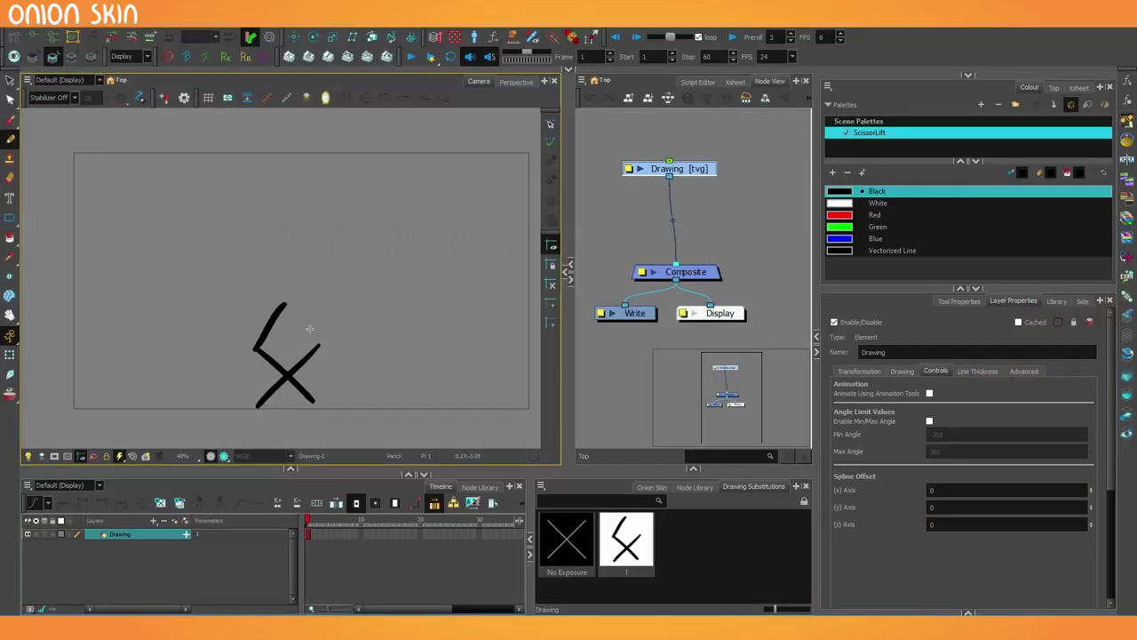
left_click_drag(318, 347, 244, 278)
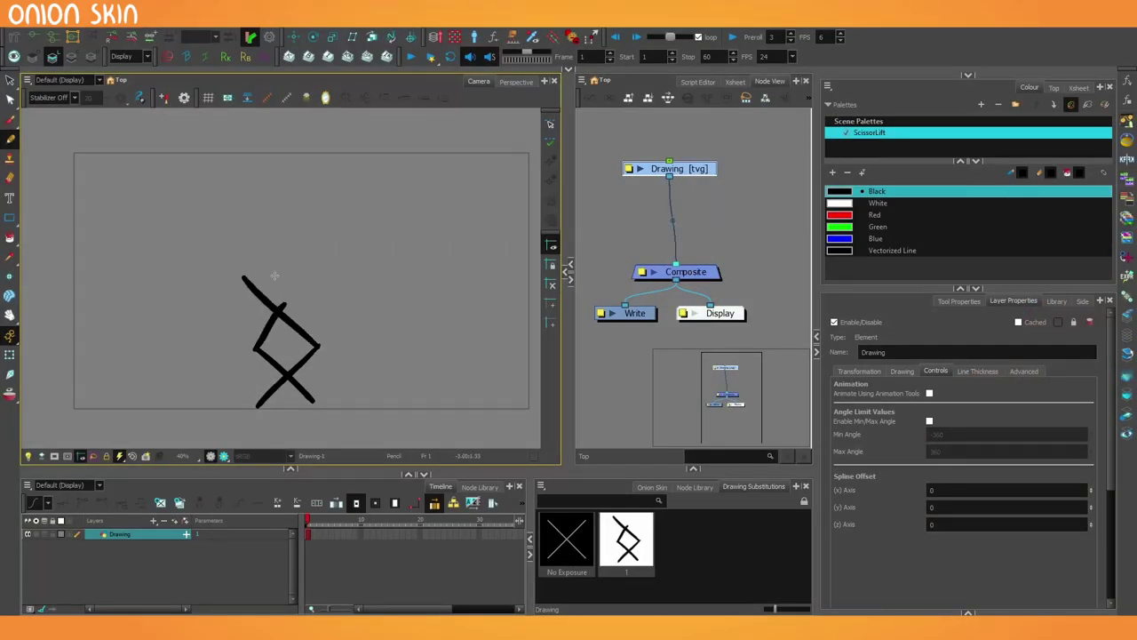
left_click_drag(280, 310, 316, 265)
mouse_move(247, 276)
left_mouse_down()
mouse_move(284, 232)
mouse_move(260, 259)
left_mouse_up()
mouse_move(272, 224)
left_mouse_down()
mouse_move(316, 258)
mouse_move(252, 207)
mouse_move(280, 166)
mouse_move(302, 217)
left_mouse_up()
left_click_drag(237, 189, 246, 216)
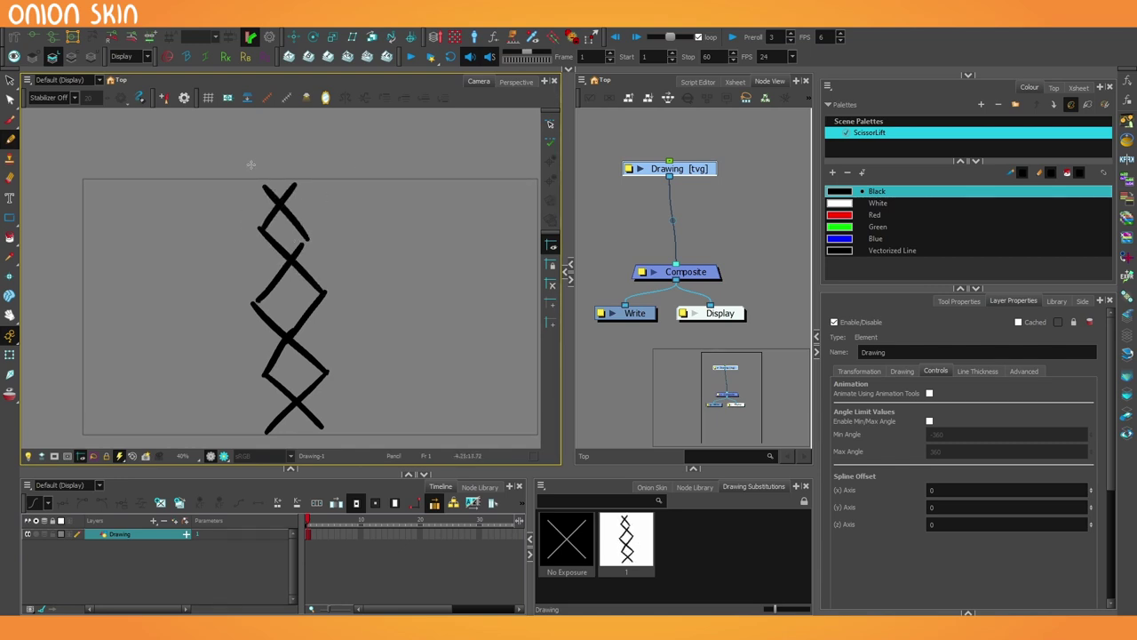
Step: Create a second drawing layer and draw a rectangular platform on it, sitting on top of the scissor lattice
key("ctrl+r")
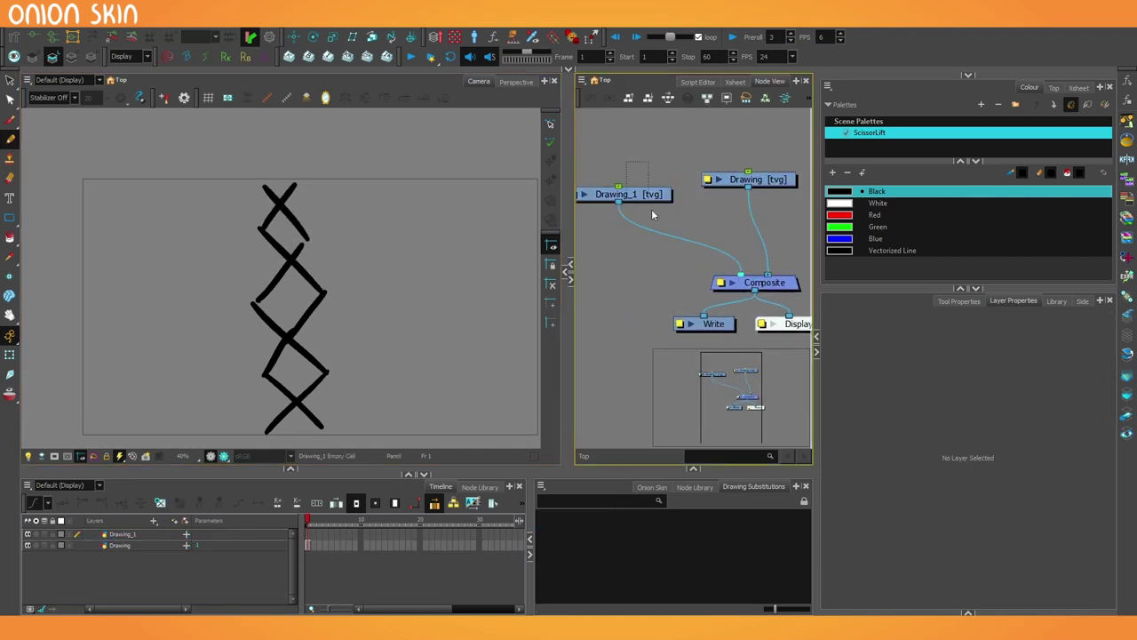
mouse_move(211, 119)
left_mouse_down()
mouse_move(222, 185)
mouse_move(292, 119)
mouse_move(196, 116)
left_mouse_up()
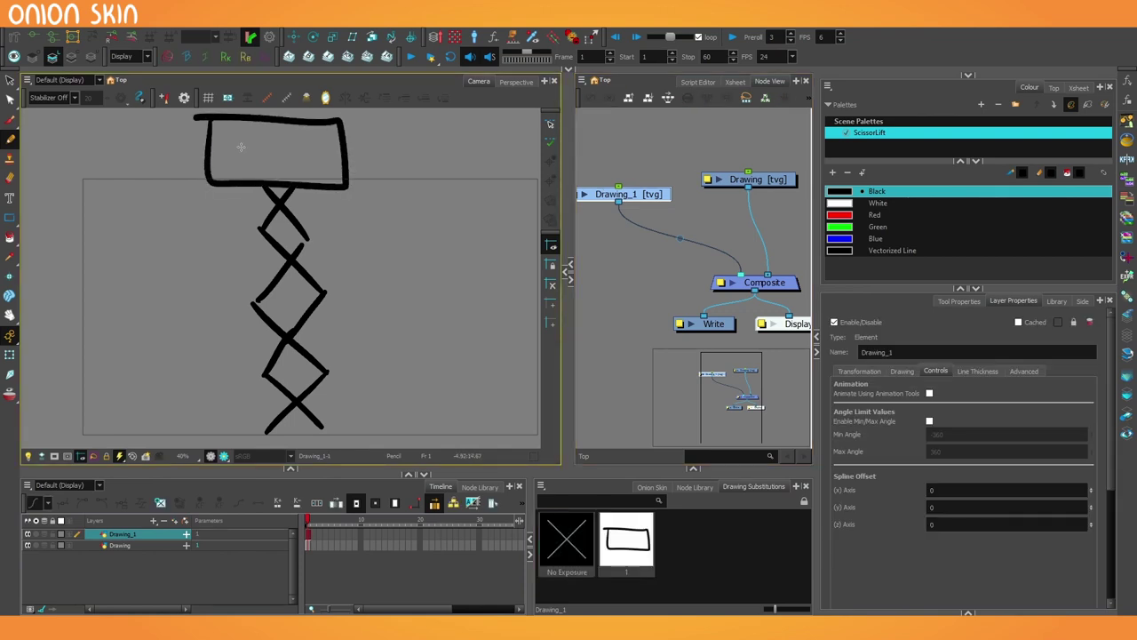
key("1")
left_click_drag(256, 222, 253, 226)
Step: Add a parent peg to each of the two drawings and keyframe both pegs at frames 1 and 18
left_click(718, 180)
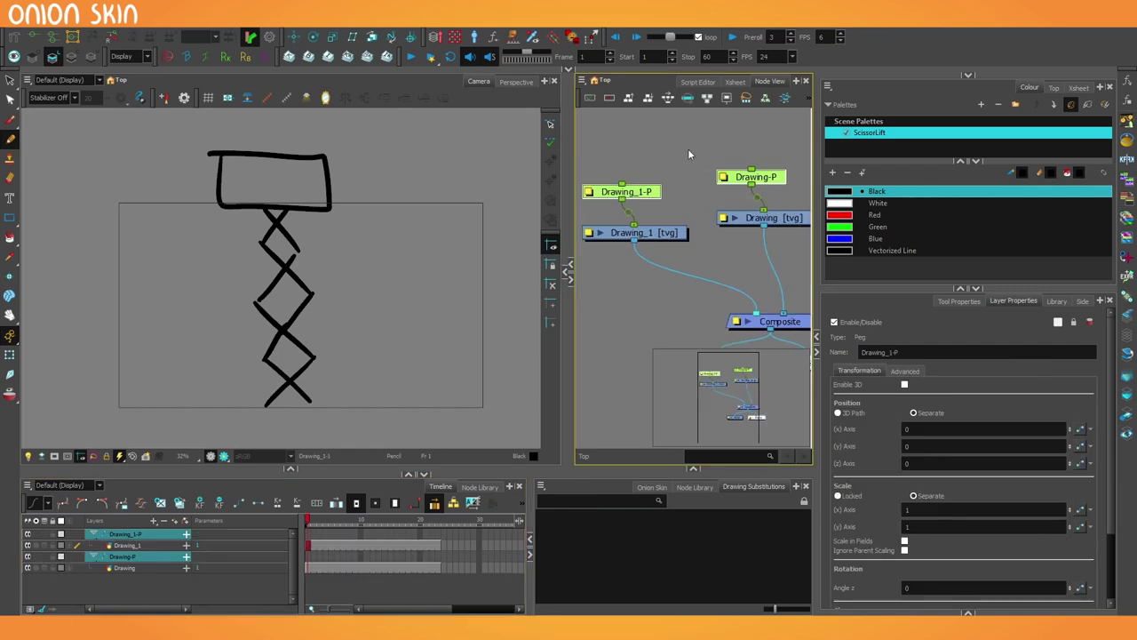
left_click_drag(688, 148, 718, 191)
left_click(332, 38)
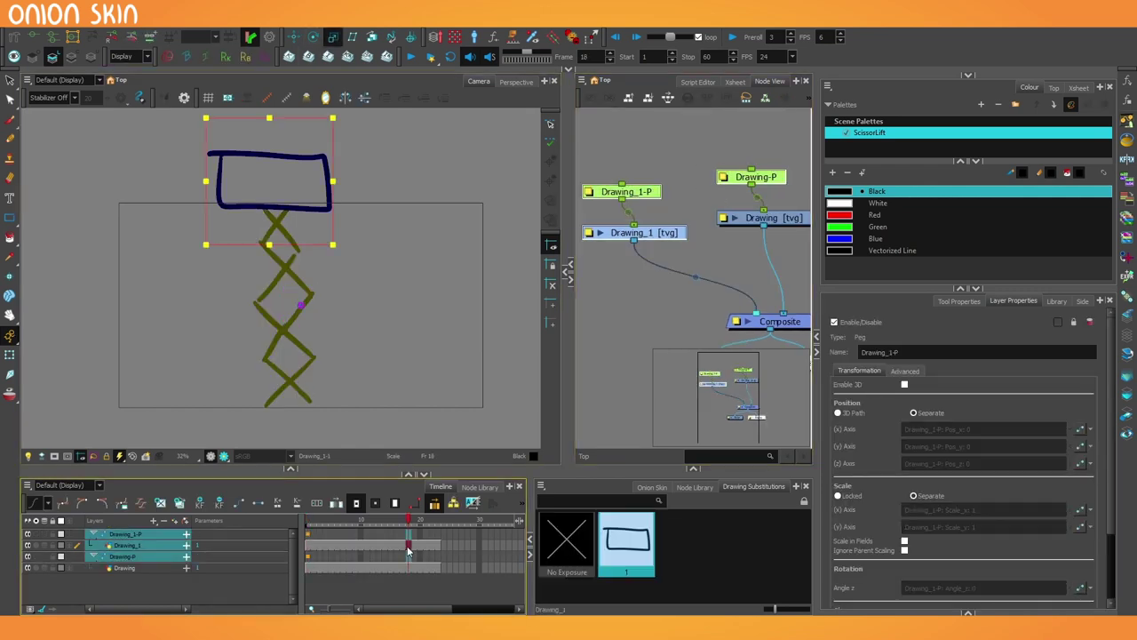
left_click(311, 536)
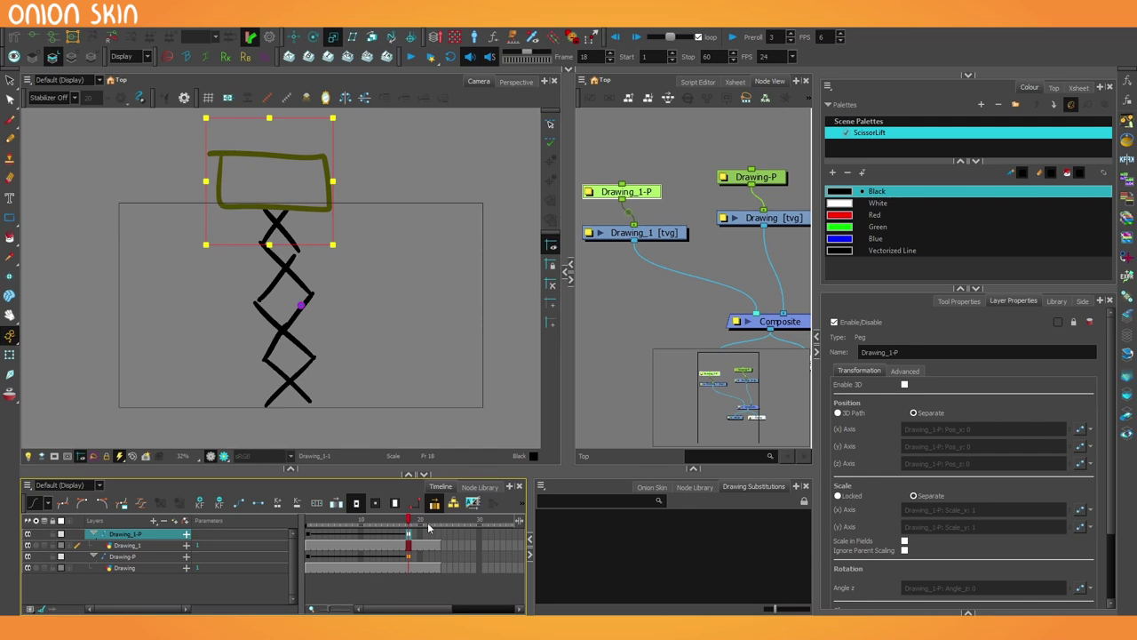
Step: At frame 18, lower the platform and squash the lattice beneath it to a scale of about 1.23 horizontally and 0.23 vertically
left_click_drag(226, 432, 227, 363)
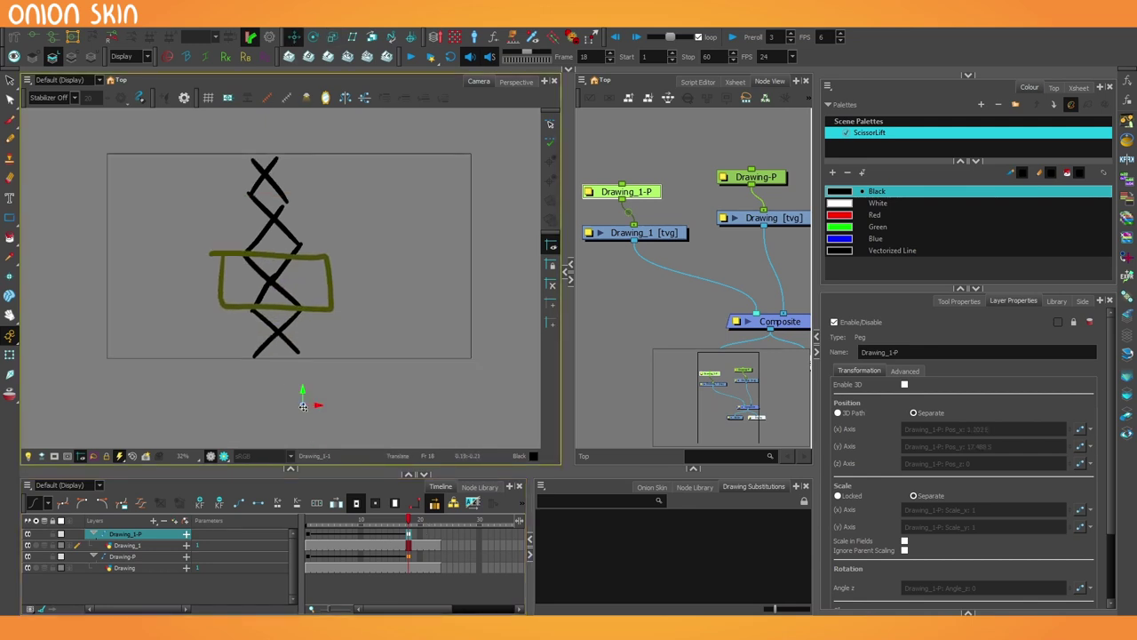
left_click(737, 179)
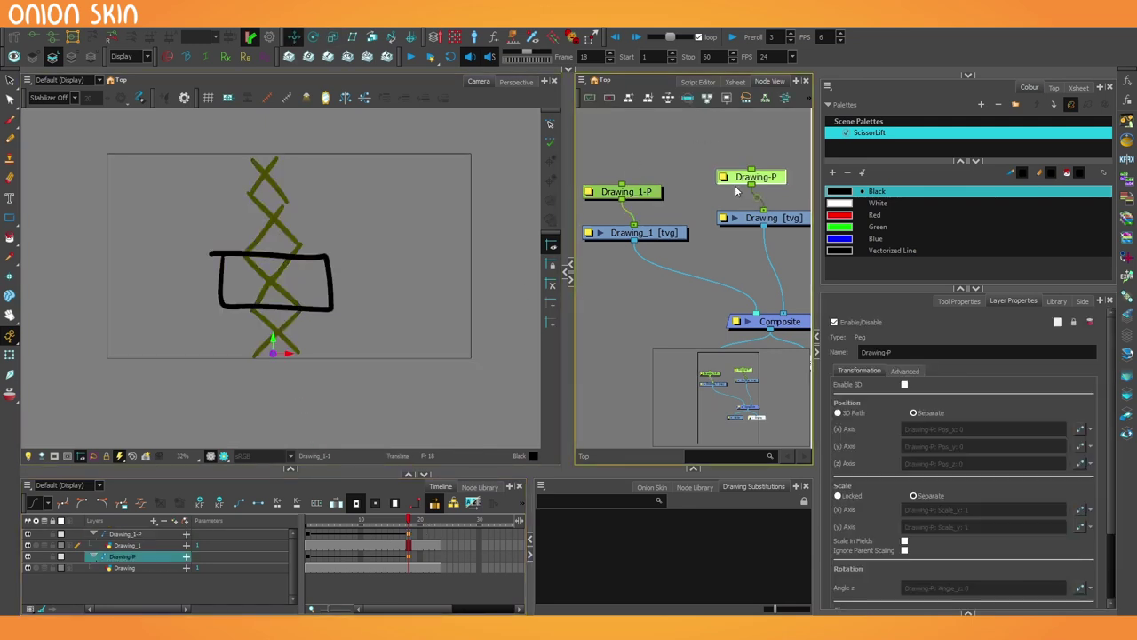
left_click(333, 37)
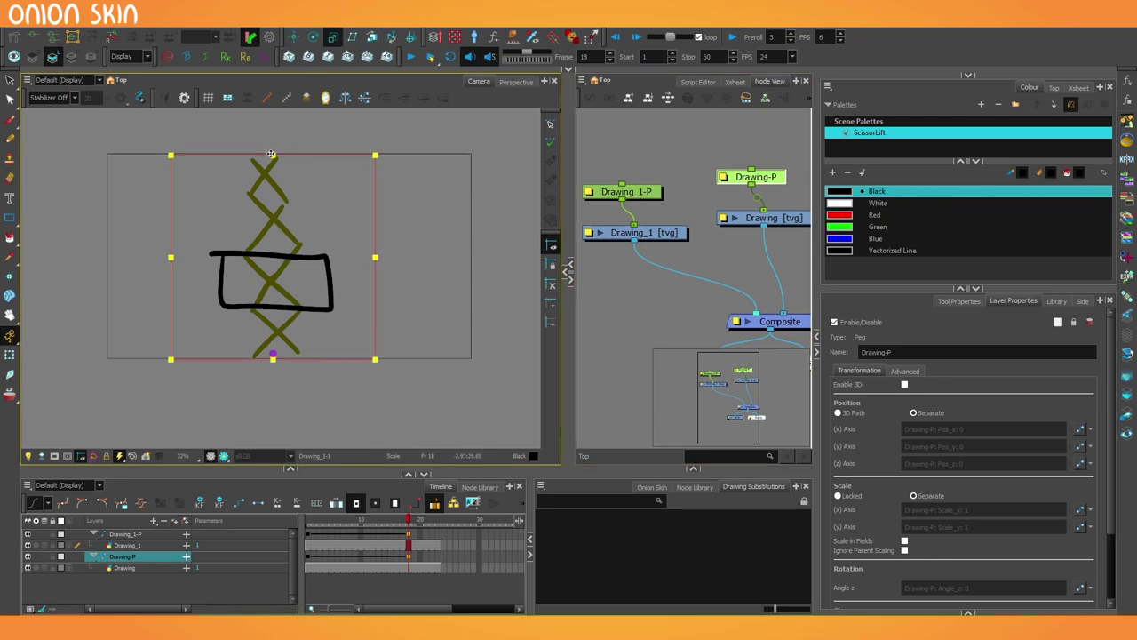
left_click_drag(271, 152, 268, 304)
left_click_drag(171, 332, 147, 331)
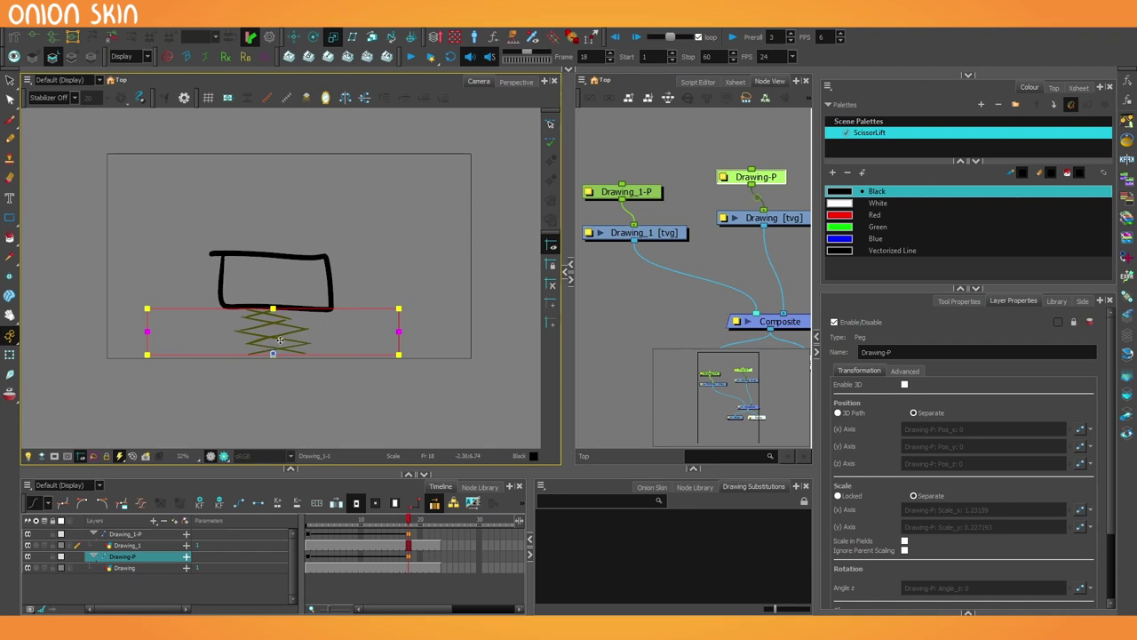
Step: Scrub and play back the scissor lift's collapse to check how the platform and lattice move together
left_click(313, 37)
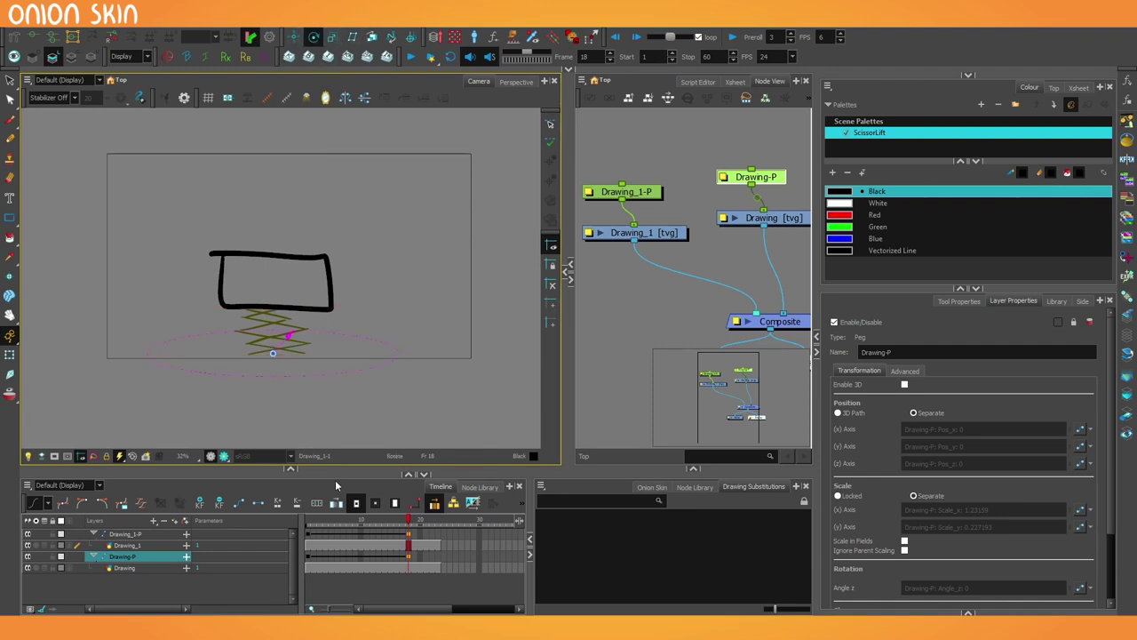
left_click_drag(408, 520, 385, 516)
key("shift+Return")
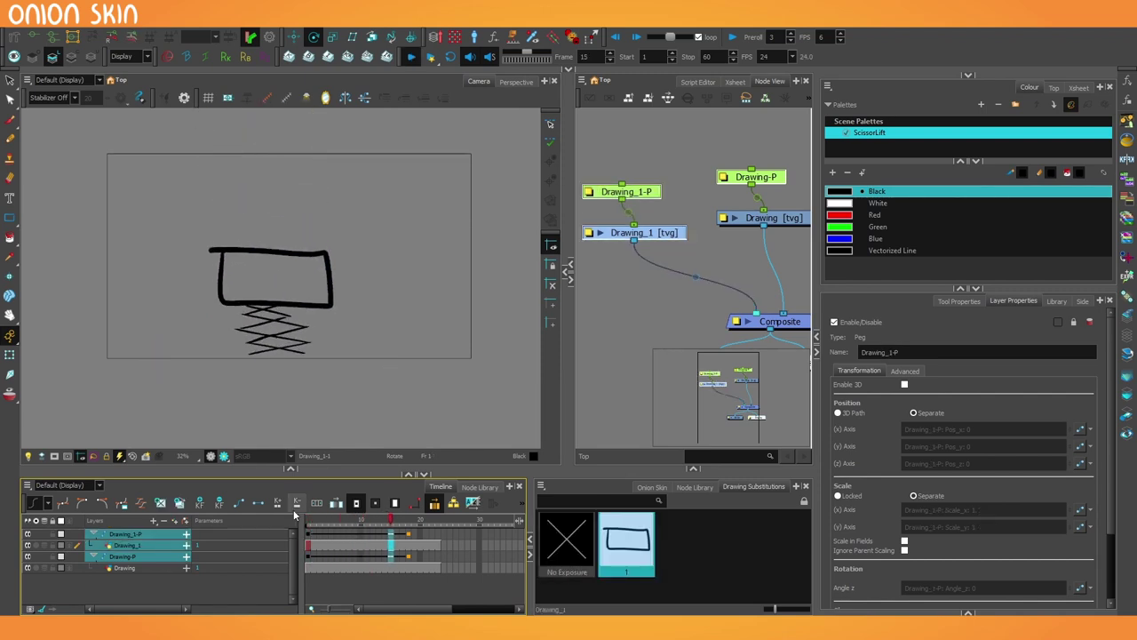
key("shift+Return")
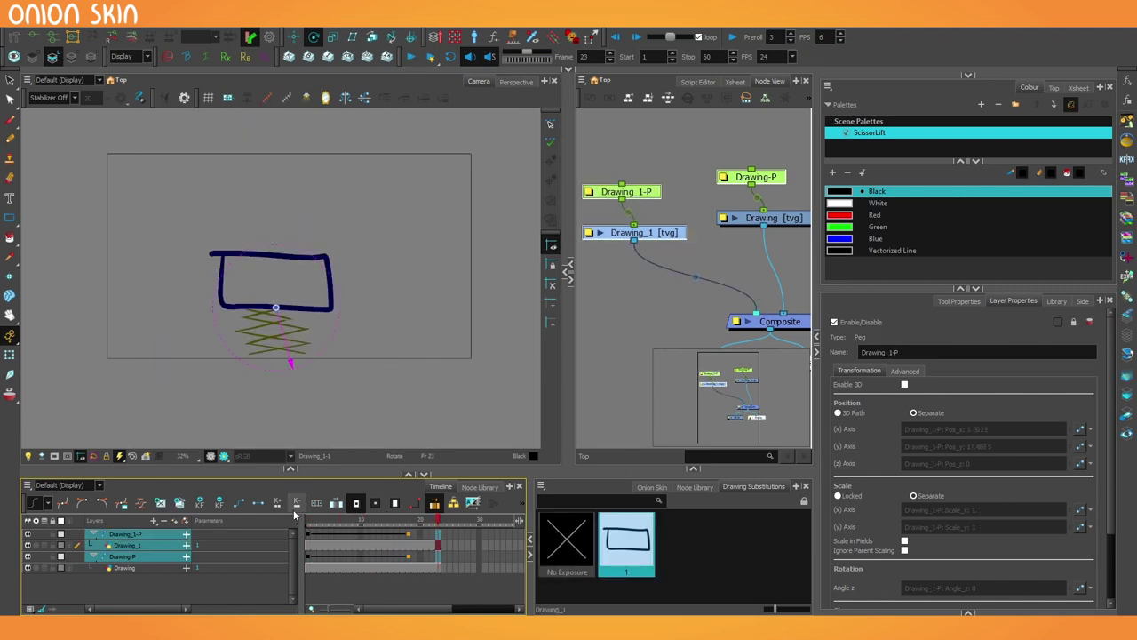
Step: Delete the Drawing-P peg above the lattice drawing
left_click_drag(570, 246, 530, 249)
scroll(611, 258, "down", 2)
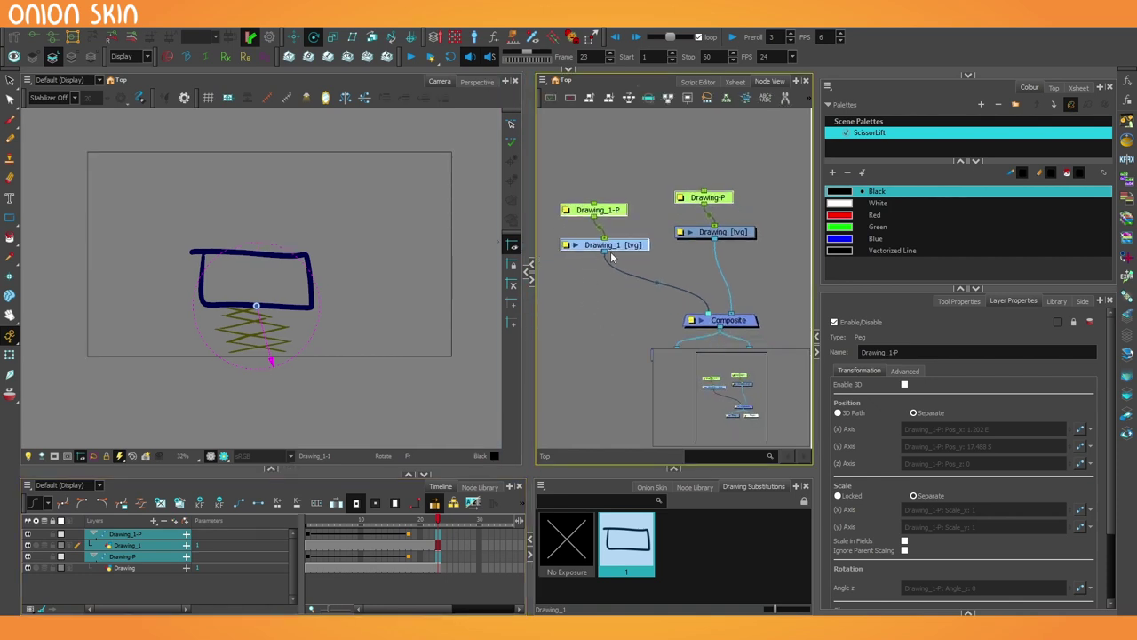
left_click(656, 222)
left_click(709, 199)
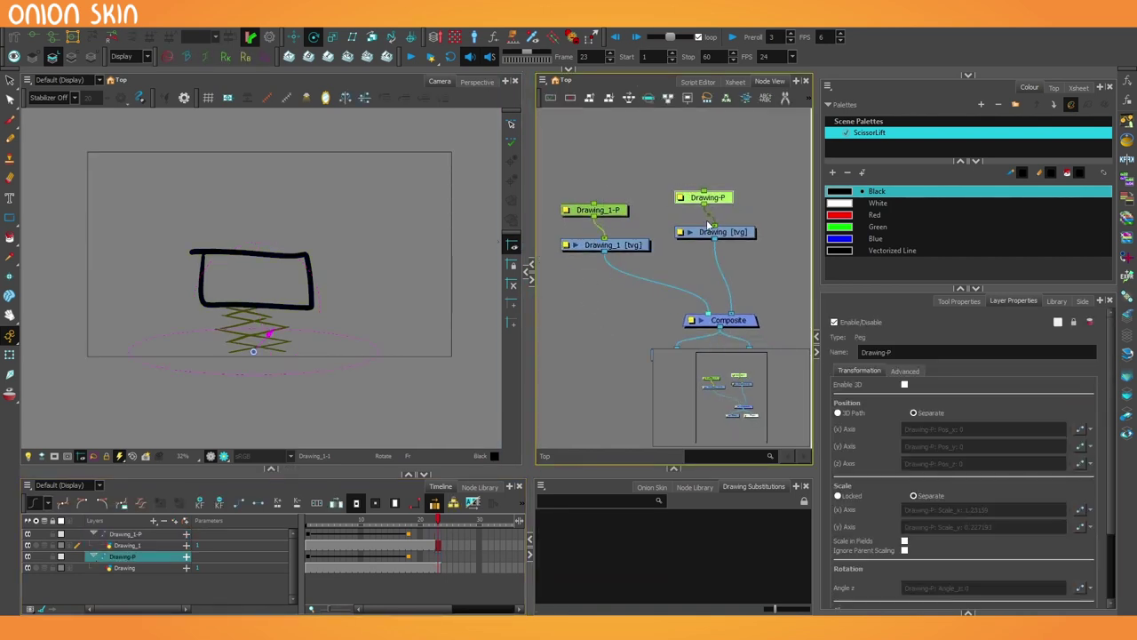
key("Delete")
left_click_drag(714, 170, 643, 214)
left_click(659, 273)
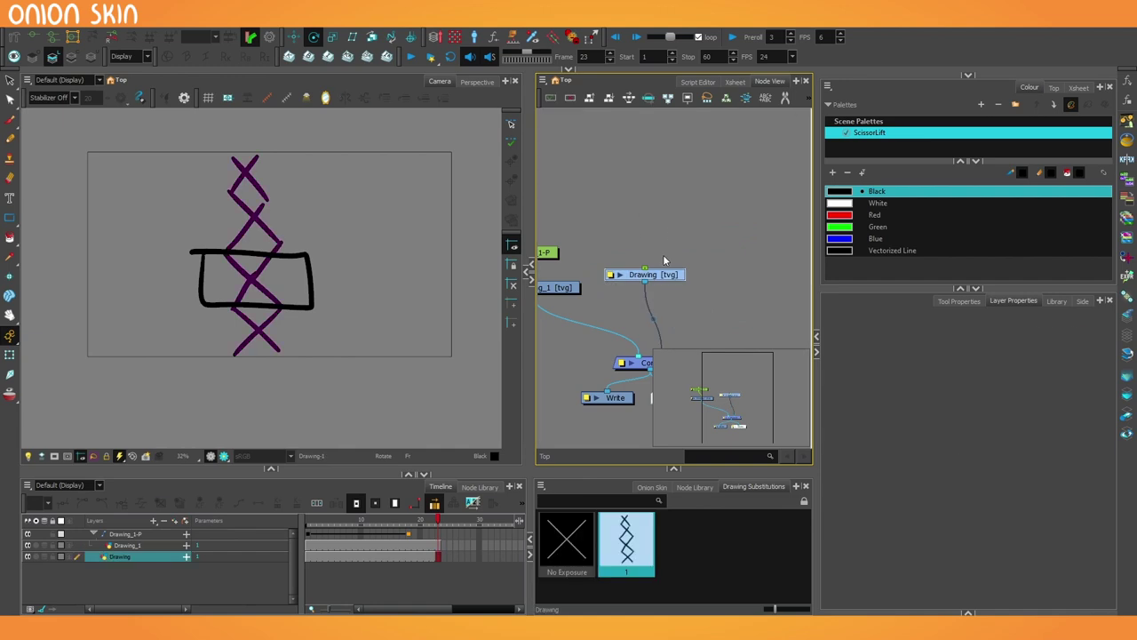
Step: Add a Two-Points-Constraint node and connect it above the lattice's Drawing node
left_click(679, 204)
key("Tab")
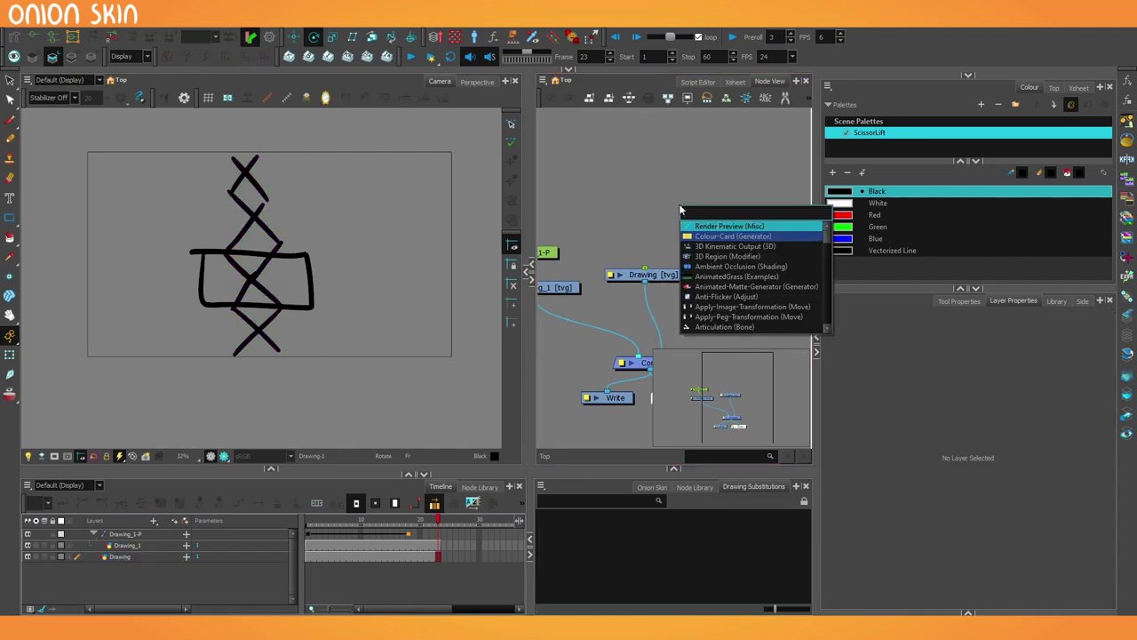
type("two")
key("Return")
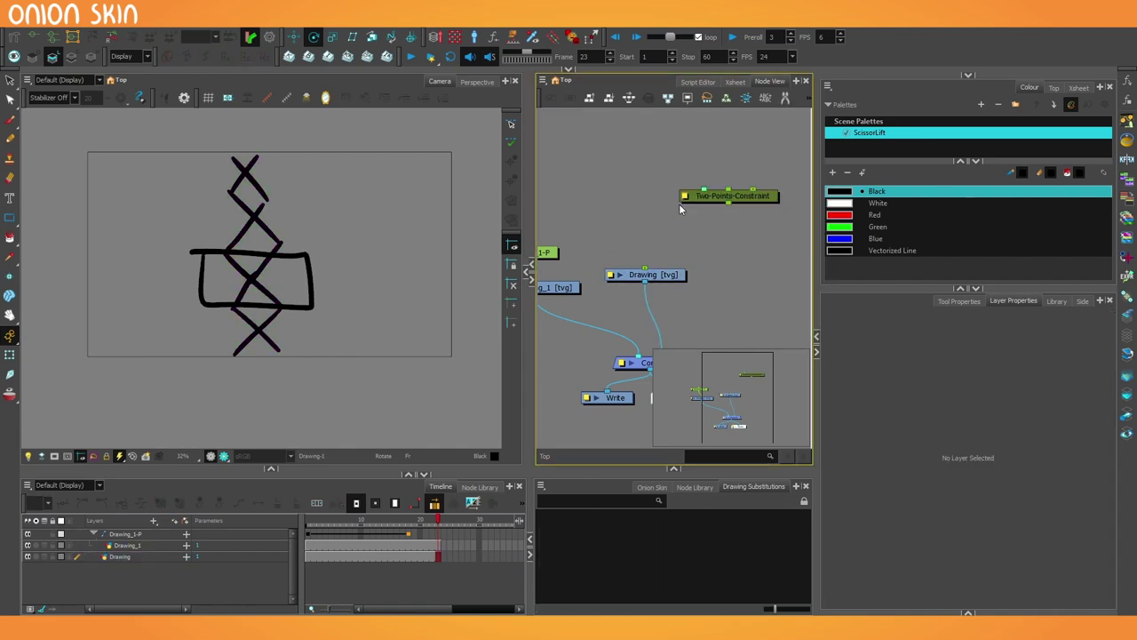
mouse_move(679, 204)
left_mouse_down()
mouse_move(686, 220)
mouse_move(647, 231)
left_mouse_up()
Step: Create two pegs and connect each to its own point input on the Two-Points-Constraint, leaving the first input free
left_click(658, 166)
key("ctrl+p")
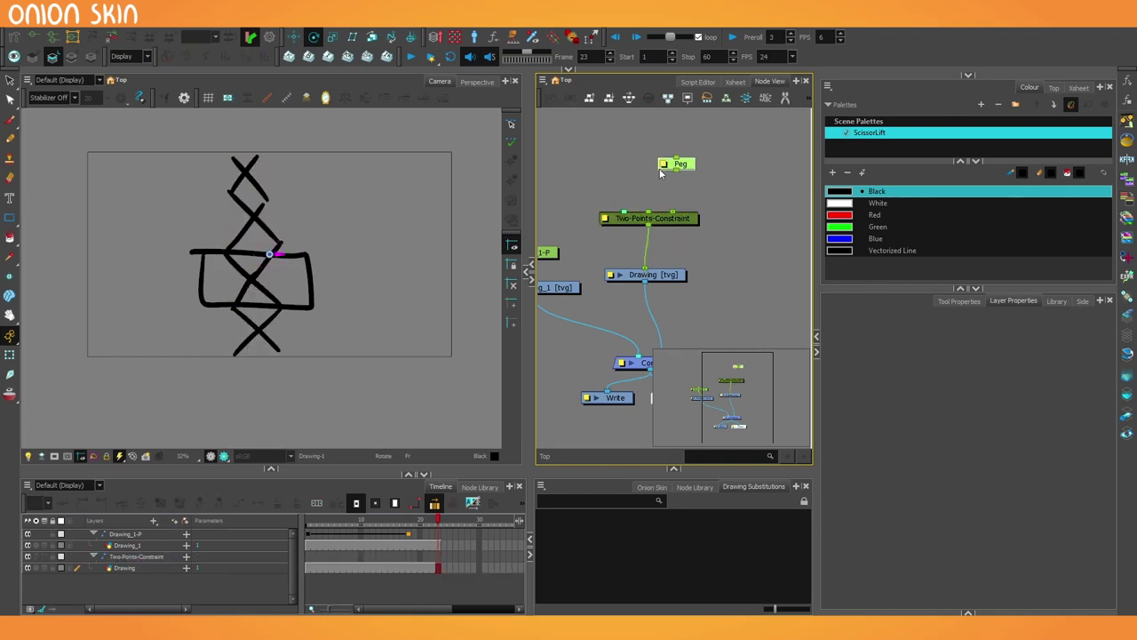
left_click(621, 166)
key("ctrl+p")
left_click_drag(653, 148, 673, 213)
left_click_drag(617, 170, 648, 213)
Step: Place the pivot of Peg at the lattice's top crossing and the pivot of Peg_1 at its base
left_click(680, 165)
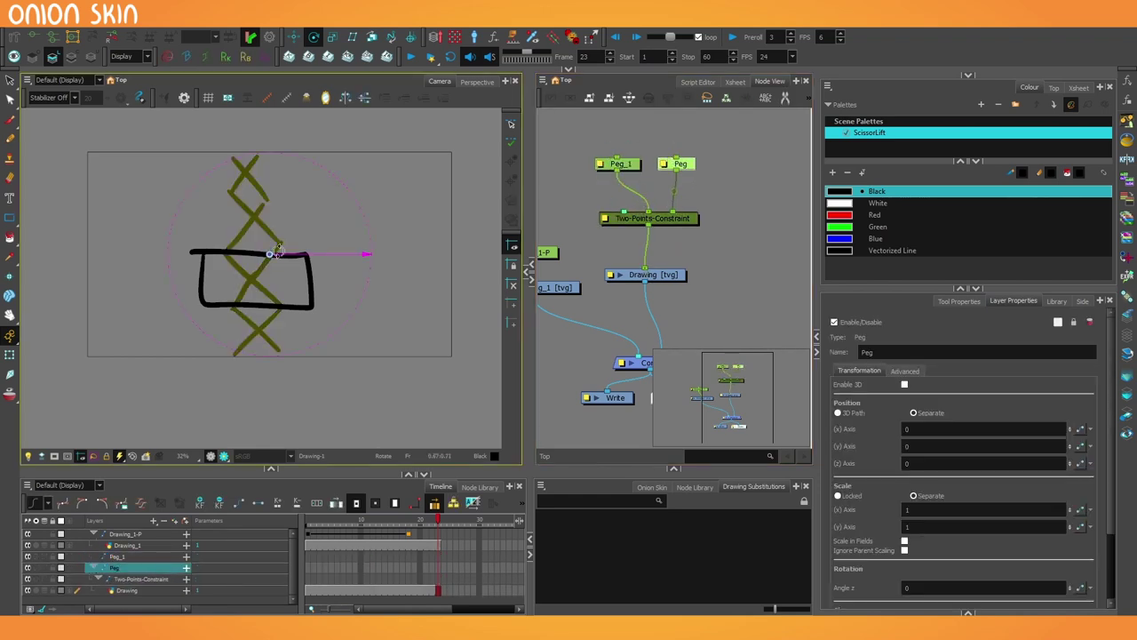
left_click_drag(271, 254, 248, 159)
left_click(621, 165)
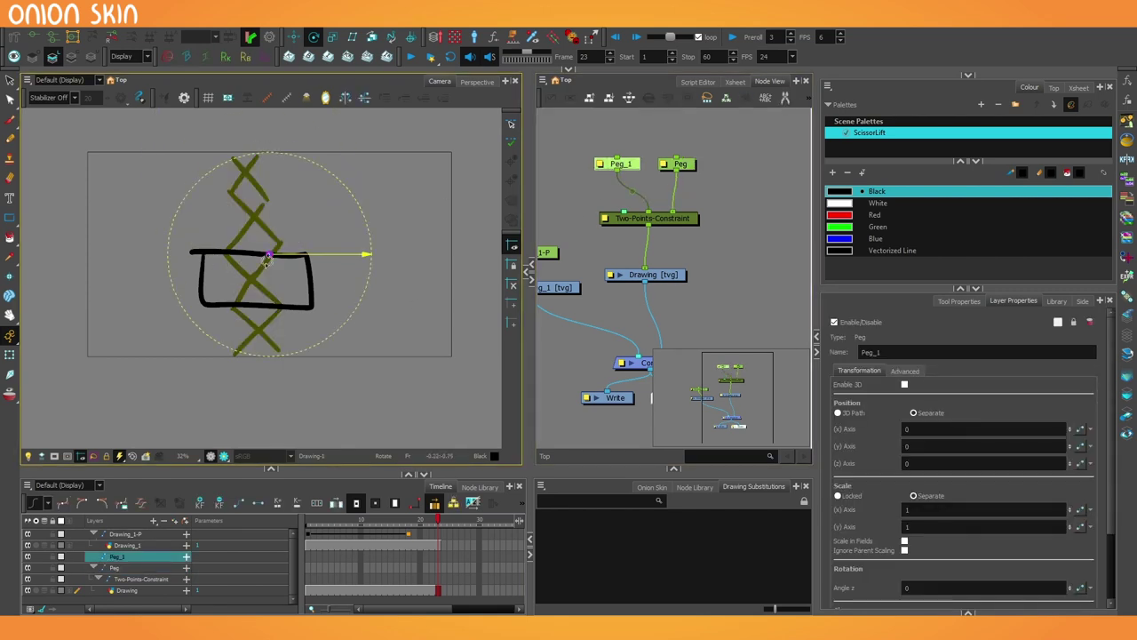
left_click_drag(269, 255, 257, 349)
left_click(615, 175)
left_click(619, 166)
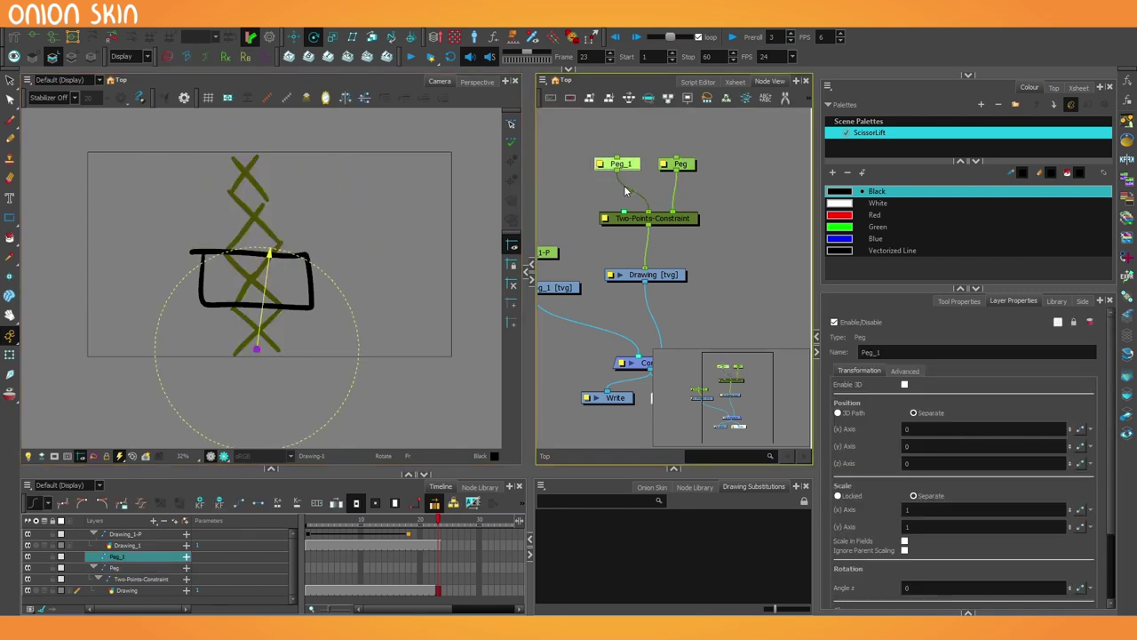
left_click(625, 187)
Step: Move Peg downward at frame 23 to compress the lattice through the constraint
left_click(680, 165)
left_click(294, 40)
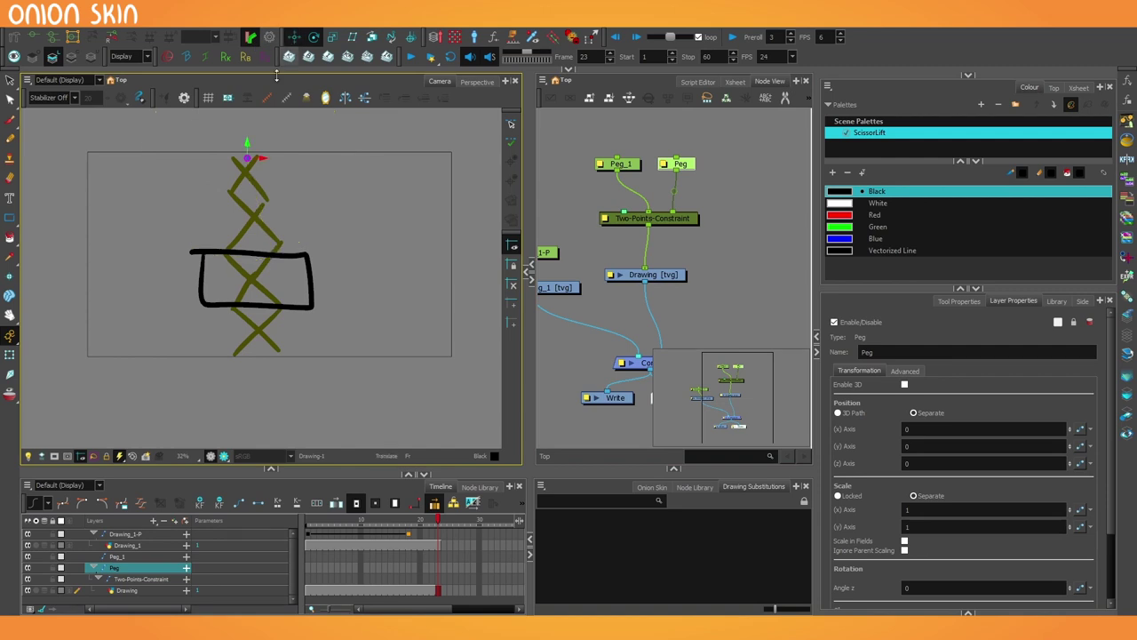
mouse_move(196, 163)
left_mouse_down()
mouse_move(204, 247)
mouse_move(196, 113)
mouse_move(208, 323)
mouse_move(200, 202)
mouse_move(212, 292)
left_mouse_up()
Step: Rearrange the nodes and connect Peg as the parent of the platform's Drawing_1-P peg
left_click_drag(627, 149, 581, 317)
left_click_drag(563, 276, 582, 260)
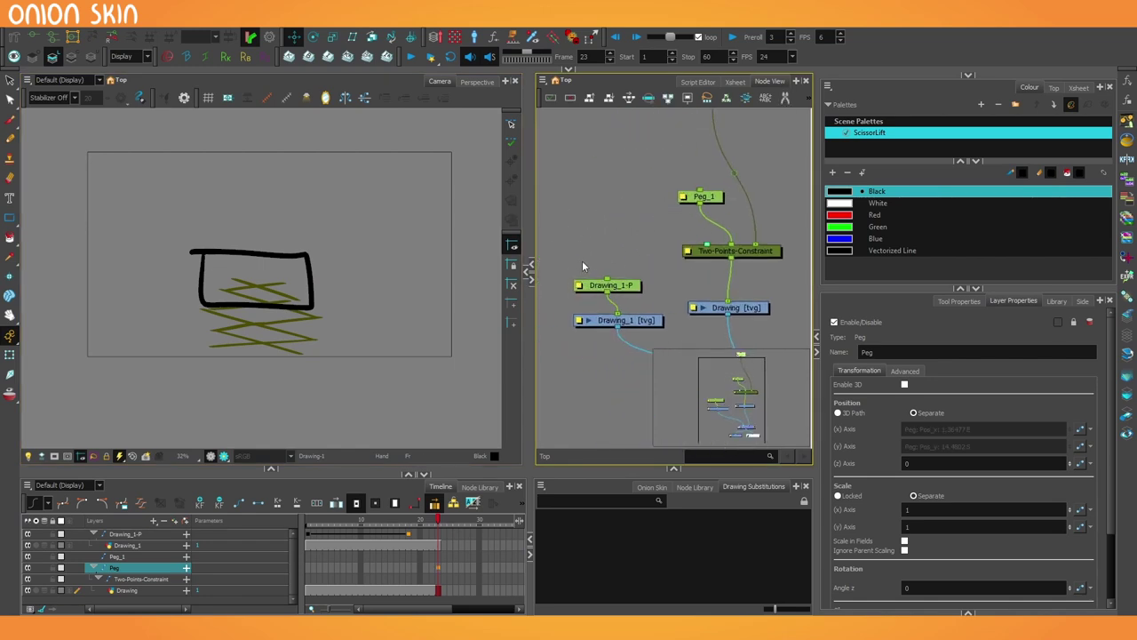
left_click_drag(620, 196, 621, 243)
scroll(636, 229, "down", 1)
left_click_drag(703, 169, 617, 321)
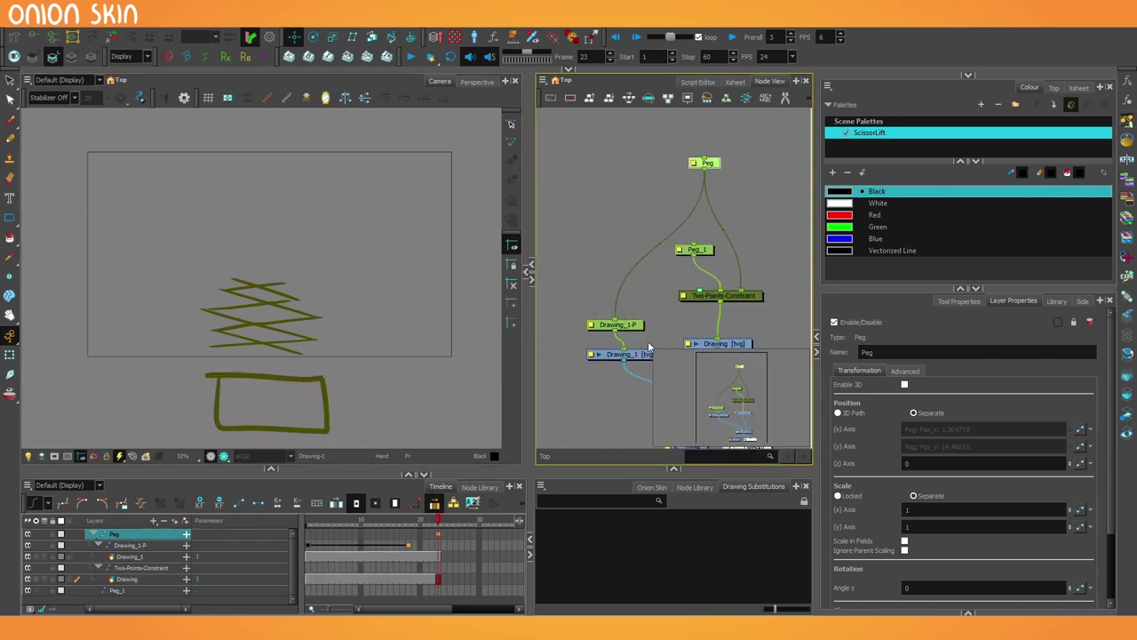
Step: Seat the platform on top of the lattice at frame 23 and lower Peg to test both moving together
left_click_drag(188, 413, 173, 135)
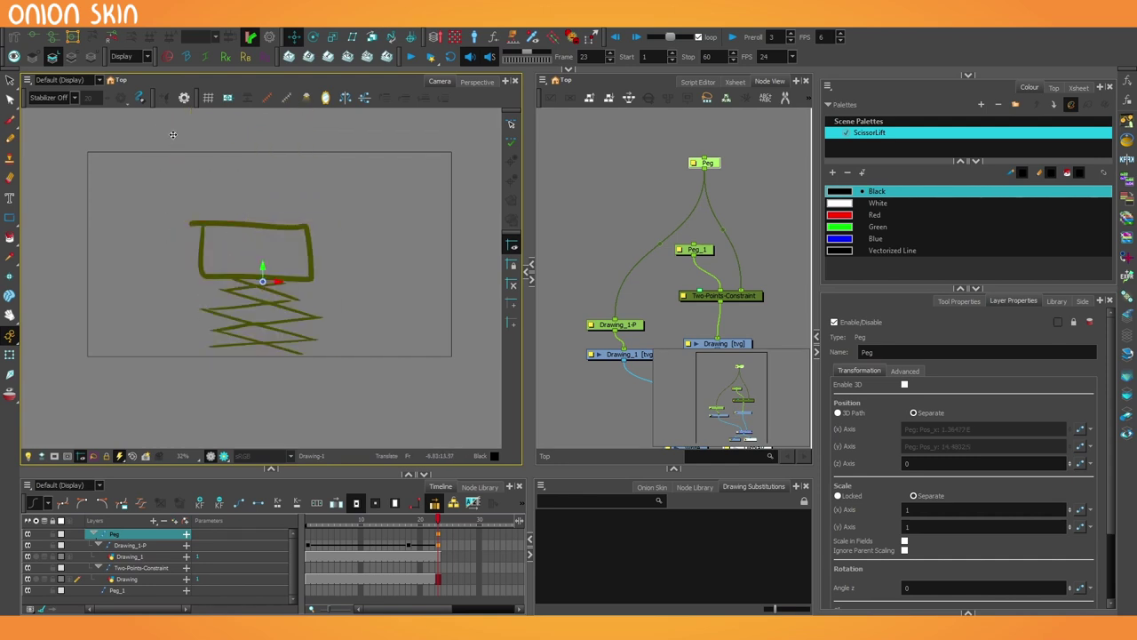
left_click_drag(173, 134, 207, 289)
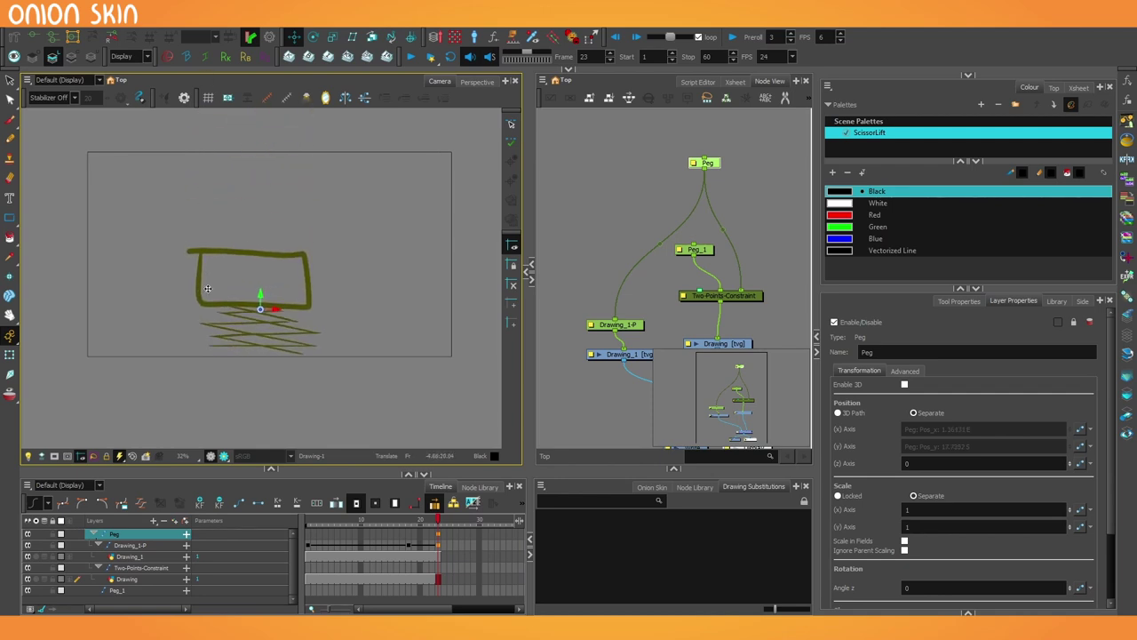
Step: Raise Peg at frame 23 to stretch the lattice fully, and remove the Two-Points-Constraint and Peg_1 from the rig
left_click_drag(256, 322, 258, 133)
left_click_drag(208, 101, 213, 167)
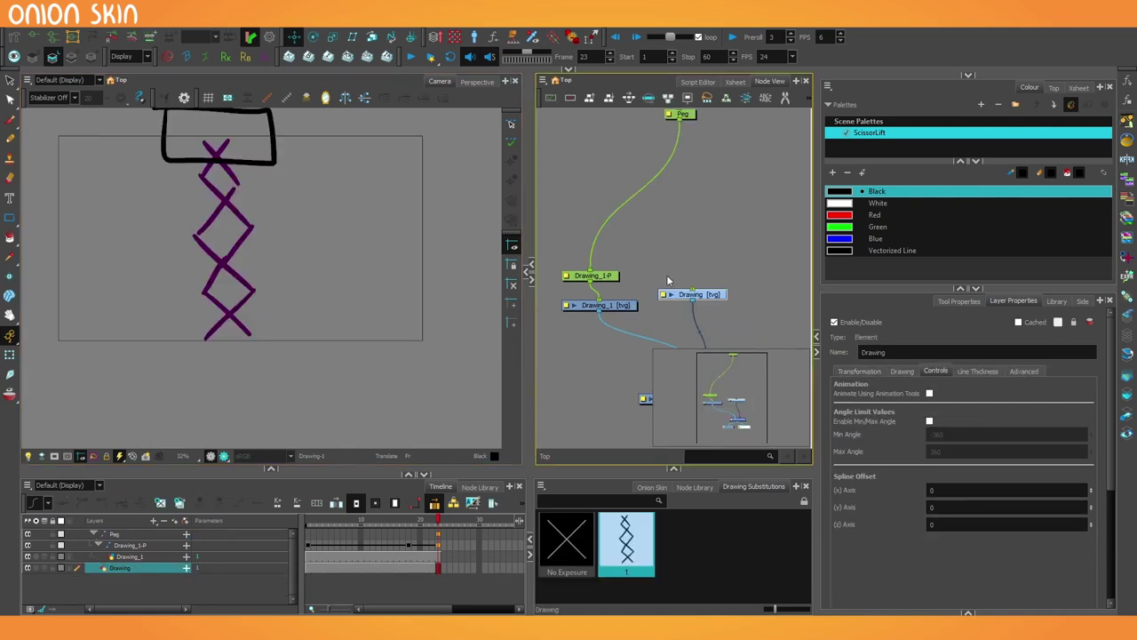
Step: Use the Rigging tool in bone mode to add one bone to Drawing, spanning the lattice from base to top crossing
left_click(16, 37)
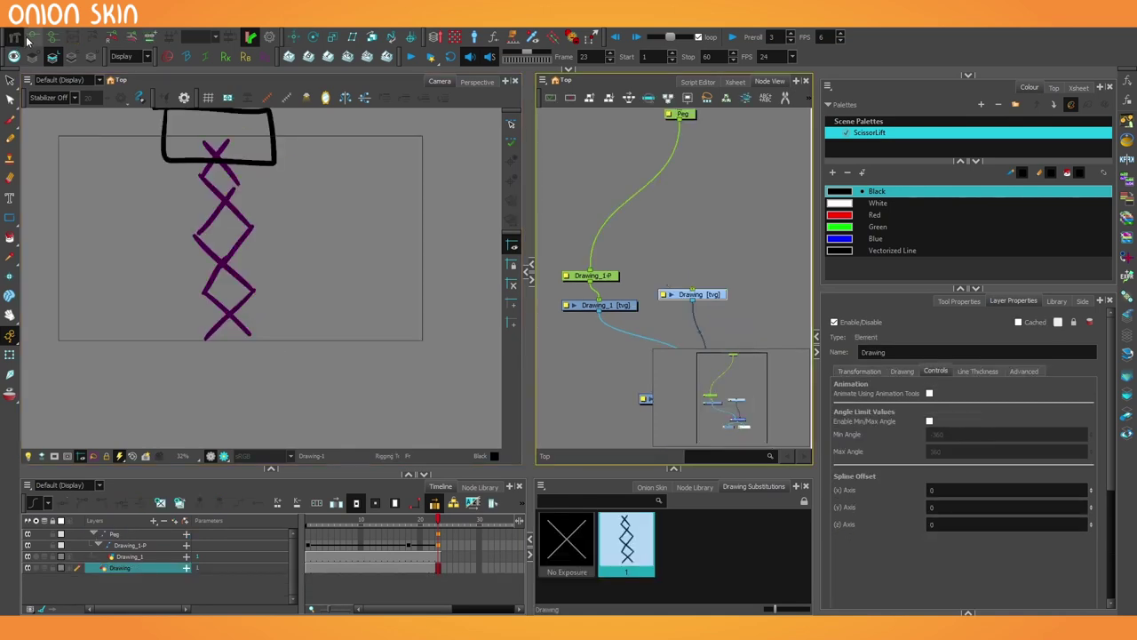
left_click(953, 303)
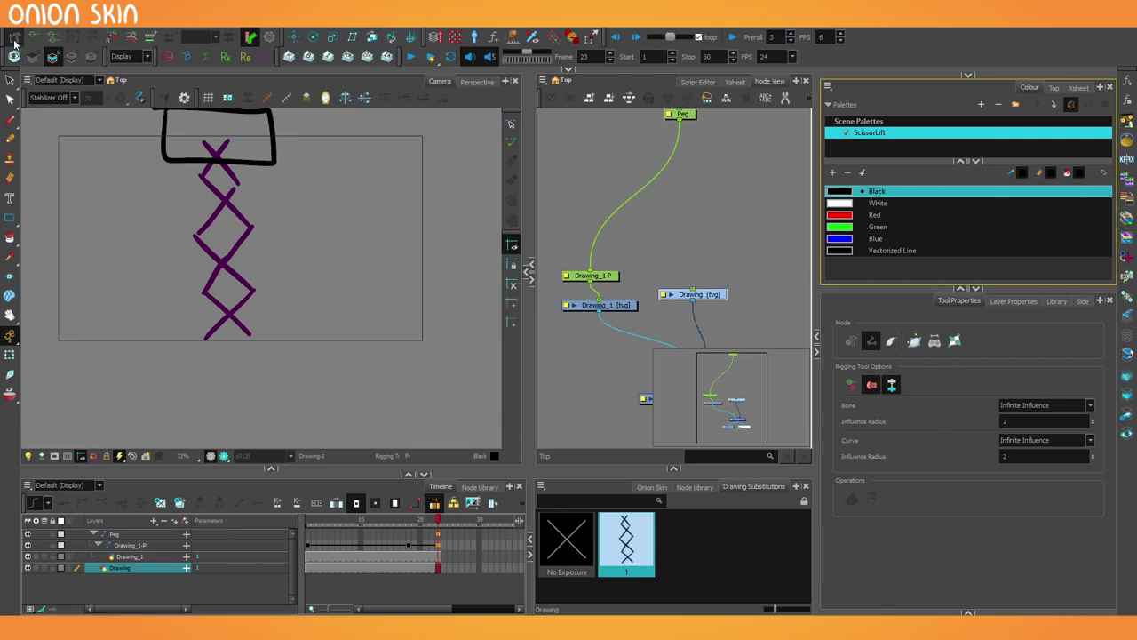
left_click(873, 346)
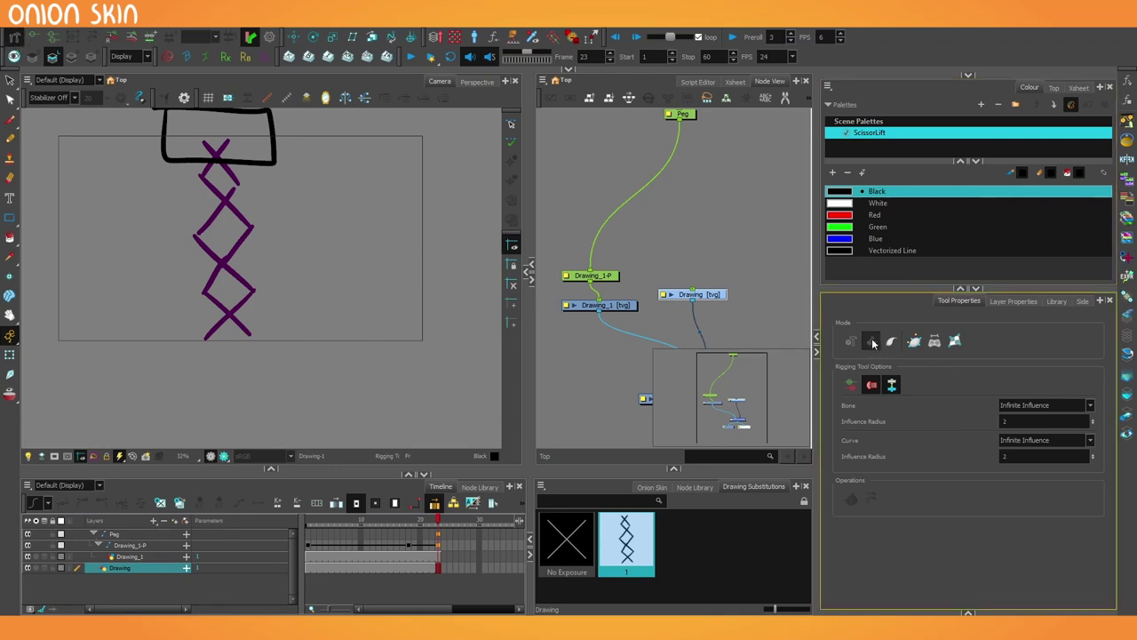
left_click_drag(223, 154, 229, 334)
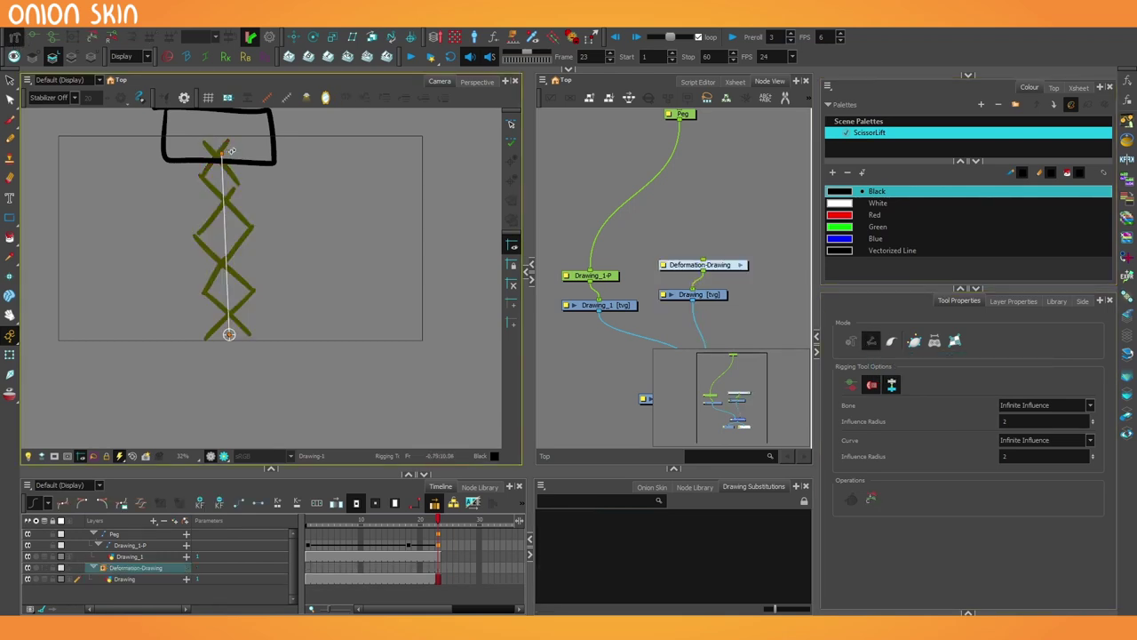
Step: Connect Deformation-Drawing as the parent of Peg and test the rig by pulling the bone tip down, undoing the test move
left_click(10, 356)
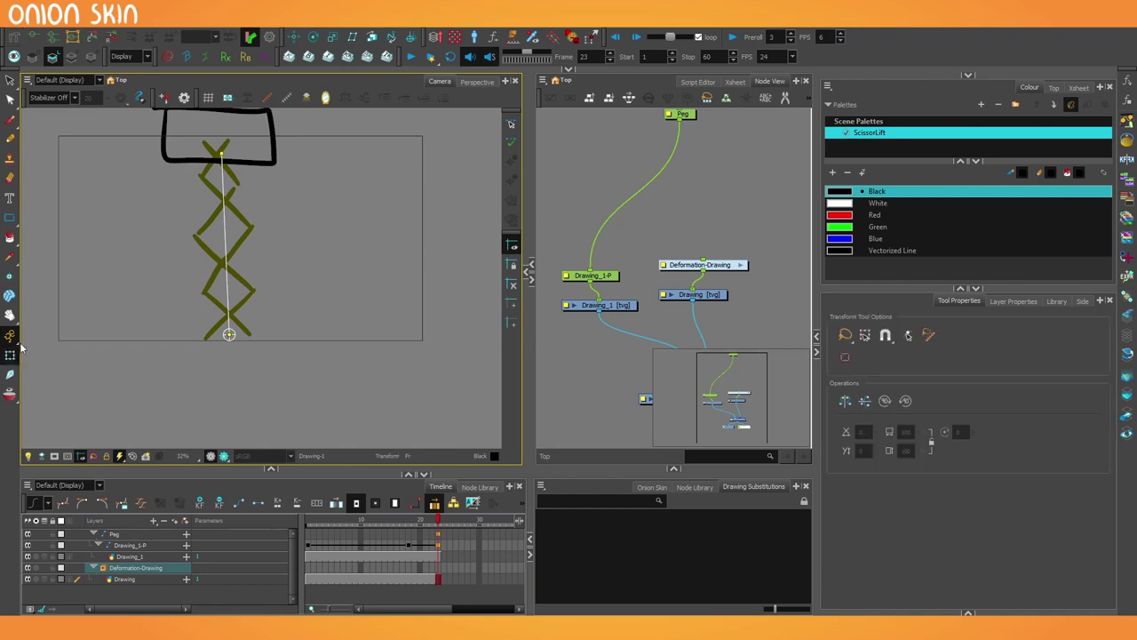
left_click_drag(698, 266, 709, 203)
mouse_move(658, 227)
left_mouse_down()
mouse_move(644, 254)
mouse_move(675, 252)
mouse_move(667, 138)
mouse_move(603, 240)
mouse_move(616, 266)
left_mouse_up()
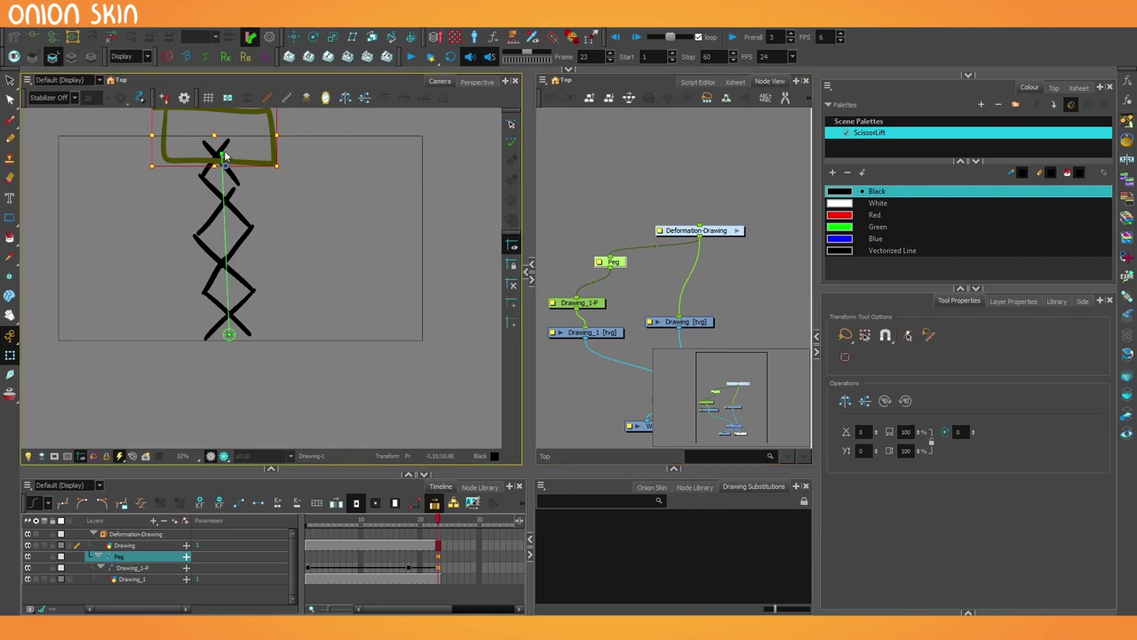
mouse_move(222, 155)
left_mouse_down()
mouse_move(220, 251)
mouse_move(231, 273)
left_mouse_up()
key("ctrl+z")
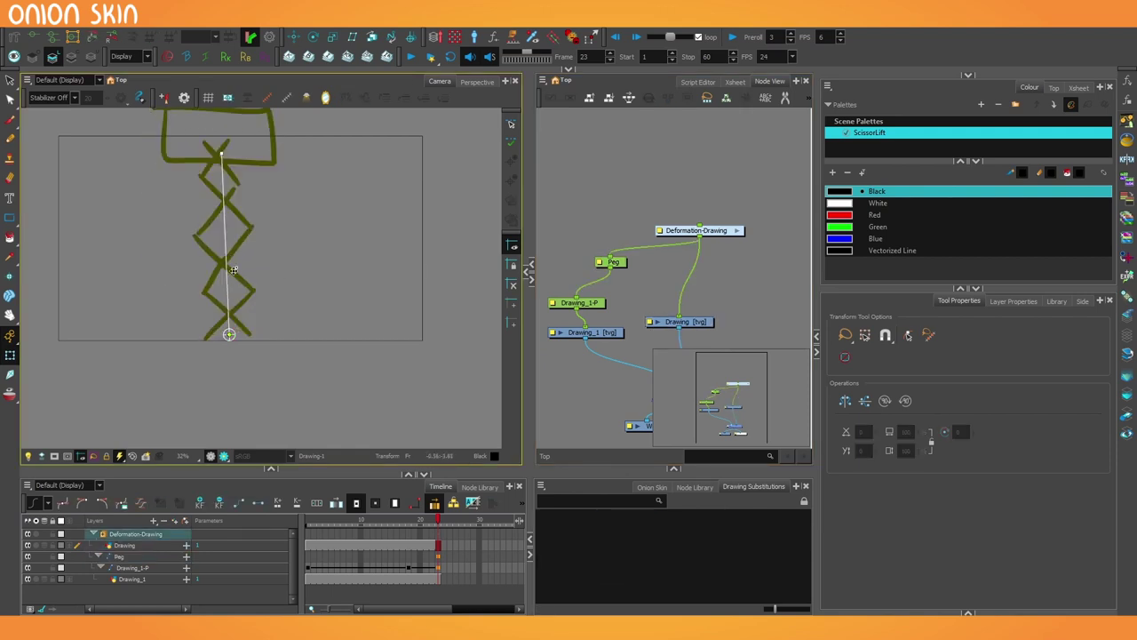
Step: Enable Preserve Line Thickness for the lattice's Drawing layer and test it by compressing and partly re-extending the bone
left_click(685, 193)
left_click(701, 229)
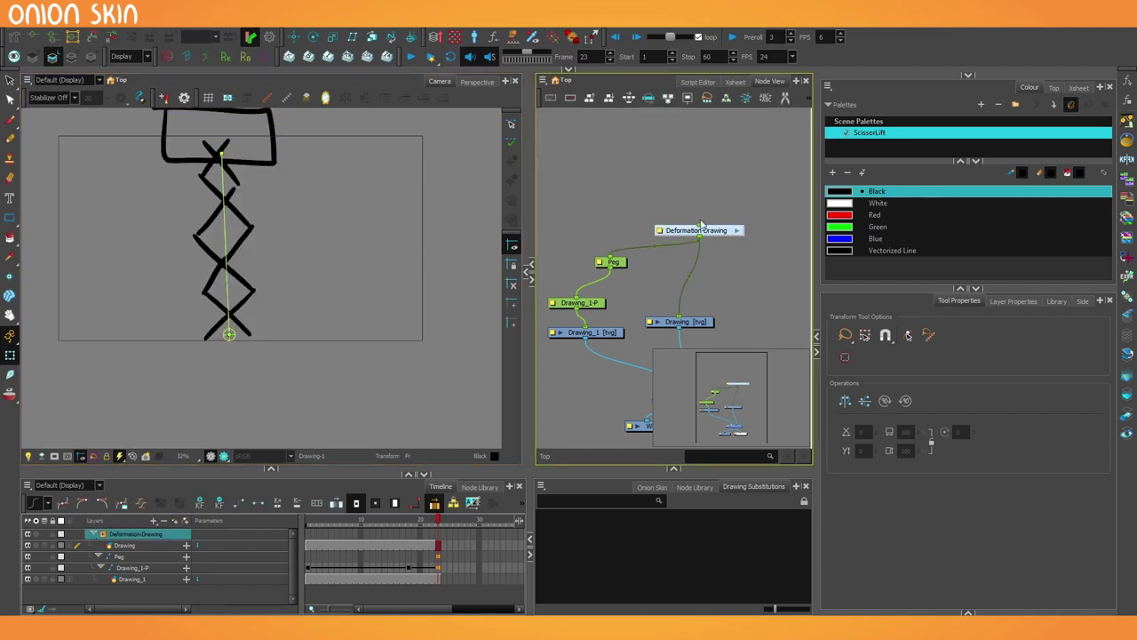
left_click(664, 321)
left_click_drag(599, 344, 596, 303)
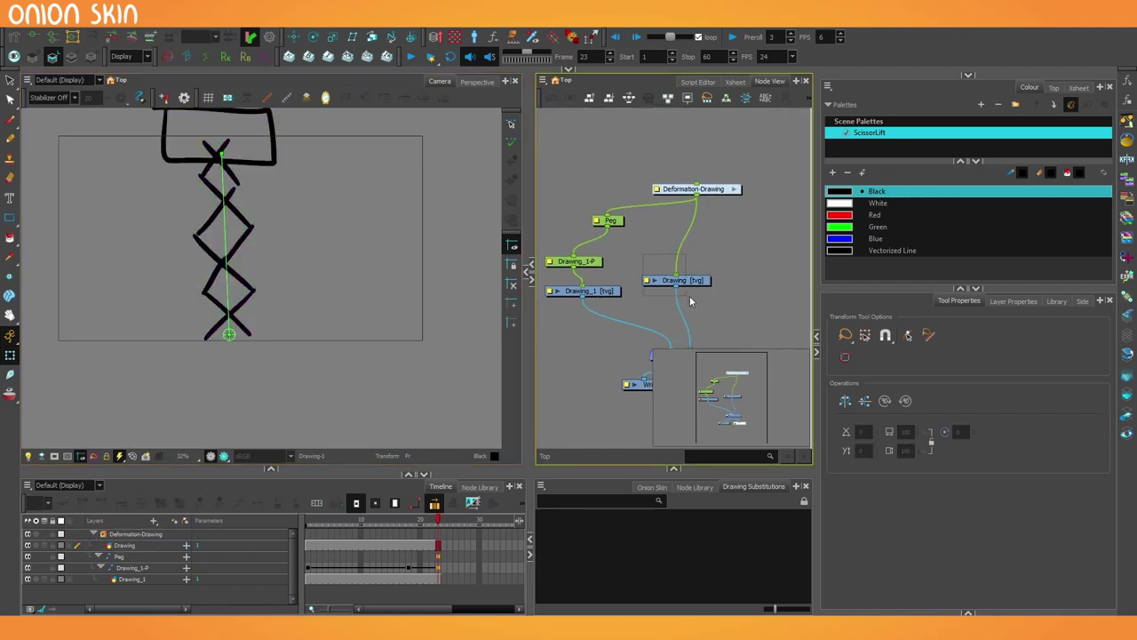
left_click(1013, 300)
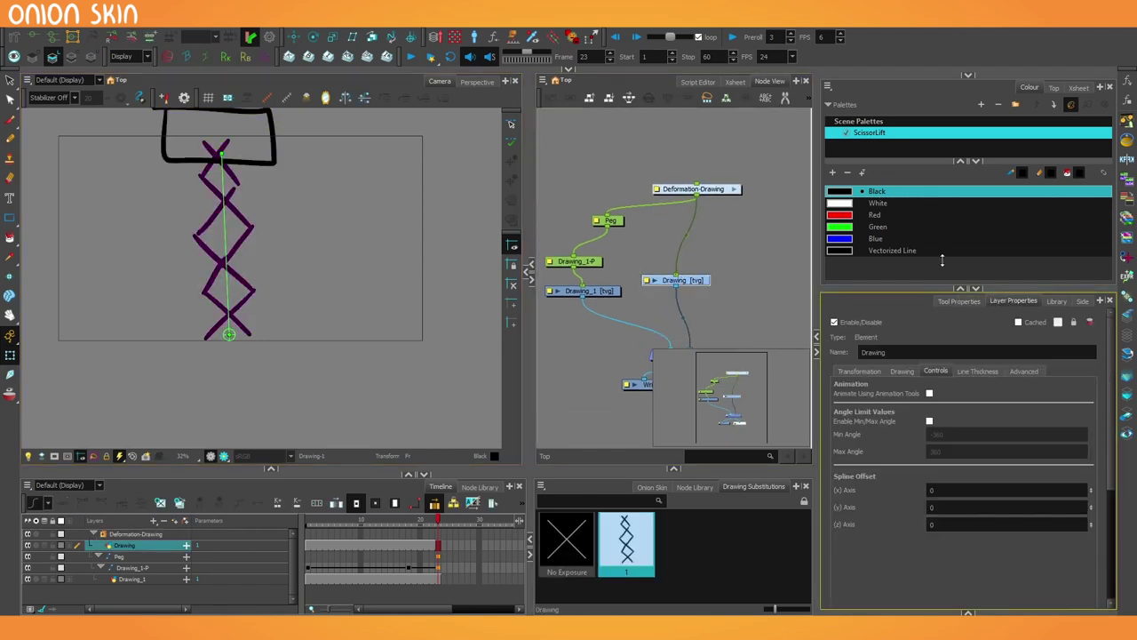
left_click_drag(942, 259, 943, 217)
left_click(1024, 330)
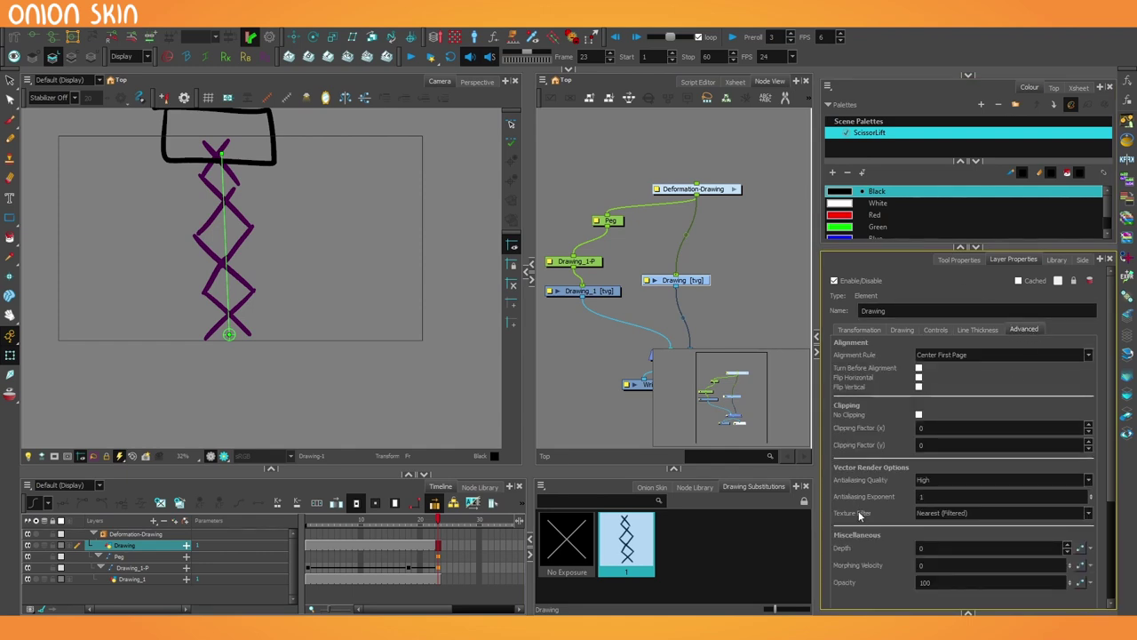
left_click(980, 329)
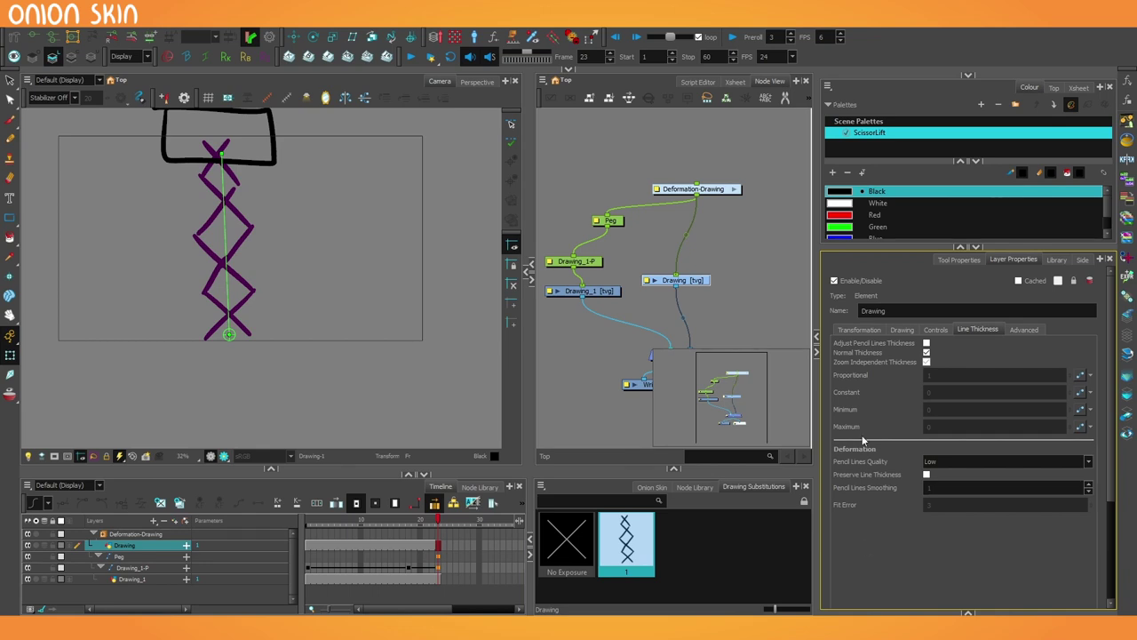
left_click(927, 475)
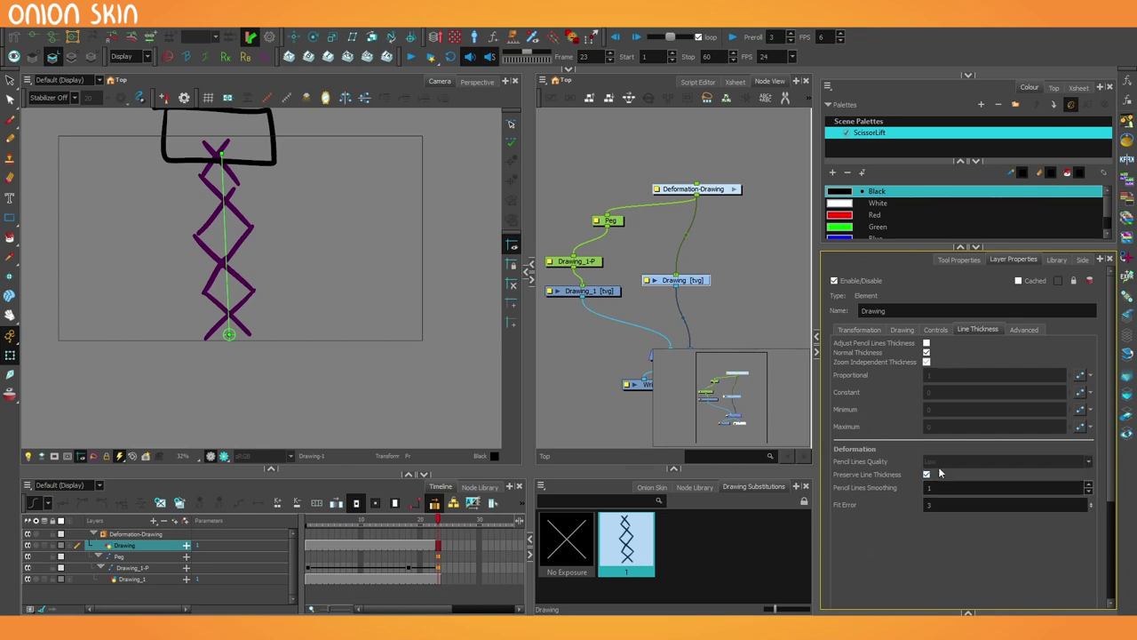
left_click_drag(222, 155, 230, 304)
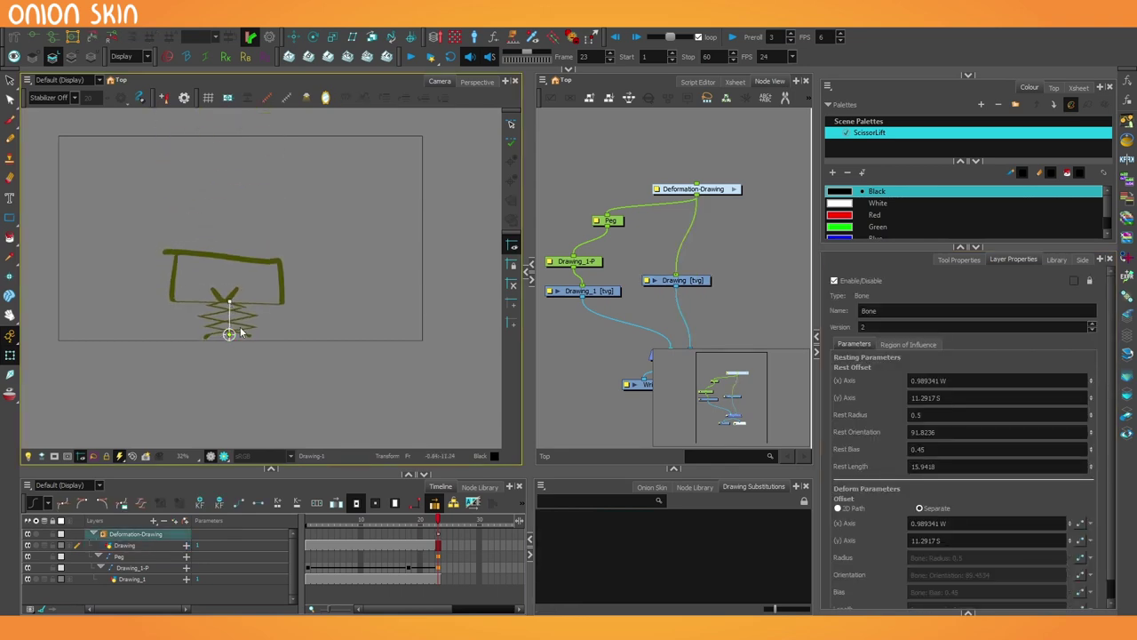
left_click_drag(229, 303, 222, 214)
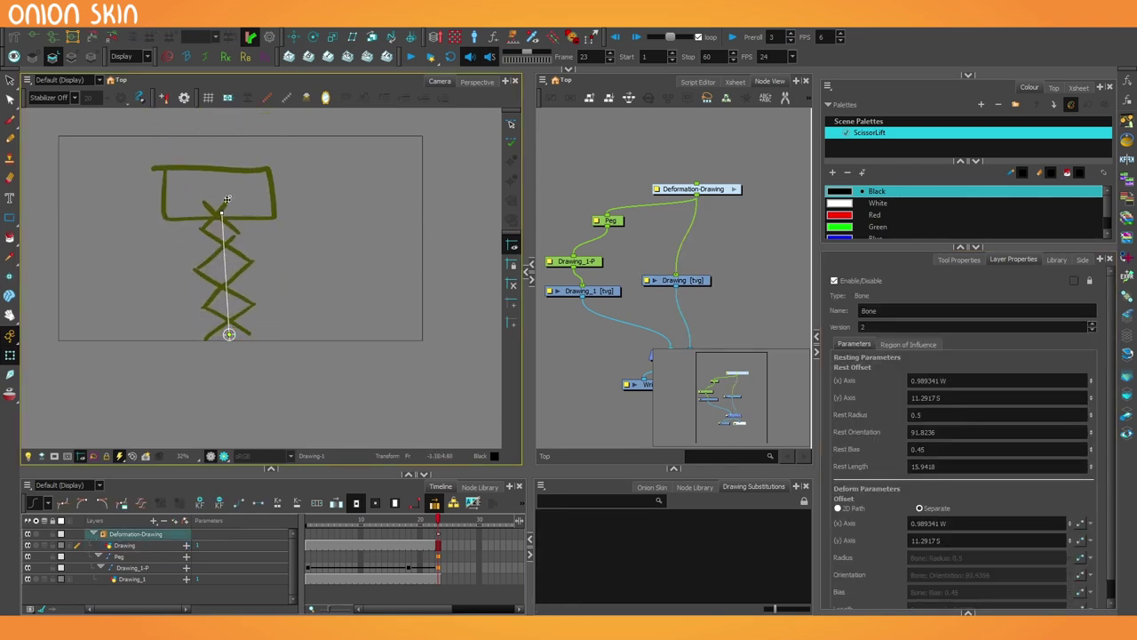
Step: Add a Colour-Card node and connect it to Composite as a white background
left_click_drag(774, 309, 716, 231)
left_click(717, 235)
key("Return")
type("card")
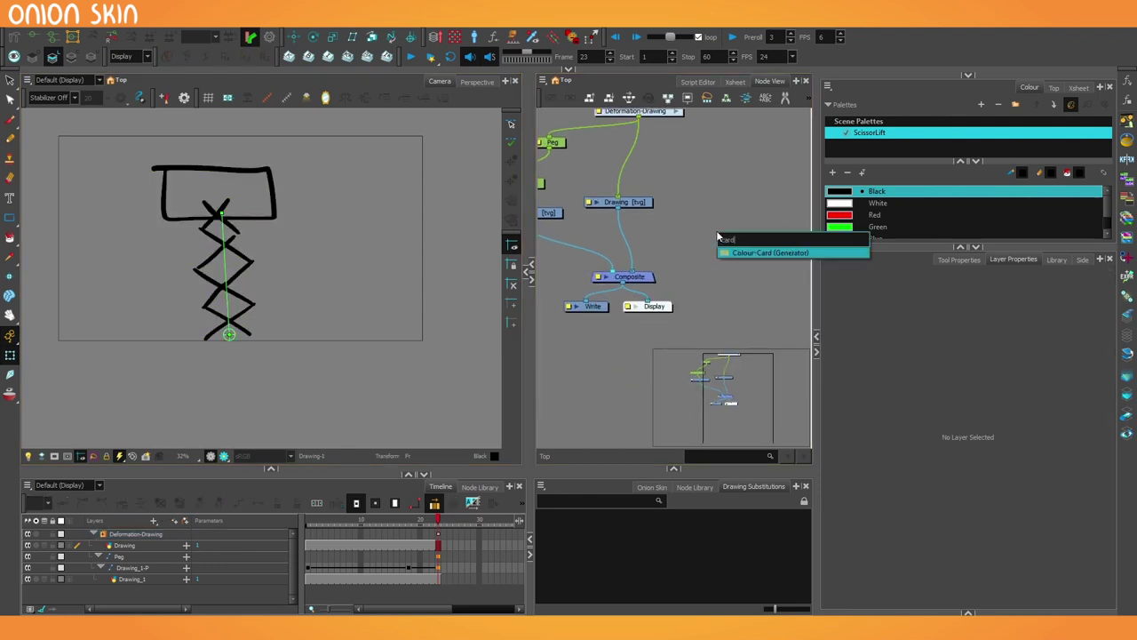
key("Return")
left_click_drag(698, 261, 636, 274)
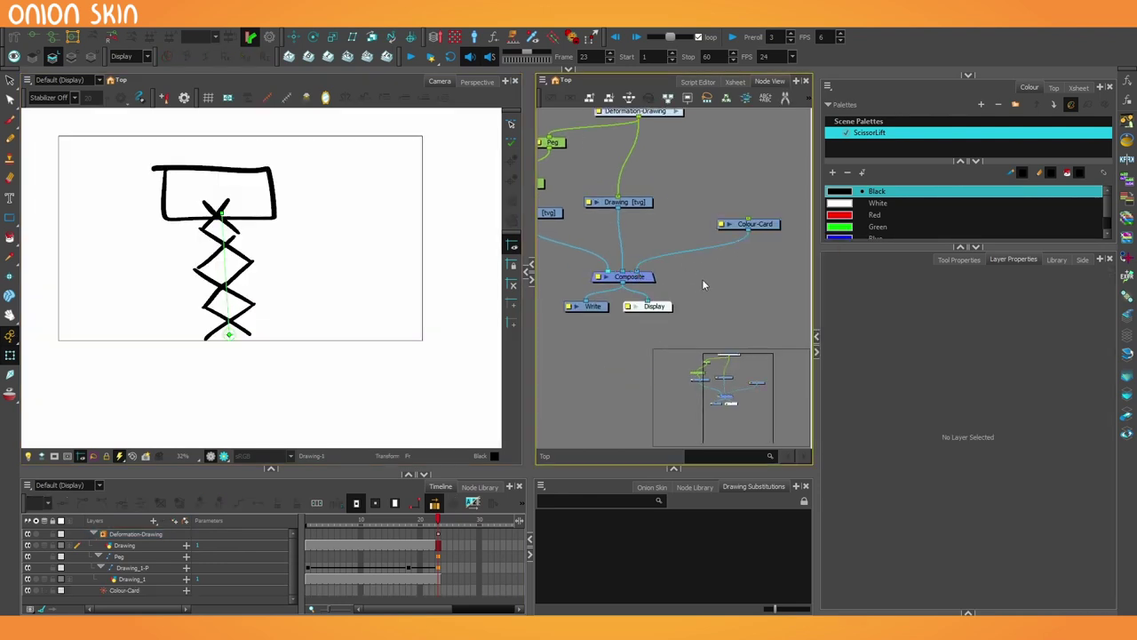
Step: Lower the bone tip to compress the lattice and check its line thickness in Render View
left_click(224, 457)
left_click(219, 213)
left_click_drag(219, 214, 227, 280)
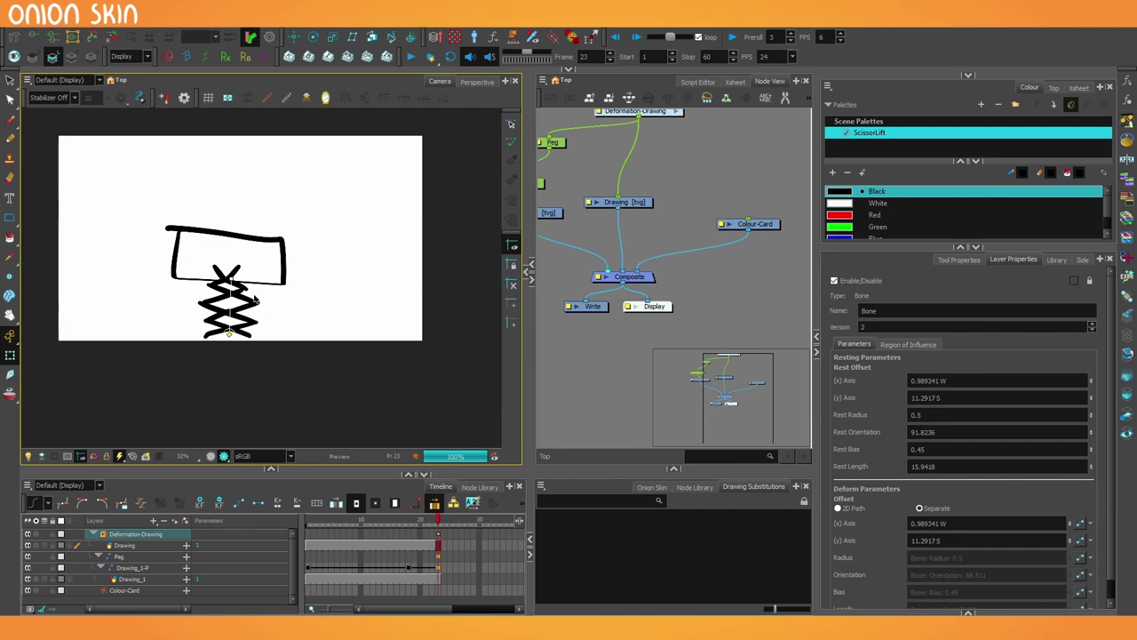
left_click(290, 409)
Step: Insert a RenderPreview node between Drawing and Composite and render its frames
left_click(609, 350)
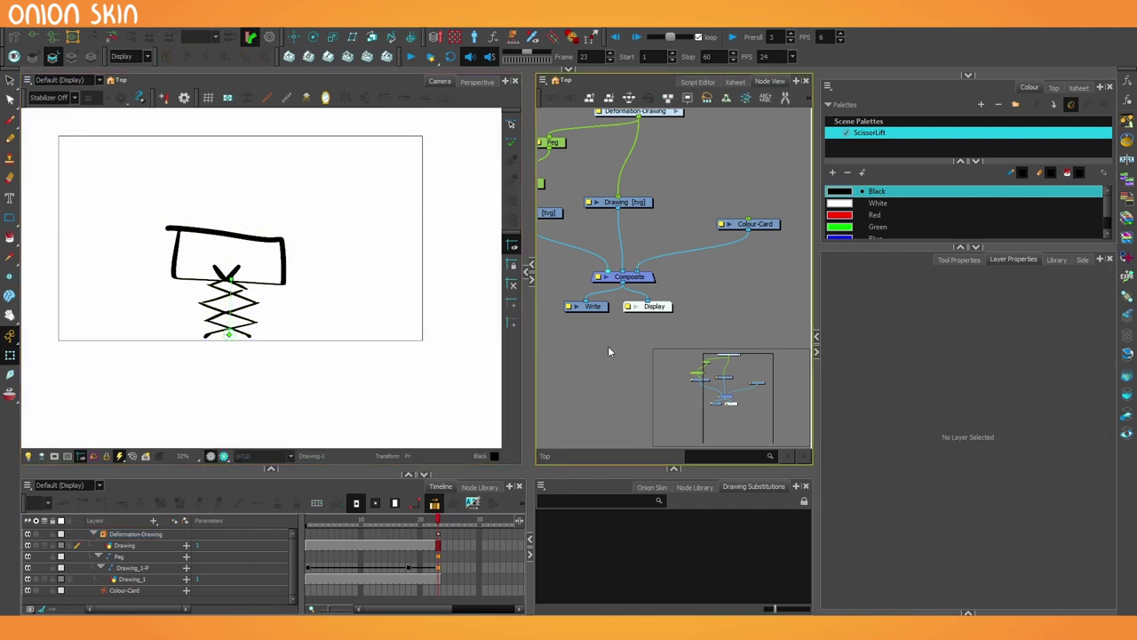
key("Tab")
type("rebder")
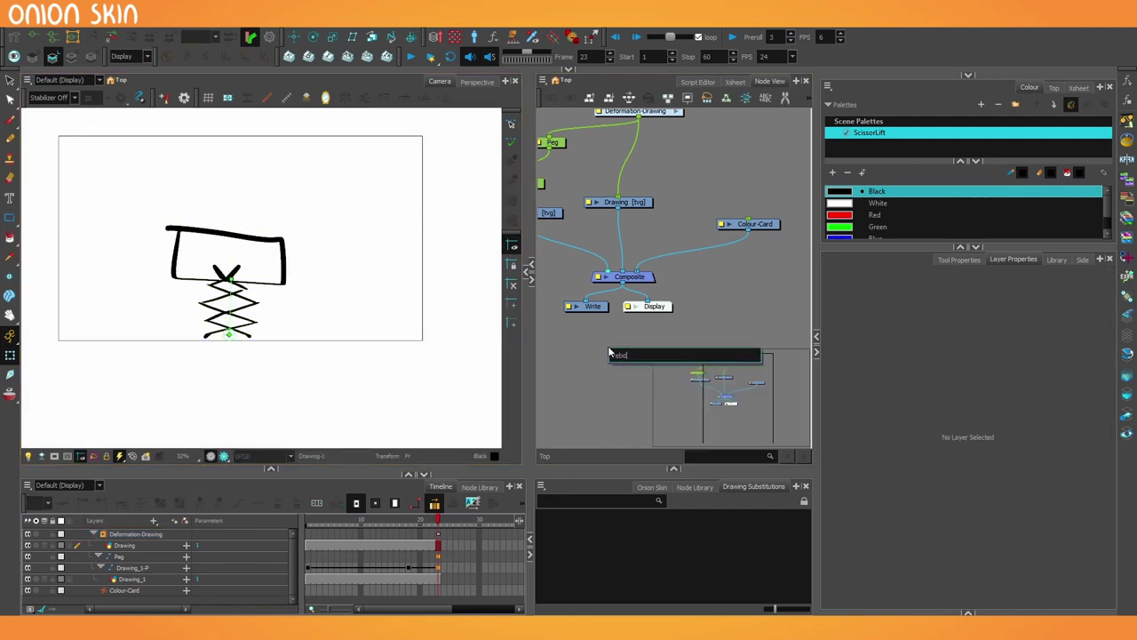
key("BackSpace")
key("BackSpace")
key("BackSpace")
type("ender")
key("Down")
key("Return")
left_click_drag(629, 355, 632, 235)
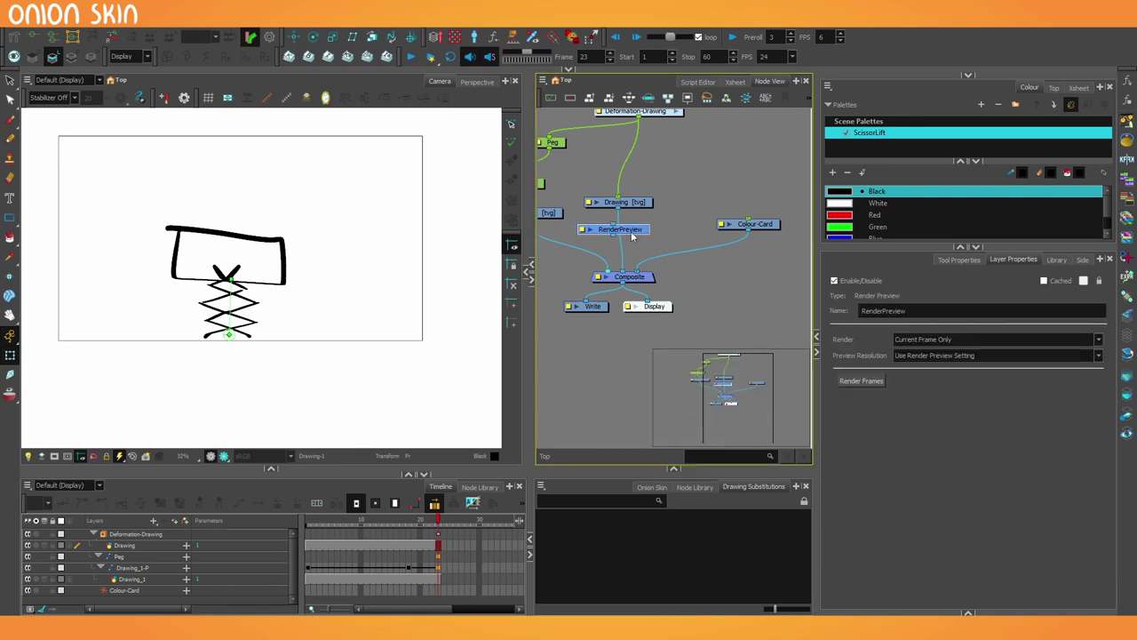
left_click(626, 234)
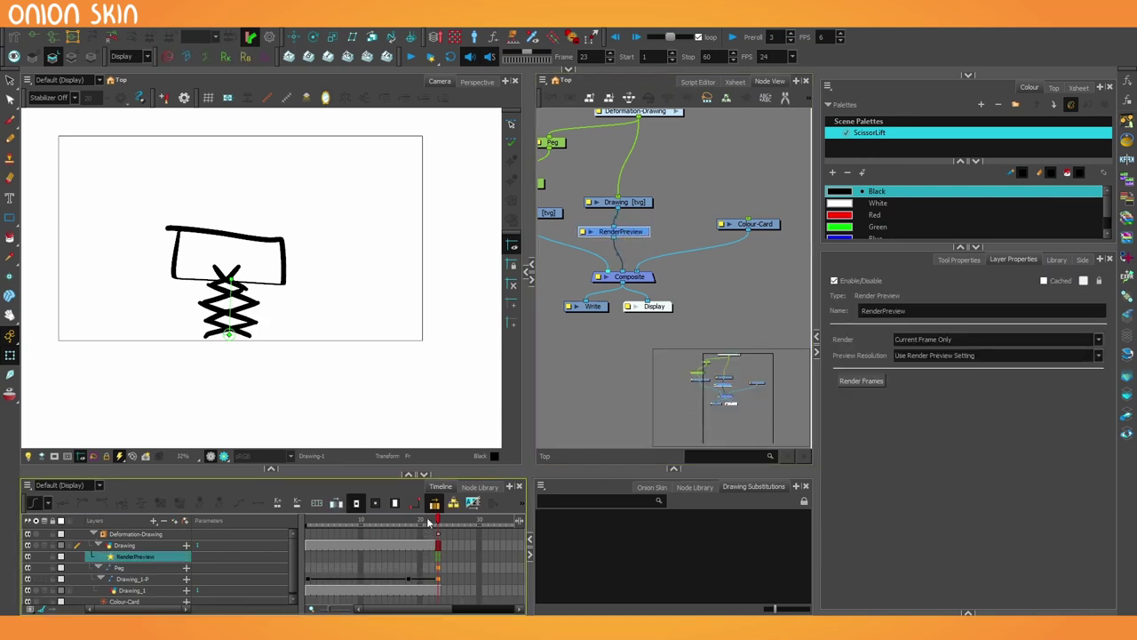
left_click(878, 381)
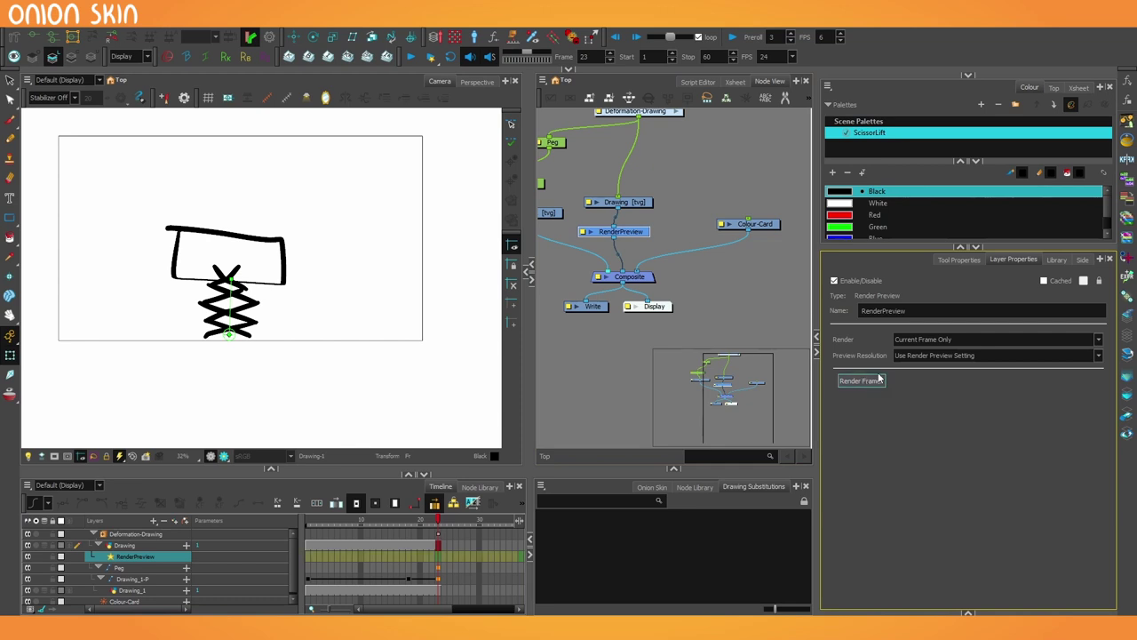
Step: Keyframe Deformation-Drawing with the bone tip raised at frame 1 and lowered further at frame 23 to compress the lattice
scroll(632, 161, "up", 2)
left_click(633, 145)
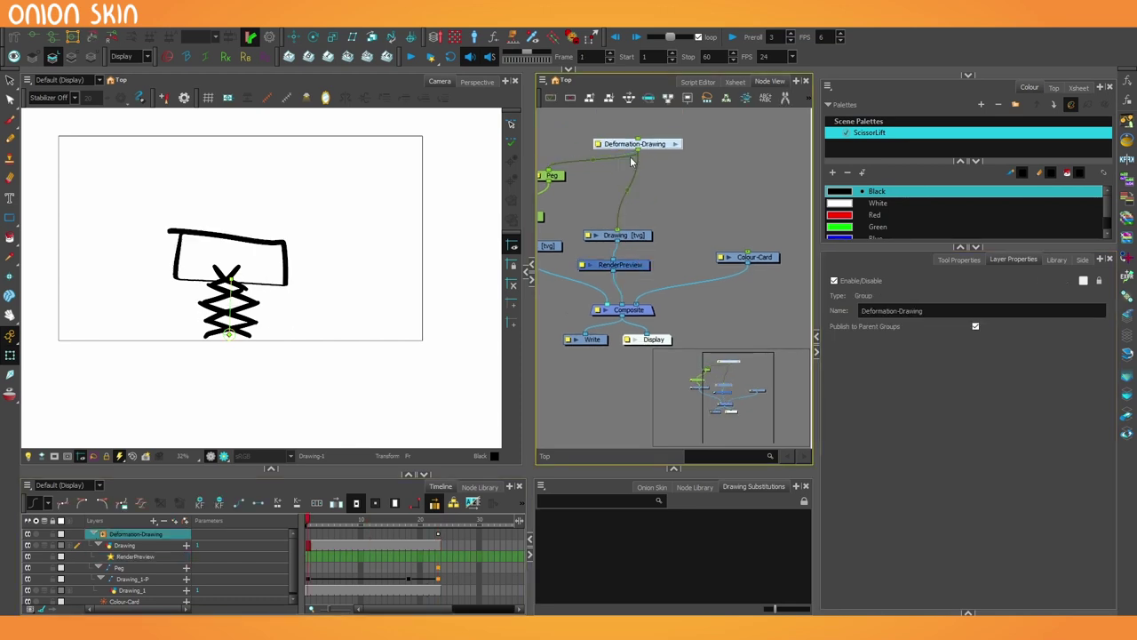
key("F6")
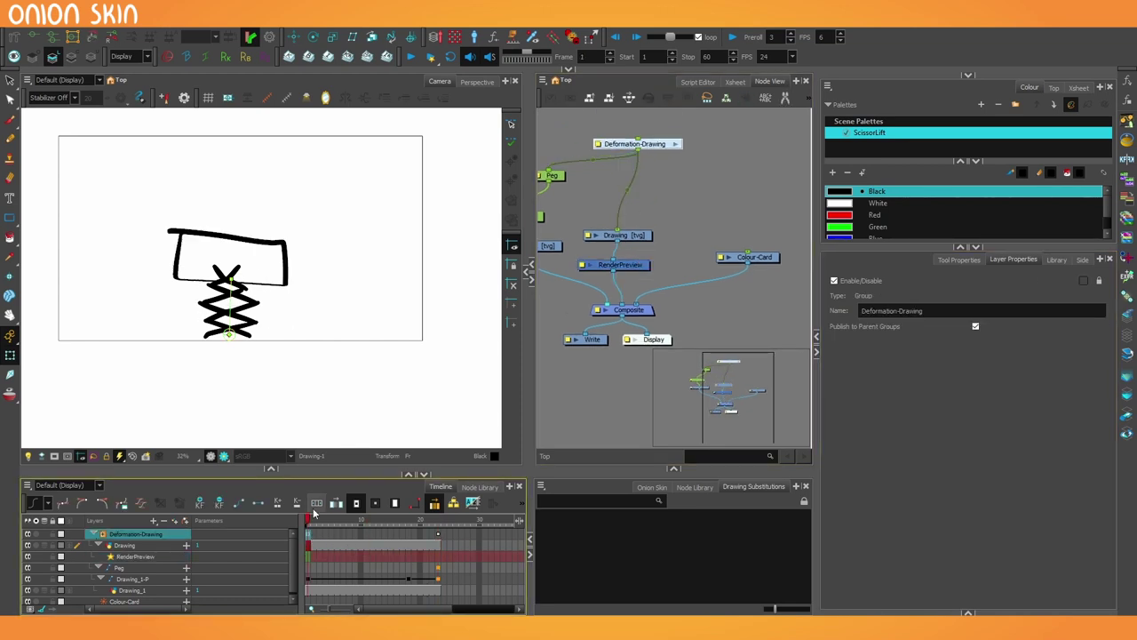
left_click_drag(228, 279, 226, 177)
left_click(439, 534)
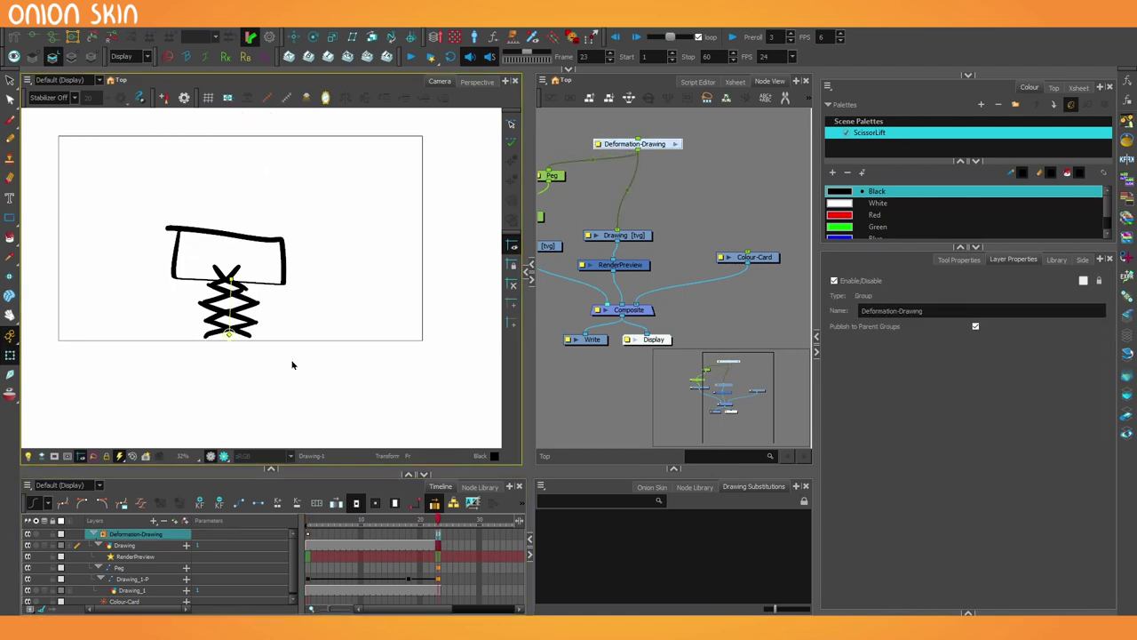
left_click_drag(229, 275, 231, 289)
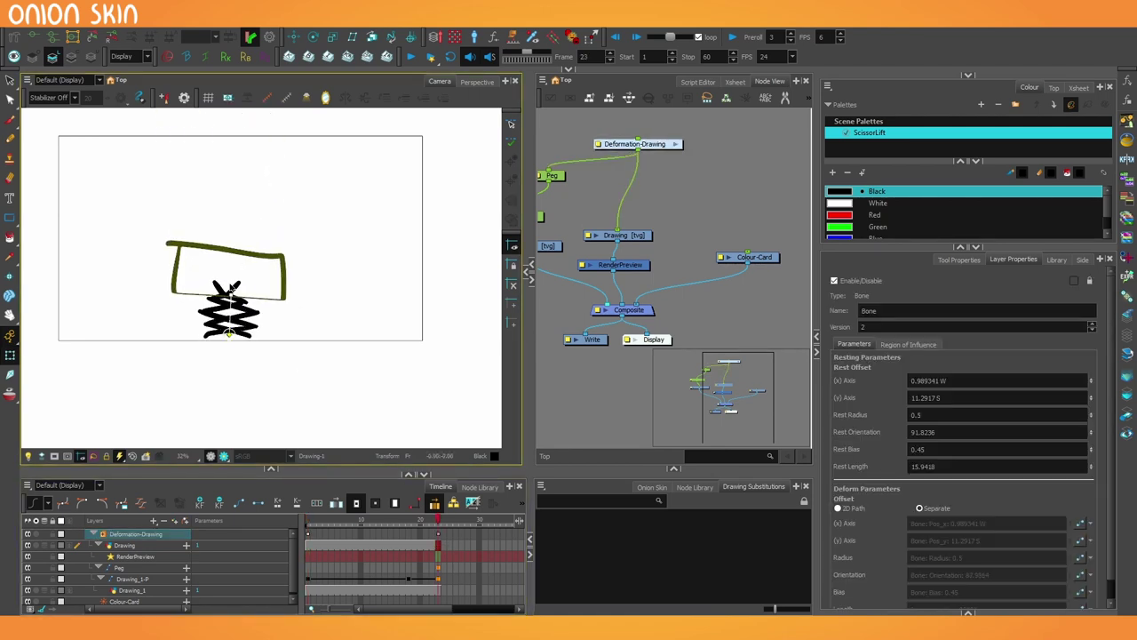
Step: Render the RenderPreview frames again and play the lift animation from the first frame
left_click(636, 265)
left_click(869, 380)
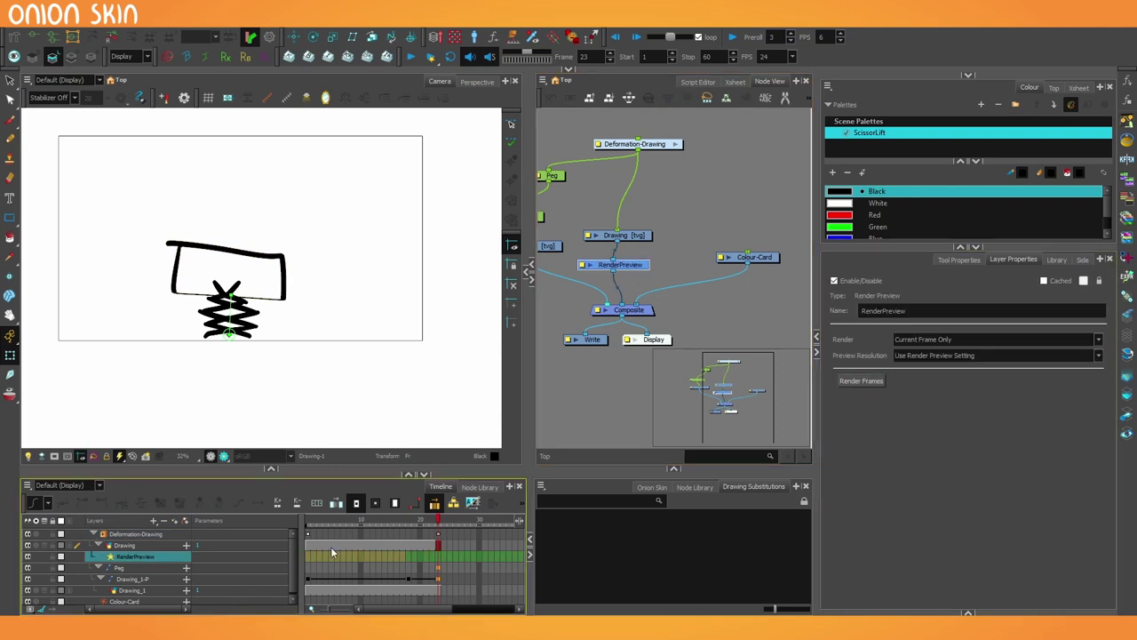
left_click_drag(333, 521, 279, 526)
key("shift+Return")
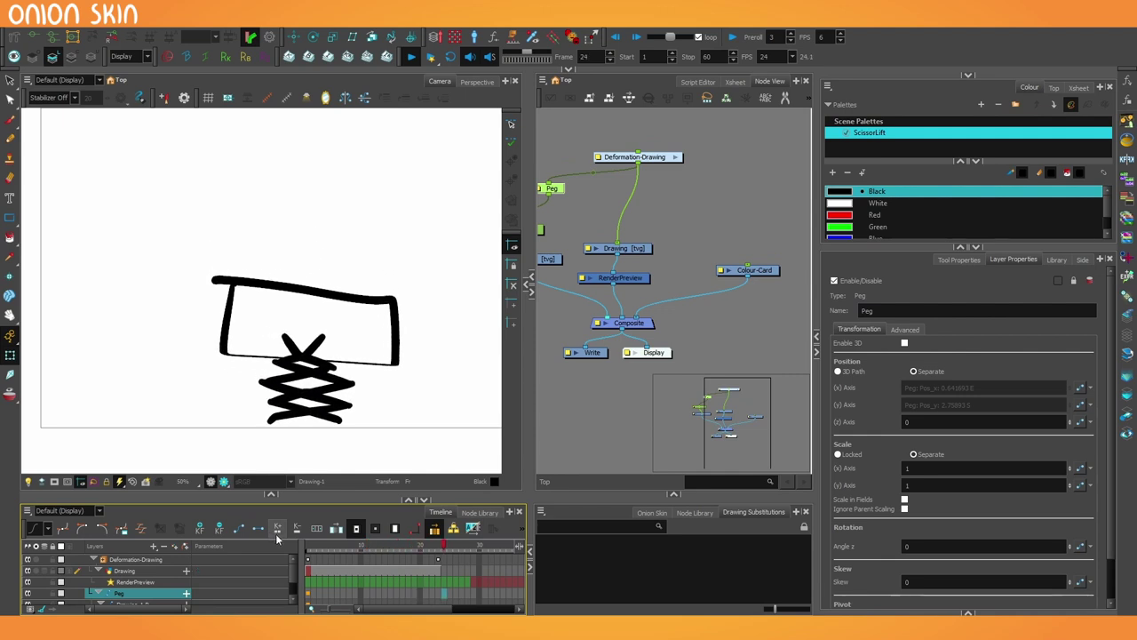
Step: Scrub through the timeline to examine how the platform and lattice move together, ending on frame 5
left_click(311, 544)
left_click_drag(311, 544, 378, 566)
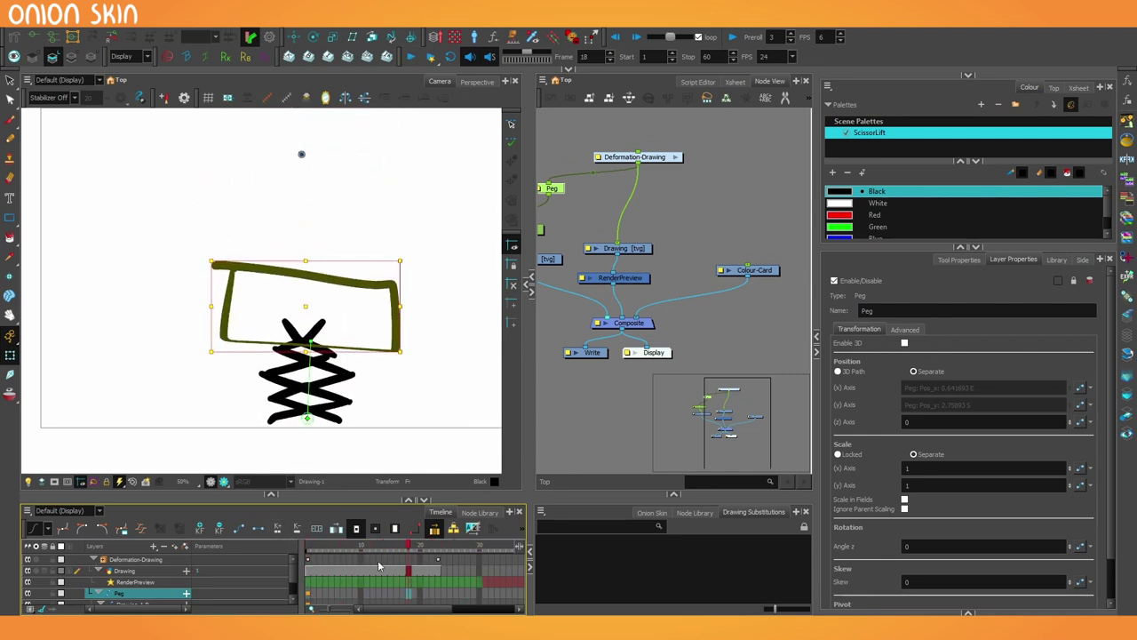
left_click(331, 553)
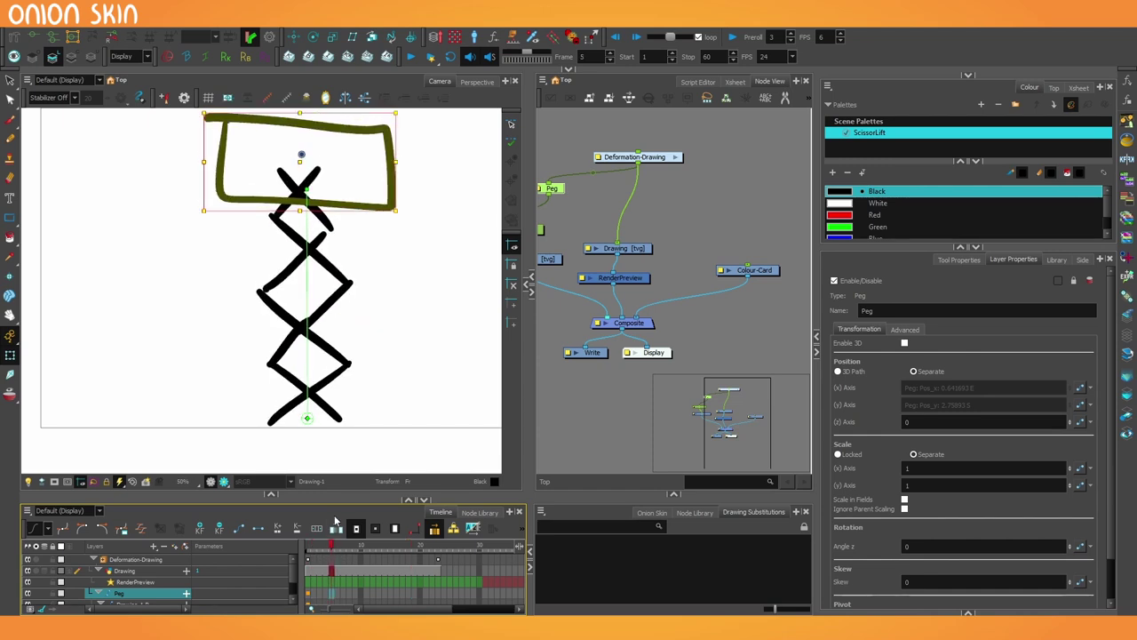
Step: Add a new drawing node, connect it to Composite and place it below the Drawing_1 node
left_click_drag(608, 296, 720, 303)
left_click(605, 321)
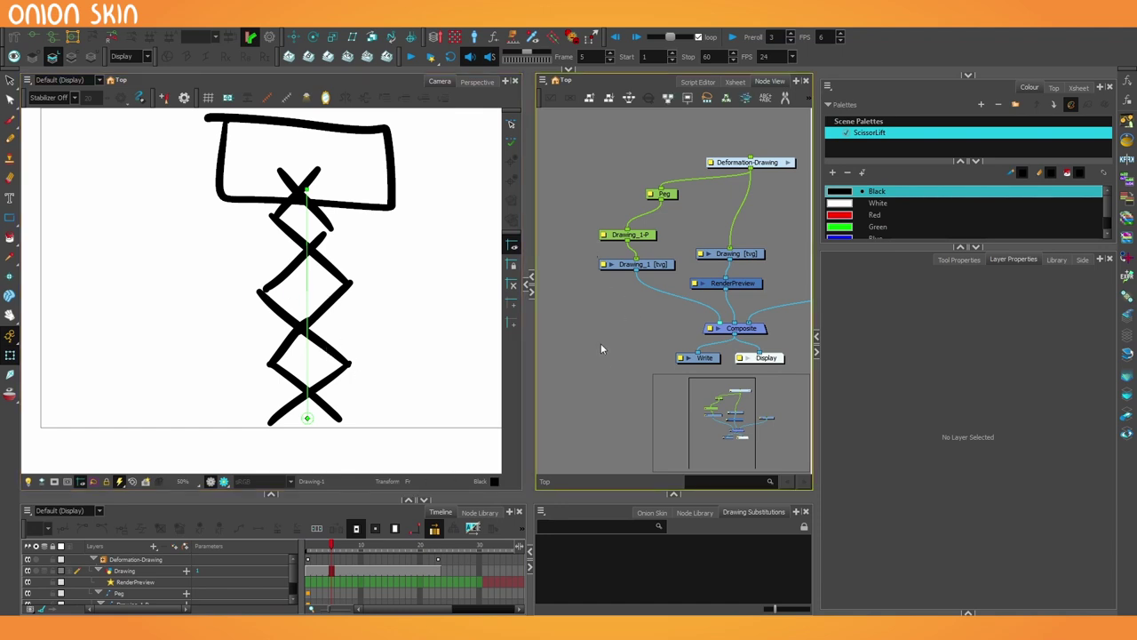
key("ctrl+r")
left_click(532, 358)
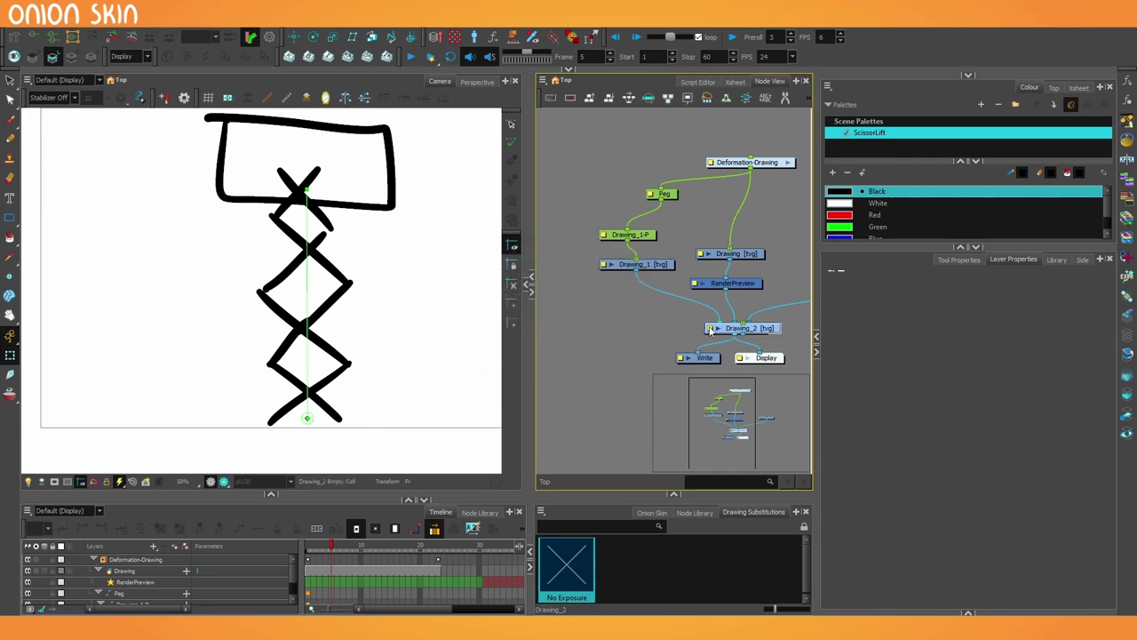
left_click_drag(711, 330, 567, 308)
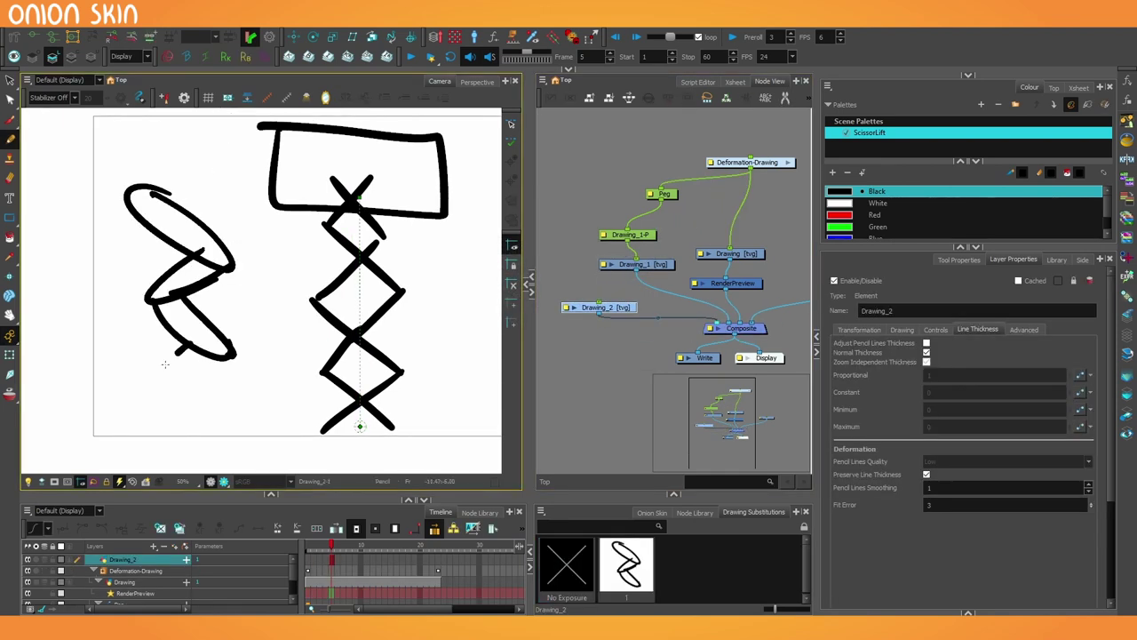
Step: Finish the lower loops of the black coil beside the lattice in Drawing_2 and fill its loops with Green
left_click_drag(165, 364, 151, 397)
mouse_move(224, 353)
left_mouse_down()
mouse_move(151, 392)
mouse_move(190, 399)
mouse_move(202, 446)
mouse_move(152, 397)
left_mouse_up()
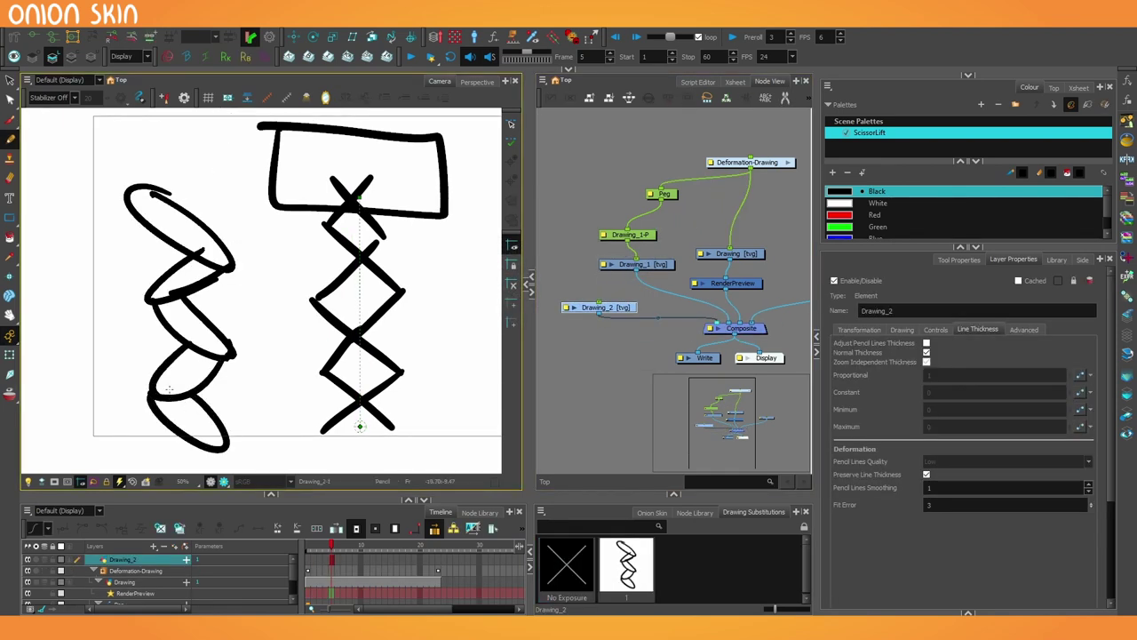
left_click(10, 239)
left_click(877, 227)
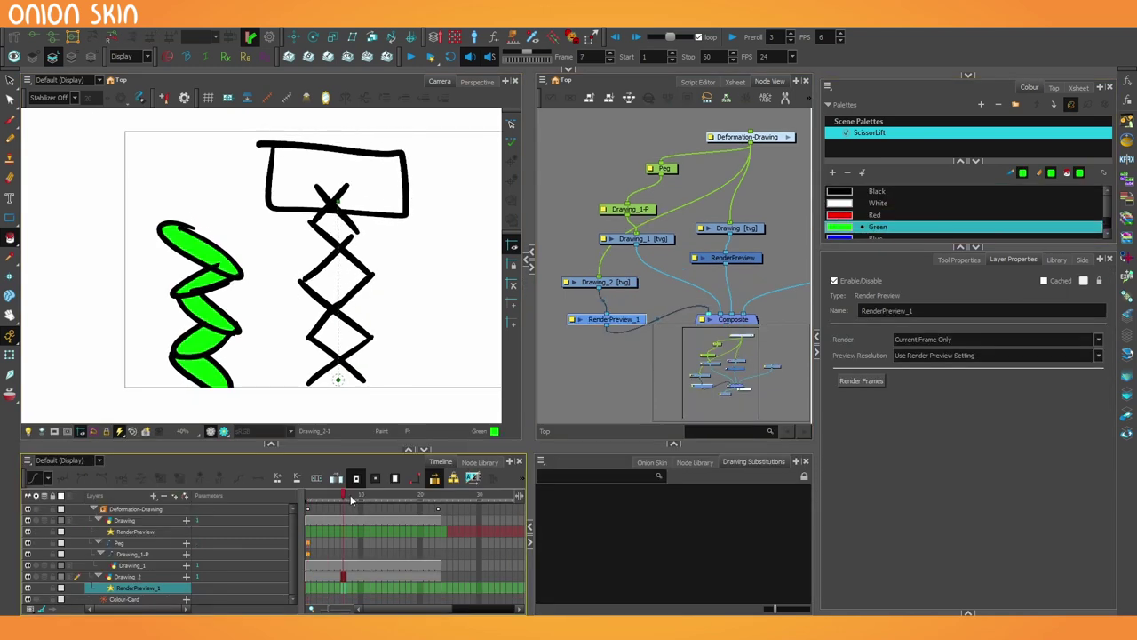
Step: Scrub the timeline and examine how the green-filled coil and the lattice compress with the deformation
left_click_drag(352, 500, 307, 501)
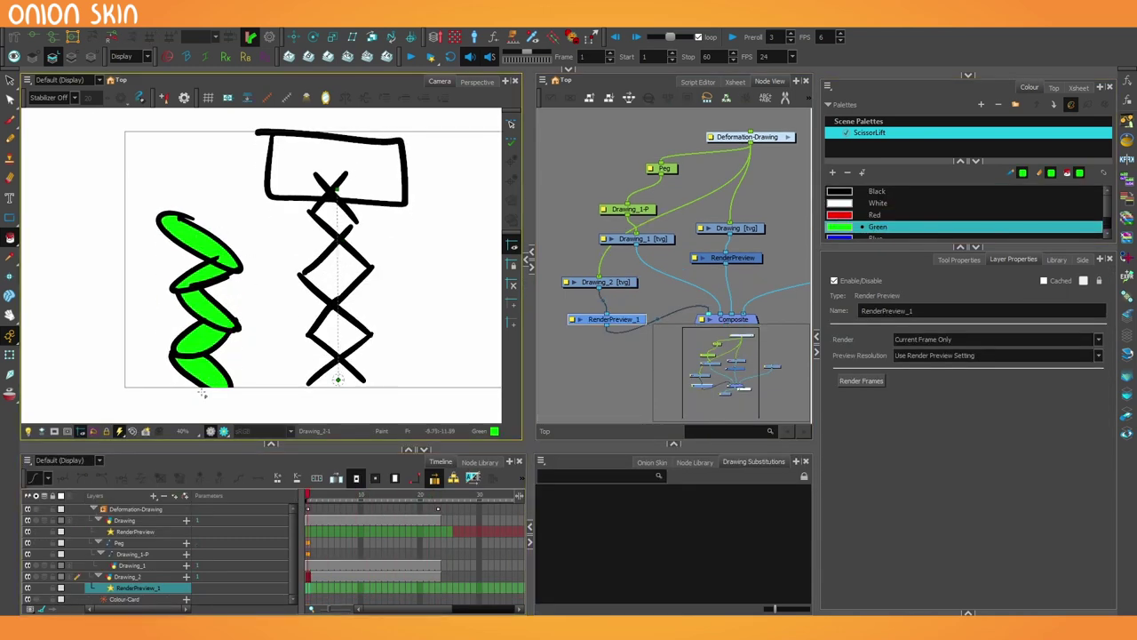
key("2")
key("2")
left_click_drag(127, 327, 291, 271)
mouse_move(309, 500)
left_mouse_down()
mouse_move(426, 509)
mouse_move(304, 509)
left_mouse_up()
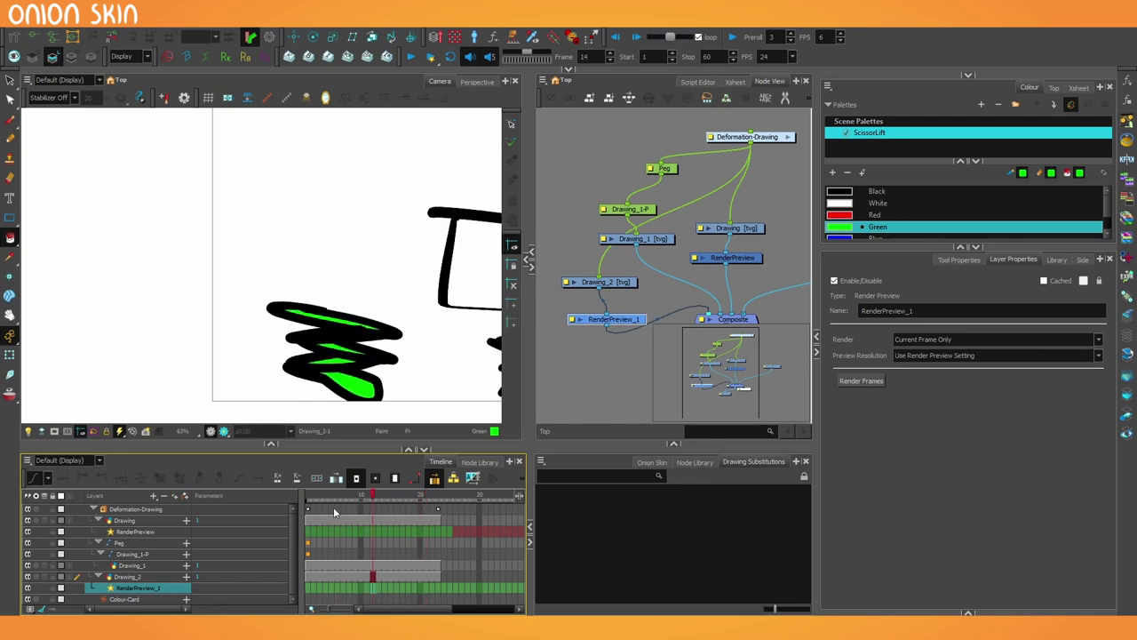
left_click_drag(353, 326, 227, 358)
key("1")
key("1")
key("1")
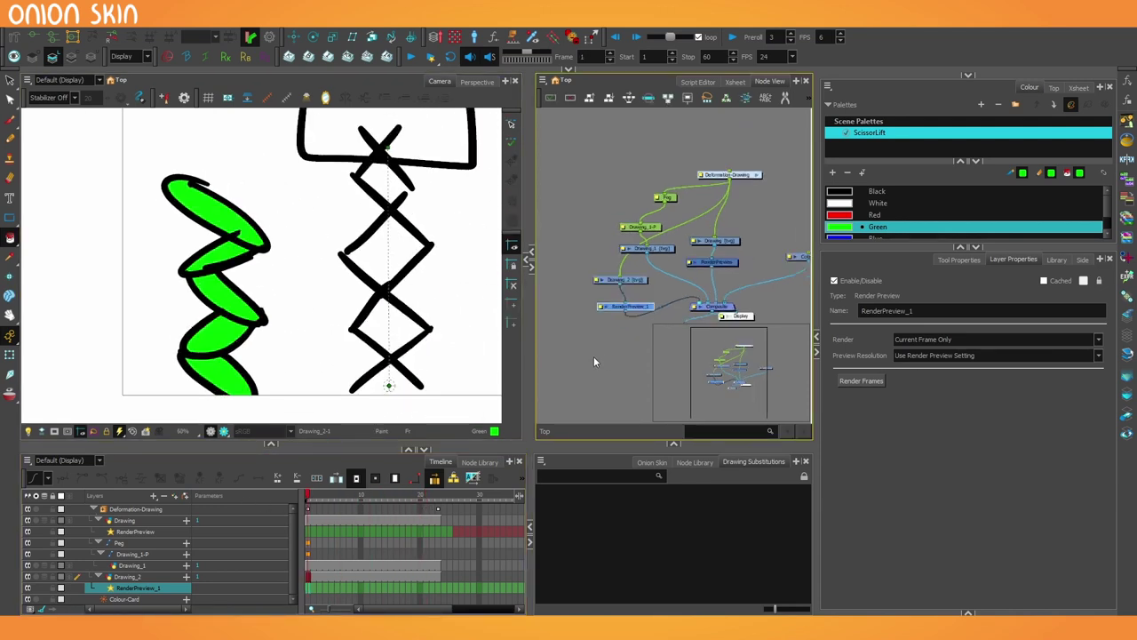
left_click_drag(608, 337, 566, 373)
key("1")
key("1")
left_click_drag(291, 306, 212, 341)
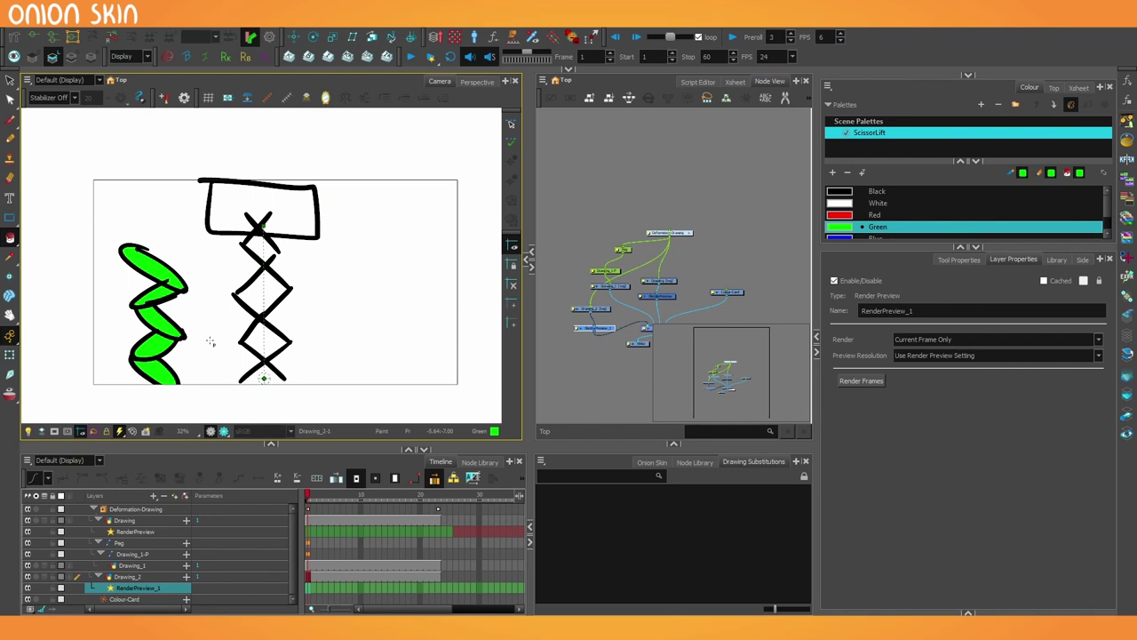
scroll(265, 333, "up", 5)
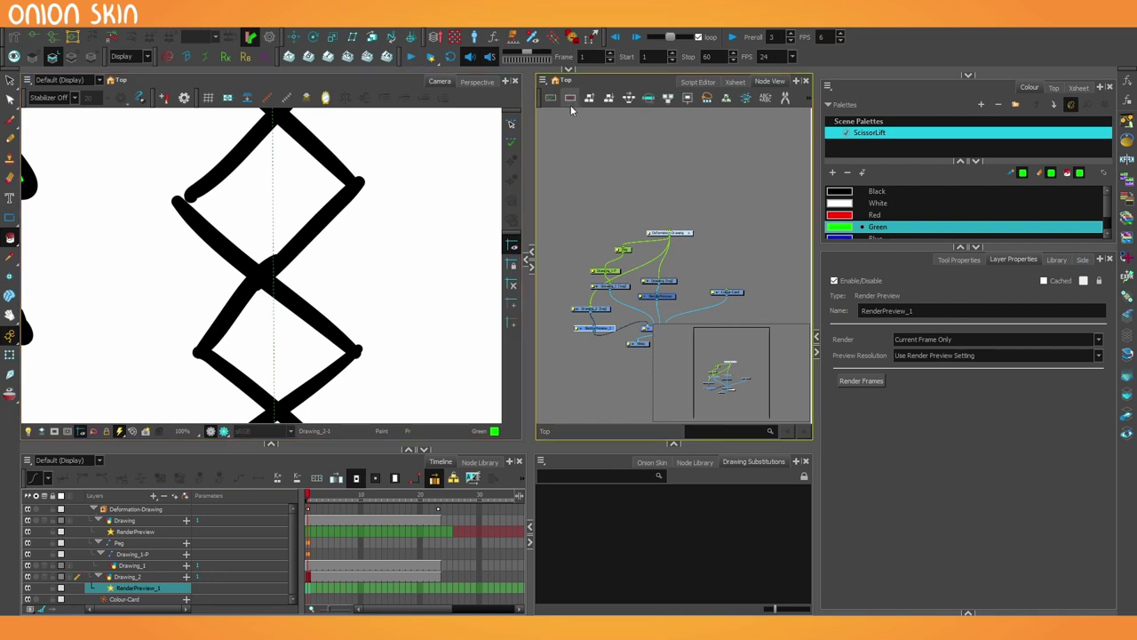
Step: Clear the old rig nodes, keeping Composite, Write and Display, and connect a new drawing node to Composite
scroll(635, 232, "down", 2)
scroll(629, 233, "up", 3)
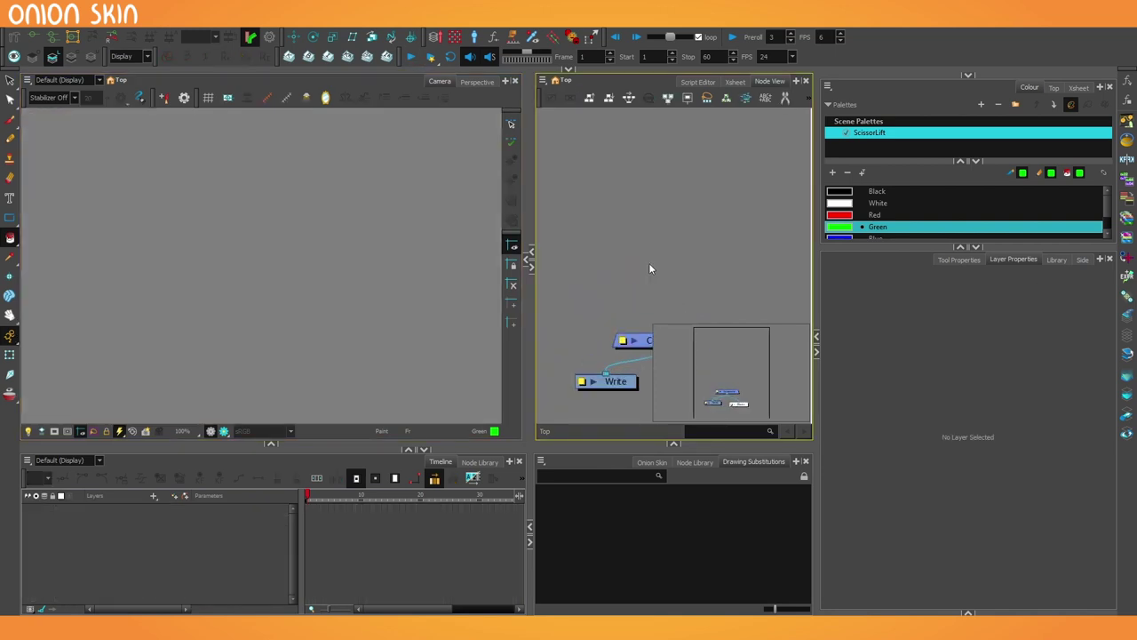
key("ctrl+r")
left_click(532, 354)
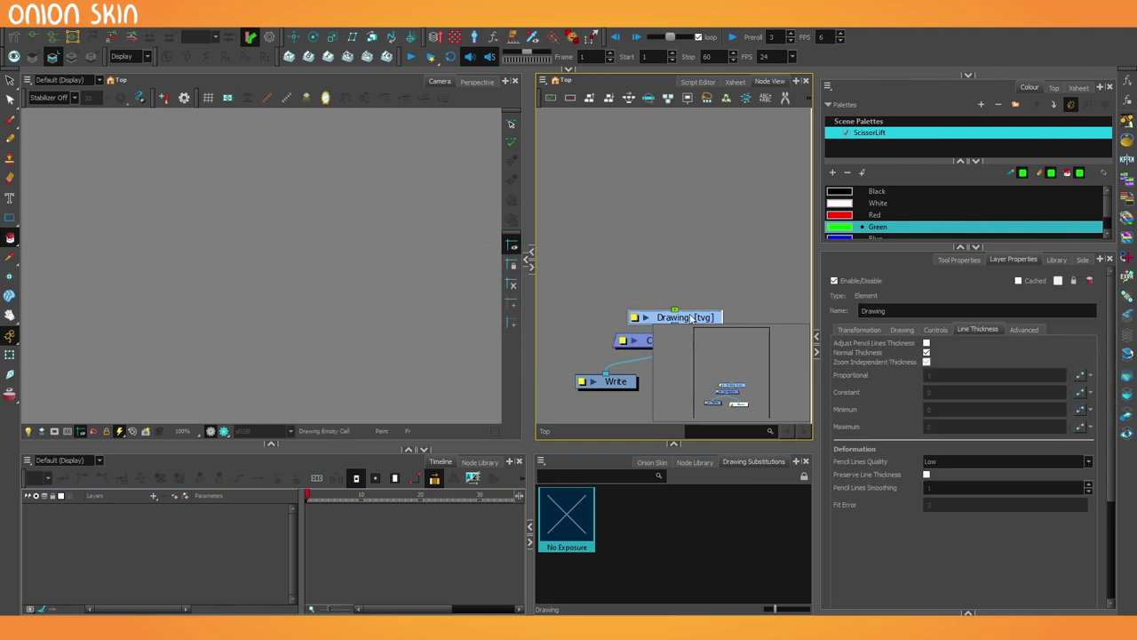
mouse_move(682, 317)
left_mouse_down()
mouse_move(656, 236)
mouse_move(655, 340)
left_mouse_up()
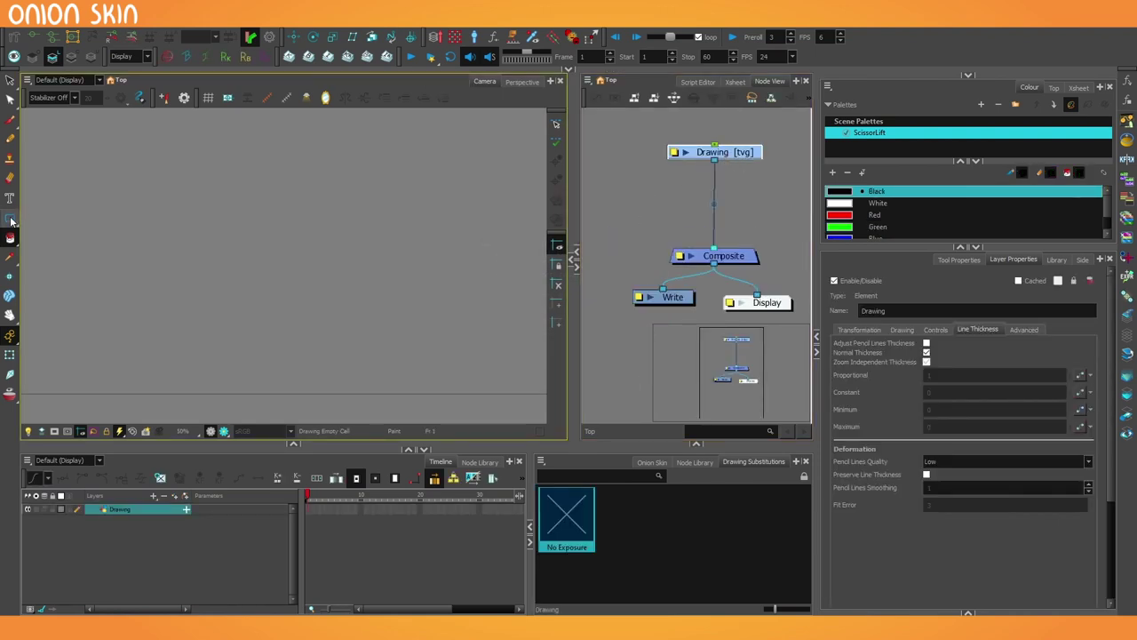
Step: Draw a straight horizontal black line across the middle of the camera frame with the Line tool
left_click_drag(11, 222, 62, 243)
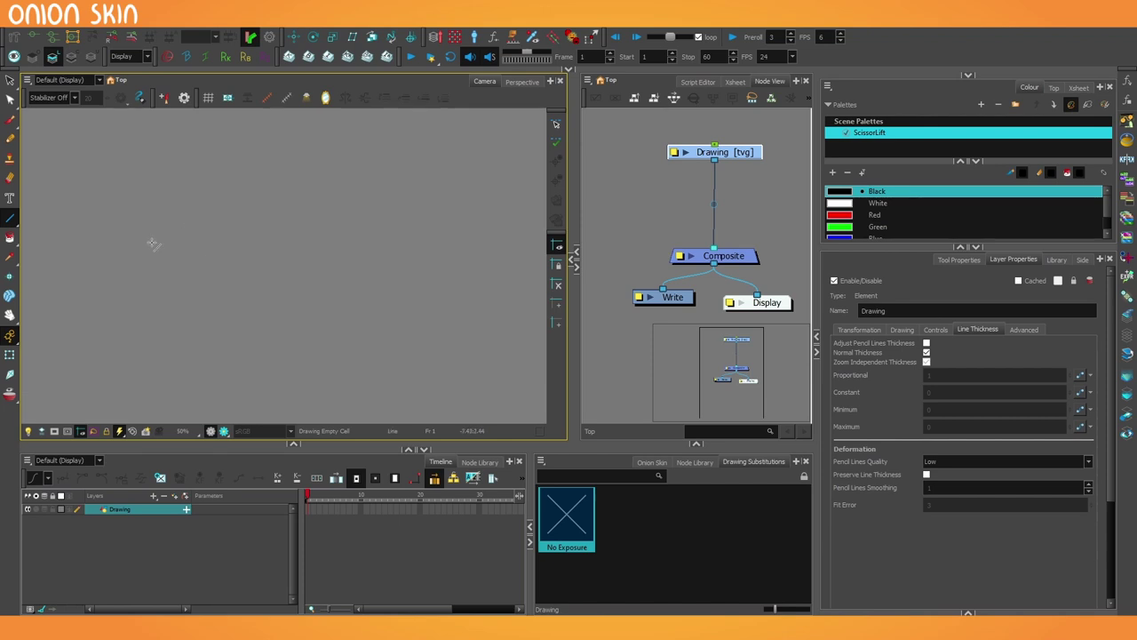
left_click_drag(140, 256, 379, 280)
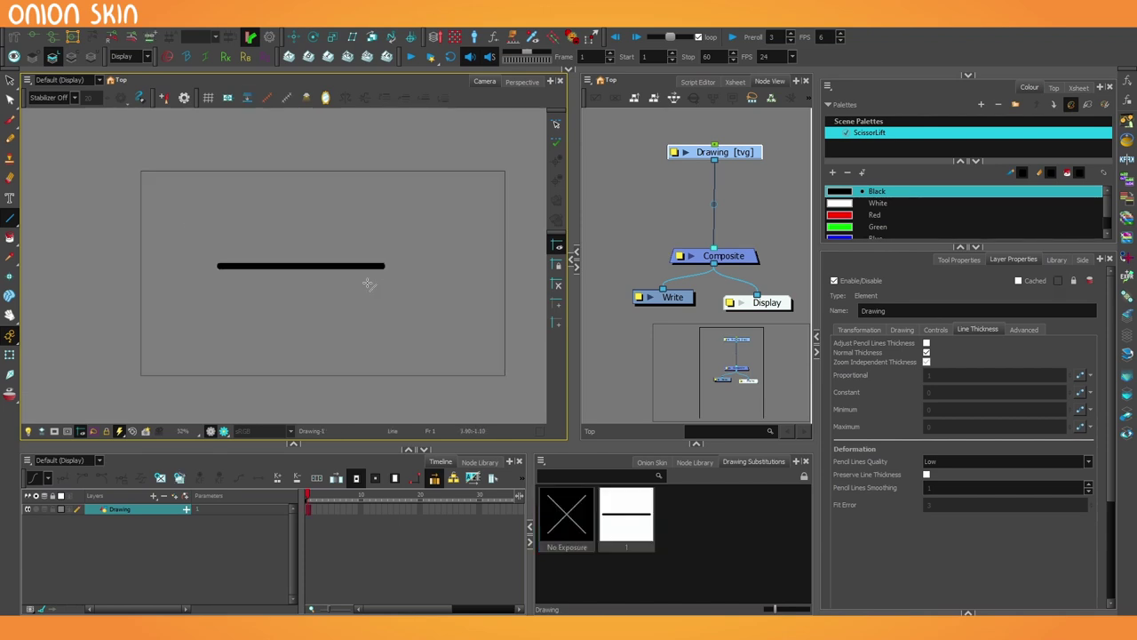
scroll(367, 284, "down", 1)
Step: Thin the horizontal line by setting its maximum pencil size to 5
left_click(10, 80)
mouse_move(254, 183)
left_mouse_down()
mouse_move(312, 314)
mouse_move(334, 265)
mouse_move(285, 269)
mouse_move(352, 269)
left_mouse_up()
scroll(383, 275, "up", 1)
left_click(942, 260)
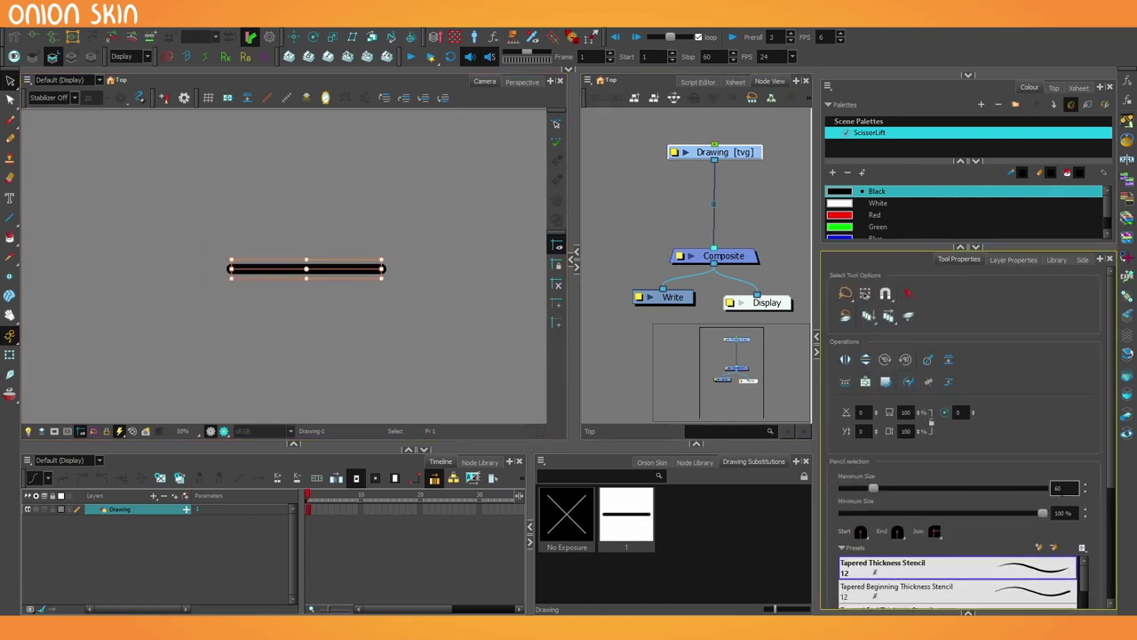
type("1")
key("Return")
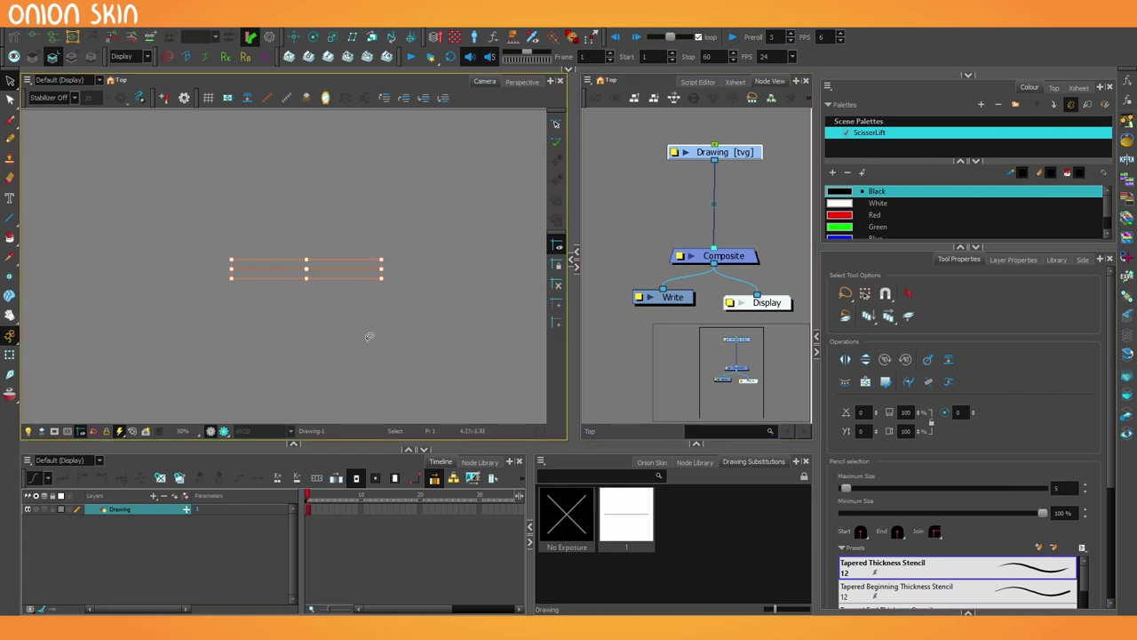
Step: Move the thin horizontal line closer to the centre of the camera frame
left_click(366, 333)
scroll(345, 306, "down", 3)
scroll(346, 305, "up", 1)
left_click(342, 278)
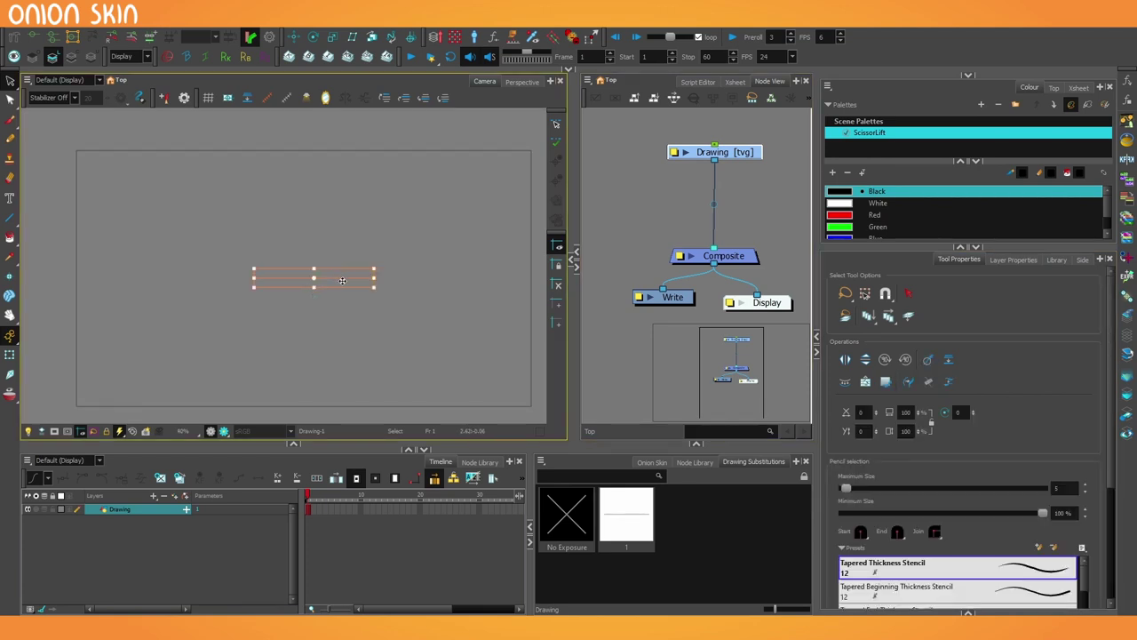
left_click_drag(335, 283, 322, 287)
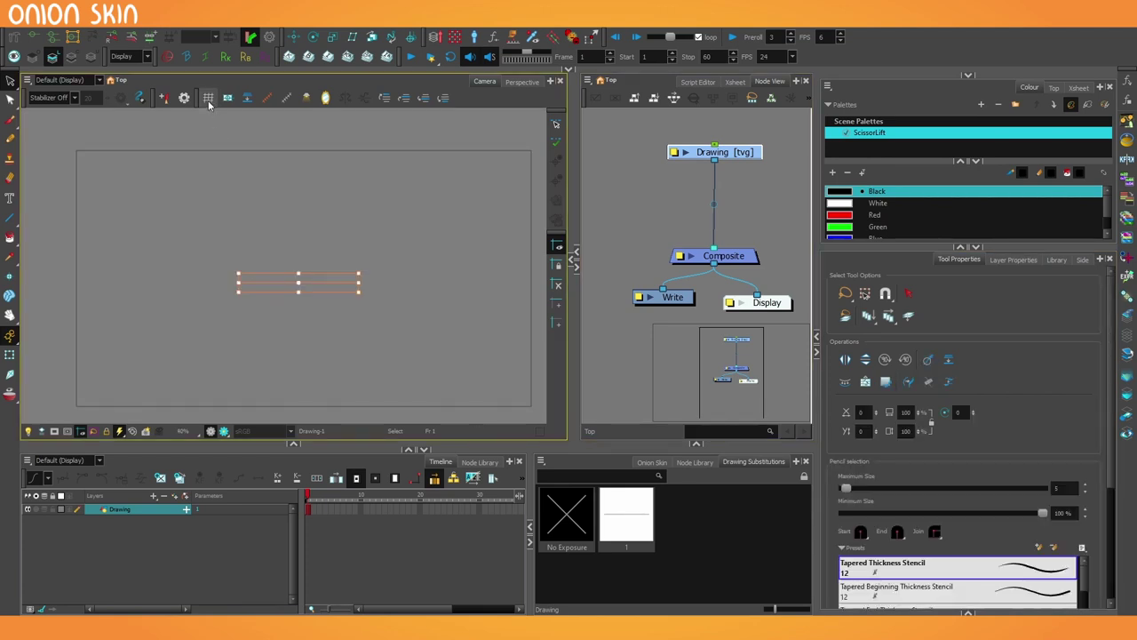
Step: Use the grid to centre the line on the origin and hide the grid again
left_click(209, 99)
scroll(288, 361, "up", 1)
scroll(288, 361, "up", 1)
left_click_drag(322, 235, 332, 228)
left_click(297, 207)
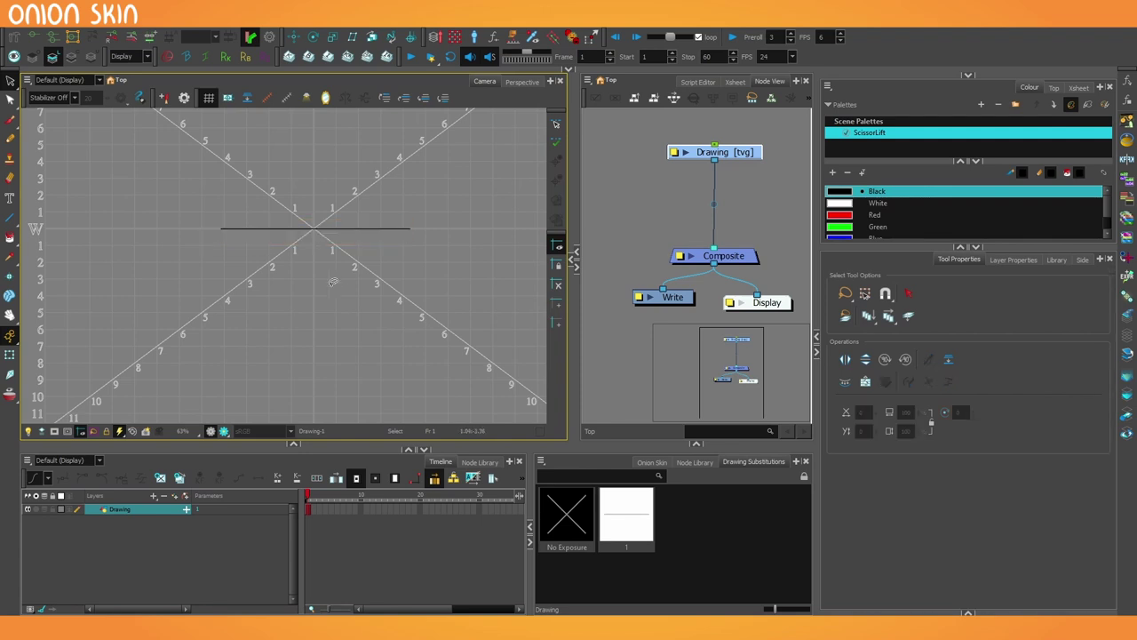
left_click(208, 98)
scroll(280, 257, "down", 2)
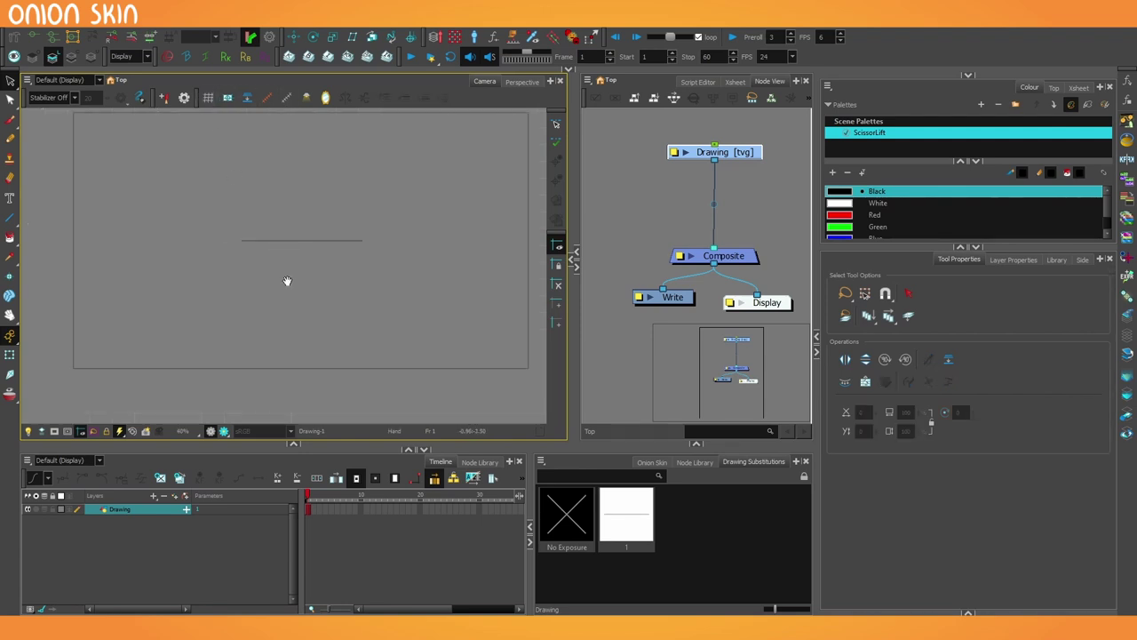
Step: Thicken the centred pencil line into a rounded bar with a maximum size of 155.2
left_click(292, 238)
scroll(283, 278, "up", 1)
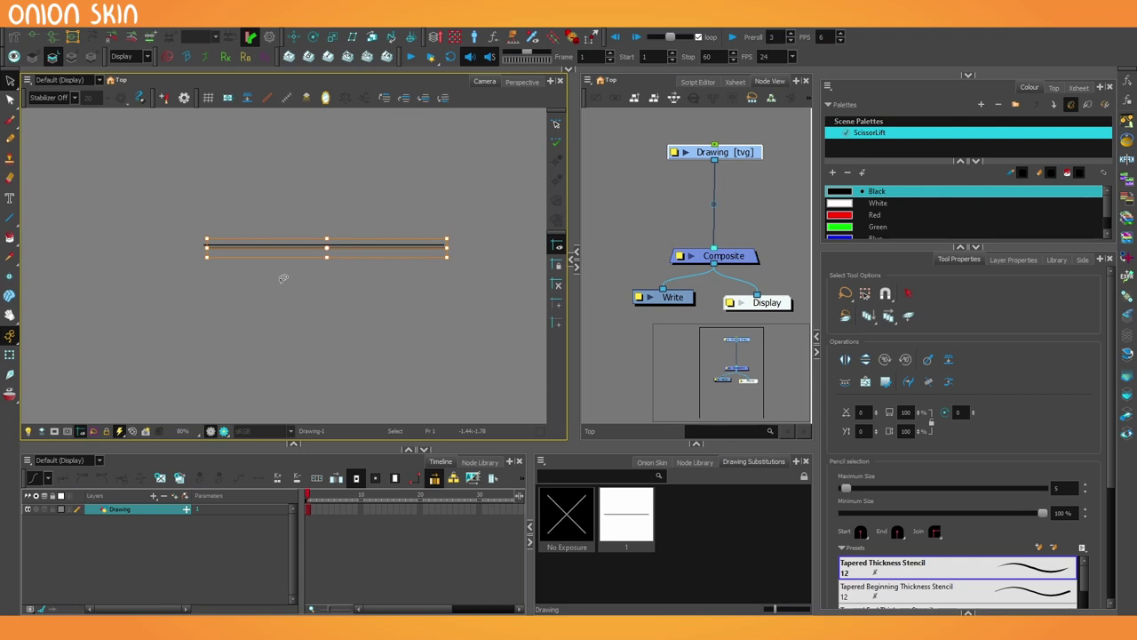
key("Up")
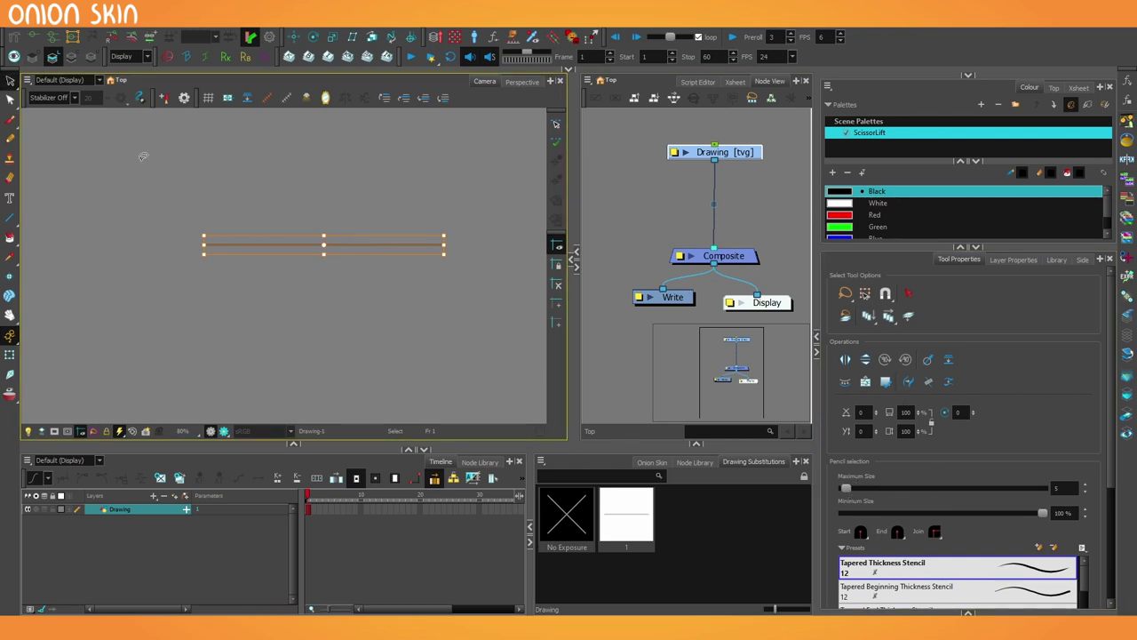
left_click_drag(844, 489, 963, 489)
scroll(337, 334, "down", 3)
scroll(336, 335, "up", 2)
scroll(338, 331, "down", 1)
key("space")
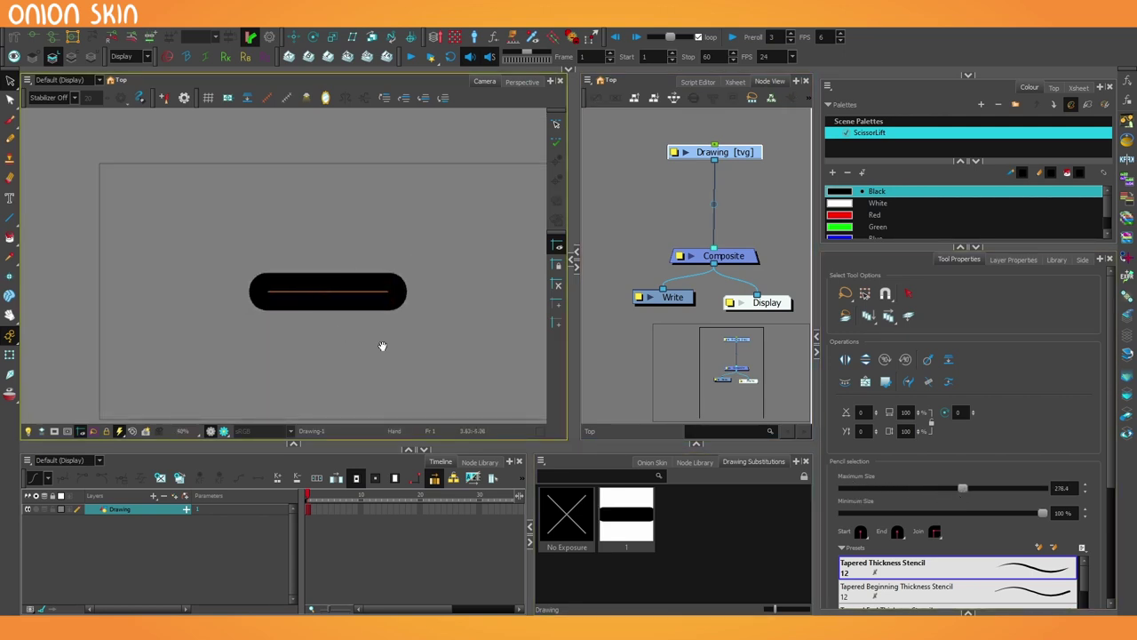
left_click_drag(383, 348, 370, 341)
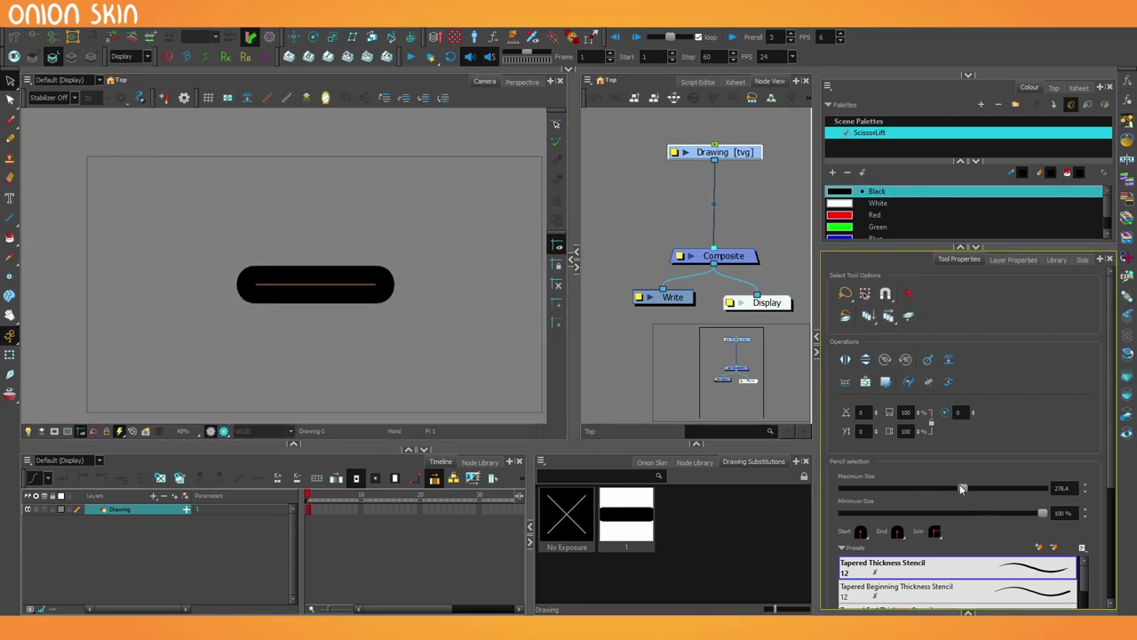
key("ctrl+a")
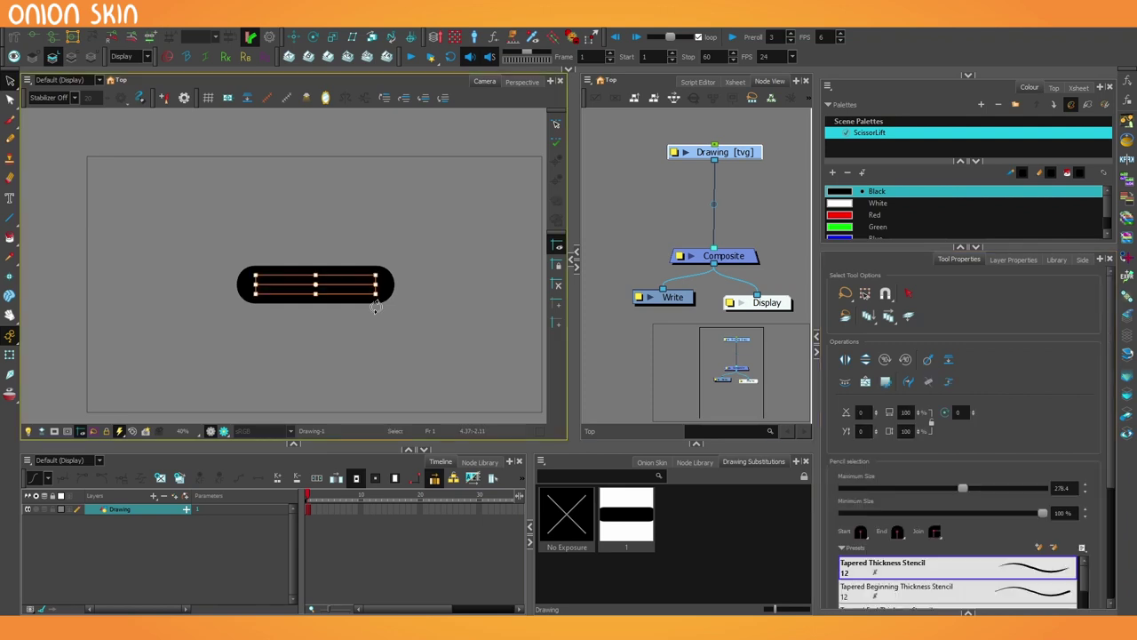
left_click_drag(964, 488, 915, 490)
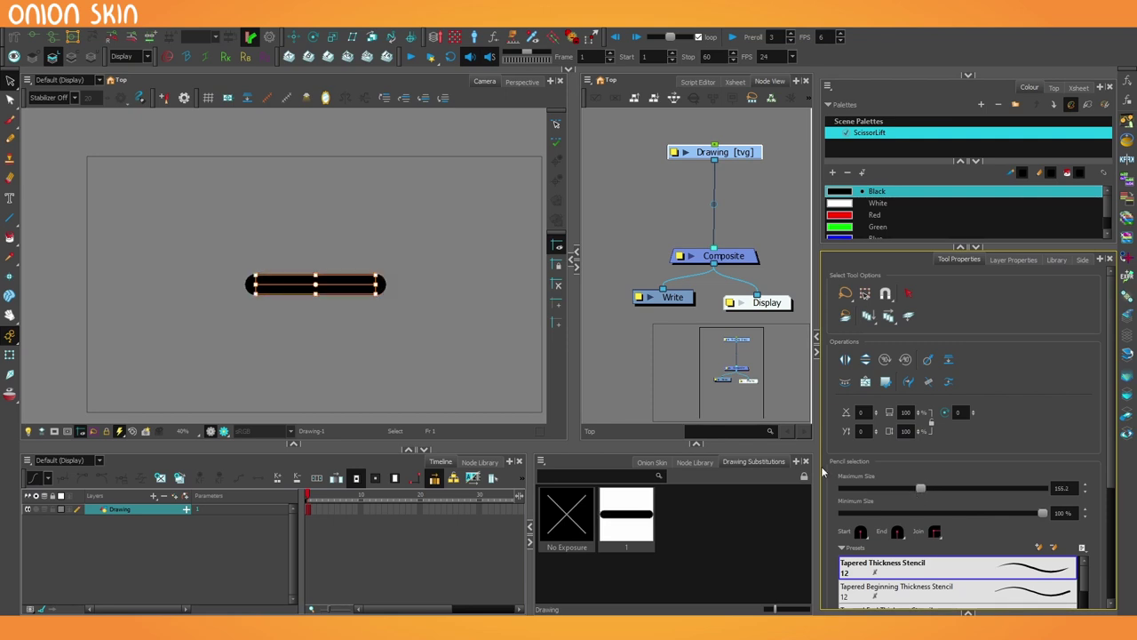
Step: Convert the thick pencil line to a brush stroke with Pencil Lines to Brush Strokes
scroll(383, 246, "up", 3)
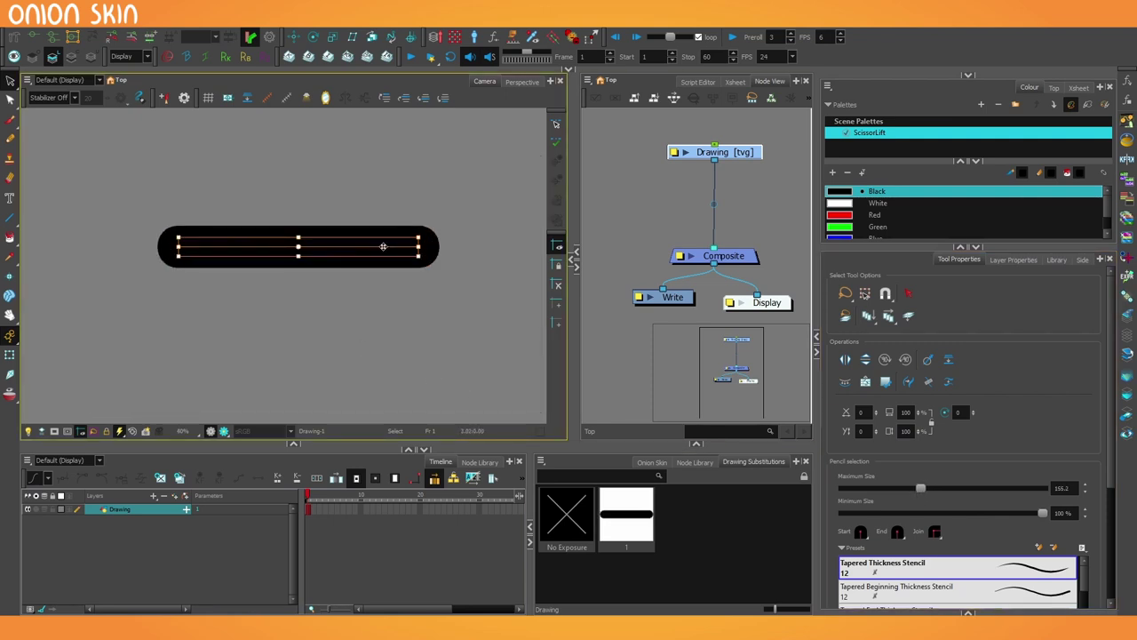
right_click(383, 246)
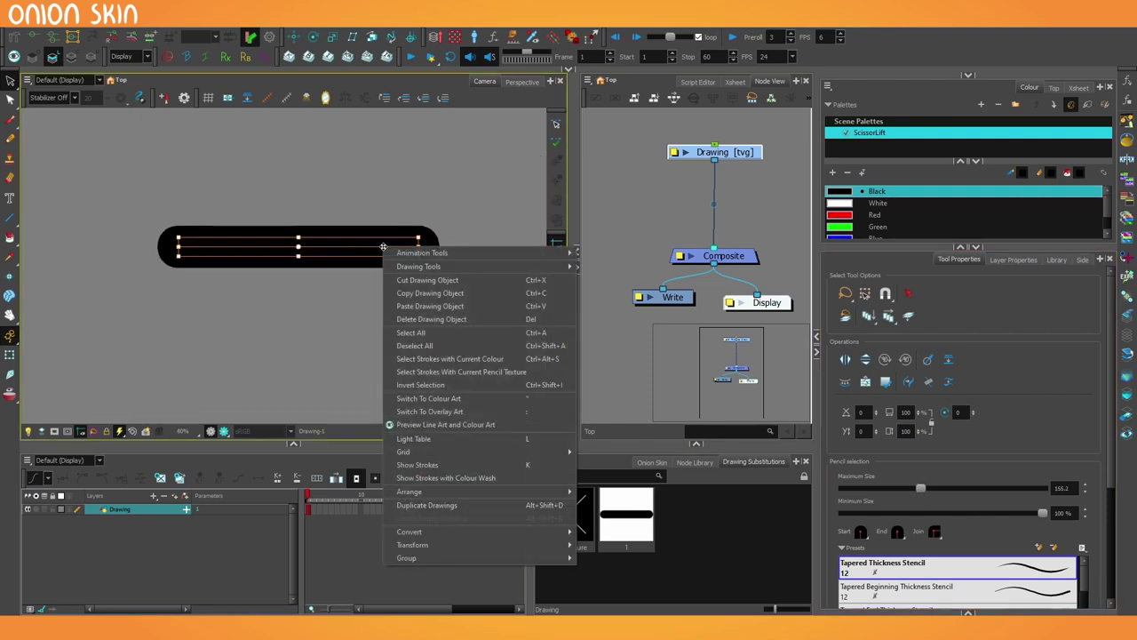
mouse_move(488, 534)
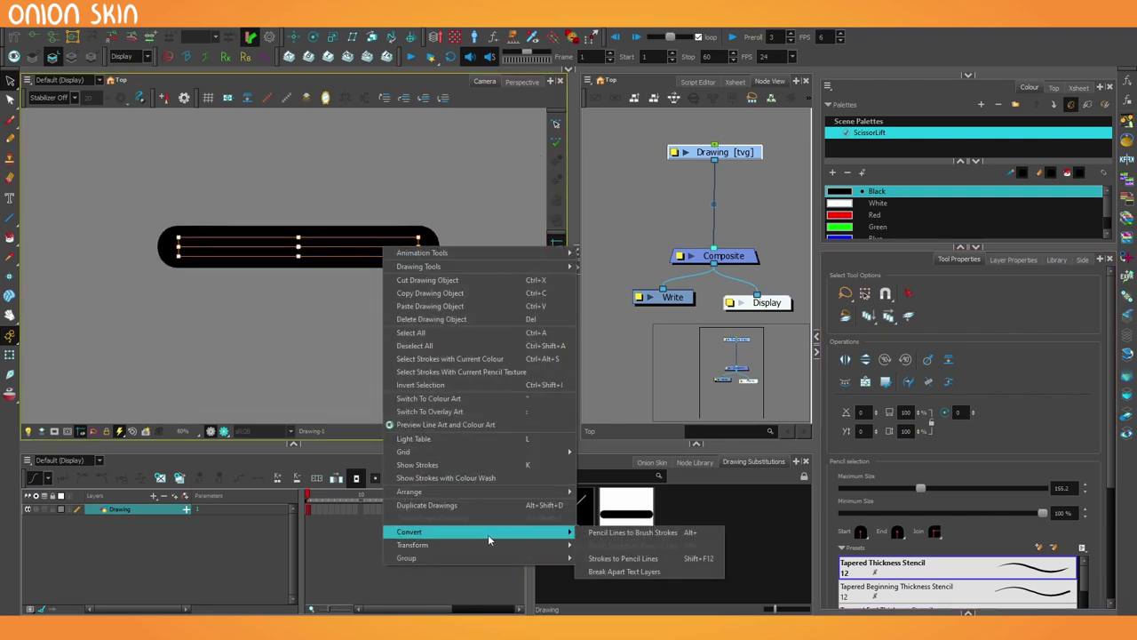
left_click(648, 535)
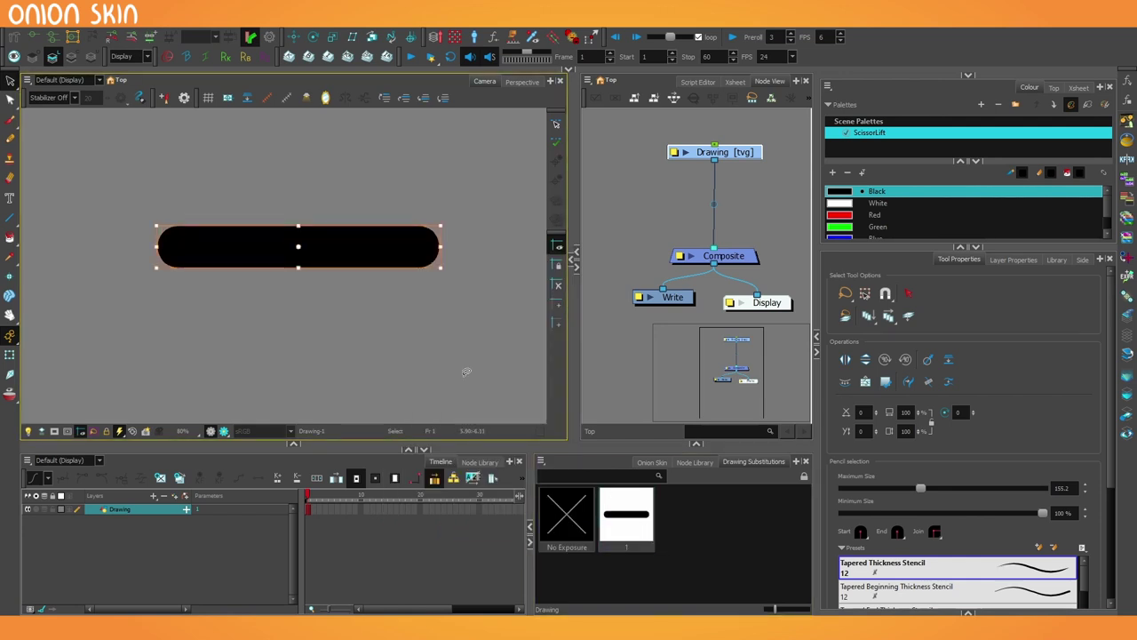
Step: Convert the bar's contour strokes to pencil lines with Strokes to Pencil Lines and deselect it
right_click(400, 251)
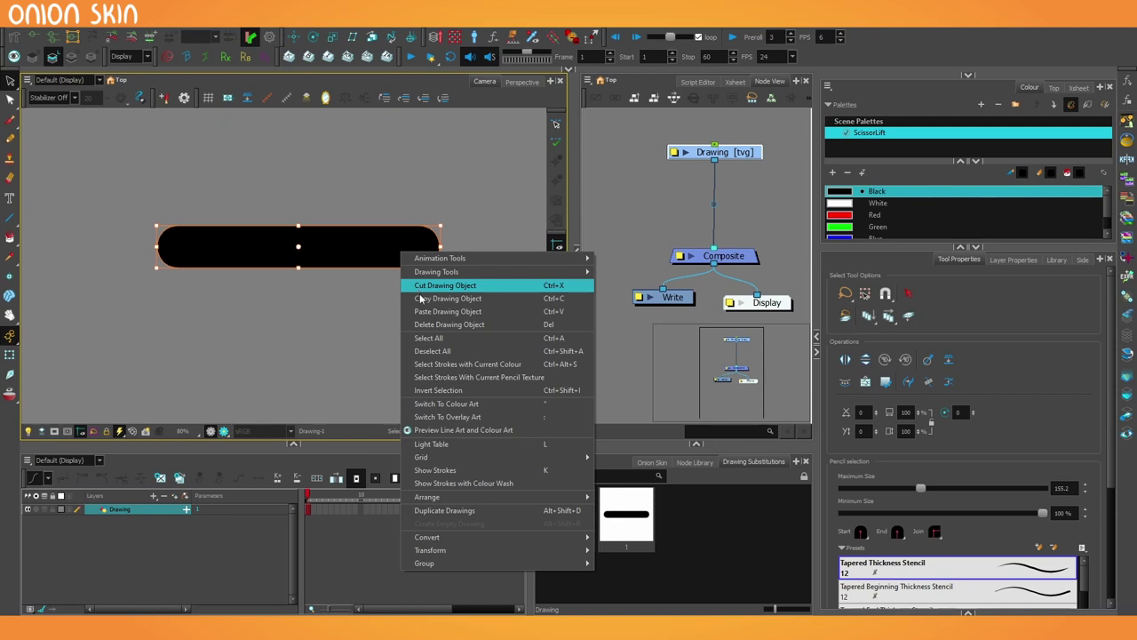
mouse_move(469, 540)
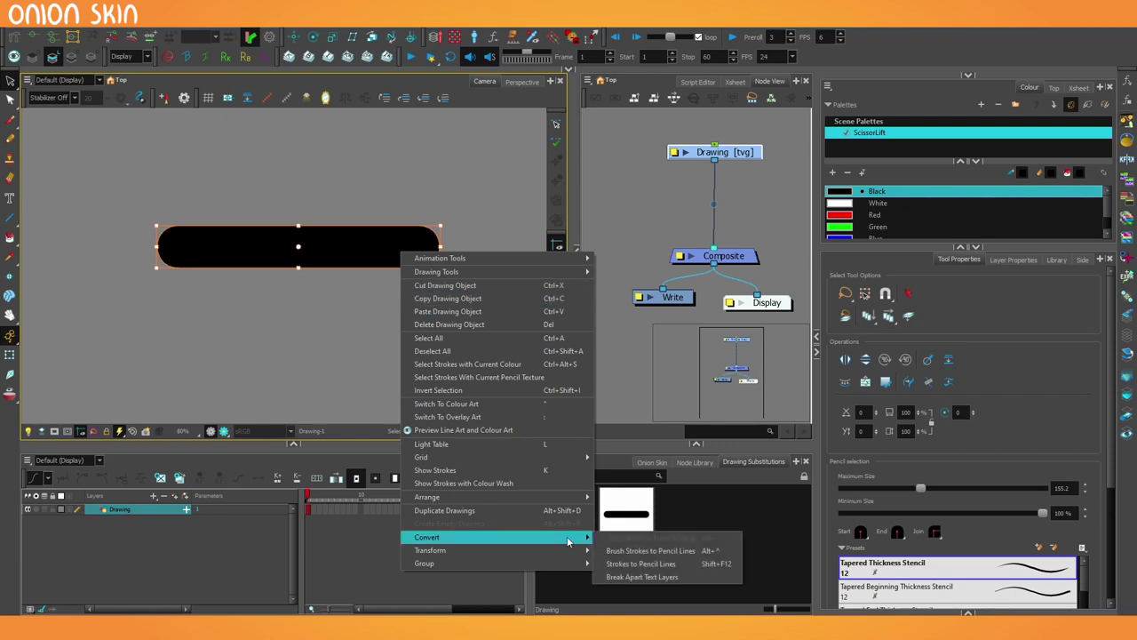
left_click(649, 564)
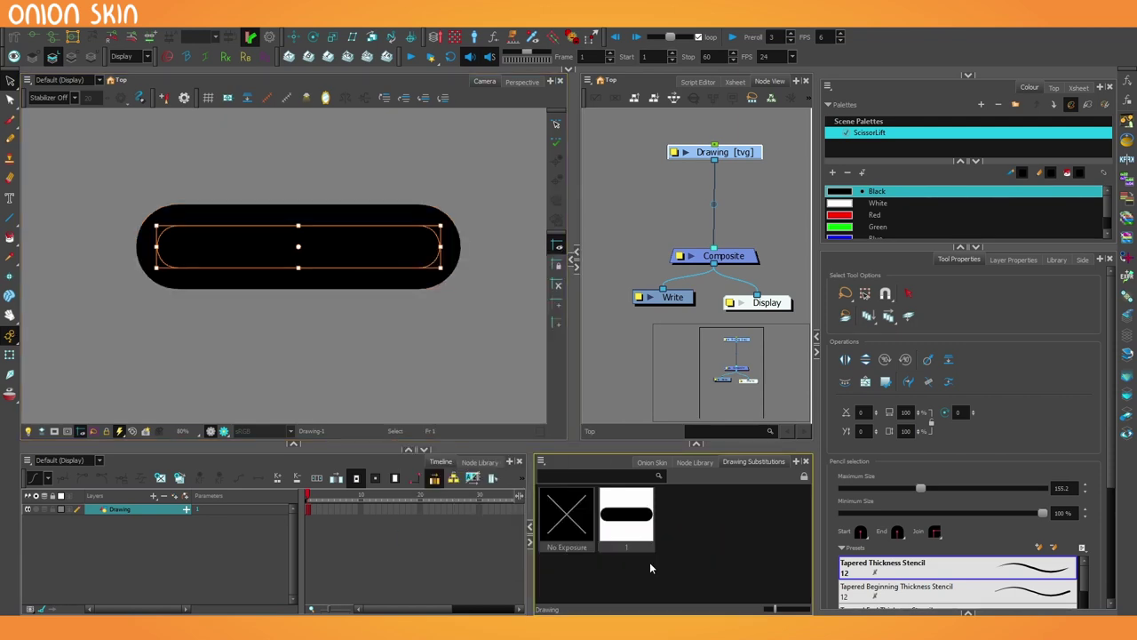
left_click(456, 286)
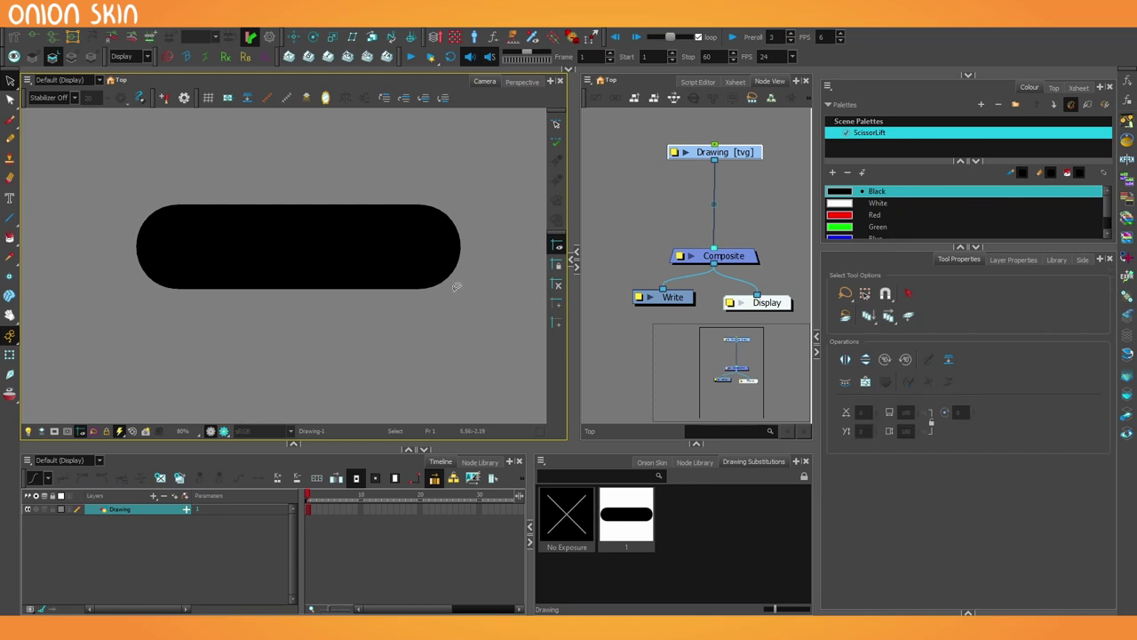
Step: Reduce the bar outline's maximum pencil size to 20 and deselect it
left_click(455, 252)
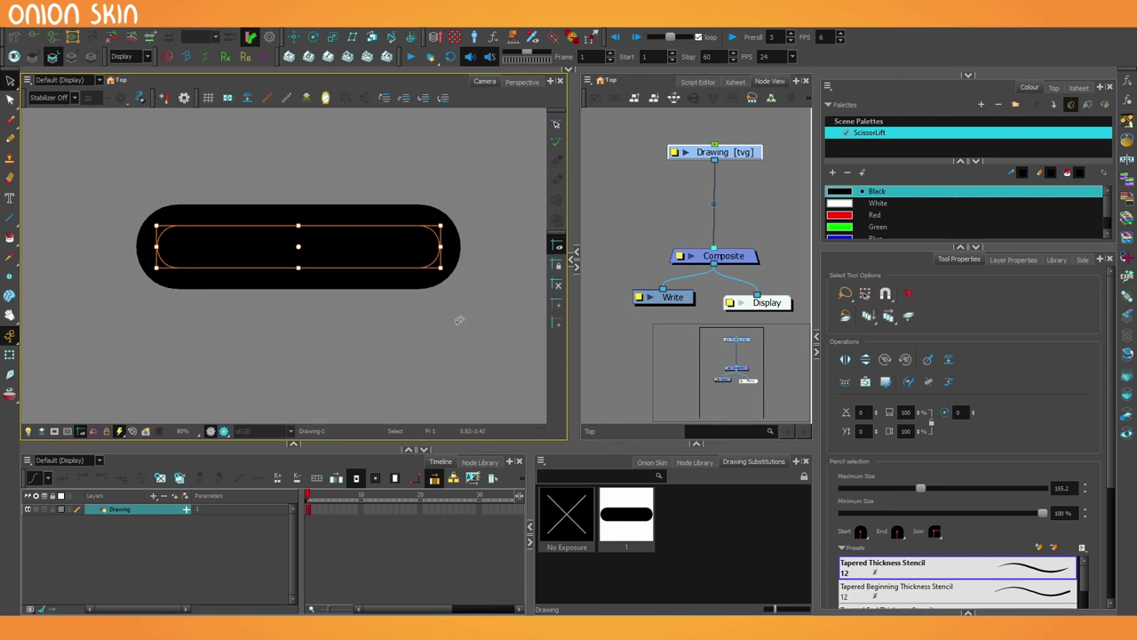
mouse_move(919, 488)
left_mouse_down()
mouse_move(856, 491)
mouse_move(855, 503)
left_mouse_up()
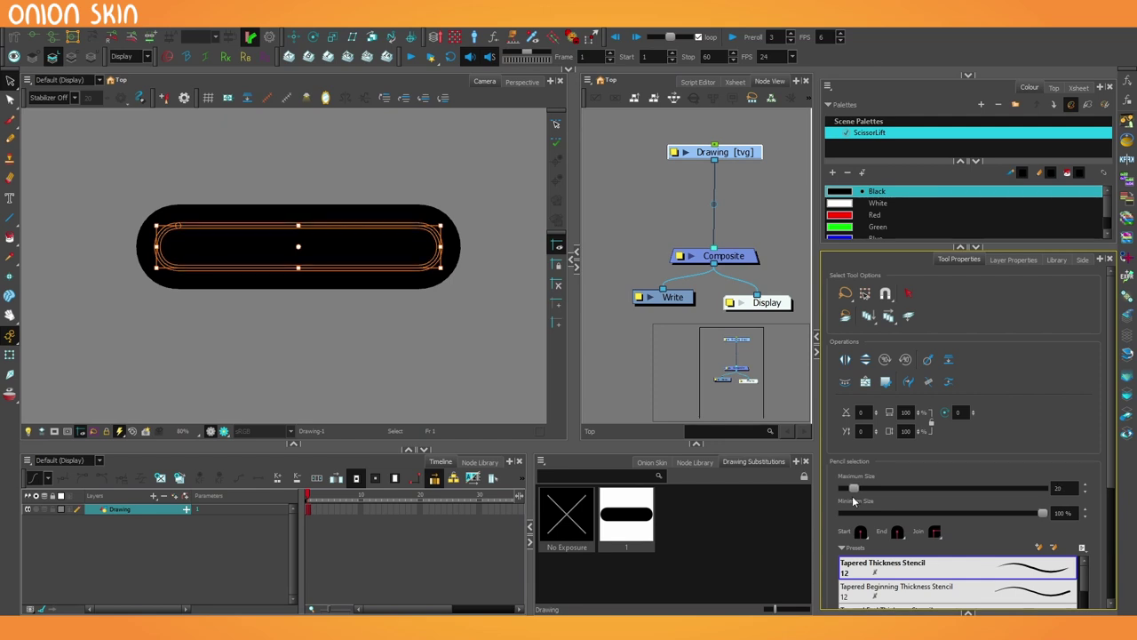
left_click(436, 305)
scroll(436, 305, "up", 1)
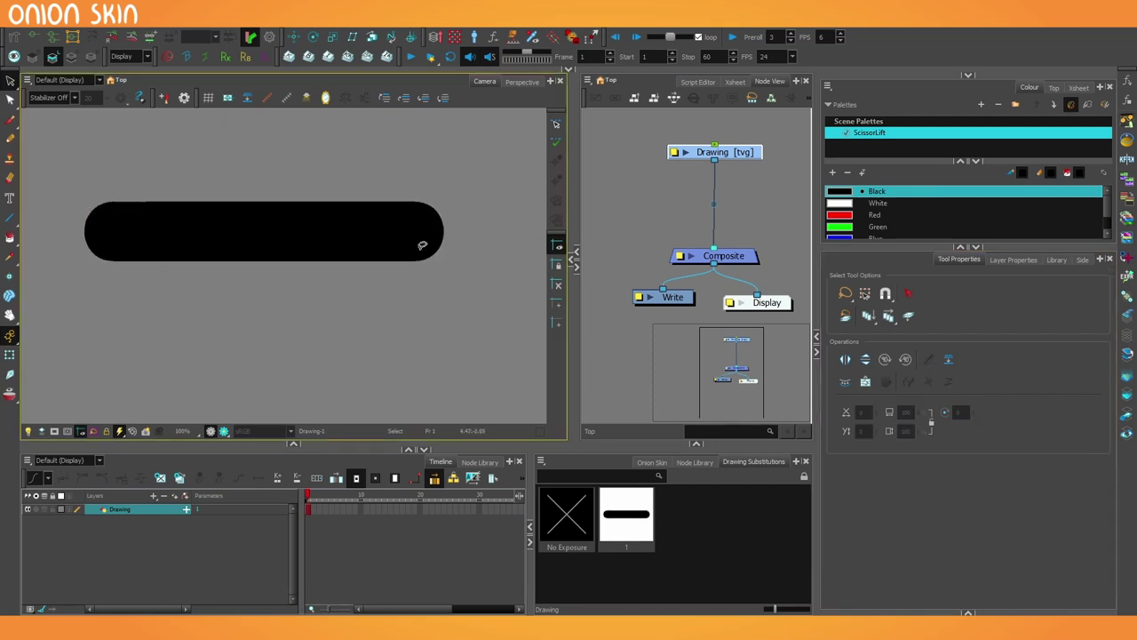
Step: Delete the black fill inside the rounded bar, keeping its outline and centre line
left_click(431, 232)
scroll(445, 294, "up", 2)
mouse_move(430, 263)
left_mouse_down()
mouse_move(448, 306)
mouse_move(510, 272)
left_mouse_up()
key("Delete")
scroll(498, 277, "down", 2)
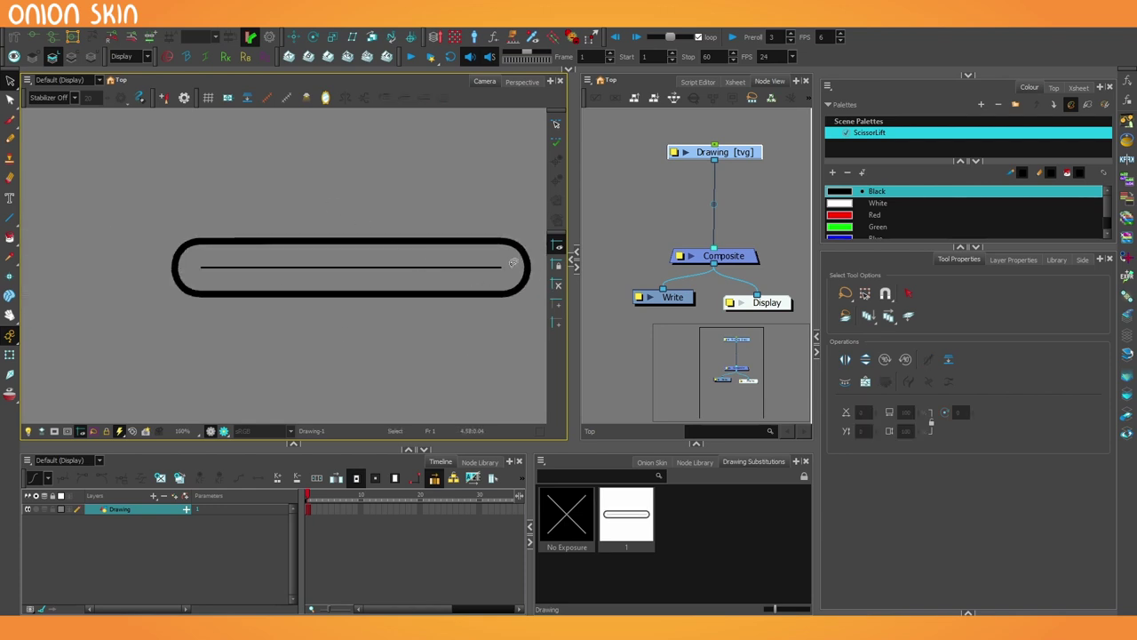
Step: Thicken the rounded bar outline to a maximum pencil size of 59.2 and deselect it
left_click_drag(430, 290, 407, 289)
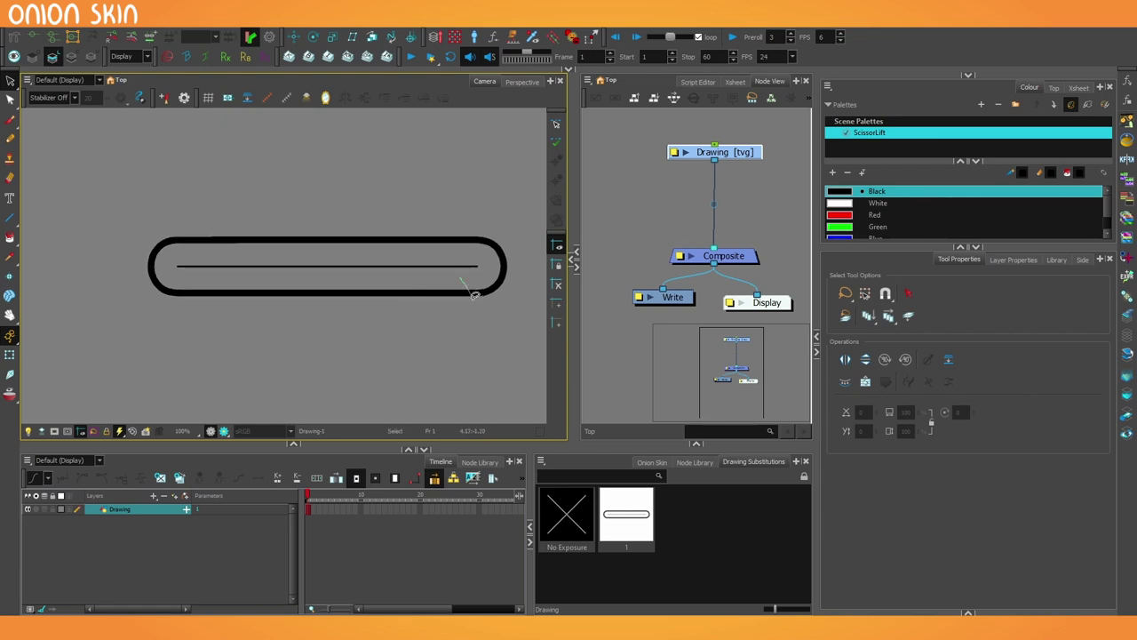
left_click(475, 295)
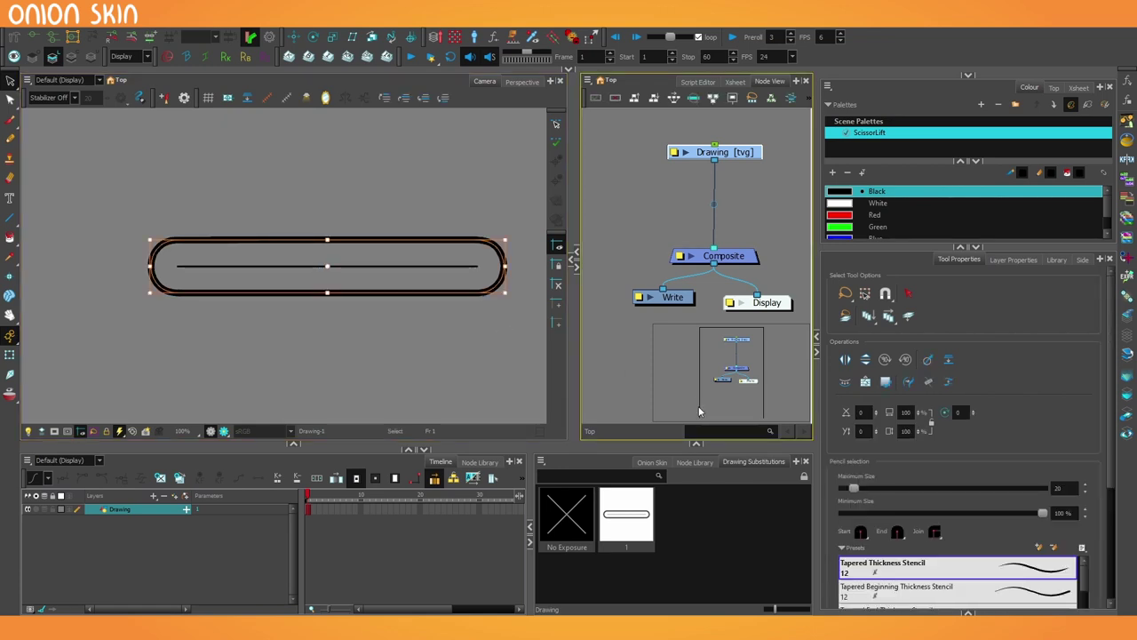
left_click_drag(853, 489, 849, 488)
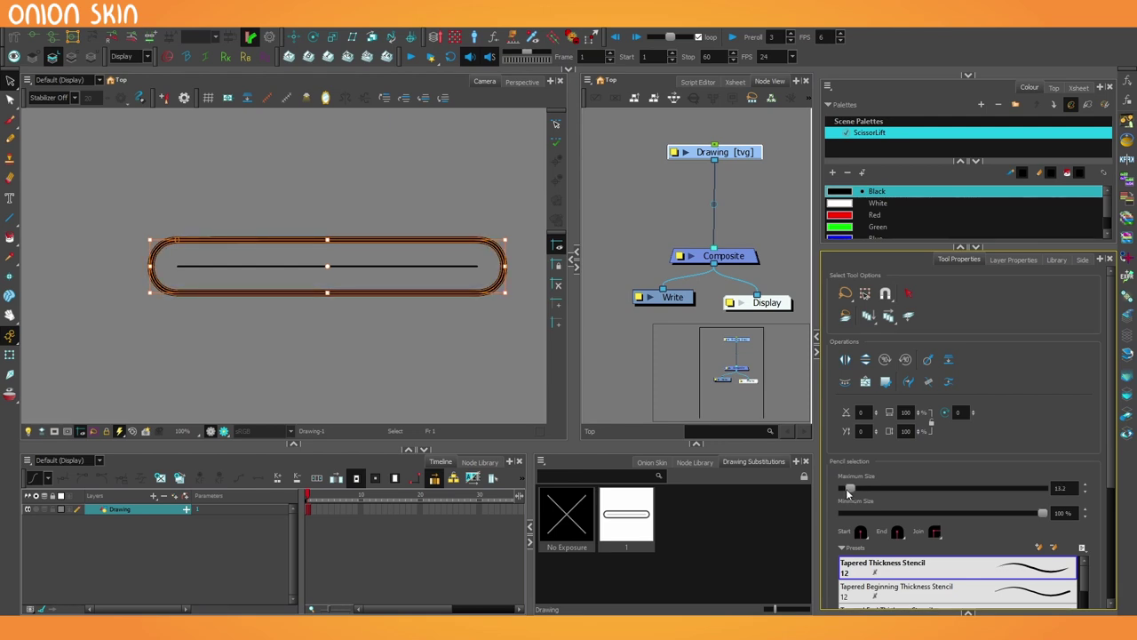
mouse_move(846, 489)
left_mouse_down()
mouse_move(886, 490)
mouse_move(869, 495)
left_mouse_up()
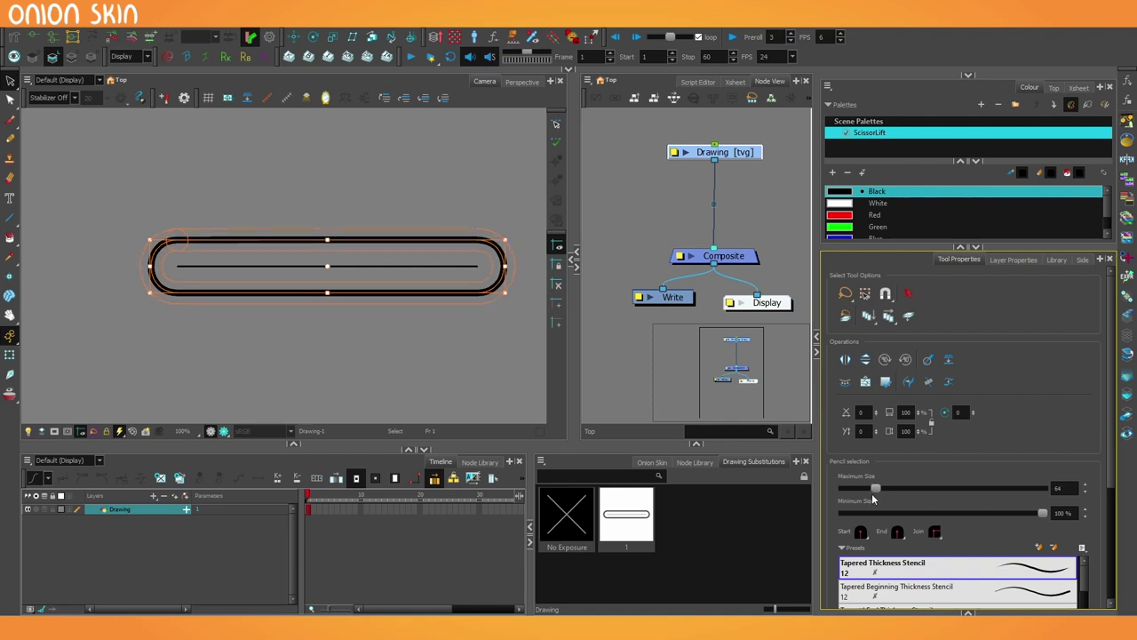
left_click(471, 338)
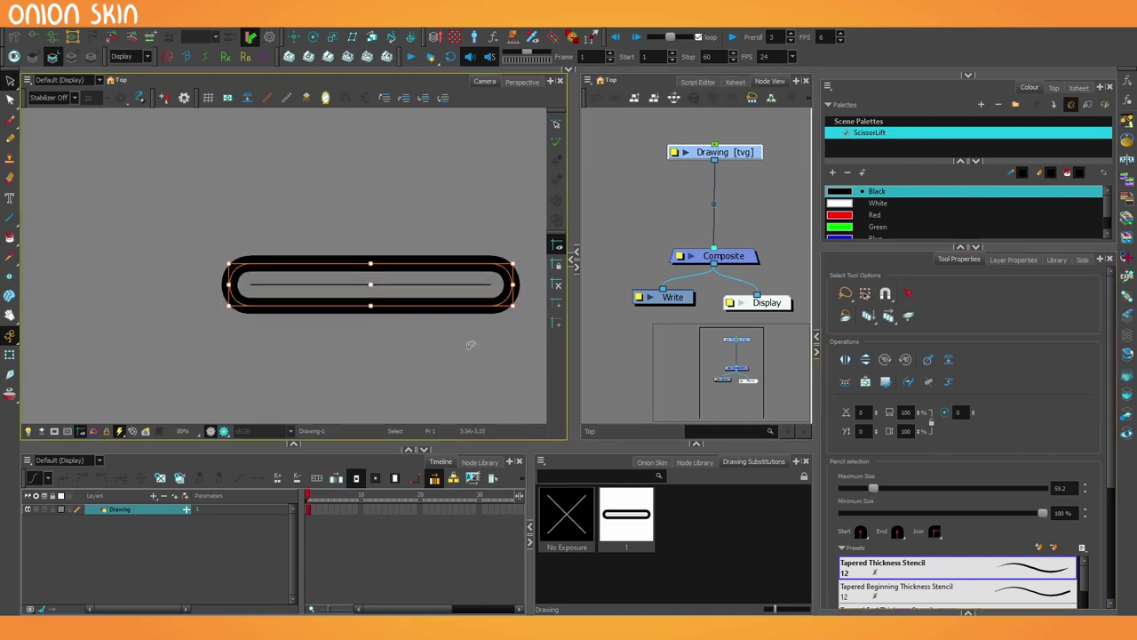
left_click_drag(474, 341, 435, 339)
scroll(437, 308, "up", 2)
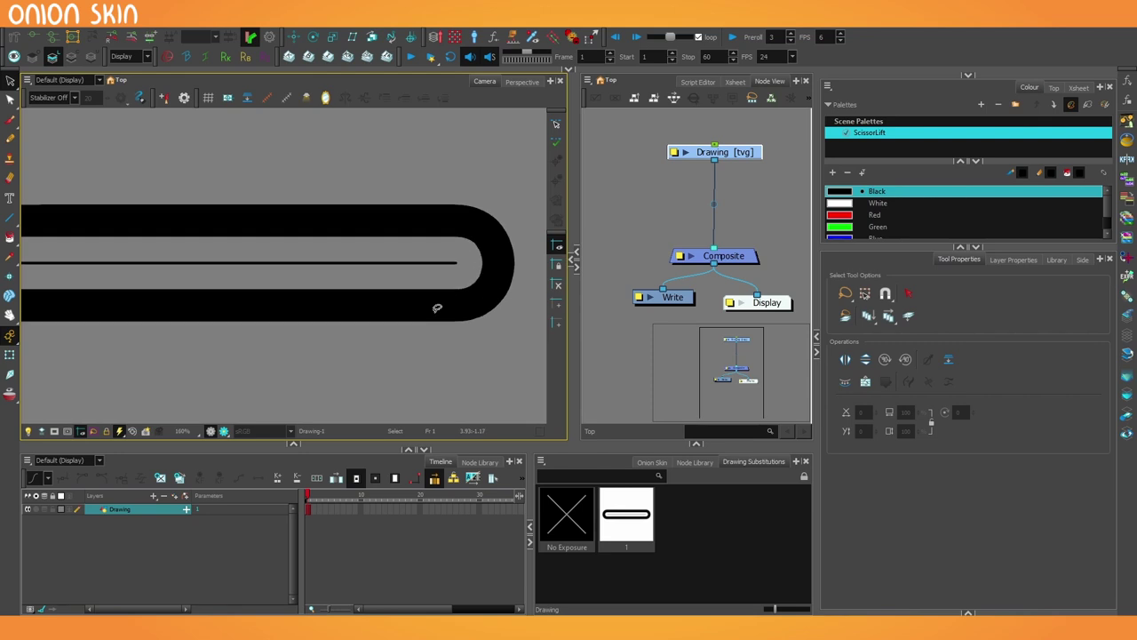
Step: Convert the thick bar outline with Pencil Lines to Brush Strokes
left_click(436, 309)
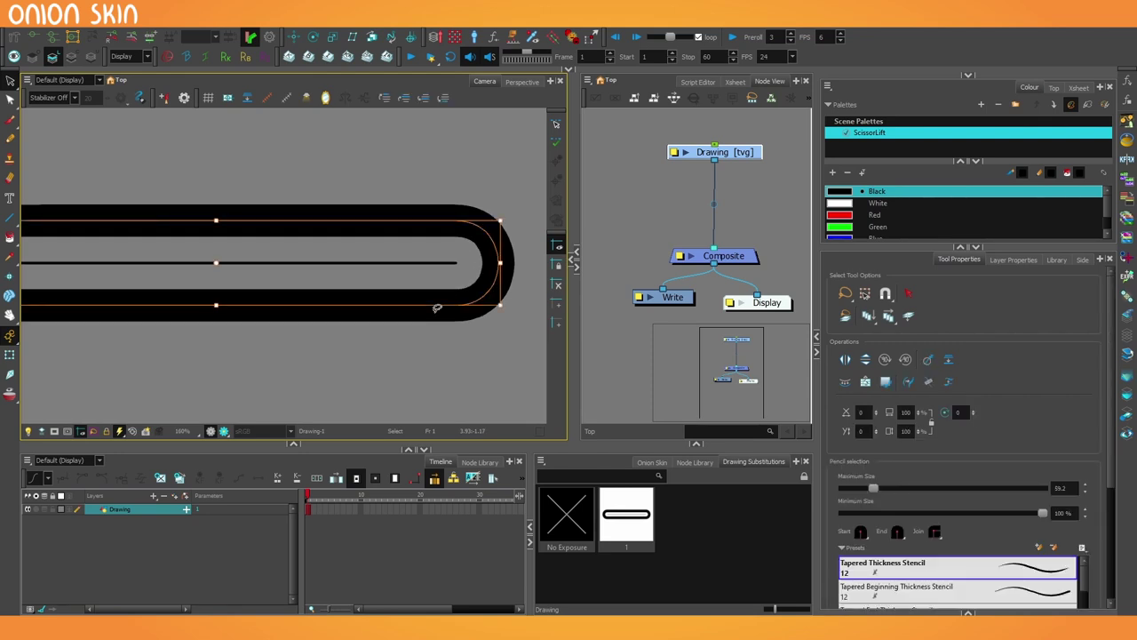
right_click(437, 310)
mouse_move(498, 599)
left_click(685, 593)
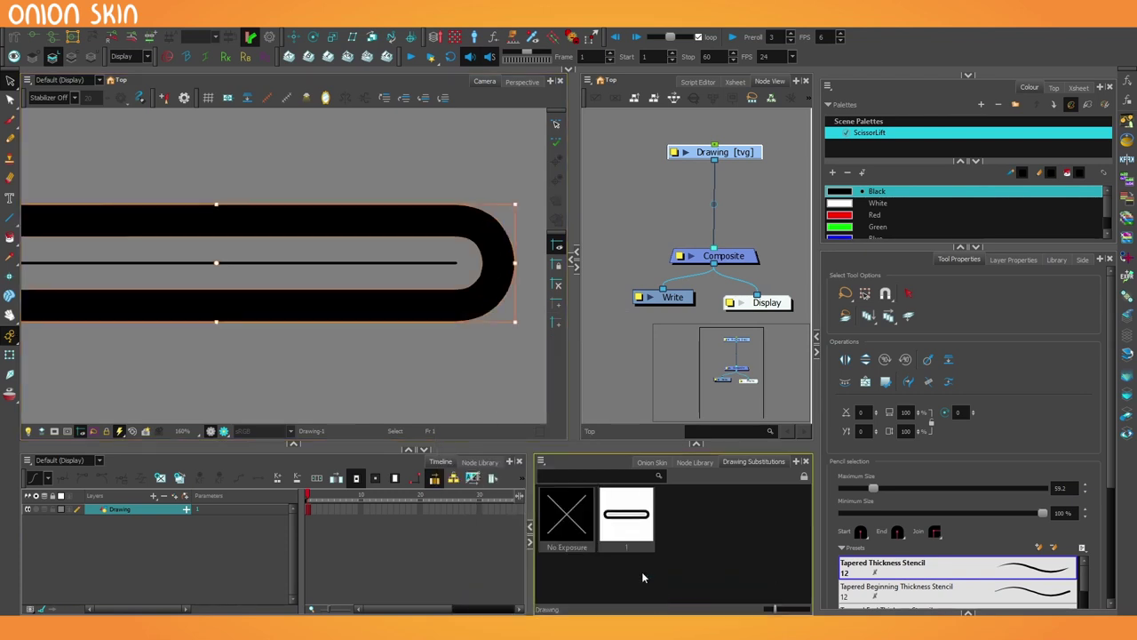
Step: Convert the outline's contour strokes with Strokes to Pencil Lines and deselect them
right_click(477, 291)
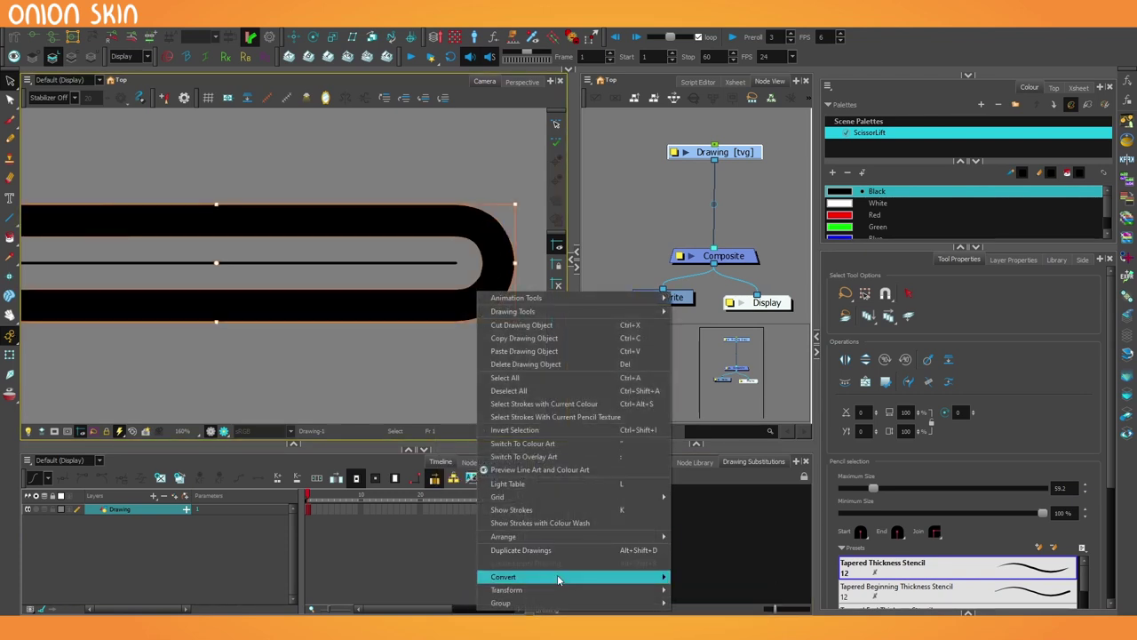
mouse_move(502, 578)
left_click(717, 604)
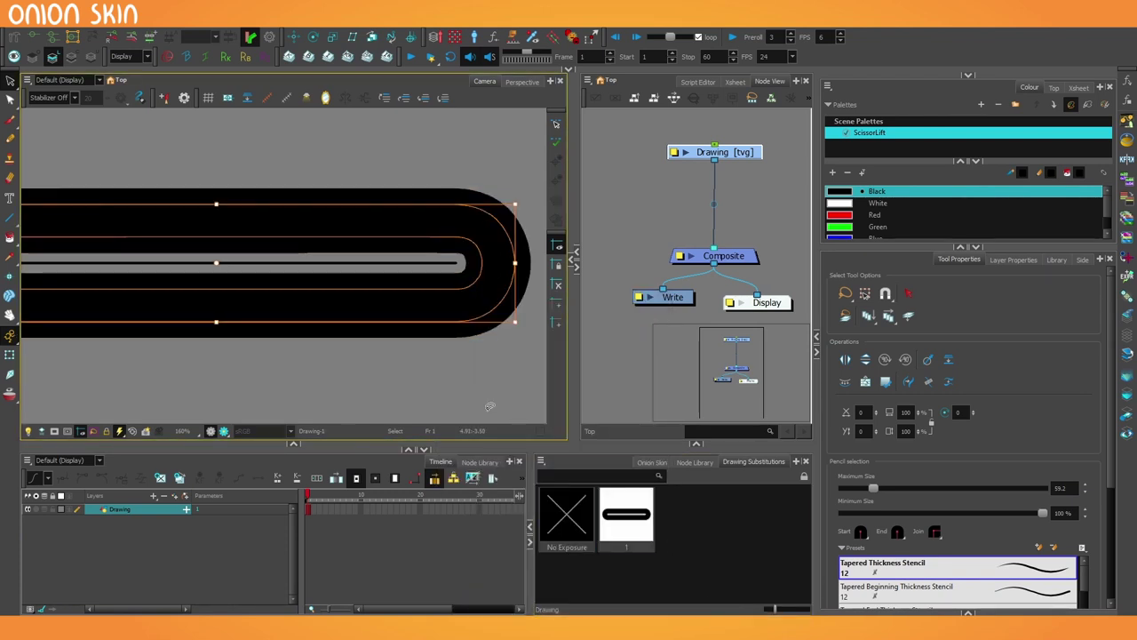
left_click(484, 377)
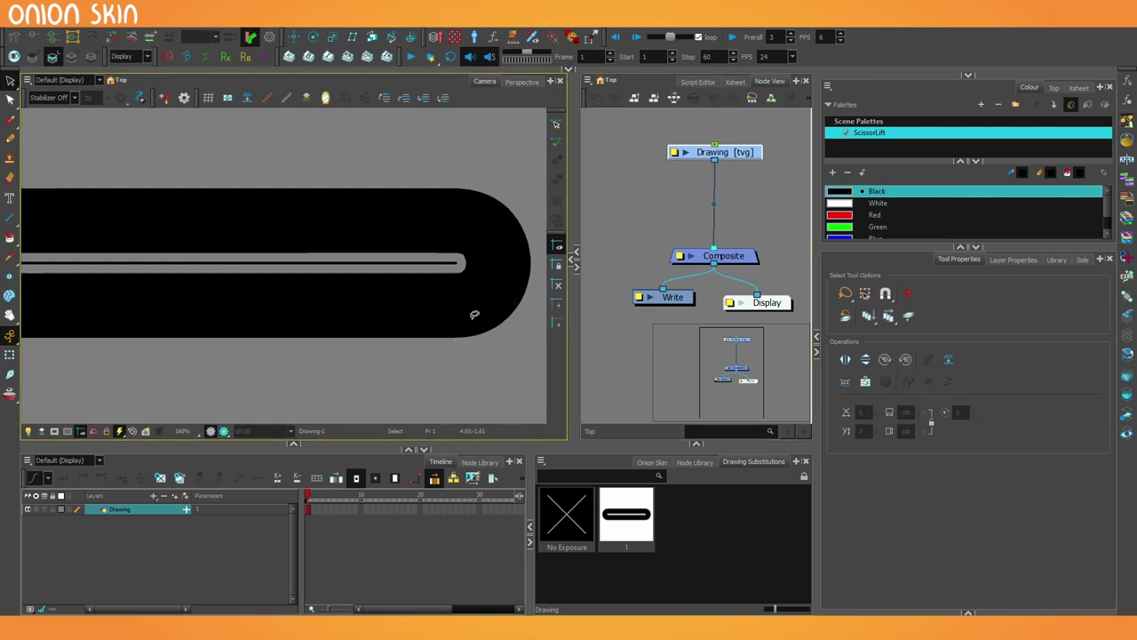
Step: Select both the outer and inner contour lines and reduce their maximum pencil size to a thin line
left_click(478, 298)
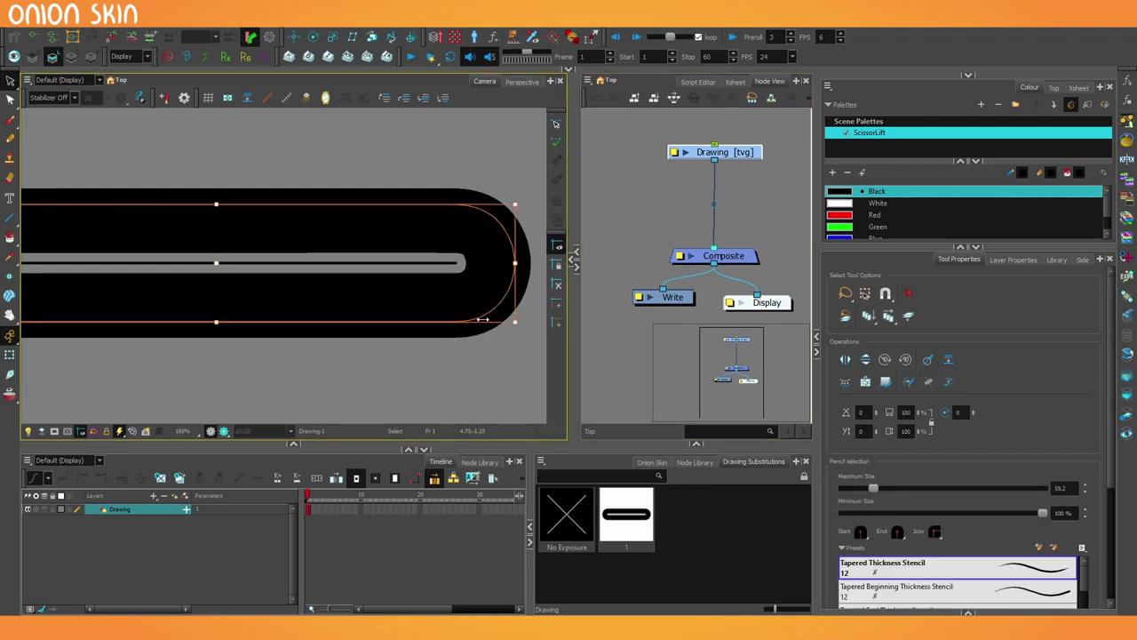
left_click(454, 278, "shift")
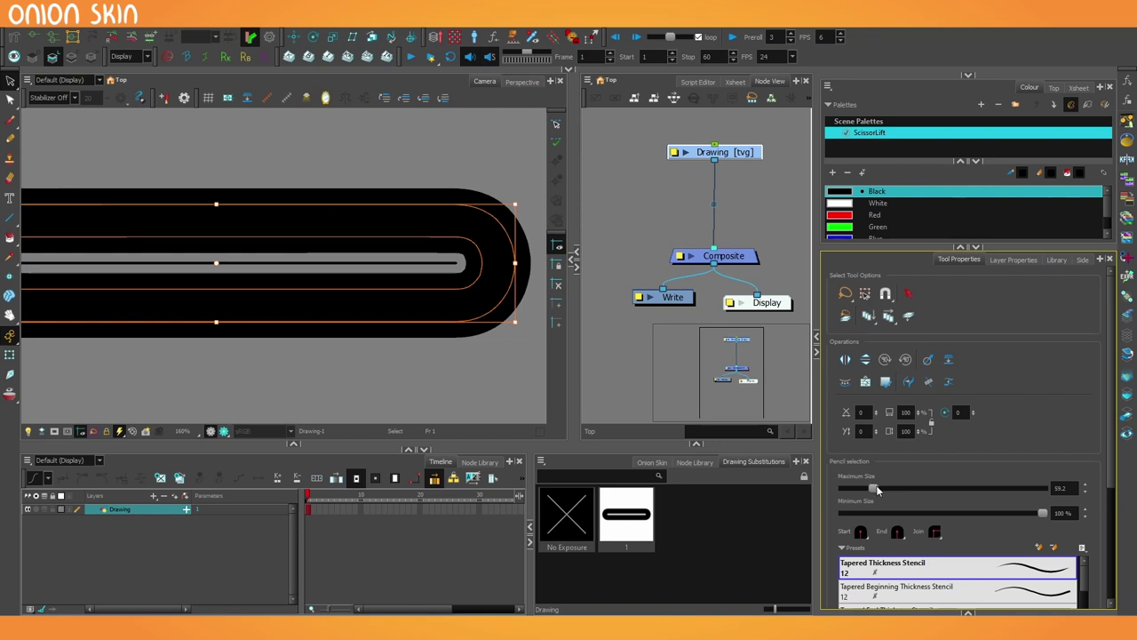
left_click_drag(875, 489, 848, 489)
Step: Delete the black fill between the two contour outlines and widen the Camera view slightly
left_click(490, 273)
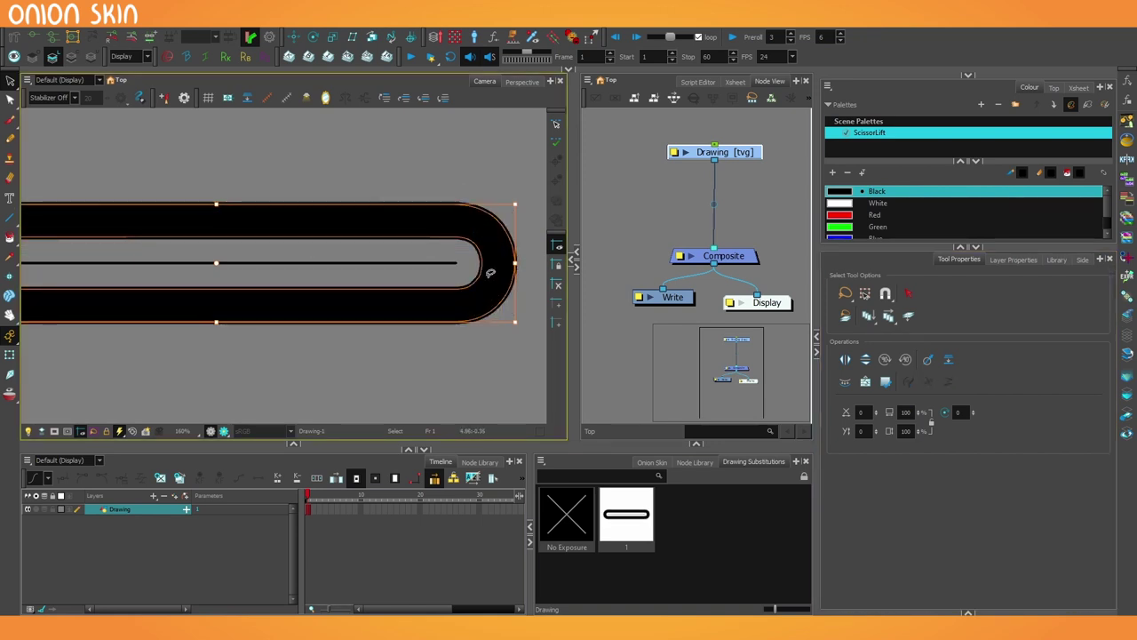
key("Delete")
scroll(487, 325, "down", 2)
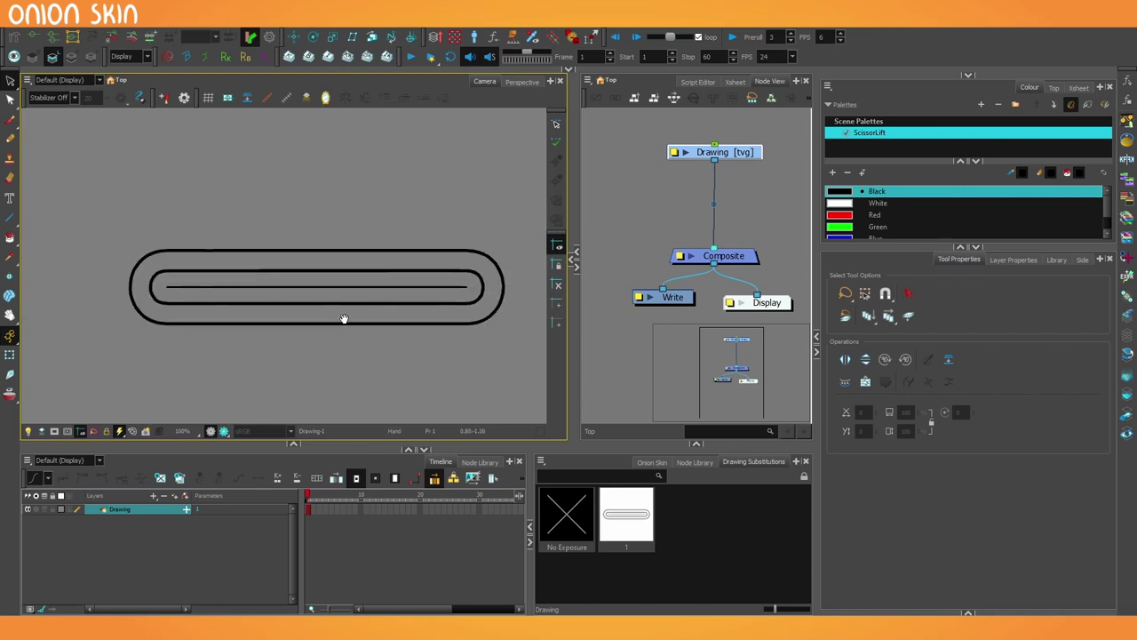
left_click_drag(343, 320, 359, 320)
scroll(406, 310, "down", 2)
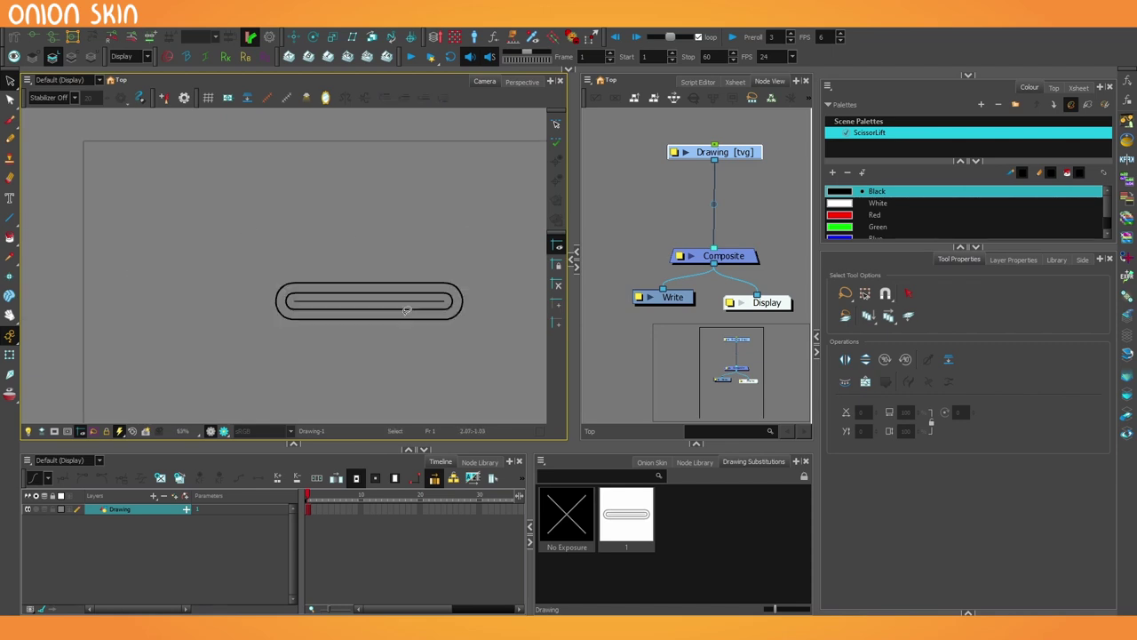
scroll(406, 310, "up", 3)
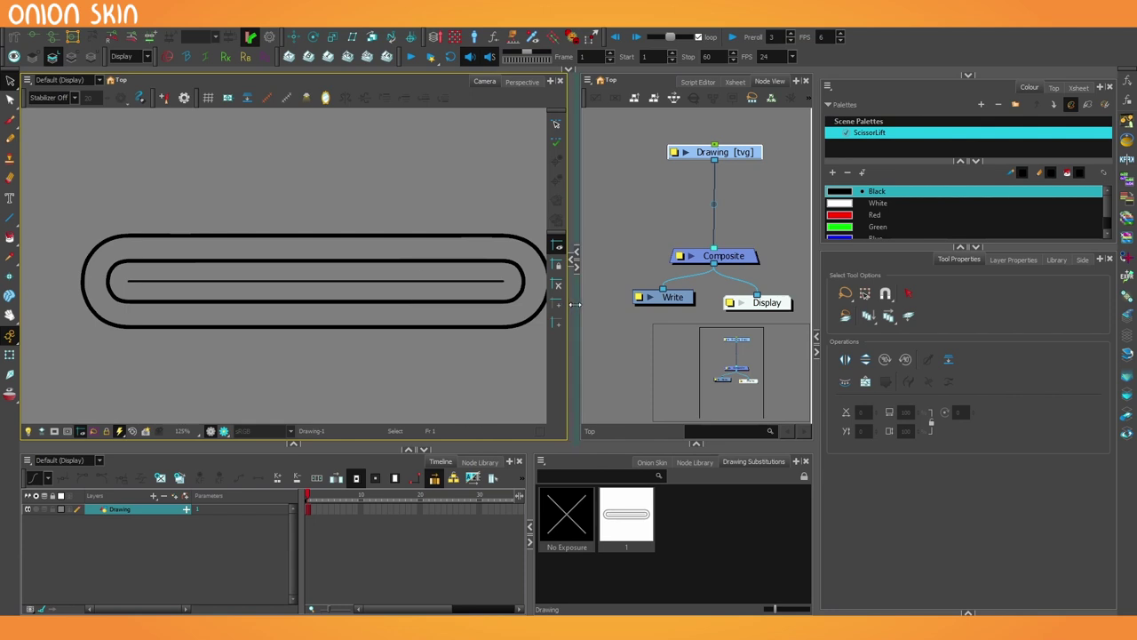
left_click_drag(575, 304, 588, 304)
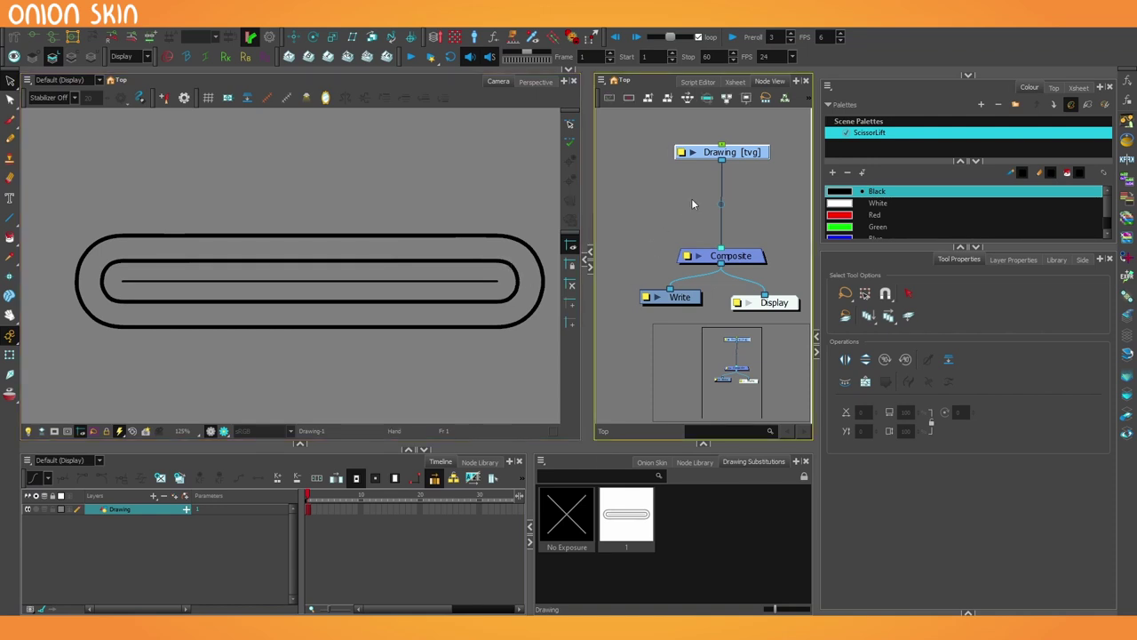
Step: Add a parent peg to the Drawing node and place it directly above that node
left_click_drag(695, 196, 674, 257)
key("ctrl+p")
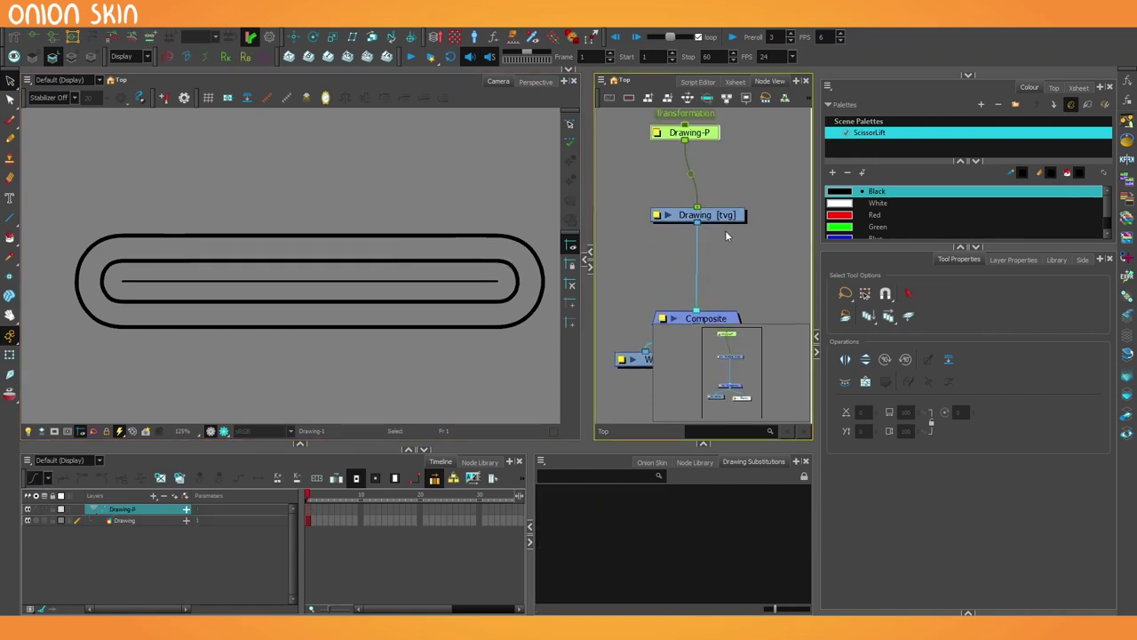
left_click_drag(711, 132, 724, 160)
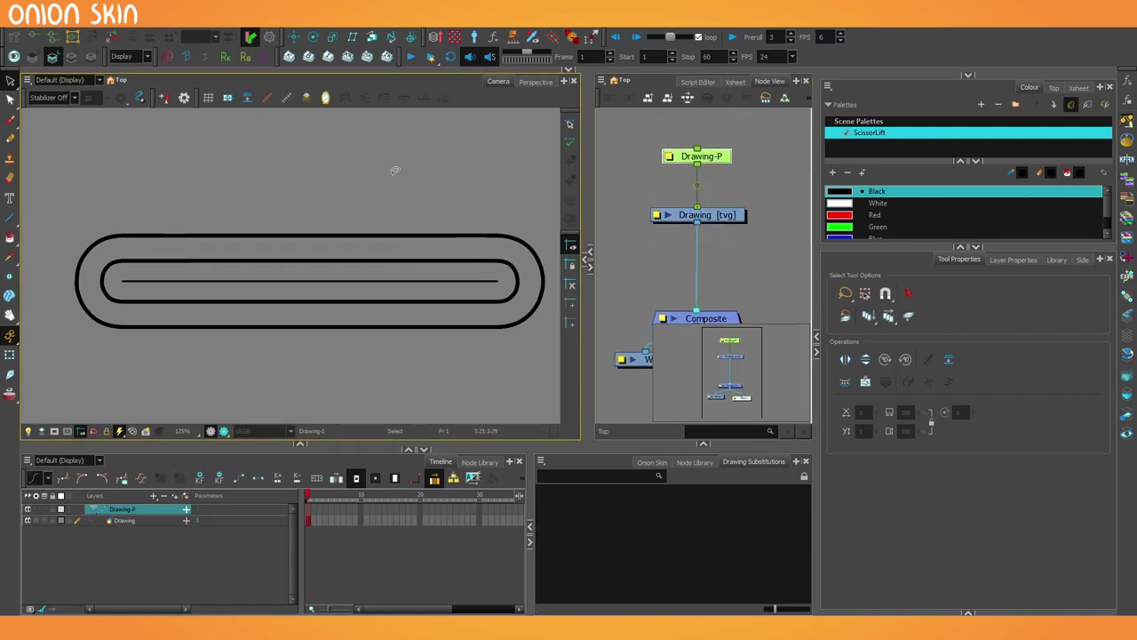
Step: Move the peg's pivot to the left end of the bar's centre line with the Rotate tool
left_click(312, 37)
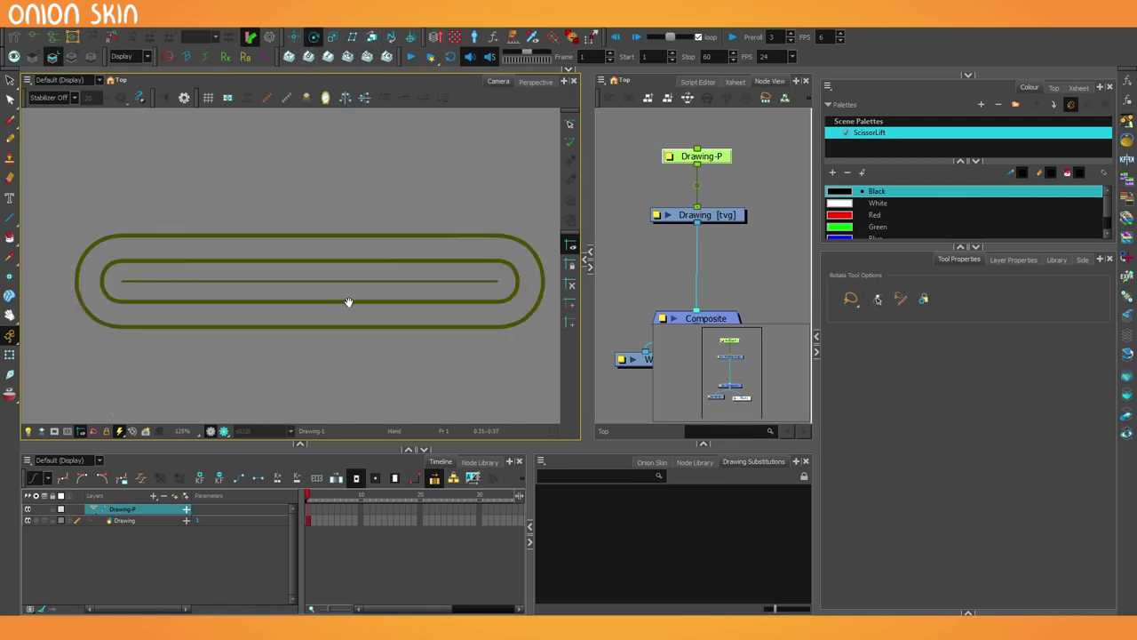
scroll(388, 293, "down", 4)
scroll(382, 294, "up", 3)
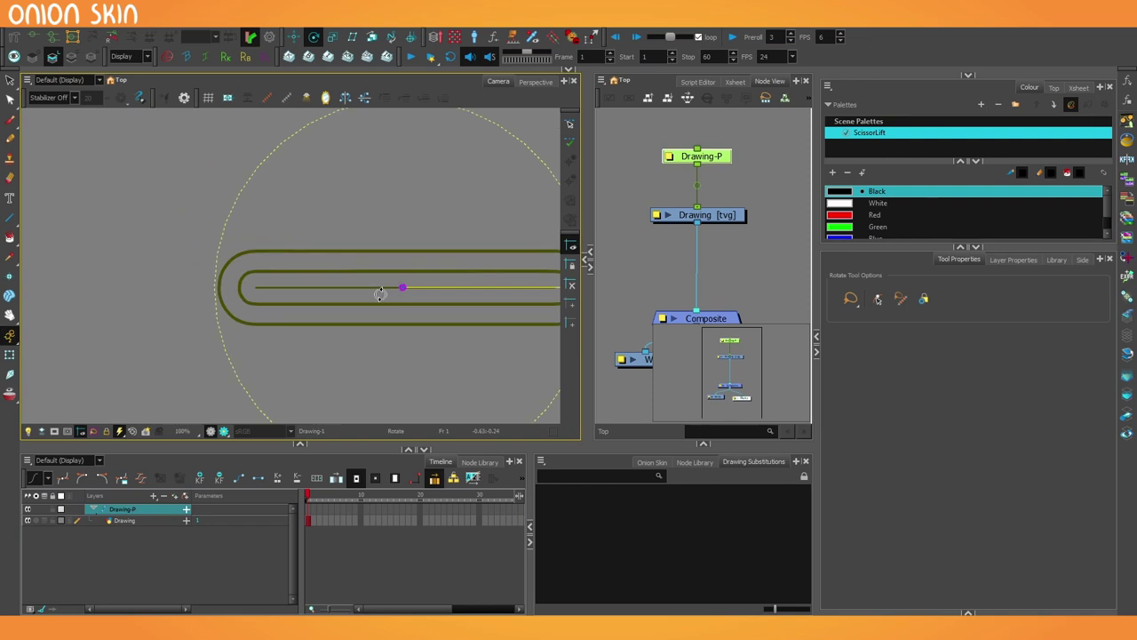
left_click_drag(386, 295, 259, 305)
scroll(251, 292, "up", 2)
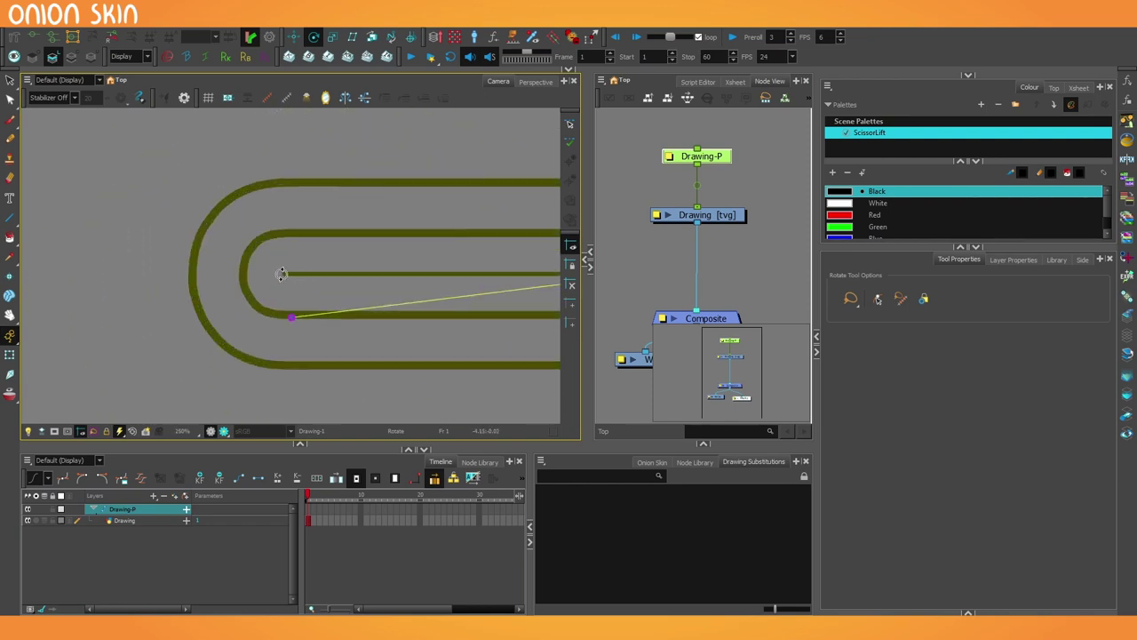
scroll(293, 276, "up", 2)
scroll(301, 275, "up", 3)
scroll(277, 297, "down", 4)
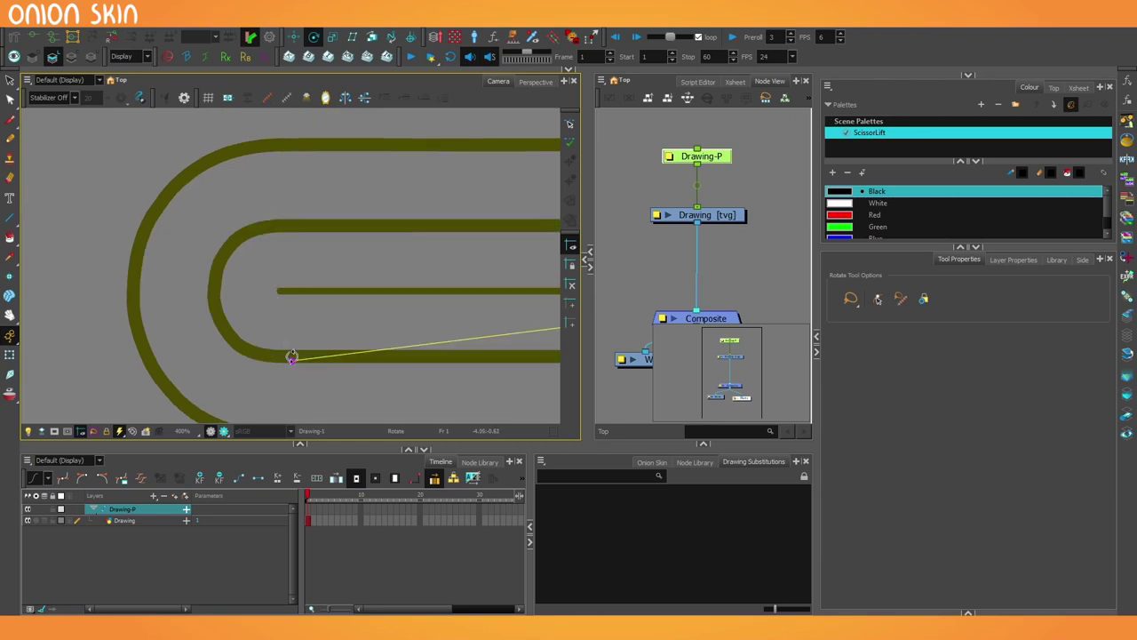
left_click_drag(291, 359, 280, 289)
scroll(283, 285, "down", 3)
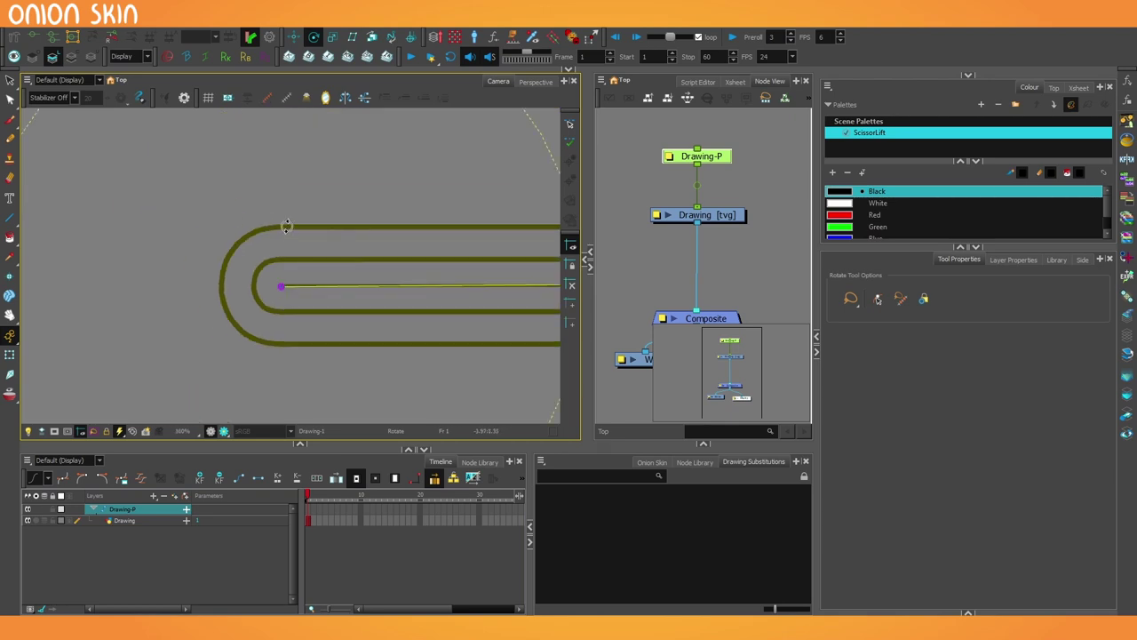
Step: Refine the pivot position on the rounded left tip of the centre line
scroll(283, 284, "up", 3)
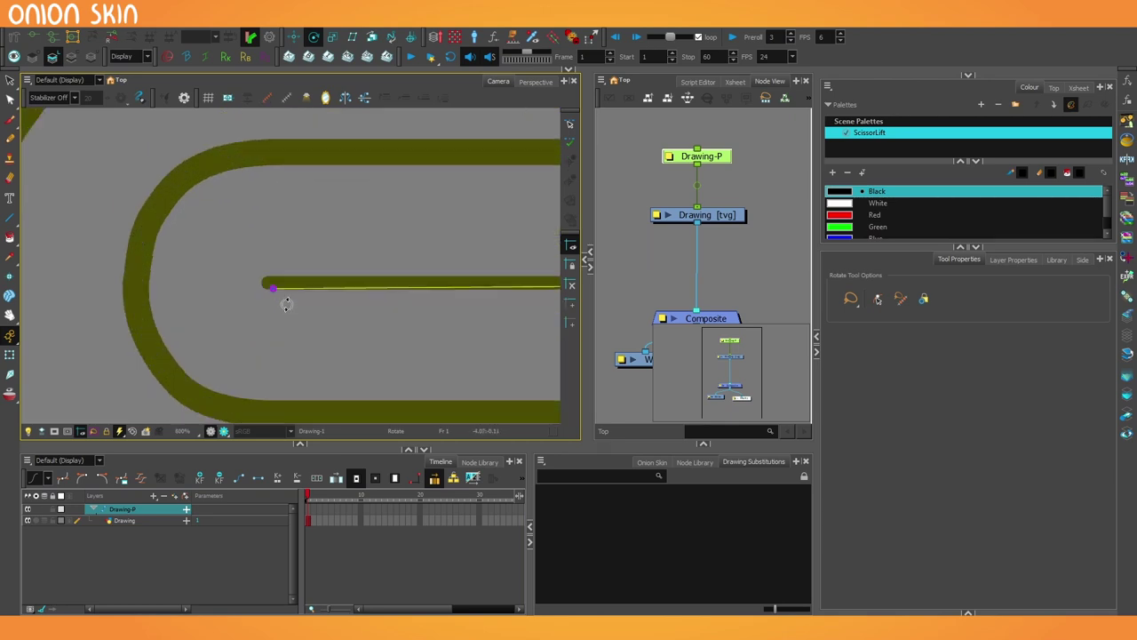
scroll(287, 305, "up", 5)
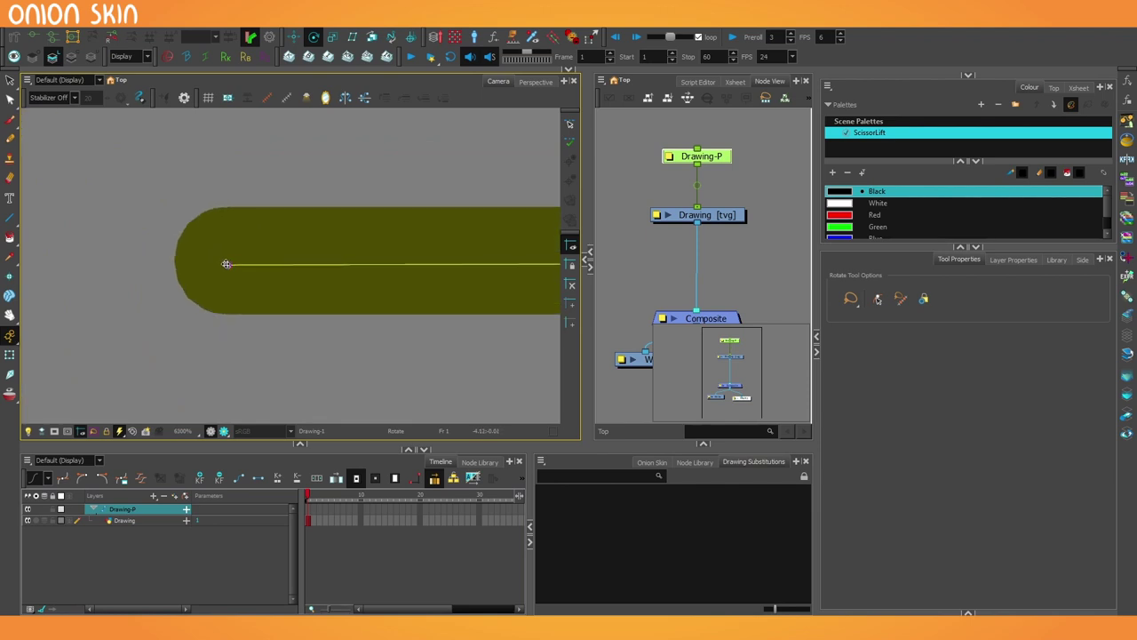
scroll(258, 291, "down", 8)
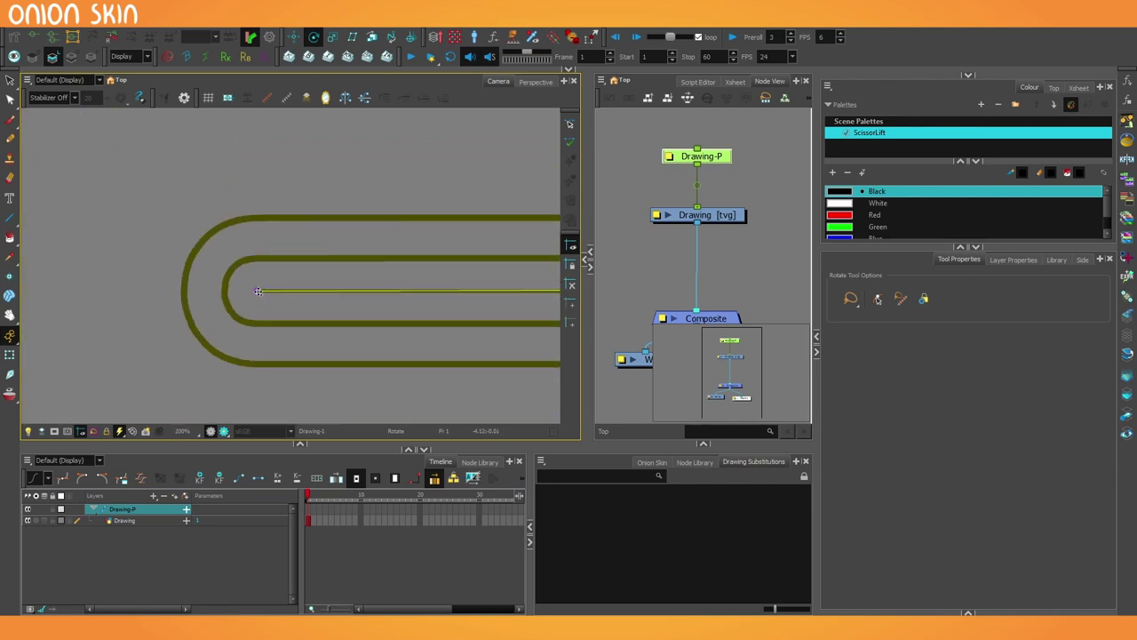
left_click_drag(258, 292, 253, 286)
Step: Test-rotate the bar about its left-end pivot and undo the change
mouse_move(359, 366)
left_mouse_down()
mouse_move(378, 284)
mouse_move(167, 231)
mouse_move(389, 307)
mouse_move(298, 379)
mouse_move(355, 335)
mouse_move(220, 374)
mouse_move(300, 254)
mouse_move(364, 386)
left_mouse_up()
scroll(299, 379, "down", 5)
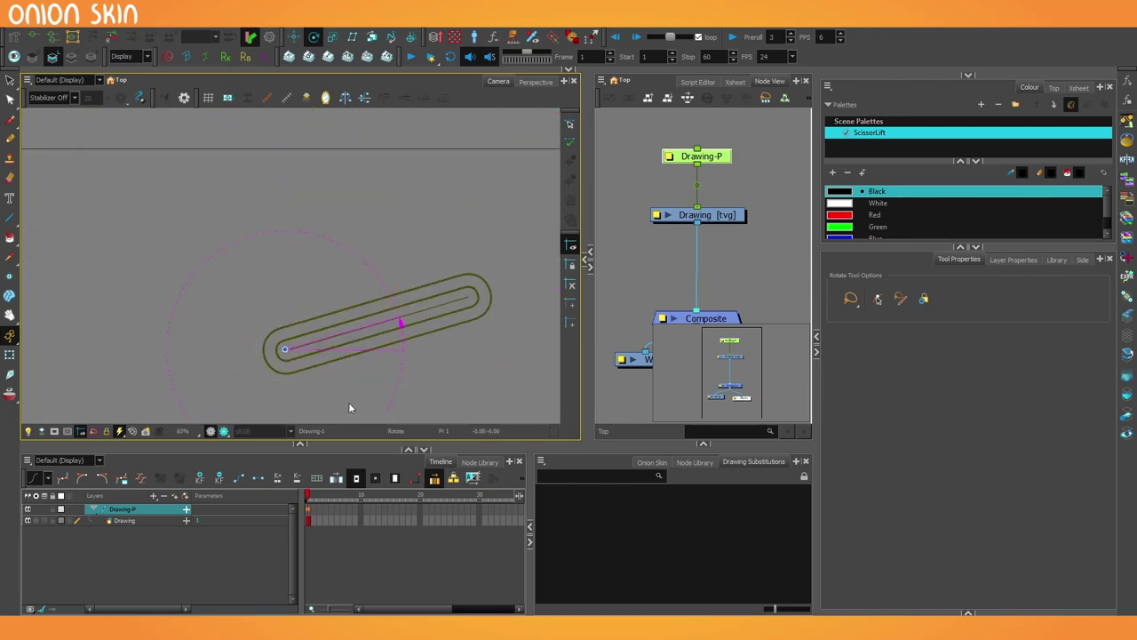
key("ctrl+z")
key("ctrl+z")
Step: Realign the peg's pivot precisely with the start point of the centre line at high magnification
scroll(293, 370, "up", 7)
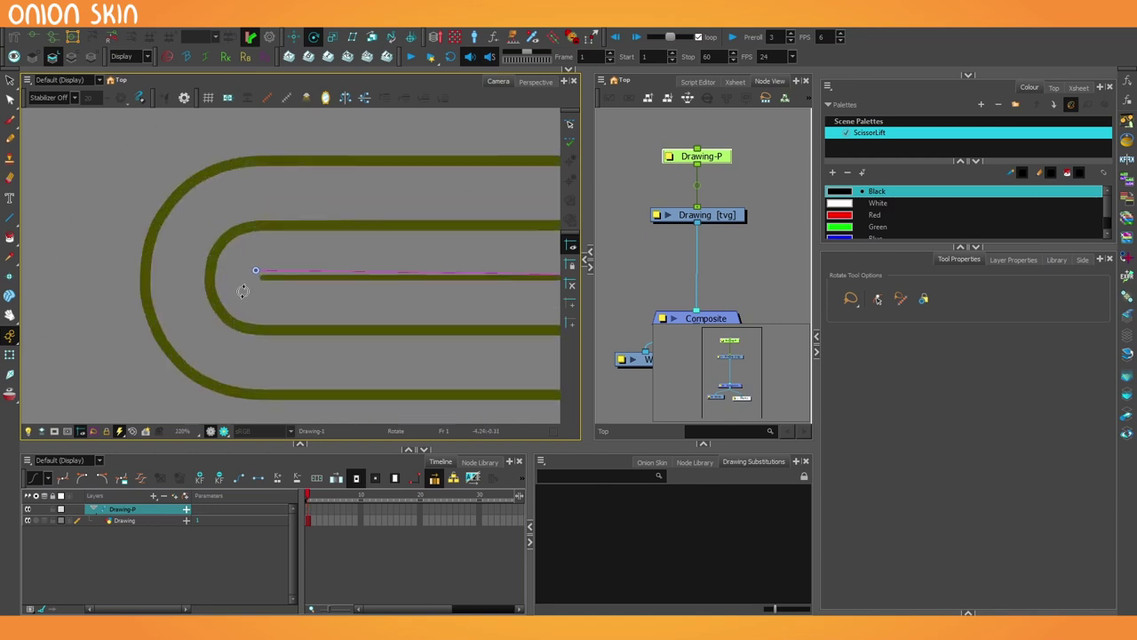
scroll(243, 291, "up", 7)
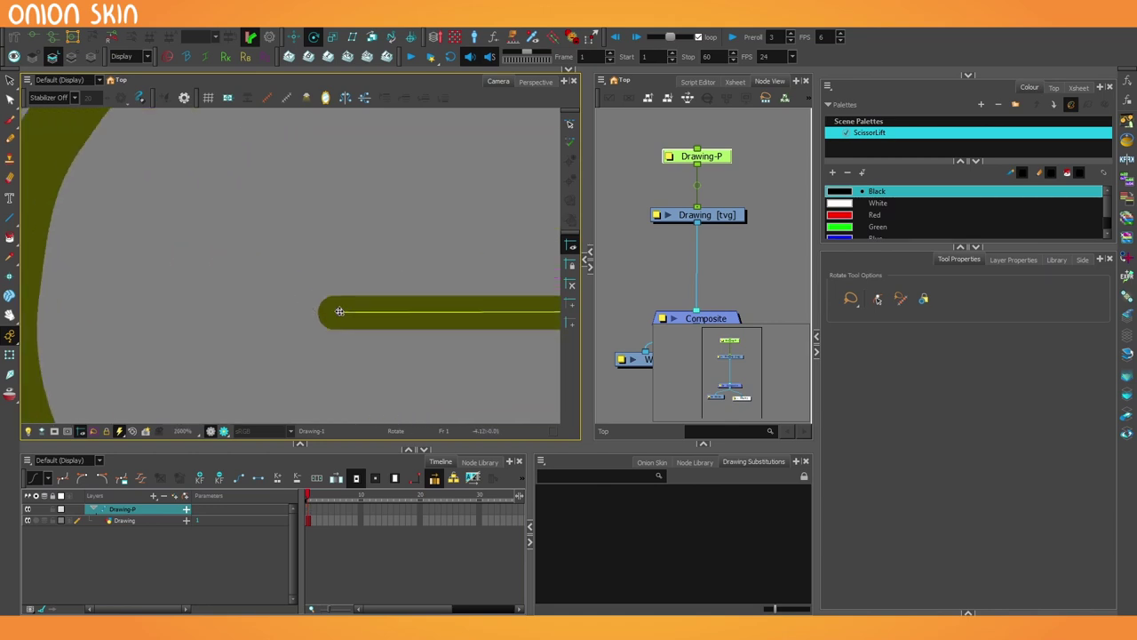
scroll(338, 310, "up", 5)
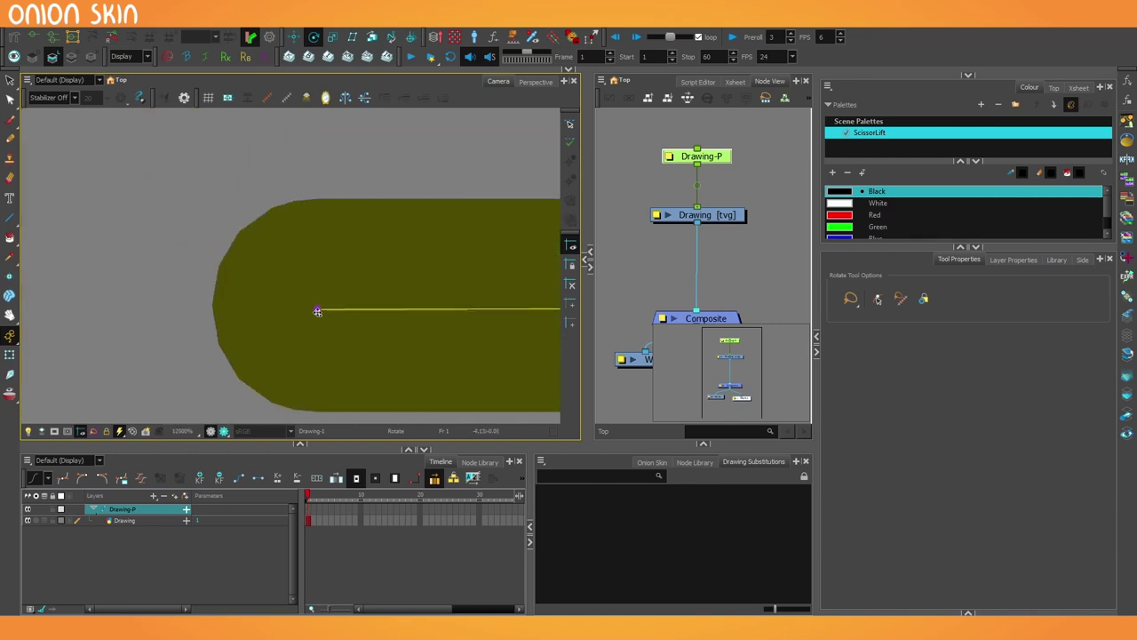
scroll(316, 309, "up", 2)
scroll(315, 309, "down", 1)
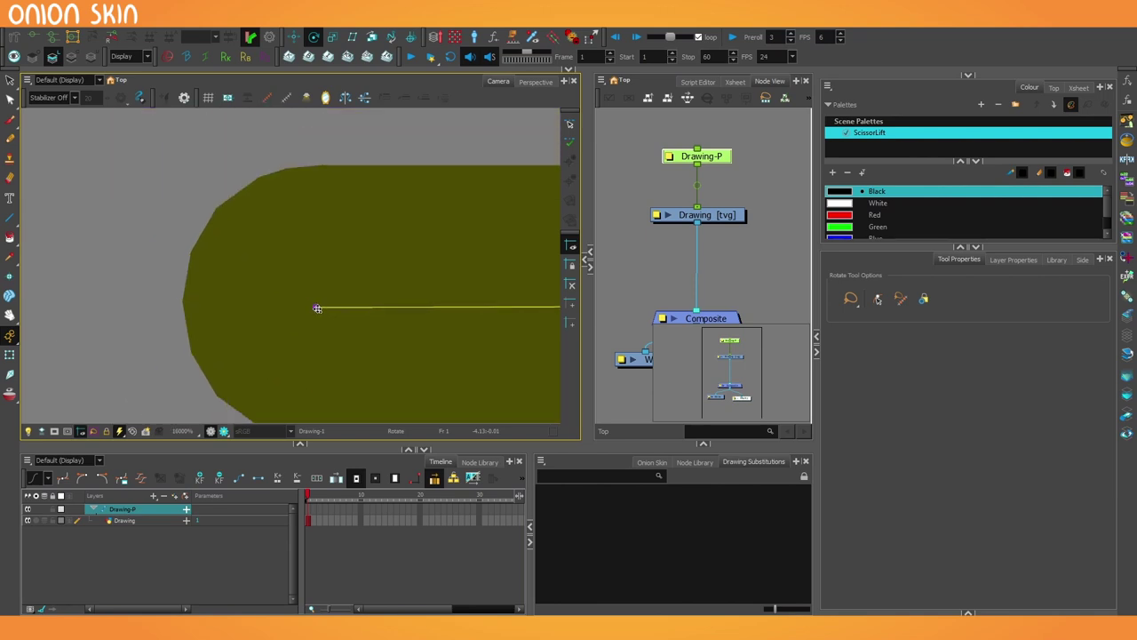
scroll(315, 308, "down", 2)
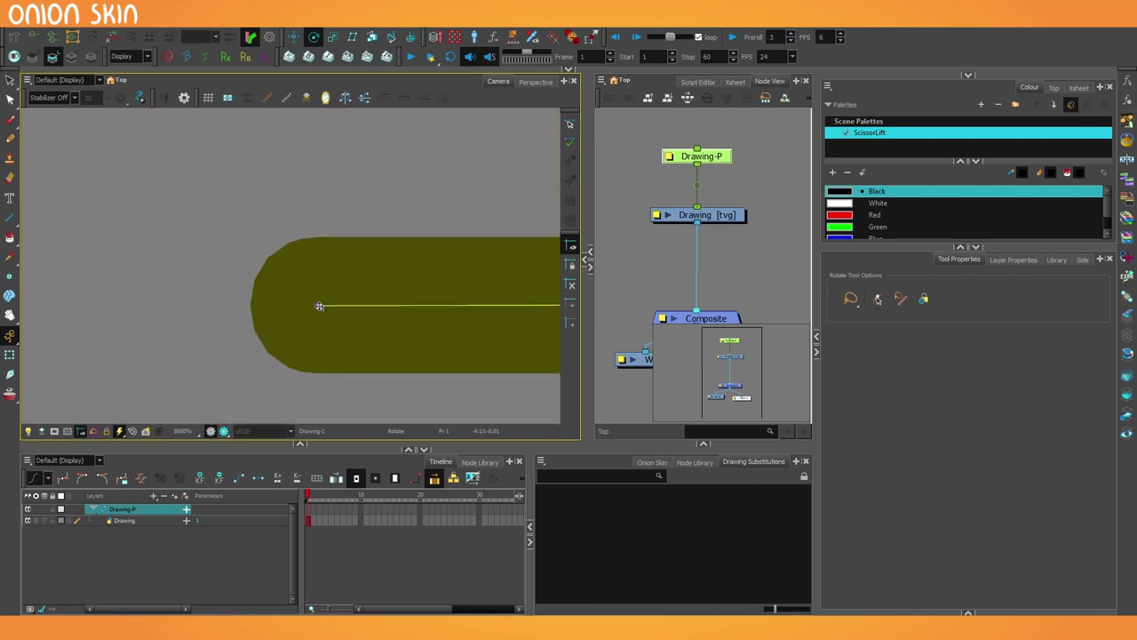
Step: Set the New 1 swatch to orange (RGB 255, 145, 0) and fill the bar's inner area with it
scroll(447, 385, "down", 6)
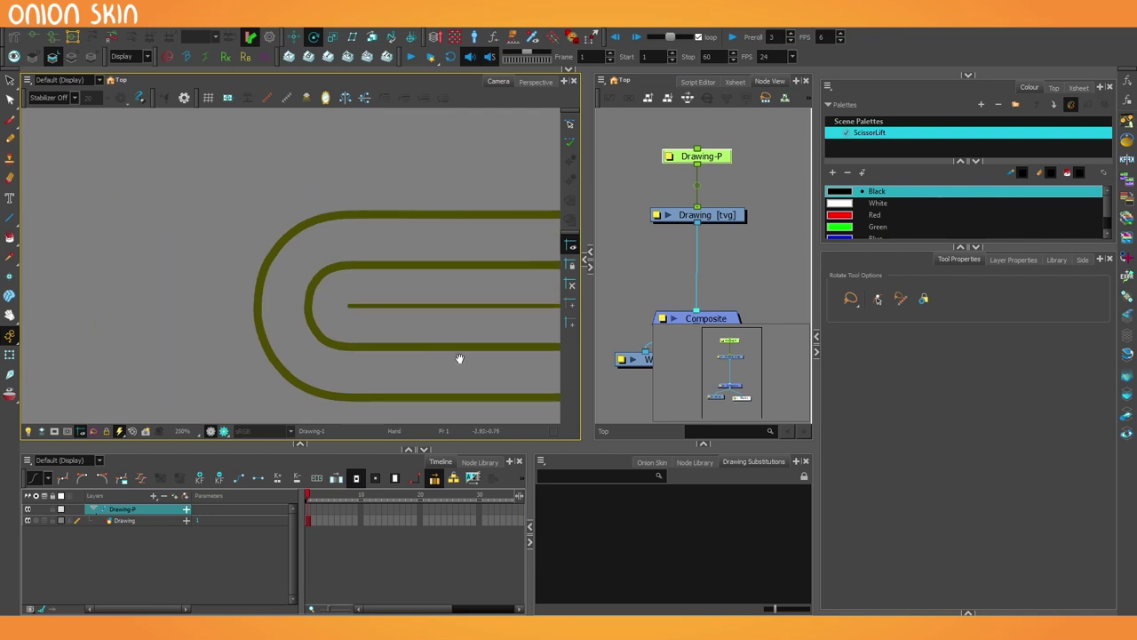
mouse_move(423, 353)
left_mouse_down()
mouse_move(415, 243)
mouse_move(193, 193)
mouse_move(160, 391)
mouse_move(459, 349)
mouse_move(354, 333)
mouse_move(351, 305)
left_mouse_up()
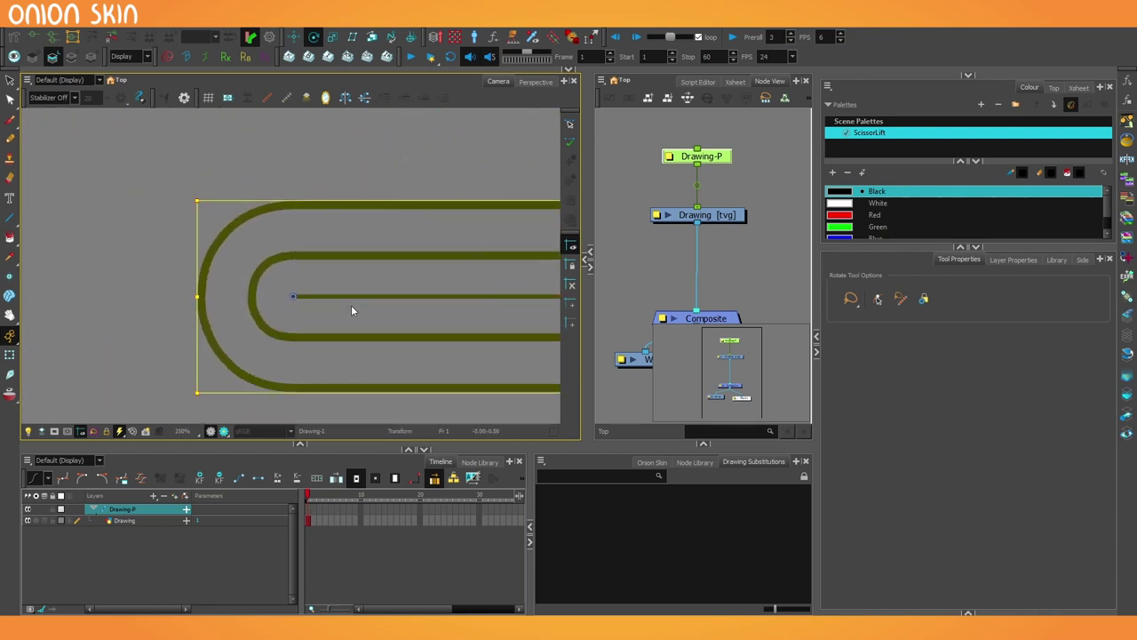
scroll(351, 305, "down", 5)
left_click(625, 184)
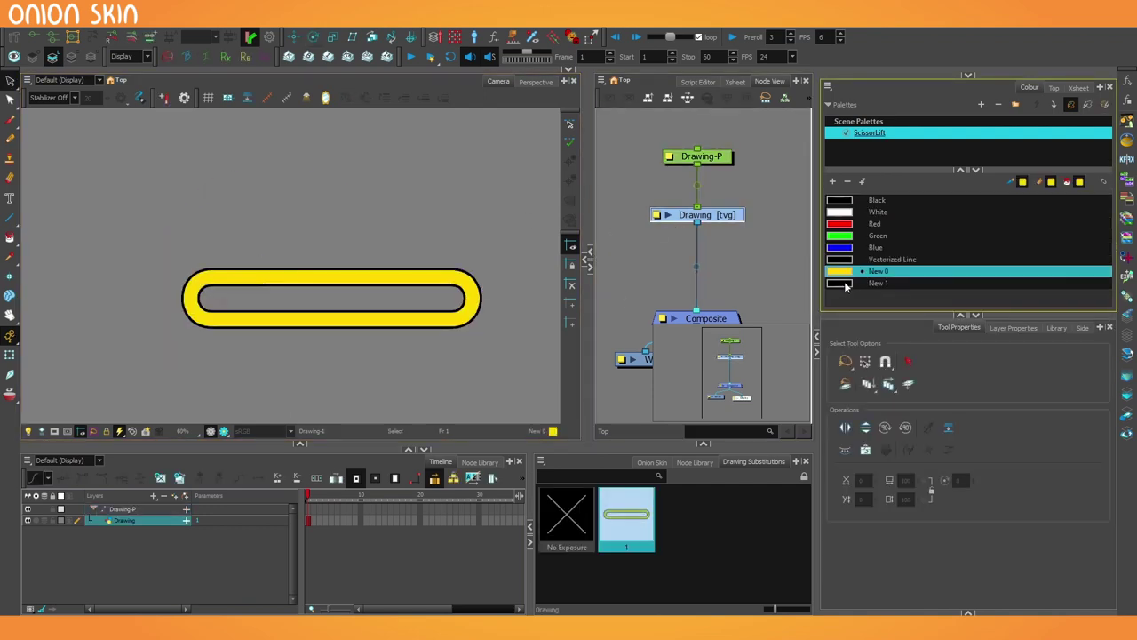
double_click(844, 285)
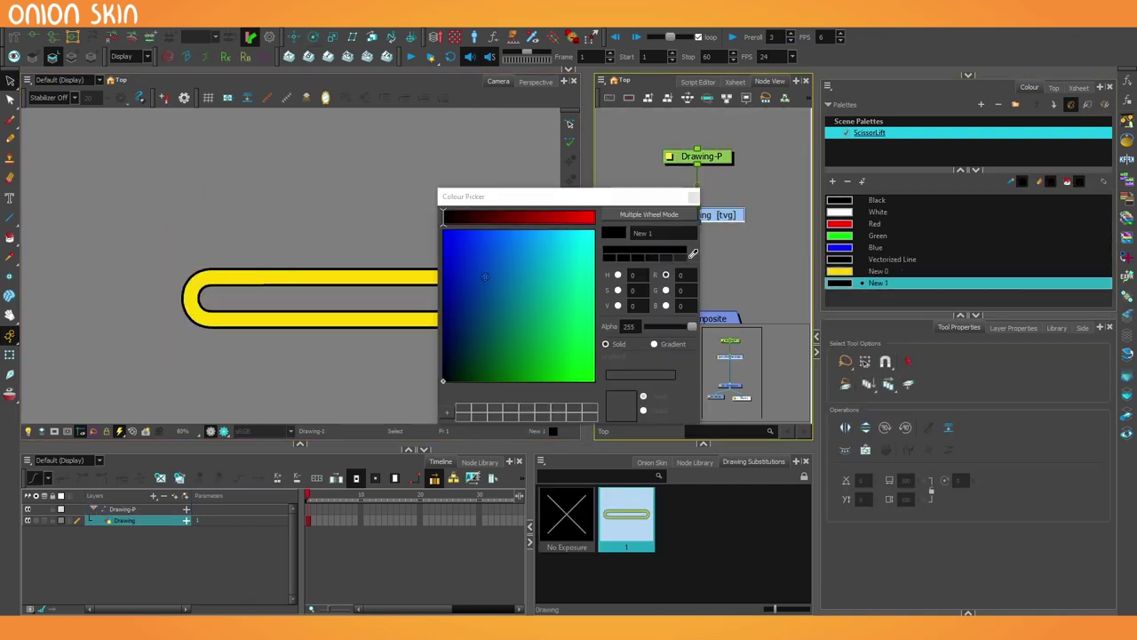
left_click(581, 218)
left_click(531, 380)
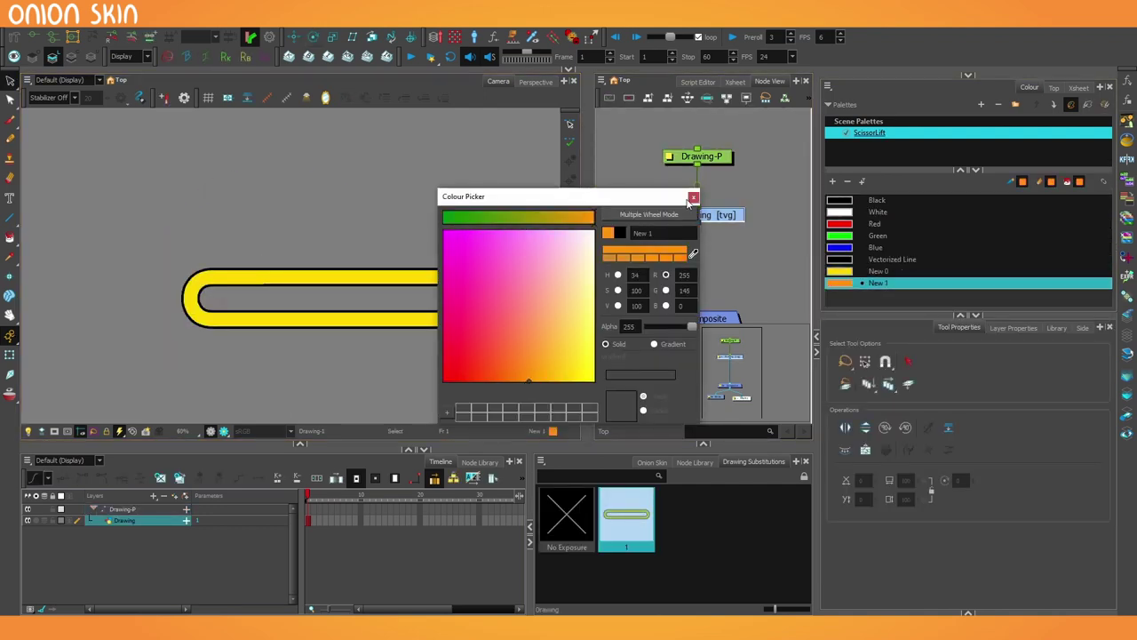
left_click(692, 199)
key("alt+i")
left_click(427, 301)
Step: Darken the New 1 swatch to a brownish orange with hue 34, saturation 89 and value 79
double_click(842, 285)
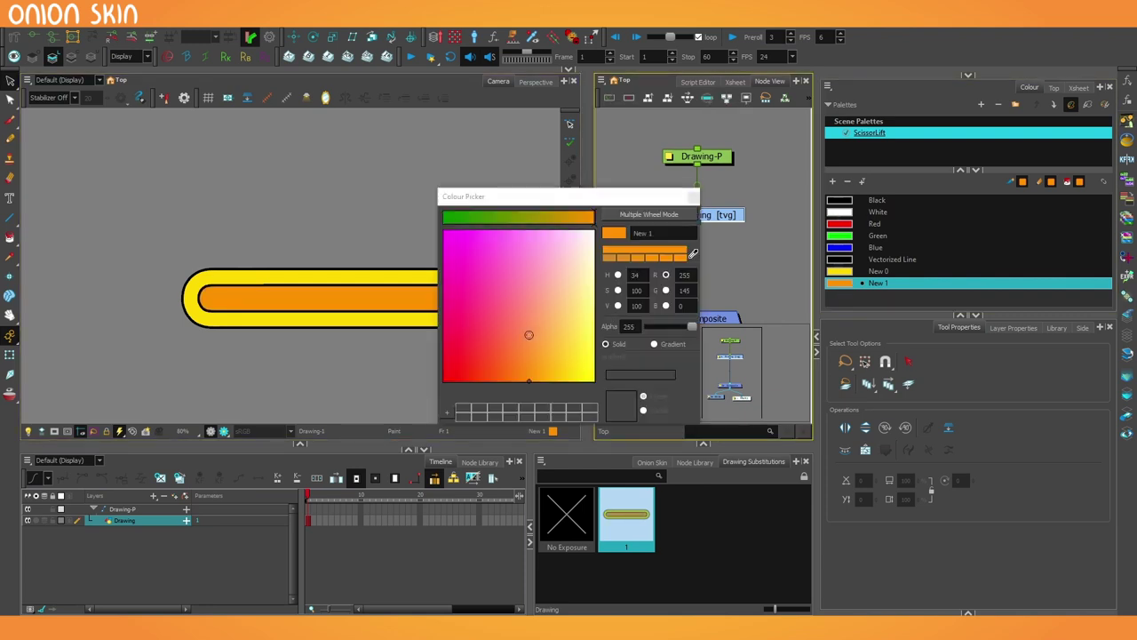
left_click(619, 276)
left_click(578, 260)
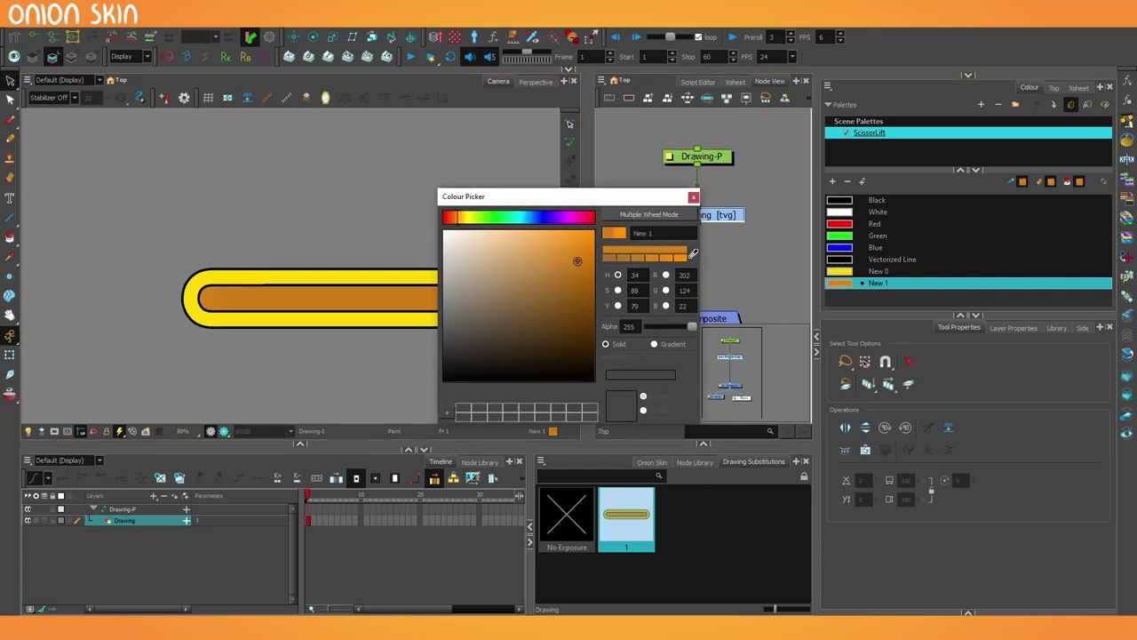
left_click(693, 197)
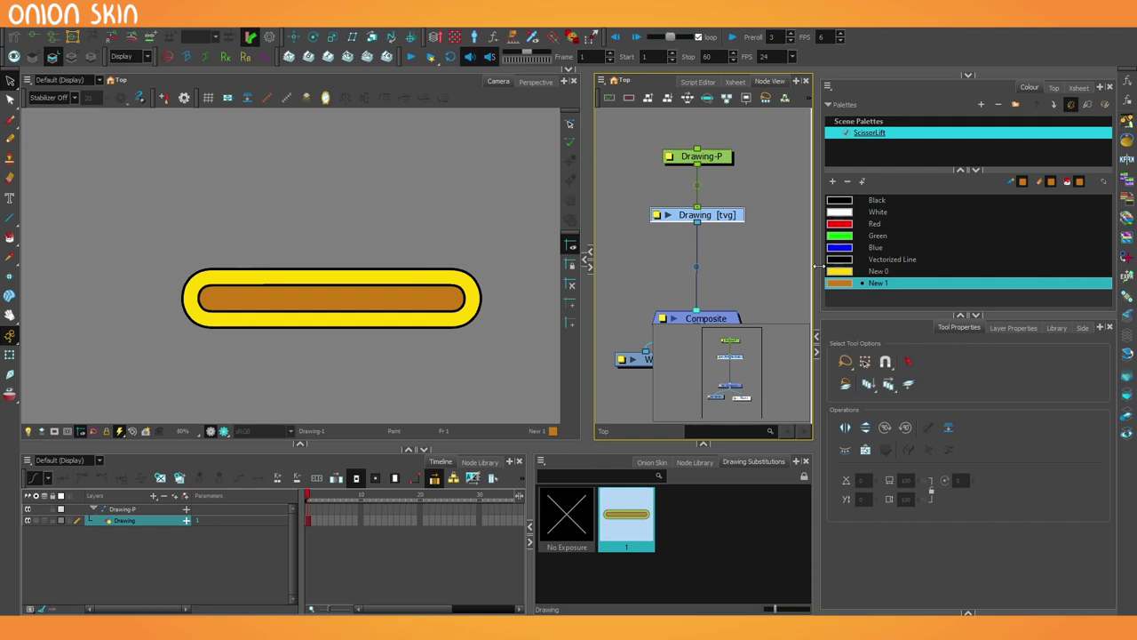
Step: Change the Black swatch used for the outlines to a very dark red
double_click(841, 200)
left_click(458, 219)
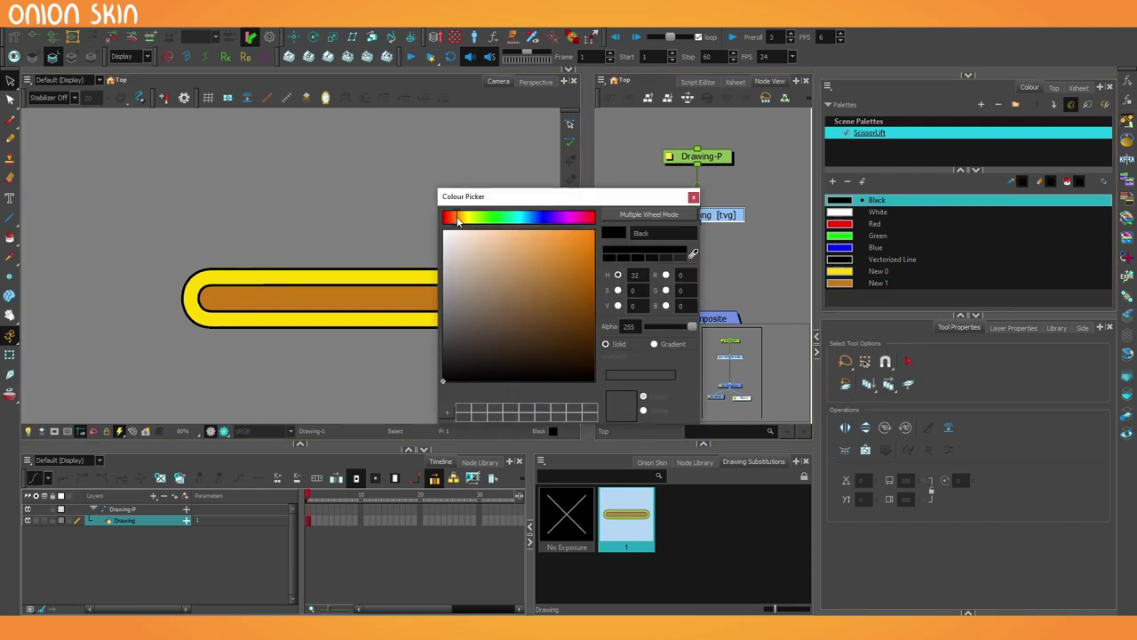
left_click_drag(559, 343, 643, 354)
left_click(593, 219)
left_click(693, 198)
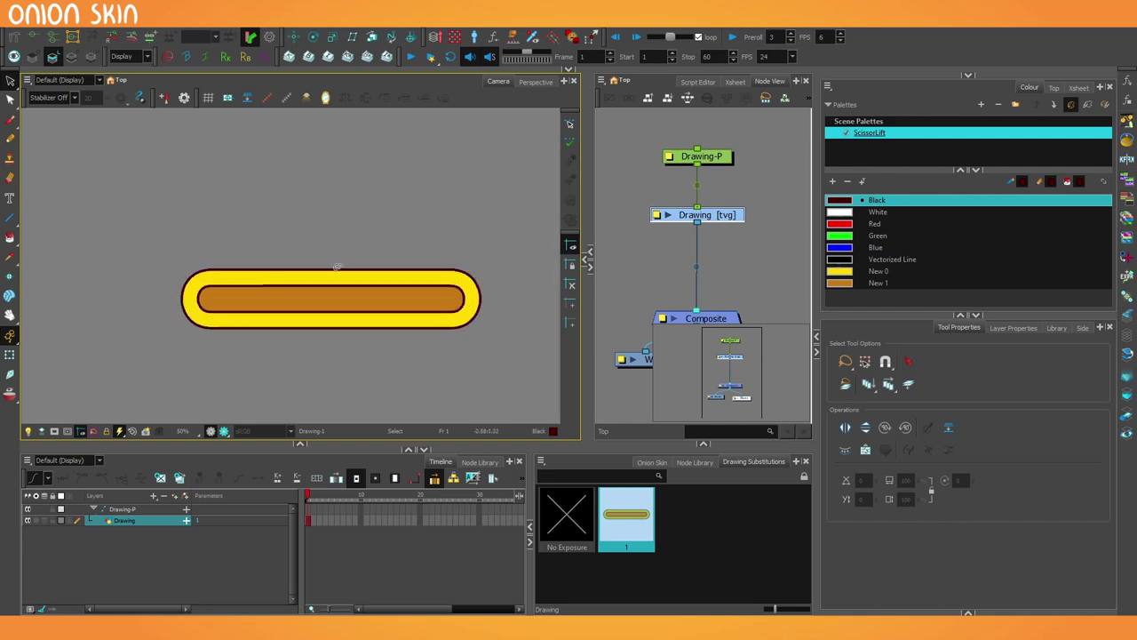
scroll(422, 300, "down", 2)
Step: Clone the LiftPiece drawing and its peg with drawings only, and connect the cloned drawing to Composite_2
left_click(697, 157)
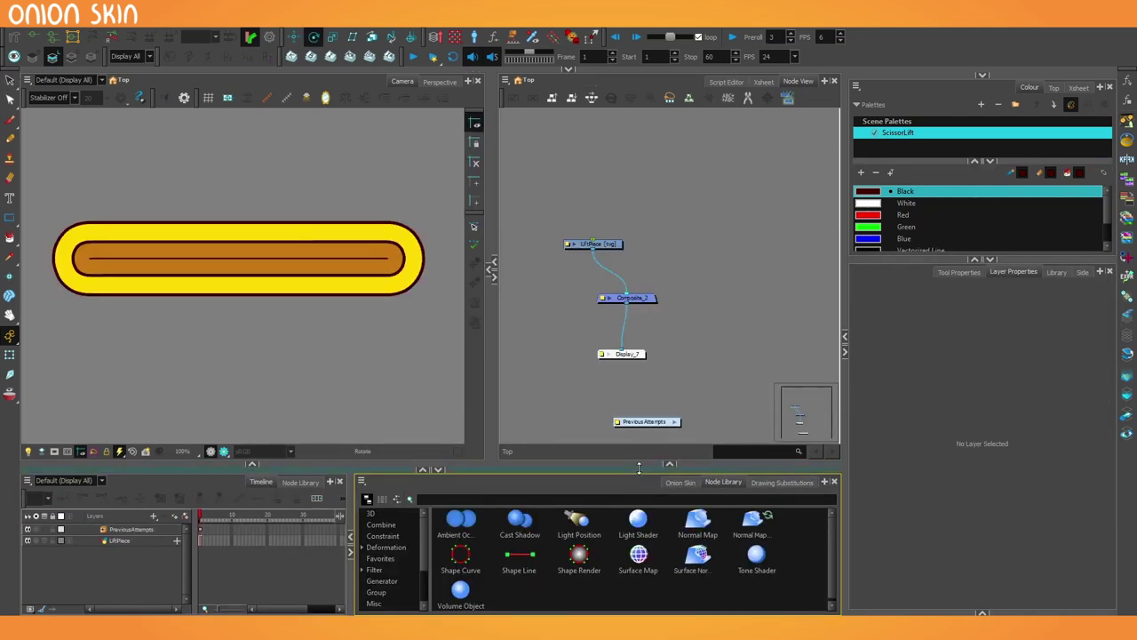
left_click_drag(638, 484, 639, 502)
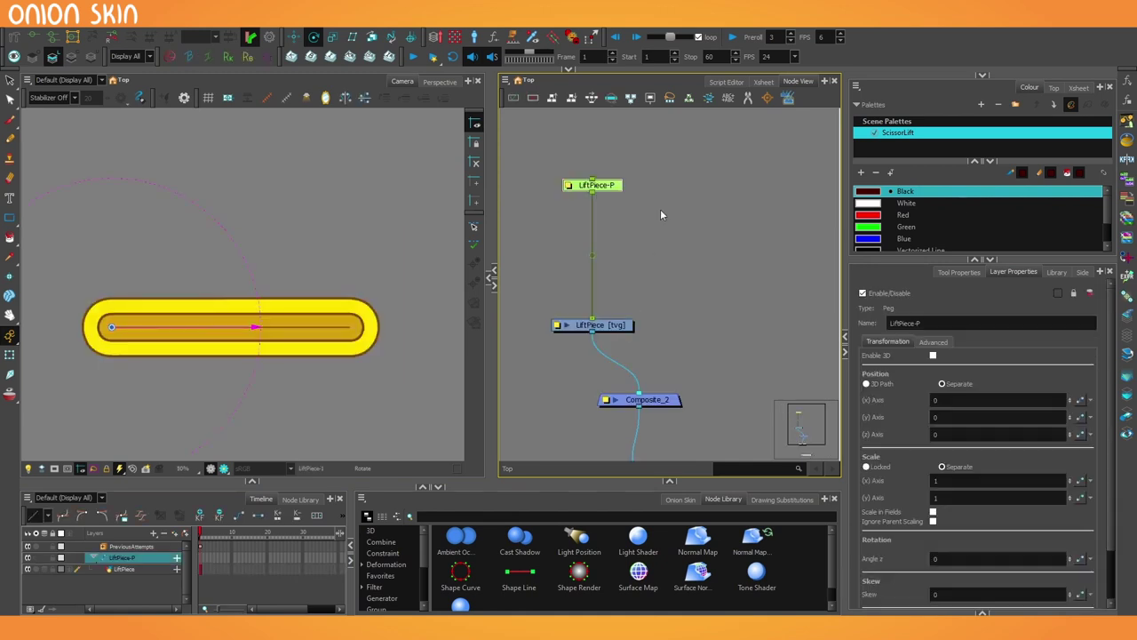
left_click_drag(612, 253, 565, 341)
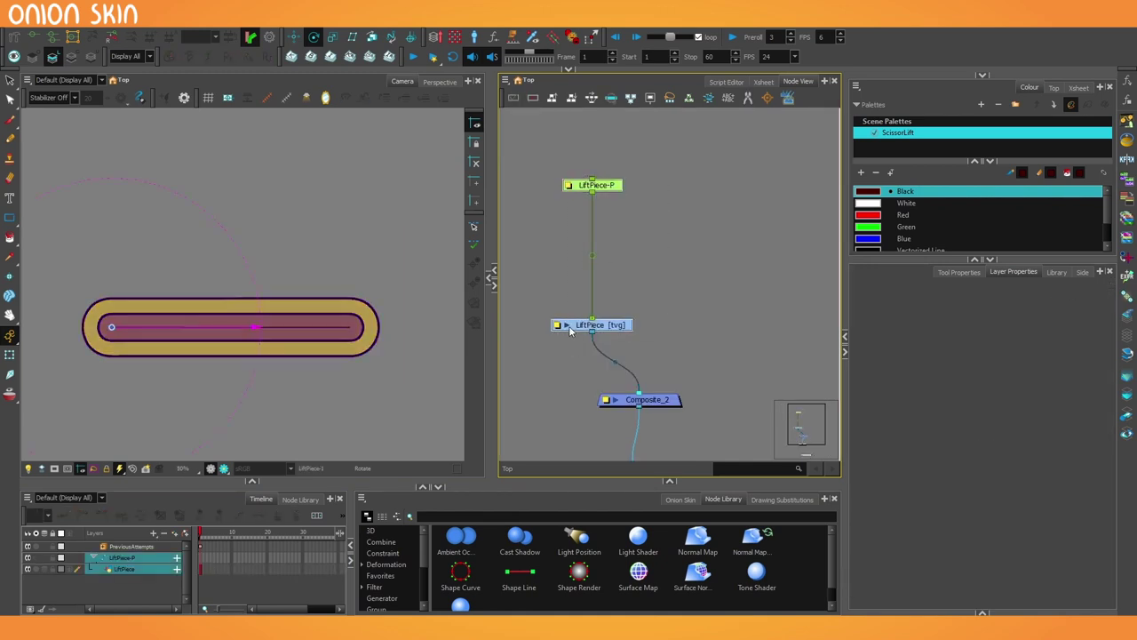
left_click(505, 81)
mouse_move(529, 131)
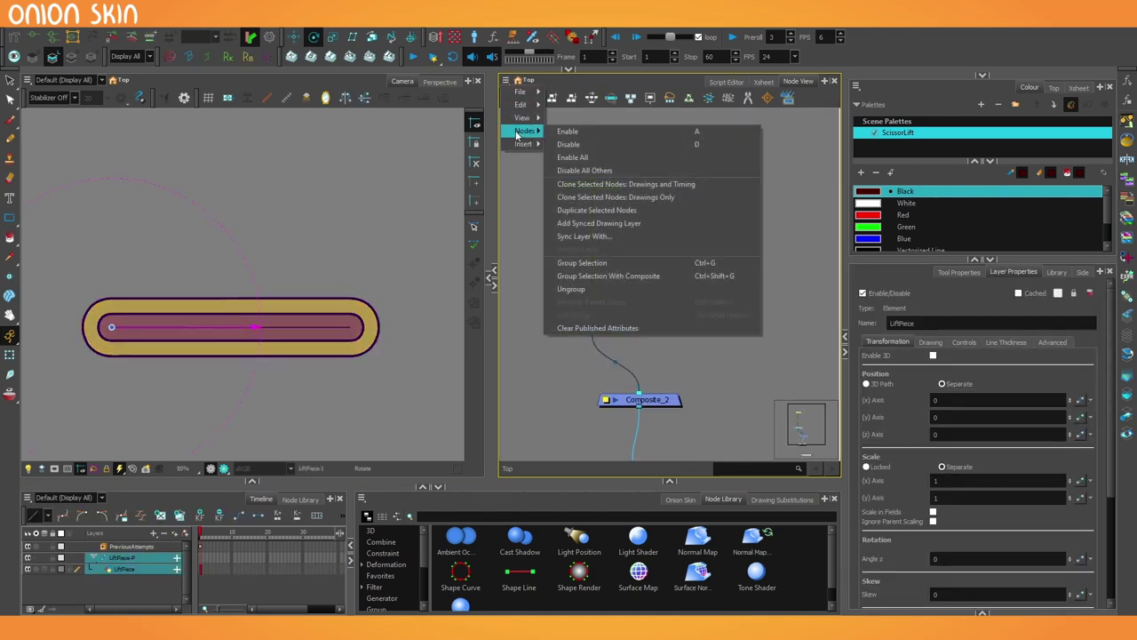
left_click(683, 199)
mouse_move(755, 208)
left_mouse_down()
mouse_move(718, 186)
mouse_move(724, 234)
left_mouse_up()
left_click(728, 206)
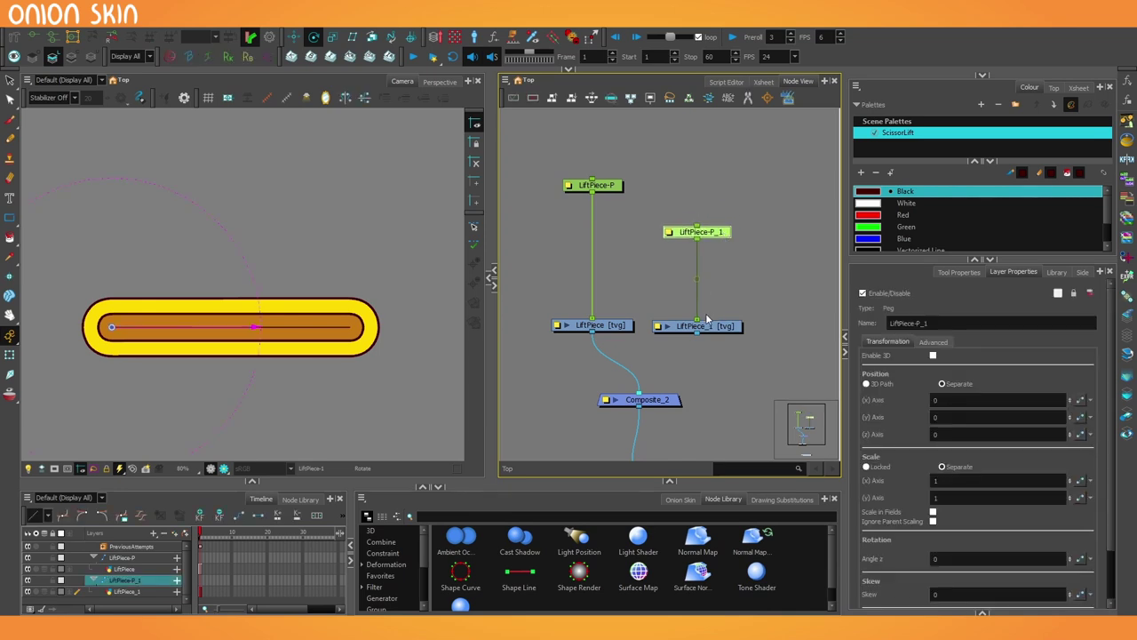
left_click_drag(697, 334, 654, 396)
left_click(700, 373)
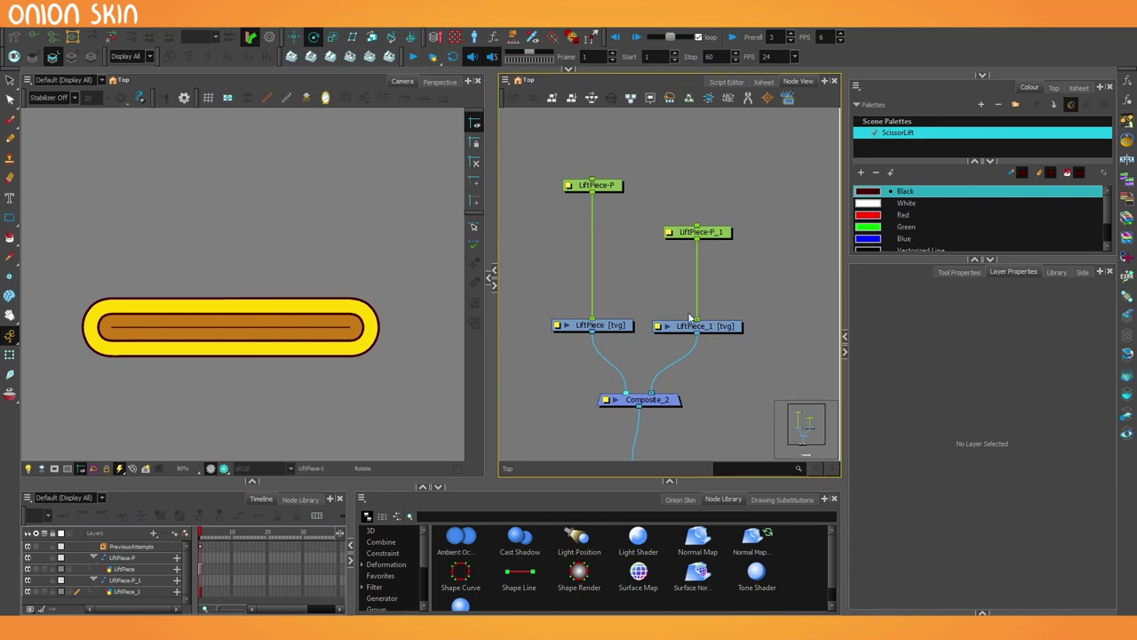
Step: Translate the LiftPiece-P_1 peg so its pivot sits exactly on the far end of the original bar's centre line
left_click(718, 231)
left_click(293, 37)
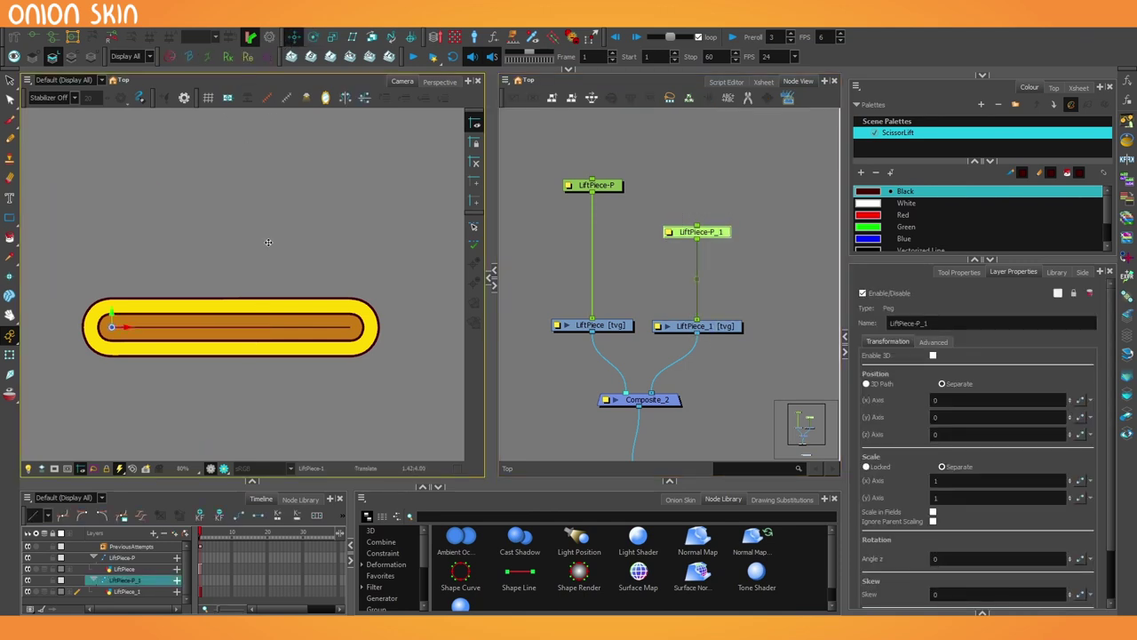
left_click_drag(176, 391, 422, 391)
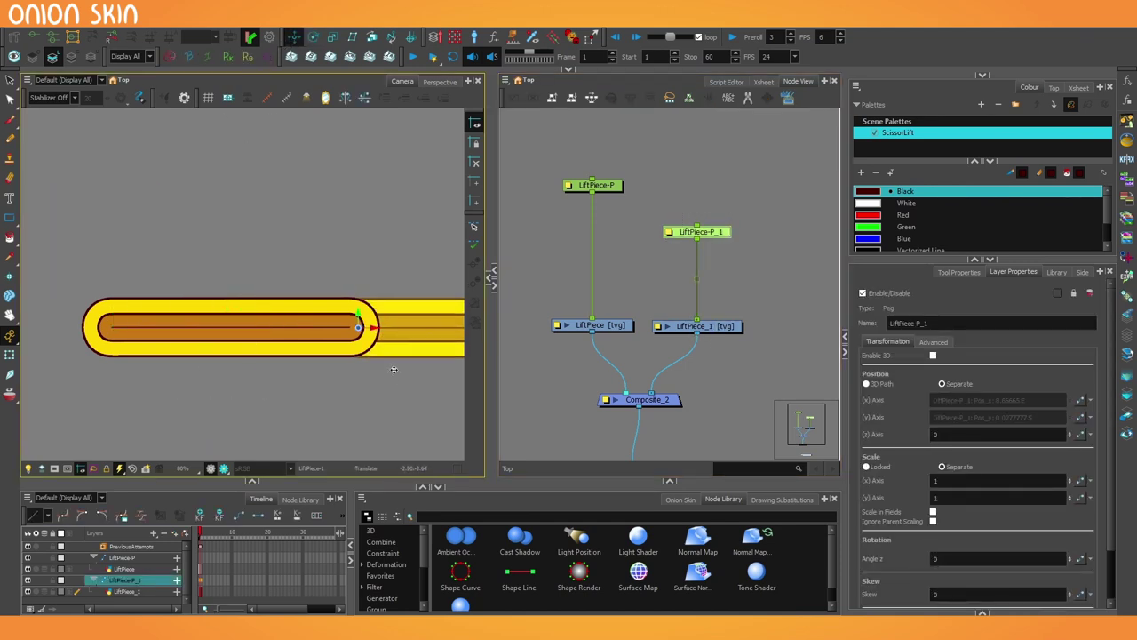
scroll(380, 350, "up", 6)
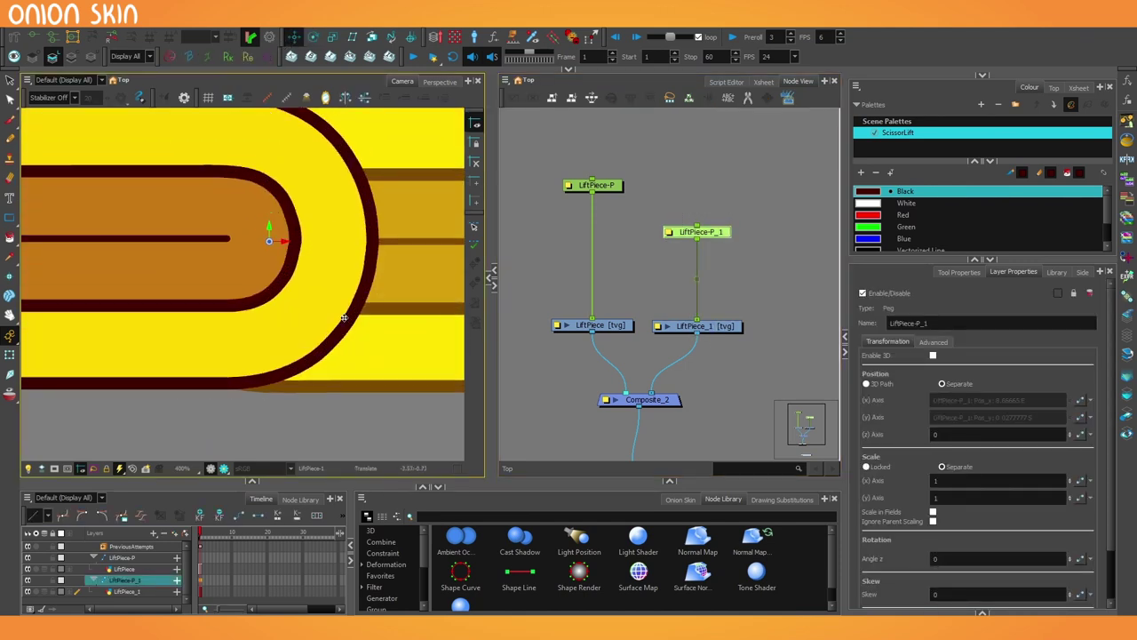
scroll(320, 325, "up", 4)
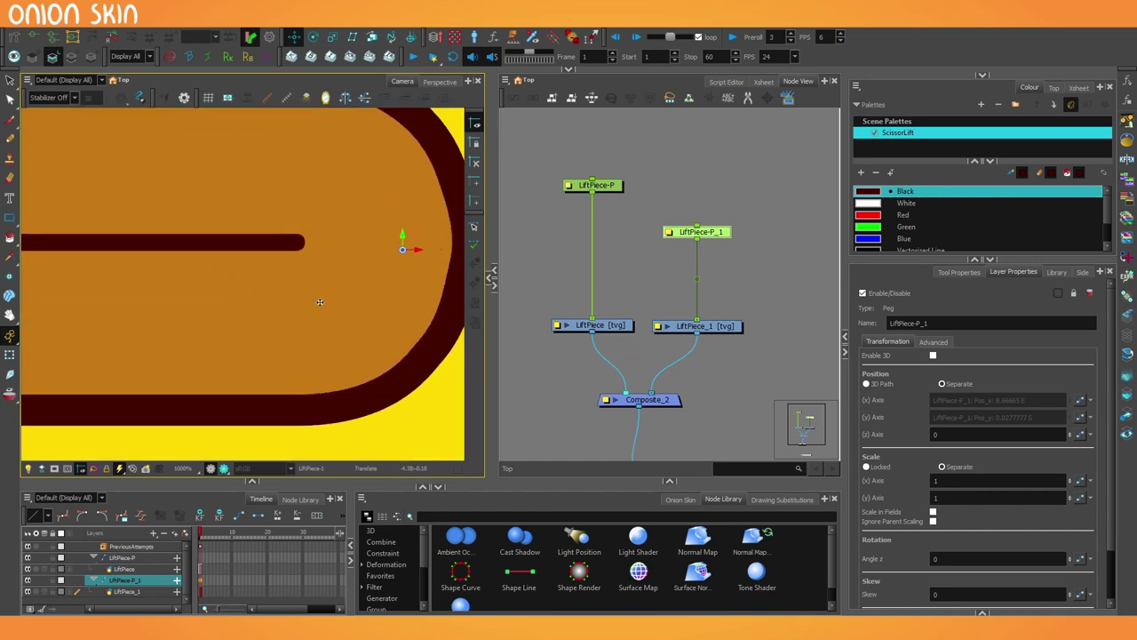
scroll(272, 267, "up", 4)
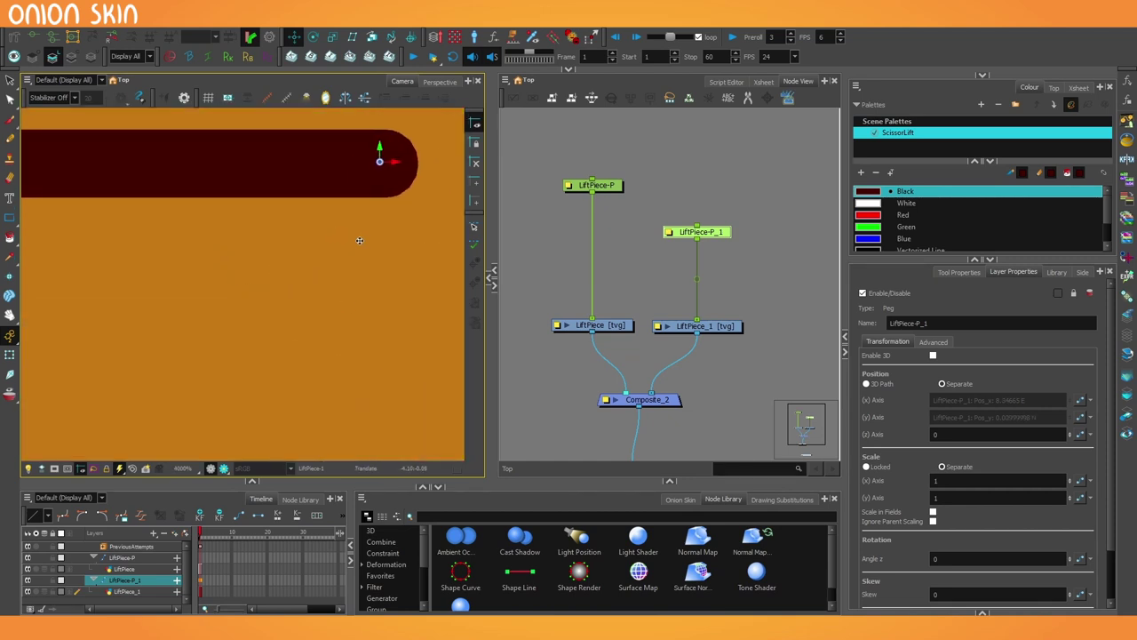
scroll(347, 245, "down", 12)
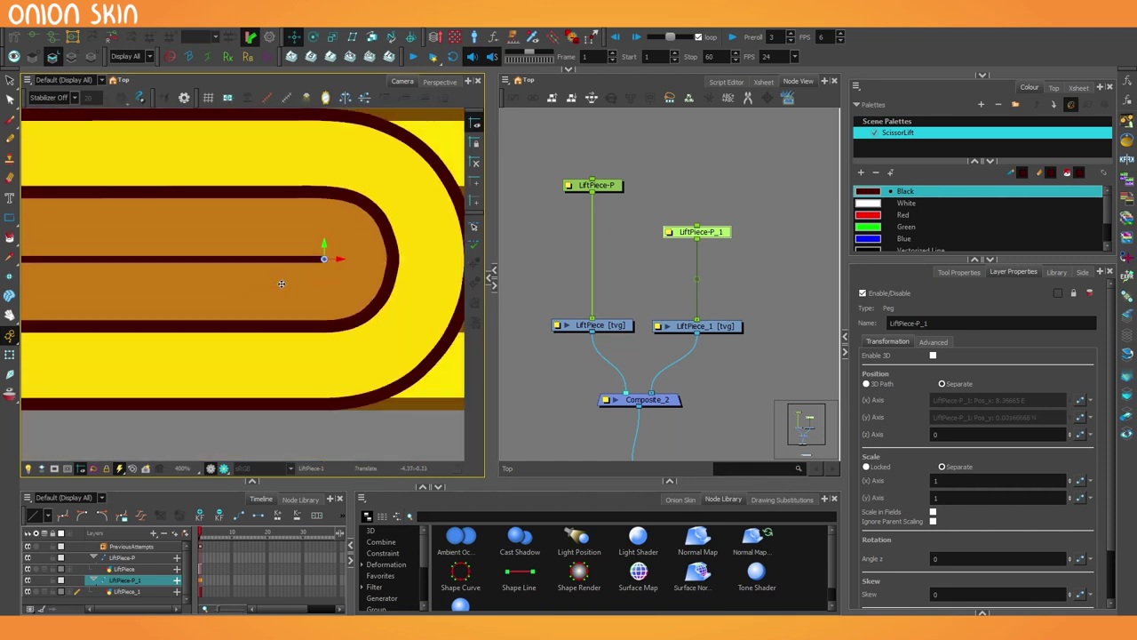
scroll(275, 281, "down", 2)
left_click_drag(329, 293, 314, 329)
scroll(314, 328, "up", 2)
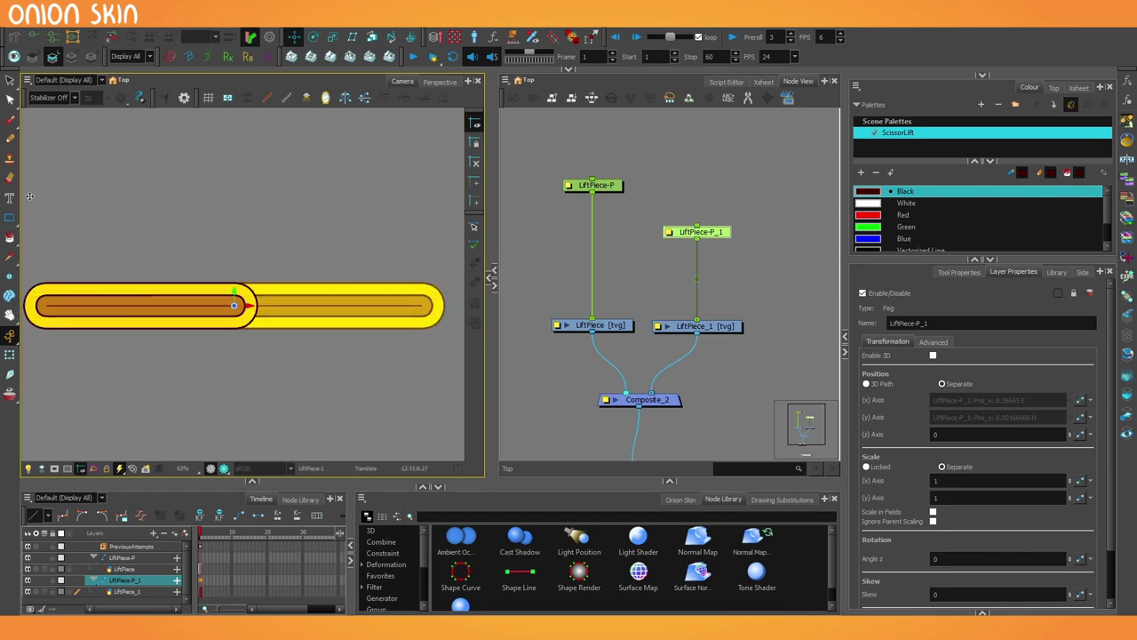
Step: Scribble a test brush stroke over the bar to check that both clones share the drawing, and undo it
left_click(10, 120)
left_click(677, 330)
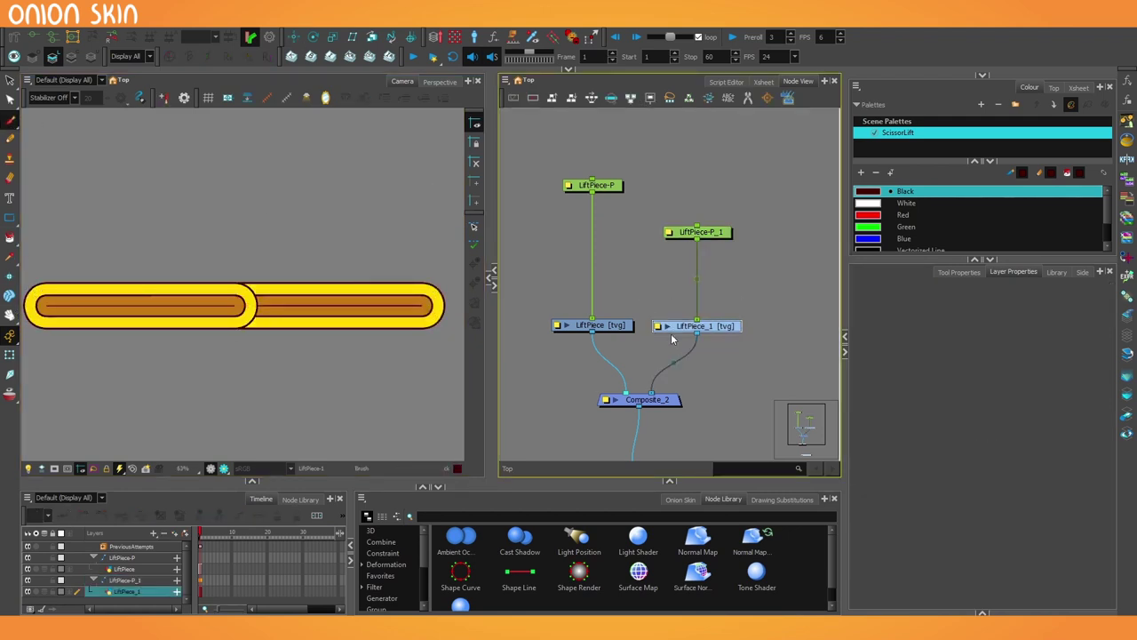
mouse_move(240, 222)
left_mouse_down()
mouse_move(204, 164)
mouse_move(147, 354)
mouse_move(102, 365)
mouse_move(80, 318)
left_mouse_up()
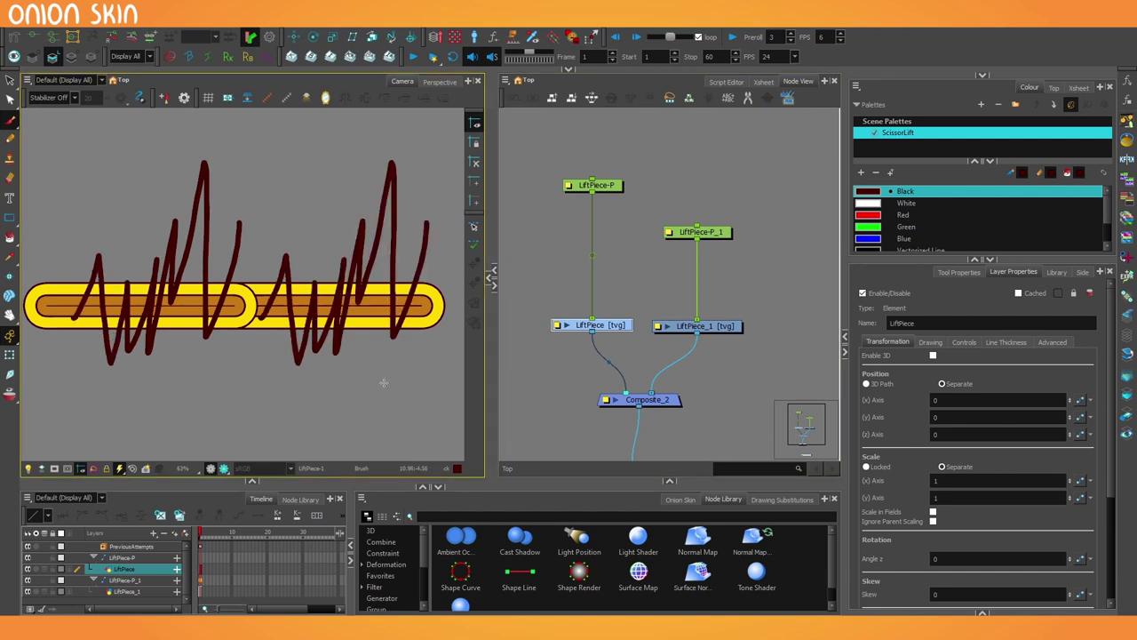
key("ctrl+z")
Step: Test-rotate the LiftPiece-P and LiftPiece-P_1 pegs one at a time, undoing each rotation
left_click(586, 185)
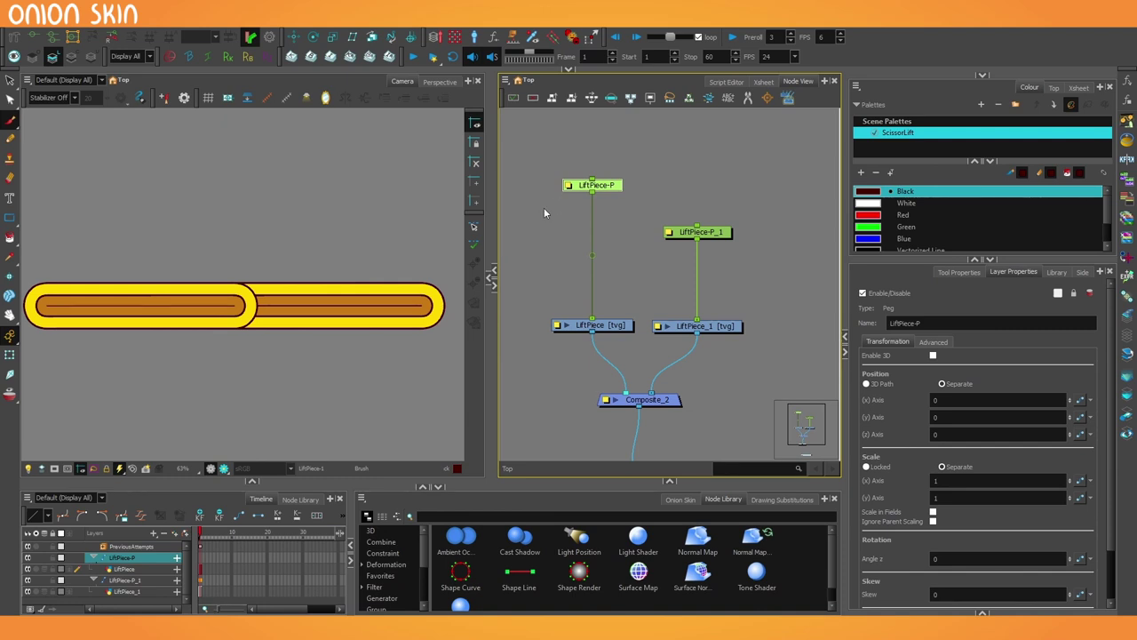
left_click(313, 37)
left_click_drag(308, 300, 360, 238)
key("ctrl+z")
left_click(701, 232)
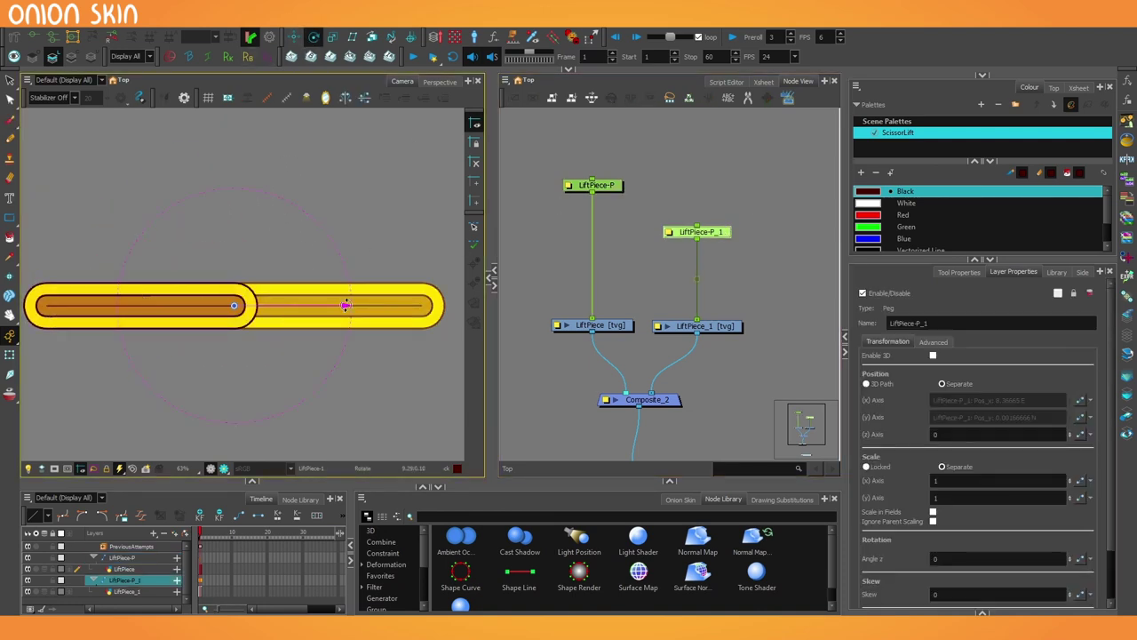
left_click_drag(345, 303, 320, 231)
key("ctrl+z")
Step: Enlarge the layer properties area and show the full transformation settings of the LiftPiece-P peg
left_click(920, 275)
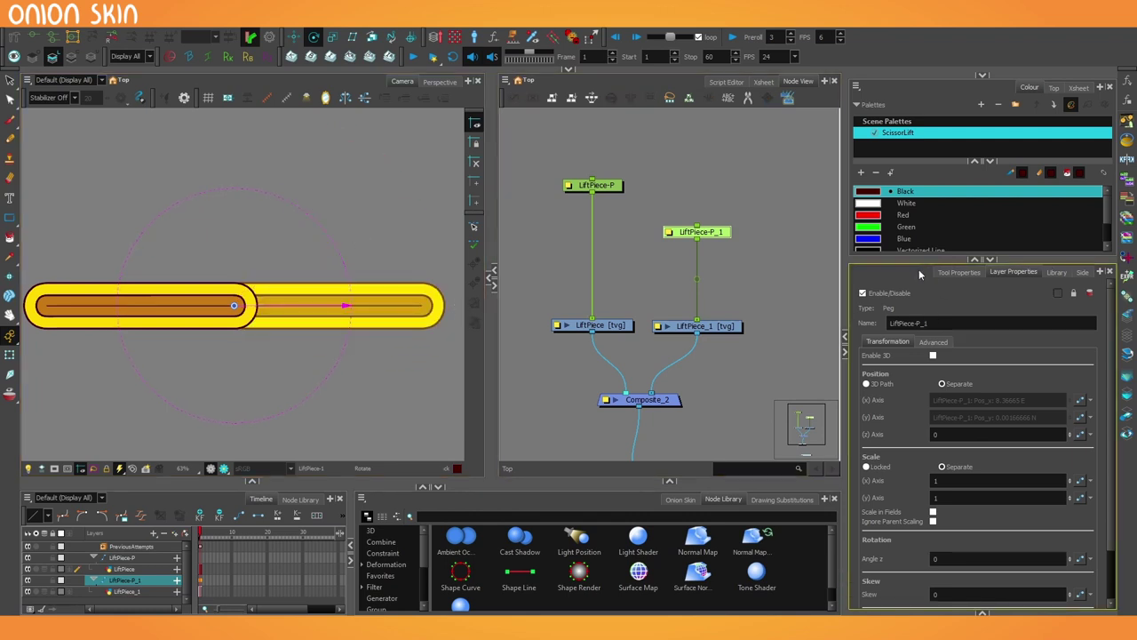
left_click_drag(918, 246, 918, 80)
left_click(604, 185)
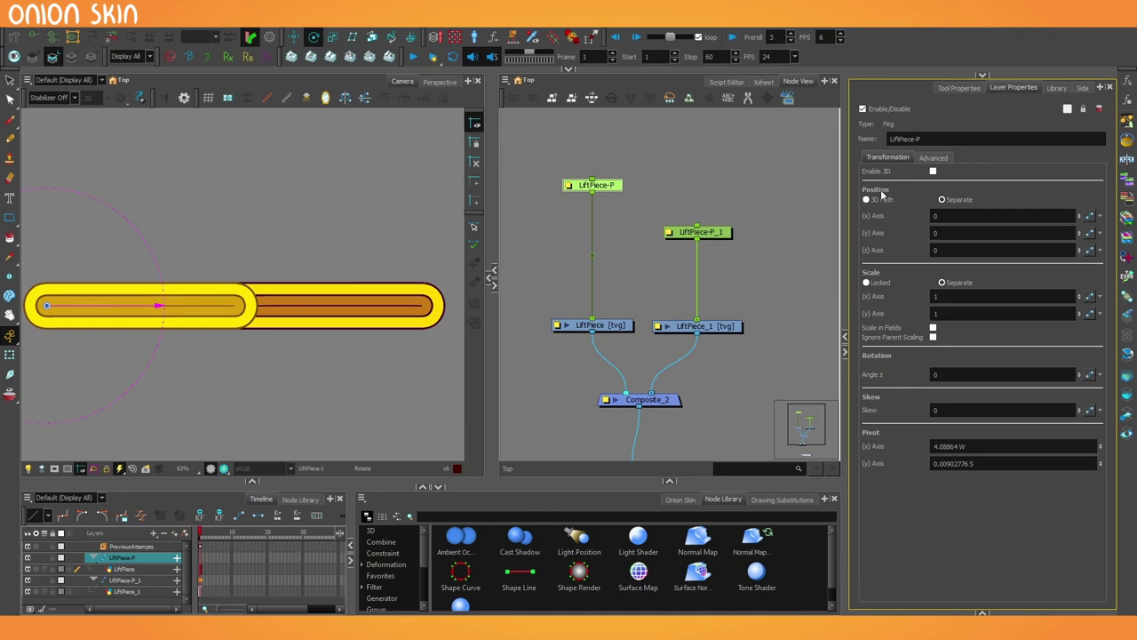
Step: Try a rotation Angle z of 90 on the LiftPiece-P peg and undo it
left_click(946, 374)
type("90")
key("Return")
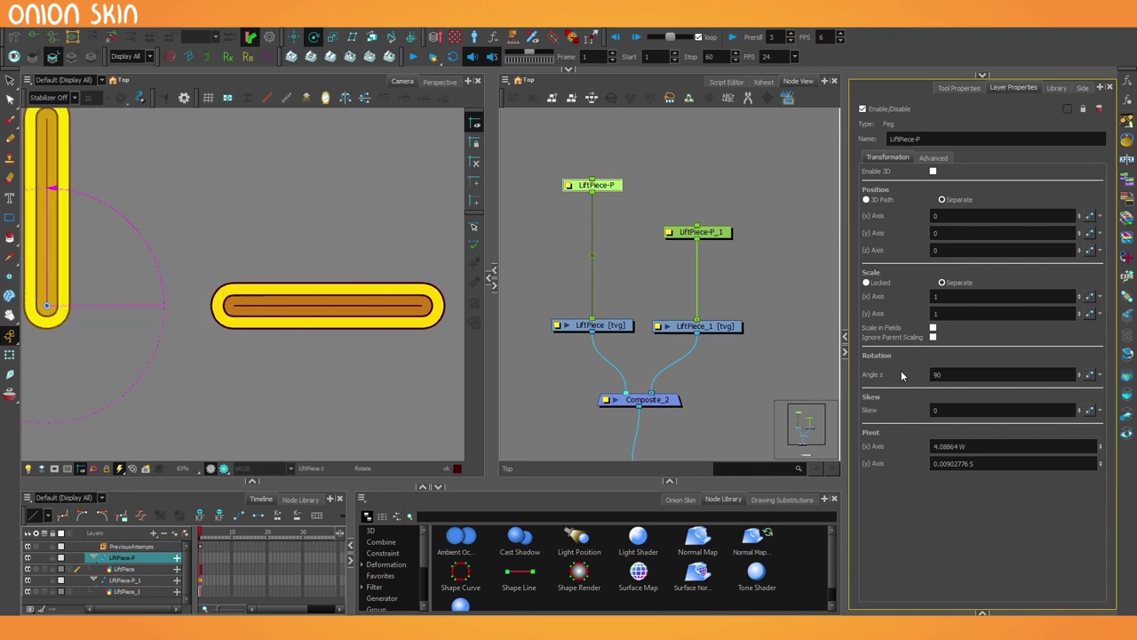
key("ctrl+z")
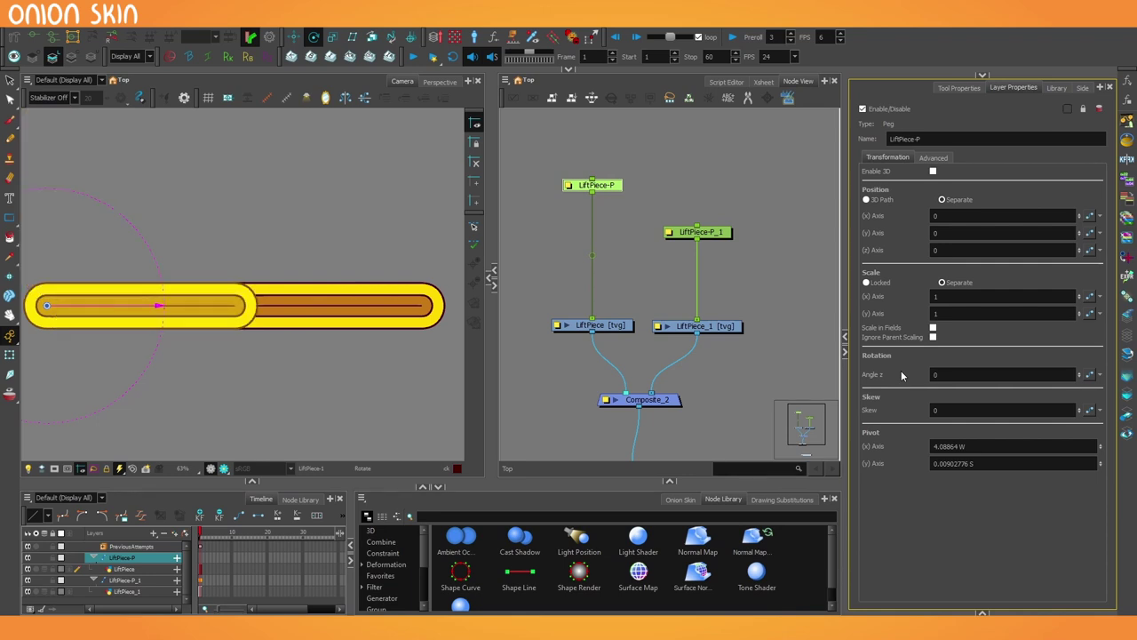
Step: Create a function for LiftPiece-P's rotation Angle z and copy its function link
left_click(1091, 379)
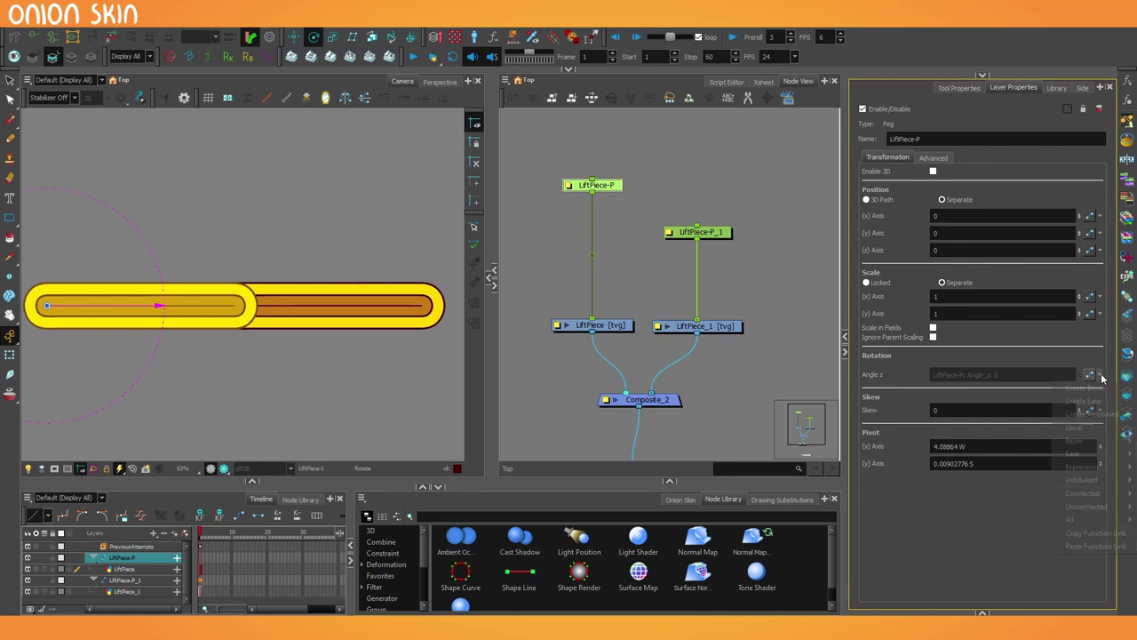
left_click(1102, 375)
left_click(1071, 546)
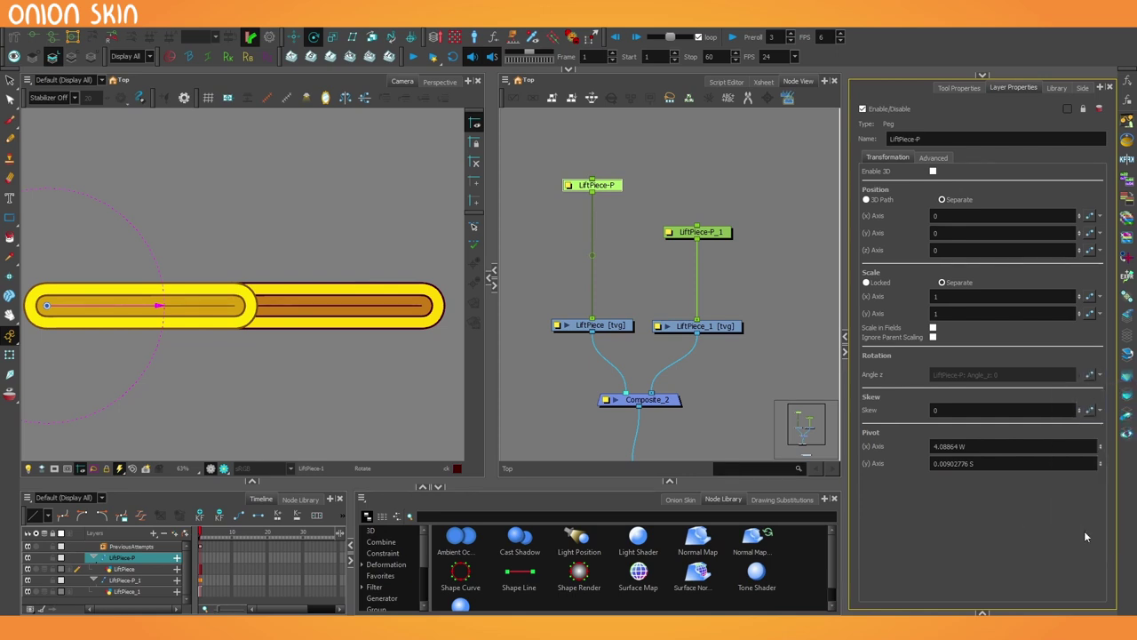
Step: Paste the copied LiftPiece-P rotation function link onto the Angle z of the LiftPiece-P_1 peg
left_click(695, 232)
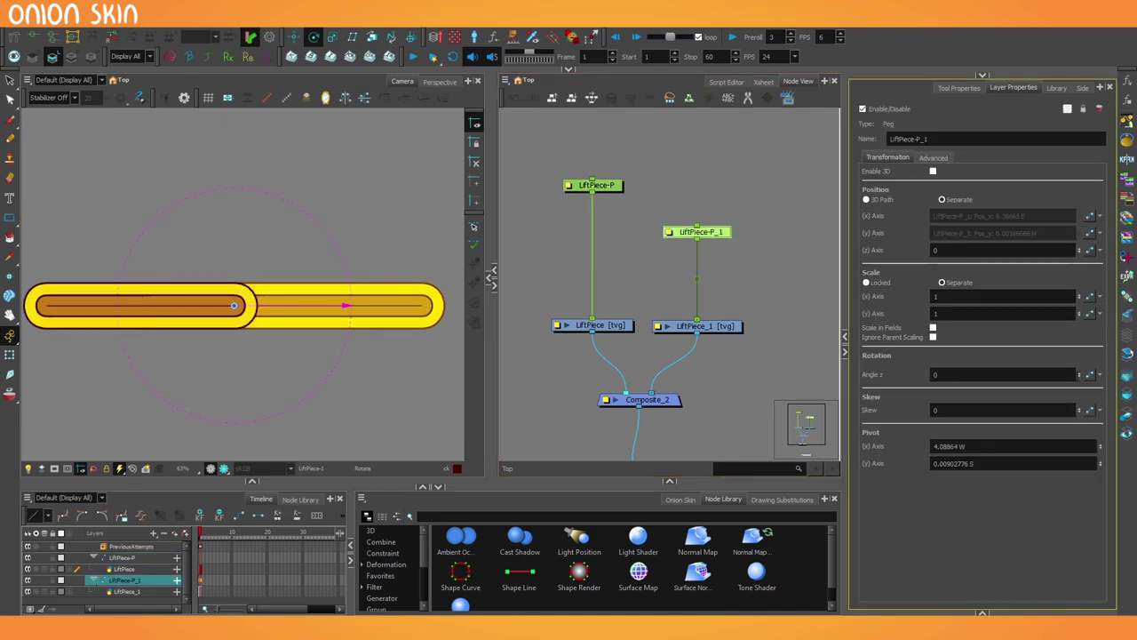
left_click(1097, 378)
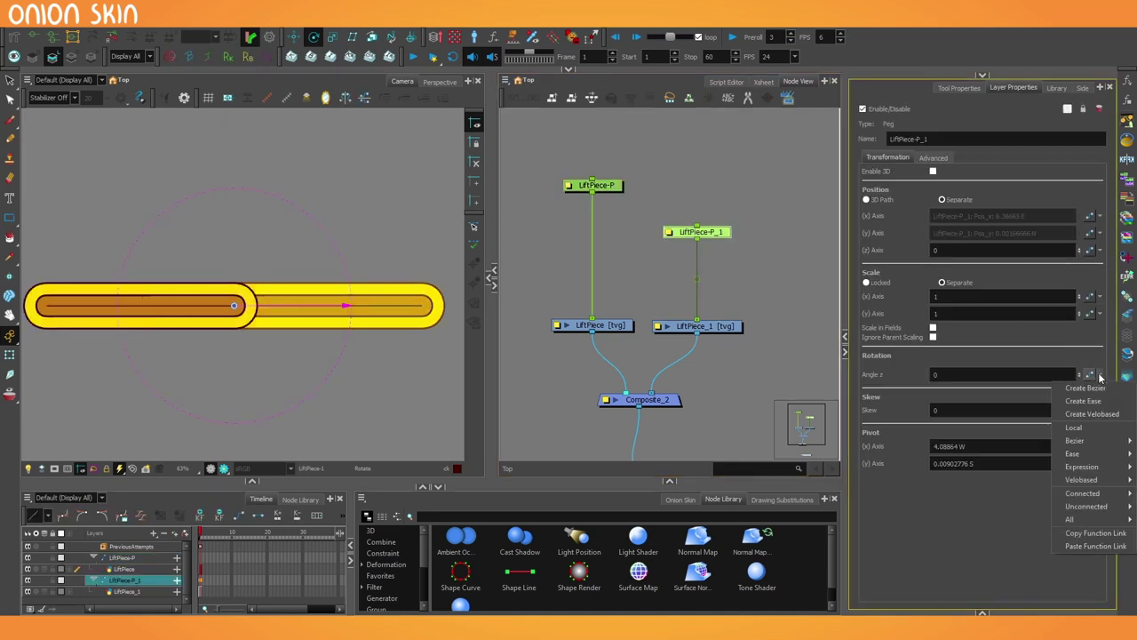
left_click(1080, 546)
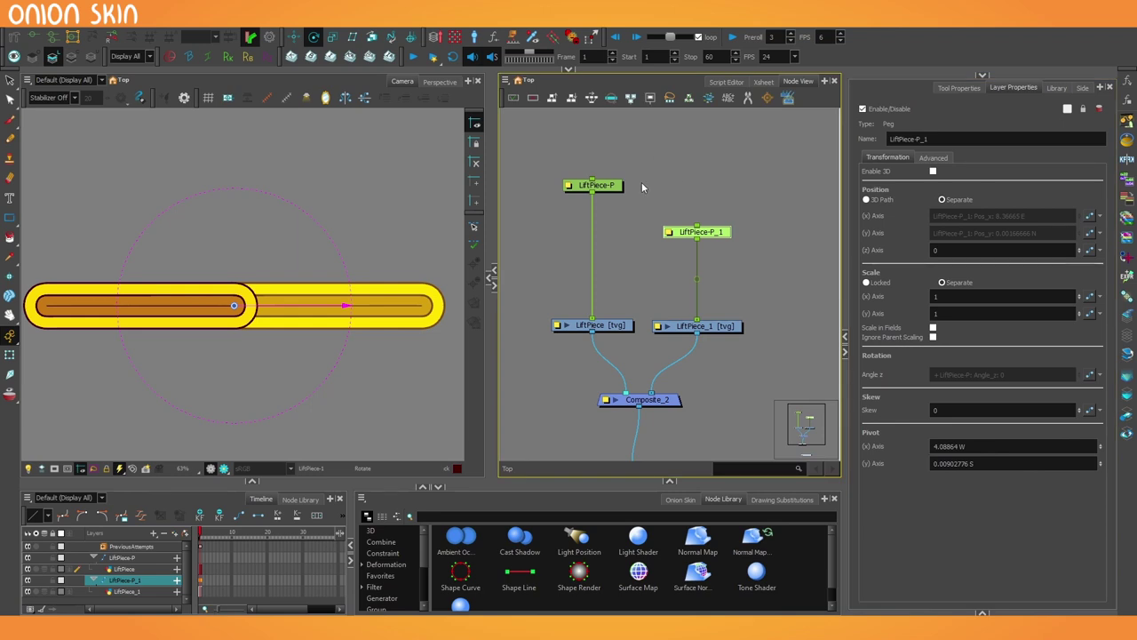
Step: Test-move and test-rotate the LiftPiece-P peg, undoing each change
left_click(604, 185)
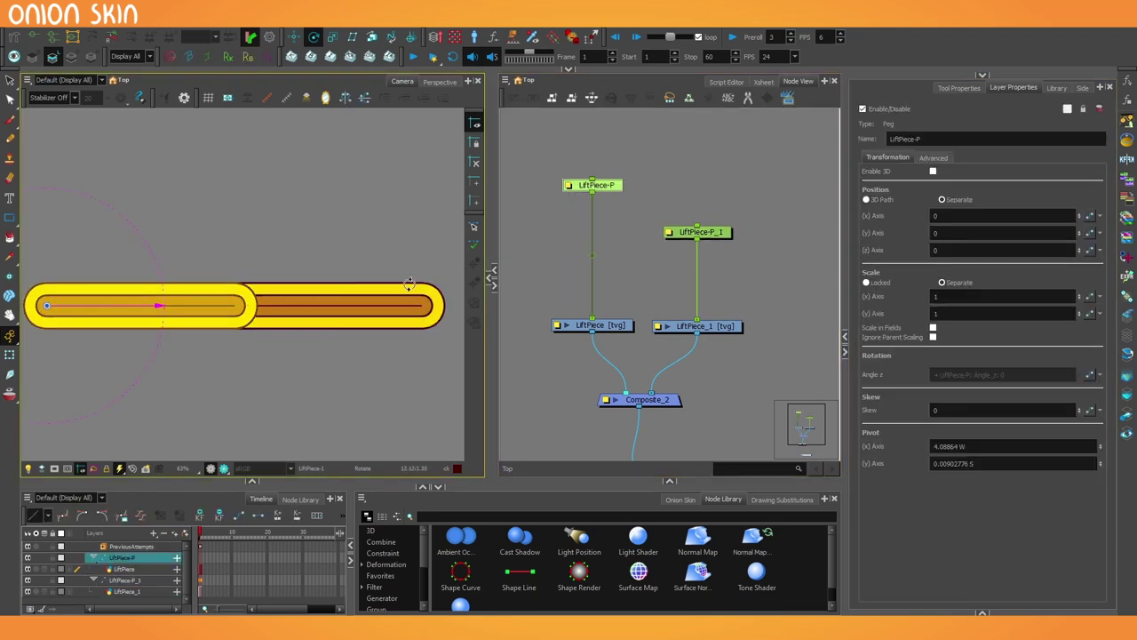
left_click(293, 36)
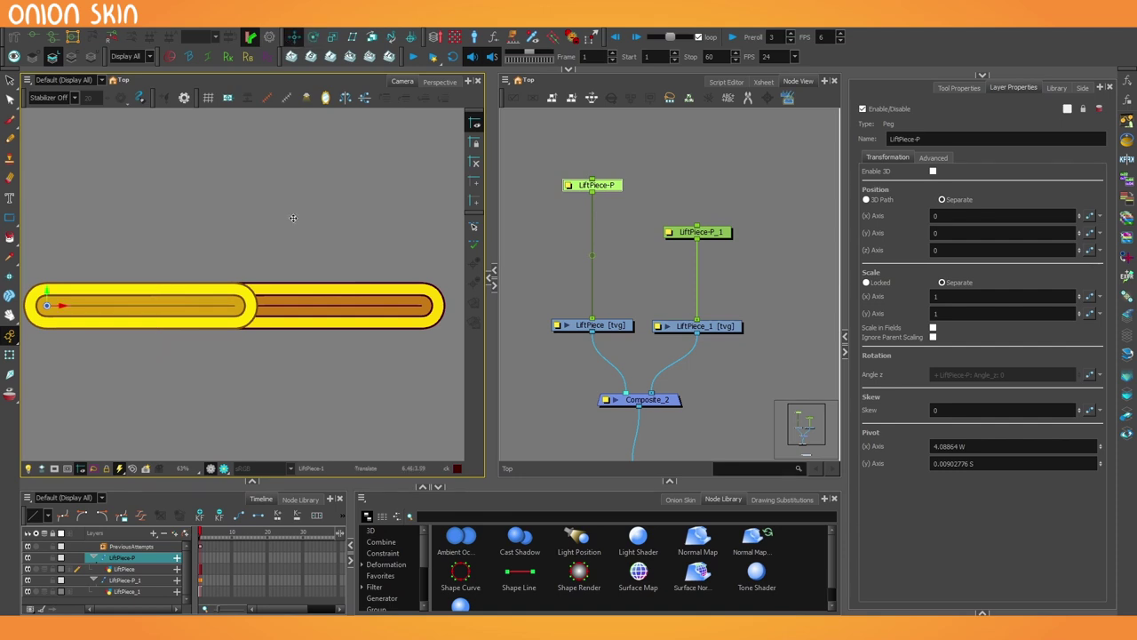
left_click_drag(298, 257, 169, 289)
key("ctrl+z")
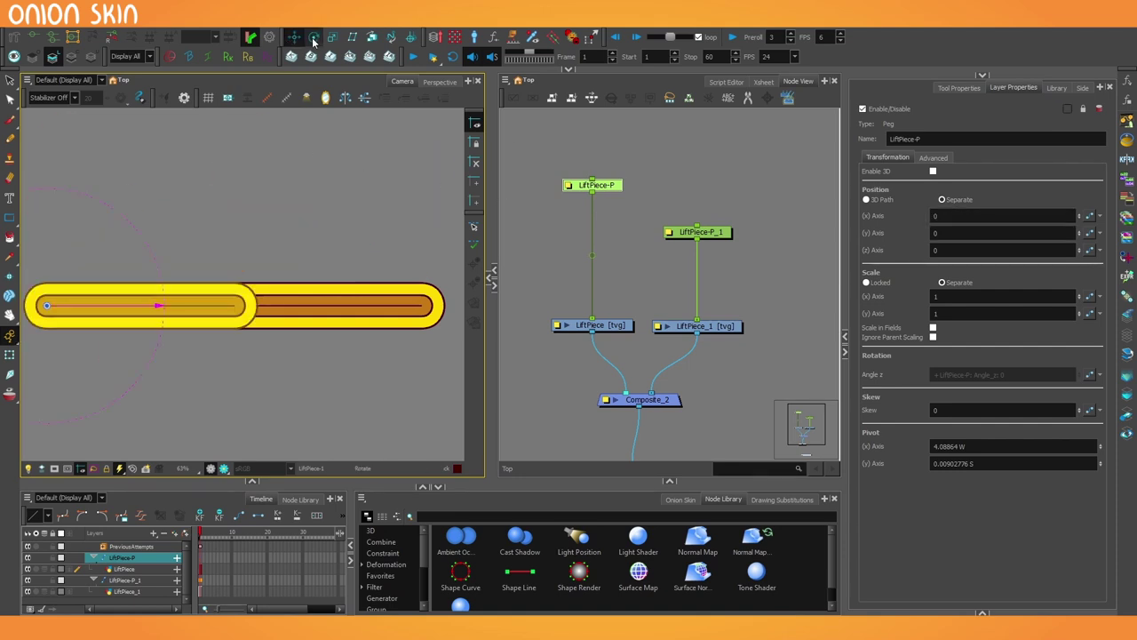
left_click_drag(388, 260, 48, 54)
scroll(296, 242, "down", 4)
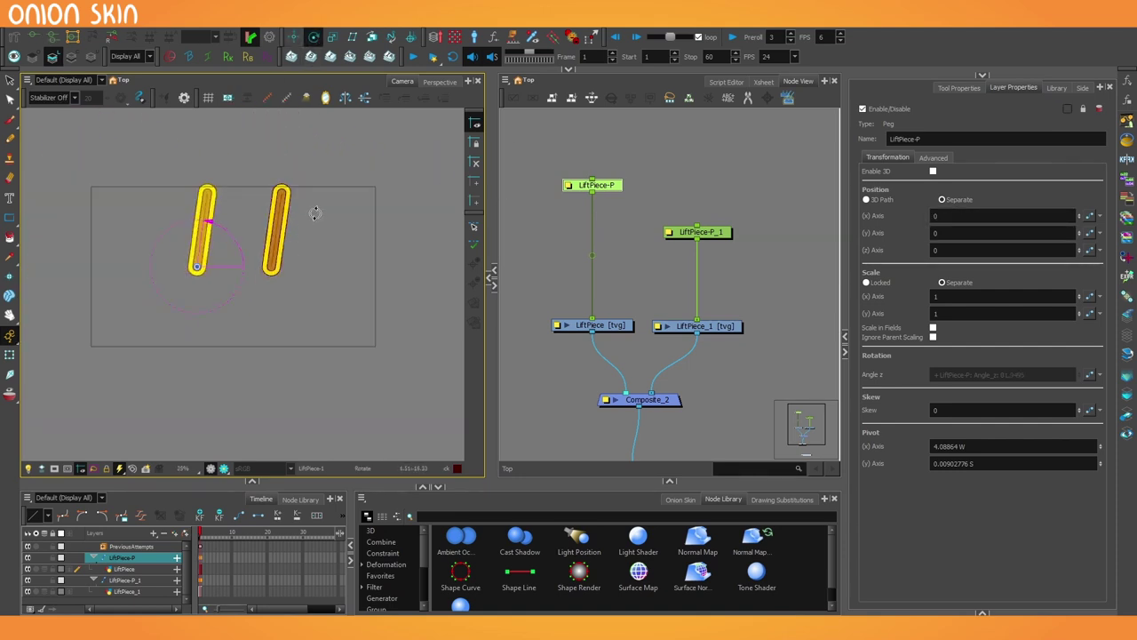
left_click_drag(314, 213, 322, 276)
key("ctrl+z")
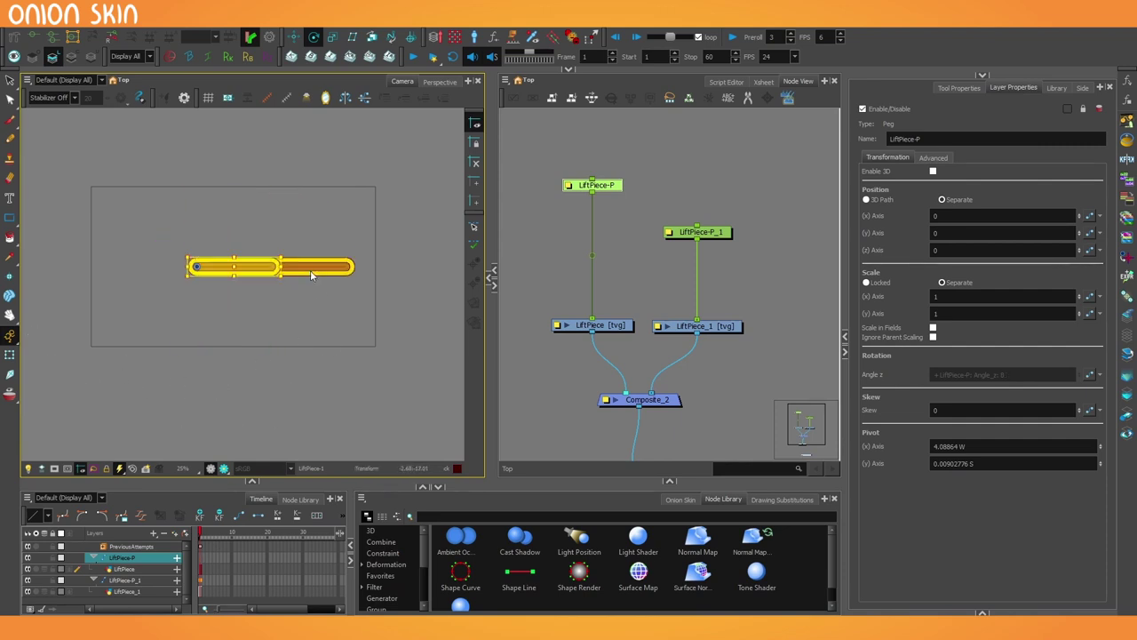
Step: Connect the LiftPiece-P peg's output to the LiftPiece-P_1 peg to make it the parent
scroll(301, 251, "up", 3)
scroll(595, 216, "up", 1)
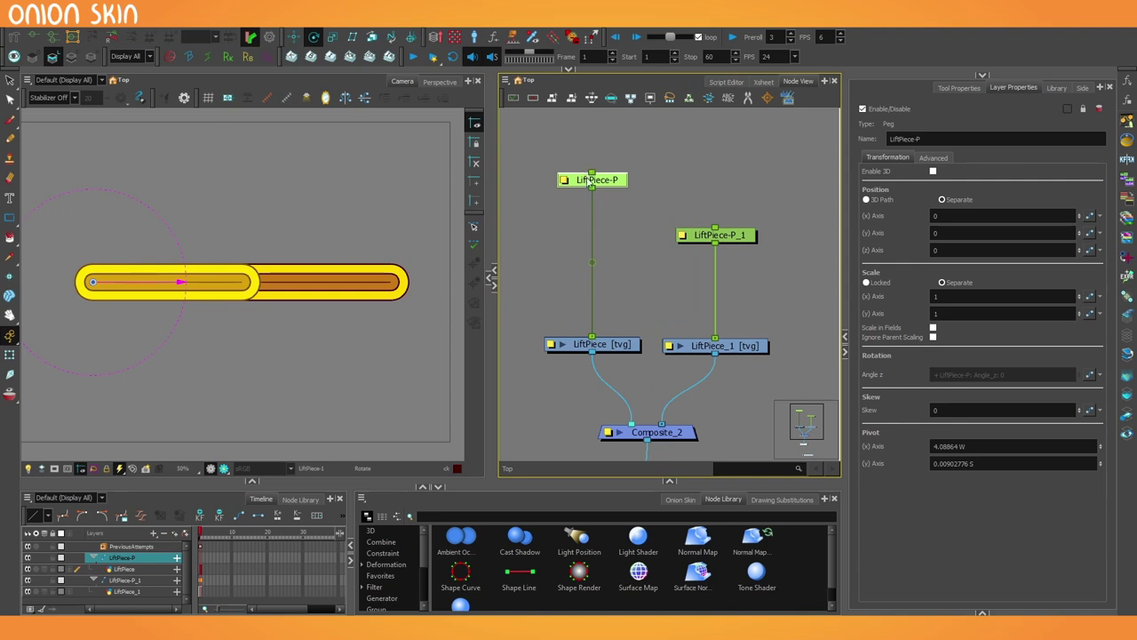
left_click_drag(592, 190, 715, 228)
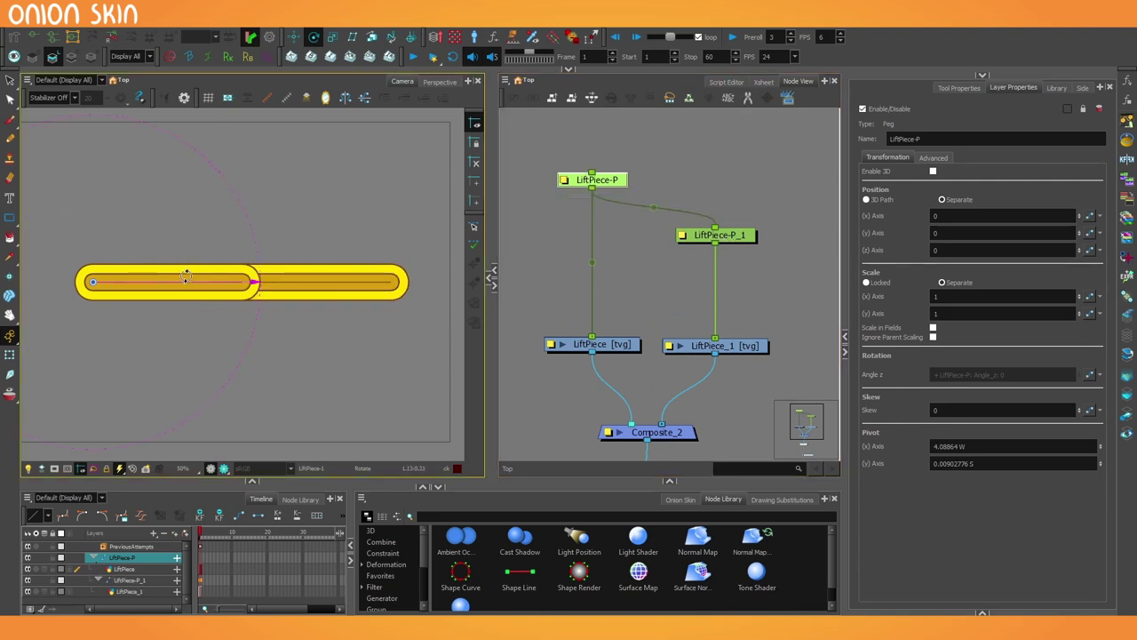
Step: Test-rotate the parent LiftPiece-P peg in both directions to check how the second arm follows, and restore its angle
scroll(331, 271, "down", 2)
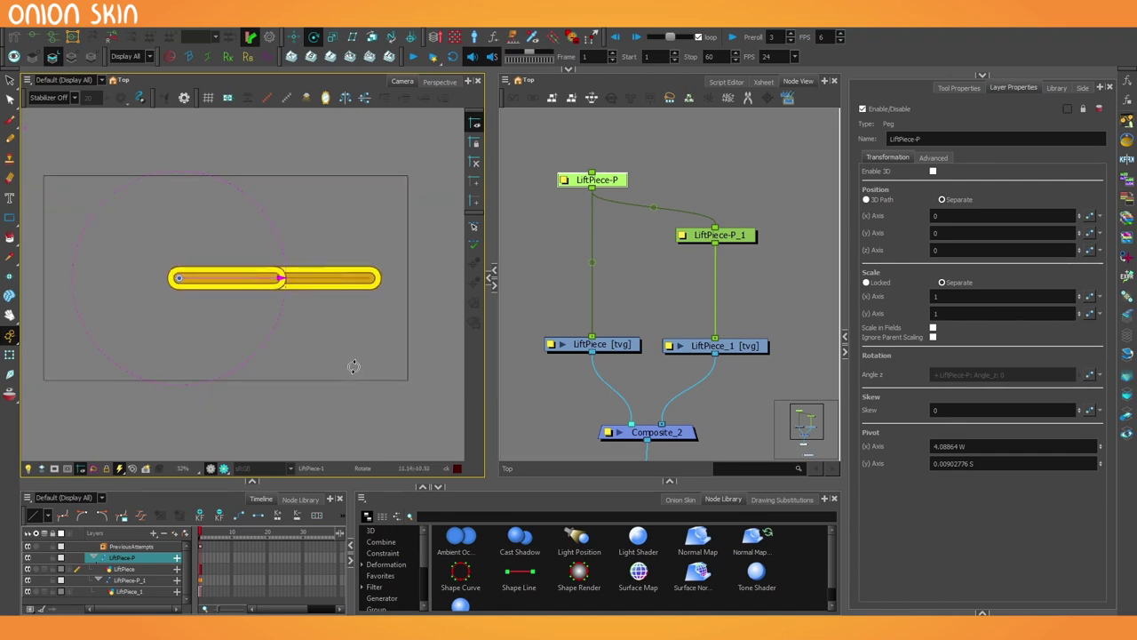
left_click_drag(353, 366, 277, 207)
scroll(235, 308, "down", 1)
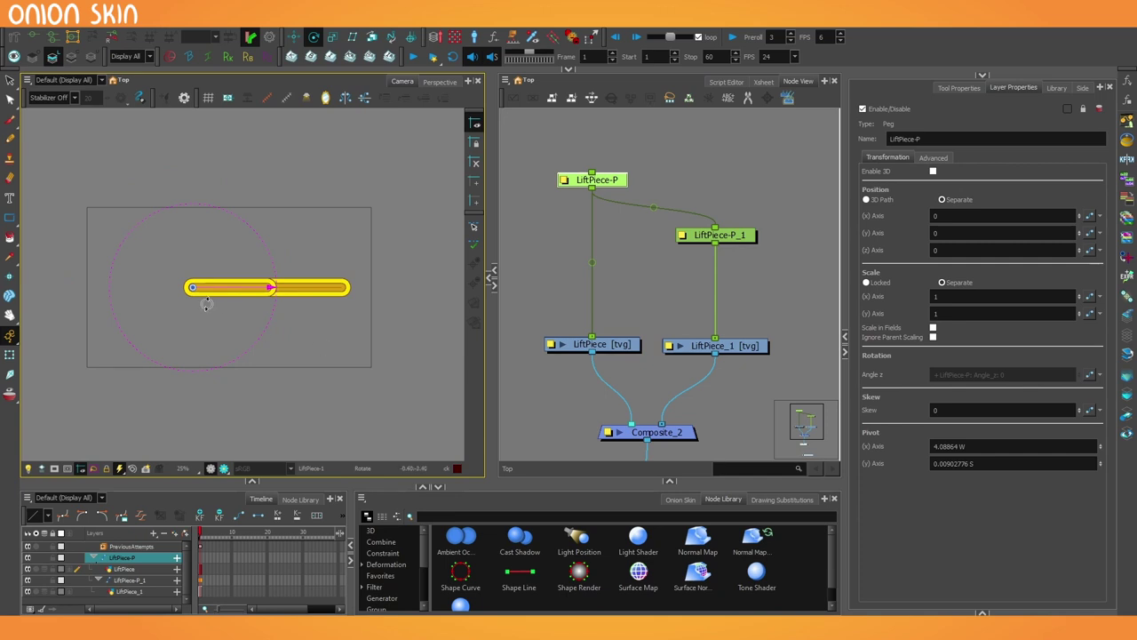
scroll(227, 292, "up", 3)
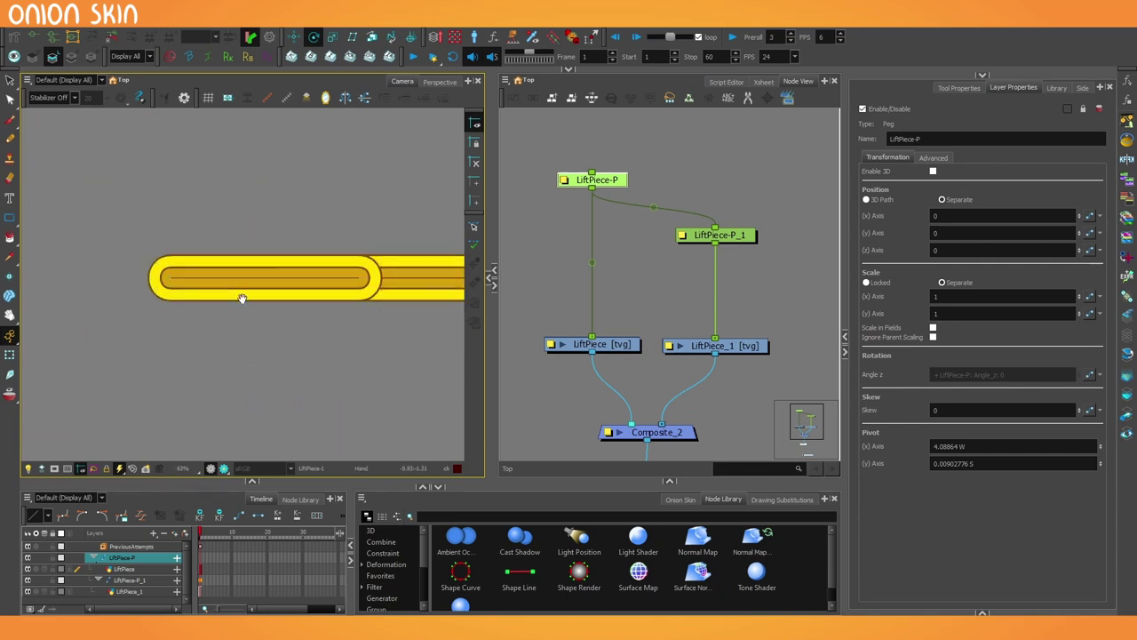
left_click_drag(241, 298, 297, 409)
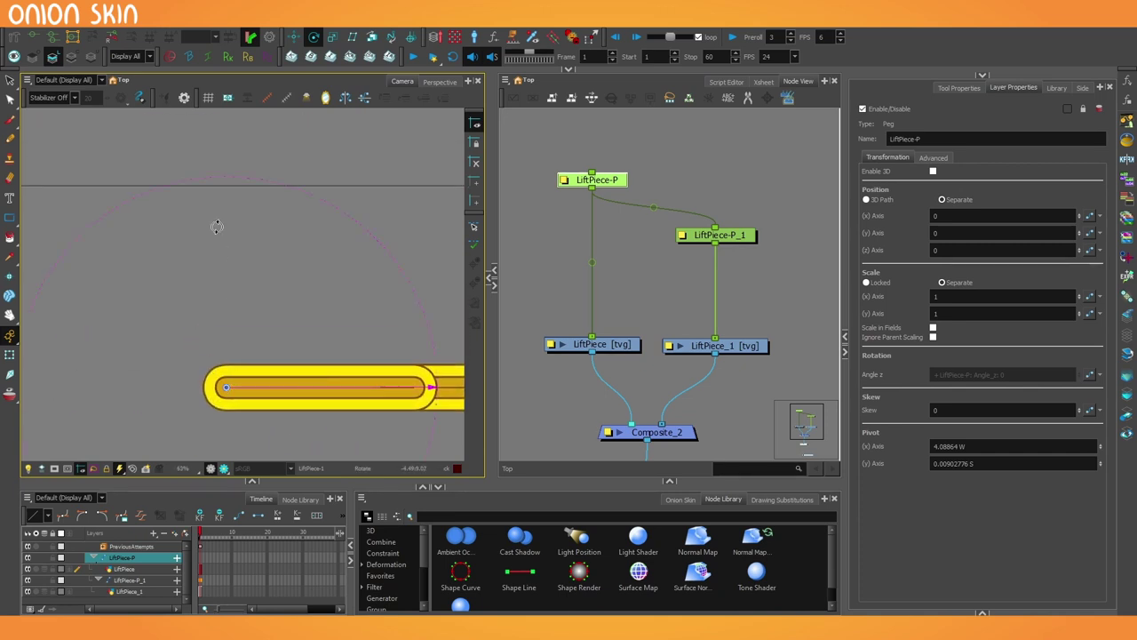
key("shift+m")
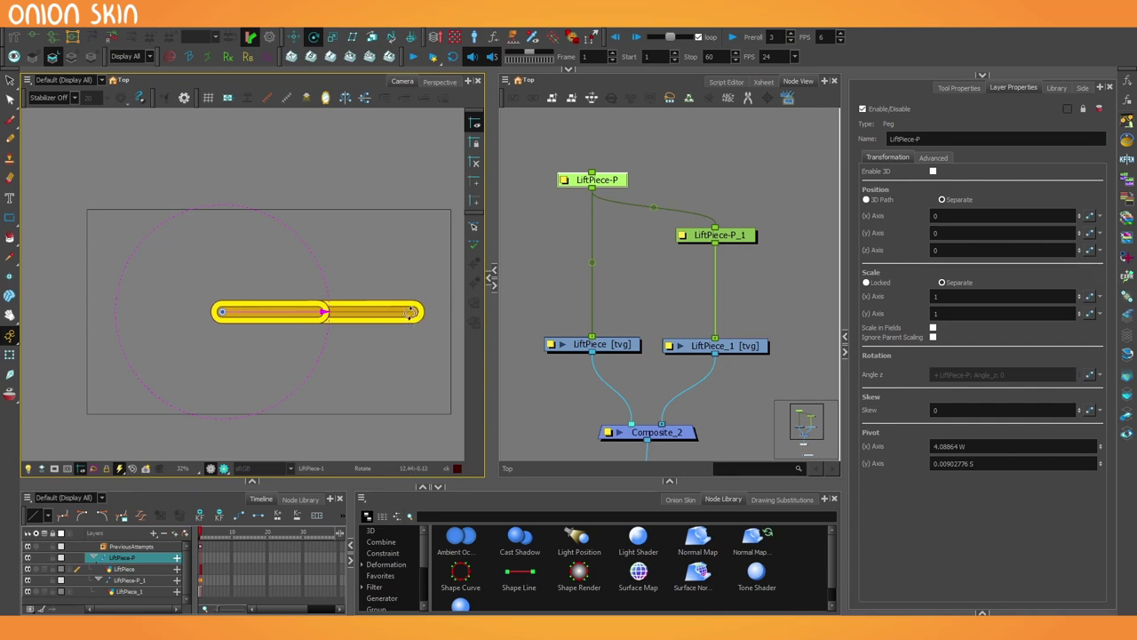
left_click_drag(385, 334, 263, 137)
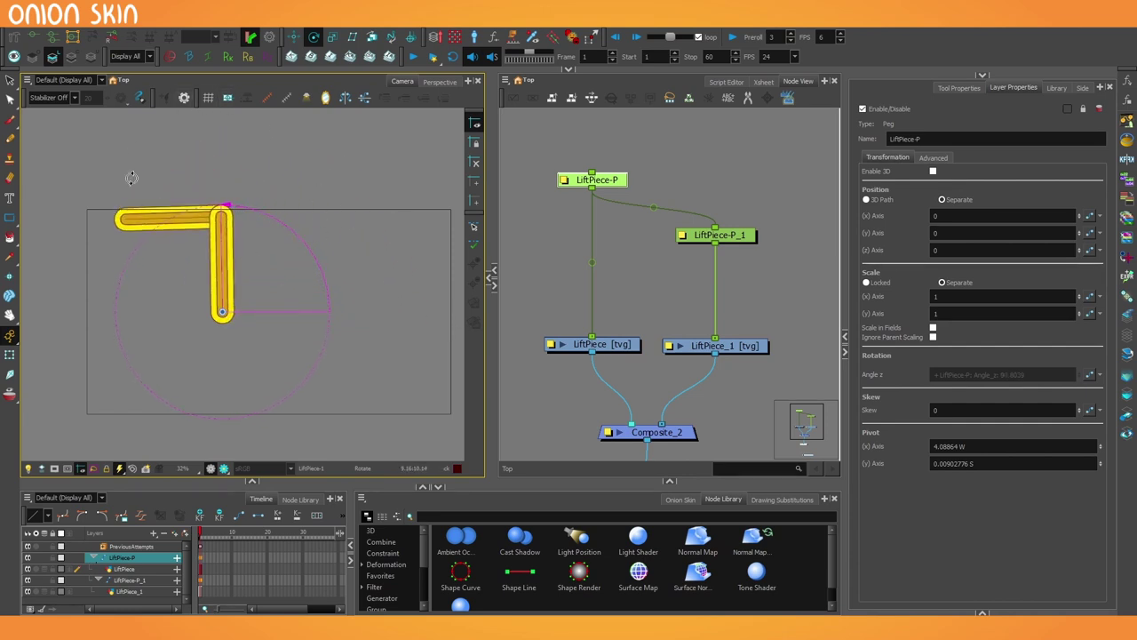
left_click_drag(245, 213, 214, 382)
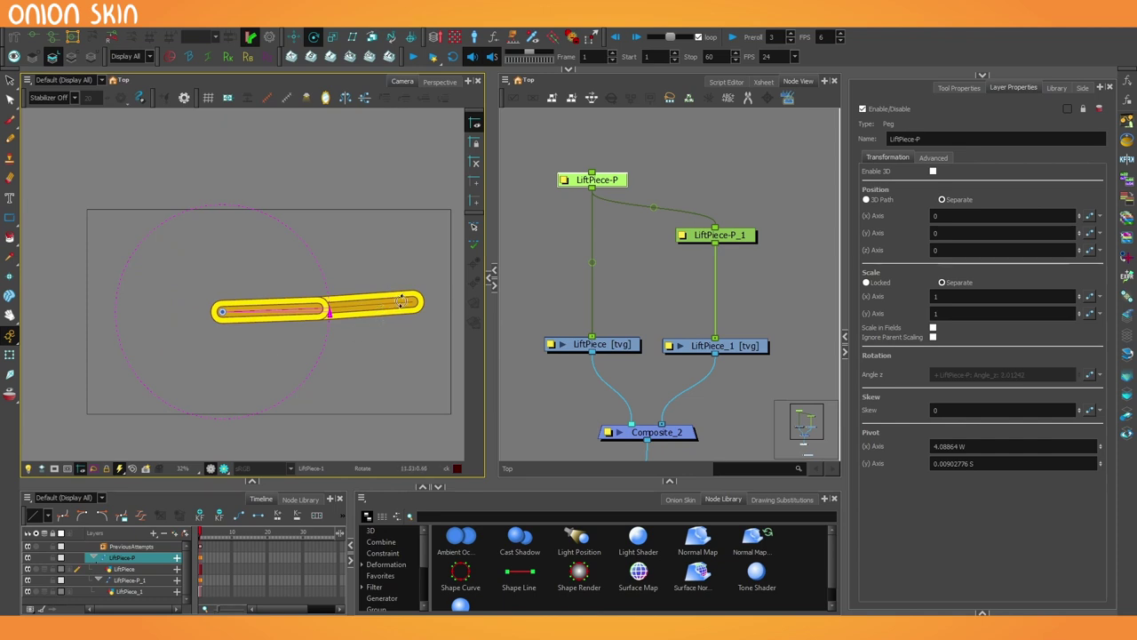
left_click_drag(330, 349, 178, 178)
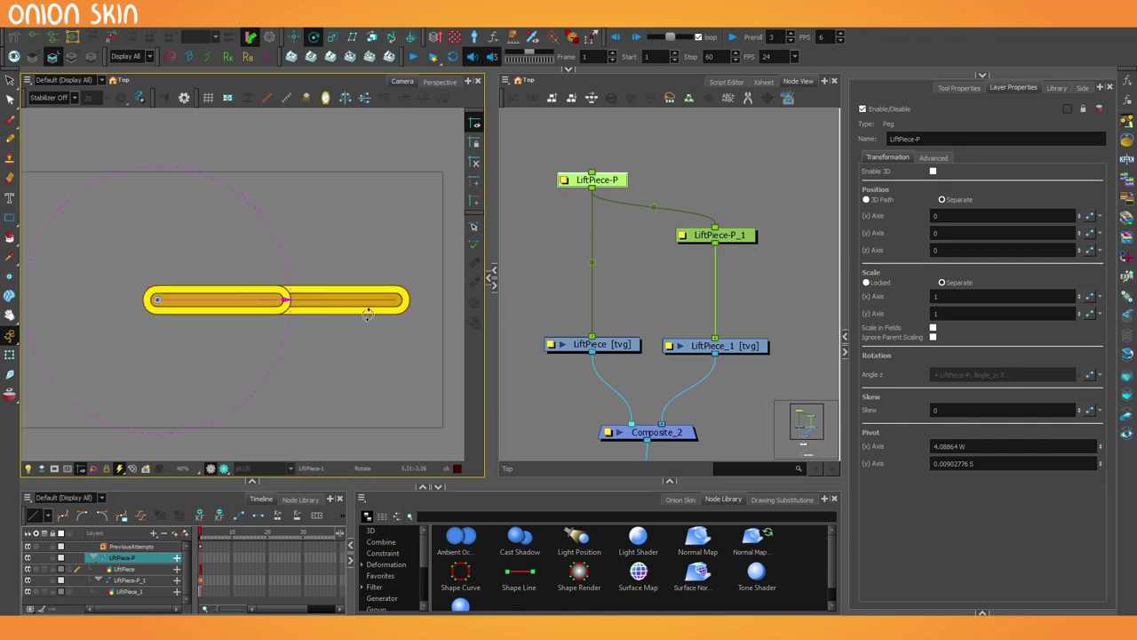
Step: Insert a peg named Rotation_Doubler between LiftPiece-P and LiftPiece-P_1, and paste the copied function link onto its Angle z
left_click(781, 182)
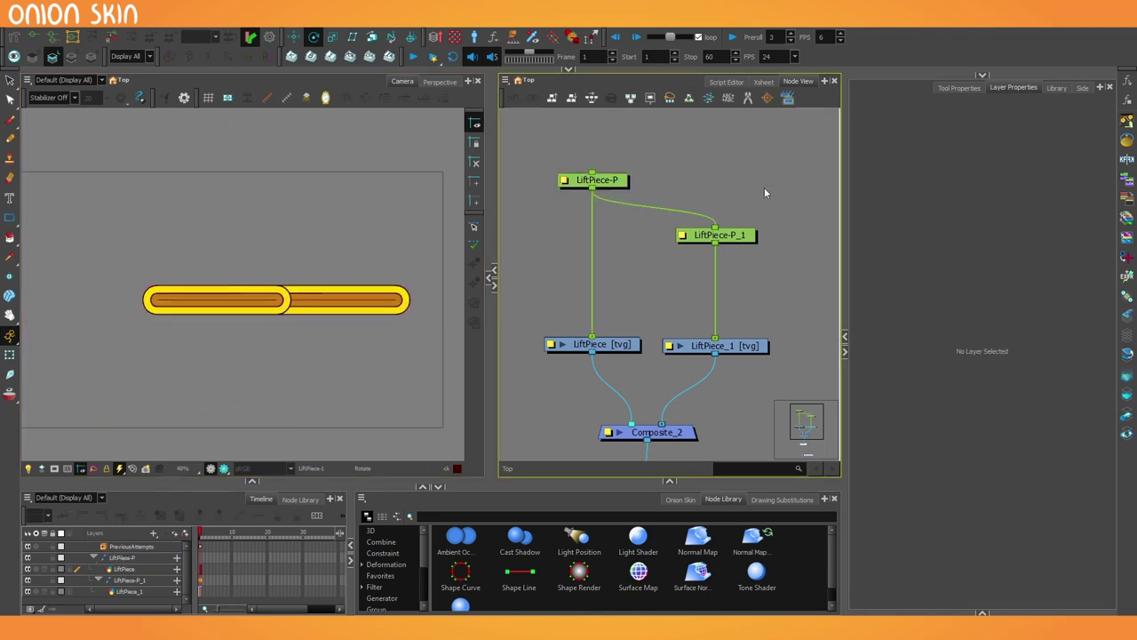
key("ctrl+p")
left_click_drag(803, 181, 734, 195)
left_click(760, 214)
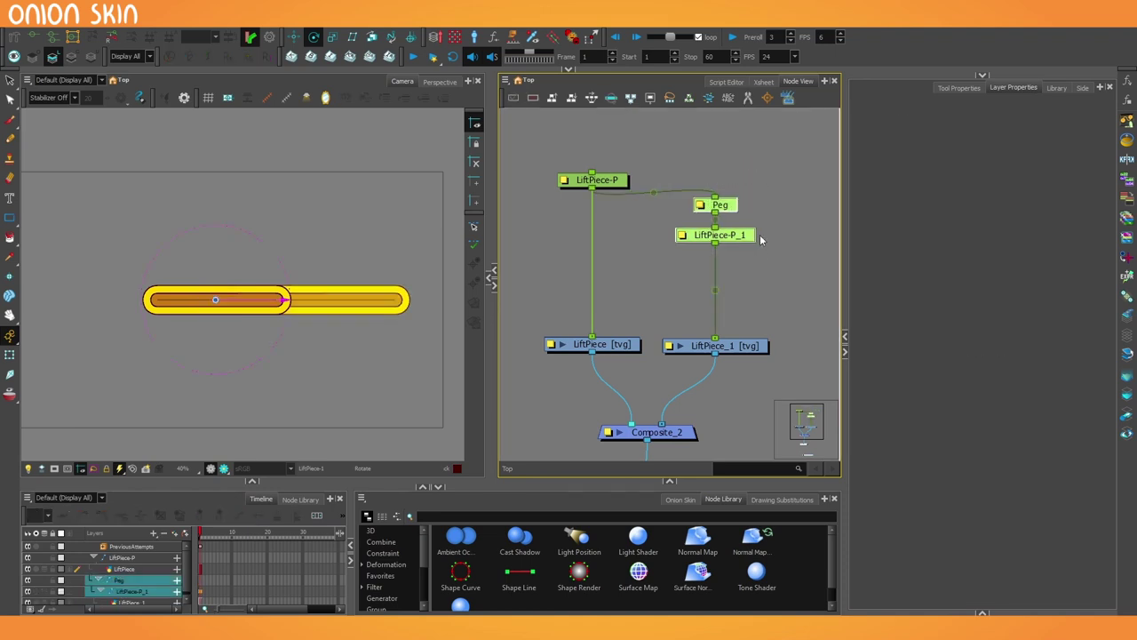
type("Rotation_Doubler")
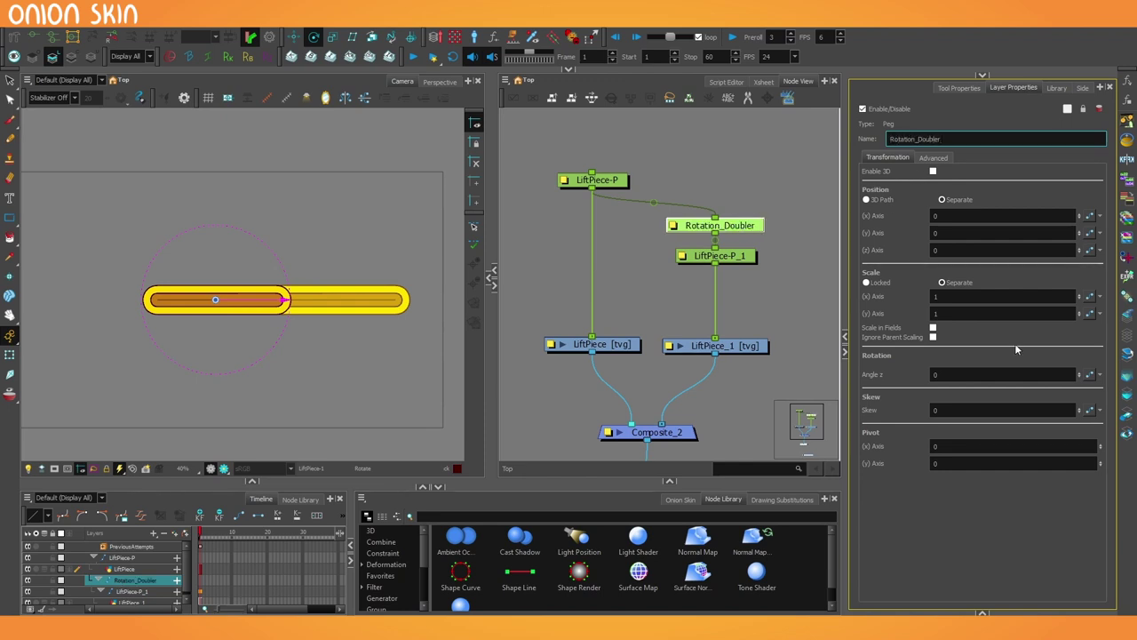
left_click(1101, 377)
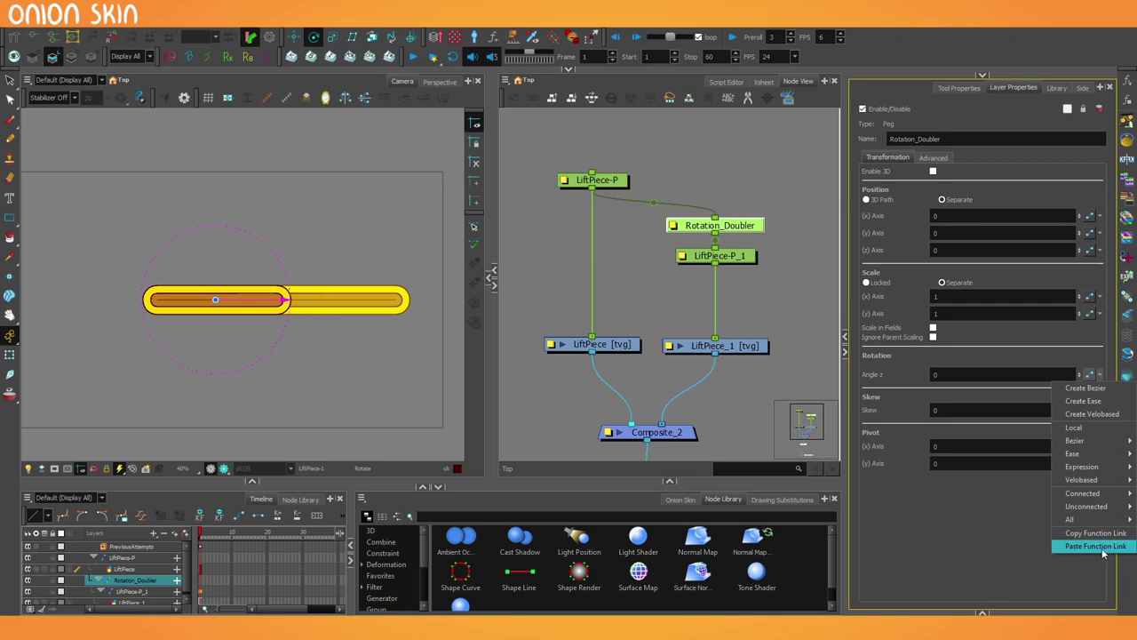
left_click(1097, 545)
Step: Test-rotate LiftPiece-P with the linked Rotation_Doubler peg in place, and undo the rotation
left_click(595, 180)
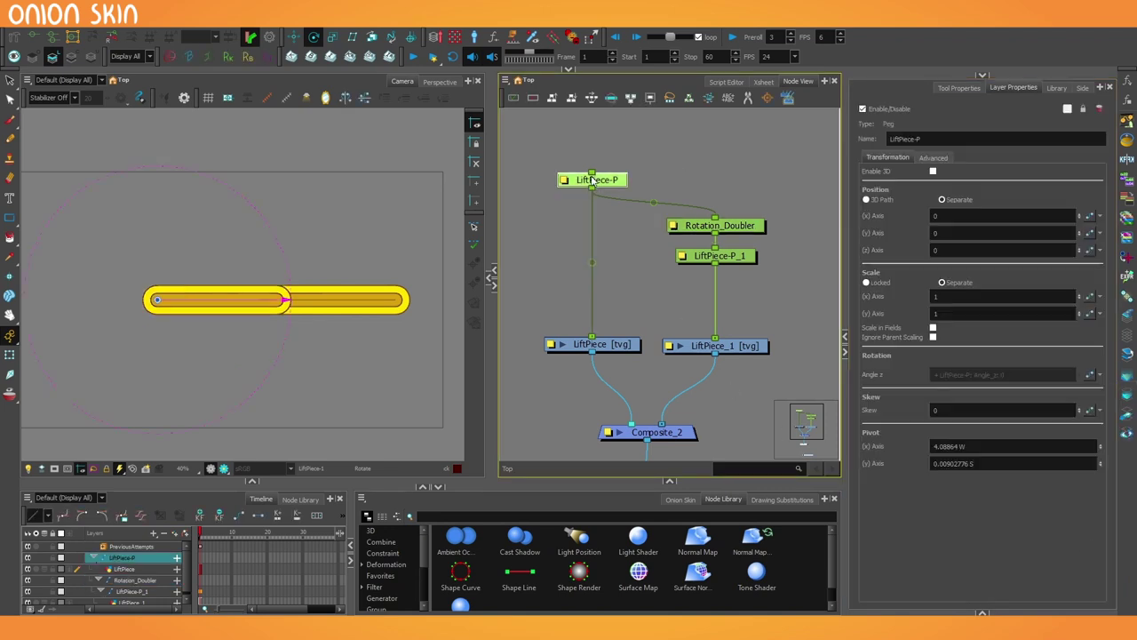
scroll(359, 328, "down", 1)
left_click_drag(366, 345, 300, 347)
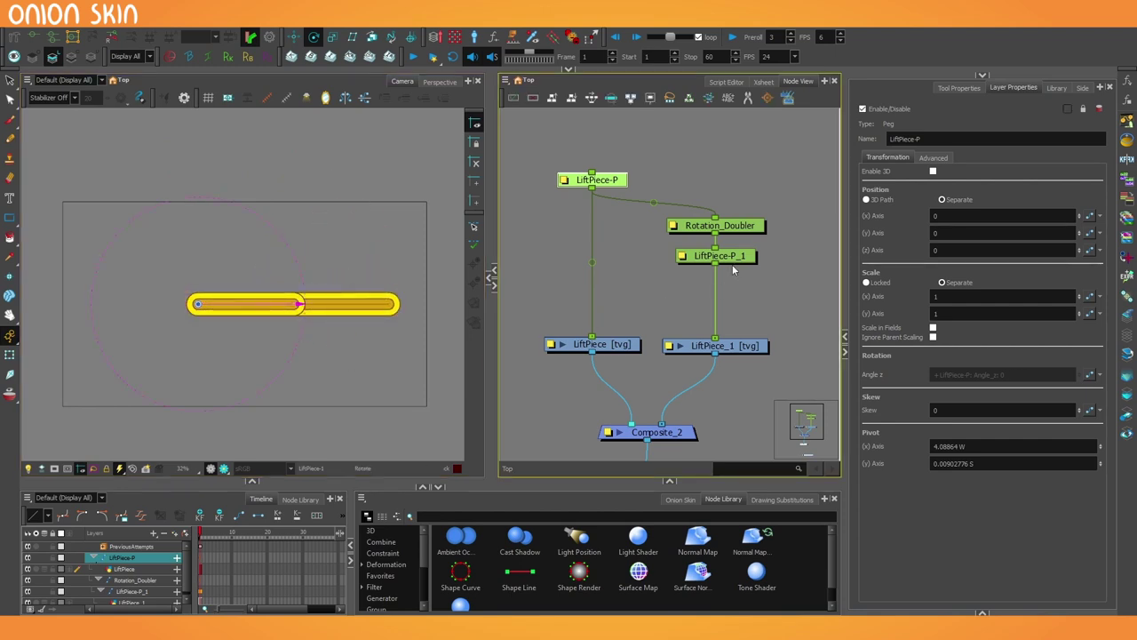
Step: Move the Rotation_Doubler peg's pivot onto the joint between the two arms, at about 4.28 E and 0.009 S
left_click(719, 225)
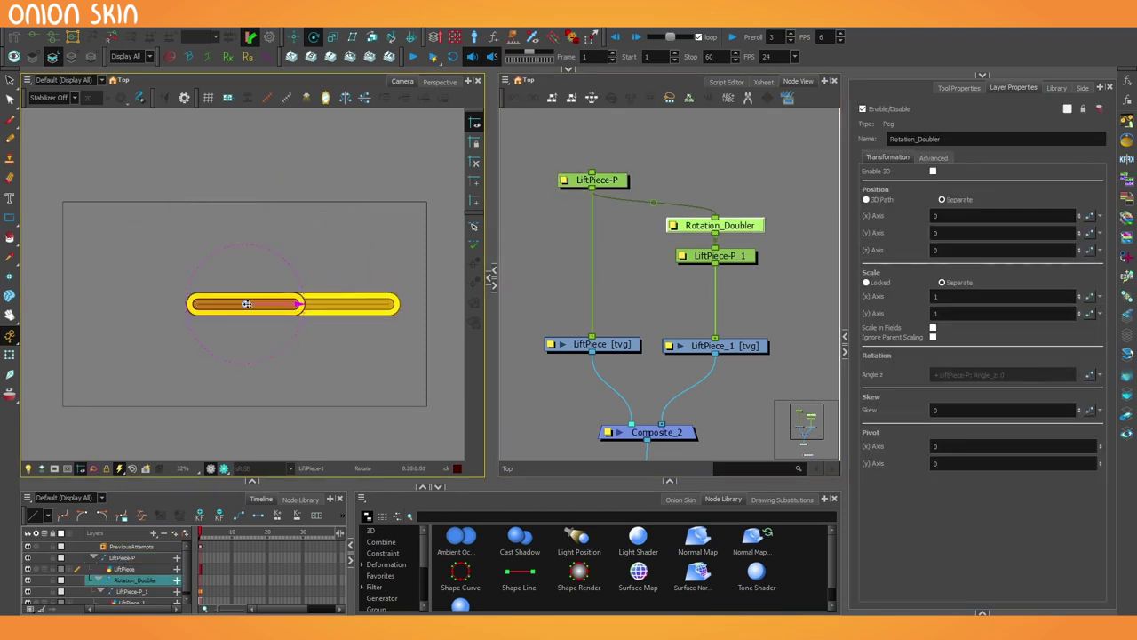
left_click_drag(314, 320, 278, 331)
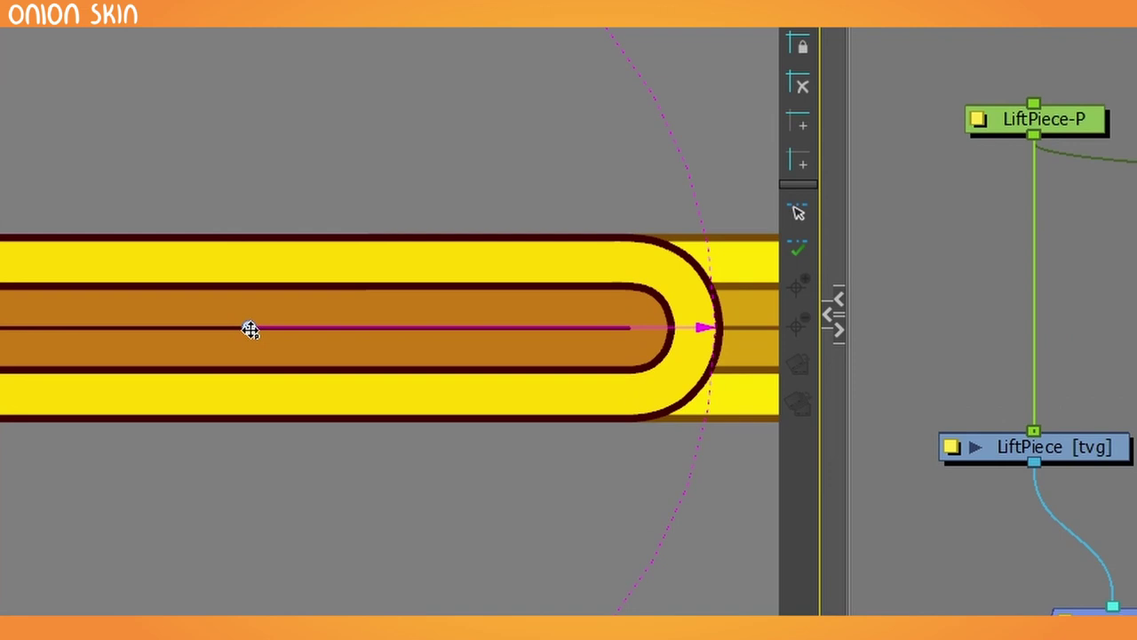
left_click_drag(250, 328, 622, 328)
scroll(631, 330, "up", 7)
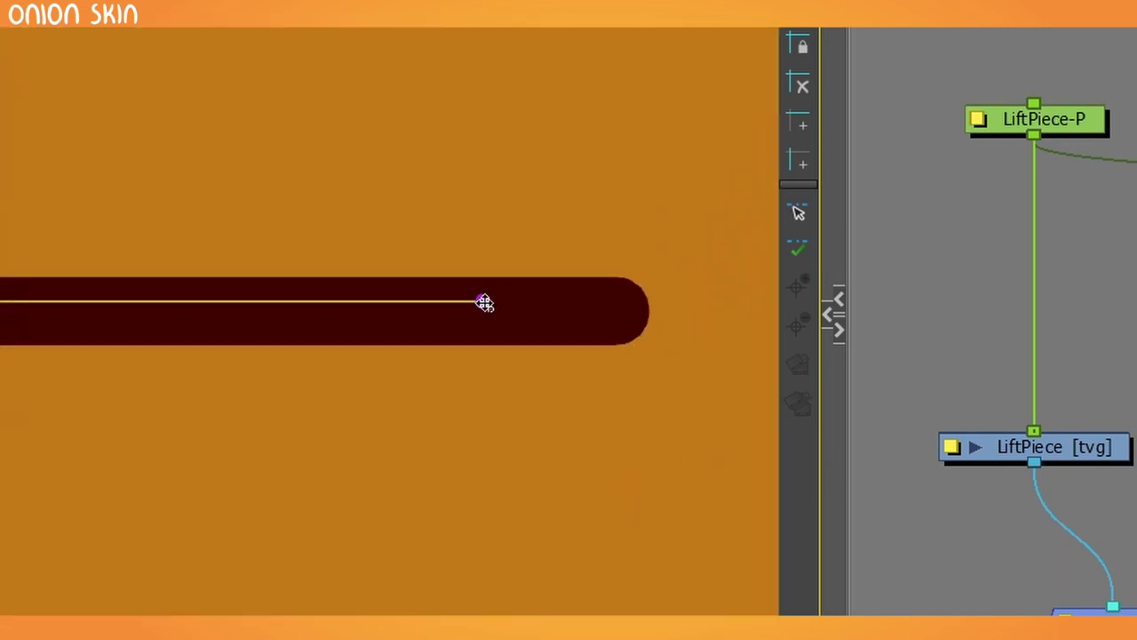
scroll(615, 311, "up", 3)
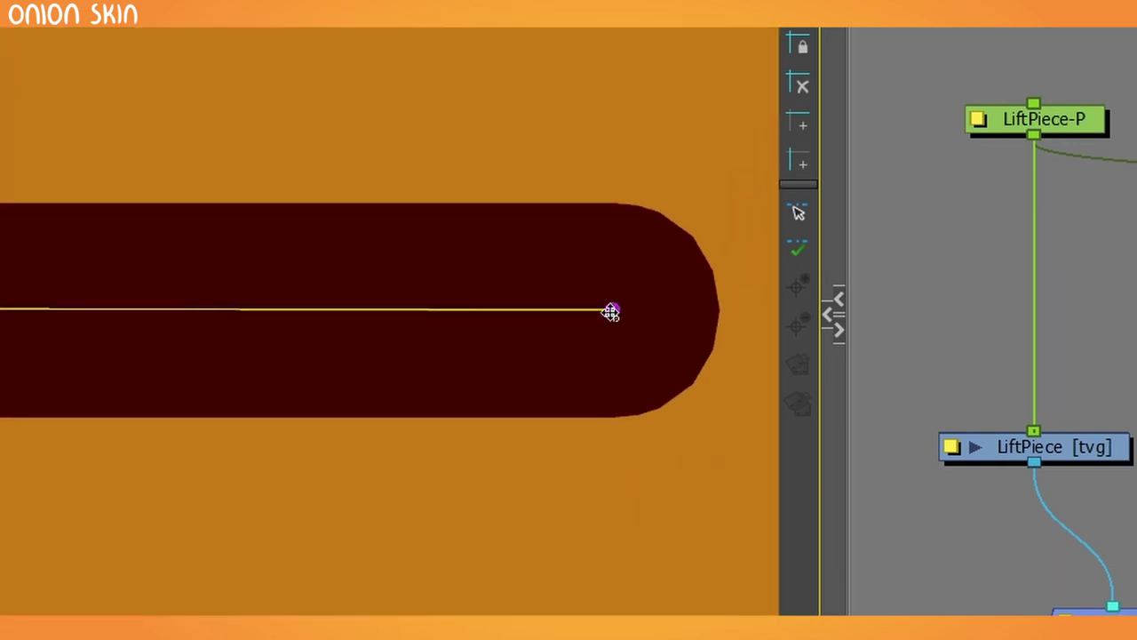
scroll(613, 311, "down", 5)
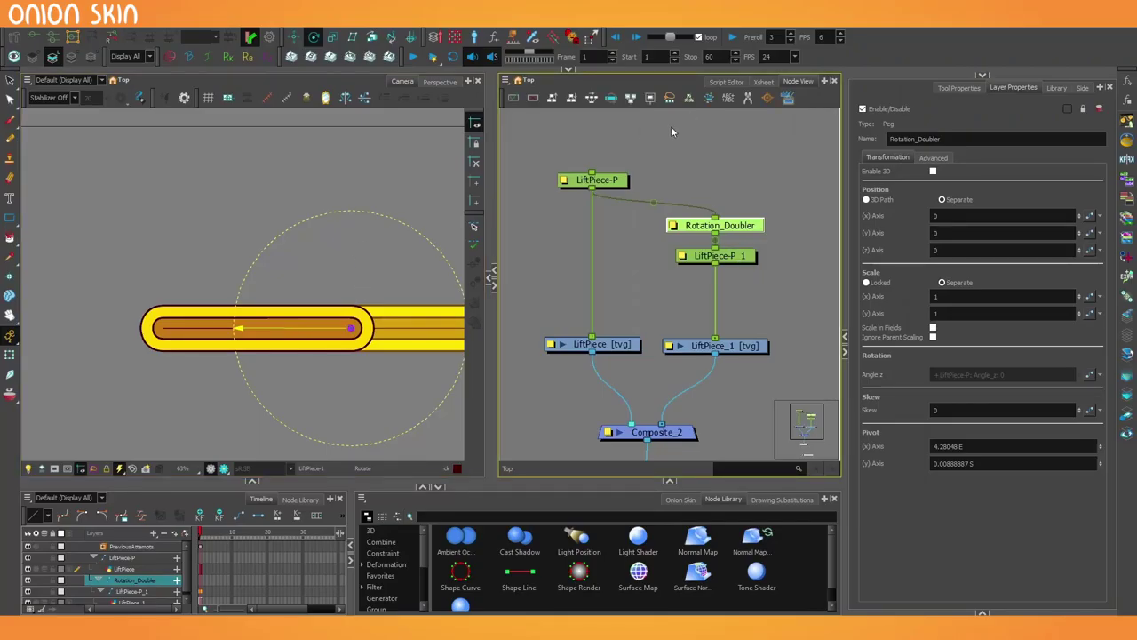
Step: Test-rotate LiftPiece-P to check the arms' joint with the moved Rotation_Doubler pivot, and restore its angle
scroll(246, 270, "down", 2)
left_click_drag(343, 399, 343, 222)
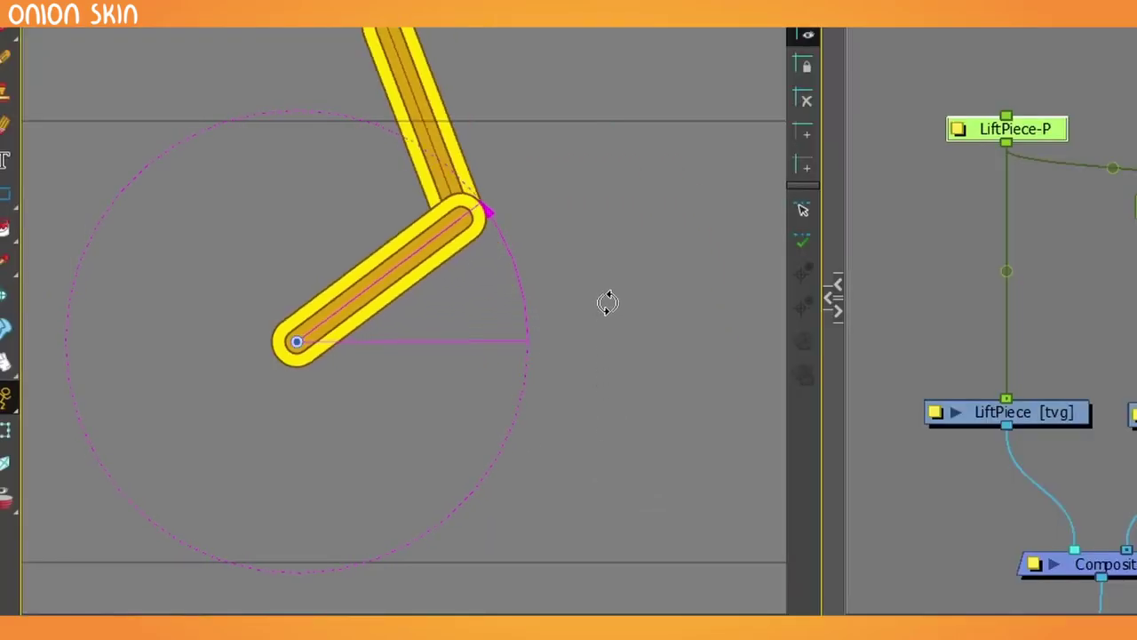
left_click_drag(573, 202, 586, 508)
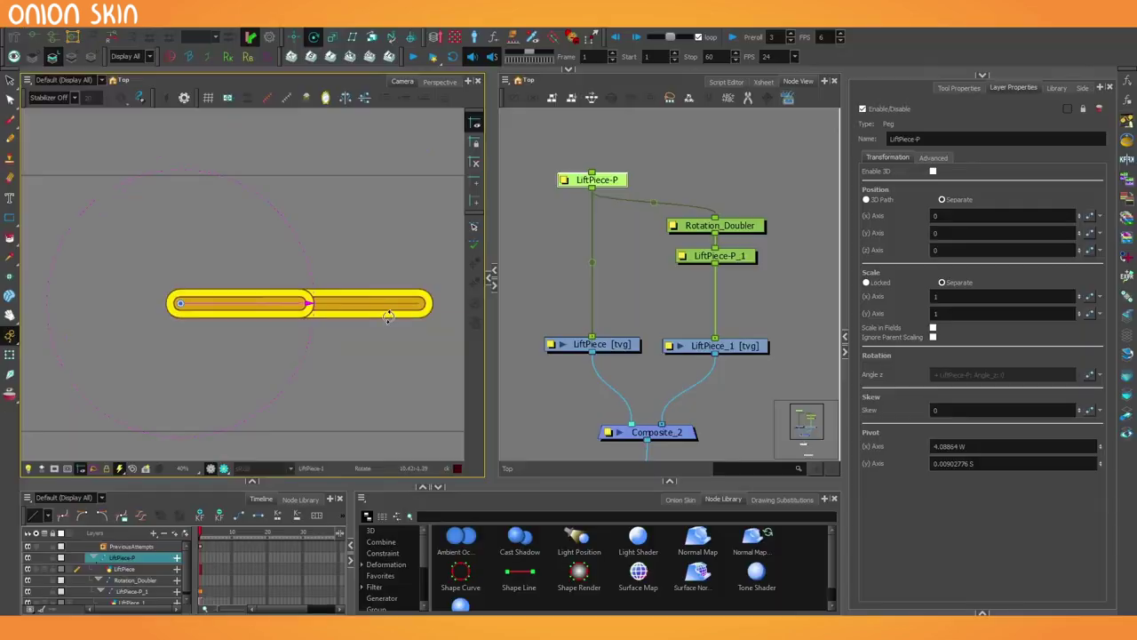
Step: Move the LiftPiece-P_1 node slightly away from Rotation_Doubler and set its x-axis scale to -1
left_click_drag(700, 257, 700, 268)
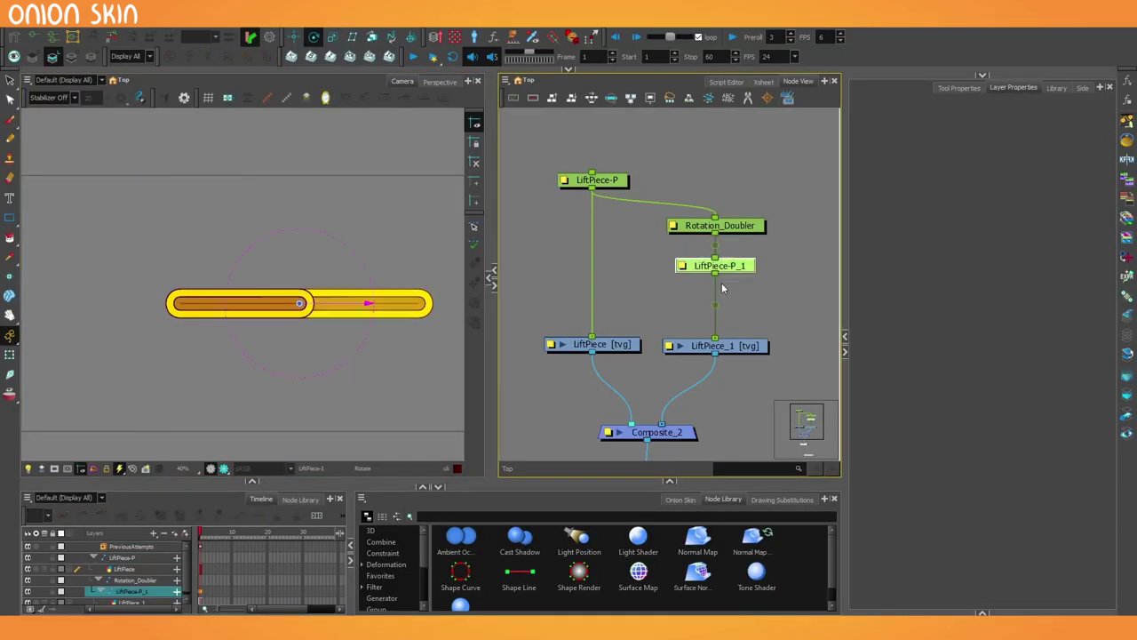
key("shift+t")
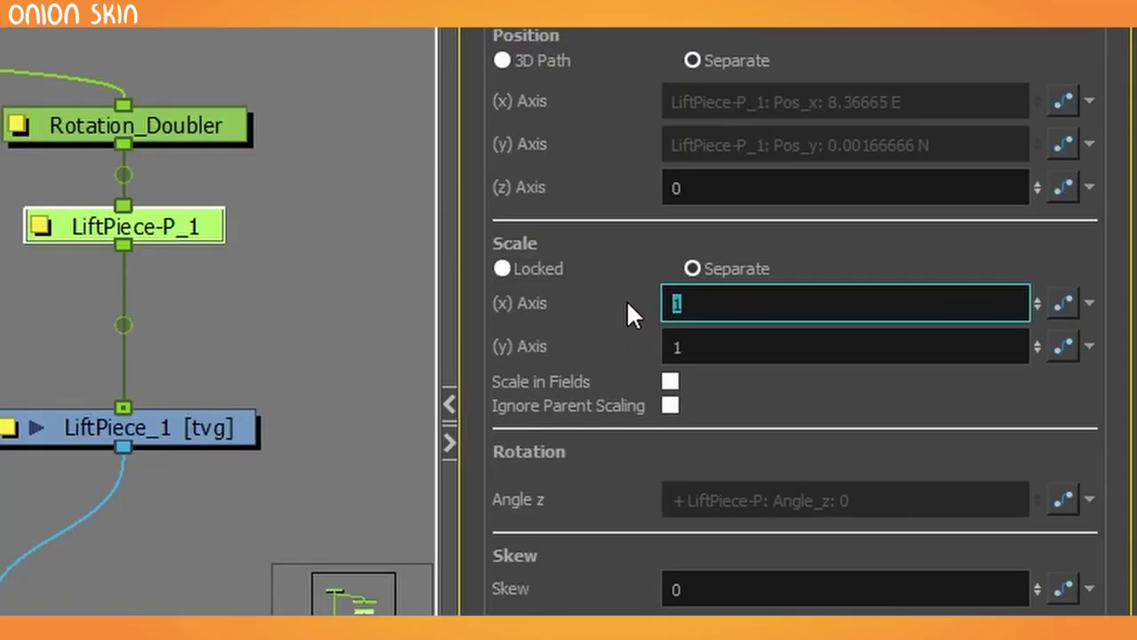
type("-1")
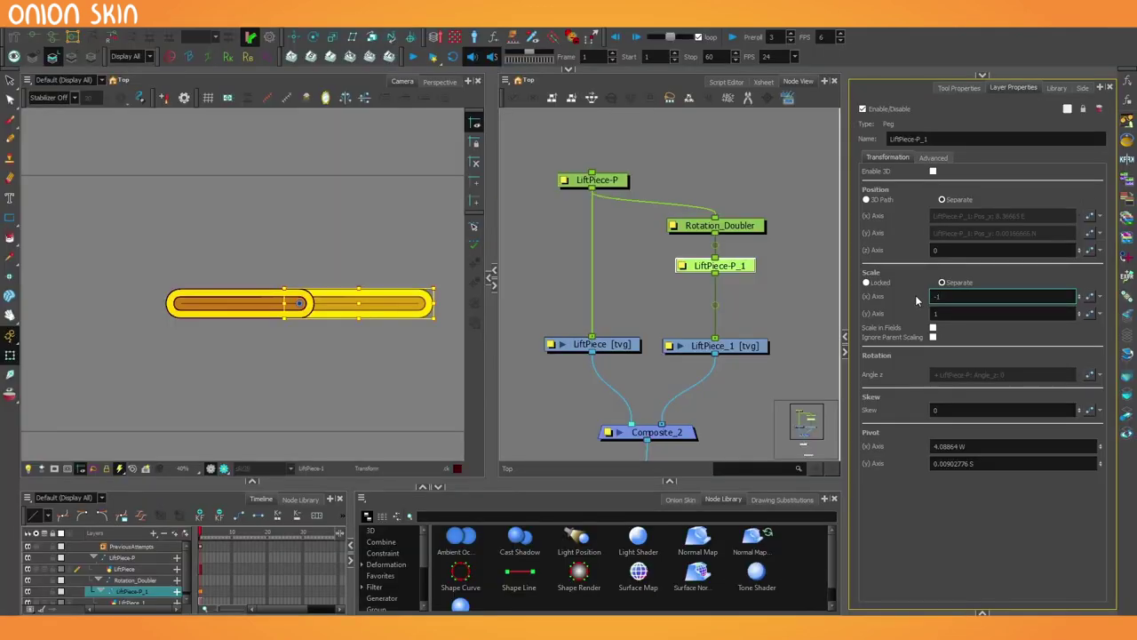
key("Return")
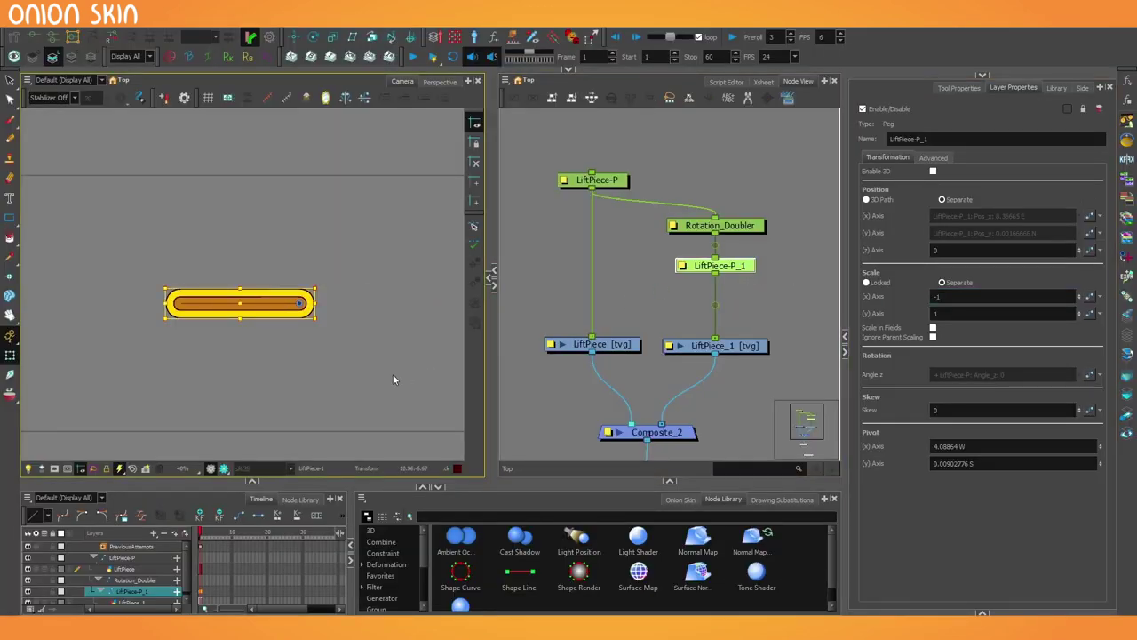
Step: Undo the x-axis scale change on LiftPiece-P_1 and flip the peg horizontally with the Transform tool instead
key("ctrl+z")
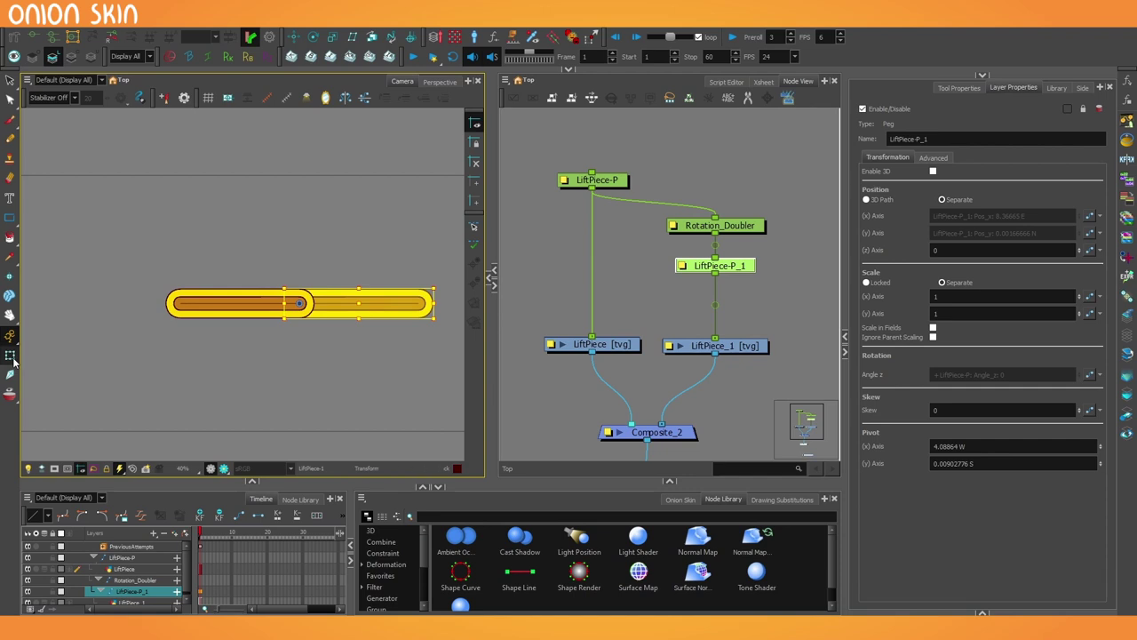
left_click(960, 87)
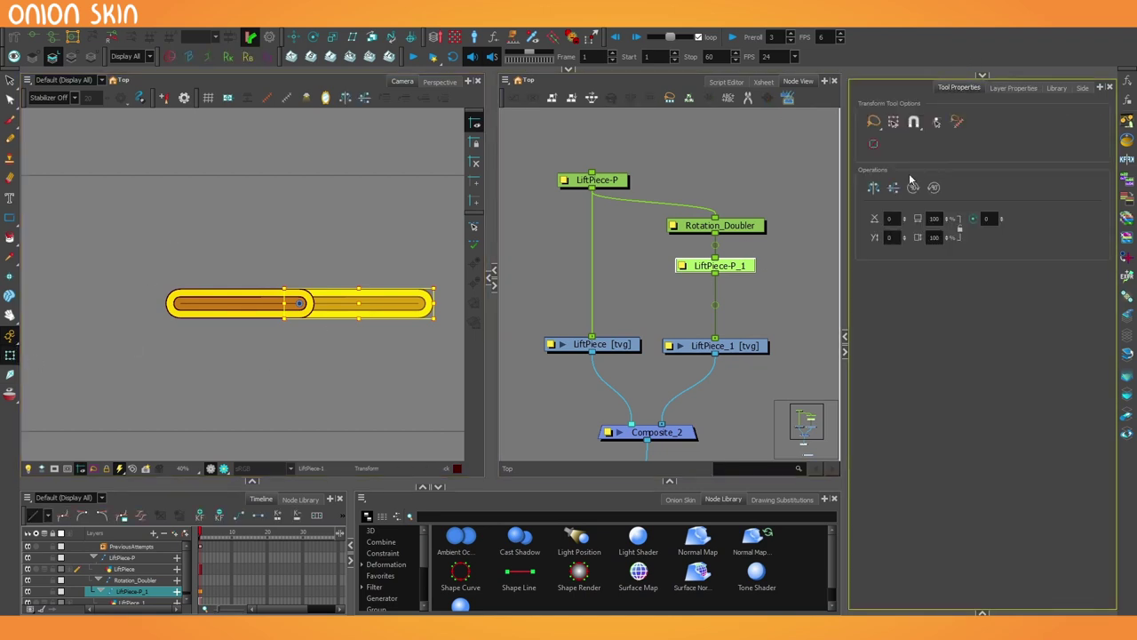
left_click(874, 189)
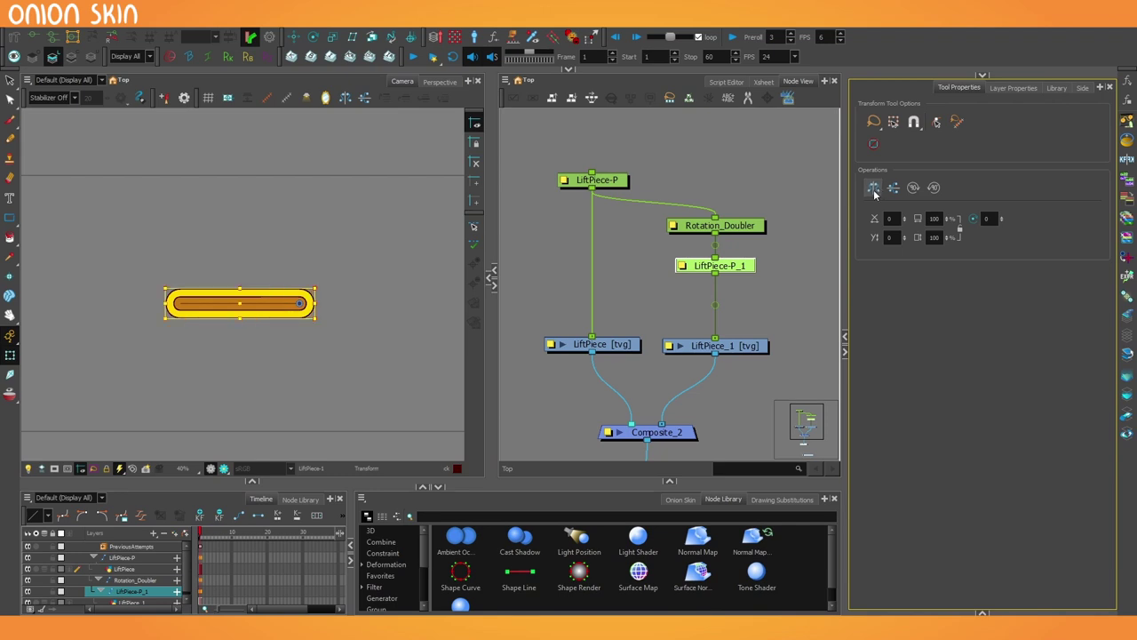
Step: Test-rotate LiftPiece-P to check how the flipped second arm folds, and undo the rotations
left_click(613, 183)
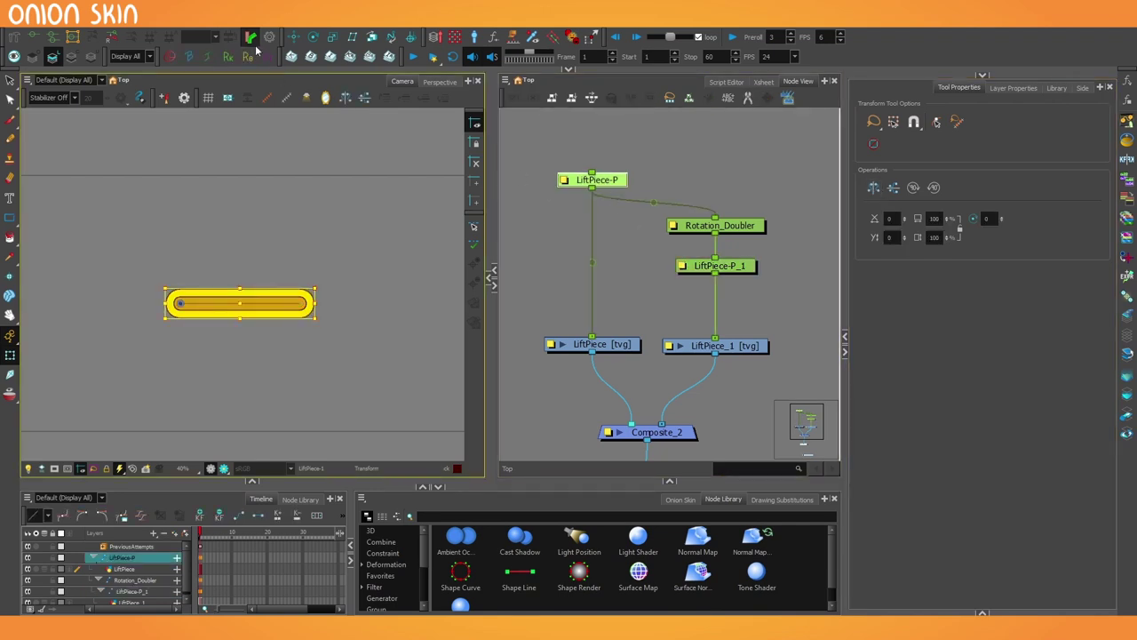
left_click(313, 38)
left_click_drag(346, 363, 210, 229)
scroll(191, 394, "down", 2)
left_click_drag(233, 322, 307, 461)
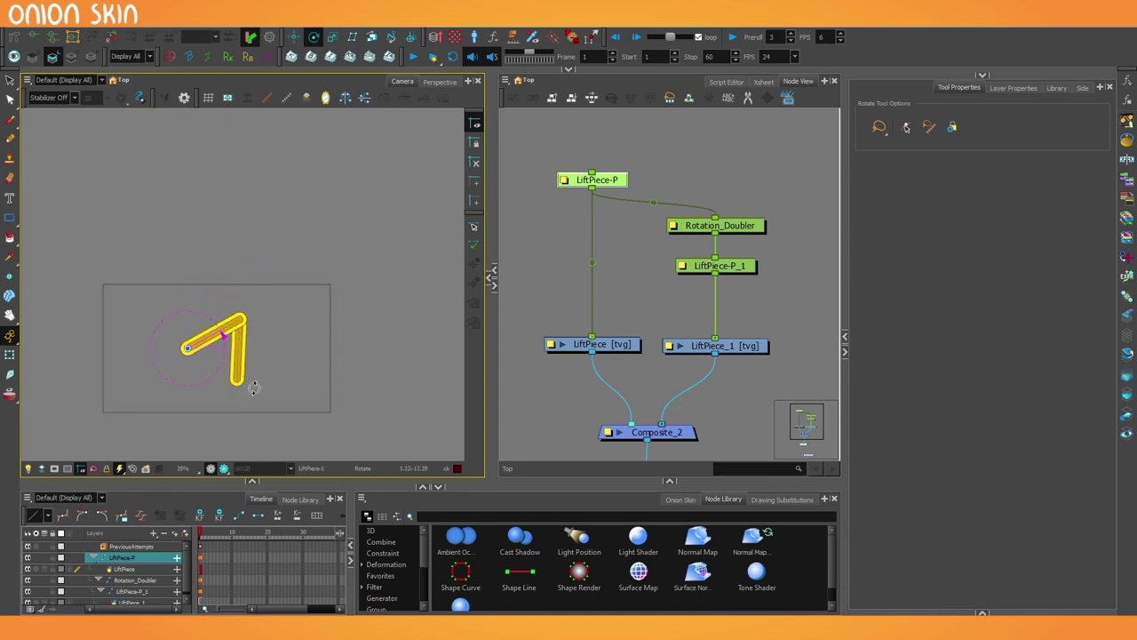
scroll(241, 449, "up", 2)
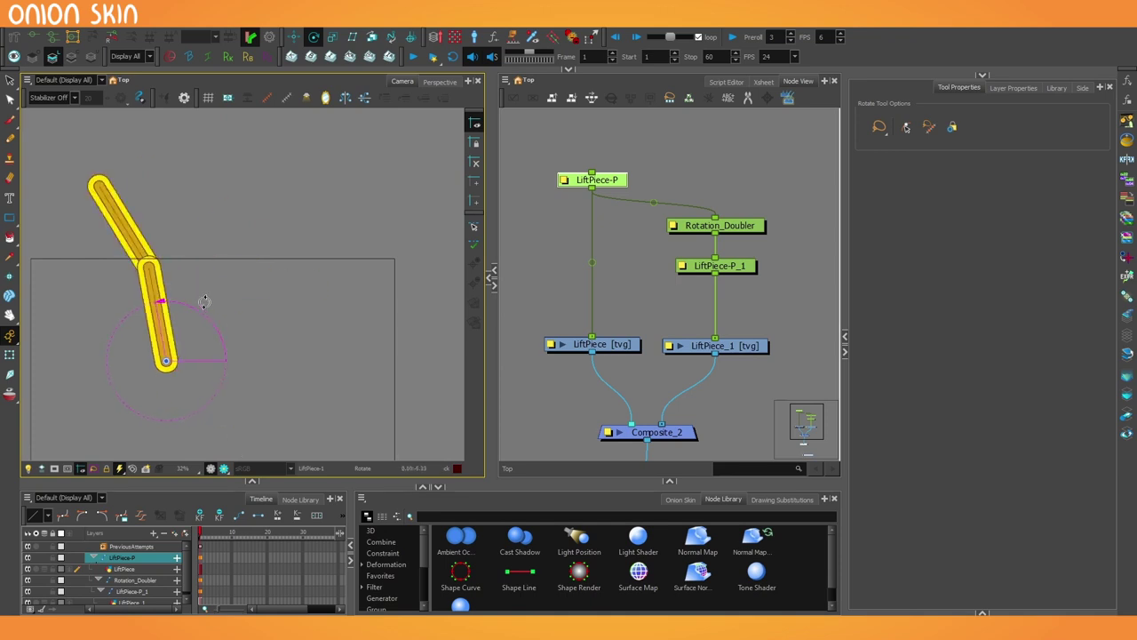
key("shift+t")
key("ctrl+z")
key("ctrl+z")
key("ctrl+z")
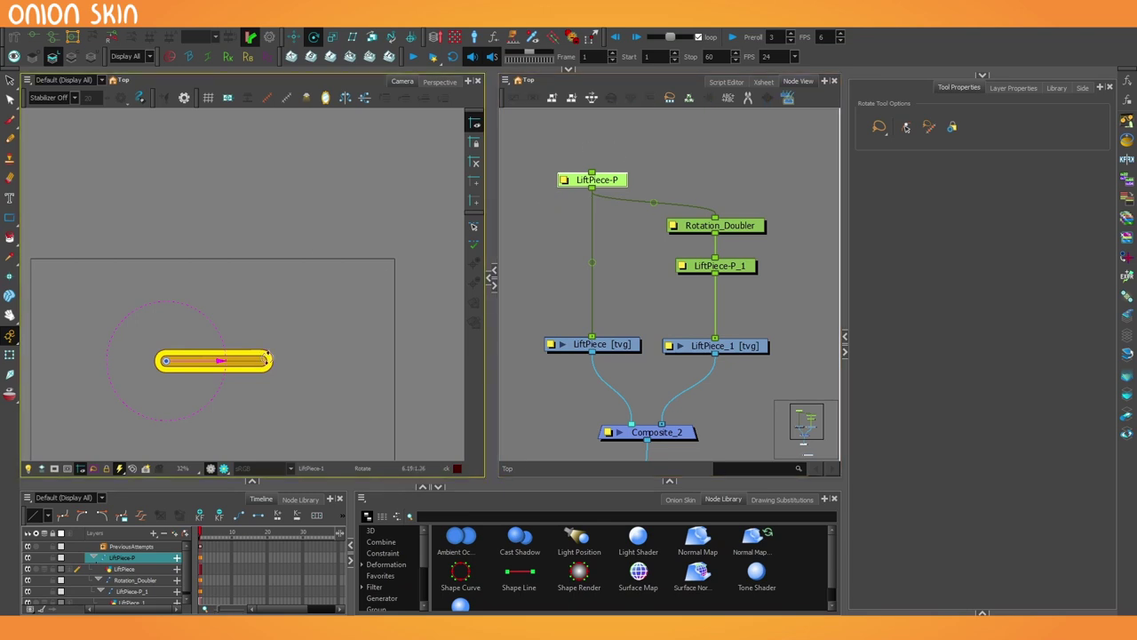
Step: Flip LiftPiece-P horizontally with the Transform tool and show its layer properties
left_click(8, 356)
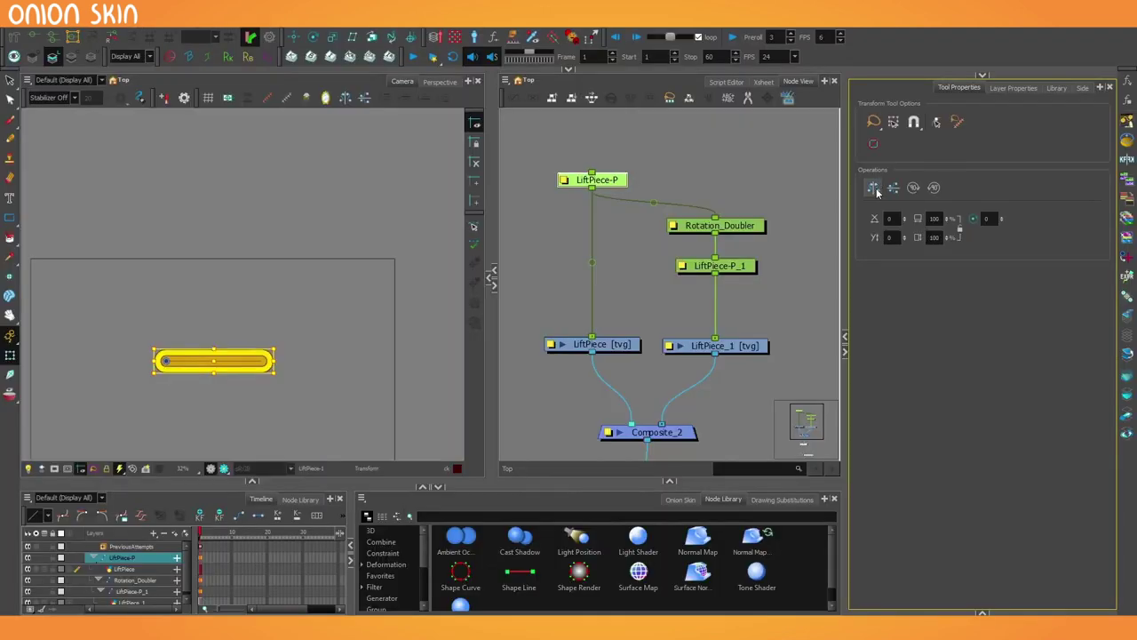
left_click(876, 189)
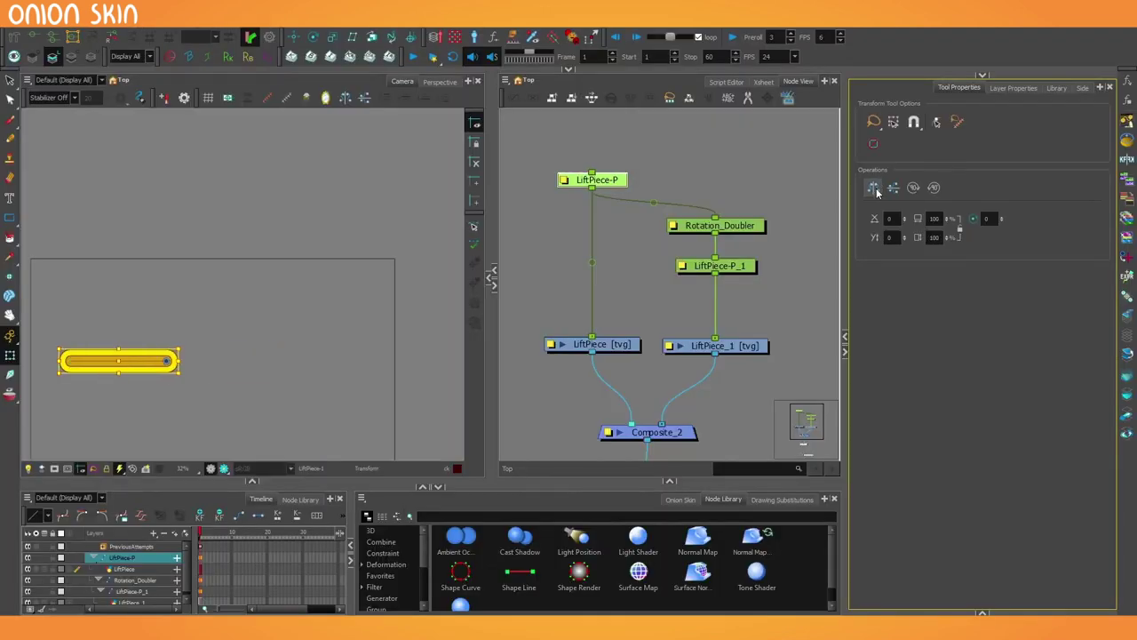
left_click(1014, 88)
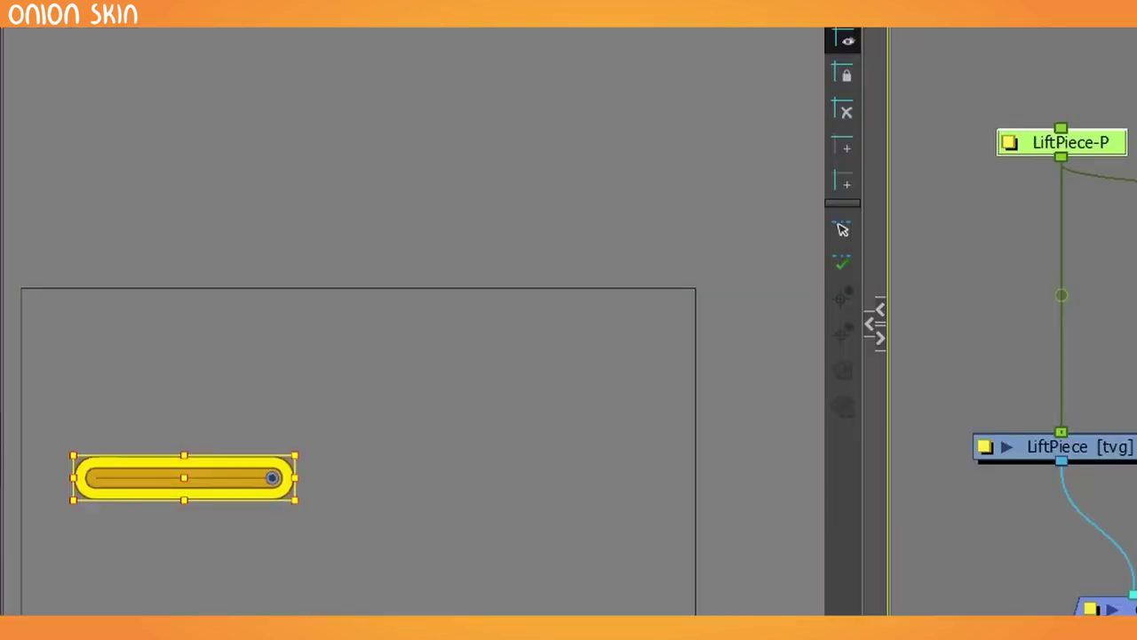
Step: Test-rotate the flipped LiftPiece-P to check that both arms fold open, and return them to flat
key("alt+3")
left_click_drag(433, 344, 487, 324)
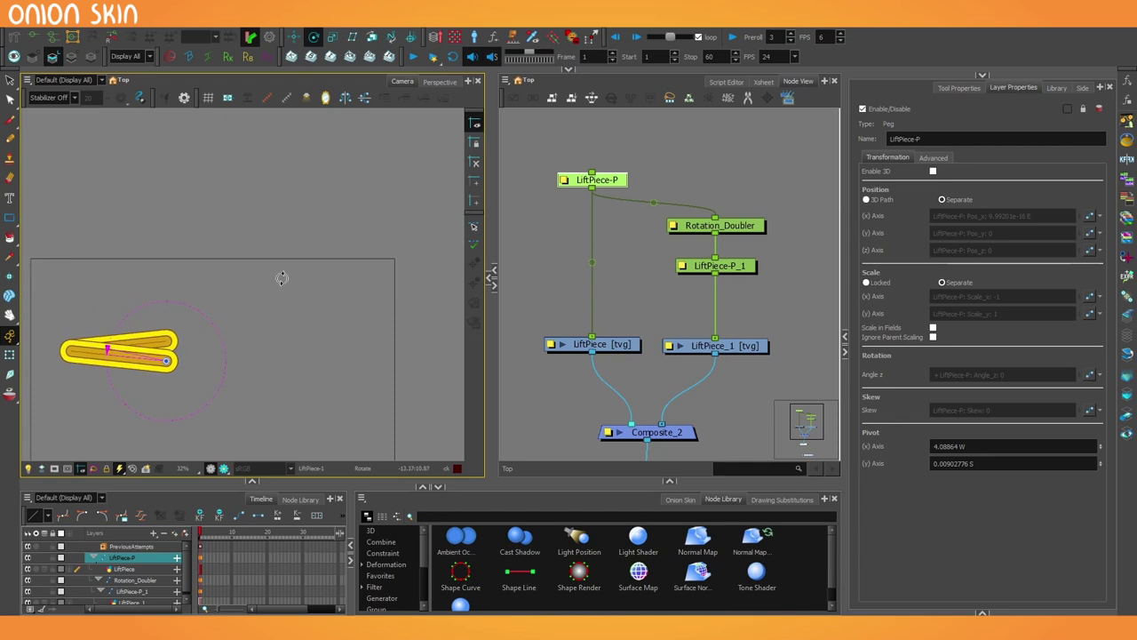
left_click_drag(282, 278, 203, 213)
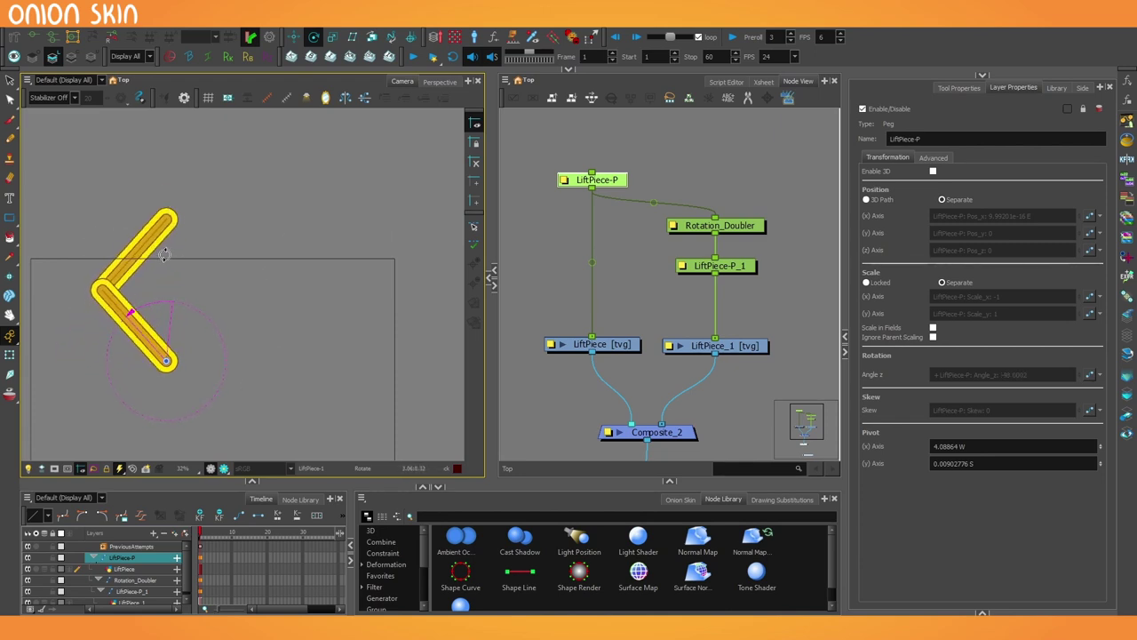
left_click_drag(271, 278, 287, 257)
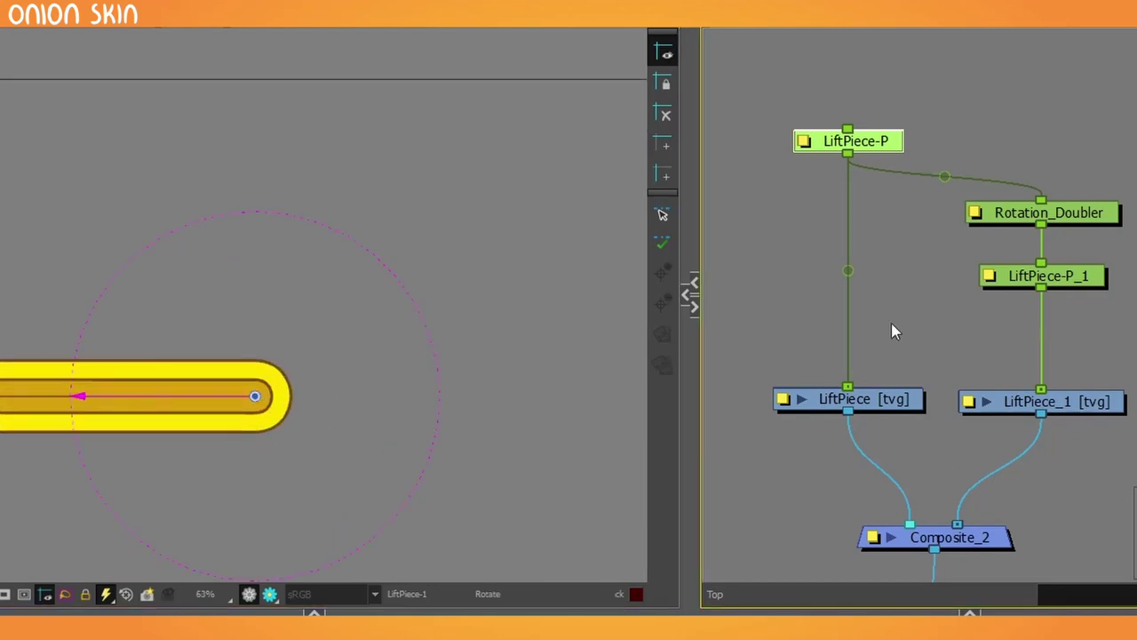
Step: Rotate LiftPiece-P until the two arms stand open in a V shape
scroll(893, 324, "down", 3)
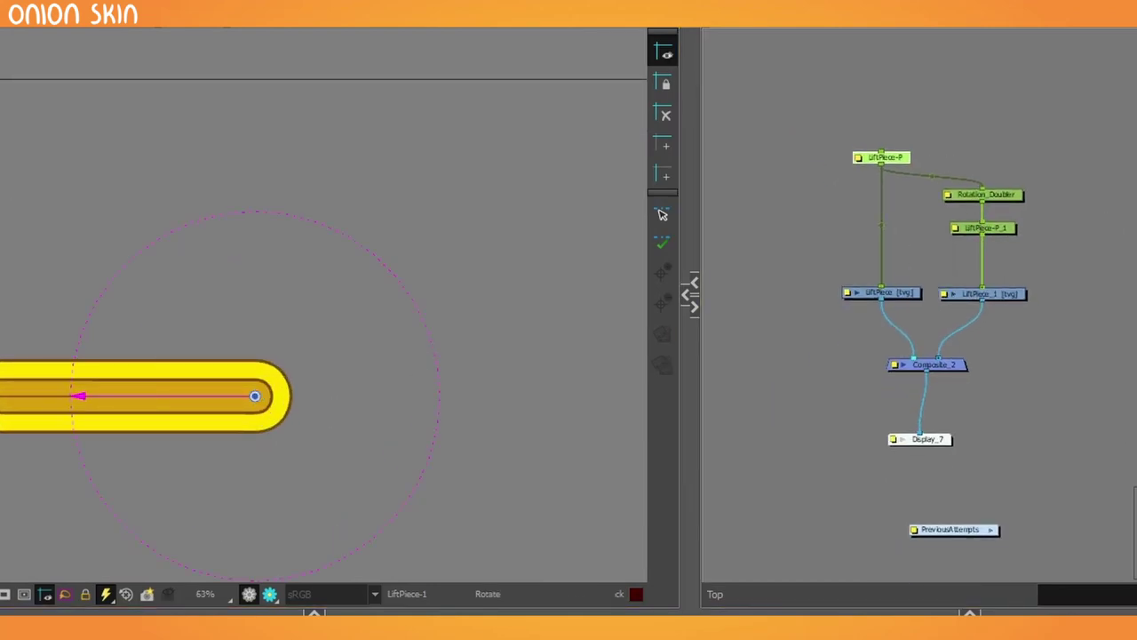
scroll(425, 345, "down", 2)
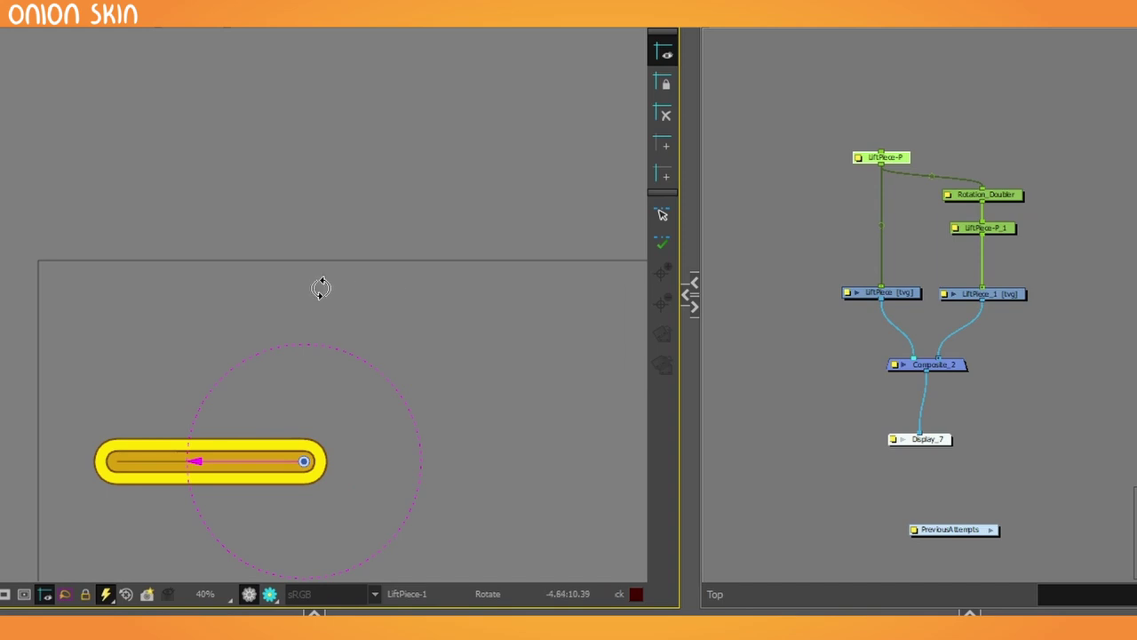
left_click_drag(321, 287, 450, 289)
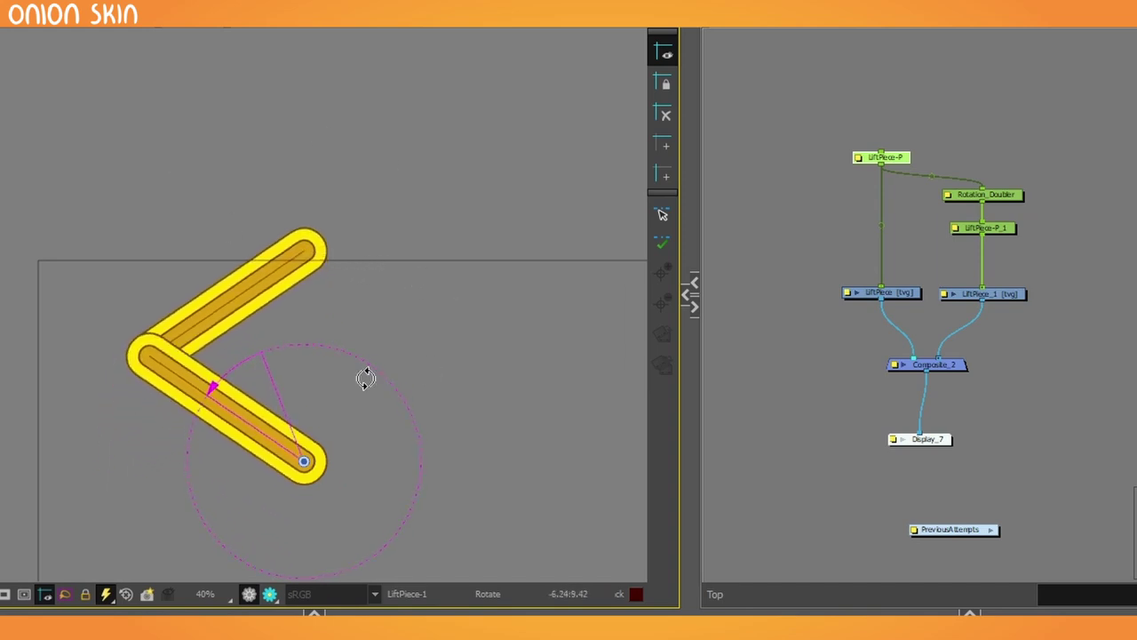
Step: Duplicate the Rotation_Doubler, LiftPiece-P_1 and LiftPiece_1 nodes and place the copies beside the originals
scroll(1094, 276, "up", 2)
left_click_drag(1061, 131, 901, 332)
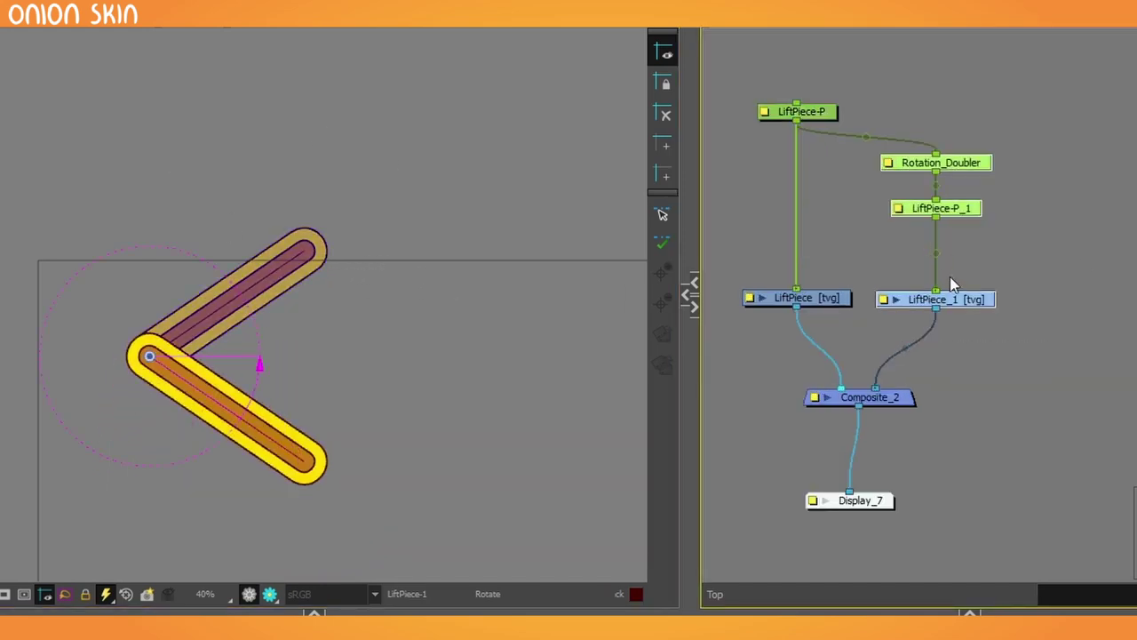
left_click_drag(954, 287, 909, 311)
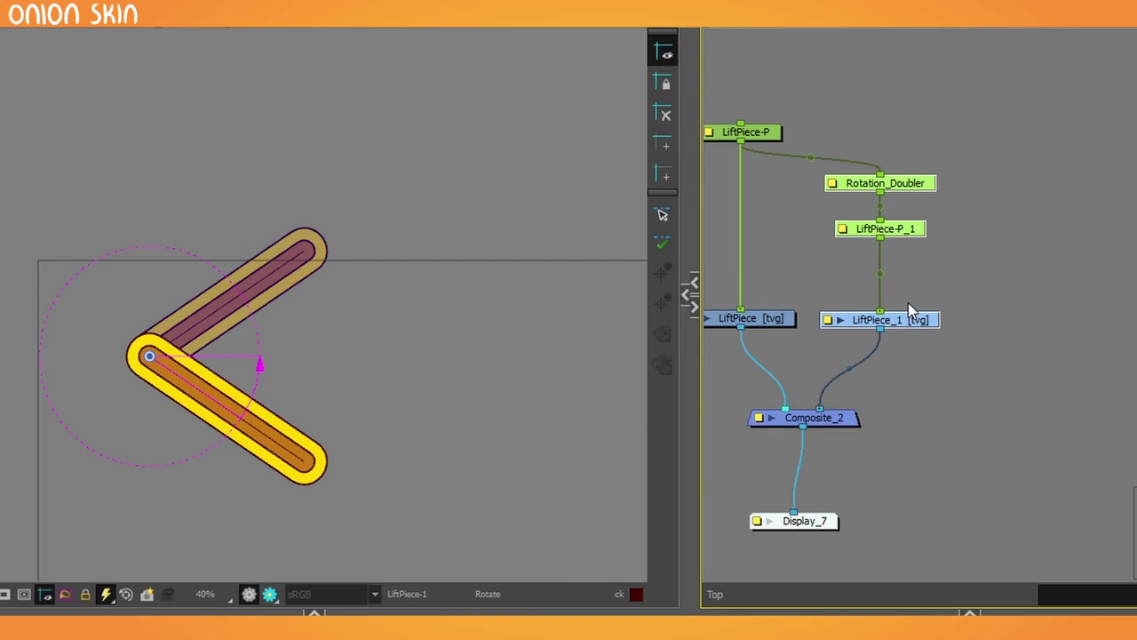
key("ctrl+v")
left_click_drag(1000, 329, 1059, 206)
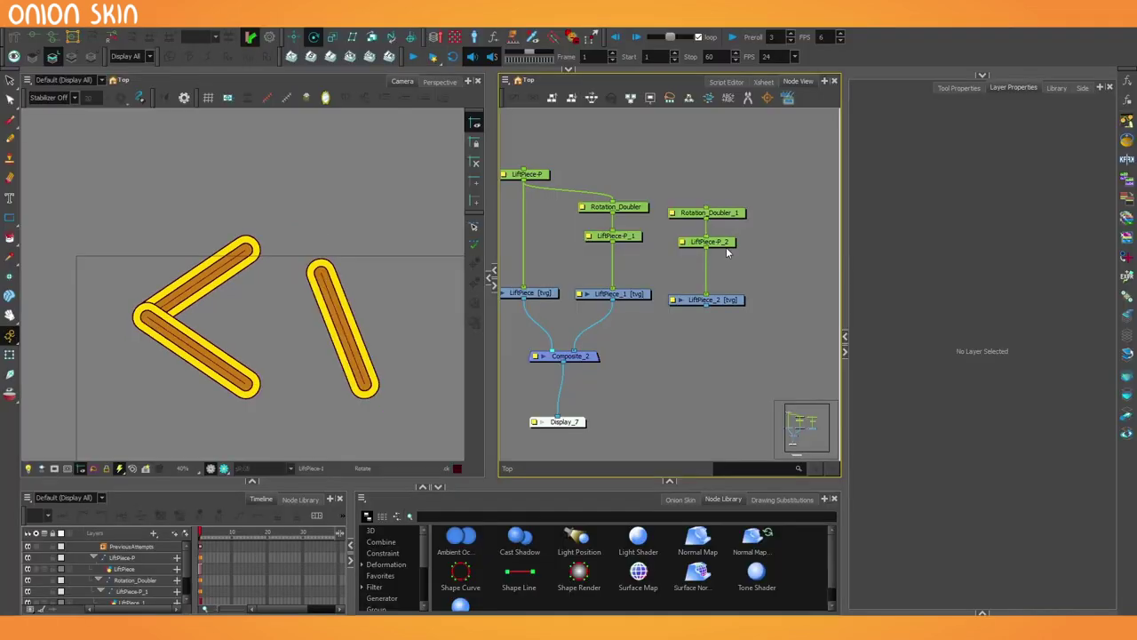
Step: Parent Rotation_Doubler_1 to LiftPiece-P_1 and connect the LiftPiece_2 drawing to Composite_2
left_click(1062, 240)
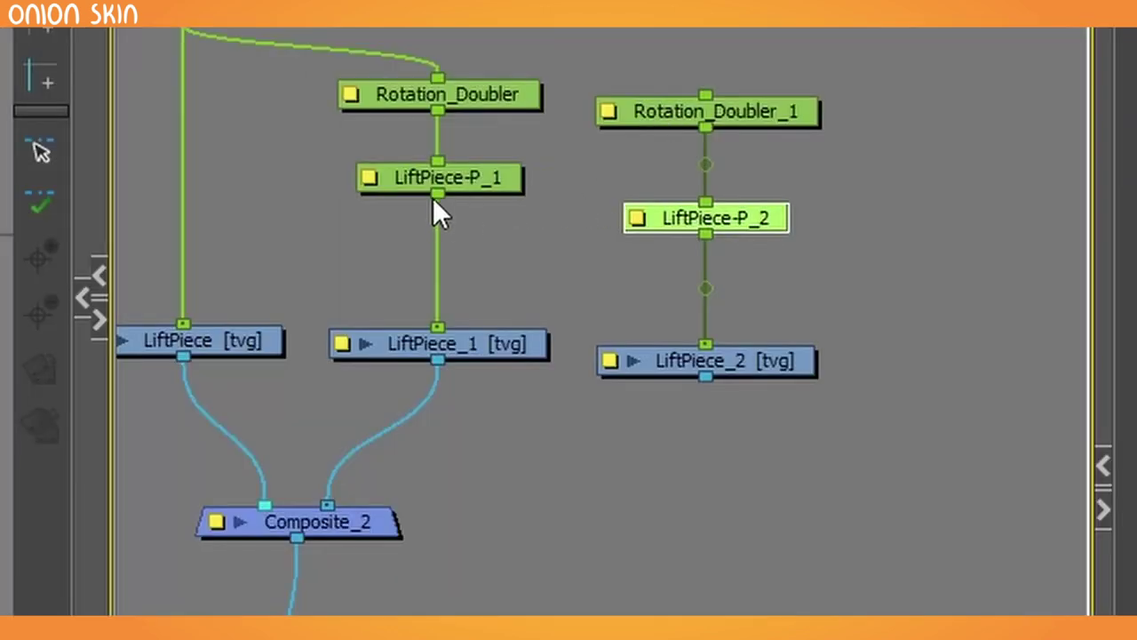
left_click_drag(434, 199, 706, 95)
left_click(702, 397)
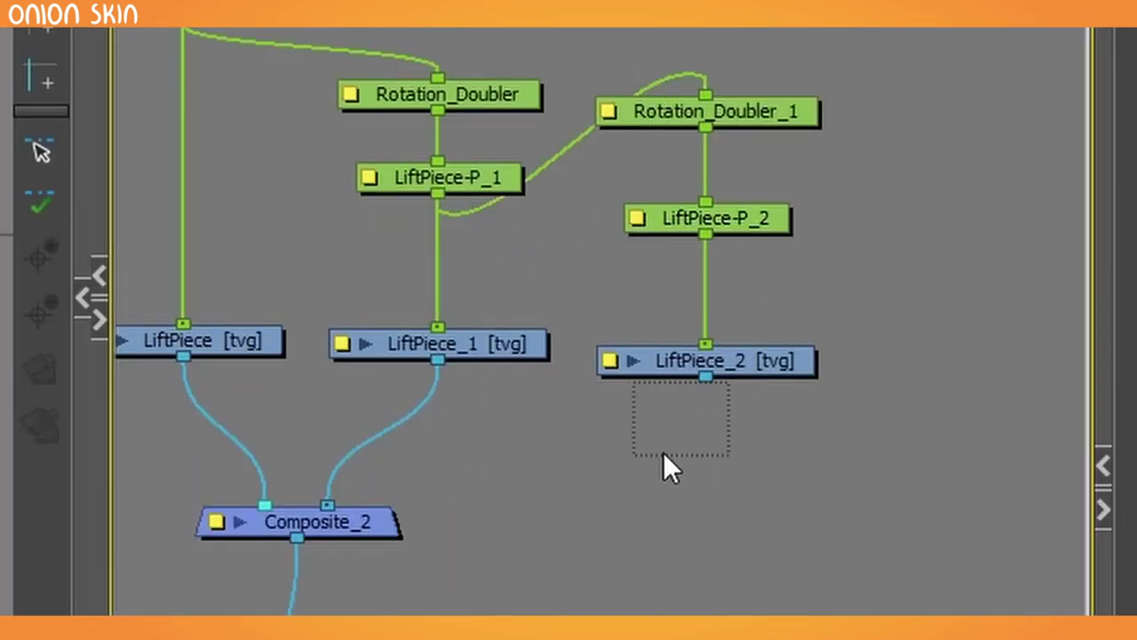
left_click_drag(663, 451, 667, 447)
left_click_drag(468, 471, 362, 523)
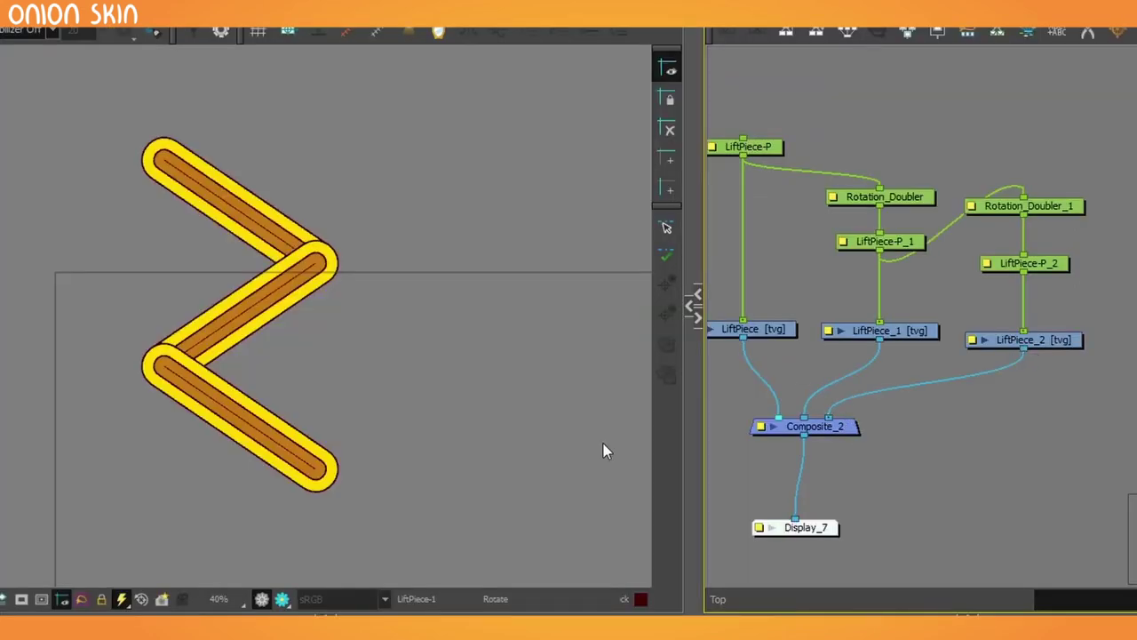
Step: Duplicate the third arm's node chain, parent Rotation_Doubler_2 to LiftPiece-P_2, and connect LiftPiece_3 to Composite_2
left_click_drag(1082, 266, 1012, 287)
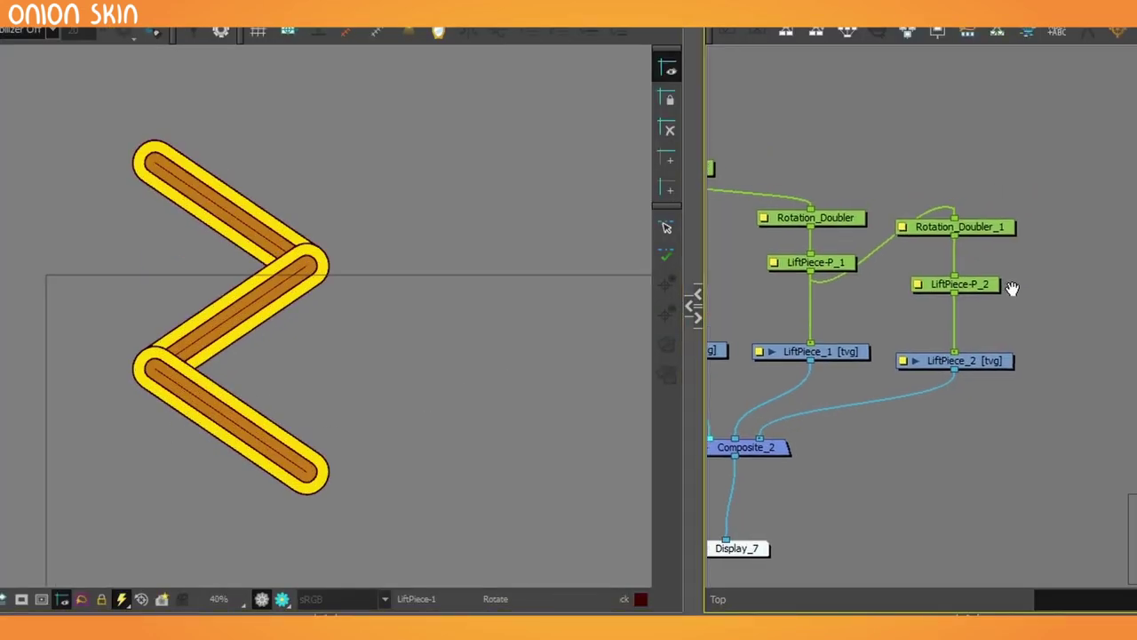
left_click_drag(1099, 207, 954, 377)
key("ctrl+c")
key("ctrl+v")
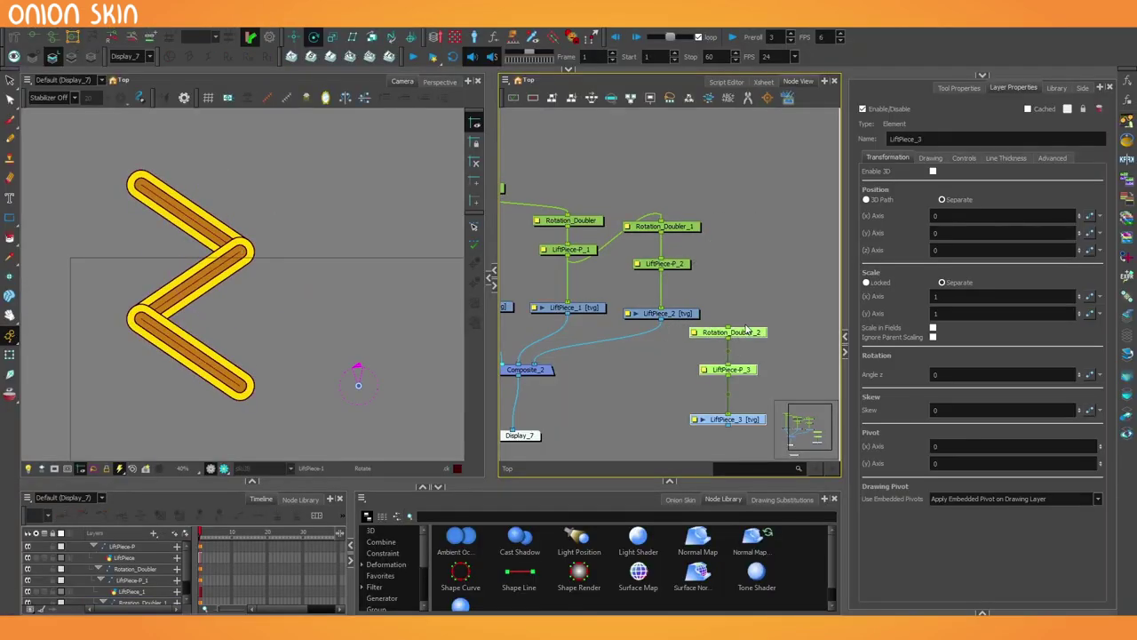
left_click_drag(747, 331, 781, 230)
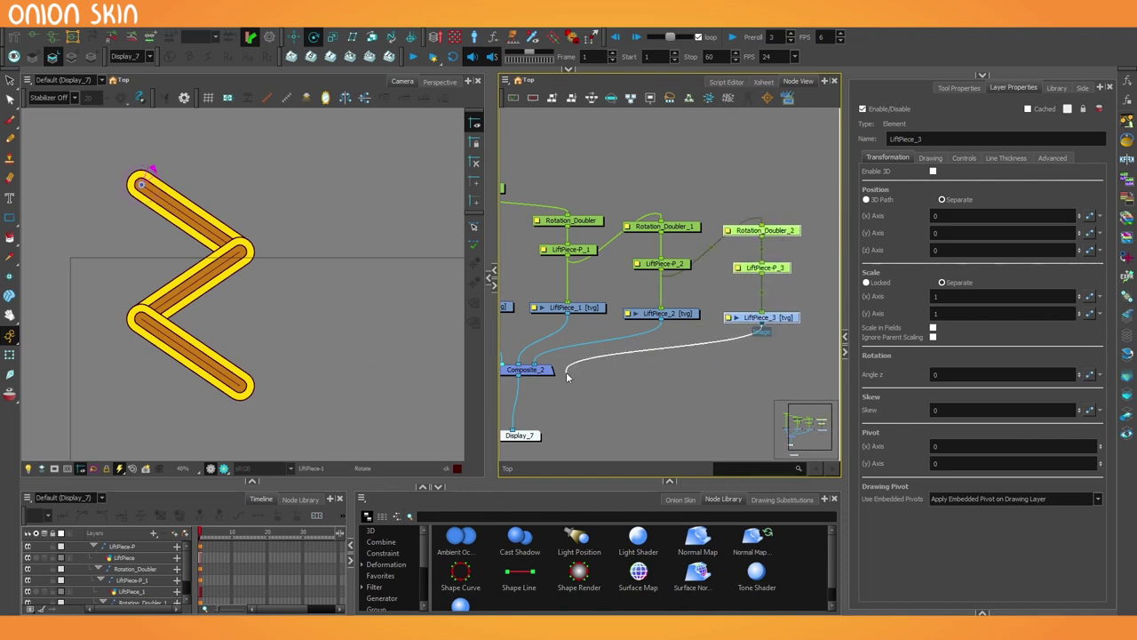
left_click_drag(566, 377, 552, 369)
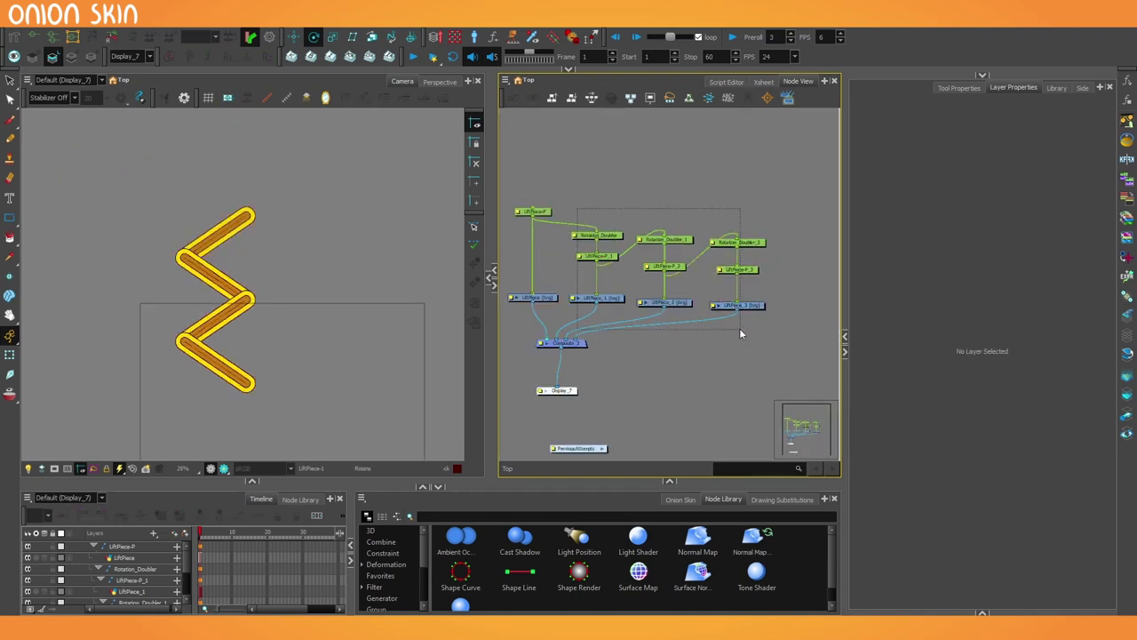
Step: Duplicate the three Rotation_Doubler arm chains together, place them at the end of the row, and parent Rotation_Doubler_5 to LiftPiece-P_3
left_click(739, 328)
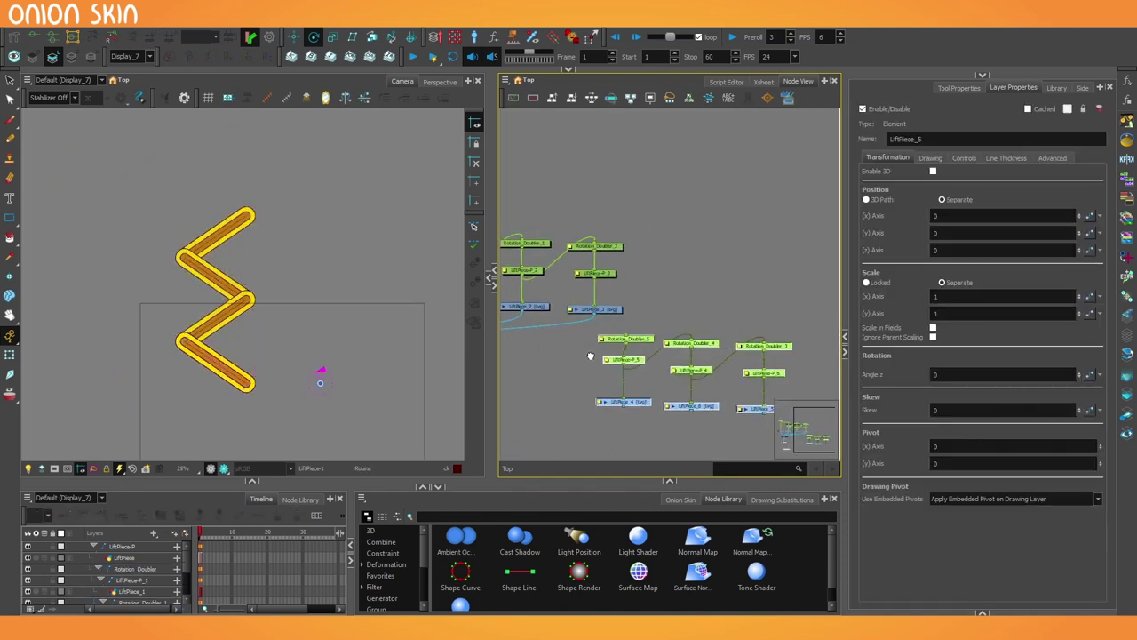
left_click_drag(641, 407, 681, 311)
left_click_drag(494, 210, 343, 213)
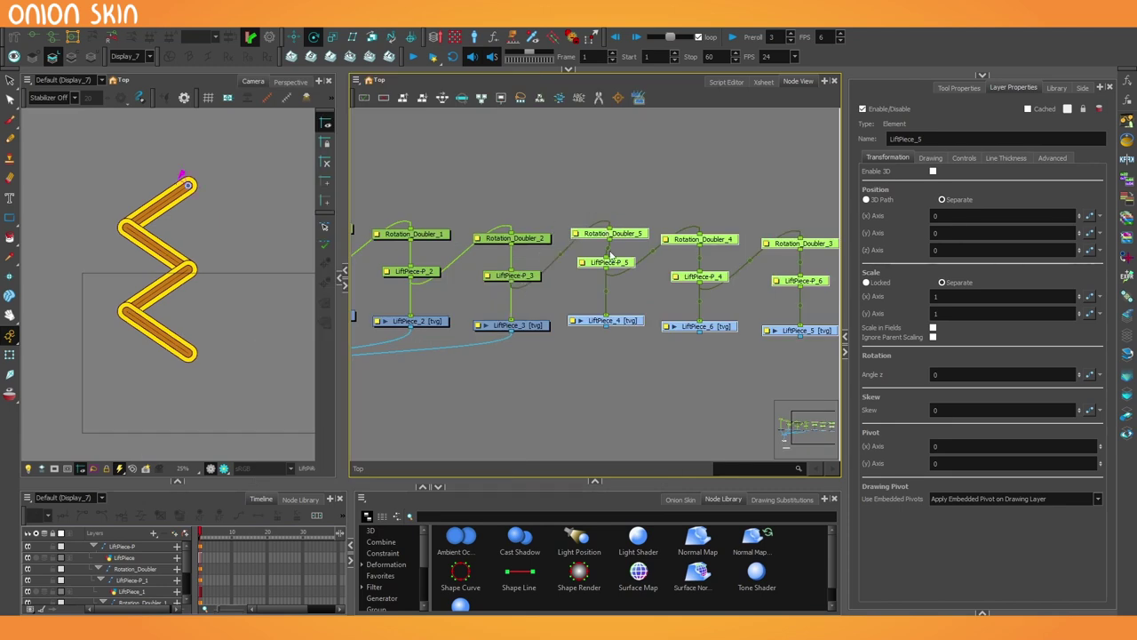
scroll(699, 240, "down", 2)
Step: Connect the LiftPiece_4, LiftPiece_6 and LiftPiece_5 drawings to Composite_2, undoing the misplaced connections
left_click_drag(437, 290, 435, 287)
left_click_drag(781, 248, 435, 285)
left_click_drag(257, 223, 216, 279)
key("ctrl+z")
key("ctrl+z")
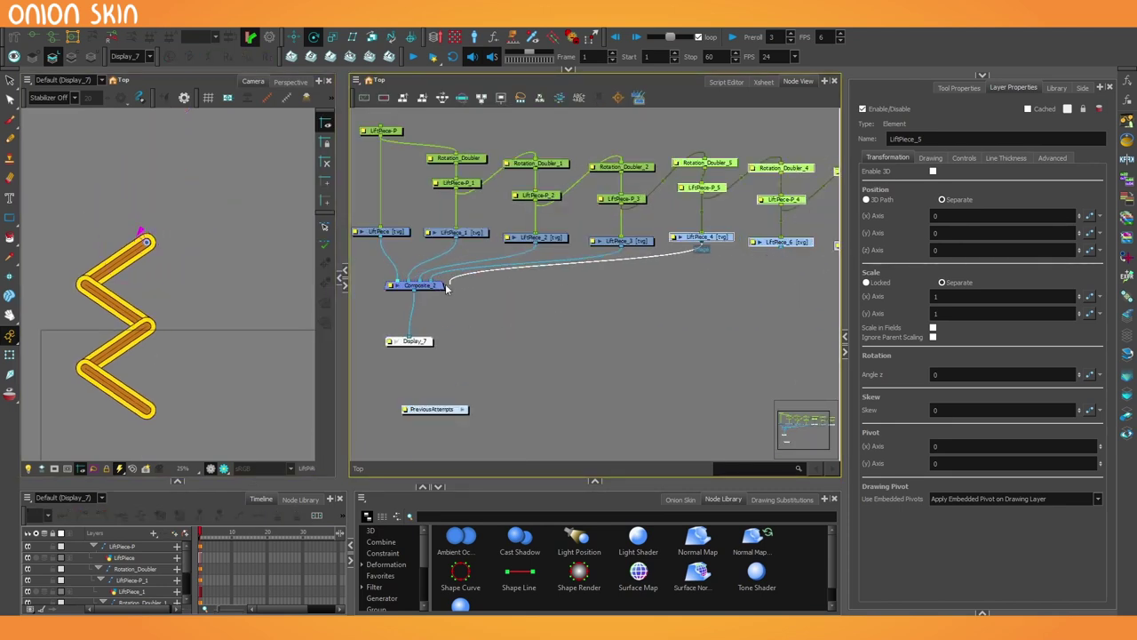
left_click_drag(447, 286, 437, 284)
left_click_drag(755, 293, 667, 317)
left_click_drag(775, 274, 617, 294)
left_click_drag(617, 293, 469, 296)
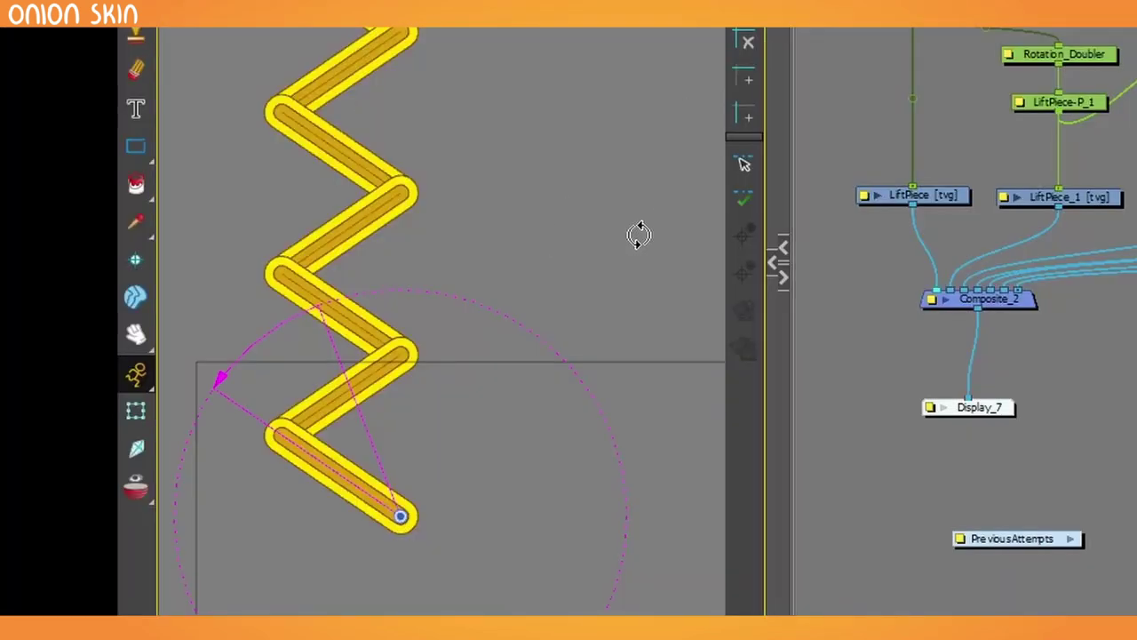
Step: Test-rotate LiftPiece-P to check that the whole seven-arm stack extends and folds together
left_click_drag(639, 234, 587, 554)
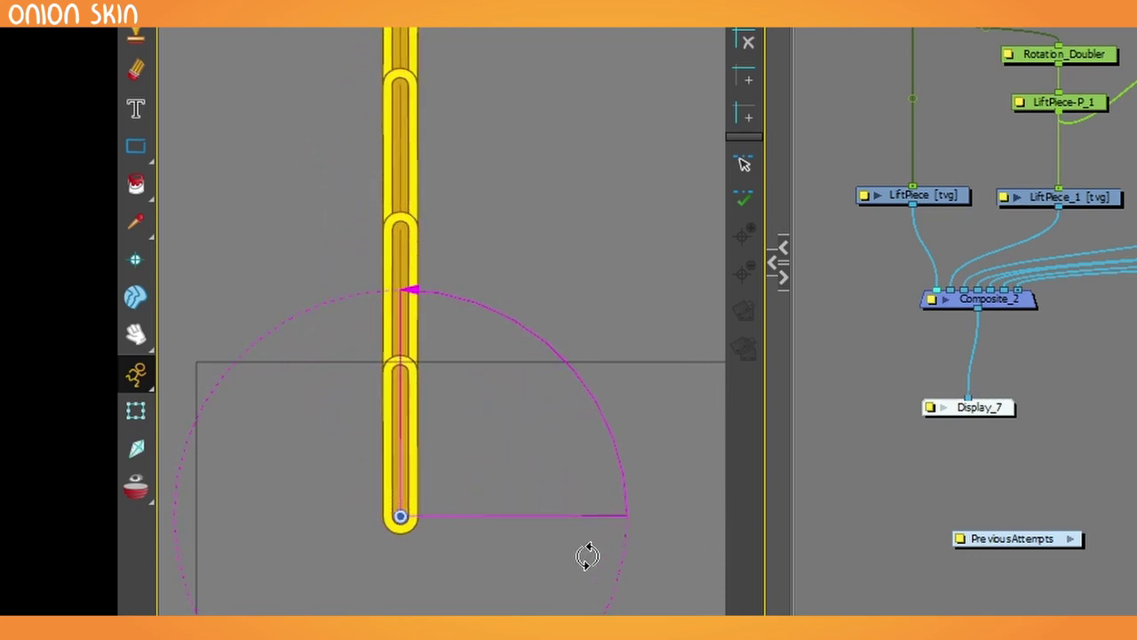
scroll(558, 574, "down", 3)
scroll(558, 574, "up", 1)
Step: Duplicate two linked arm chains and place the copies at the end of the row of arms
left_click_drag(609, 498, 419, 371)
left_click_drag(496, 363, 614, 450)
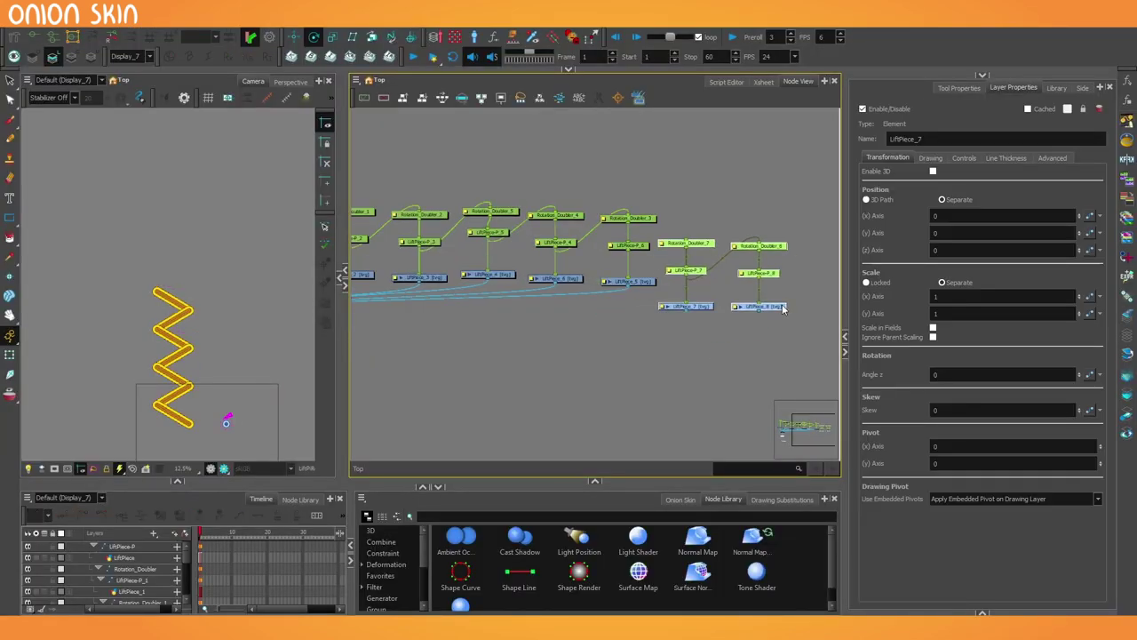
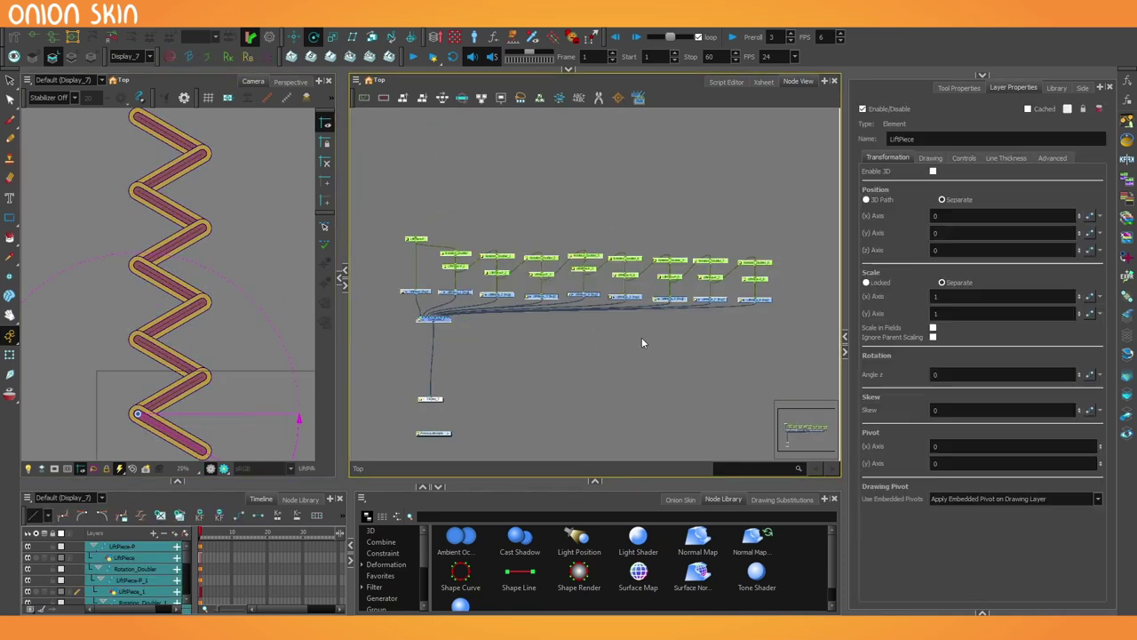
Step: Duplicate the complete nine-arm rig with its composite, place it beside the original, and join both composites in Composite_1
key("ctrl+v")
left_click_drag(676, 434, 589, 403)
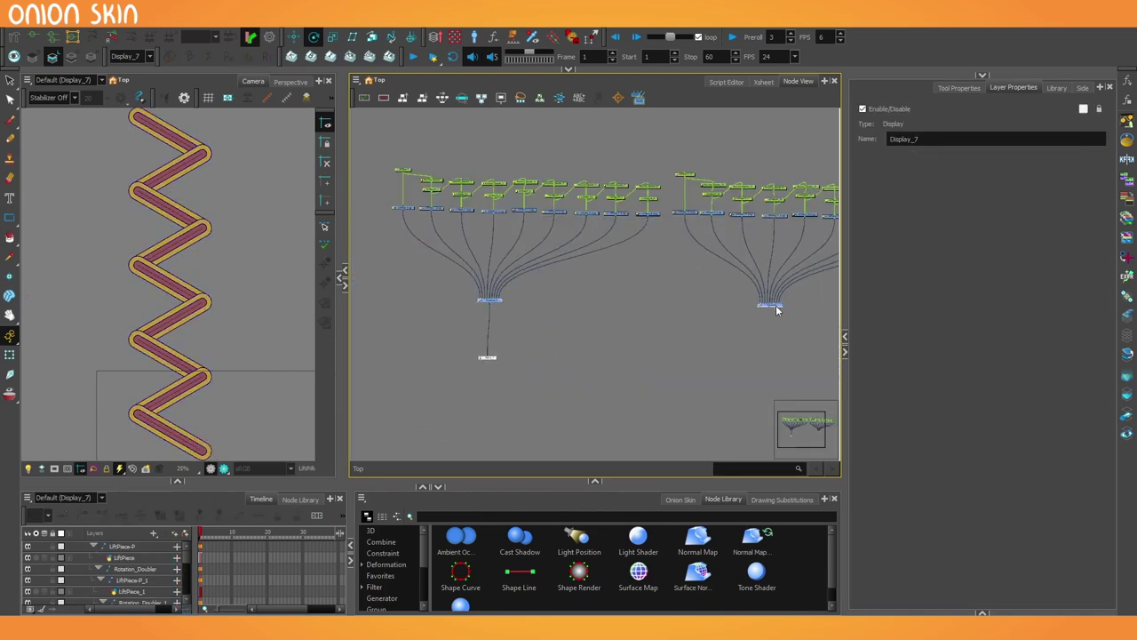
left_click(701, 371)
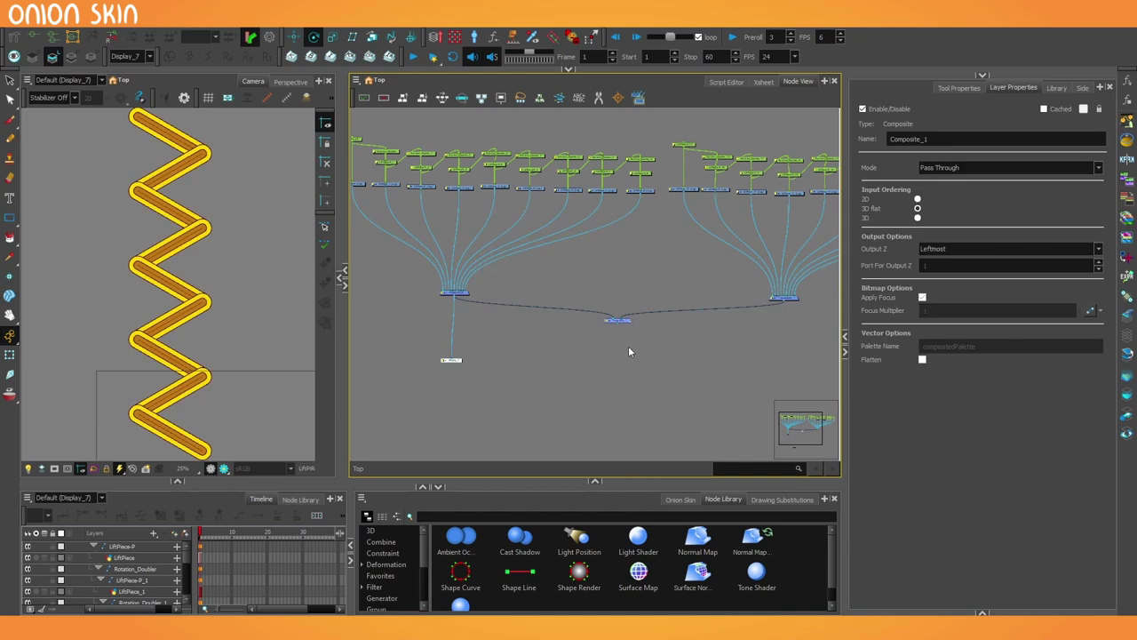
Step: Reconnect Display_7 to the output of Composite_1 and place it below that composite
scroll(614, 316, "up", 2)
left_click_drag(392, 369, 575, 385)
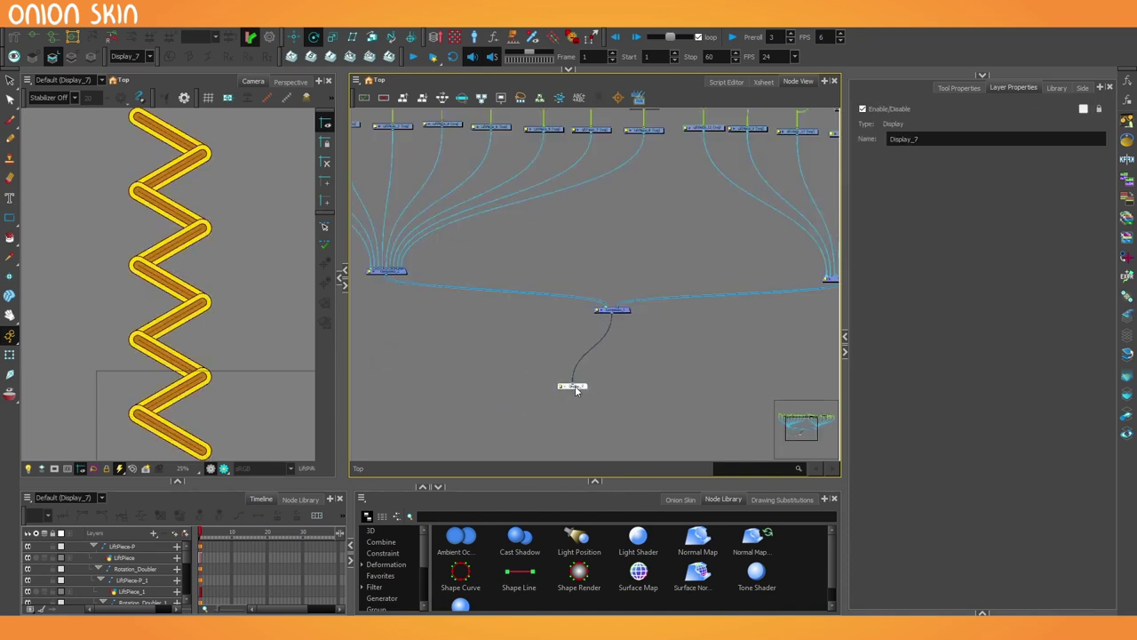
scroll(222, 412, "down", 2)
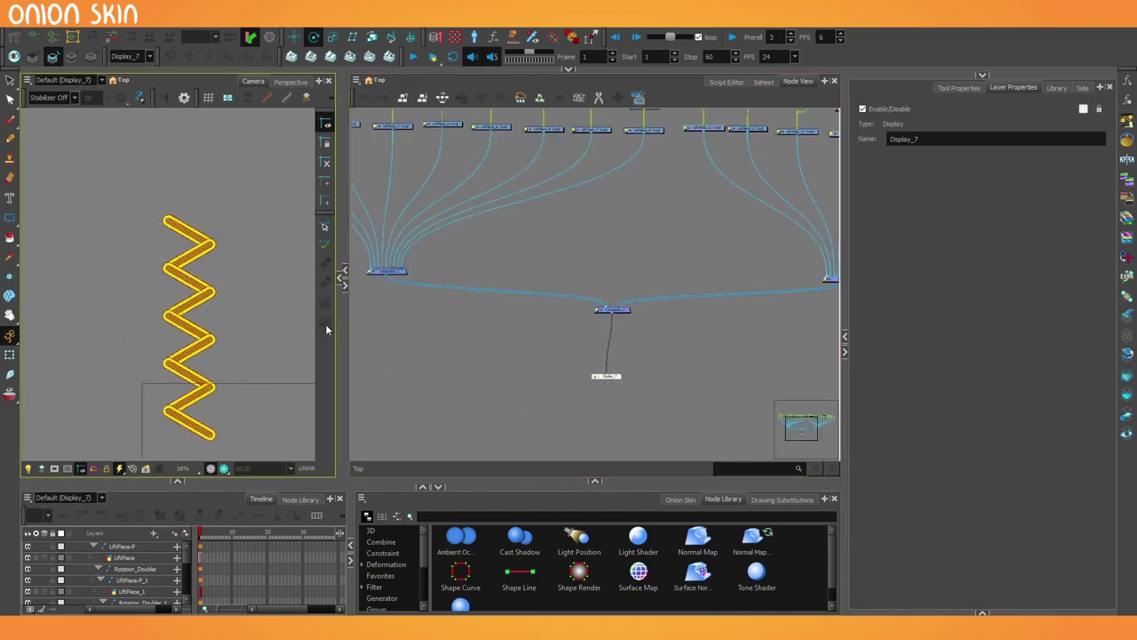
Step: Add a parent peg above LiftPiece-P_17, the root peg of the duplicated rig
scroll(484, 345, "down", 3)
left_click_drag(587, 249, 587, 327)
scroll(613, 263, "up", 5)
left_click_drag(603, 268, 548, 309)
key("ctrl+p")
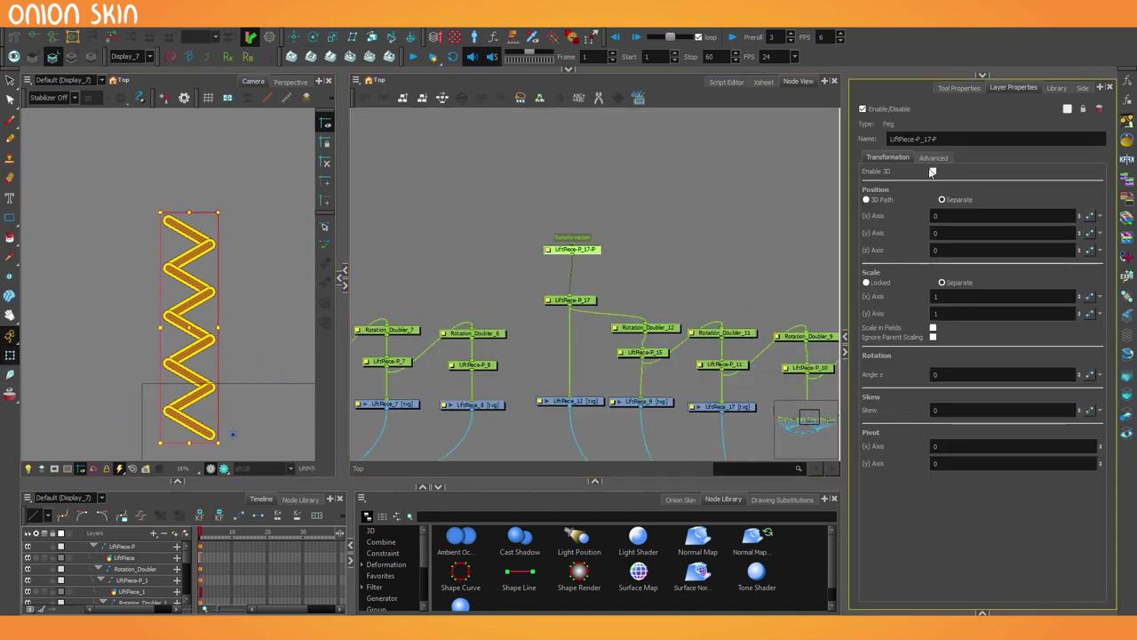
Step: Flip the duplicated arm chain horizontally through its parent peg and move it sideways to cross over the original chain
left_click(958, 88)
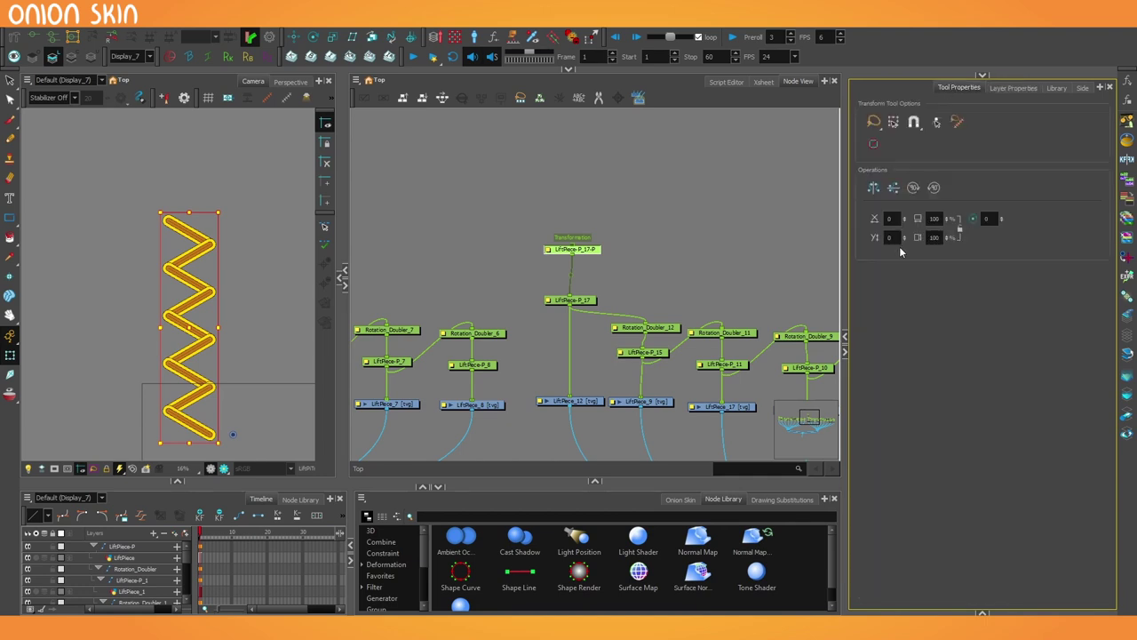
left_click(875, 188)
left_click(295, 38)
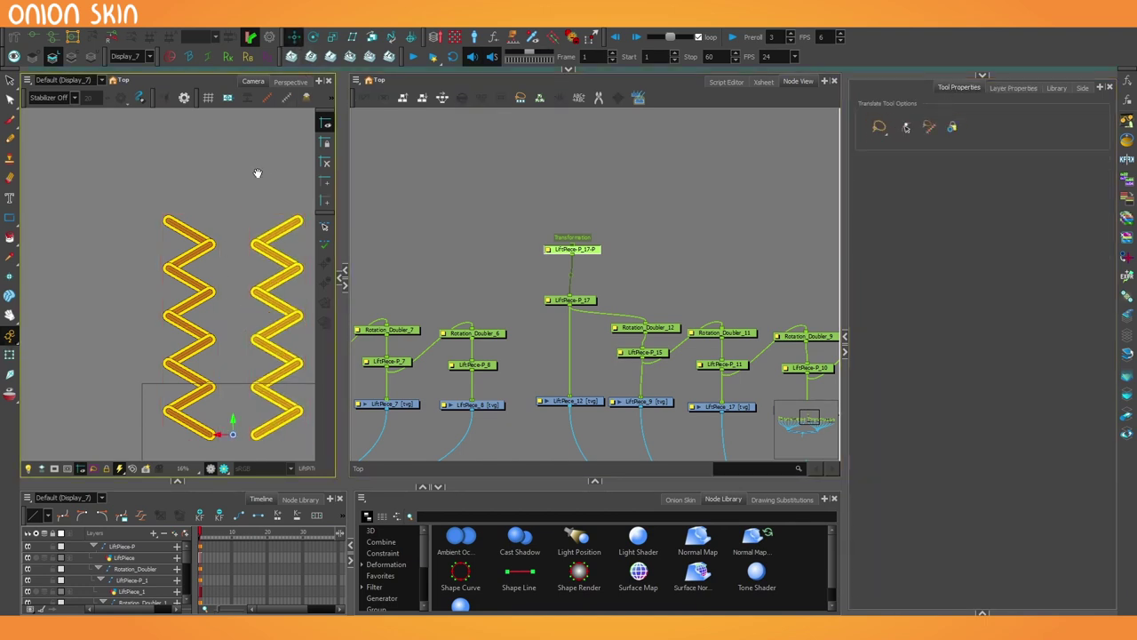
left_click_drag(219, 267, 198, 211)
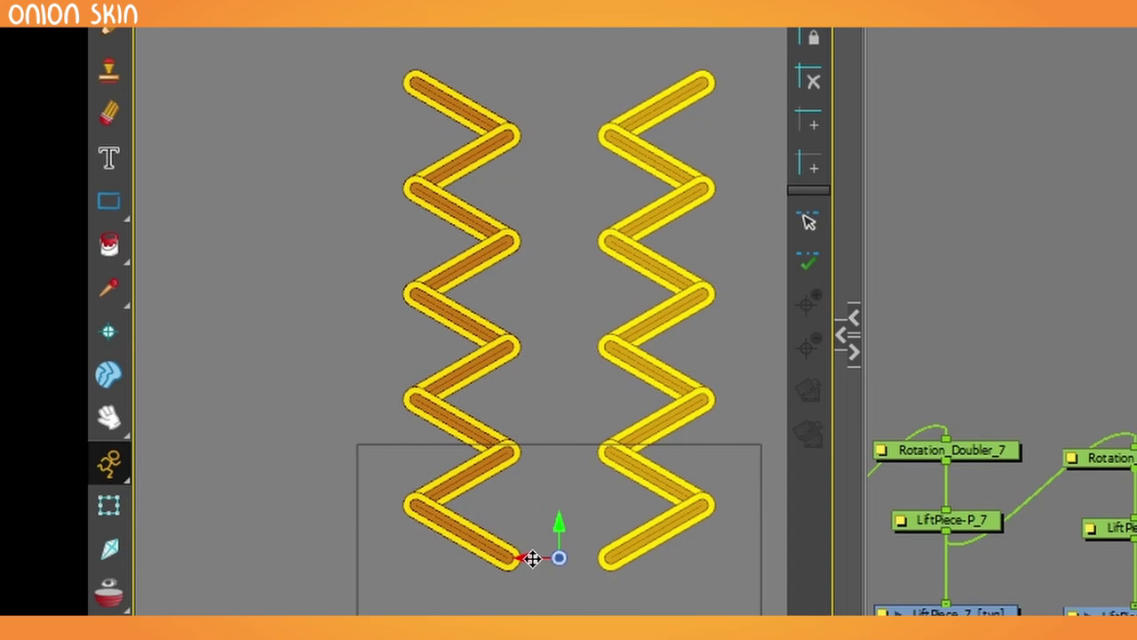
left_click_drag(532, 557, 339, 585)
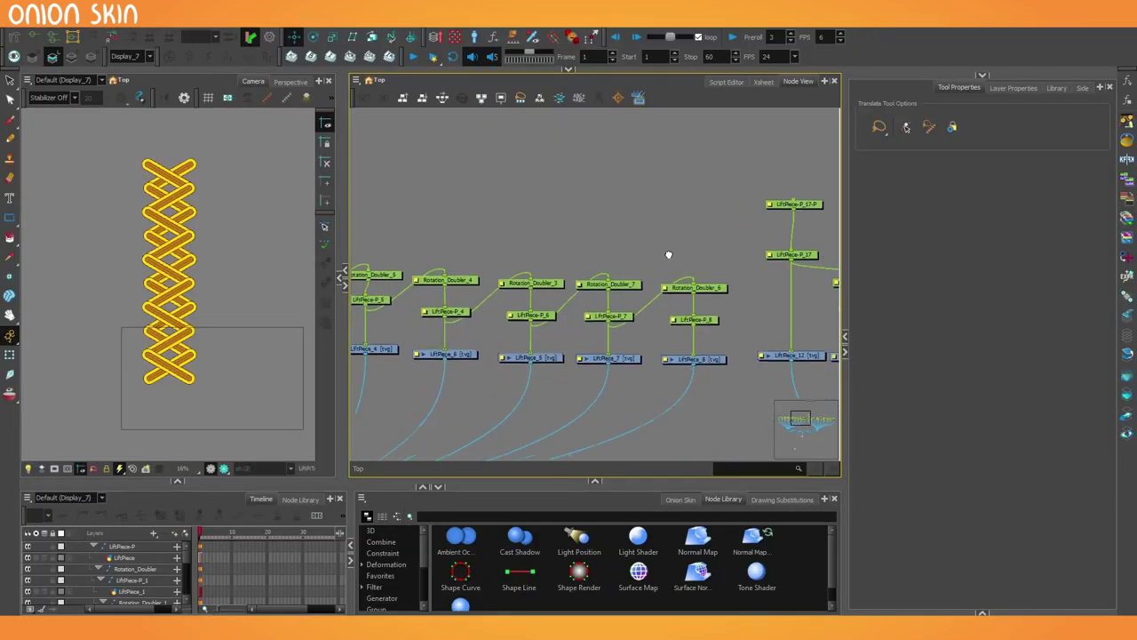
Step: Test-rotate LiftPiece-P_17 to check how the mirrored chain folds against the original, undoing the rotation
scroll(667, 255, "down", 3)
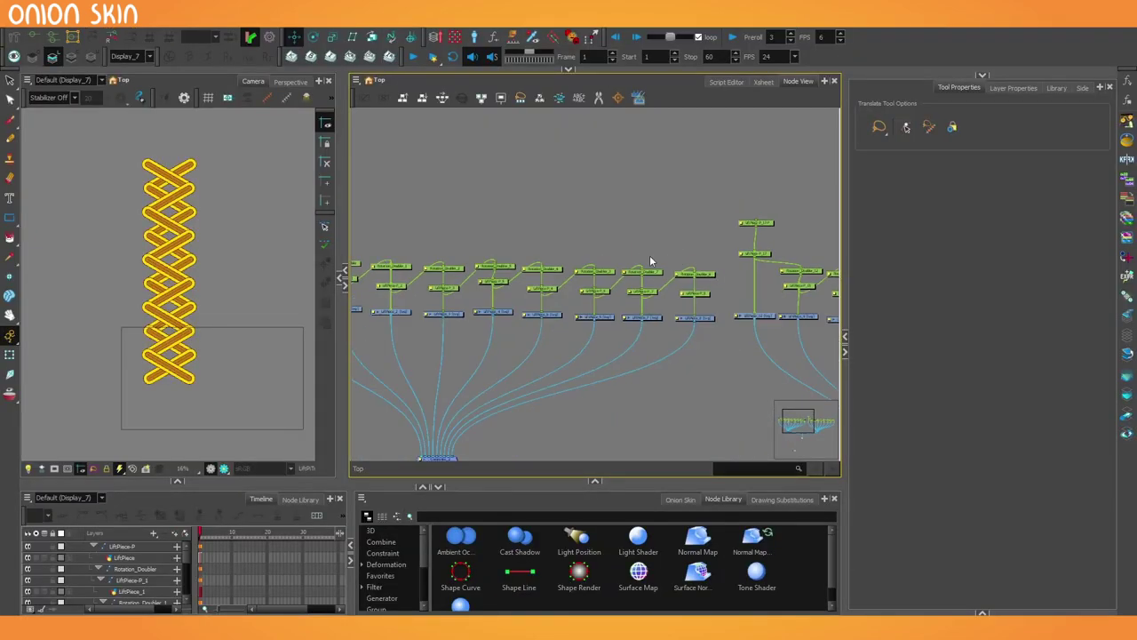
left_click_drag(755, 271, 755, 271)
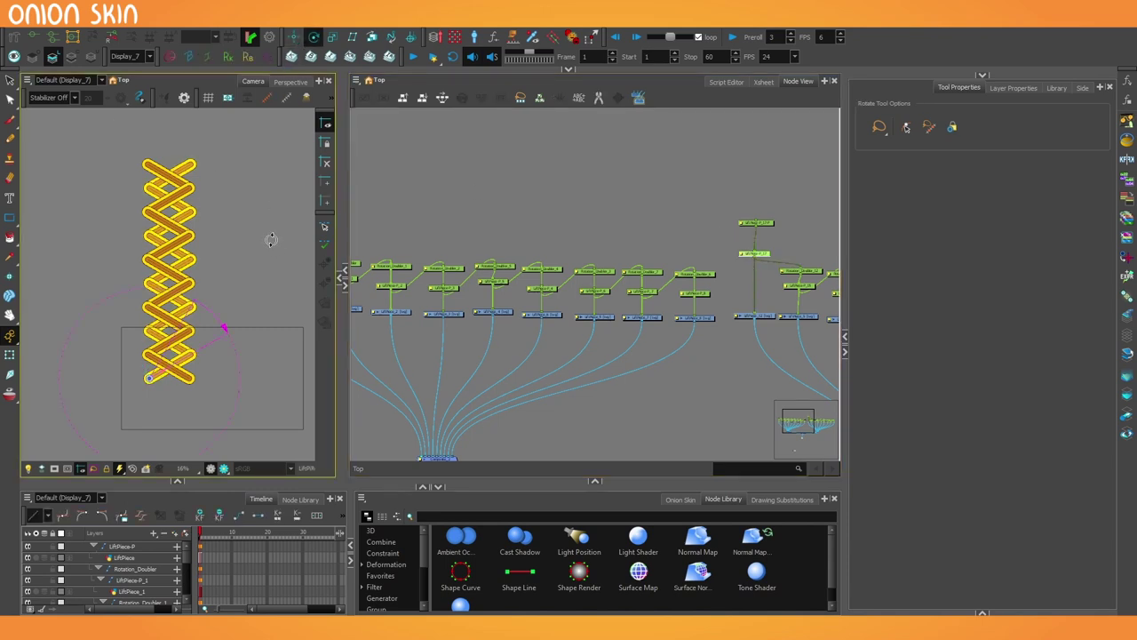
left_click_drag(271, 240, 290, 326)
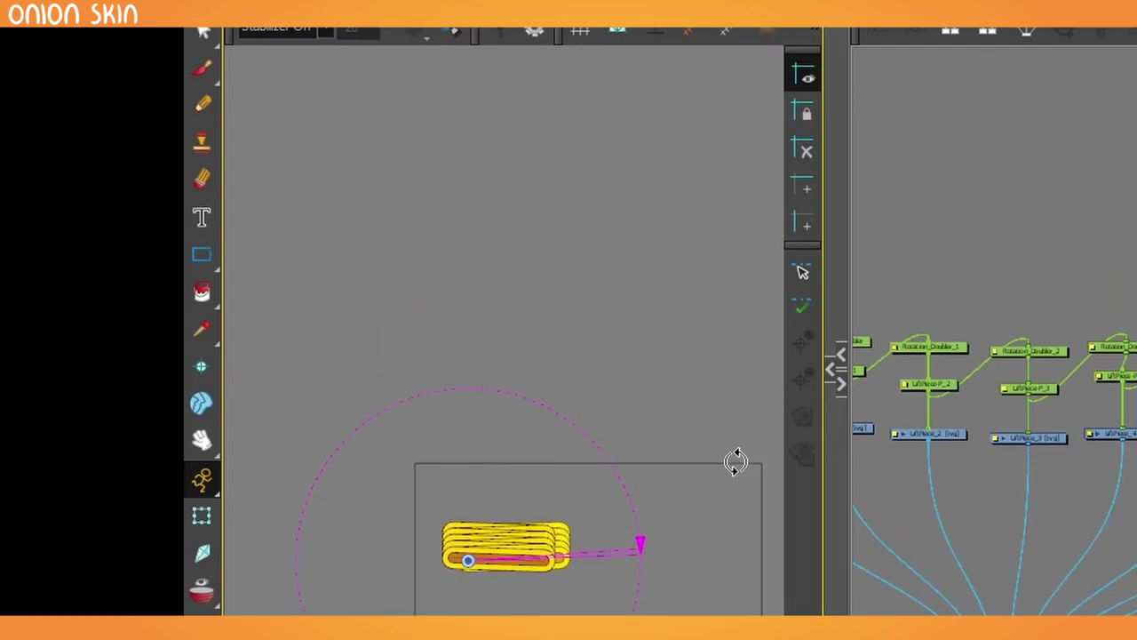
mouse_move(736, 462)
left_mouse_down()
mouse_move(660, 231)
mouse_move(586, 160)
mouse_move(452, 77)
mouse_move(396, 65)
mouse_move(310, 76)
mouse_move(480, 127)
mouse_move(556, 206)
mouse_move(616, 505)
mouse_move(598, 430)
left_mouse_up()
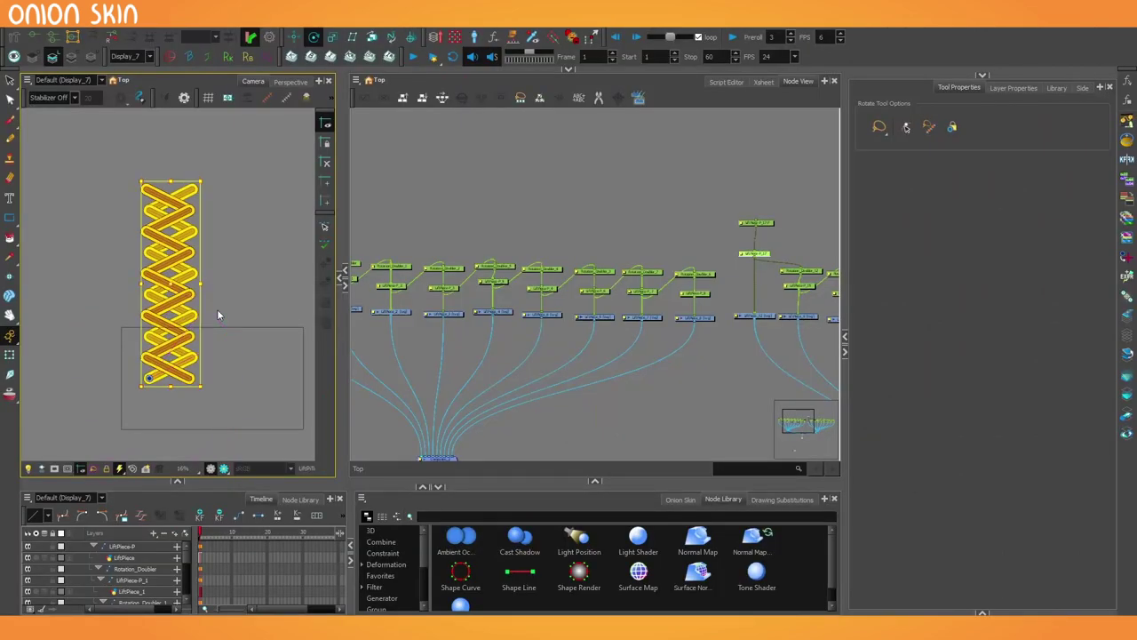
left_click_drag(218, 310, 218, 312)
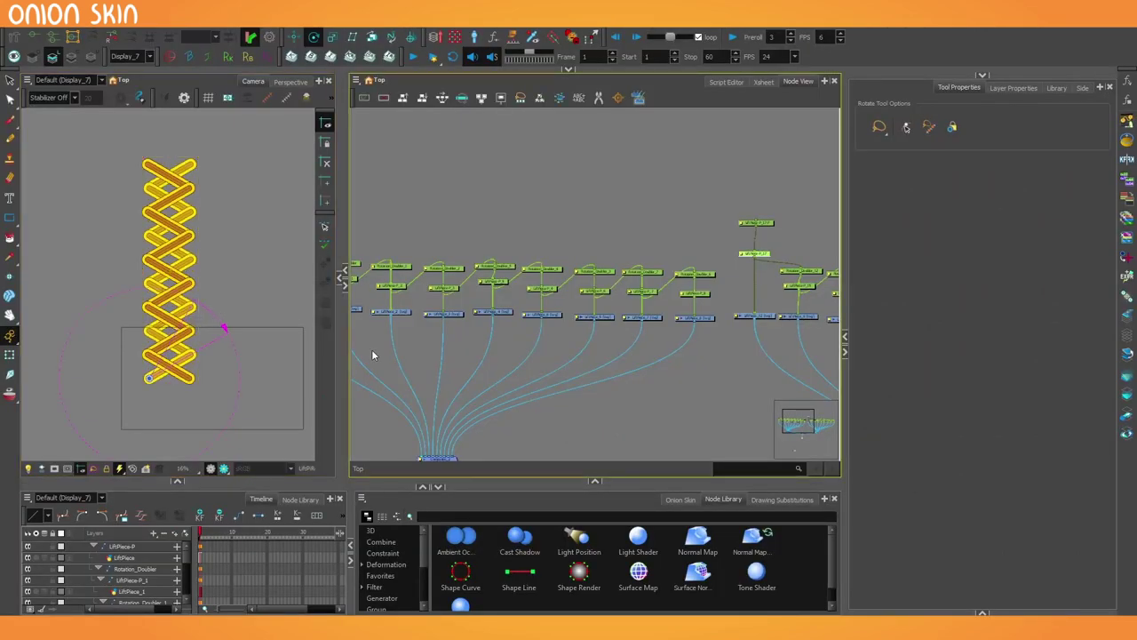
Step: Widen the camera view and examine the lowest crossing arms and the pivot of LiftPiece-P_17 up close
left_click_drag(408, 350, 643, 349)
scroll(141, 313, "up", 4)
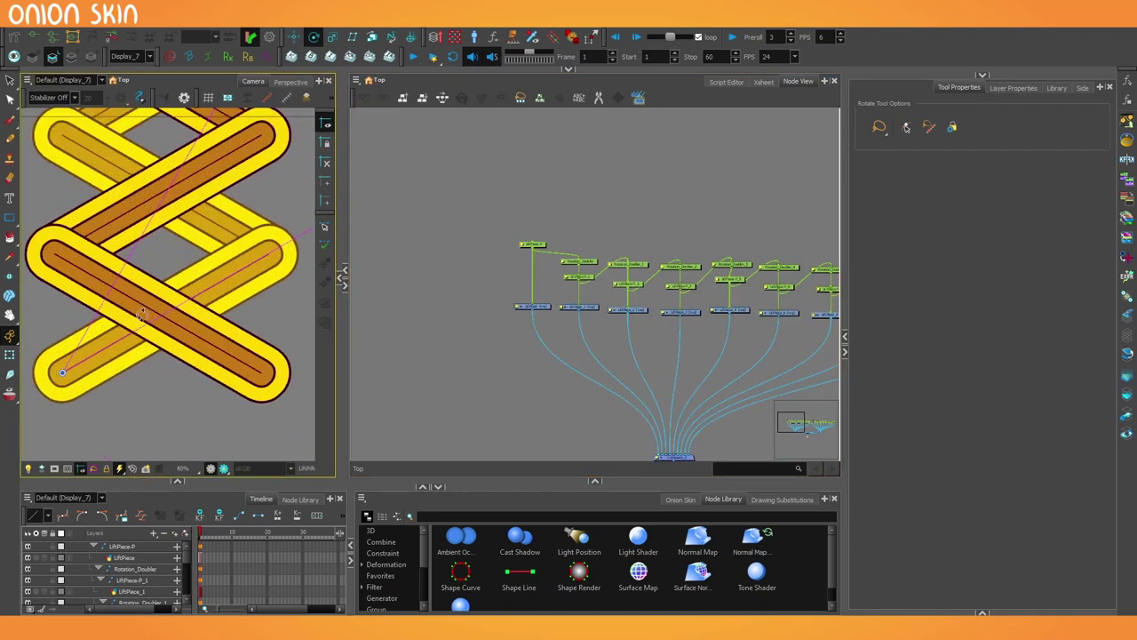
scroll(57, 372, "up", 2)
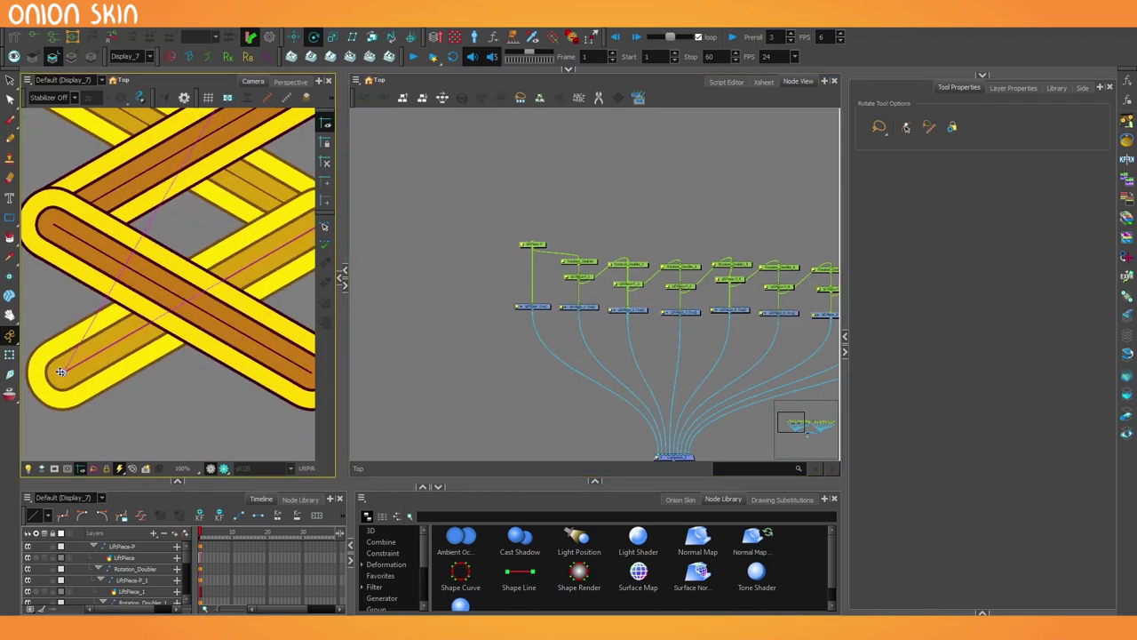
scroll(174, 266, "down", 3)
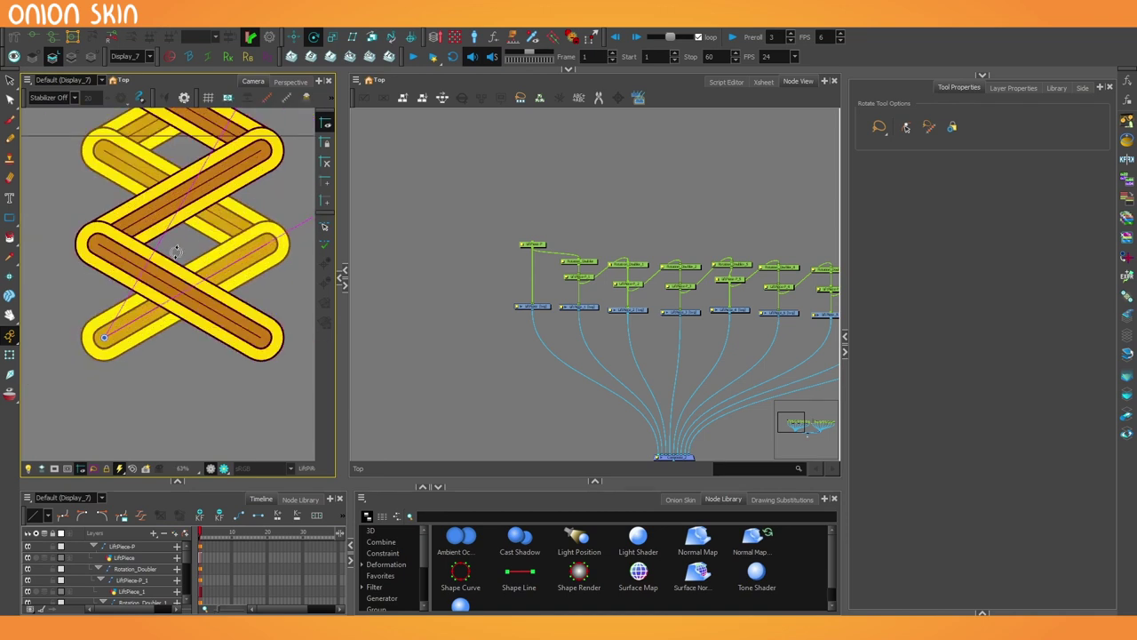
scroll(168, 334, "up", 2)
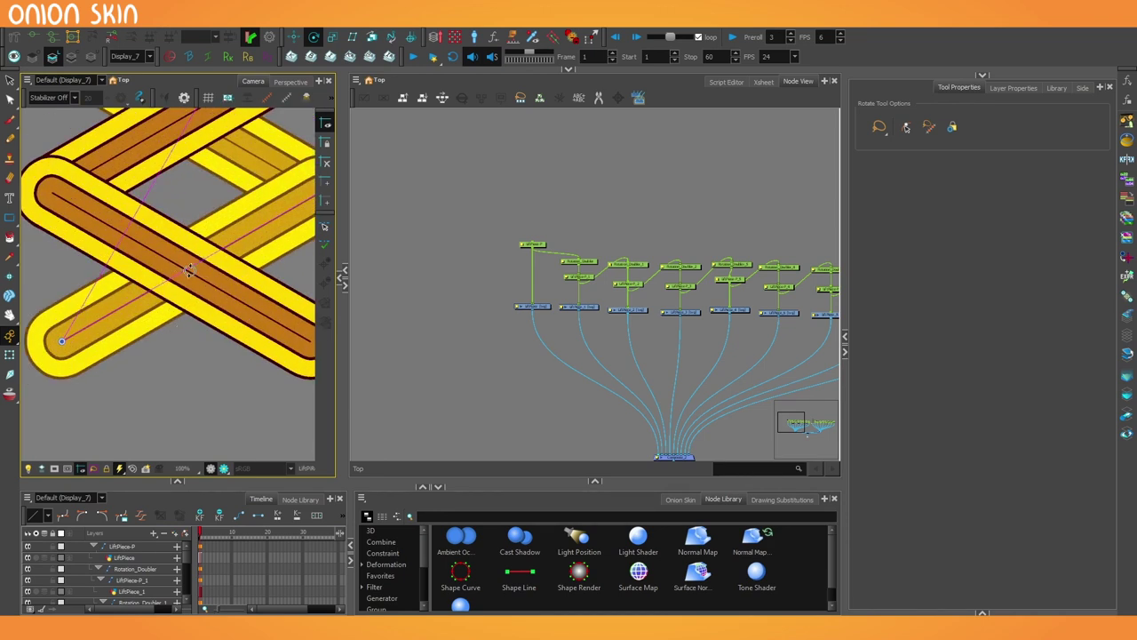
scroll(190, 269, "up", 1)
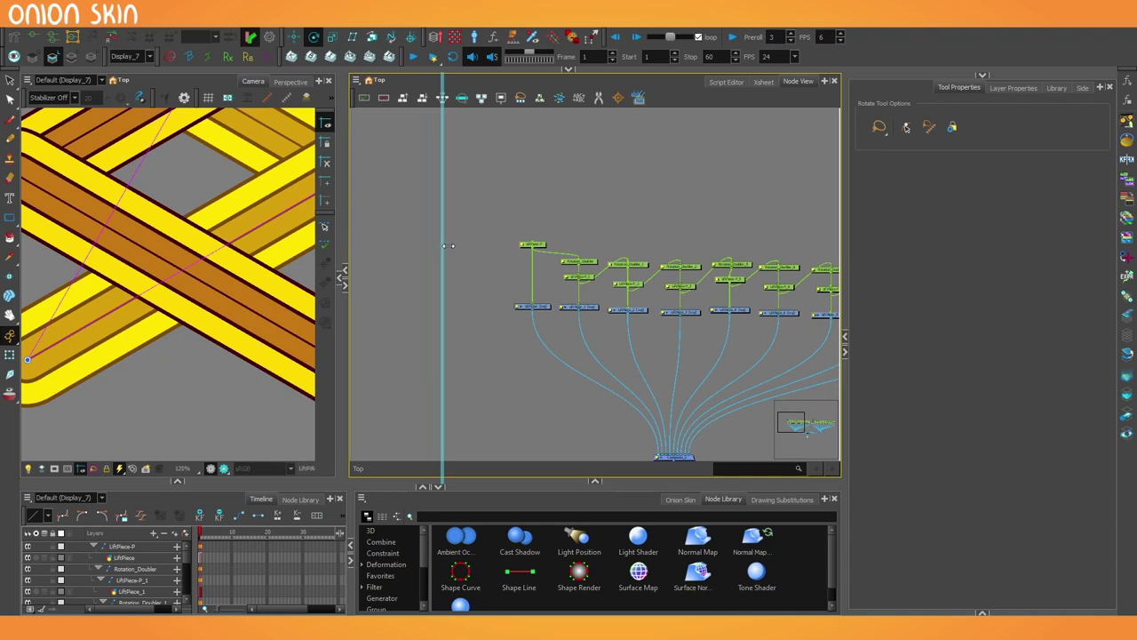
left_click_drag(448, 245, 442, 265)
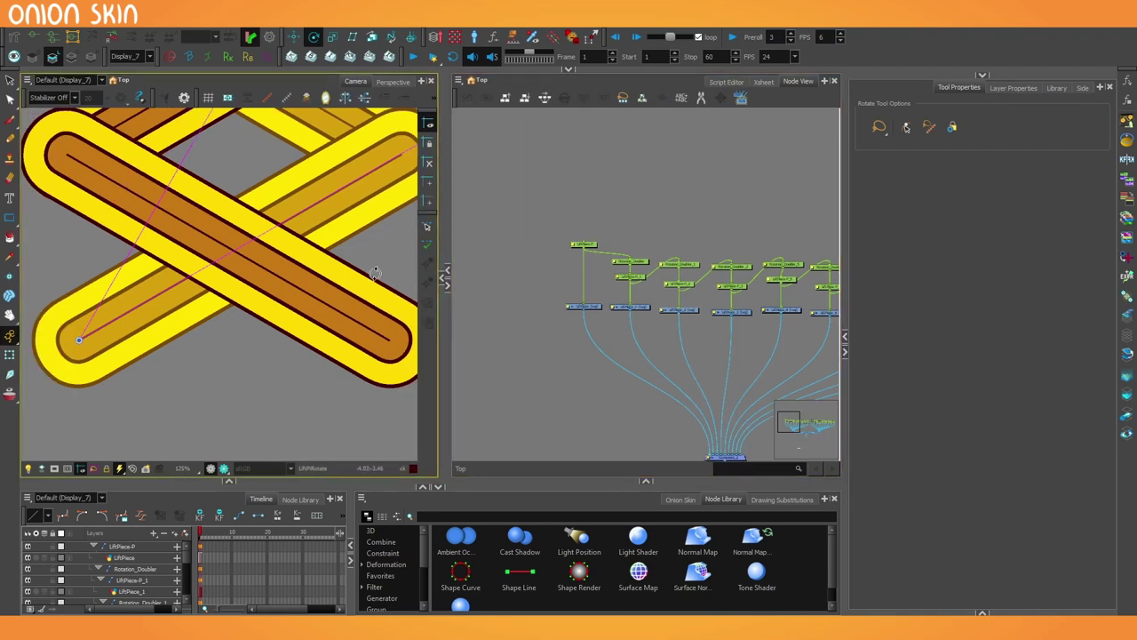
Step: Move the pivot of LiftPiece-P by hand from the arm's end to the middle of the lowest arm
left_click(581, 252)
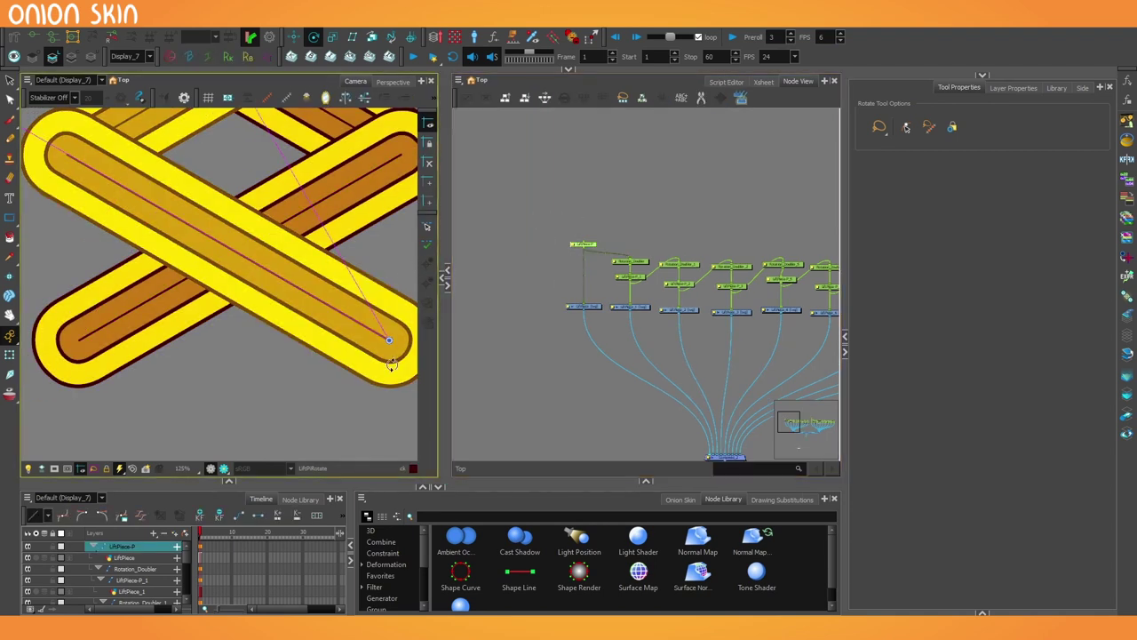
scroll(359, 359, "up", 1)
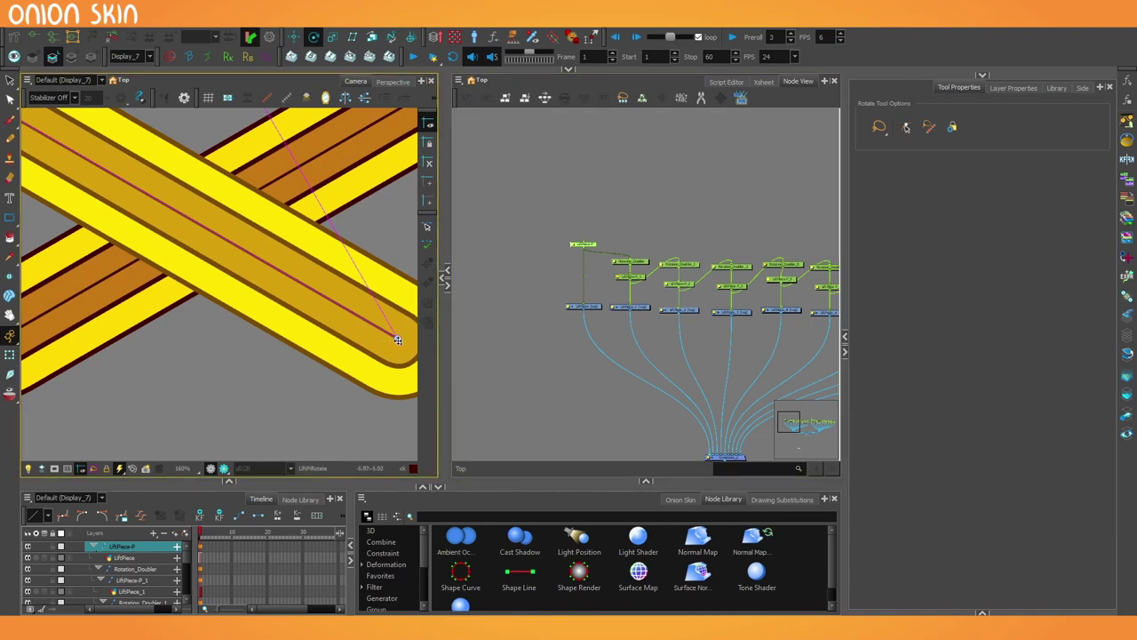
left_click_drag(398, 340, 204, 236)
scroll(206, 233, "down", 3)
scroll(206, 238, "up", 1)
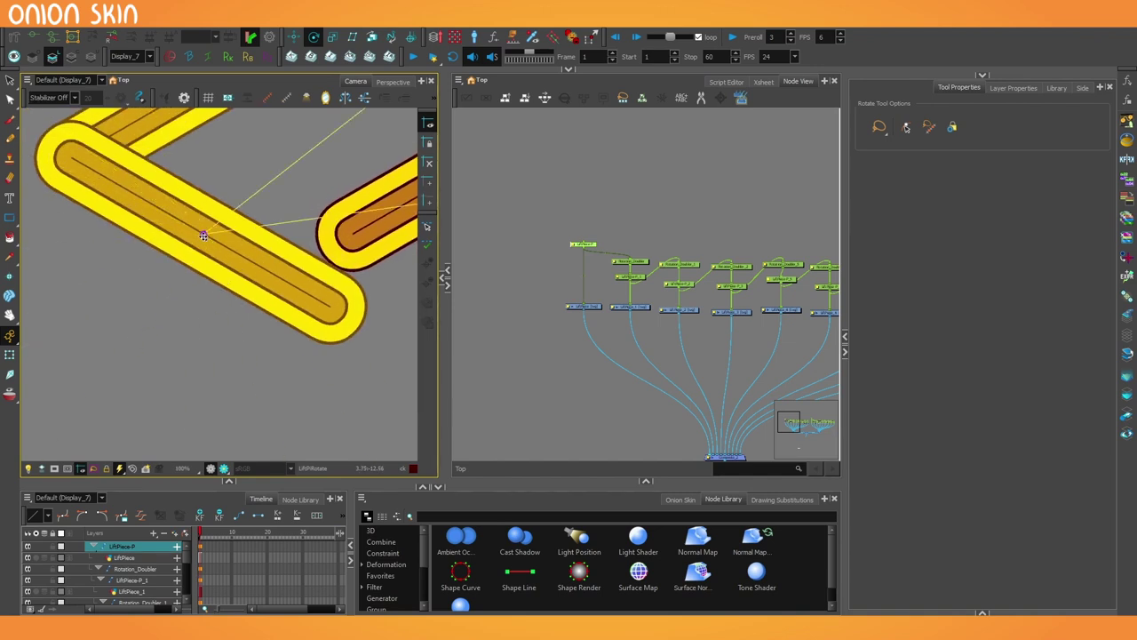
scroll(209, 256, "down", 3)
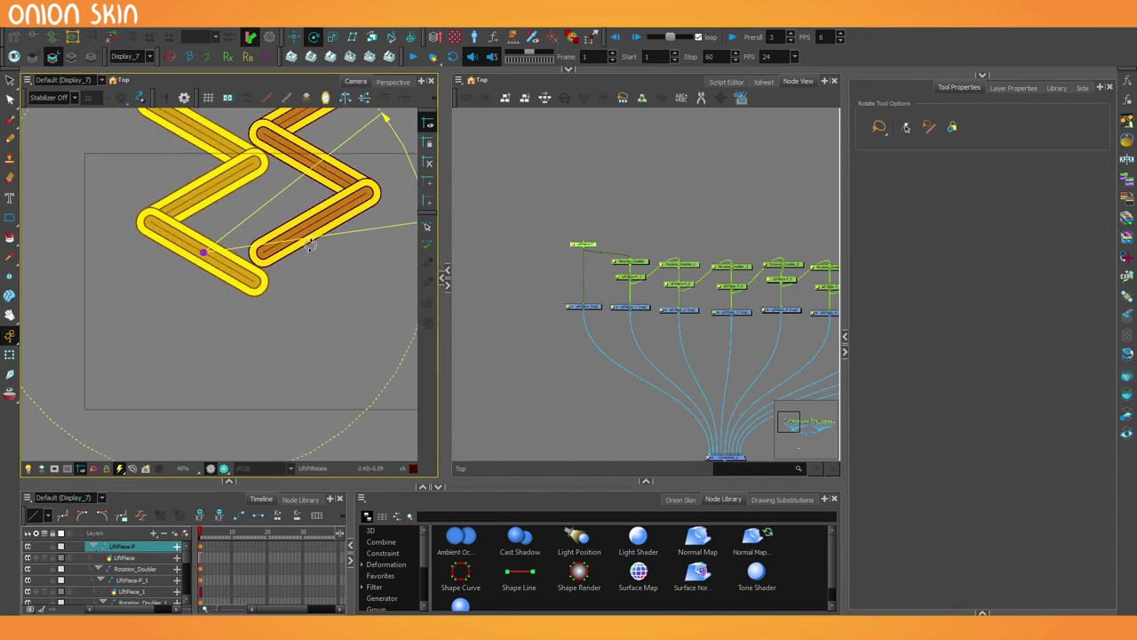
scroll(294, 272, "down", 2)
Step: Move the pivot of LiftPiece-P_17 by hand to the middle of the mirrored chain's lowest arm
left_click_drag(746, 263, 367, 297)
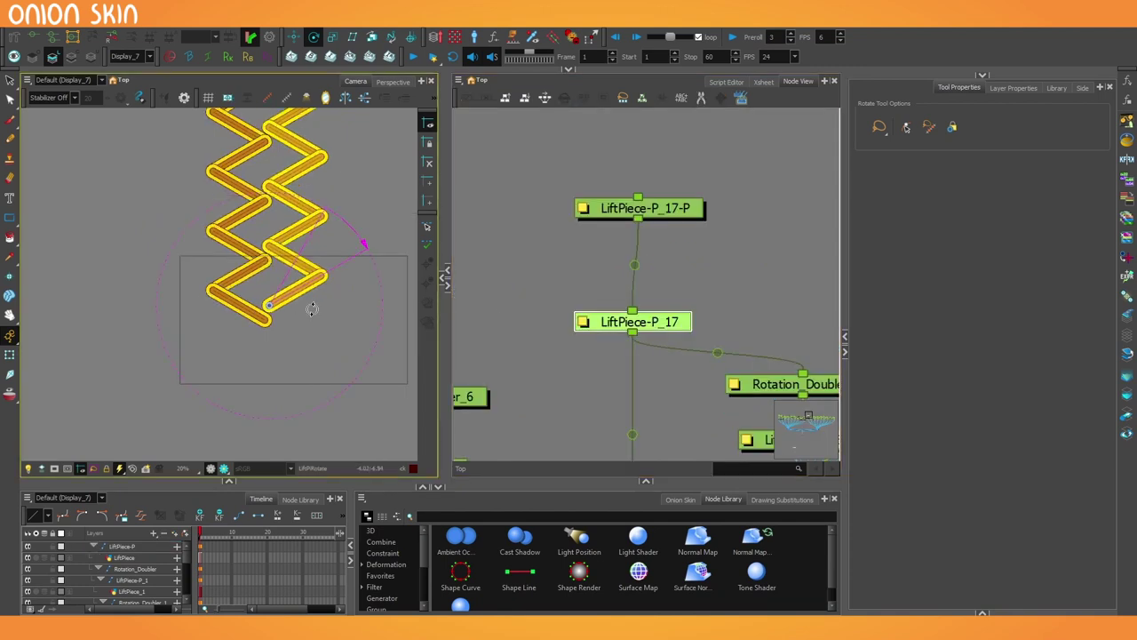
scroll(313, 308, "up", 4)
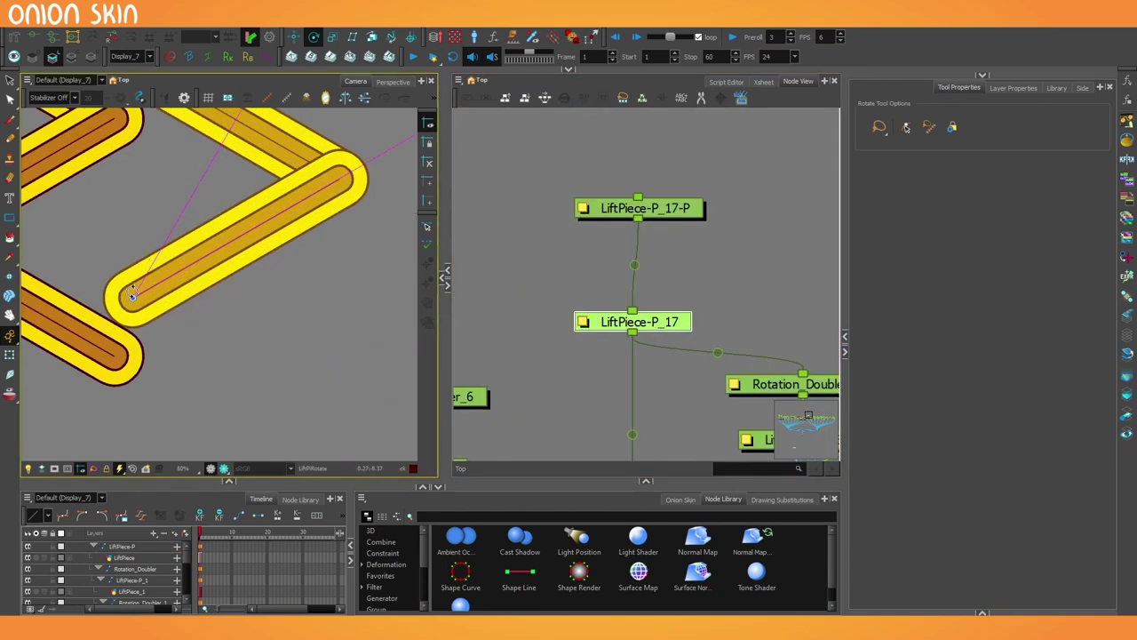
left_click_drag(132, 297, 188, 254)
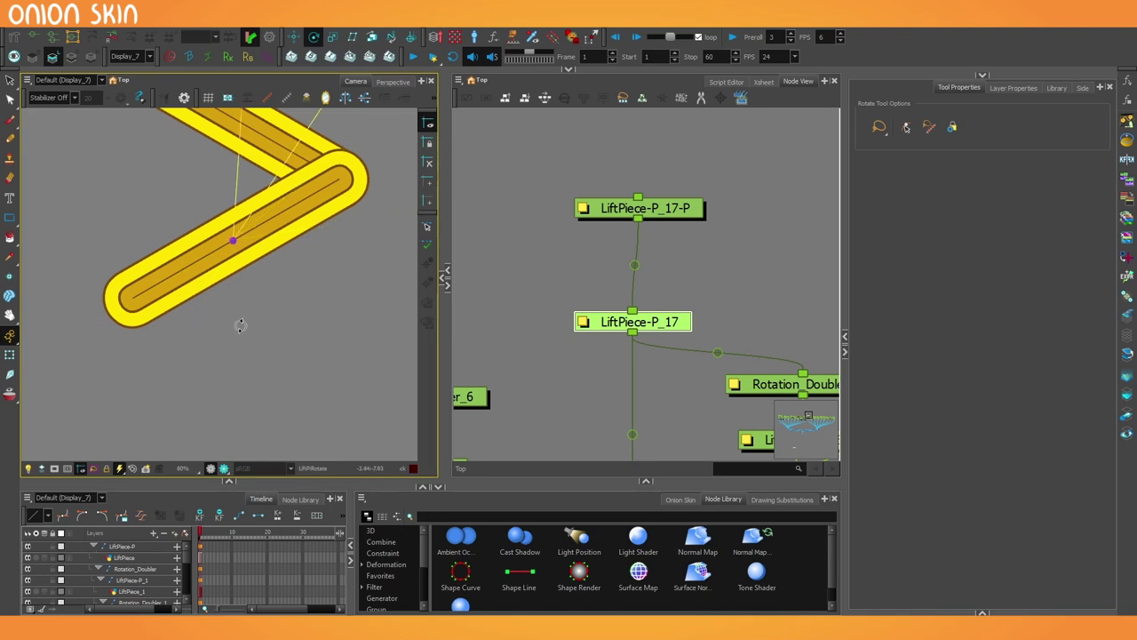
scroll(240, 320, "down", 3)
scroll(237, 301, "up", 2)
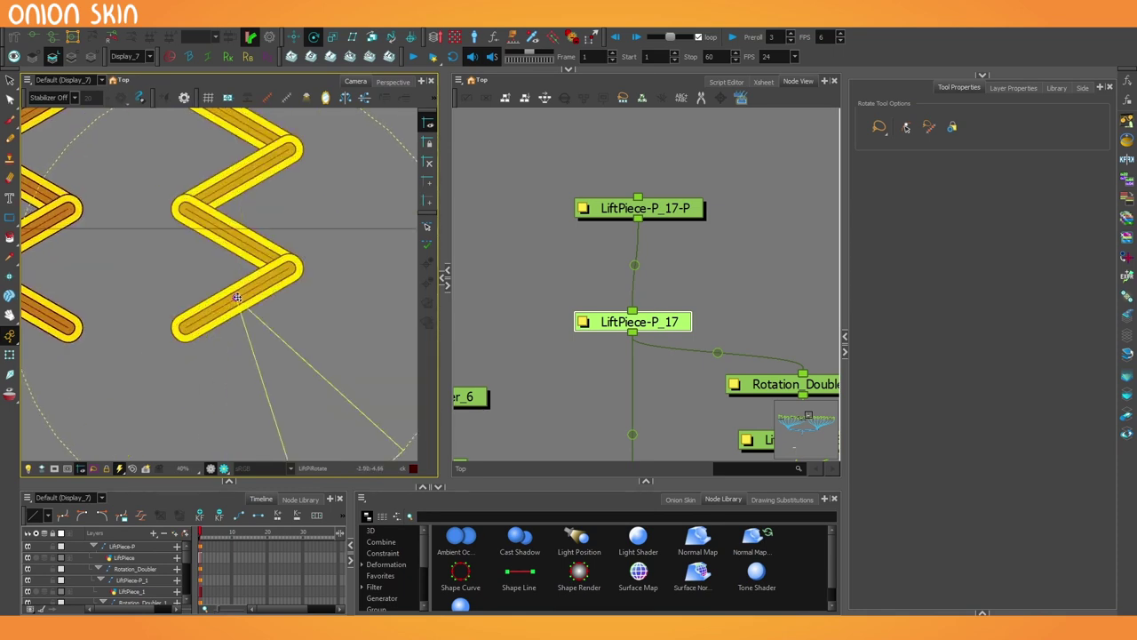
mouse_move(237, 298)
left_mouse_down()
mouse_move(219, 307)
mouse_move(241, 297)
left_mouse_up()
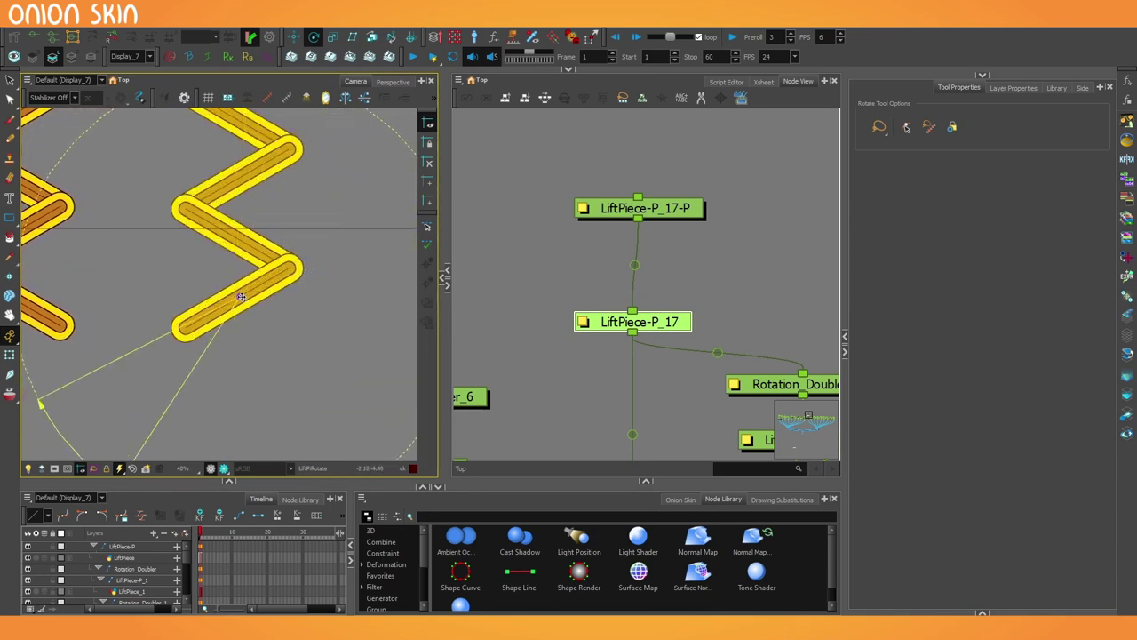
scroll(233, 303, "up", 1)
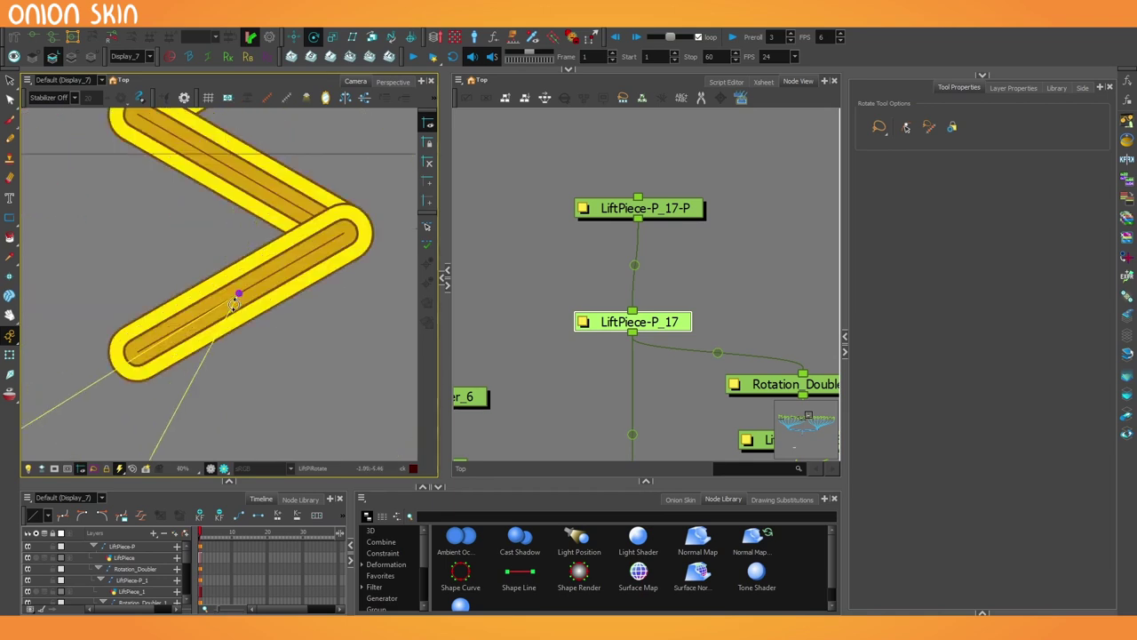
scroll(233, 302, "up", 2)
scroll(233, 302, "down", 4)
Step: Set the pivot of LiftPiece-P_17 to 0 on both the x and y axes
left_click(1013, 87)
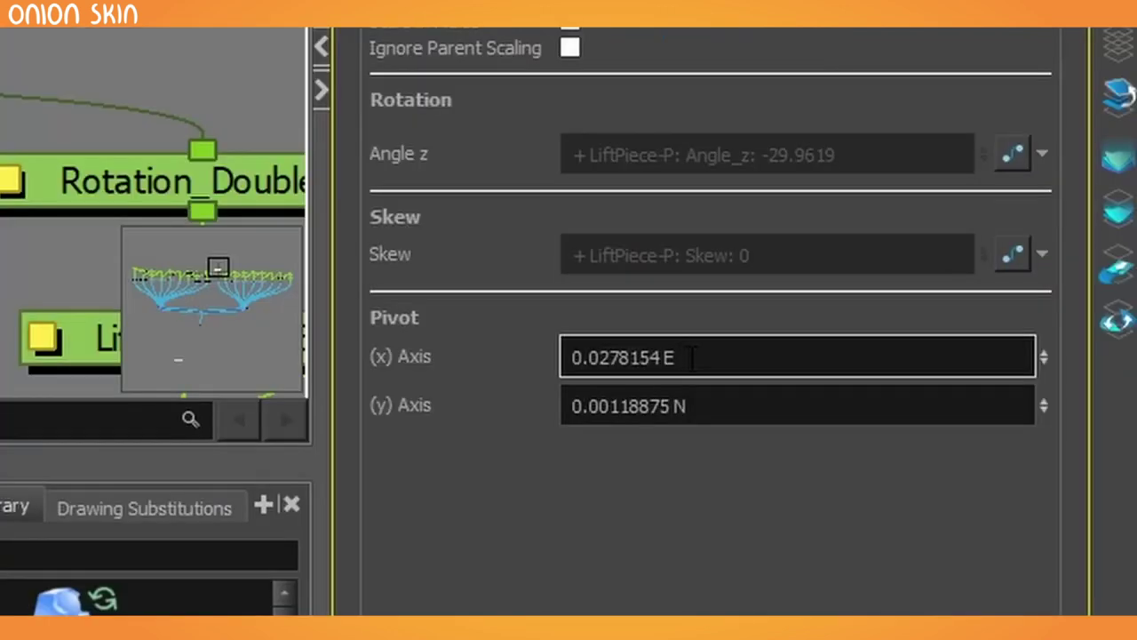
double_click(933, 446)
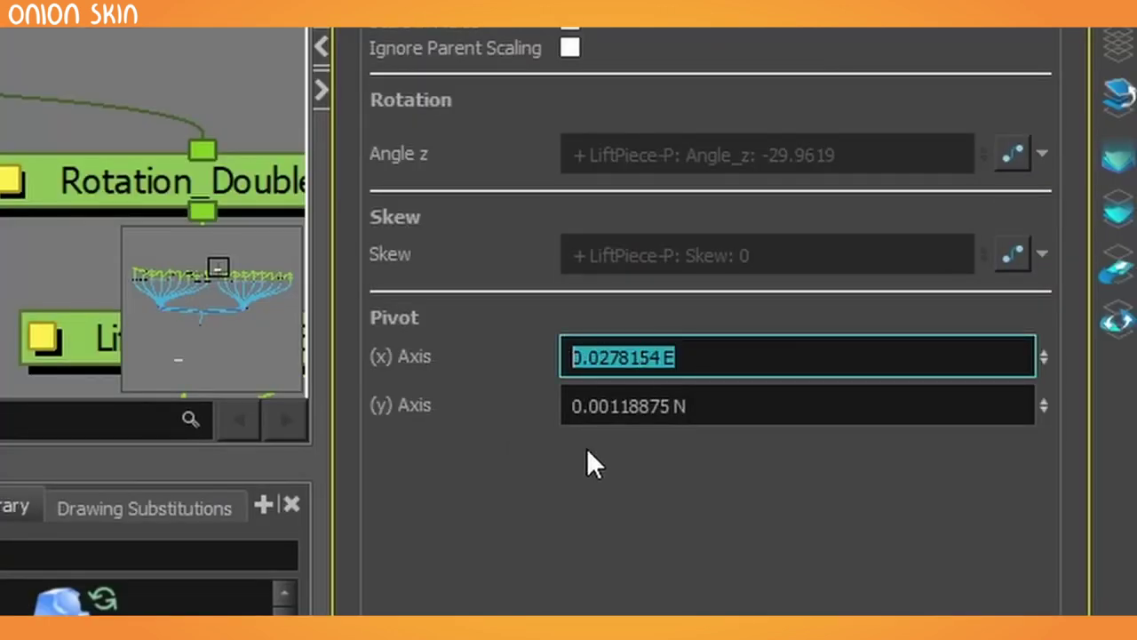
type("0")
key("Tab")
type("0")
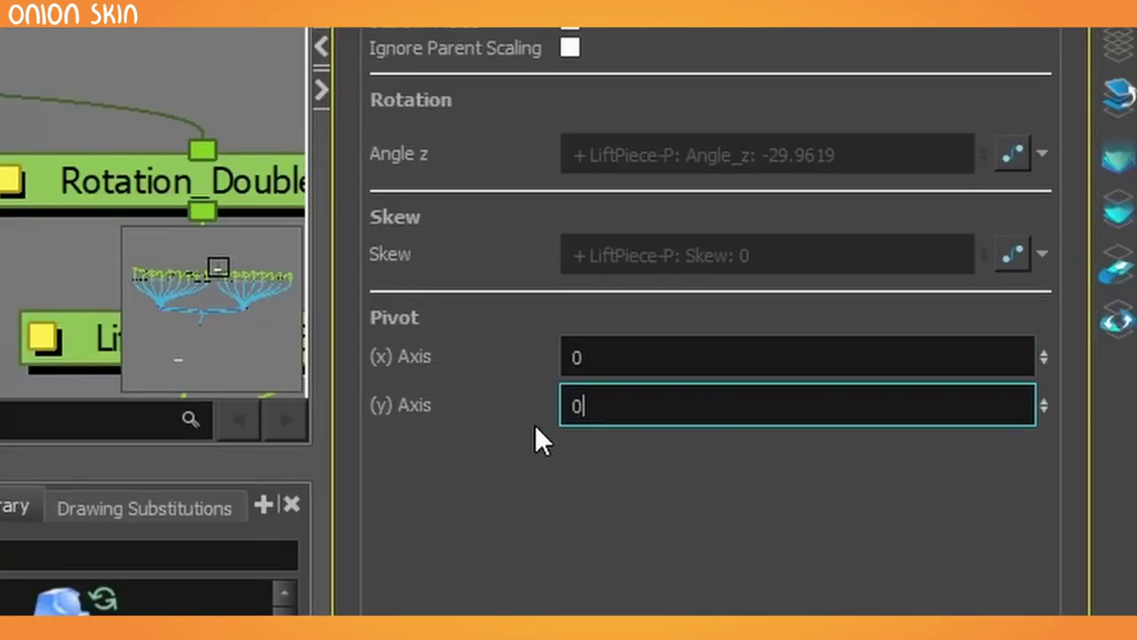
scroll(627, 323, "down", 6)
Step: Set the pivot of LiftPiece-P, the original chain's root peg, to 0 on both axes
left_click_drag(626, 323, 687, 317)
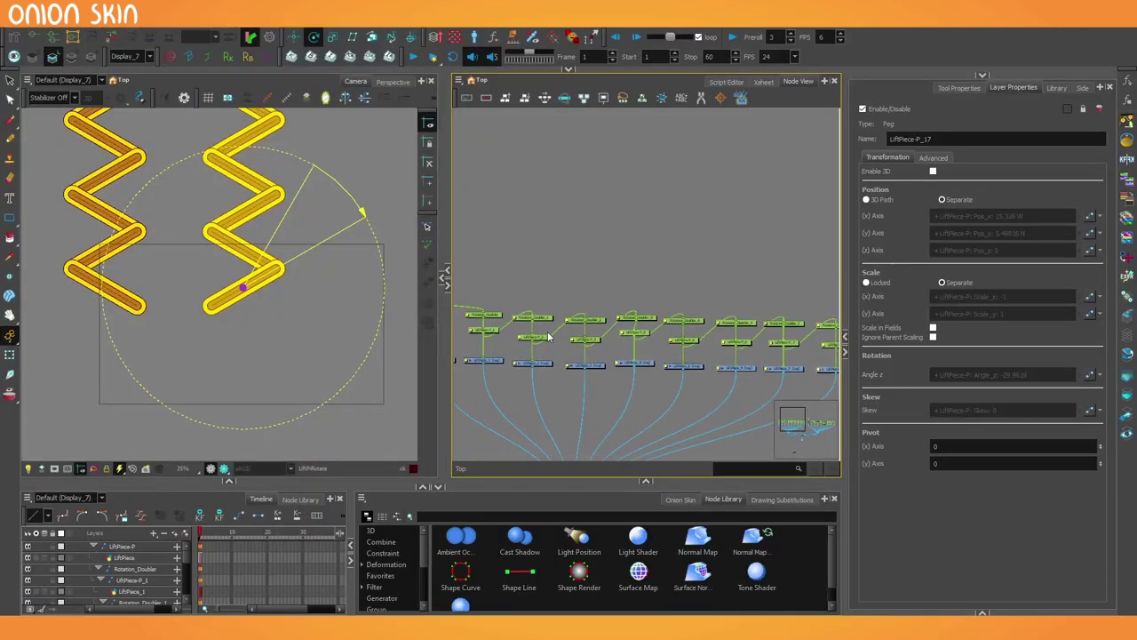
left_click_drag(547, 333, 669, 327)
scroll(561, 301, "up", 4)
left_click(601, 269)
left_click(977, 446)
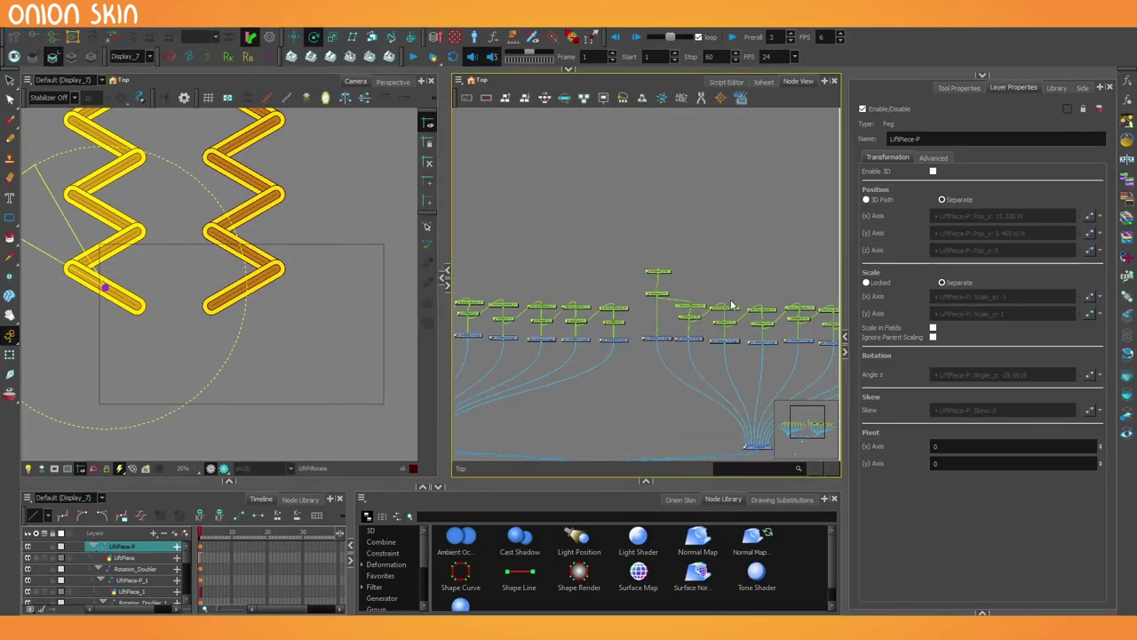
Step: Place the pivot of LiftPiece-P_17-P at the mirrored chain's lowest arm and slide that chain horizontally over the original chain
scroll(731, 305, "up", 5)
left_click(495, 203)
left_click_drag(501, 242, 709, 329)
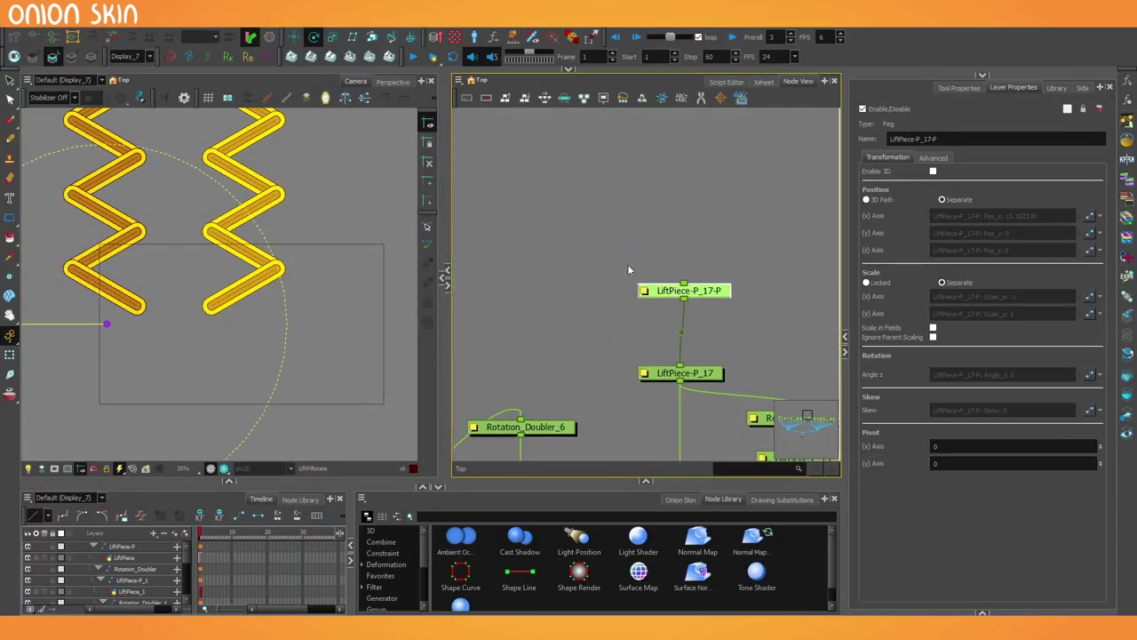
scroll(240, 283, "down", 2)
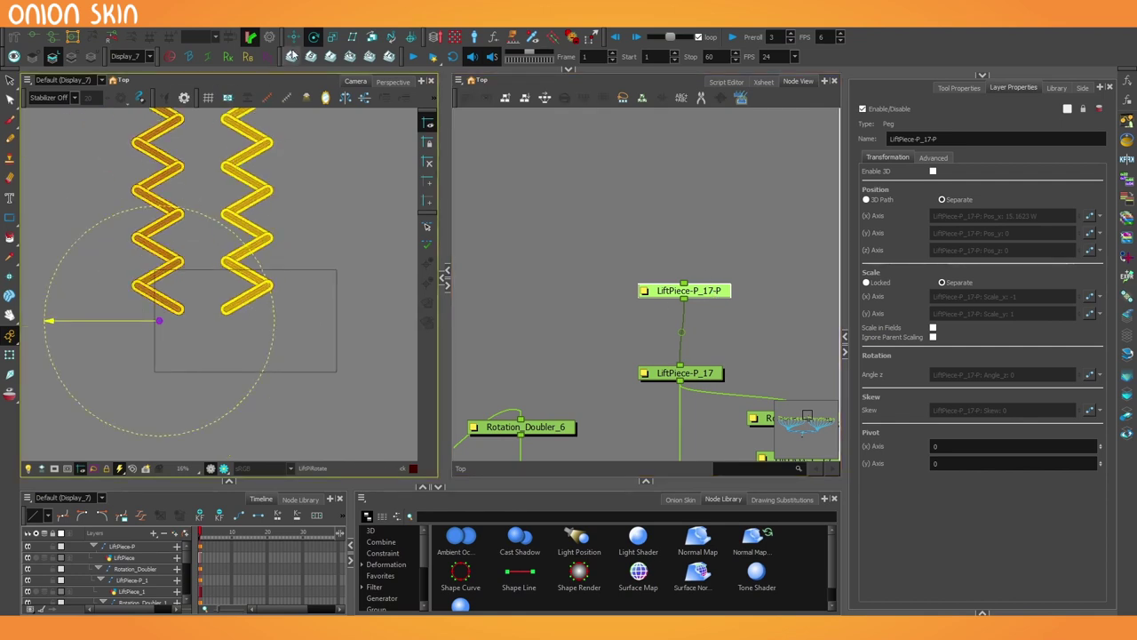
scroll(180, 270, "up", 2)
left_click_drag(145, 348, 287, 337)
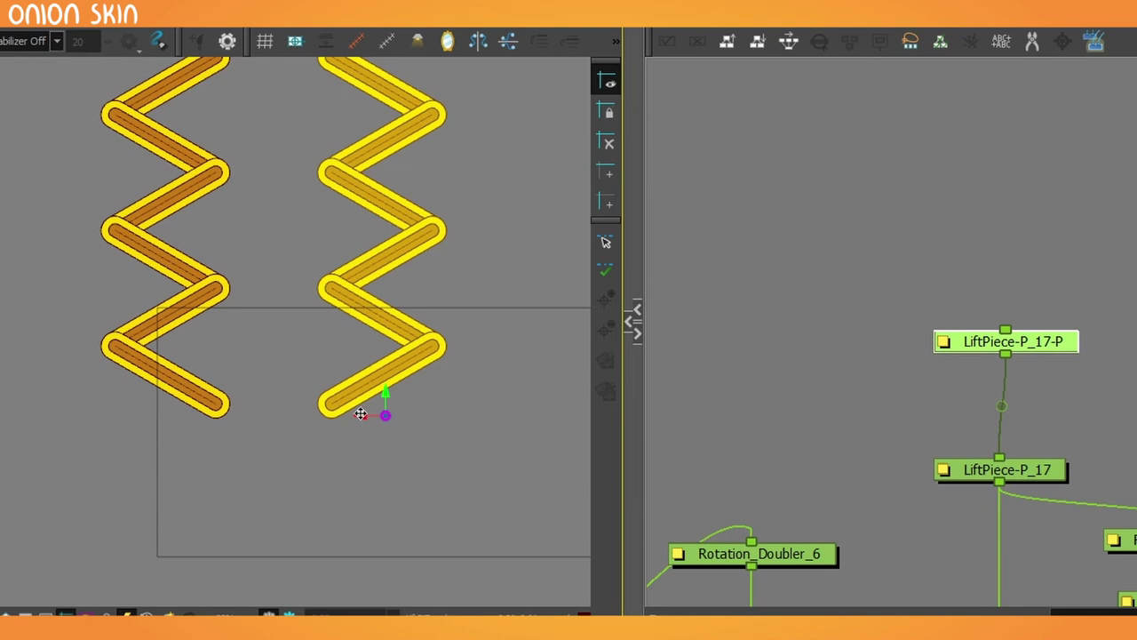
left_click_drag(360, 414, 138, 447)
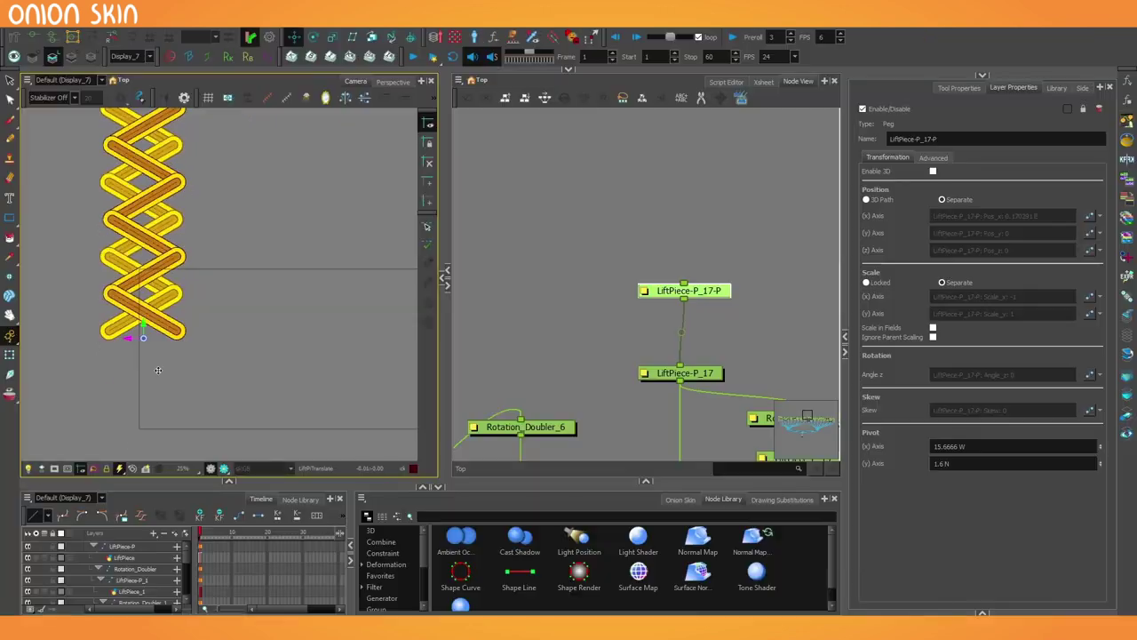
scroll(211, 456, "down", 1)
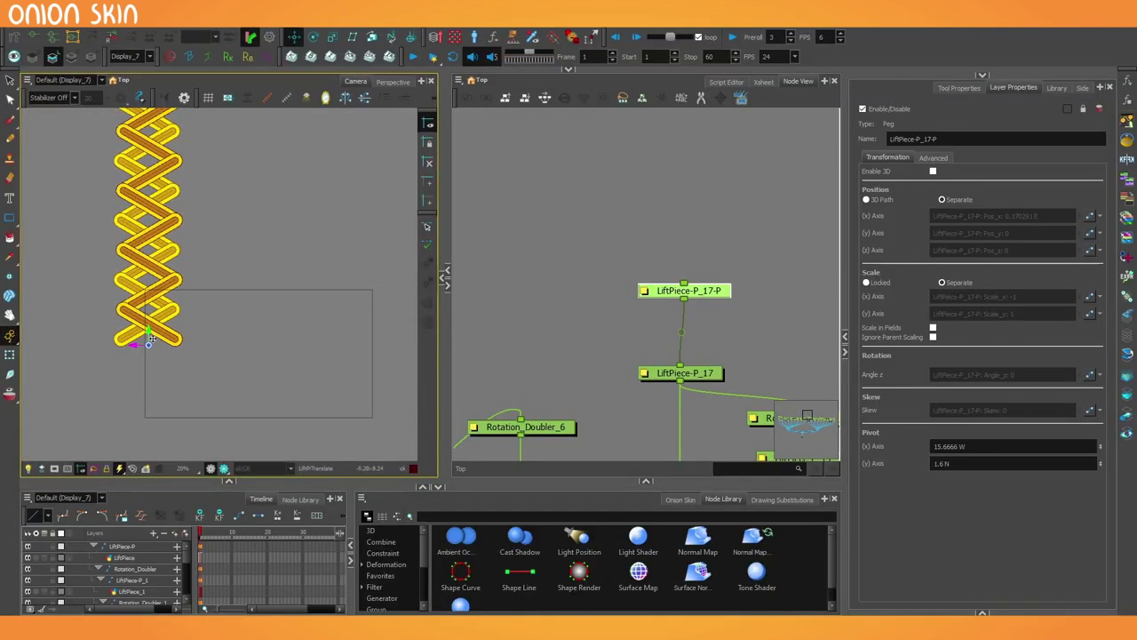
Step: Rotate the root peg LiftPiece-P to fold both overlapping chains flat and open them again
scroll(800, 338, "down", 4)
left_click_drag(800, 339, 1082, 347)
left_click_drag(736, 293, 1013, 282)
scroll(809, 328, "down", 1)
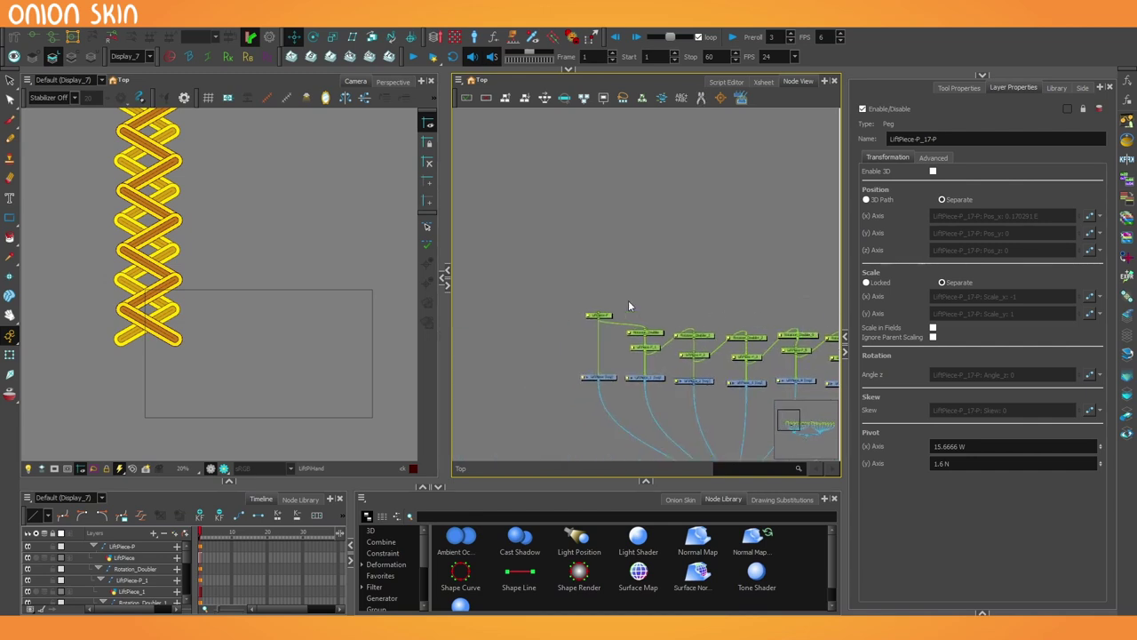
left_click_drag(629, 301, 567, 326)
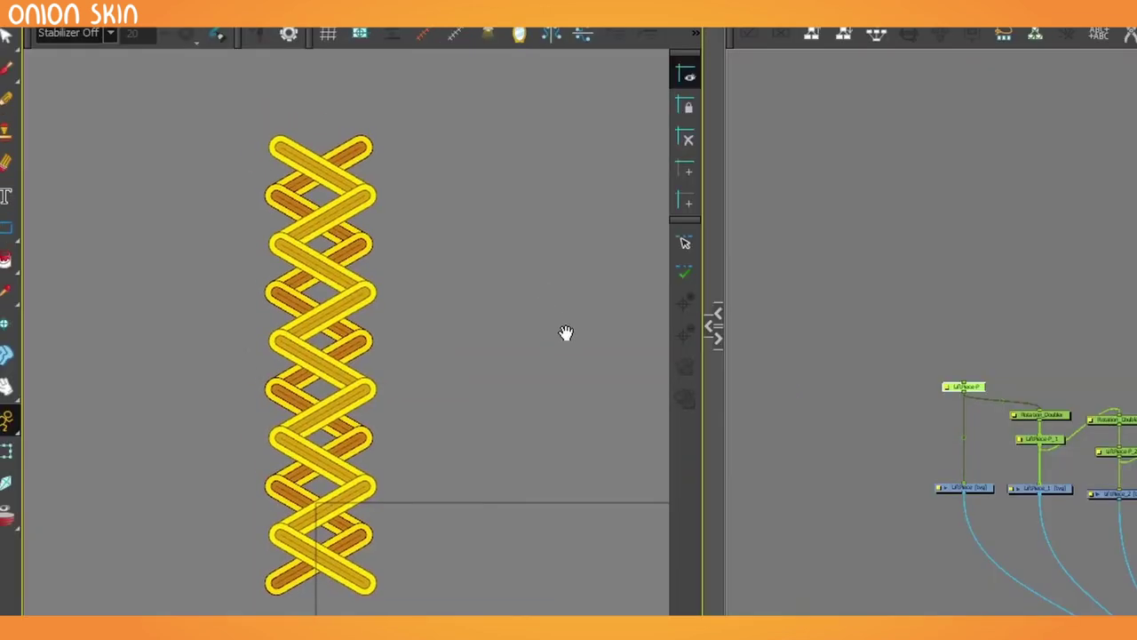
left_click_drag(353, 281, 263, 242)
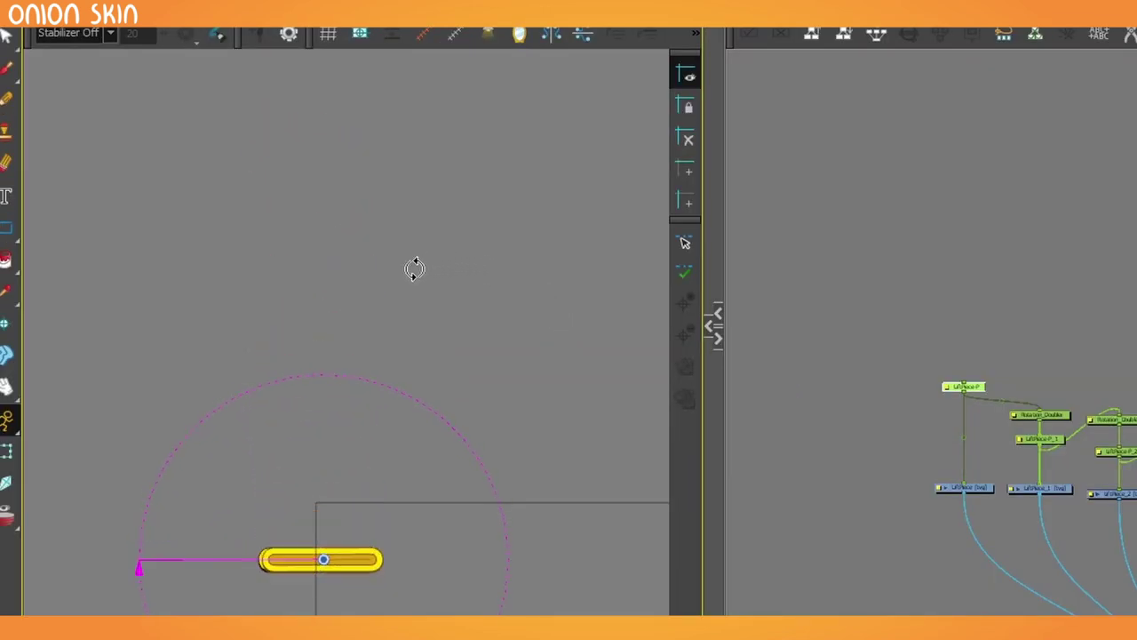
left_click_drag(415, 269, 481, 261)
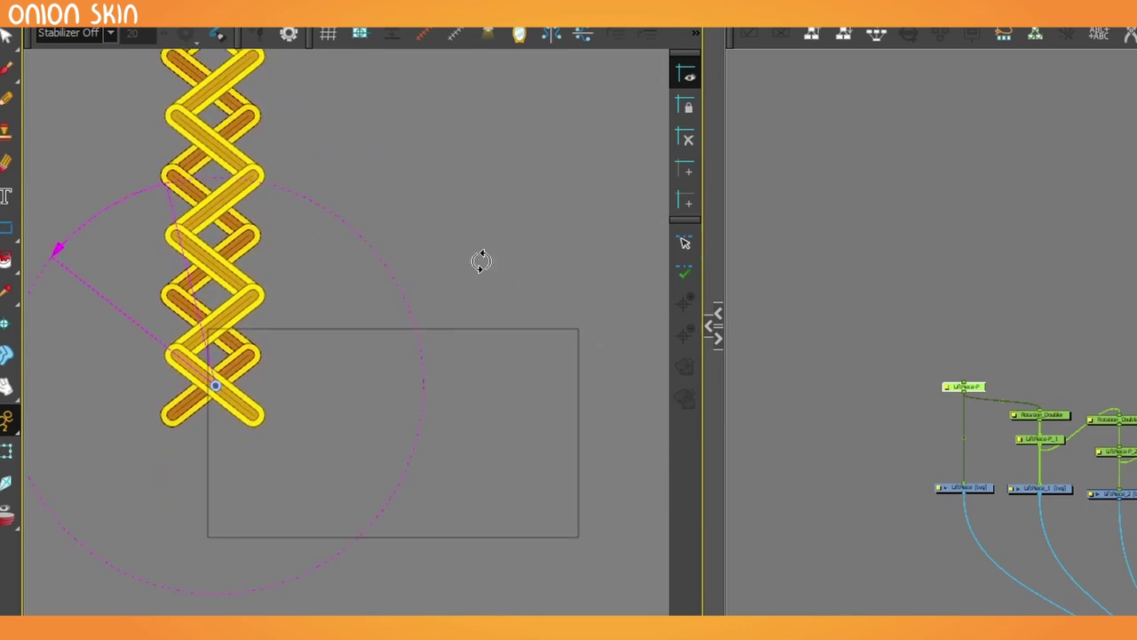
Step: Nudge LiftPiece-P_17-P horizontally to line the mirrored chain up with the original chain
left_click_drag(308, 256, 413, 287)
scroll(391, 357, "up", 4)
scroll(391, 358, "down", 4)
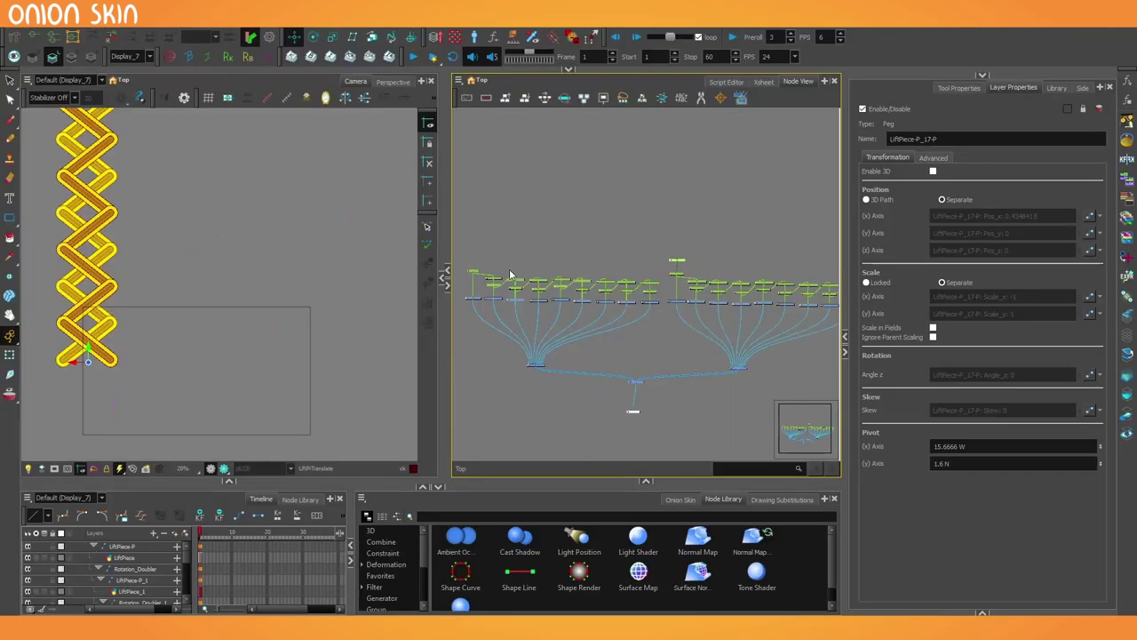
Step: Add a parent peg above LiftPiece-P and LiftPiece-P_17-P and place its pivot at the base of the crossed arms
left_click_drag(797, 224, 745, 267)
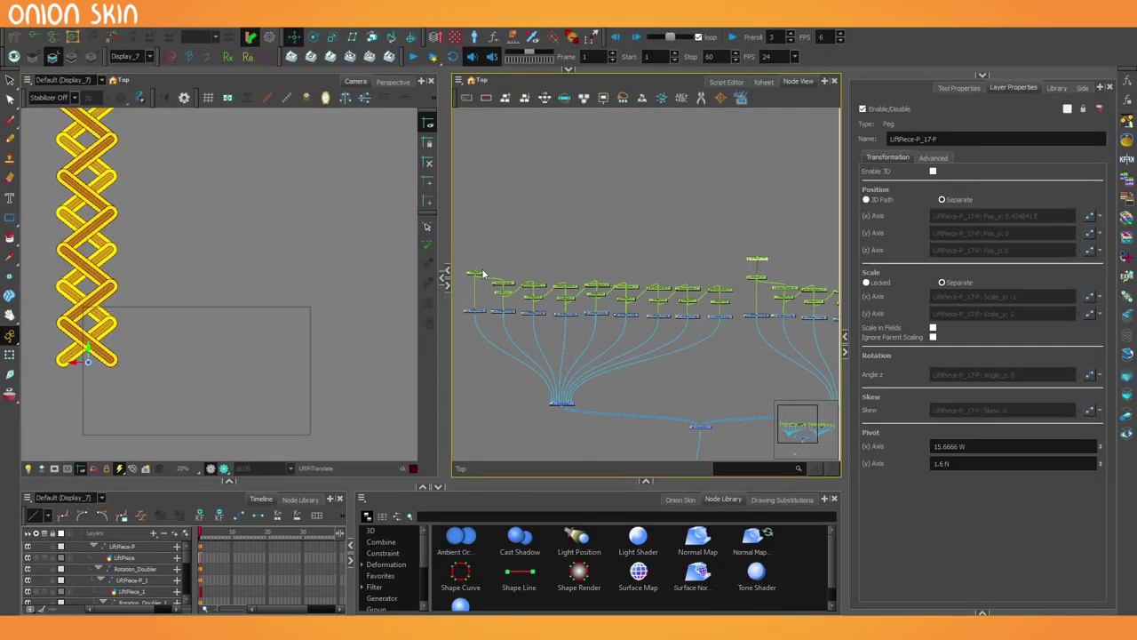
left_click(472, 276)
key("ctrl+p")
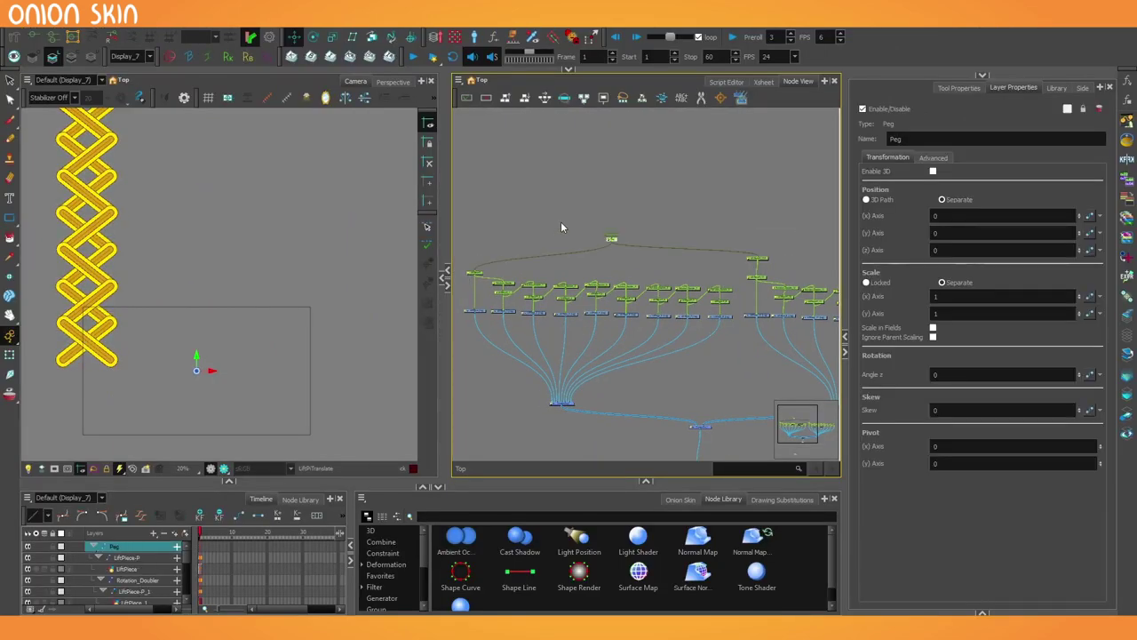
left_click_drag(564, 222, 635, 243)
scroll(634, 242, "up", 4)
scroll(613, 241, "down", 3)
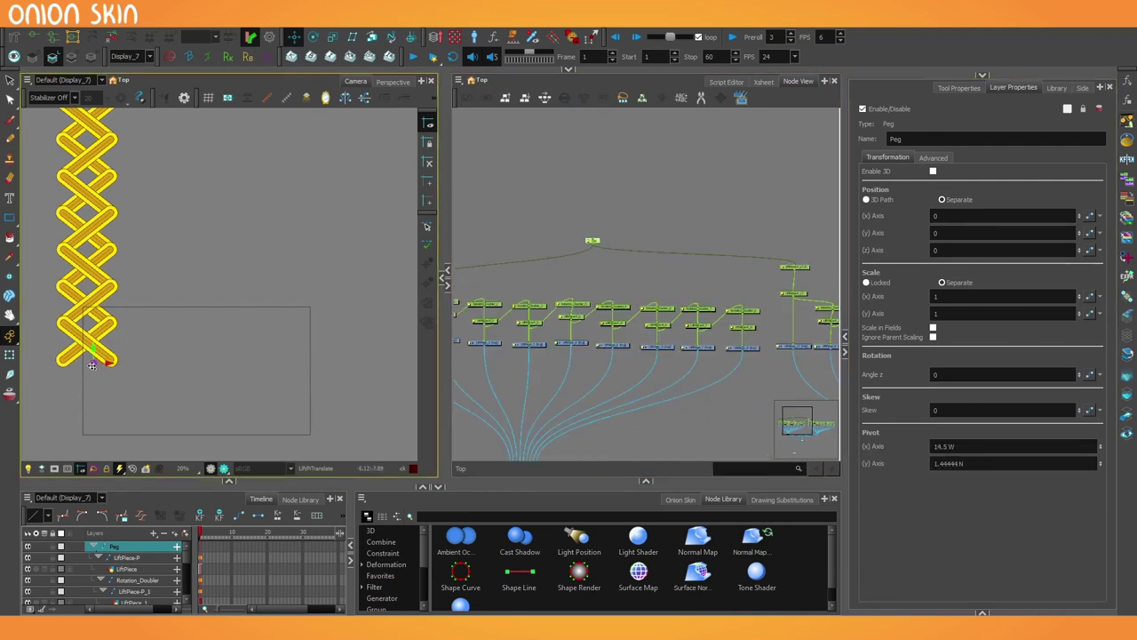
Step: Move the whole lift with the new parent peg to the bottom centre of the camera frame and scale it down to fit
left_click_drag(137, 283, 237, 349)
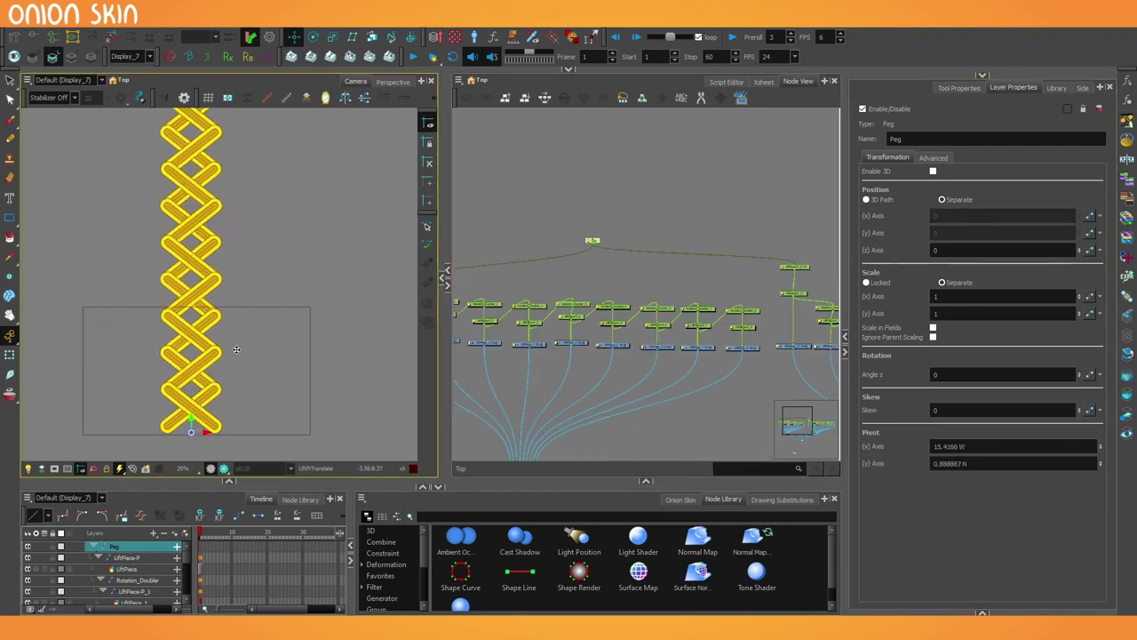
left_click(333, 38)
left_click_drag(289, 155, 201, 337)
scroll(201, 337, "up", 4)
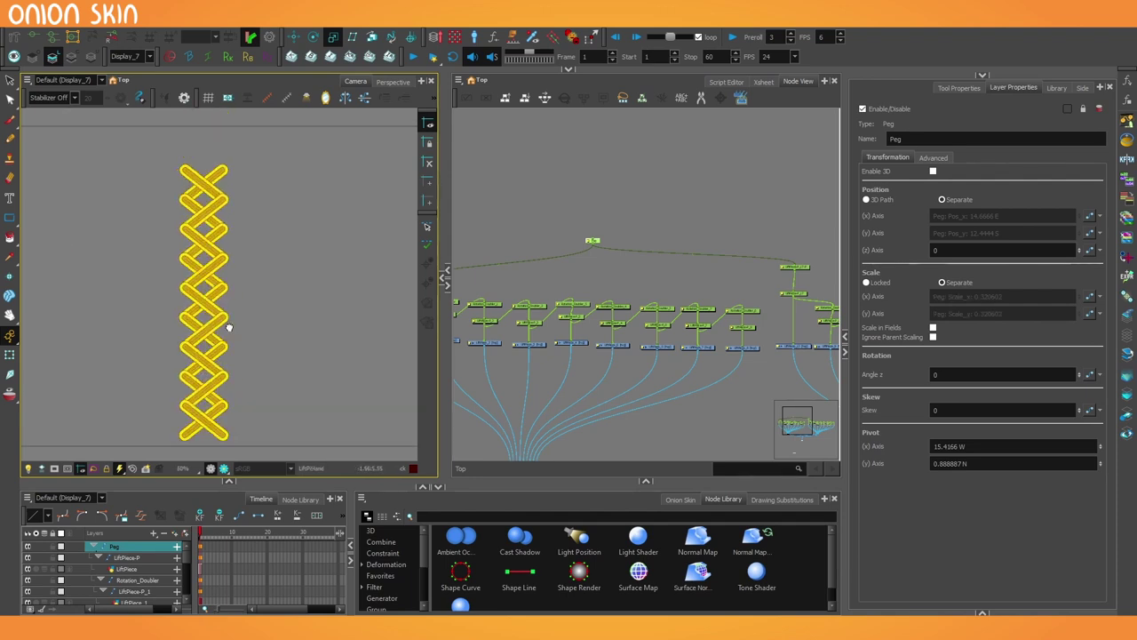
Step: Rotate LiftPiece-P to an angle of about -25.5° to partly fold the lift
left_click(568, 273)
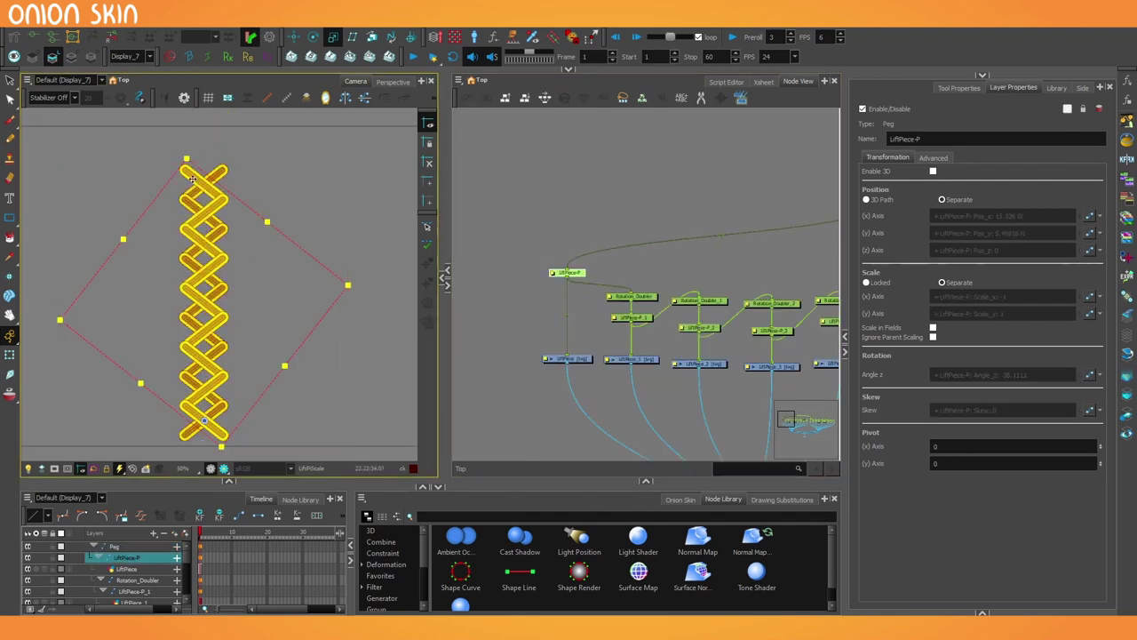
left_click(314, 37)
left_click_drag(307, 250, 275, 237)
left_click_drag(219, 368, 235, 327)
scroll(230, 295, "up", 3)
scroll(242, 265, "down", 1)
Step: Reconnect the mirrored chain's lowest arm drawing, LiftPiece_12, from its chain's composite directly to the final composite
scroll(695, 195, "down", 4)
left_click_drag(725, 279, 466, 303)
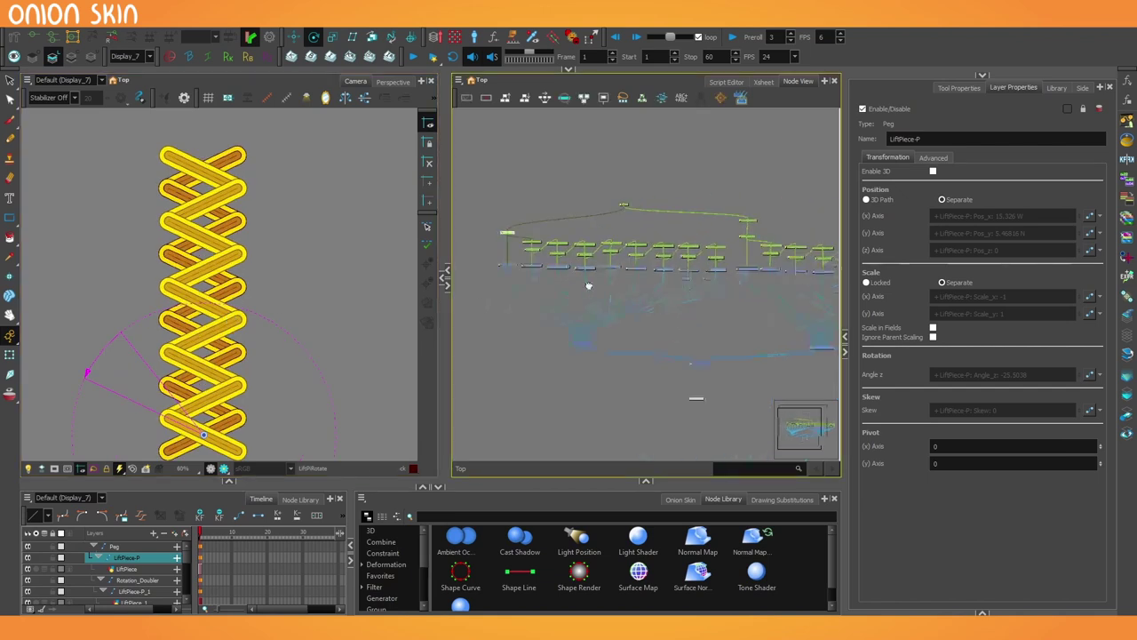
left_click_drag(633, 344, 667, 289)
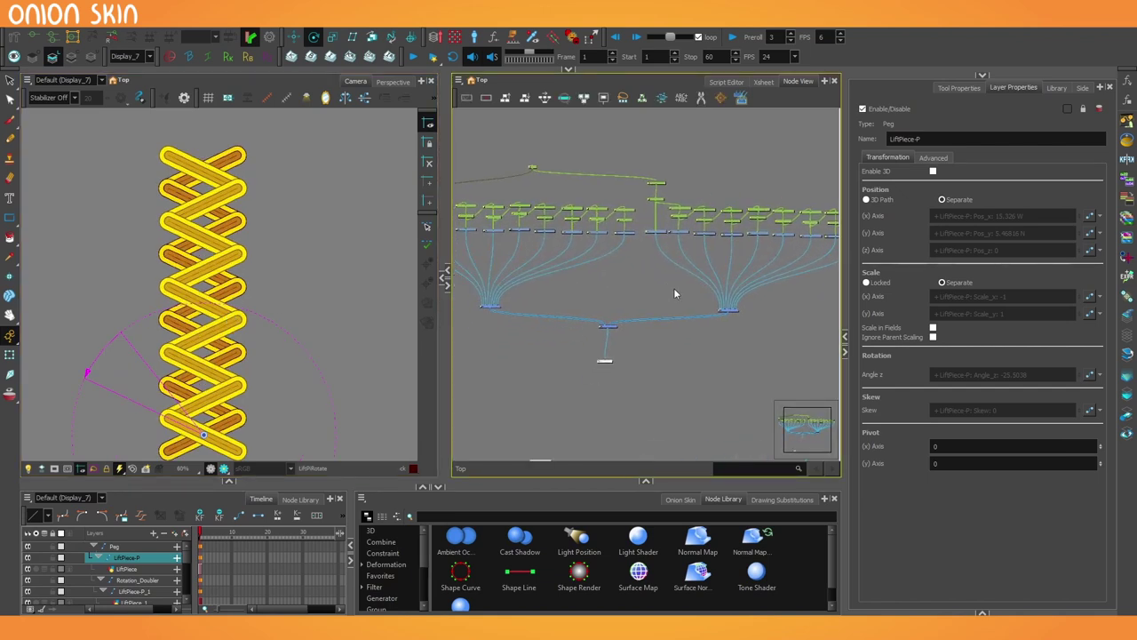
left_click_drag(204, 411, 218, 366)
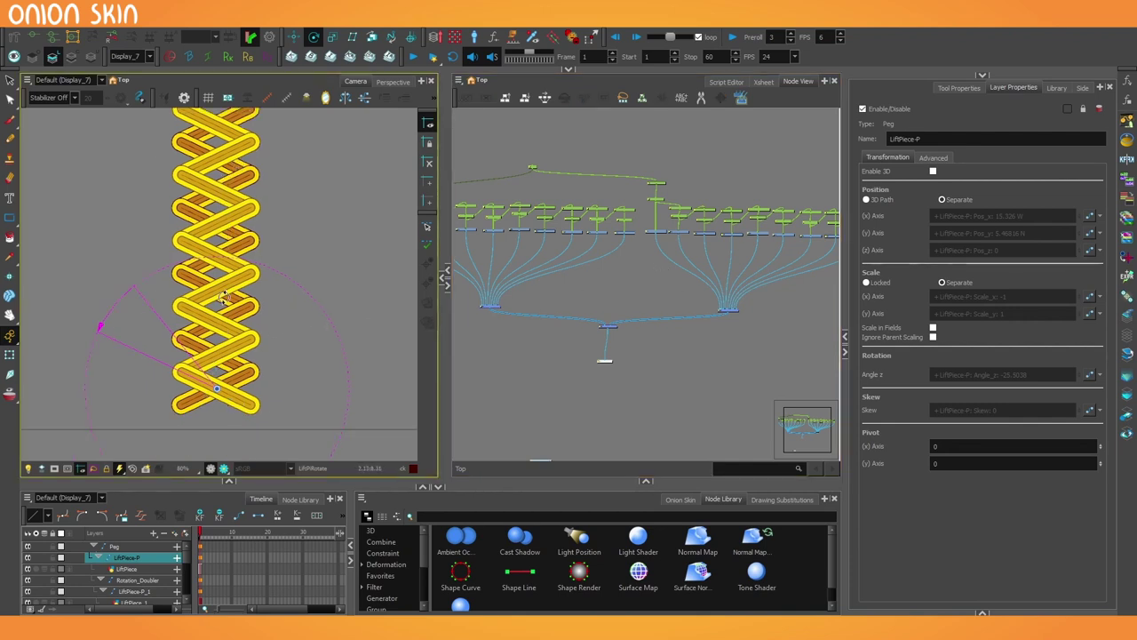
left_click_drag(478, 356, 537, 386)
left_click(537, 385)
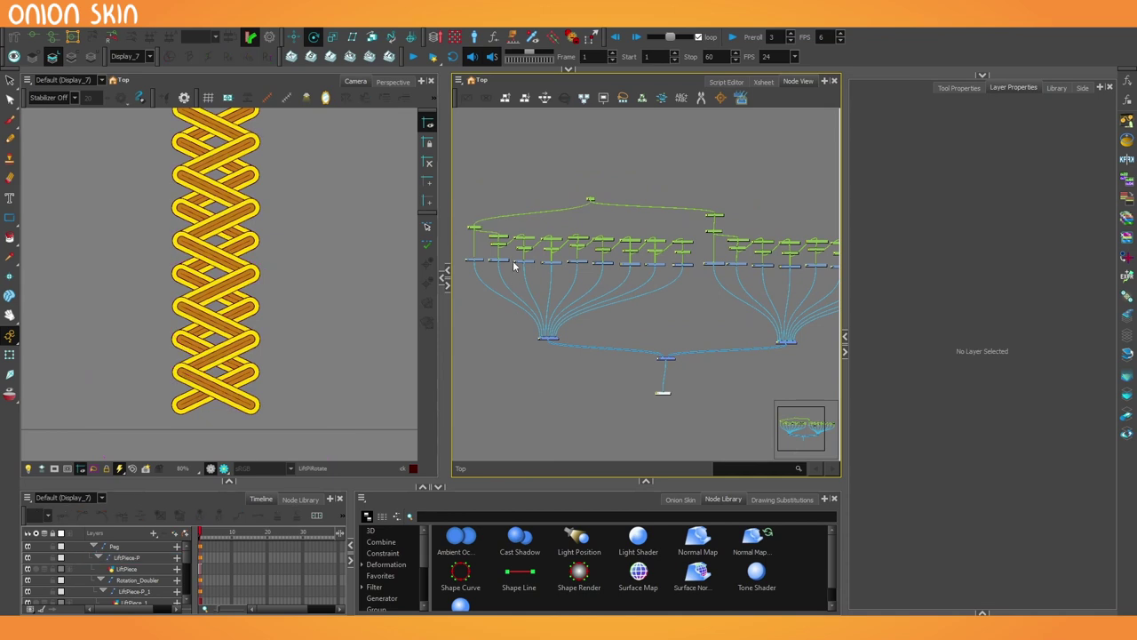
scroll(515, 267, "up", 2)
left_click_drag(516, 273, 574, 270)
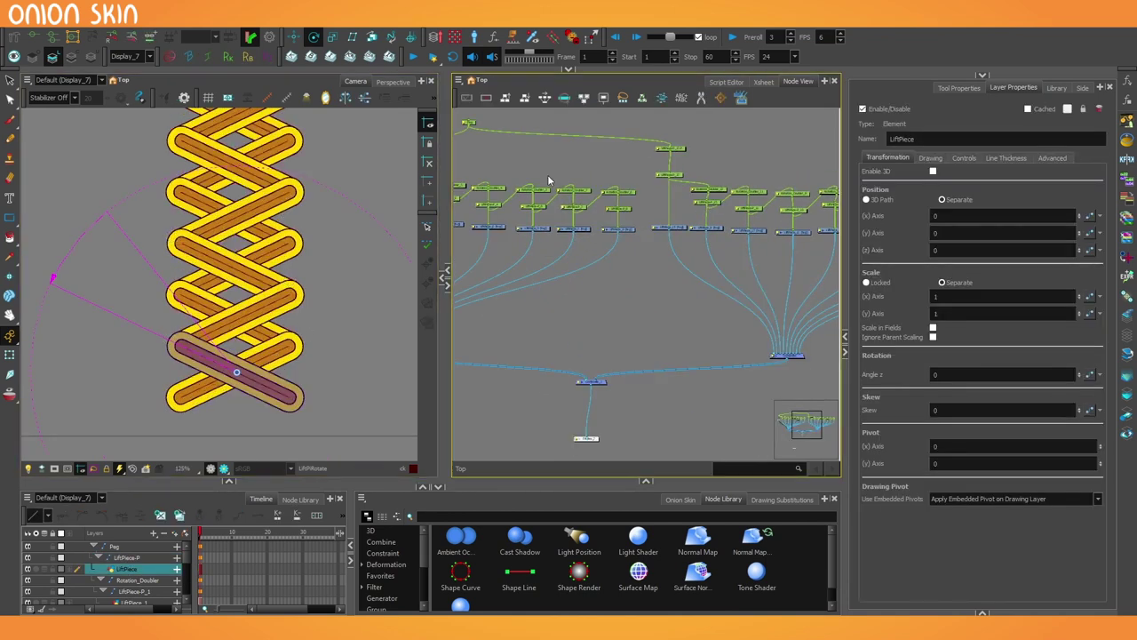
left_click(672, 228)
scroll(772, 356, "up", 1)
left_click_drag(772, 356, 558, 282)
left_click_drag(532, 347, 530, 346)
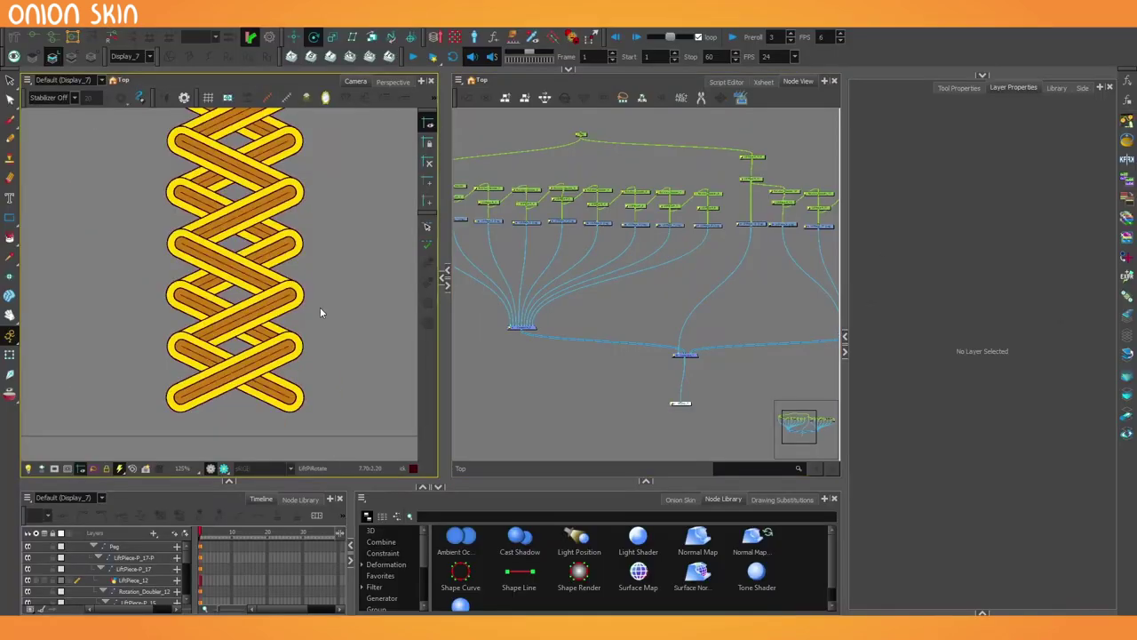
Step: Rewire every second arm drawing from both chains, beginning with LiftPiece_1, directly to the final composite so the overlaps alternate
left_click(284, 302)
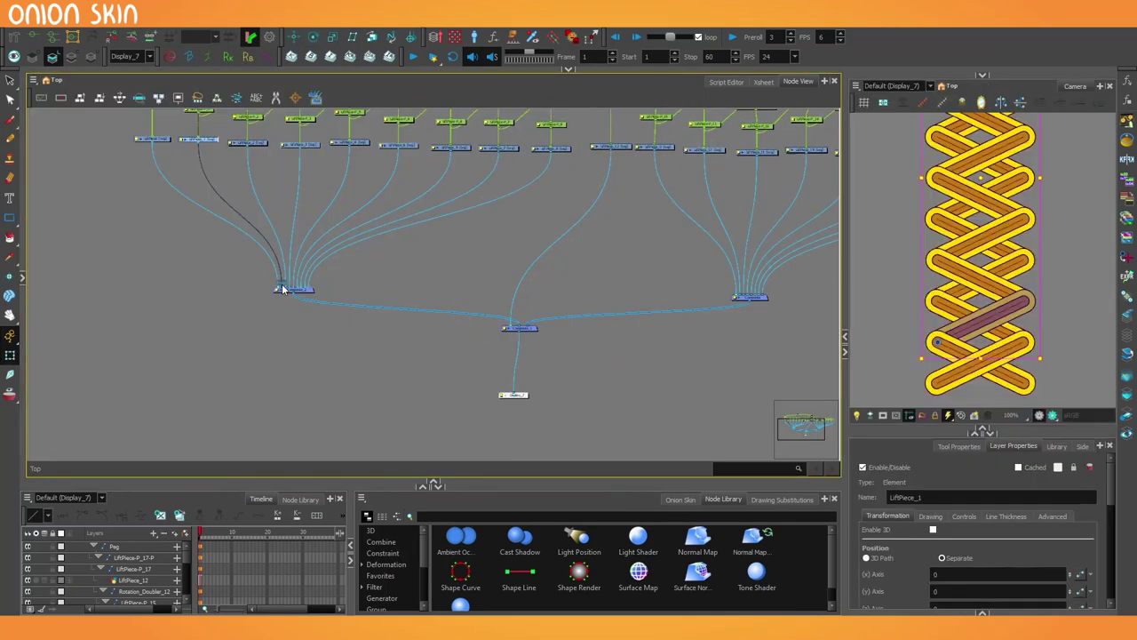
left_click_drag(200, 142, 515, 329)
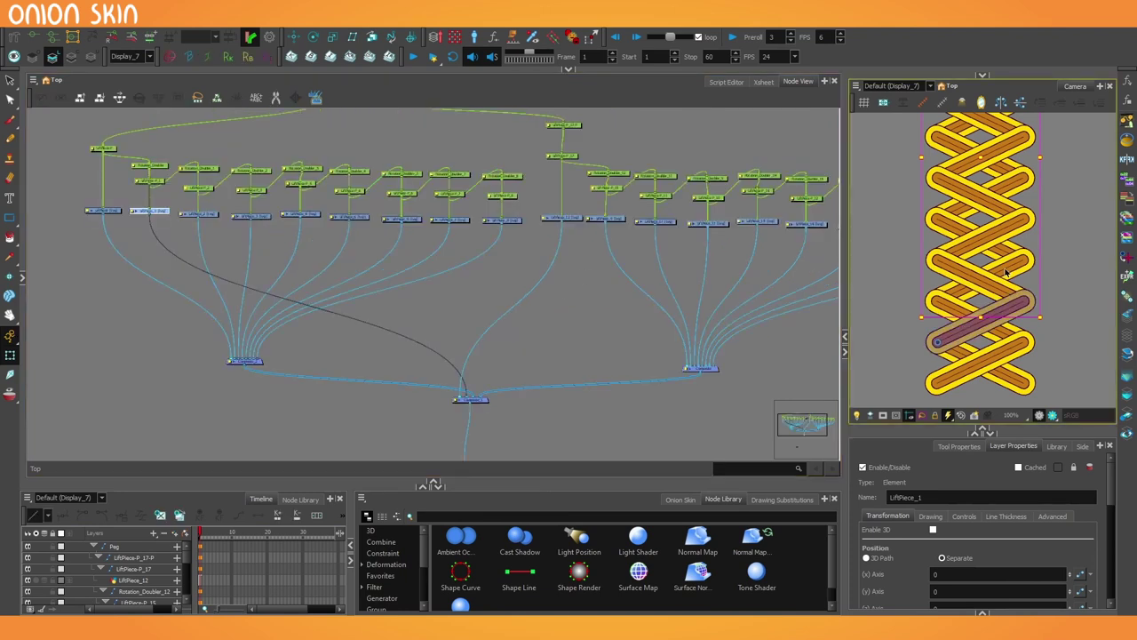
left_click_drag(634, 222, 469, 395)
left_click_drag(238, 363, 240, 362)
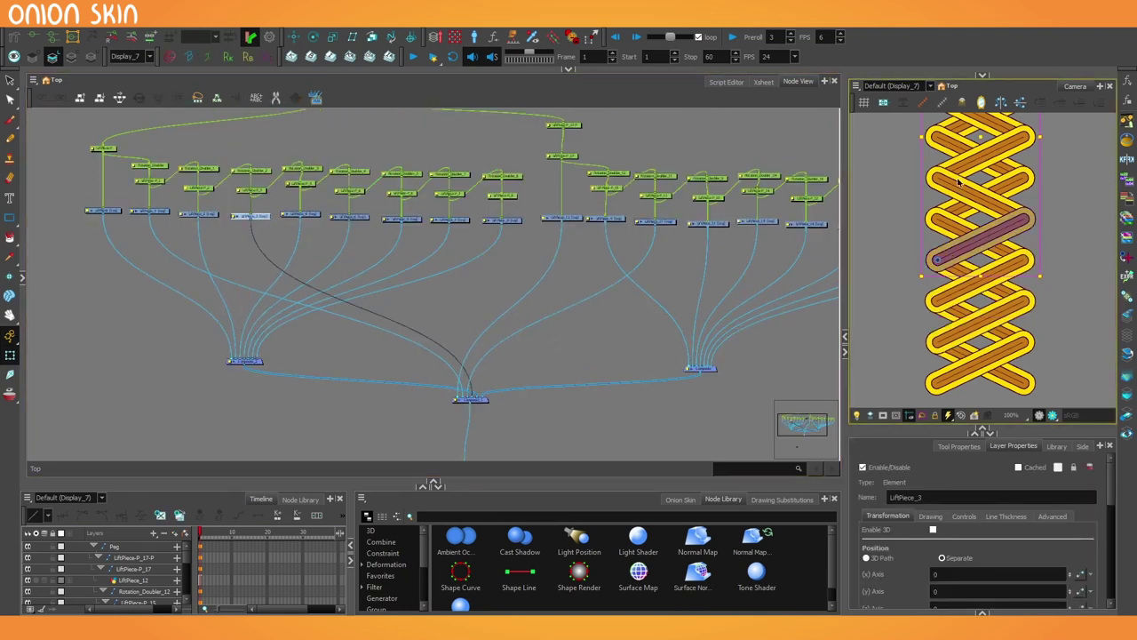
left_click_drag(755, 224, 706, 365)
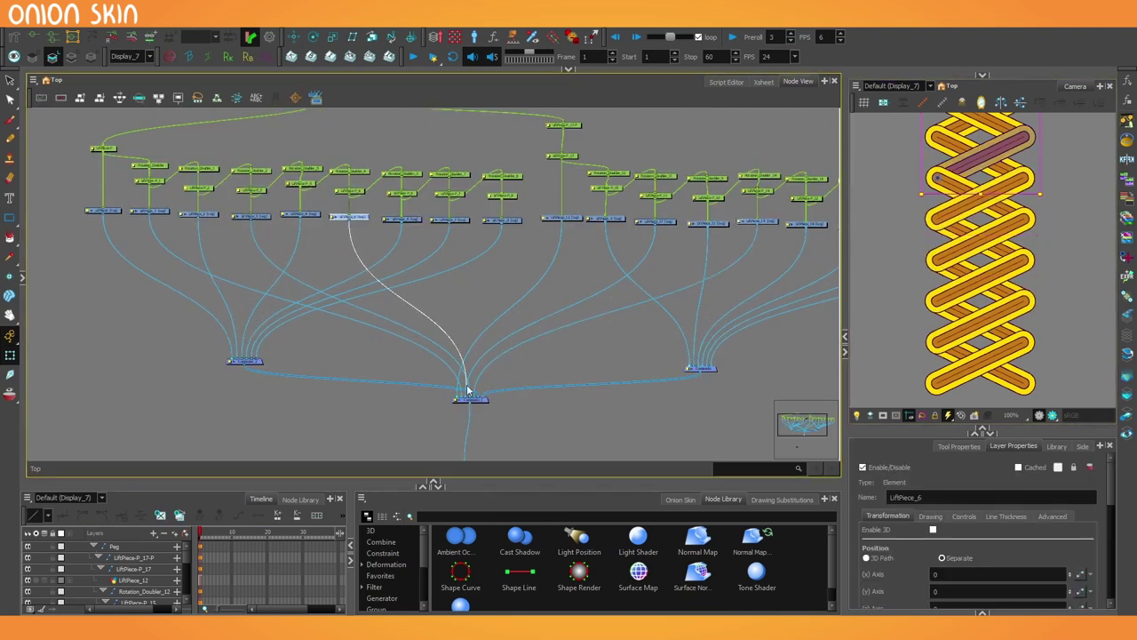
left_click_drag(476, 401, 471, 396)
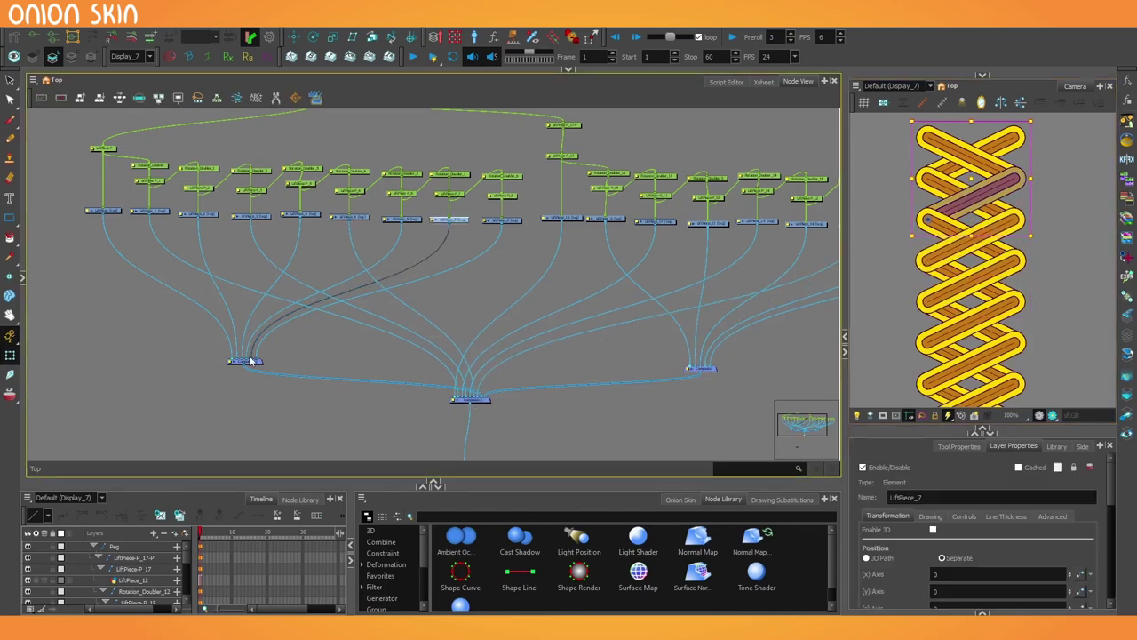
left_click_drag(251, 362, 486, 399)
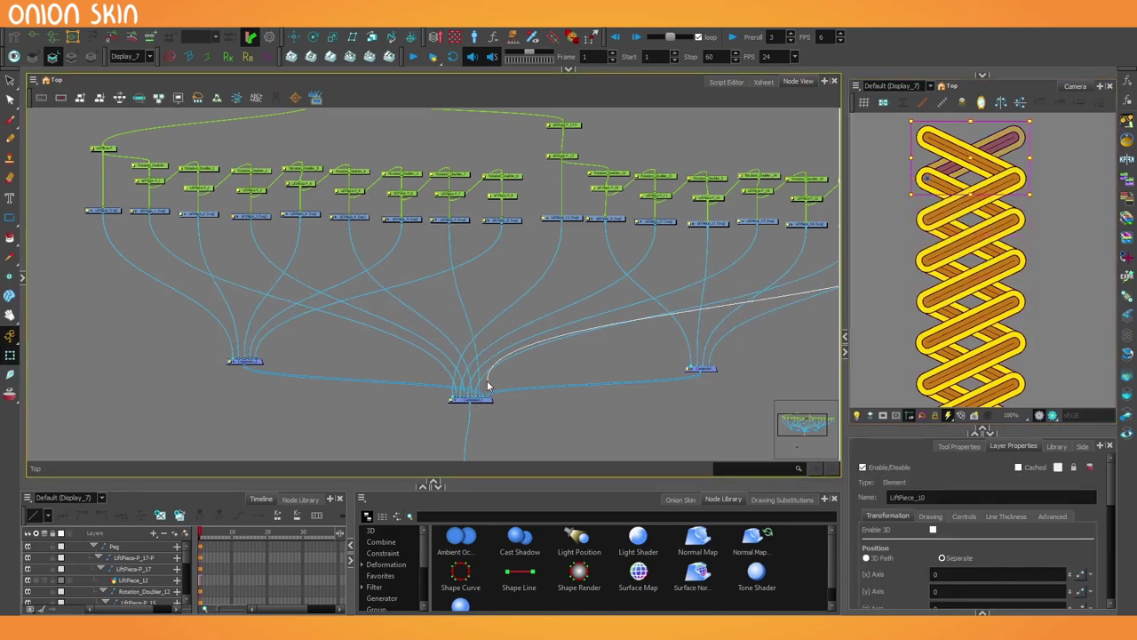
left_click_drag(487, 387, 471, 396)
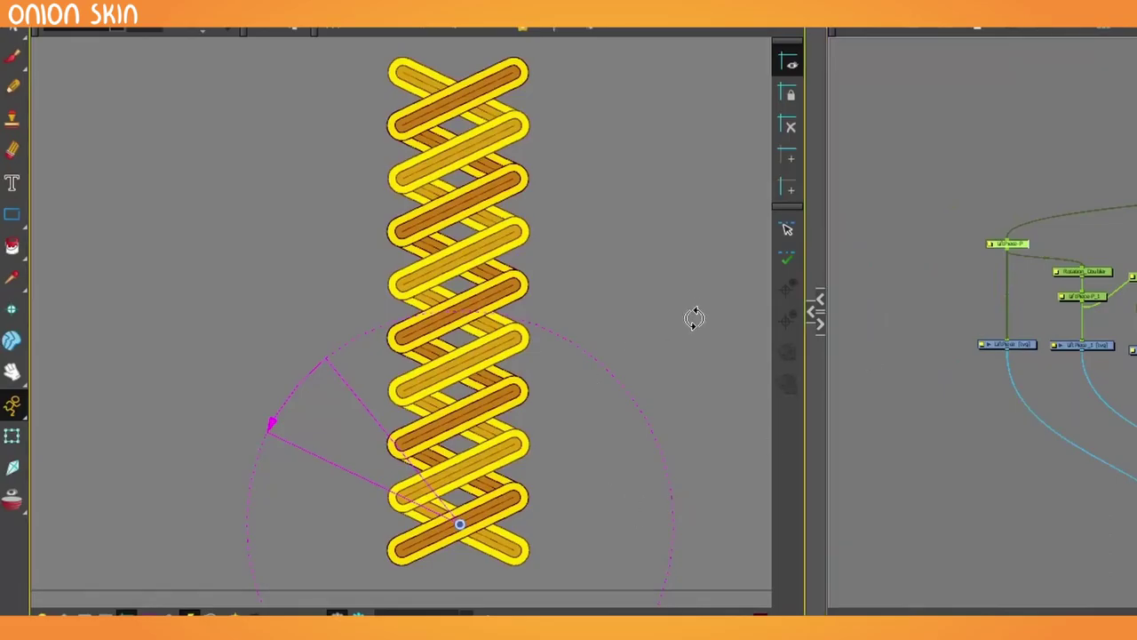
Step: Rotate LiftPiece-P back and forth to test how the interleaved arms fold together
left_click_drag(695, 319, 685, 305)
left_click_drag(685, 358, 658, 393)
scroll(658, 528, "down", 2)
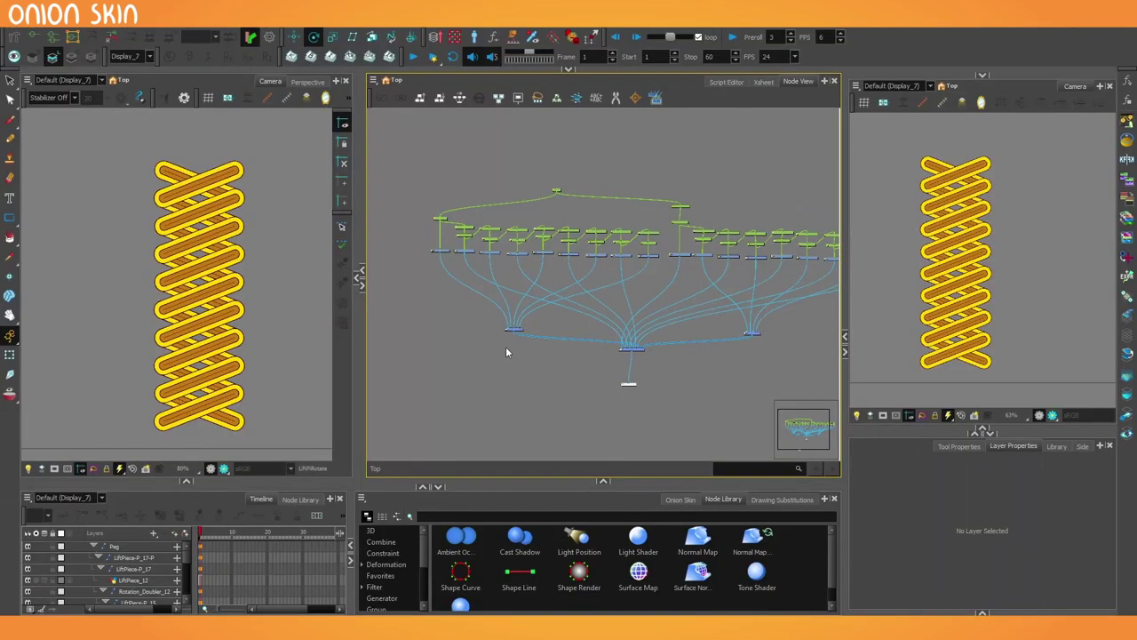
Step: Delete the two chains' intermediate composites so all arm drawings feed the final composite
scroll(484, 315, "down", 2)
left_click_drag(460, 282, 560, 344)
key("Delete")
left_click_drag(704, 319, 496, 328)
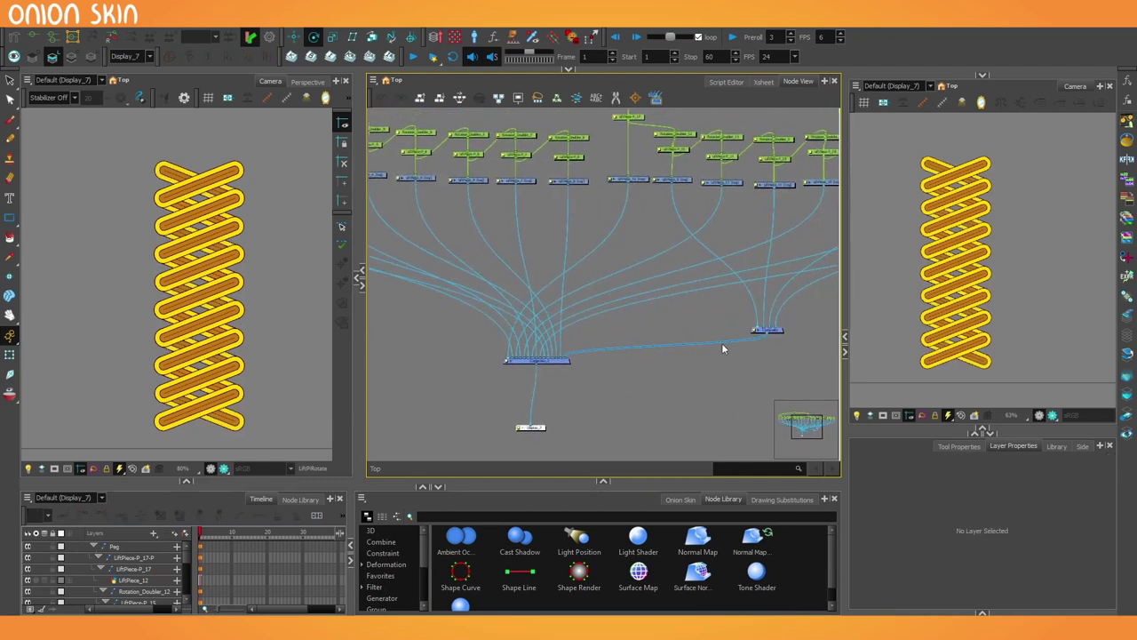
left_click_drag(795, 355, 743, 318)
key("Delete")
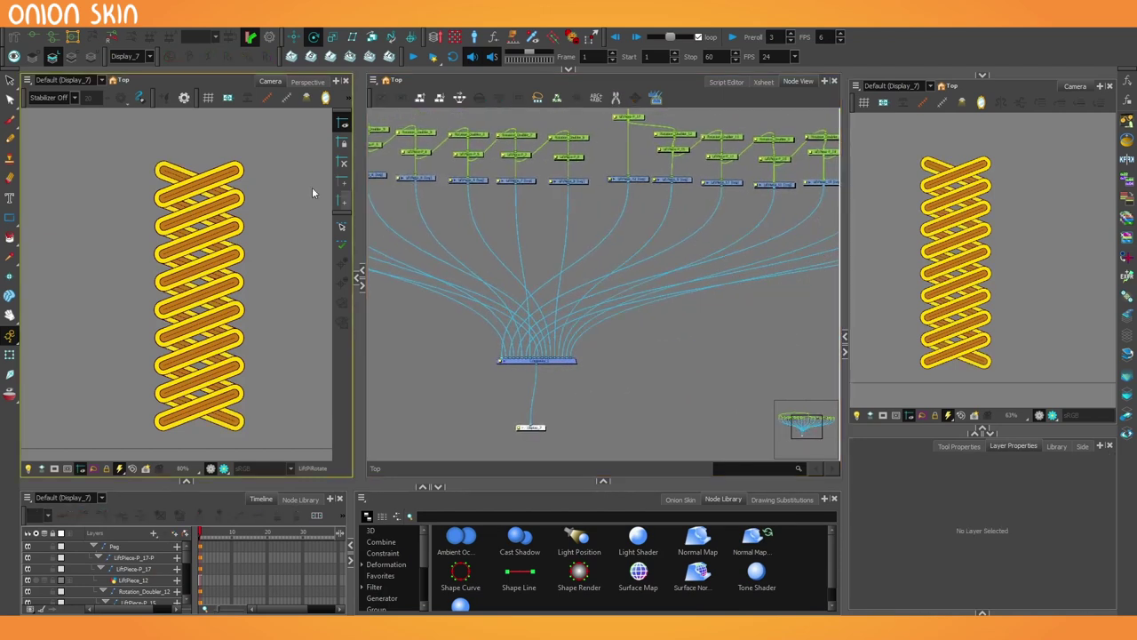
Step: Add a drawing layer named Basket, connect it to the final composite, and widen the camera view
left_click_drag(392, 325, 586, 317)
key("ctrl+r")
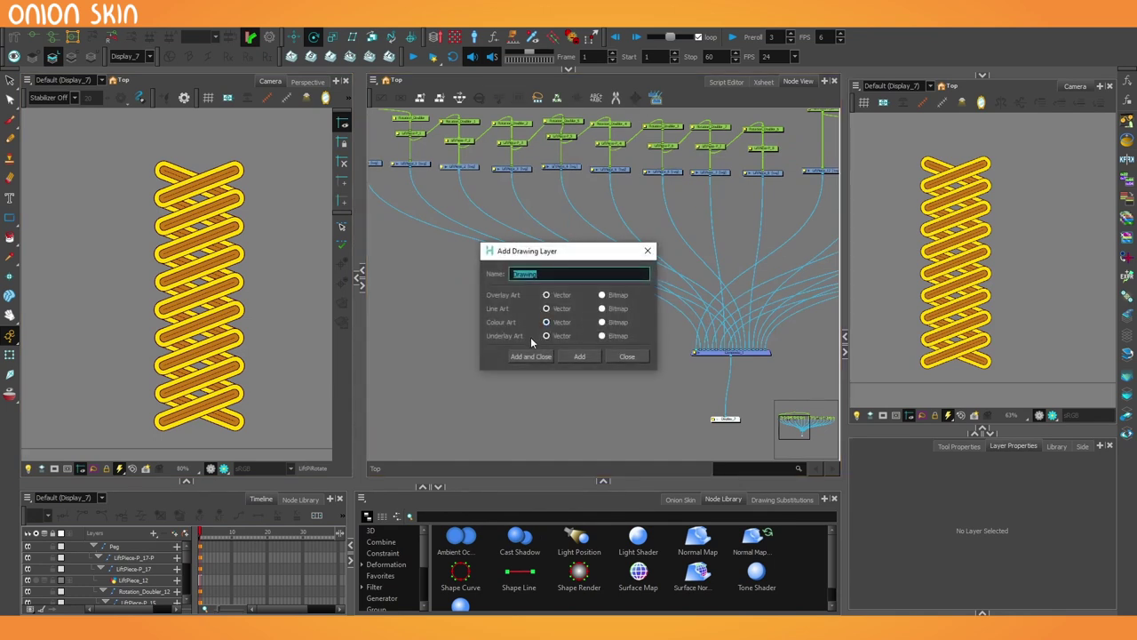
type("Basket")
left_click(531, 357)
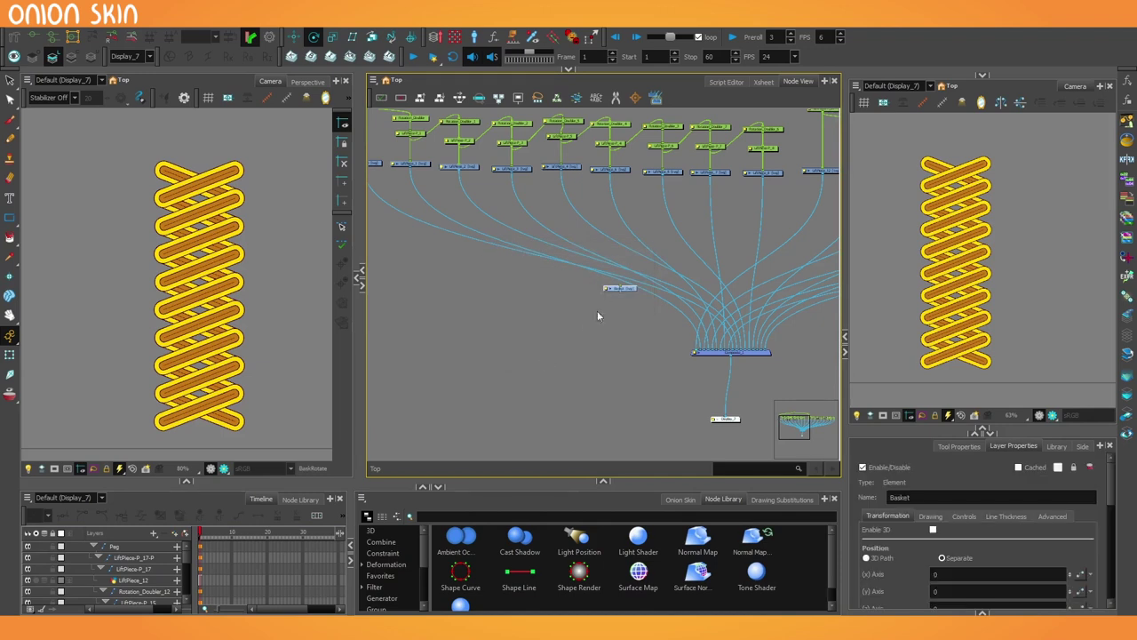
left_click_drag(359, 228, 469, 227)
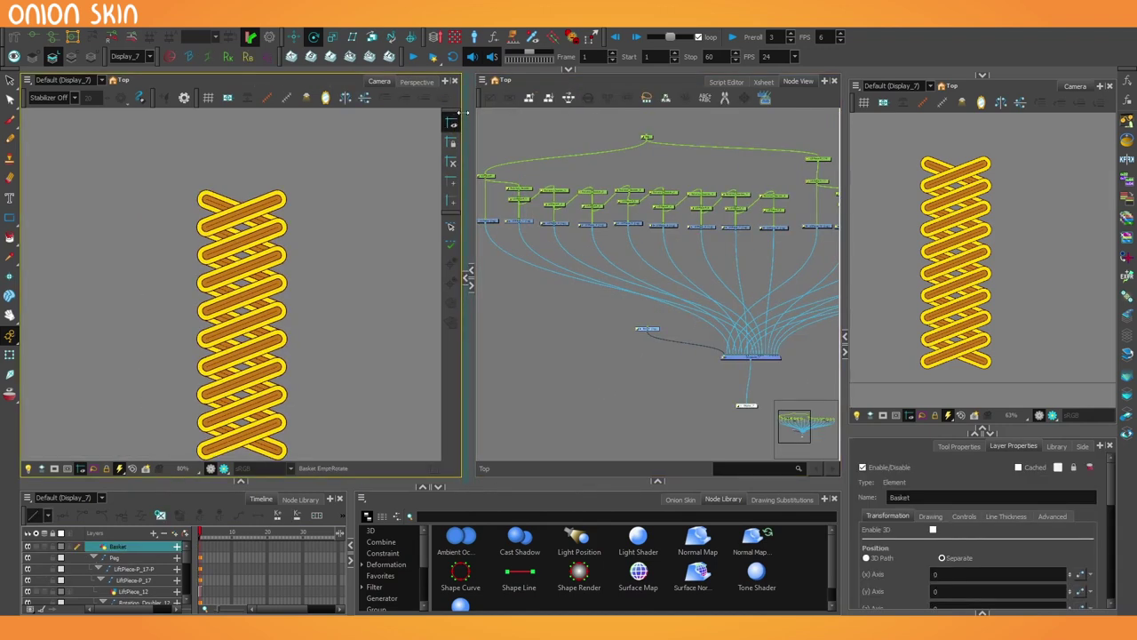
Step: Add the Colour view to the workspace and return to the camera view with the Rectangle tool ready
left_click_drag(467, 112, 23, 114)
left_click(251, 28)
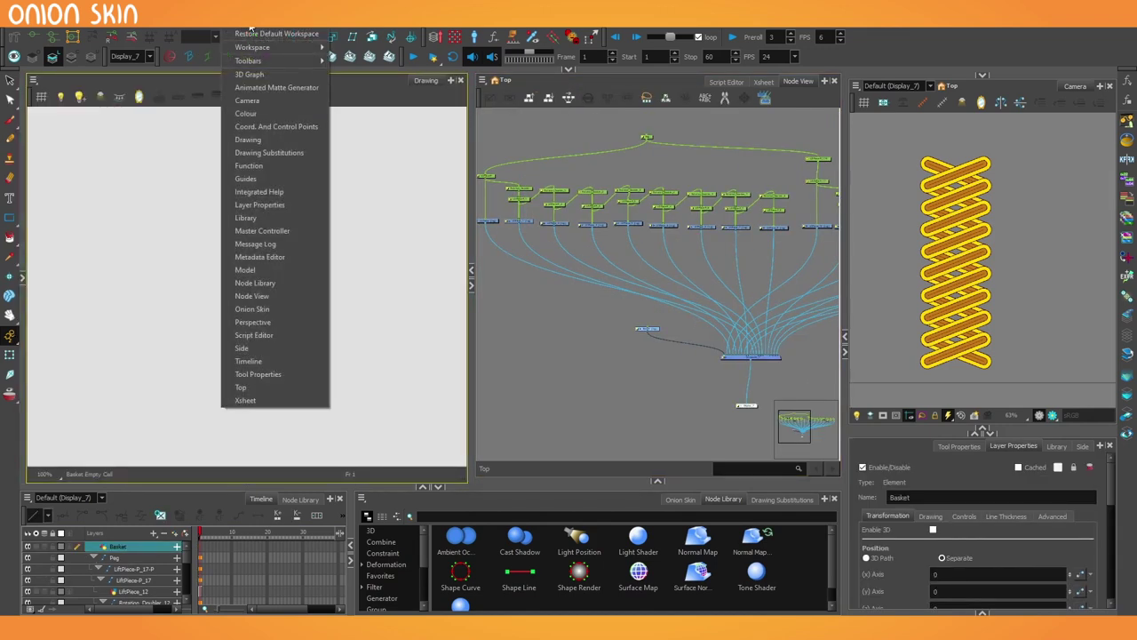
left_click(451, 227)
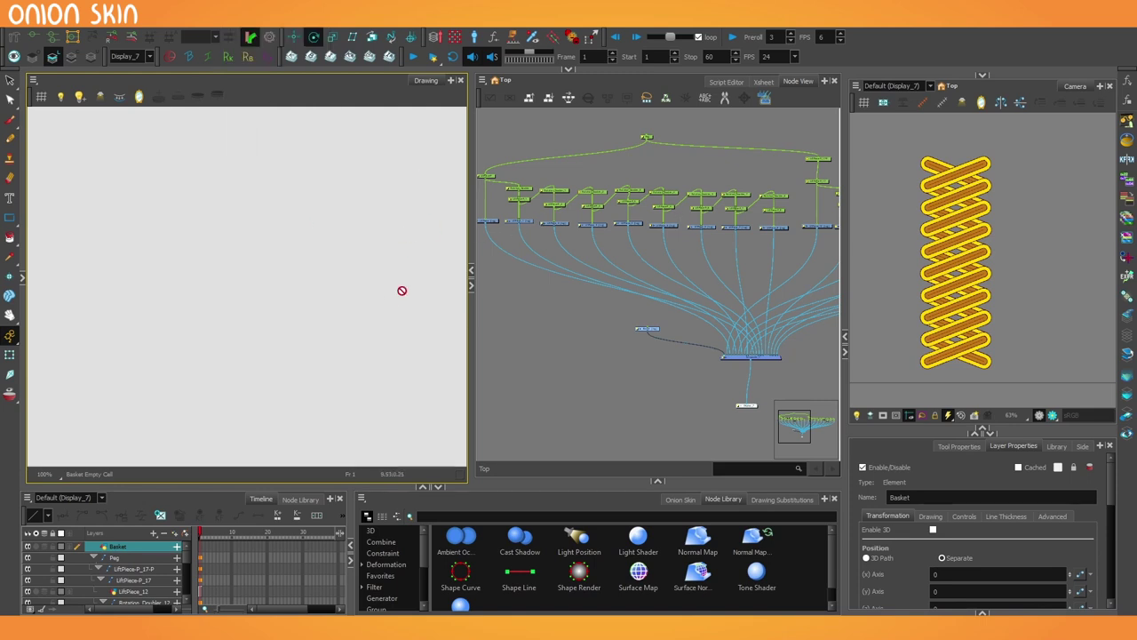
left_click(557, 330)
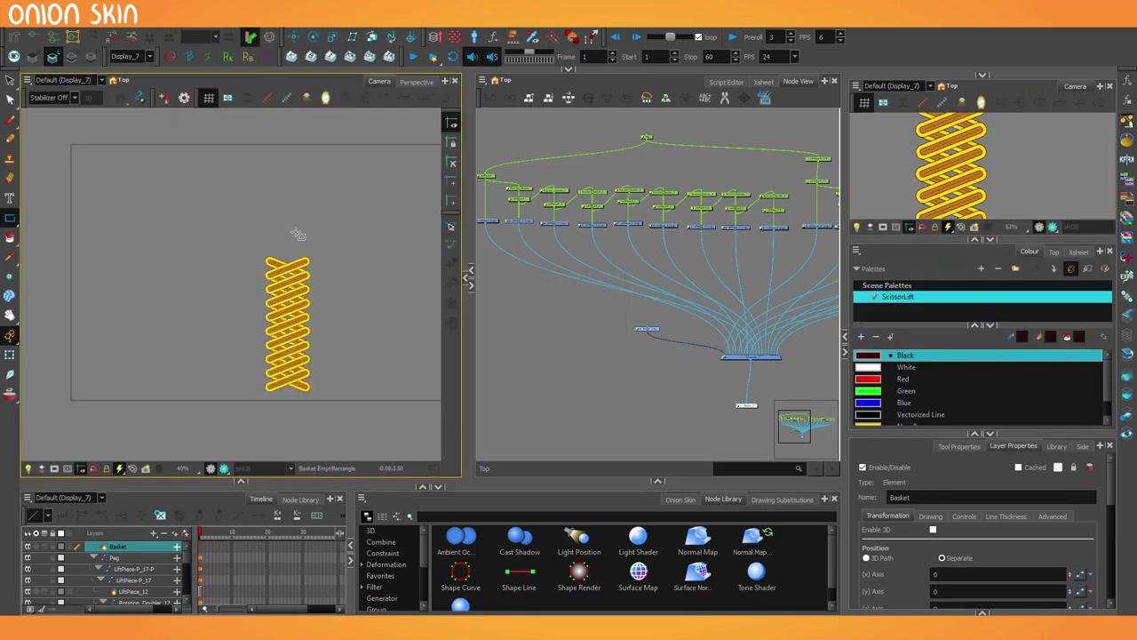
Step: Draw a filled rectangle above the lift's top arms on the Basket layer and delete its fill, keeping the outline
scroll(298, 234, "up", 8)
mouse_move(59, 119)
left_mouse_down()
mouse_move(370, 365)
mouse_move(376, 318)
mouse_move(385, 333)
left_mouse_up()
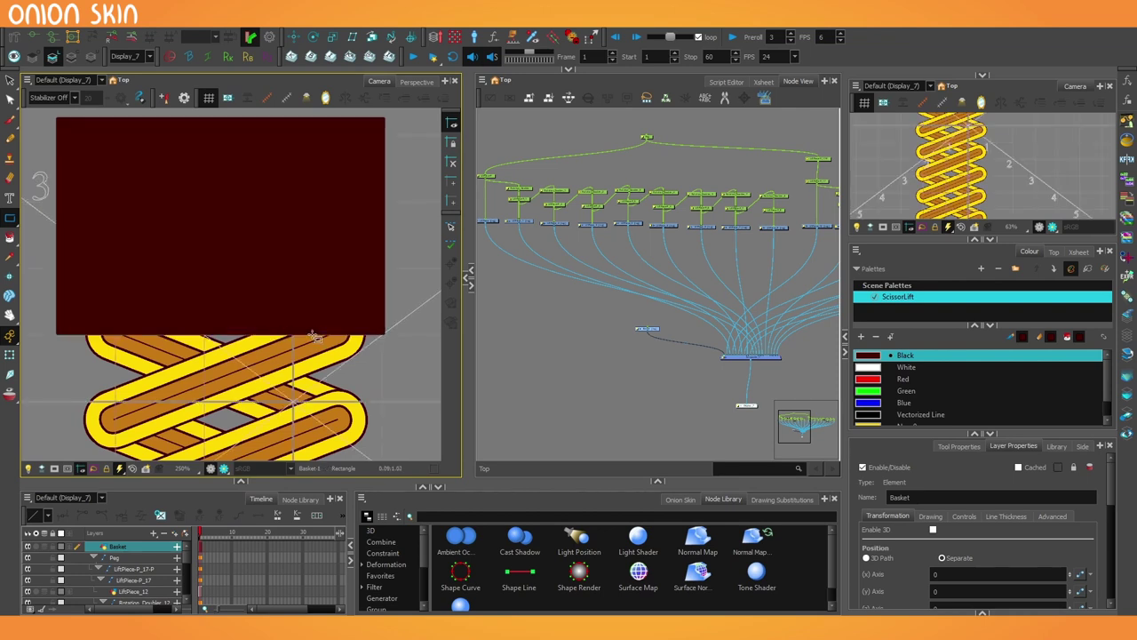
scroll(304, 336, "down", 2)
key("alt+s")
left_click(209, 255)
key("Delete")
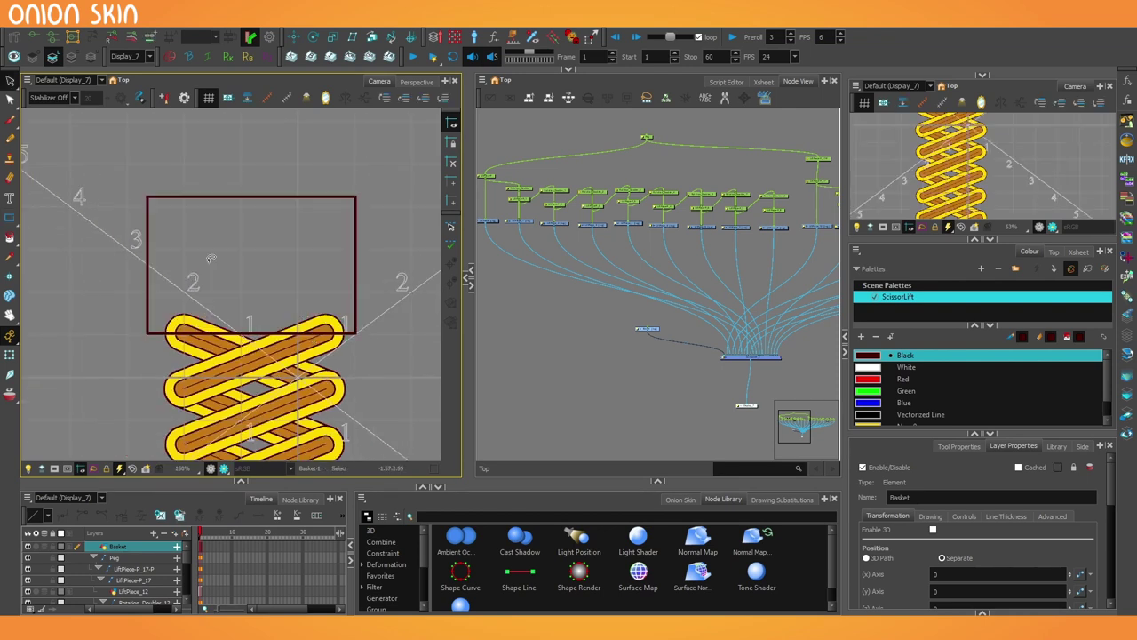
Step: Widen the basket rectangle evenly so it overhangs the arms on both sides, and make it slightly taller
scroll(207, 250, "up", 2)
key("ctrl+a")
scroll(186, 244, "down", 2)
scroll(140, 269, "down", 1)
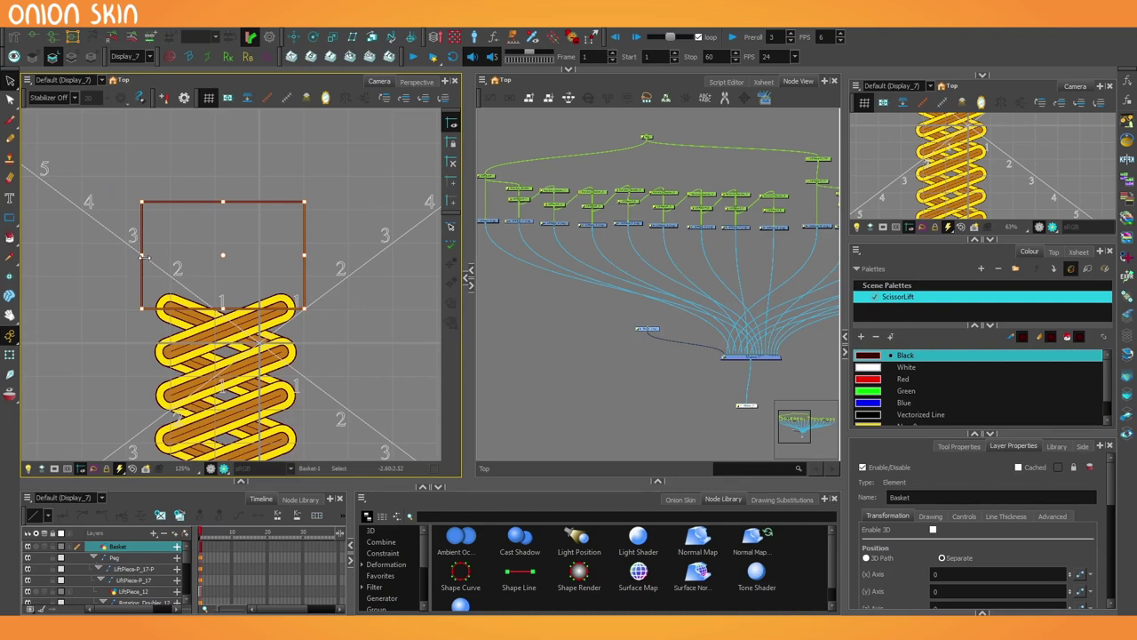
left_click_drag(143, 256, 119, 260)
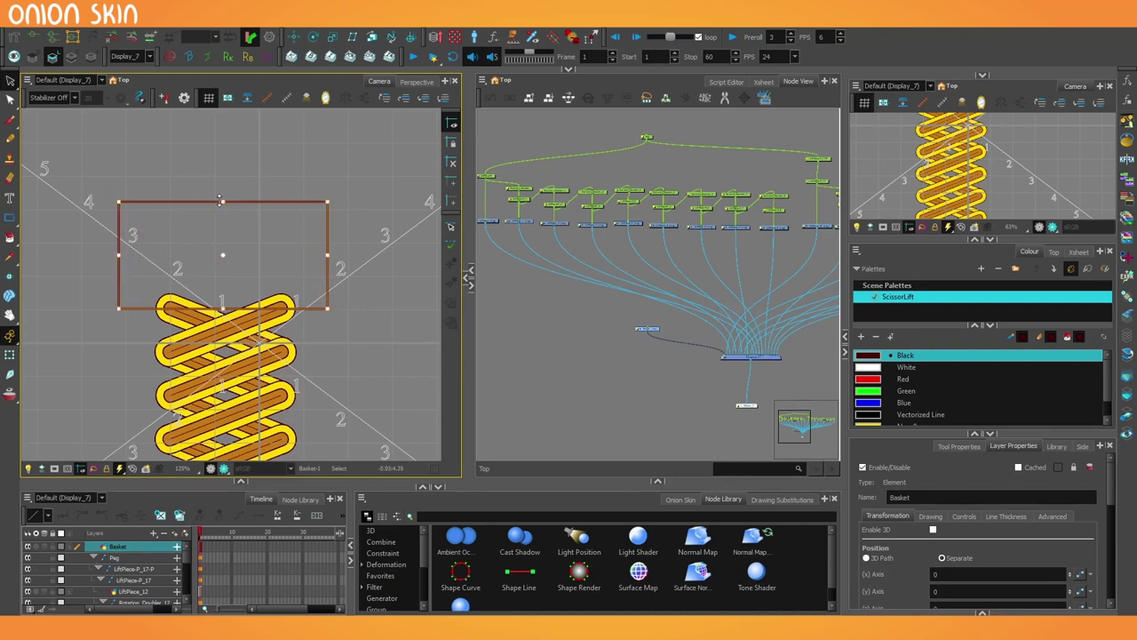
left_click_drag(222, 199, 224, 194)
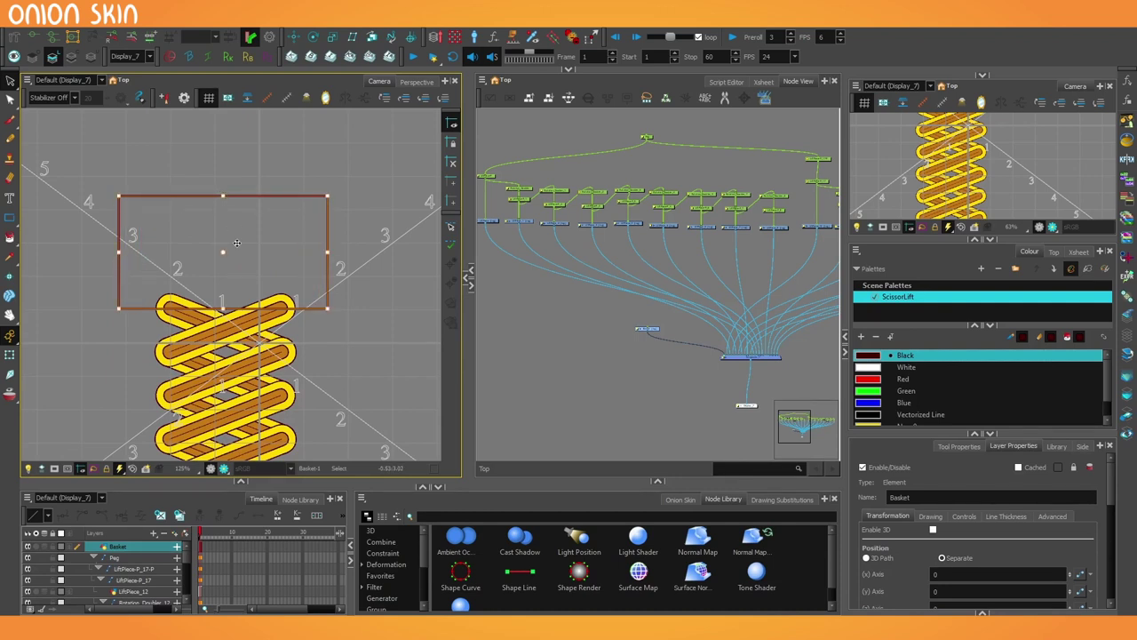
Step: Set the basket outline's maximum pencil size to 64.8 and scale the rectangle down slightly about its centre
scroll(255, 351, "up", 2)
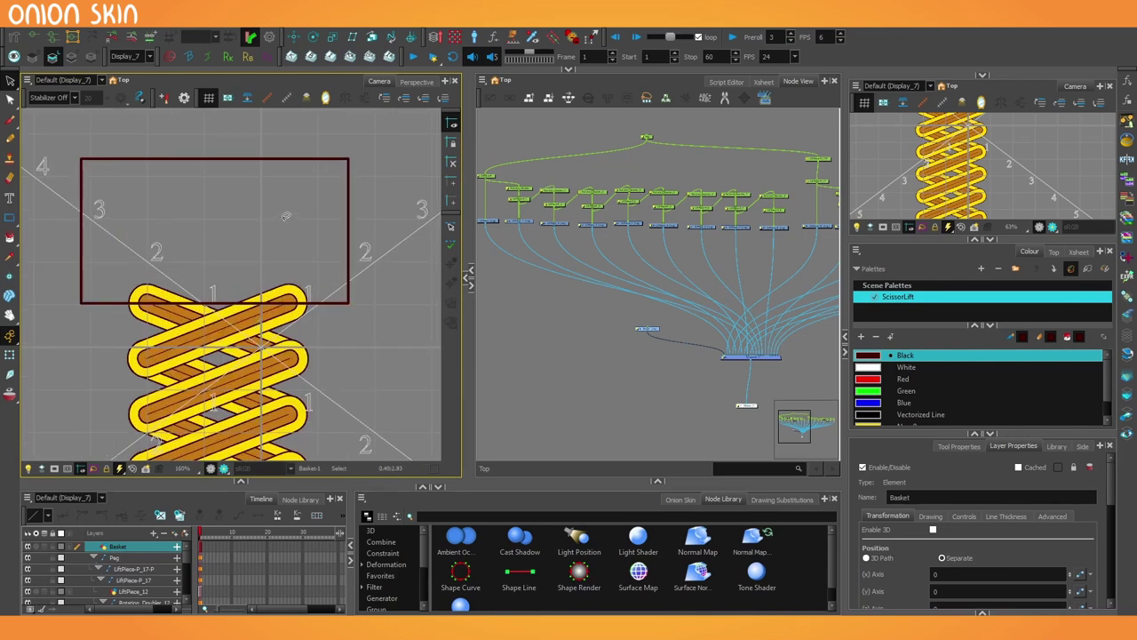
left_click_drag(286, 216, 287, 256)
left_click_drag(323, 167, 366, 222)
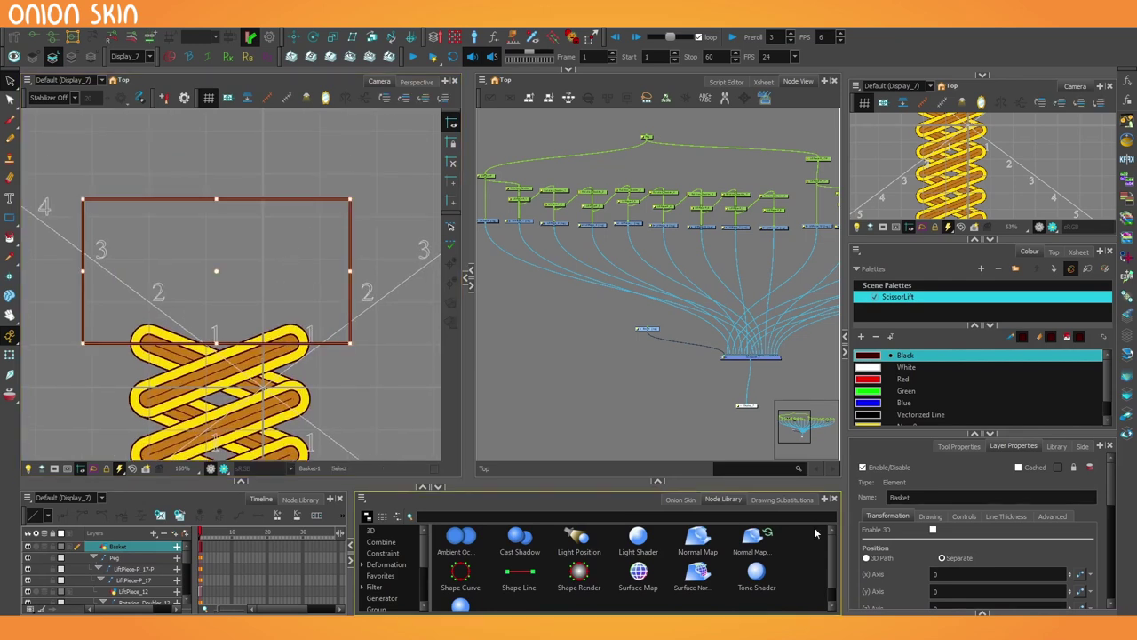
left_click(959, 447)
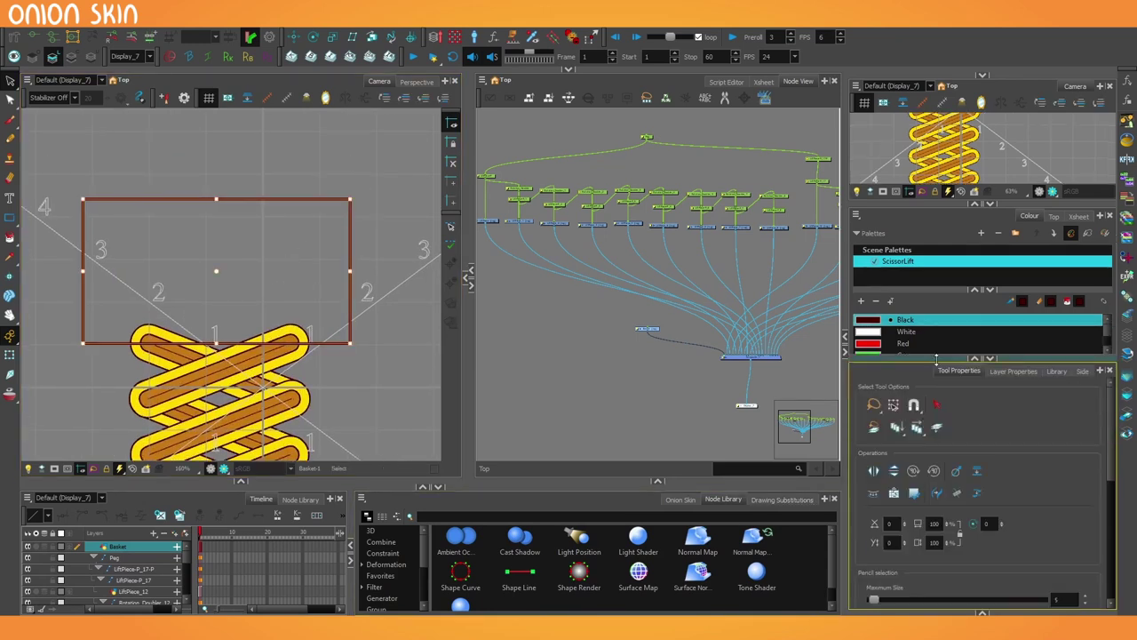
left_click_drag(947, 434, 936, 360)
left_click_drag(875, 603, 900, 602)
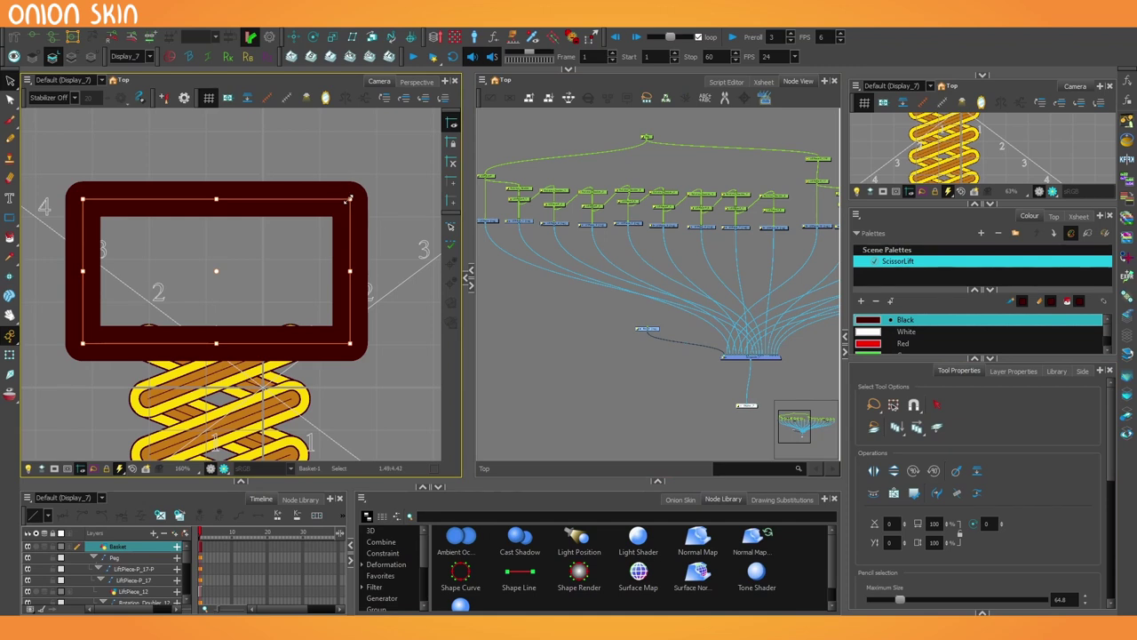
left_click_drag(350, 199, 333, 208)
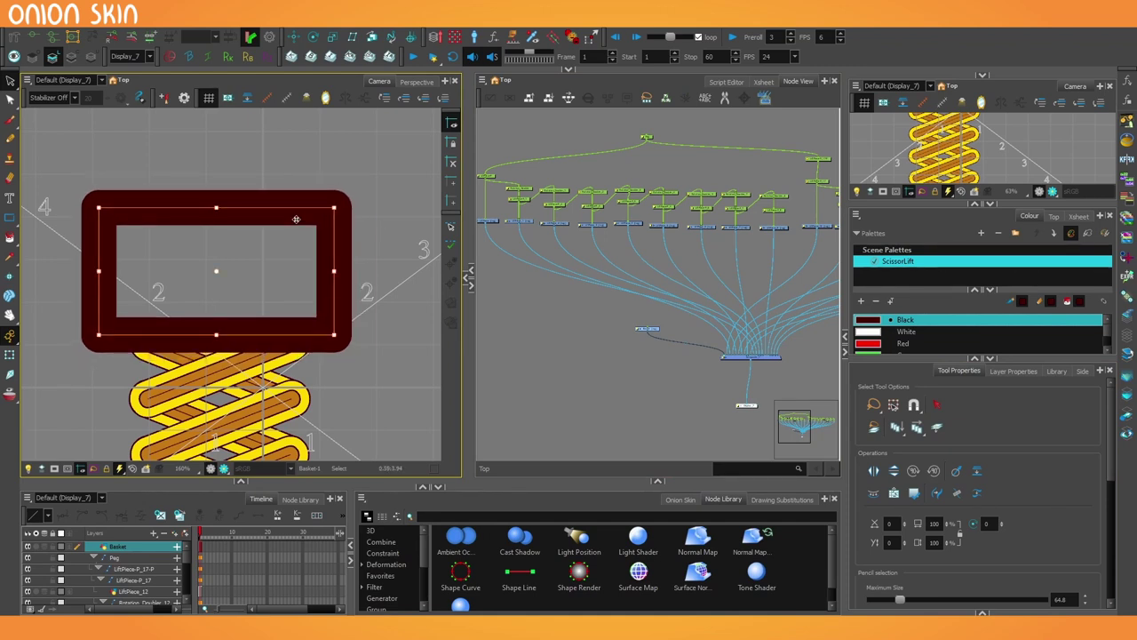
Step: Convert the thick basket outline from pencil lines to brush strokes, and convert its strokes to pencil lines
right_click(296, 219)
mouse_move(419, 506)
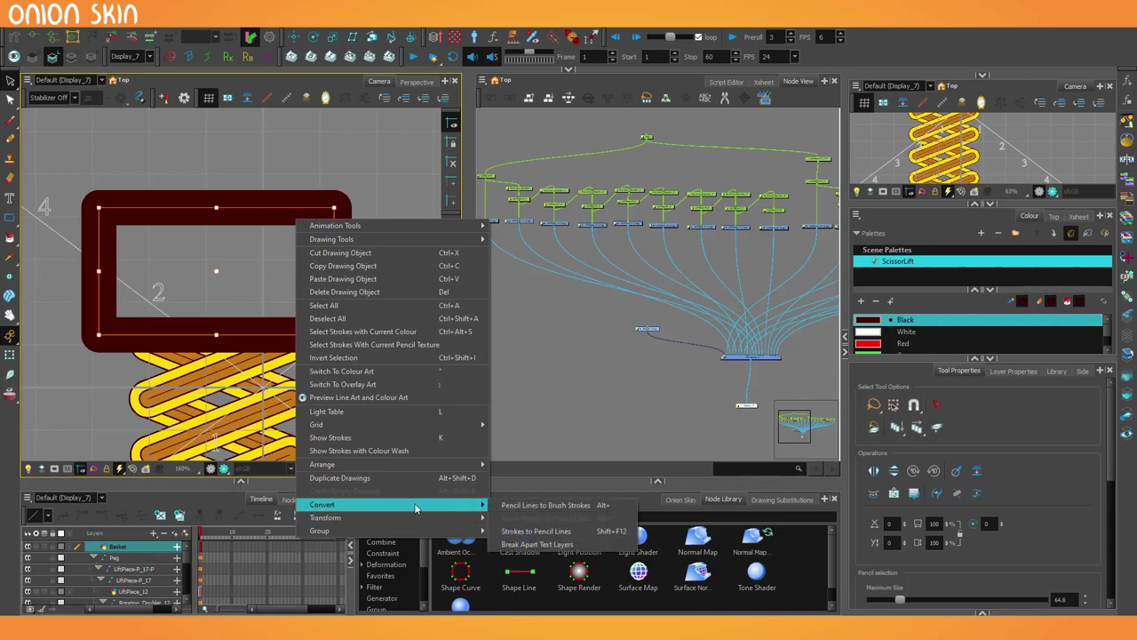
left_click(569, 507)
right_click(327, 238)
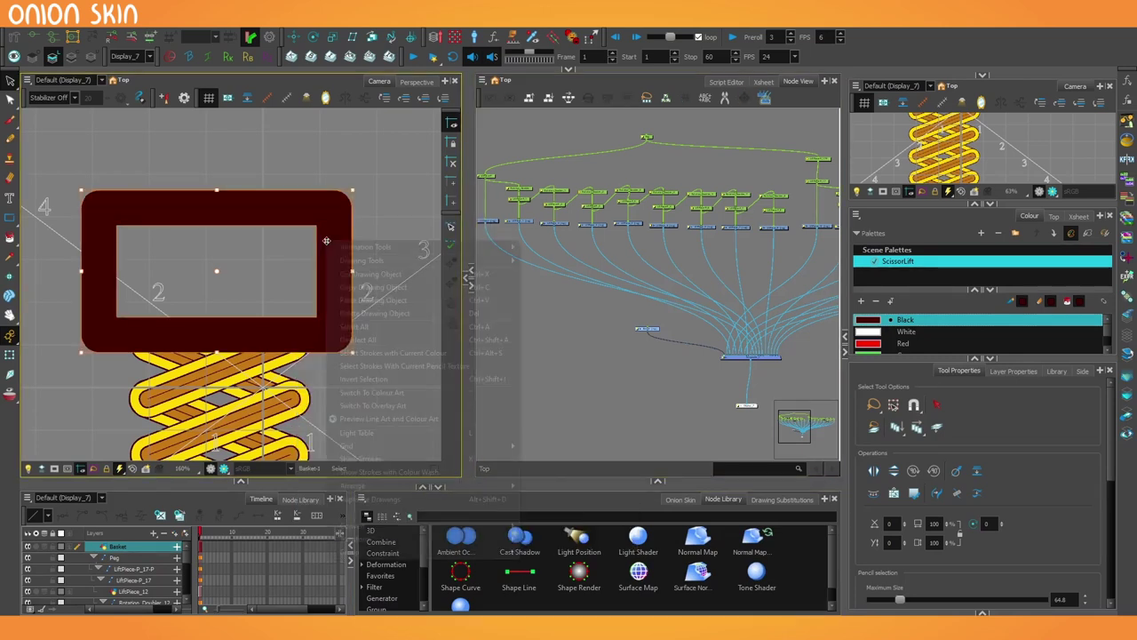
mouse_move(405, 536)
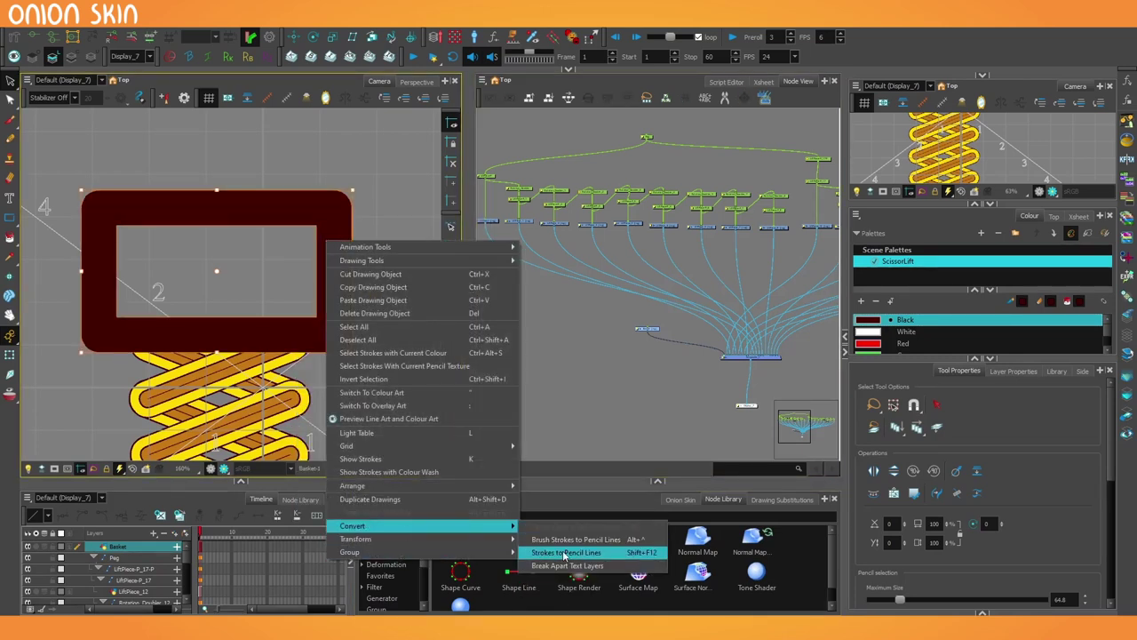
left_click(564, 553)
Step: Thin the inner and outer basket outlines to a maximum pencil size of 3.5
scroll(344, 273, "up", 1)
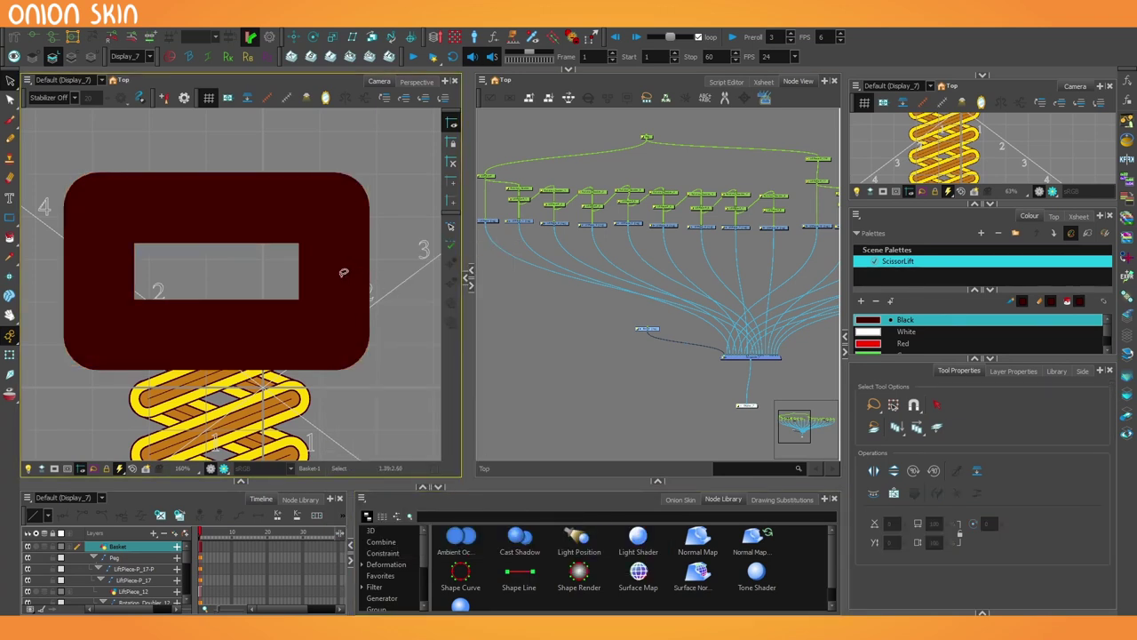
left_click(364, 282)
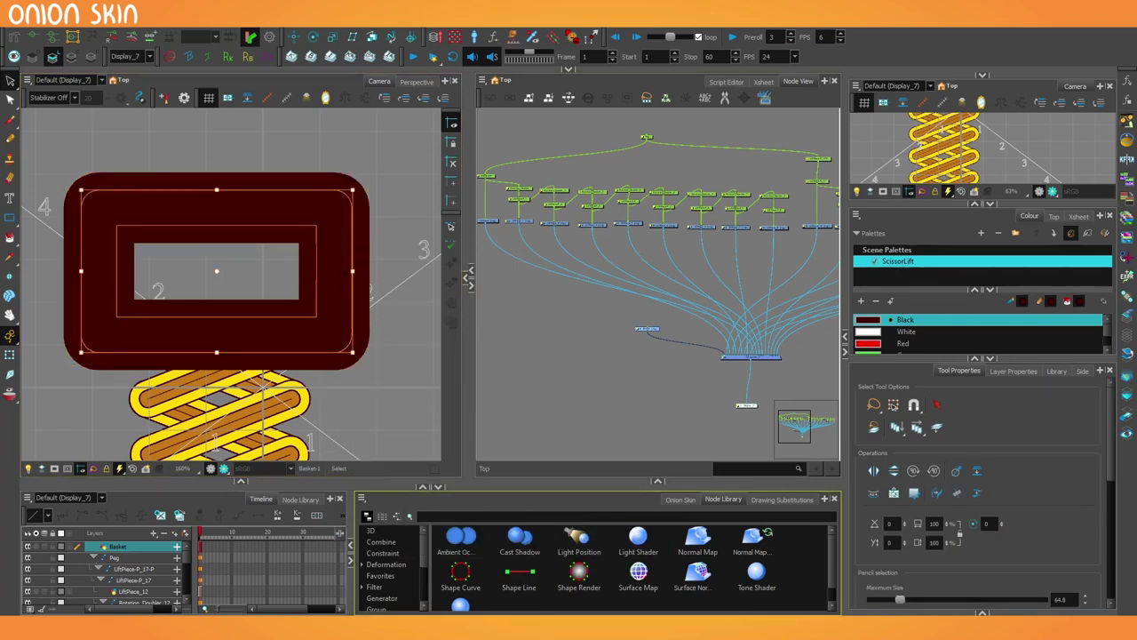
left_click_drag(898, 602, 877, 602)
left_click(327, 278)
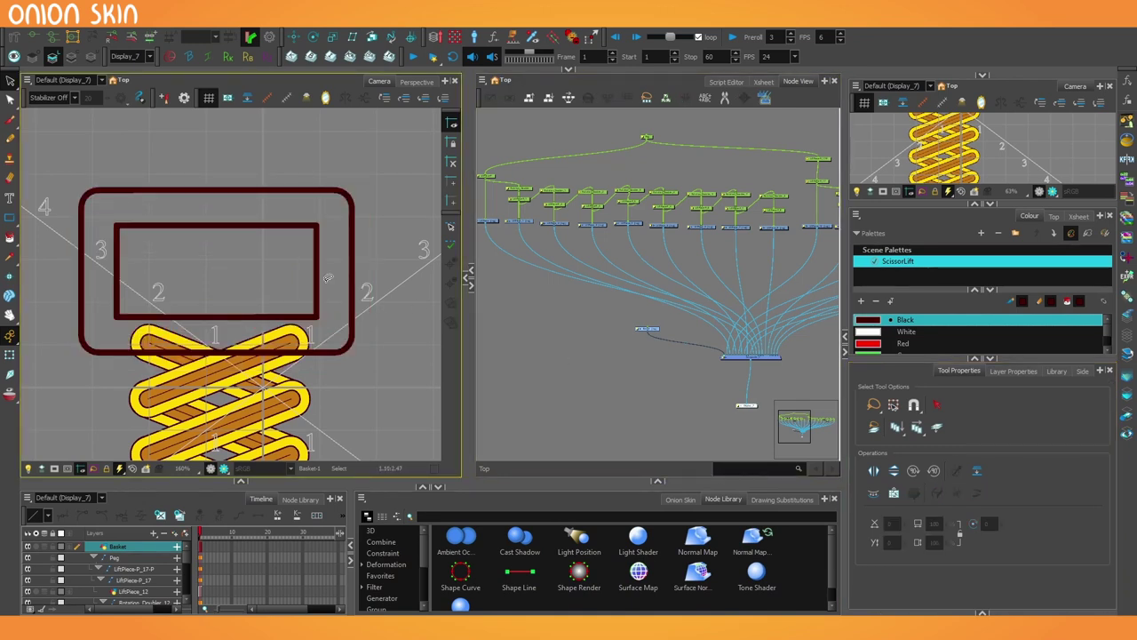
left_click(327, 276)
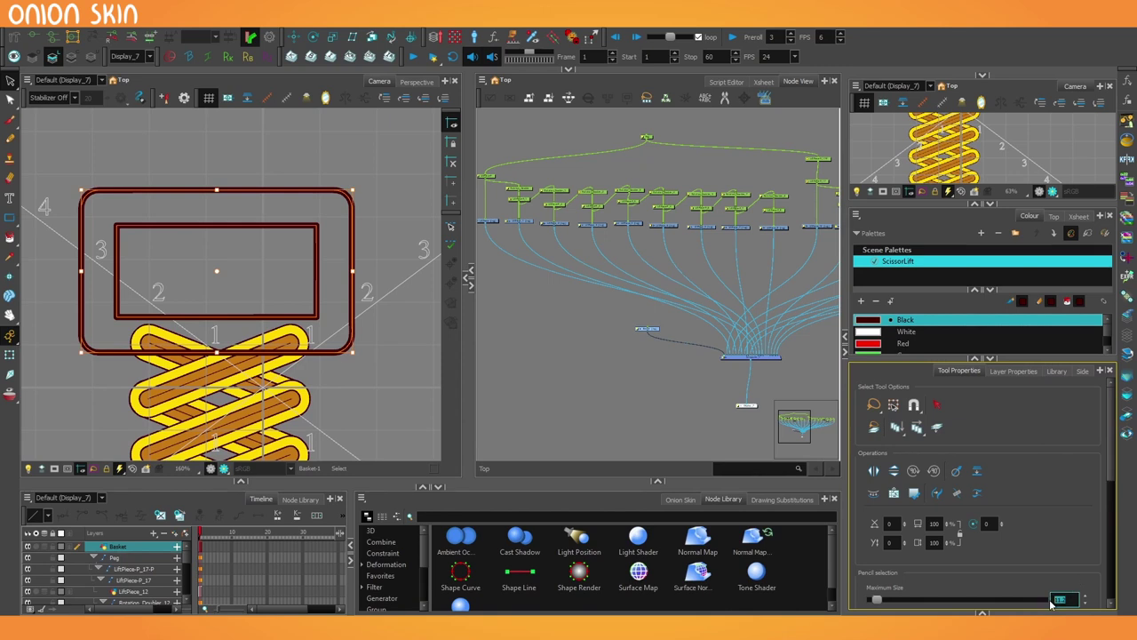
type("4")
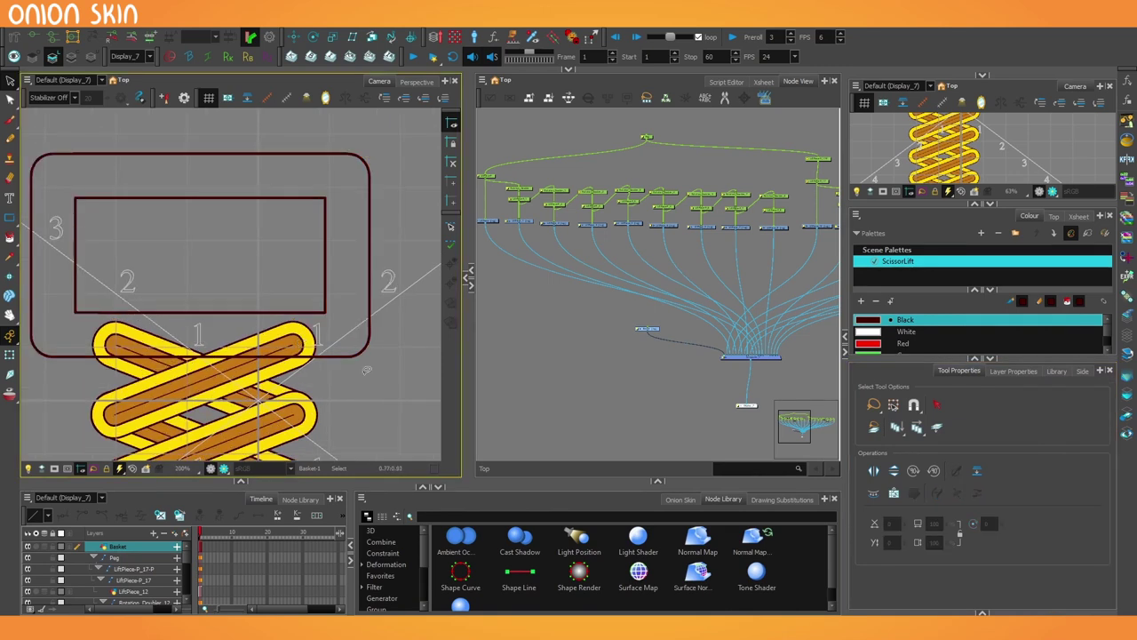
left_click_drag(406, 292, 275, 246)
scroll(1040, 539, "down", 1)
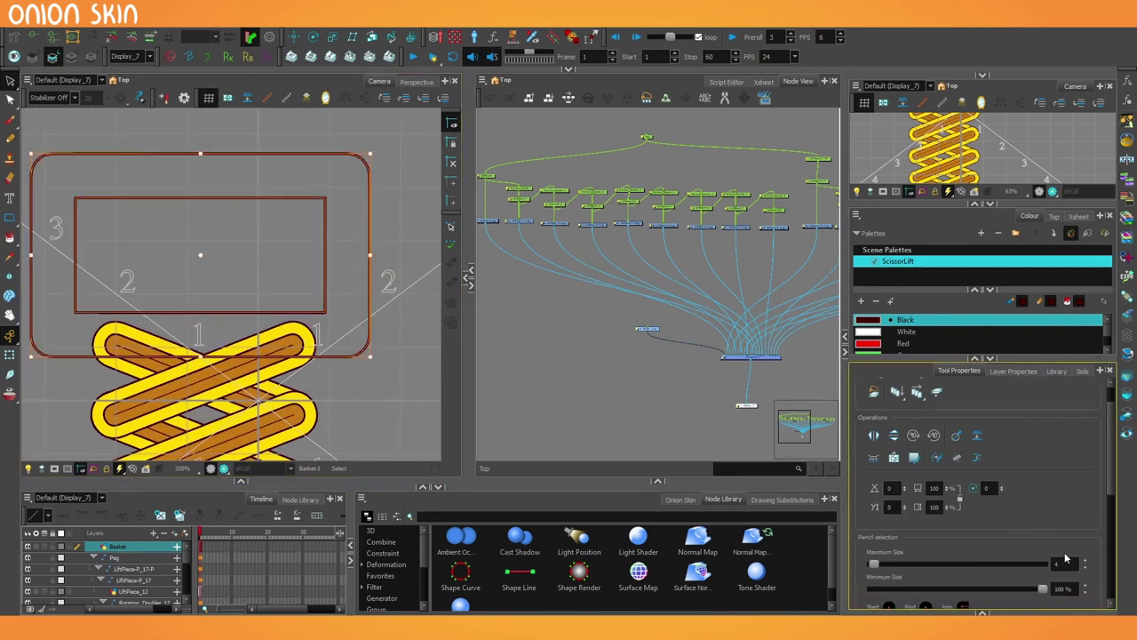
type("3.5")
key("Return")
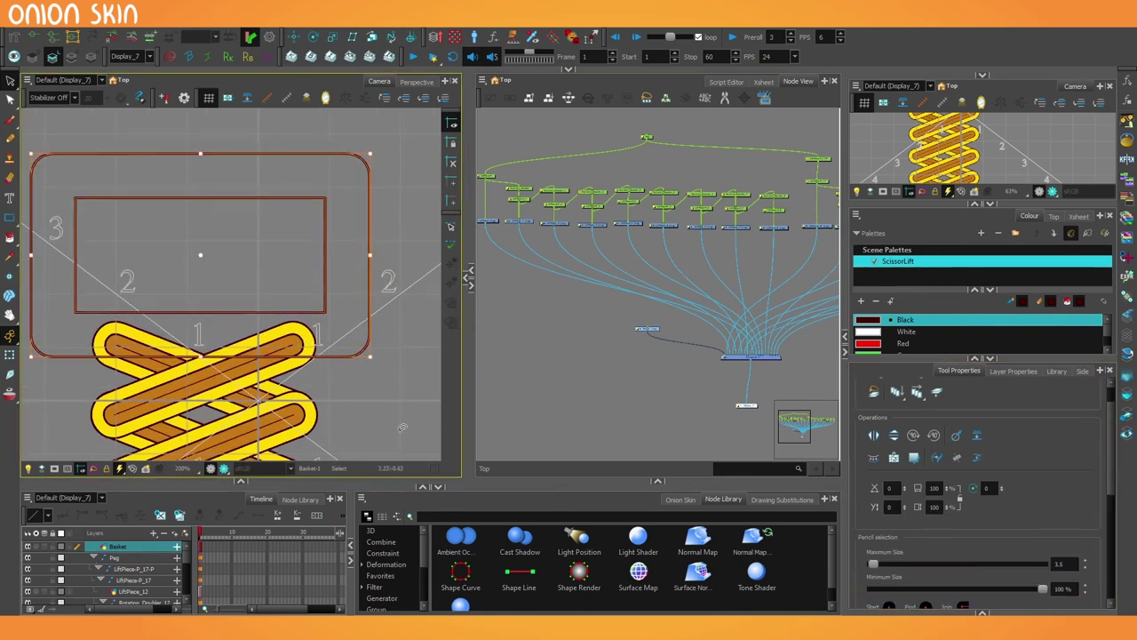
left_click(354, 416)
scroll(316, 365, "up", 5)
scroll(311, 355, "down", 8)
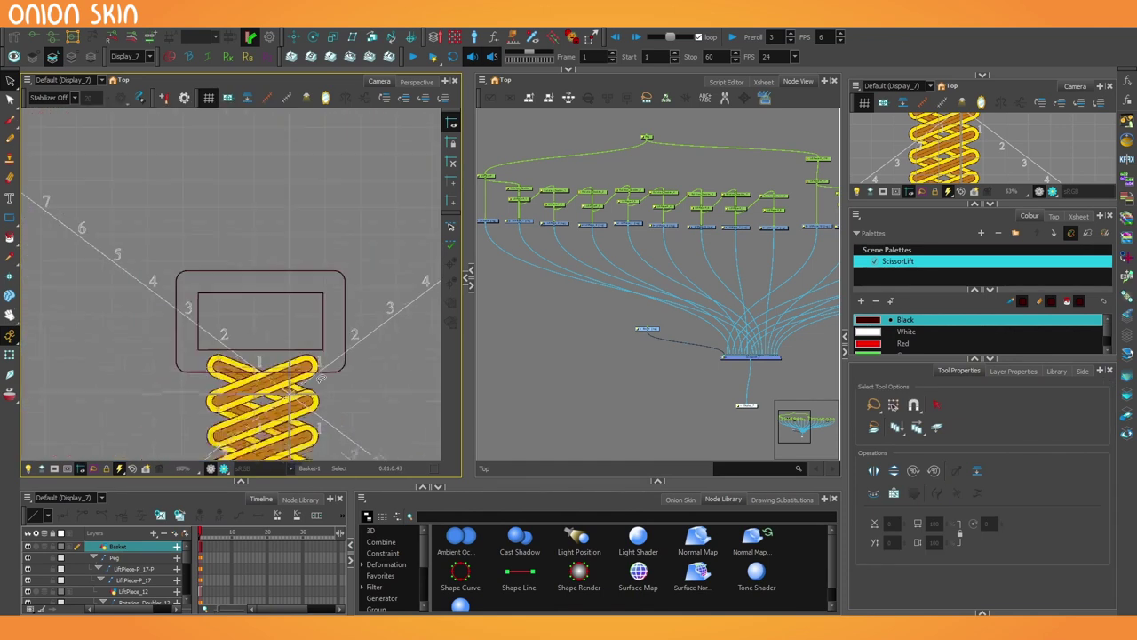
Step: Enlarge the drawing area, show the basket artwork in the Drawing view and hide the grid
scroll(267, 357, "up", 3)
left_click(306, 340)
left_click_drag(469, 311, 530, 311)
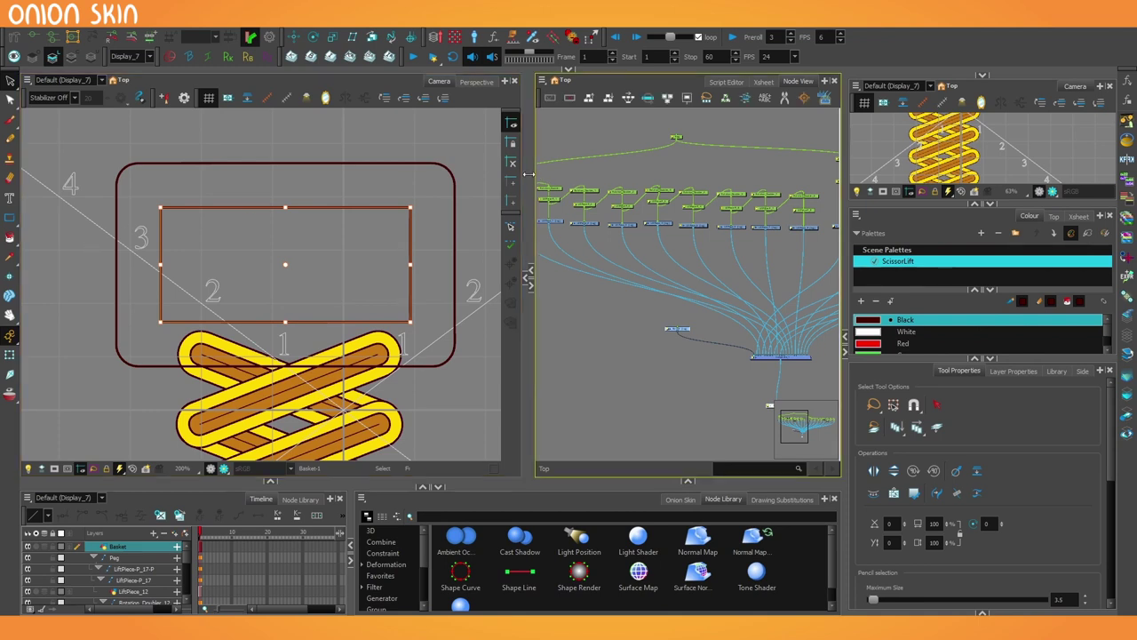
left_click_drag(524, 181, 23, 231)
scroll(258, 215, "up", 5)
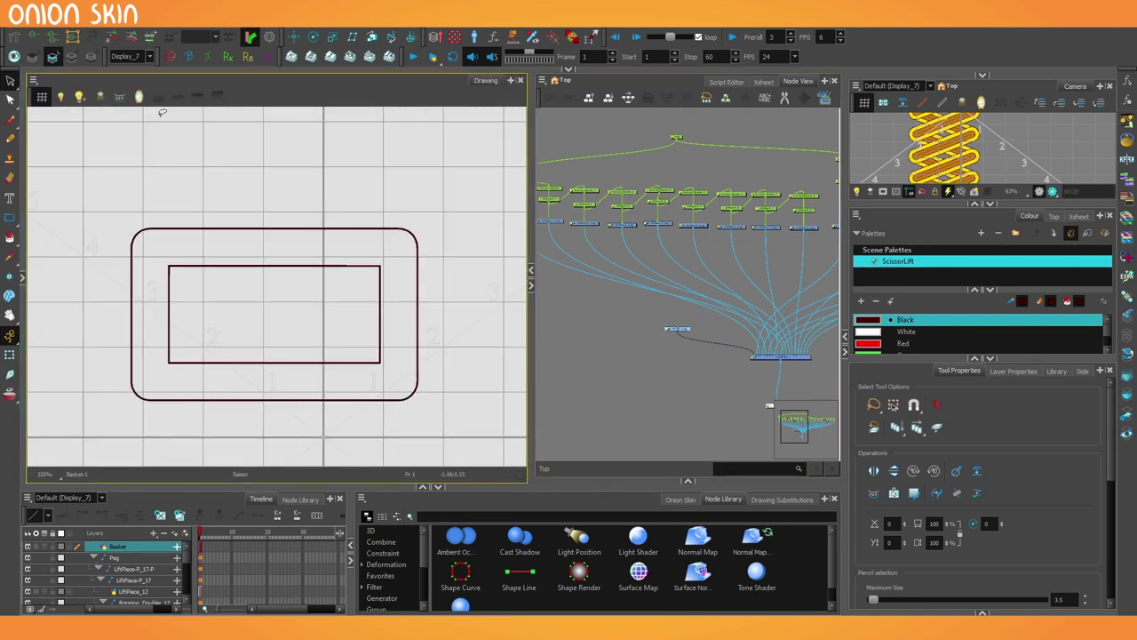
left_click(41, 96)
Step: Stretch the inner rectangle horizontally until both ends extend past the rounded outer outline
scroll(272, 336, "up", 1)
left_click(306, 367)
left_click_drag(409, 310, 486, 313)
left_click(483, 384)
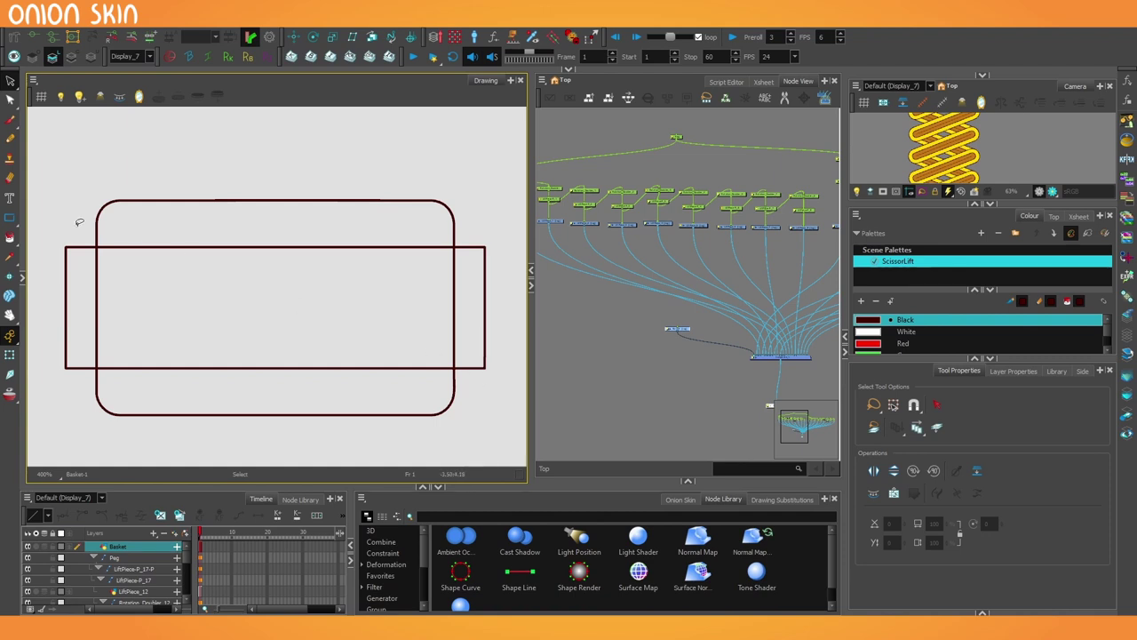
Step: Duplicate the rounded outline in place and narrow one copy evenly to form an inner rounded outline
left_click(105, 216)
key("ctrl+z")
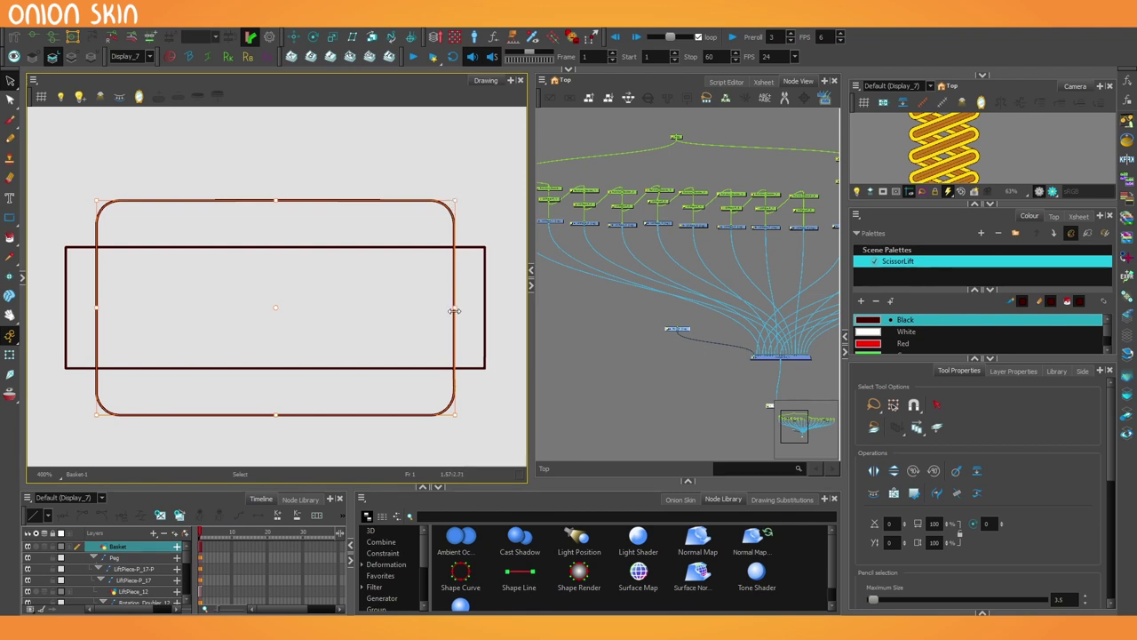
mouse_move(453, 306)
left_mouse_down()
mouse_move(424, 308)
mouse_move(438, 309)
left_mouse_up()
left_click(305, 395)
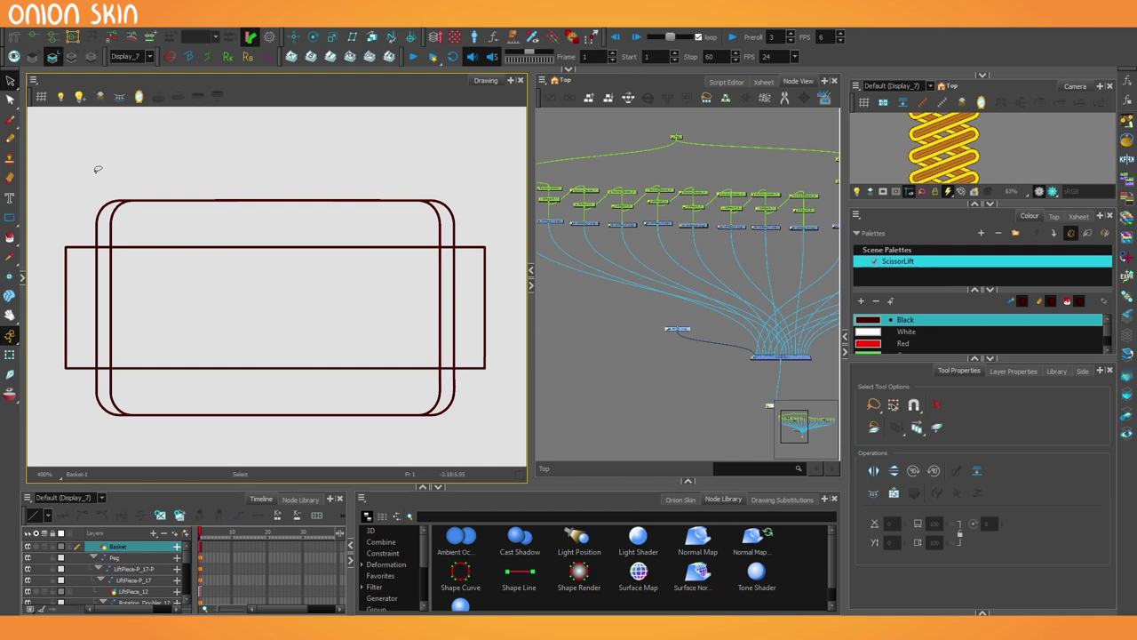
Step: Cut away the outermost rounded outline's right side between the rectangle's two horizontal lines with the Cutter
left_click(11, 80)
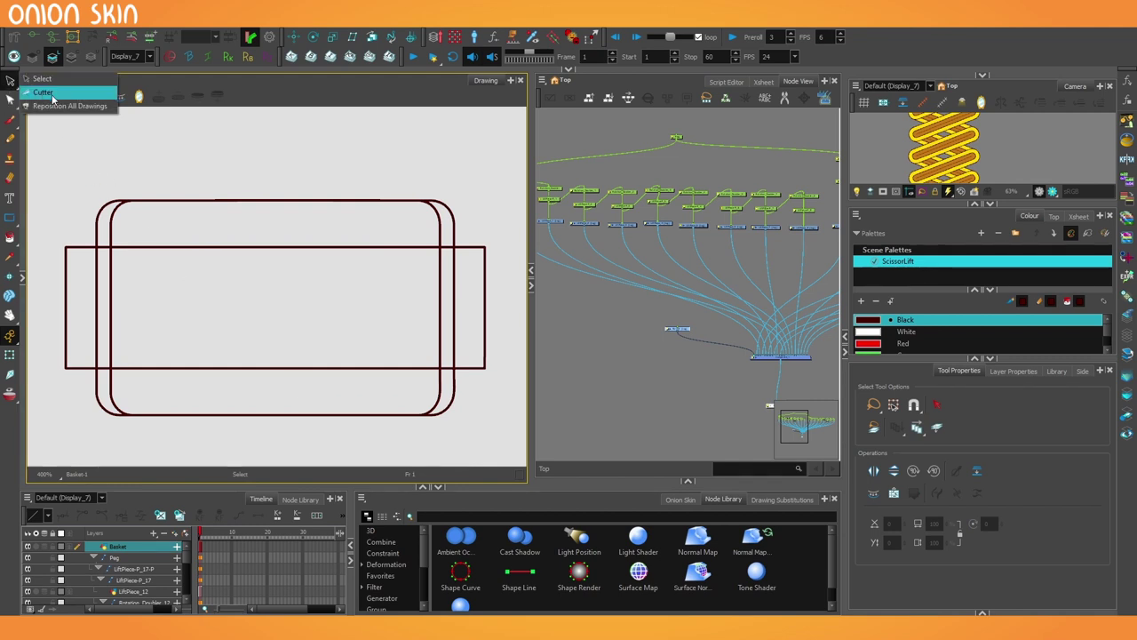
left_click(43, 92)
scroll(461, 298, "up", 2)
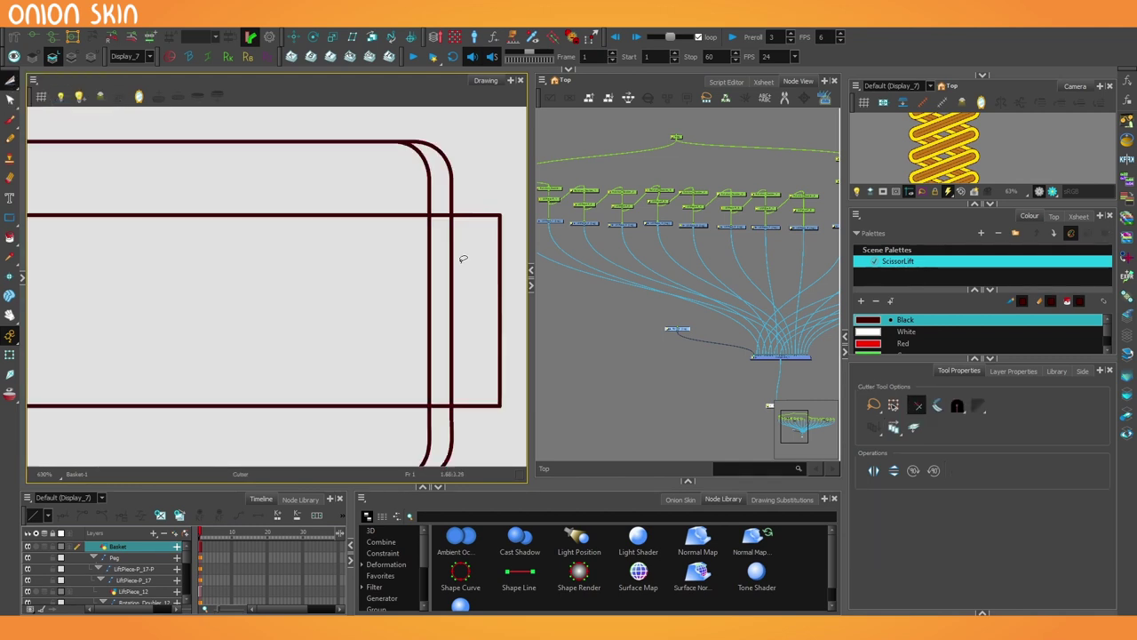
left_click_drag(463, 259, 439, 317)
Step: Cut away the outer rounded outline's left middle section and both protruding ends of the rectangle
scroll(438, 318, "down", 3)
left_click_drag(285, 317, 327, 302)
scroll(206, 292, "up", 2)
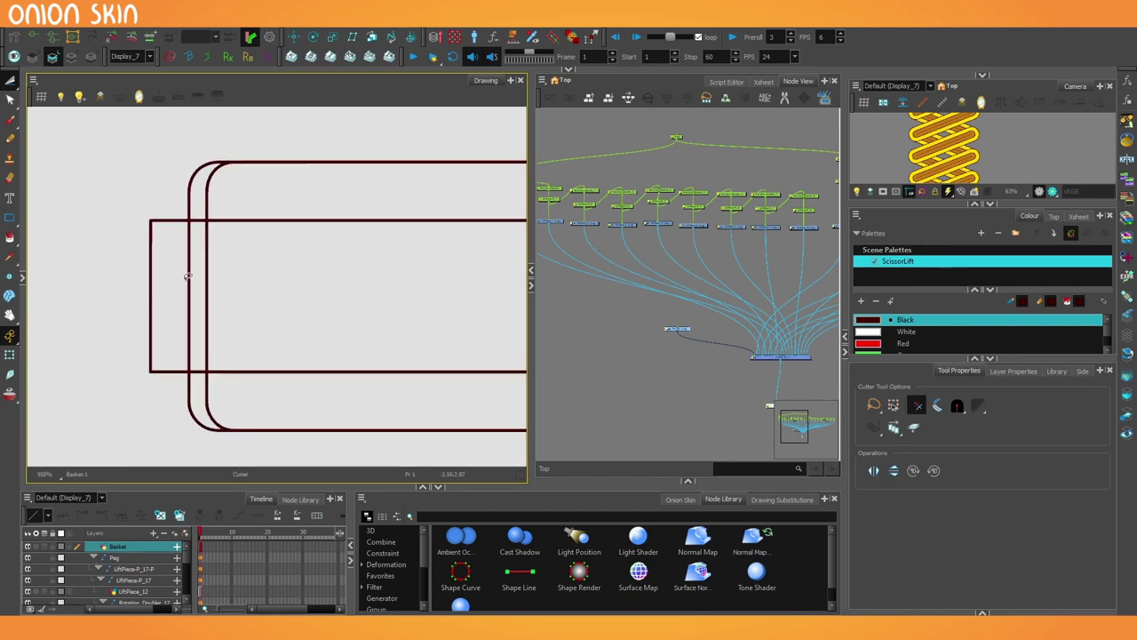
left_click_drag(175, 268, 200, 292)
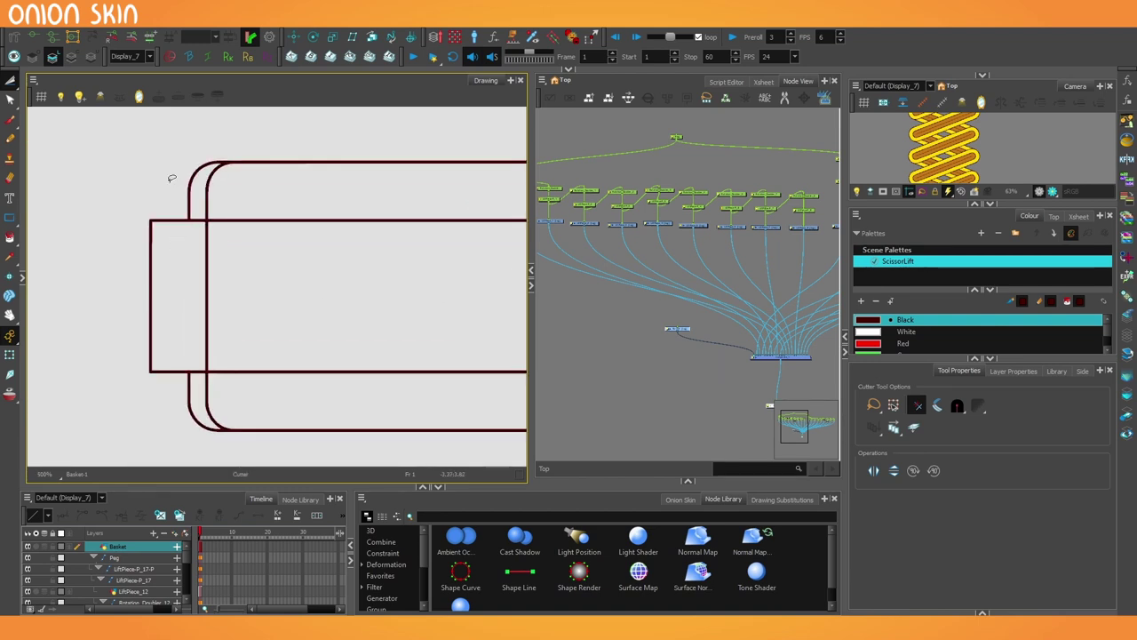
left_click(177, 373)
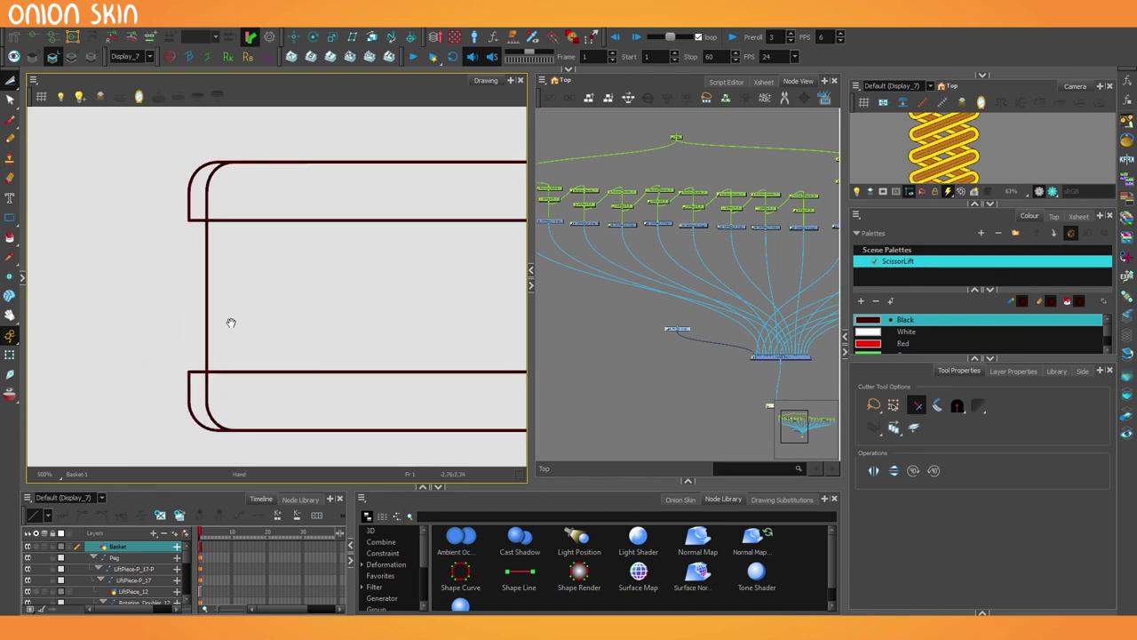
left_click_drag(231, 323, 95, 330)
mouse_move(519, 203)
left_mouse_down()
mouse_move(424, 203)
mouse_move(442, 282)
left_mouse_up()
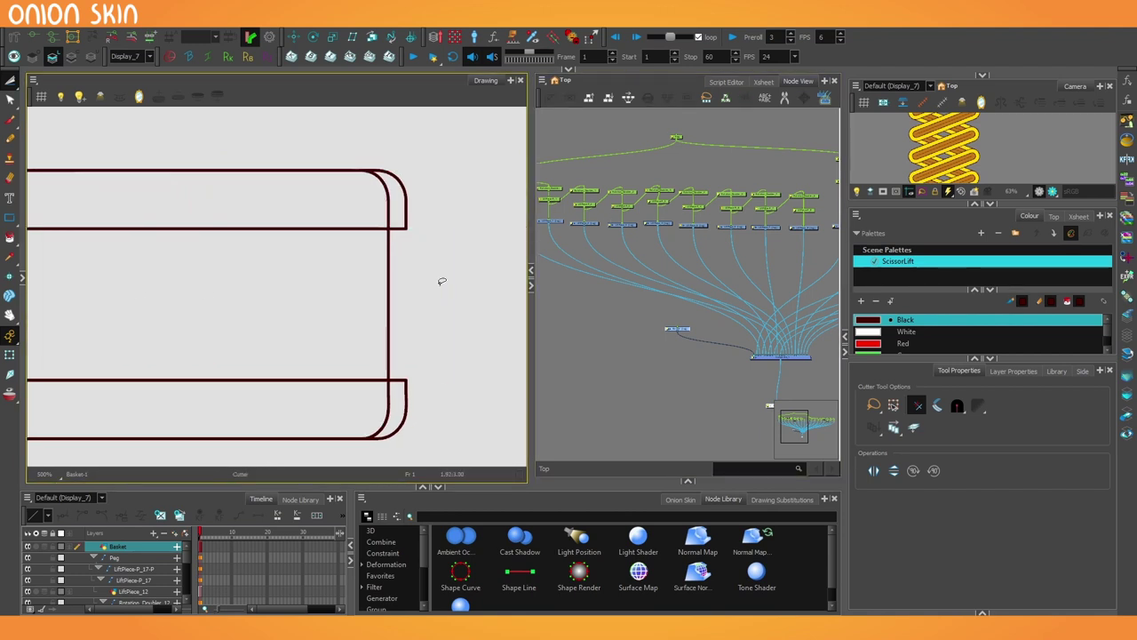
Step: Cut away the inner rounded outline's leftover corner pieces inside the basket's upper and lower rails with the Cutter
scroll(335, 322, "down", 1)
left_click_drag(328, 307, 409, 311)
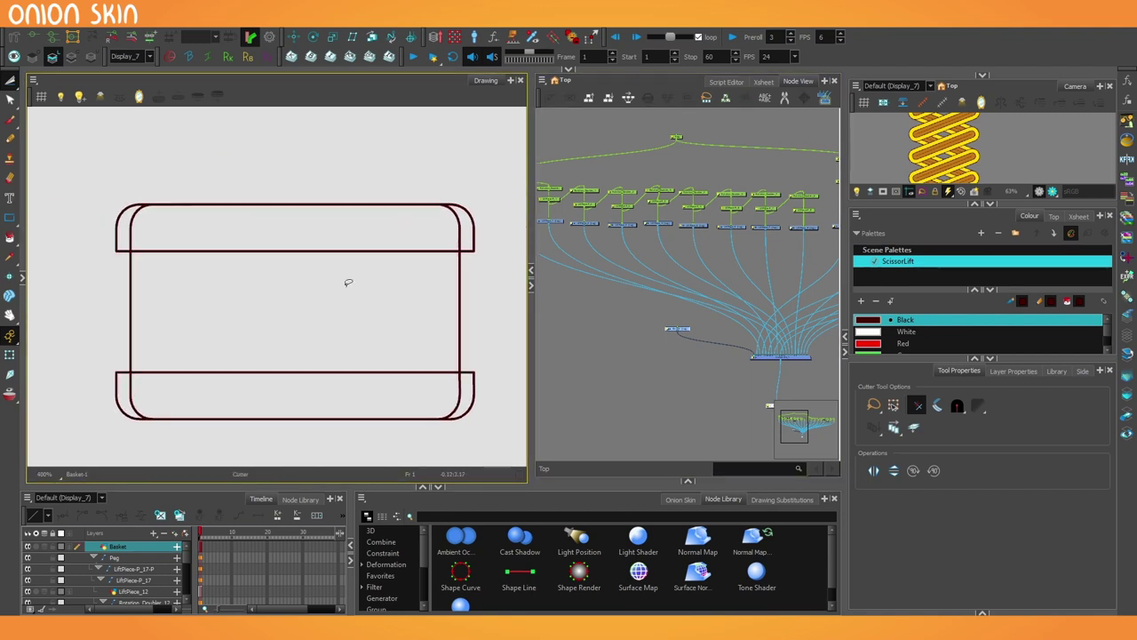
left_click(129, 231)
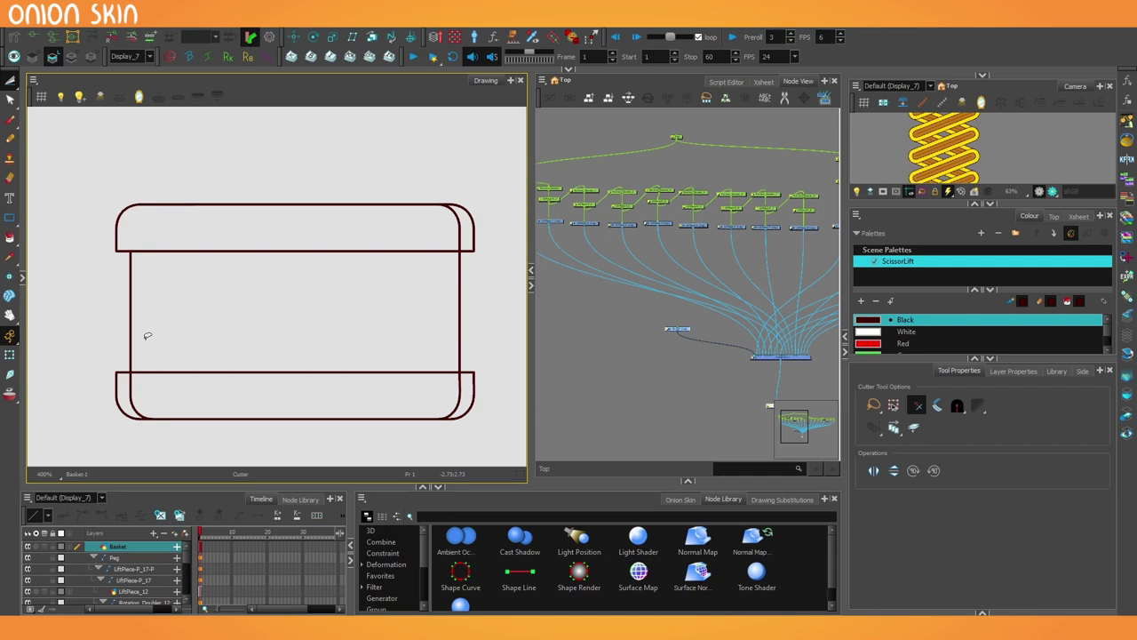
left_click(132, 389)
left_click_drag(474, 391, 408, 393)
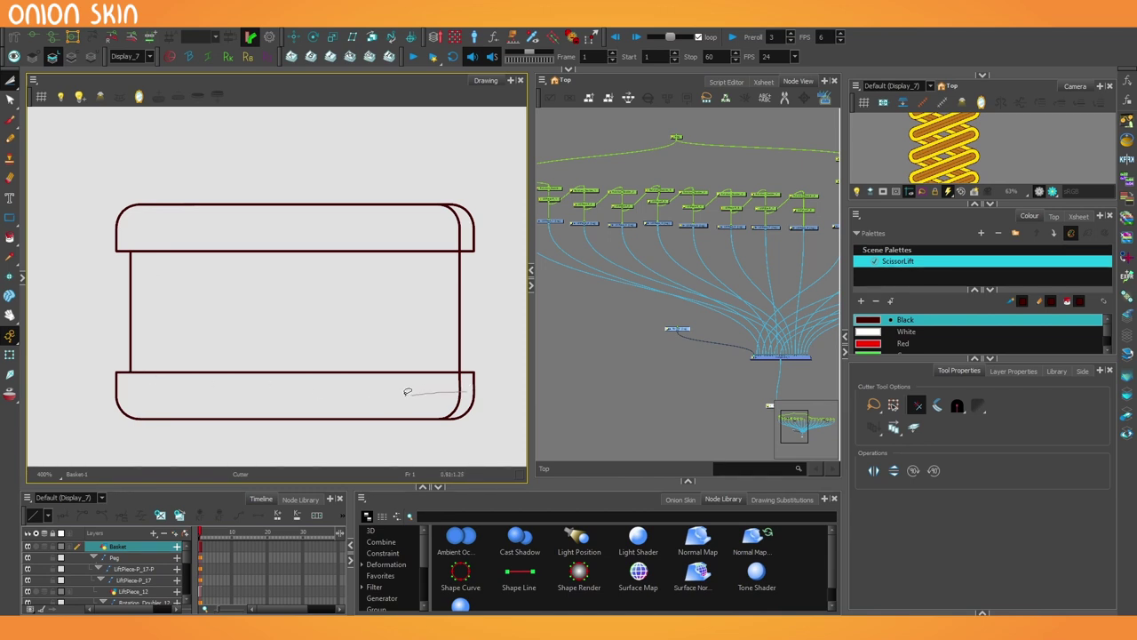
left_click_drag(417, 233, 414, 249)
Step: Examine the line segments along the basket's top and bottom edges one at a time with the Select tool
key("alt+s")
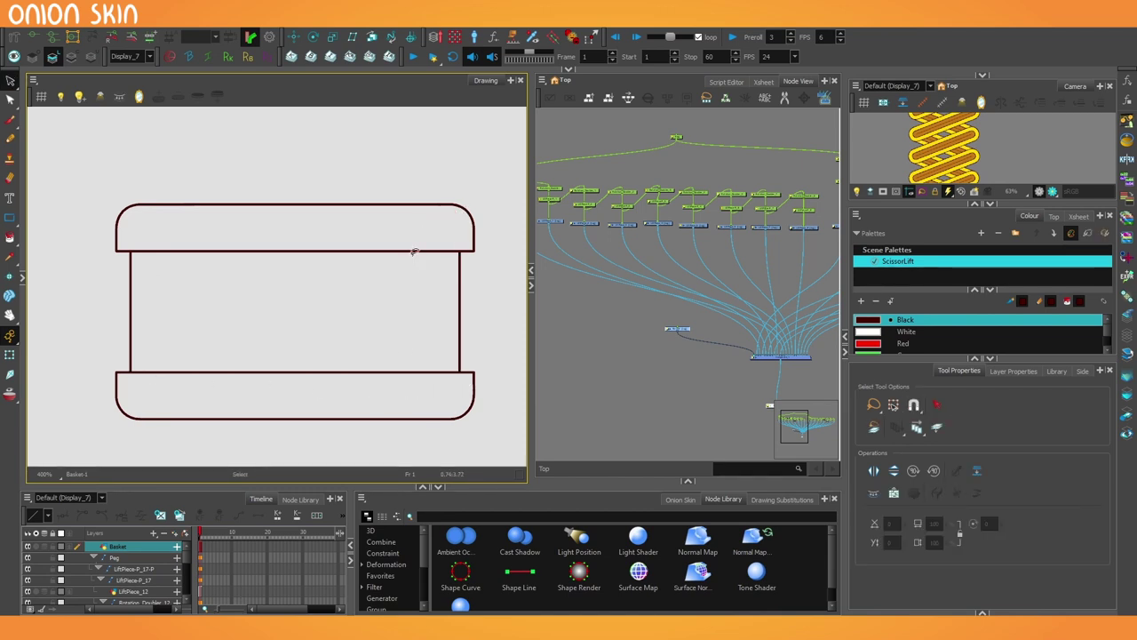
left_click(355, 202)
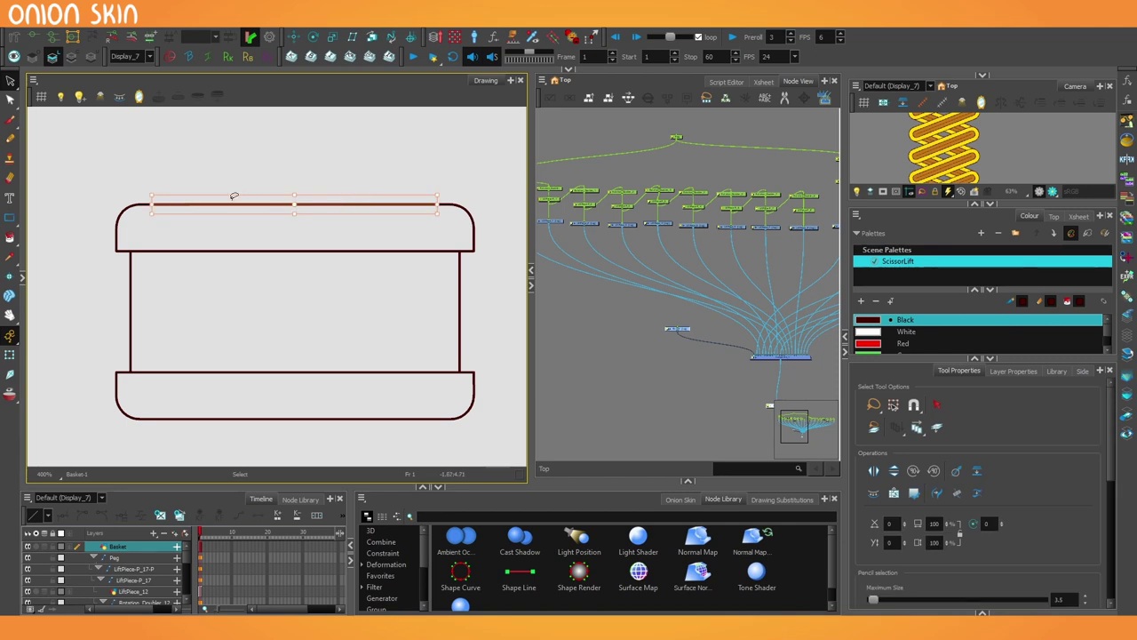
key("Escape")
left_click(318, 417)
key("Escape")
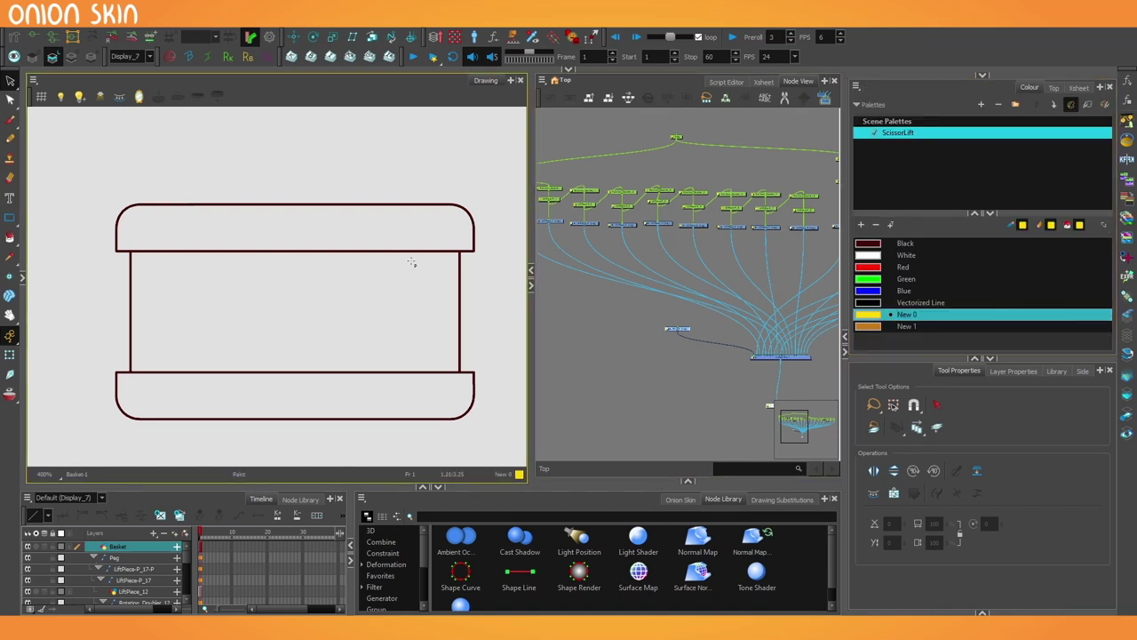
Step: Paint both basket rails with the yellow New 0 colour and the middle panel with the orange-brown New 1 colour
left_click(410, 233)
left_click(399, 391)
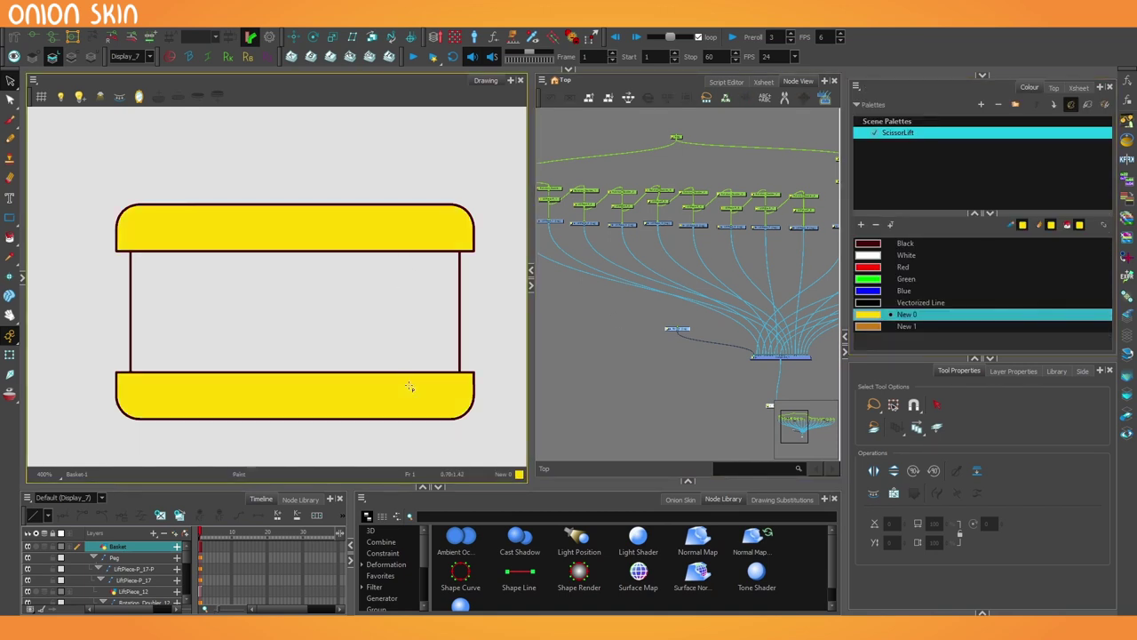
left_click(868, 327)
left_click(341, 306)
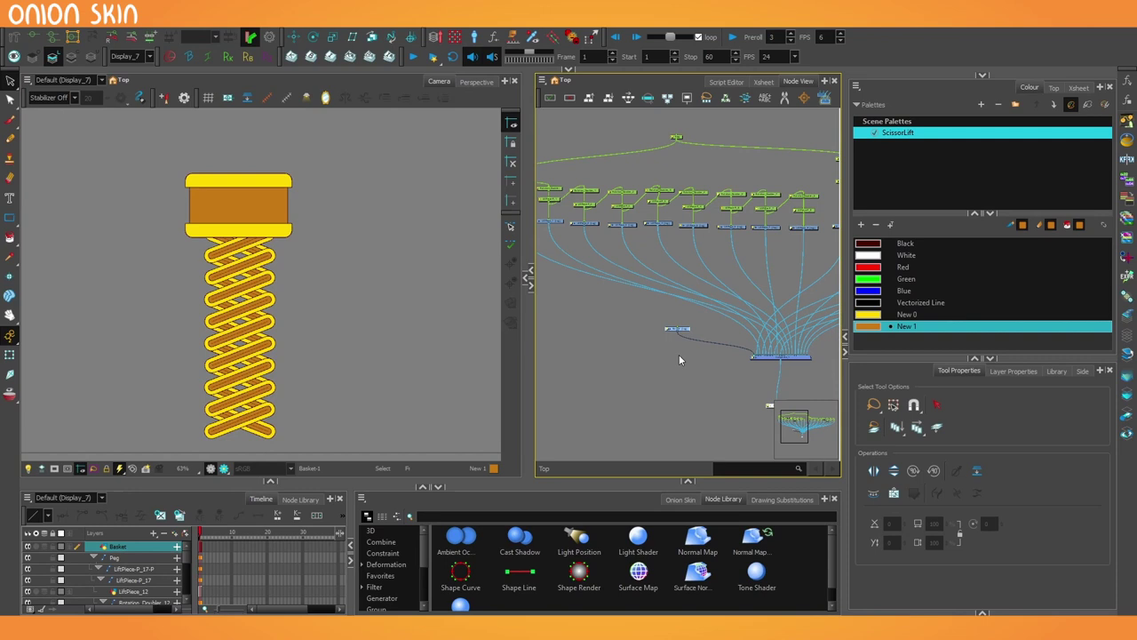
Step: Select the topmost rear arm beneath the basket with the Transform tool to locate its drawing node in the network
scroll(679, 355, "up", 3)
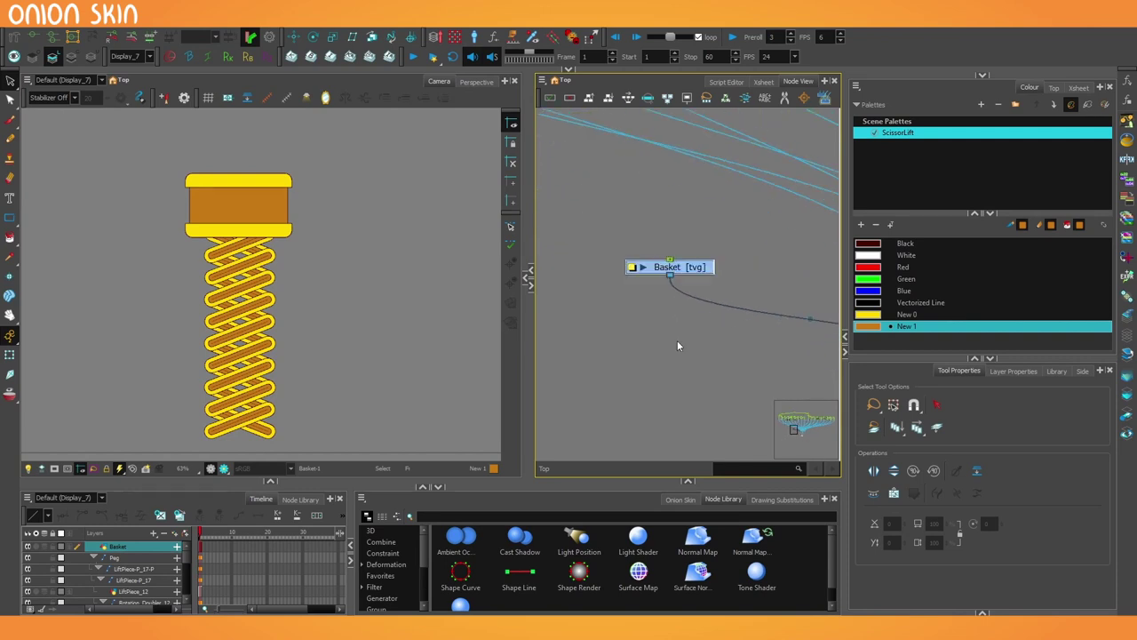
scroll(670, 277, "down", 5)
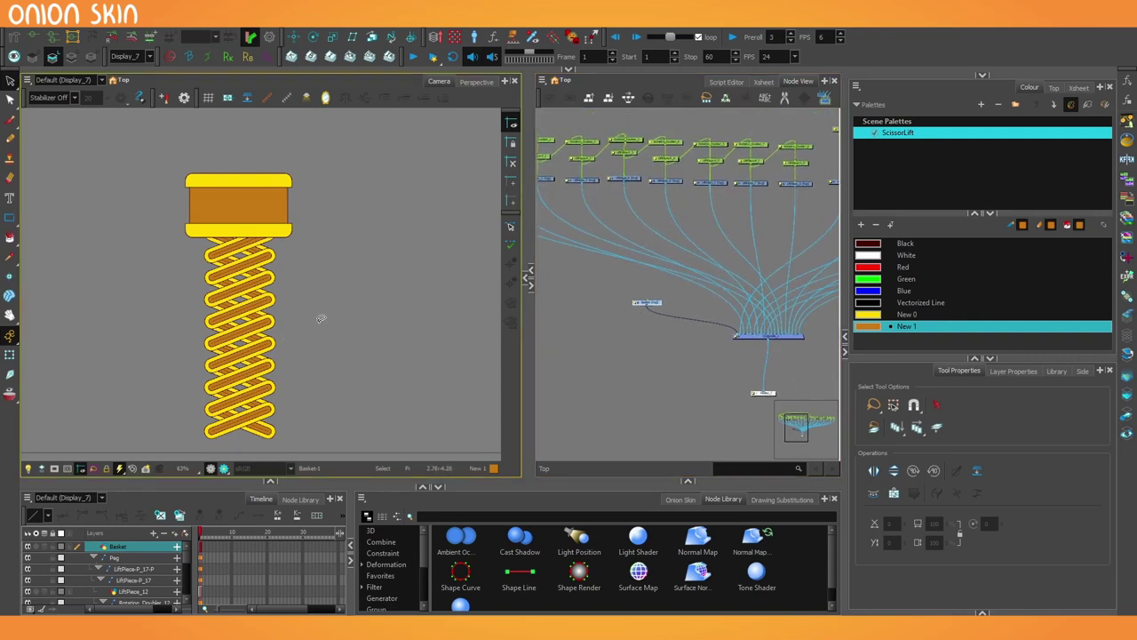
scroll(259, 304, "up", 3)
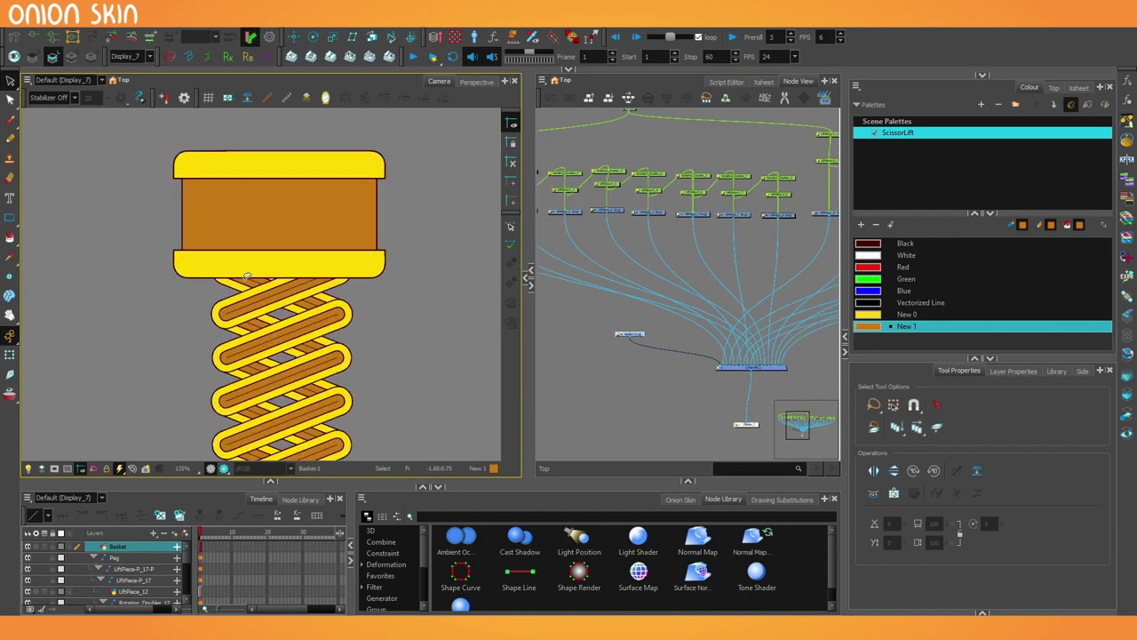
left_click(10, 354)
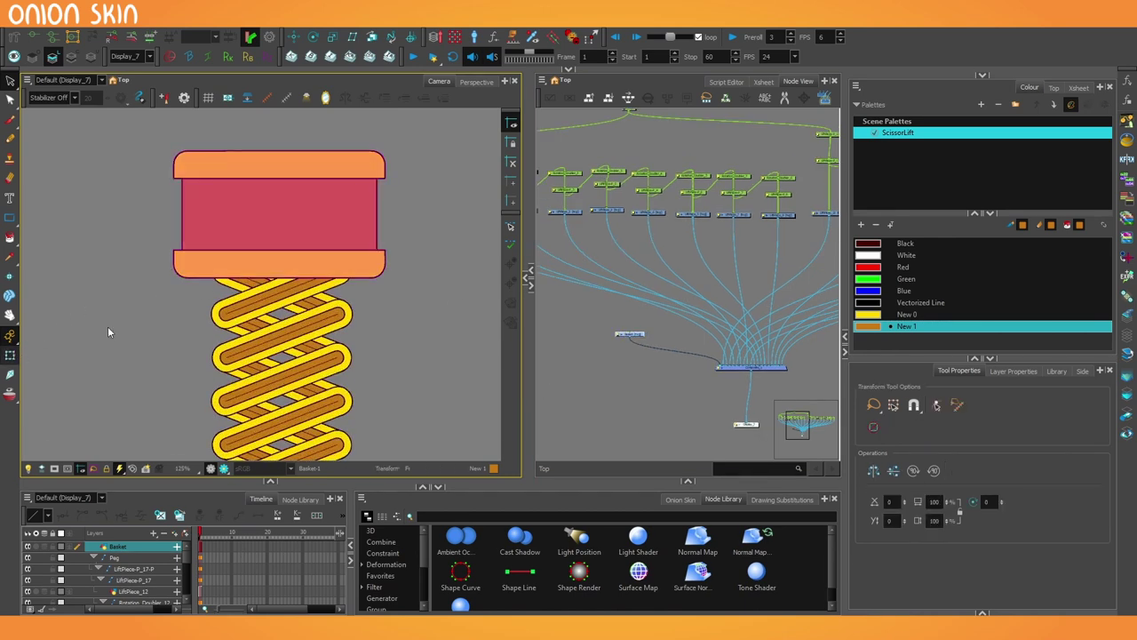
left_click(254, 286)
left_click_drag(754, 292, 703, 295)
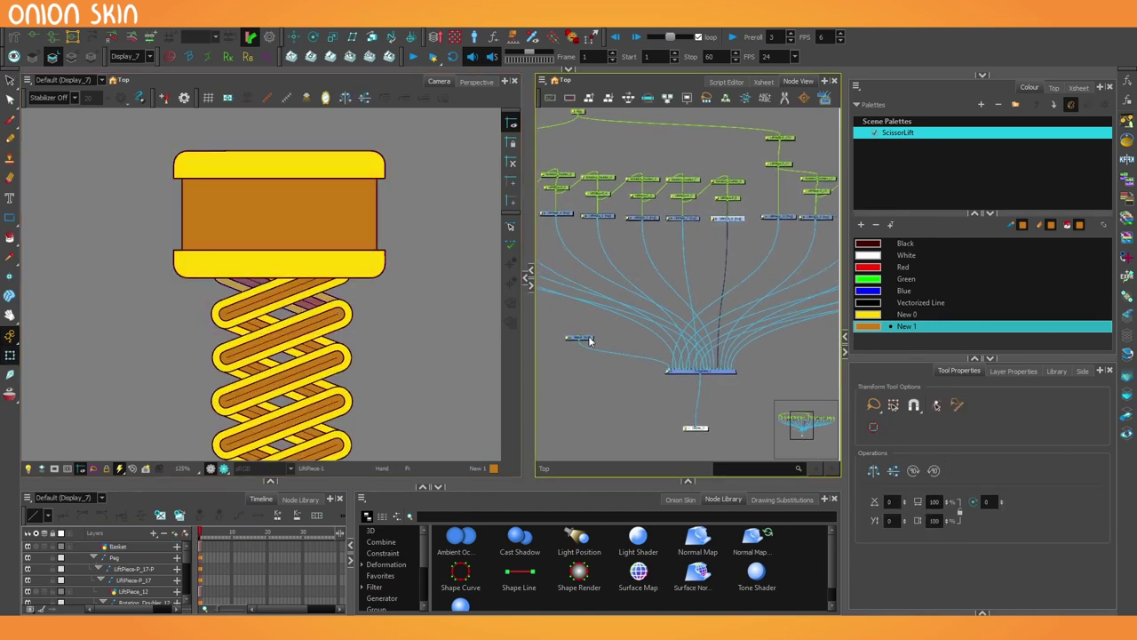
Step: Place the Basket node beside the LiftPiece_8 drawing and connect it under the LiftPiece-P_8 peg
left_click(580, 338)
scroll(744, 243, "up", 5)
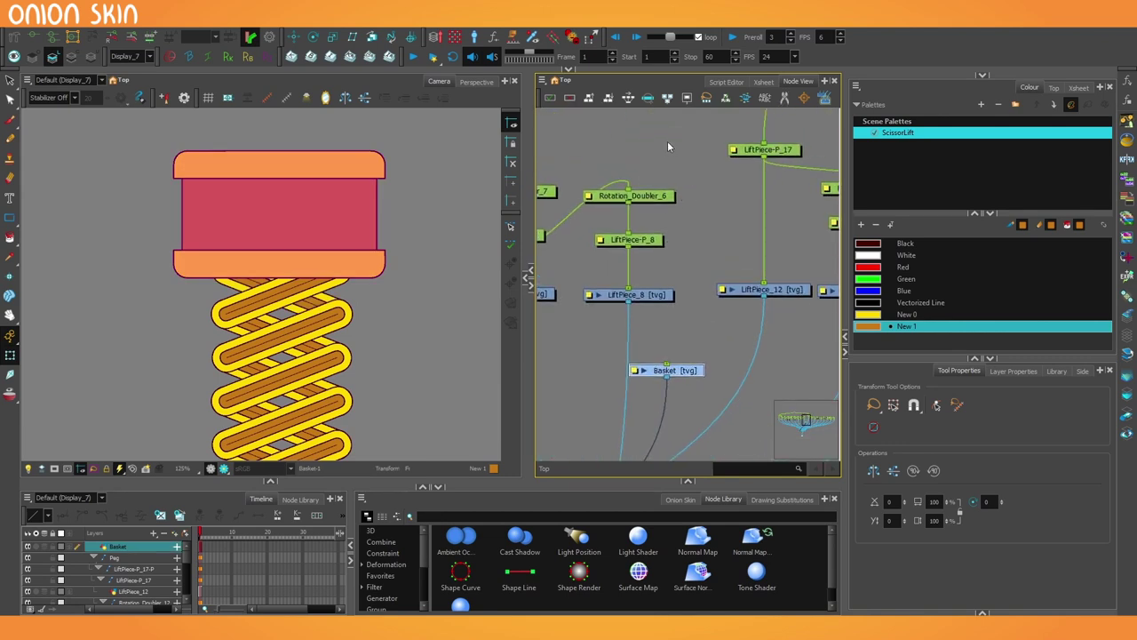
left_click_drag(668, 147, 615, 311)
mouse_move(665, 341)
left_mouse_down()
mouse_move(635, 323)
mouse_move(656, 349)
mouse_move(673, 343)
left_mouse_up()
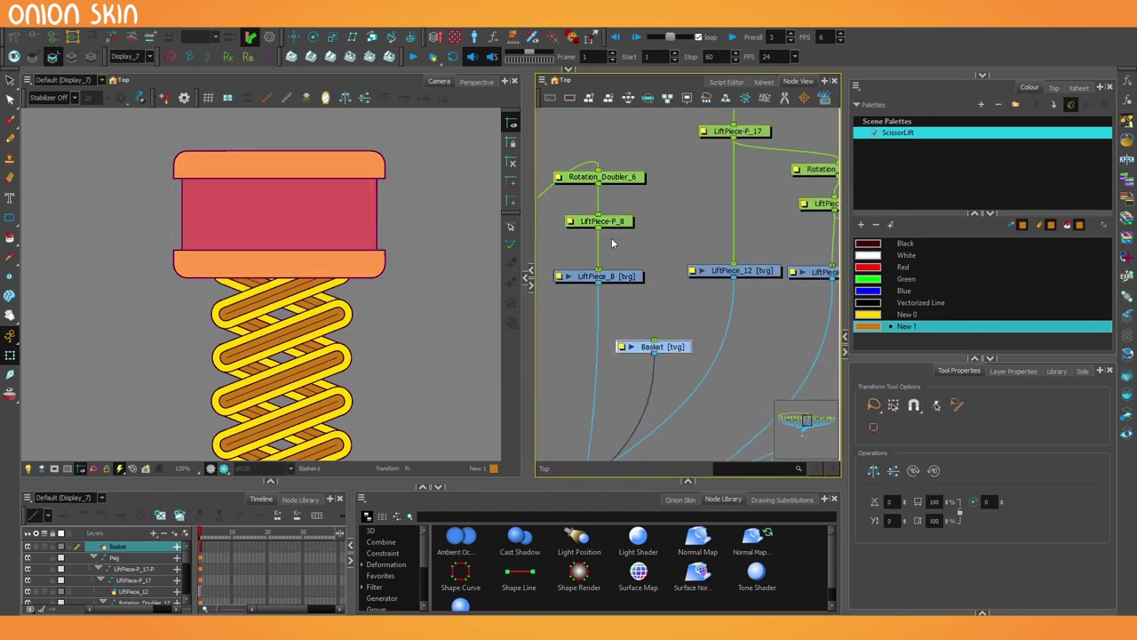
left_click_drag(600, 229, 654, 340)
scroll(327, 342, "down", 2)
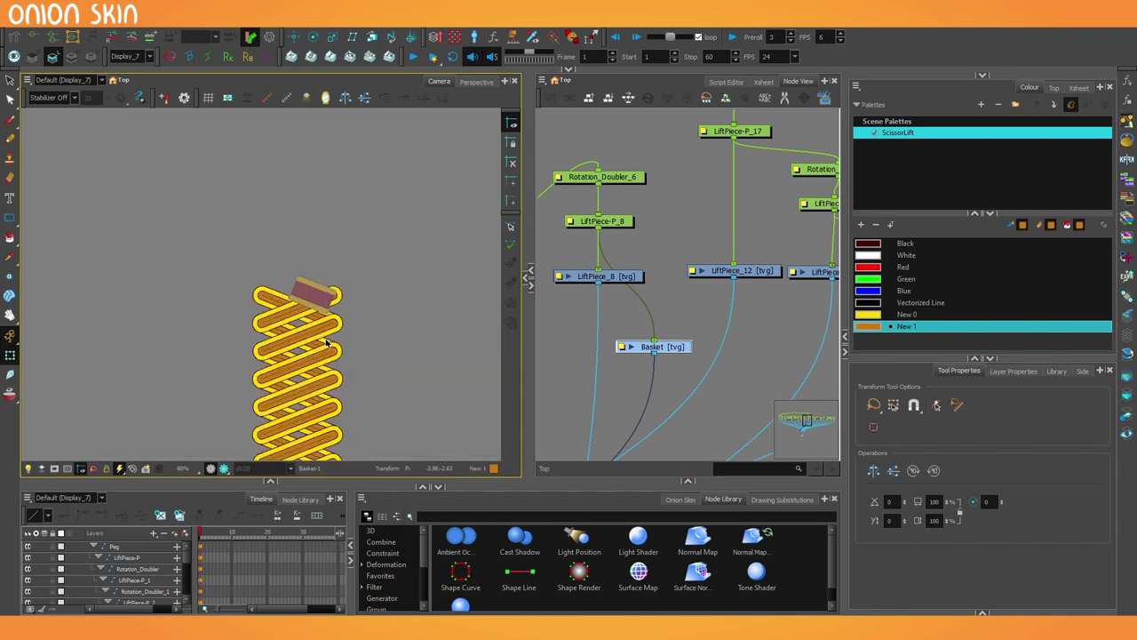
scroll(327, 342, "up", 1)
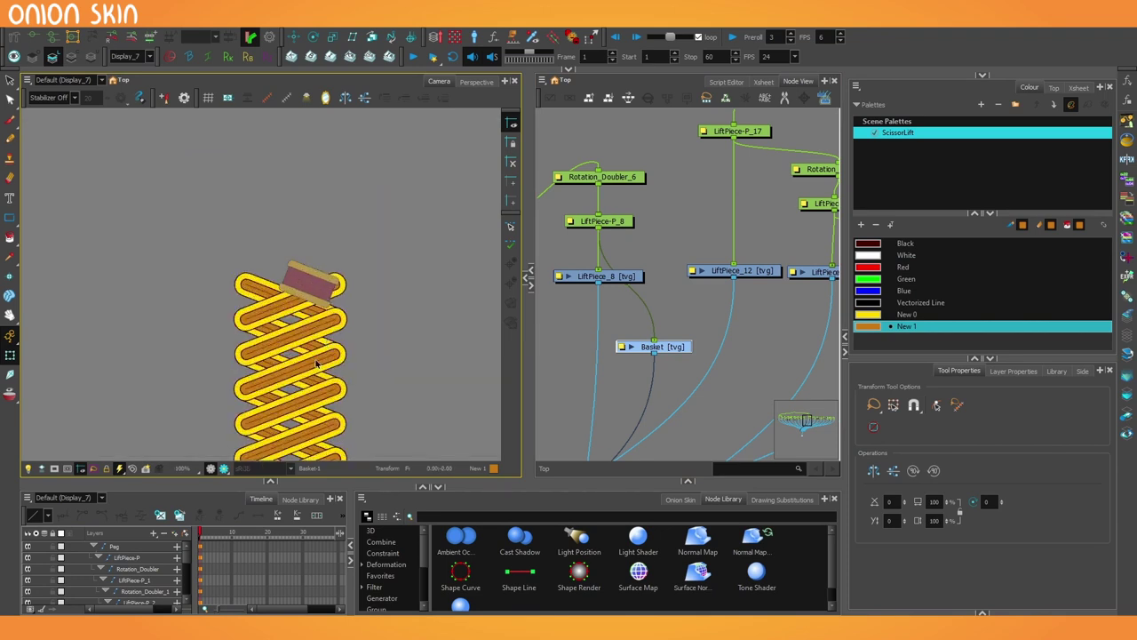
scroll(616, 217, "down", 5)
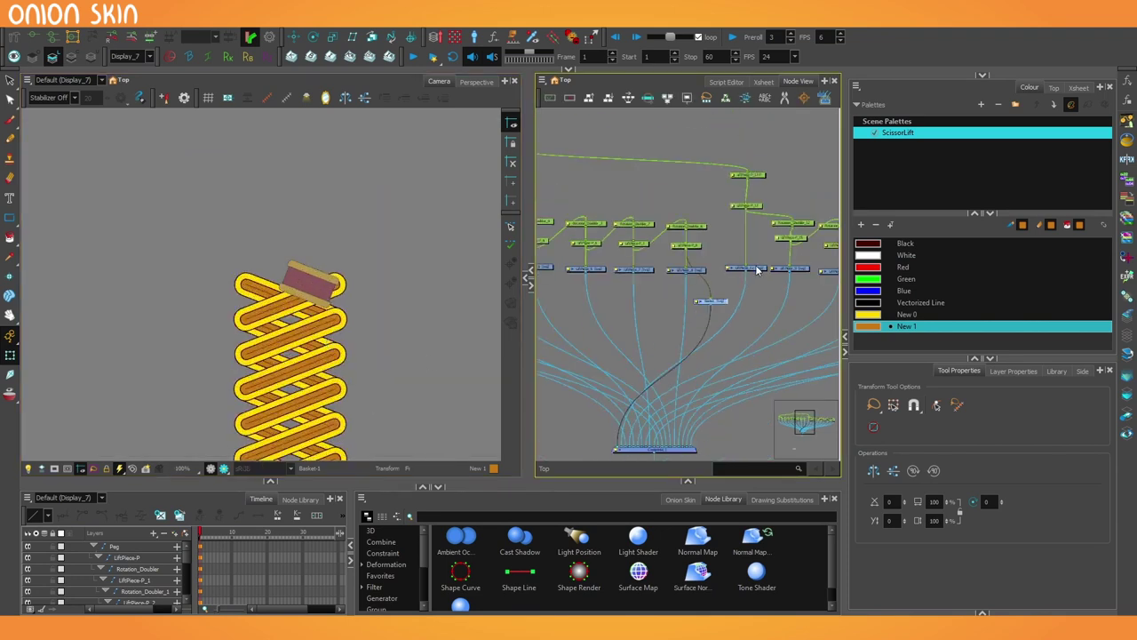
Step: Rotate the chain's first LiftPiece-P peg to test how the attached basket follows the arms
left_click_drag(616, 217, 776, 218)
left_click(611, 225)
key("alt+3")
left_click_drag(408, 218, 360, 254)
Step: Add a parent peg named Basket-P between LiftPiece-P_8 and the Basket drawing
left_click_drag(703, 345, 456, 280)
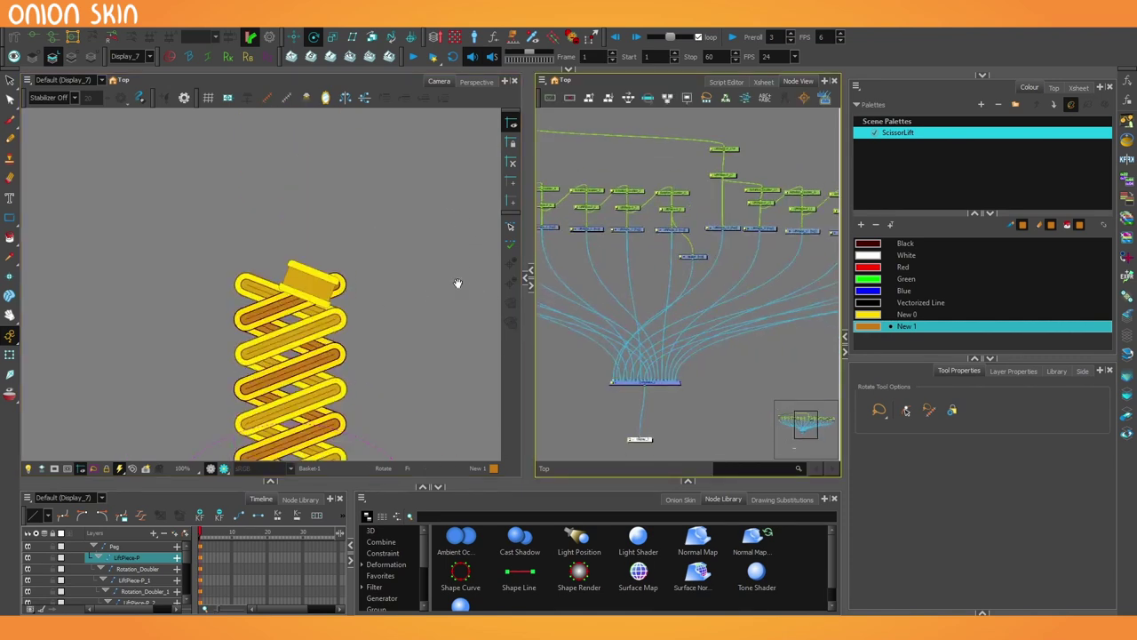
scroll(617, 275, "down", 1)
scroll(640, 255, "up", 3)
scroll(640, 260, "up", 3)
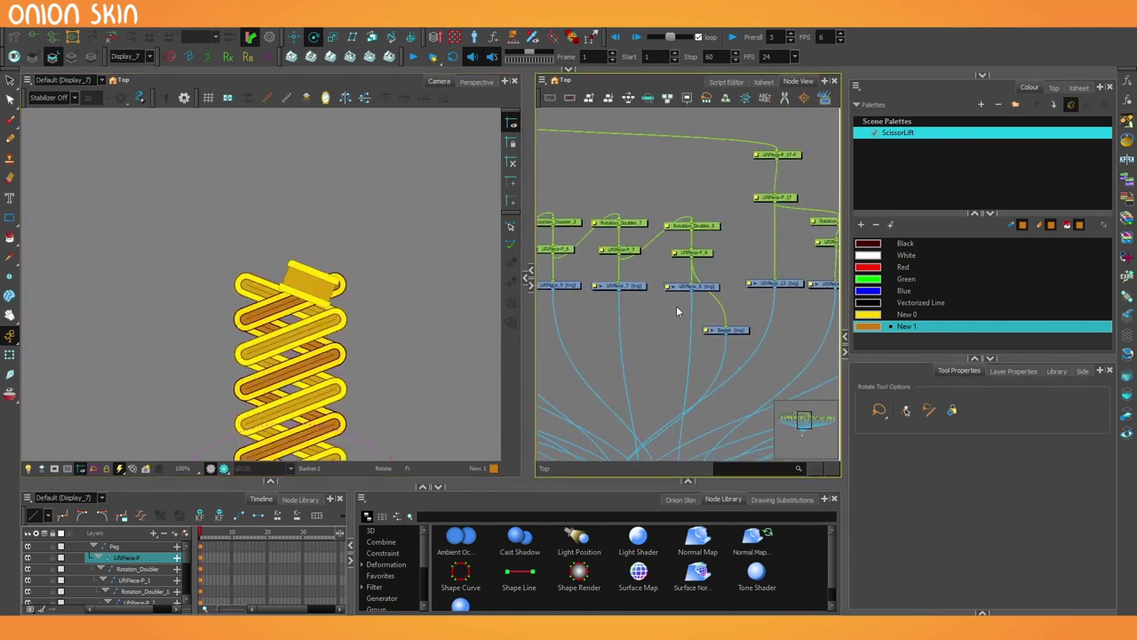
scroll(671, 329, "up", 3)
left_click(663, 352)
key("ctrl+p")
scroll(663, 312, "up", 3)
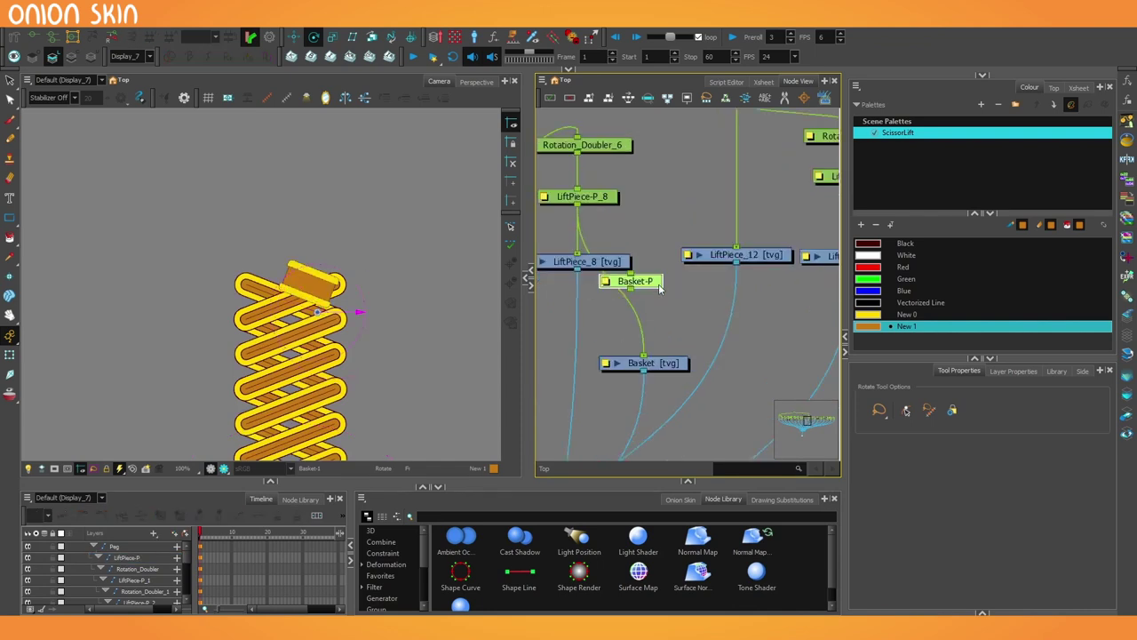
Step: Rotate the basket level, enlarge it, and seat it centred on top of the scissor lift using the Basket-P peg
left_click_drag(654, 281, 667, 317)
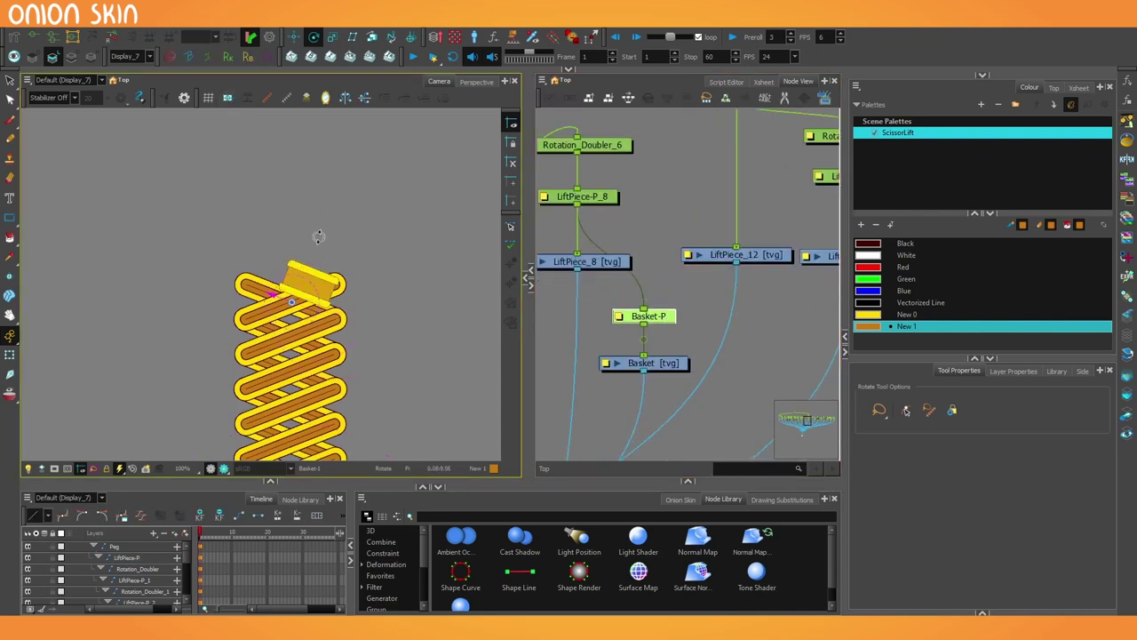
scroll(306, 253, "up", 4)
left_click_drag(248, 411, 283, 403)
left_click_drag(405, 281, 401, 216)
scroll(344, 235, "down", 2)
left_click(332, 38)
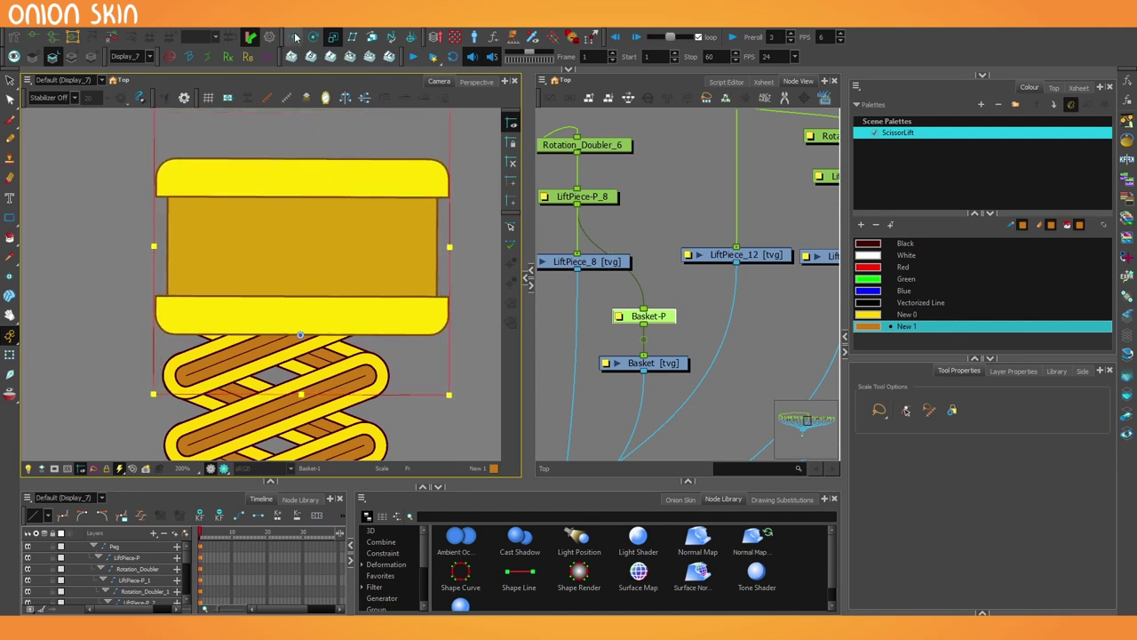
key("alt+2")
scroll(342, 258, "down", 5)
left_click(333, 36)
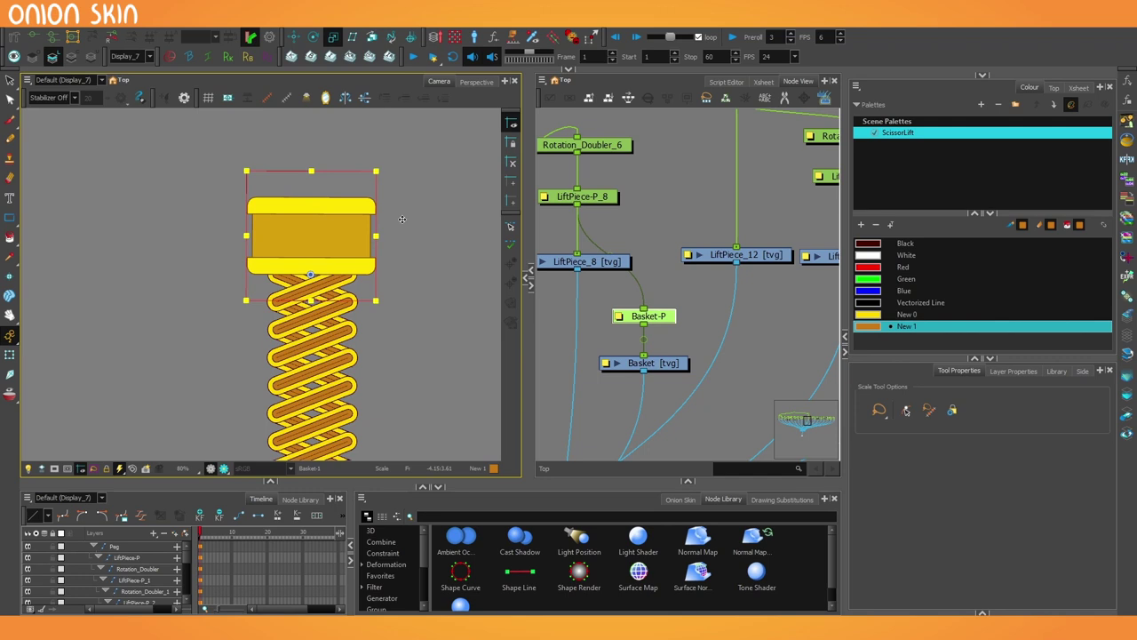
Step: Rotate the Rotation_Doubler_6 peg to test how the basket follows the lift
left_click(599, 401)
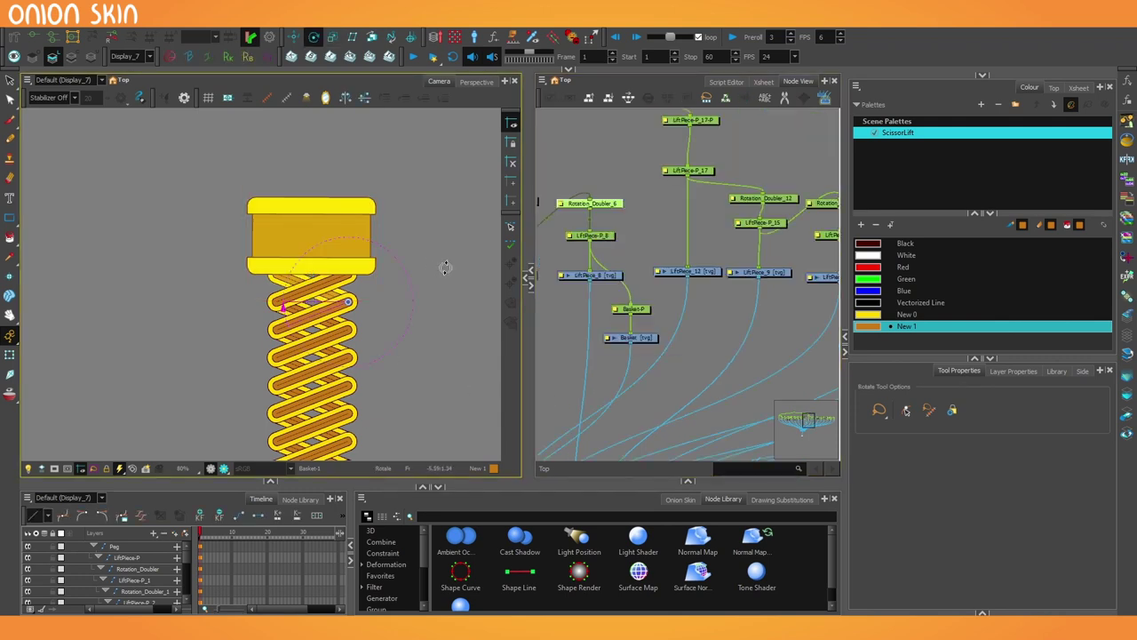
left_click_drag(445, 268, 480, 336)
scroll(434, 315, "down", 3)
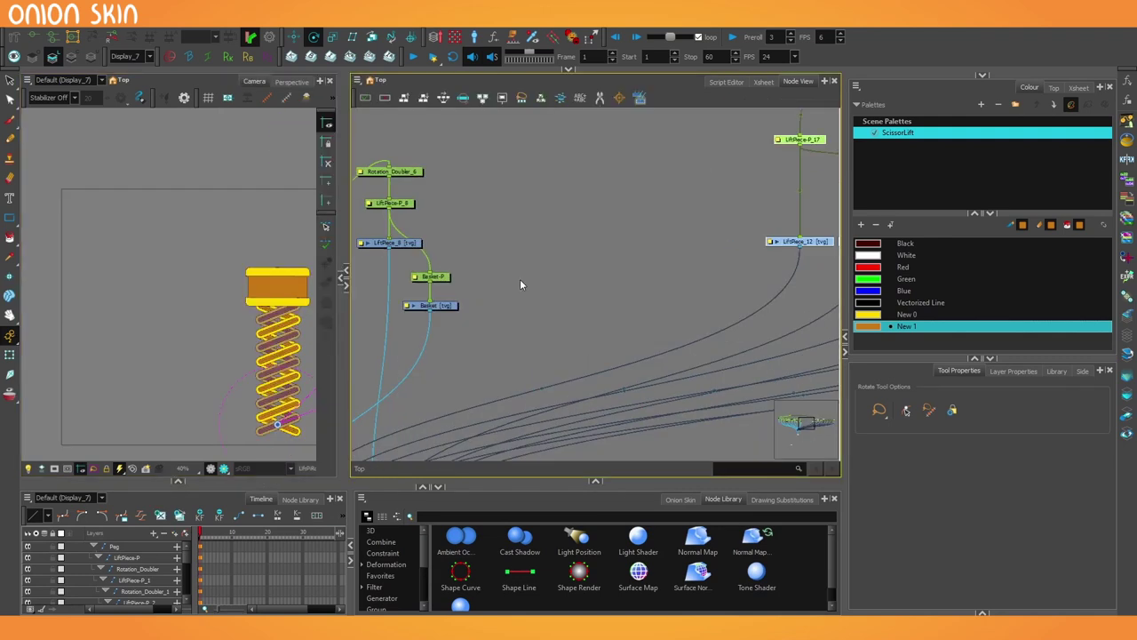
Step: Move the Basket-P and Basket nodes clear of LiftPiece_8 and insert a Transformation-Limit node between LiftPiece-P_8 and Basket-P
left_click(482, 343)
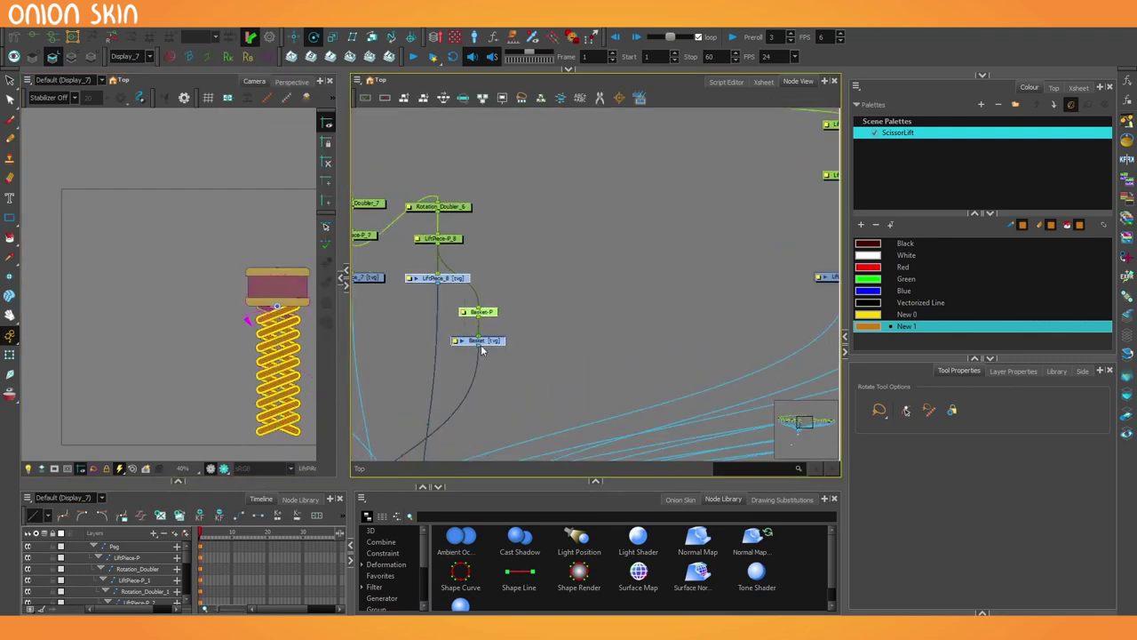
left_click_drag(494, 312, 583, 273)
scroll(248, 312, "up", 3)
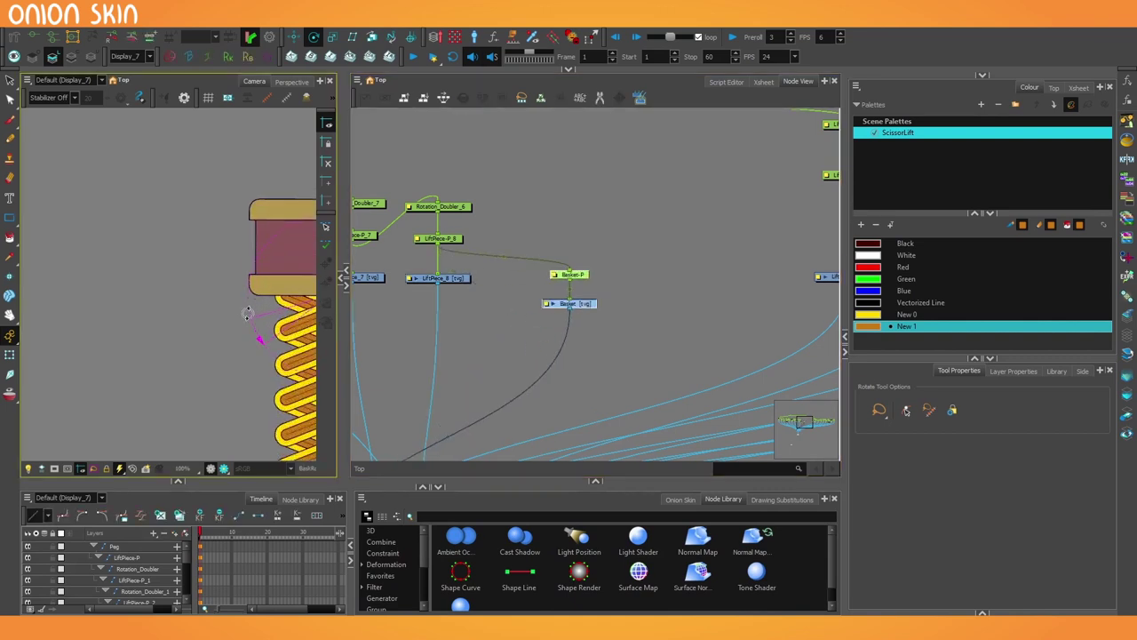
left_click_drag(255, 319, 106, 322)
left_click(569, 341)
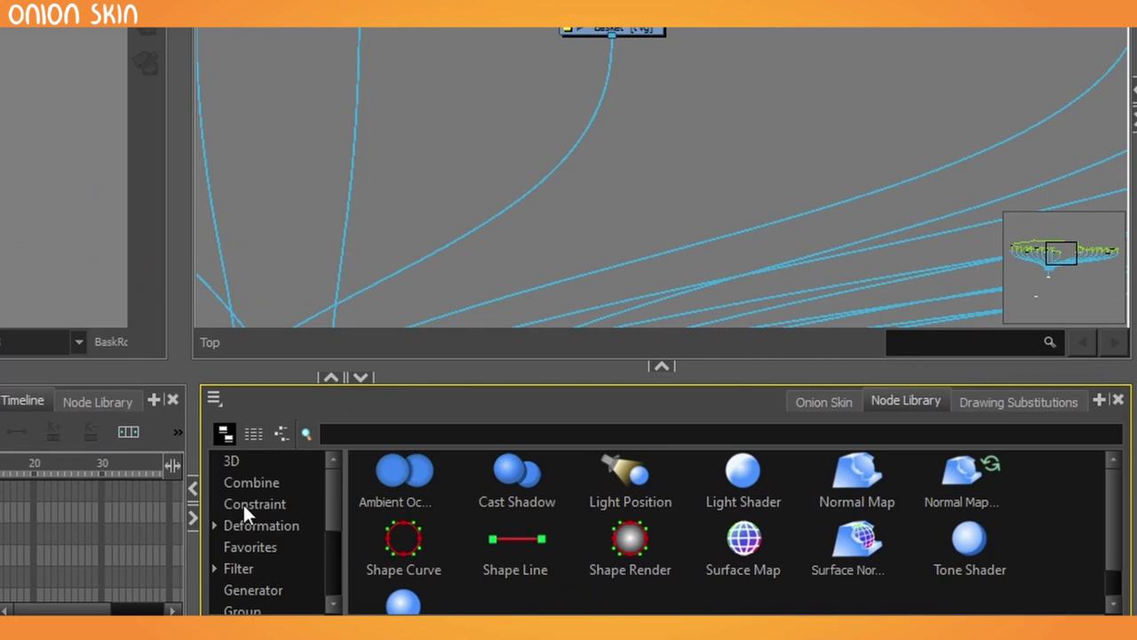
left_click(242, 503)
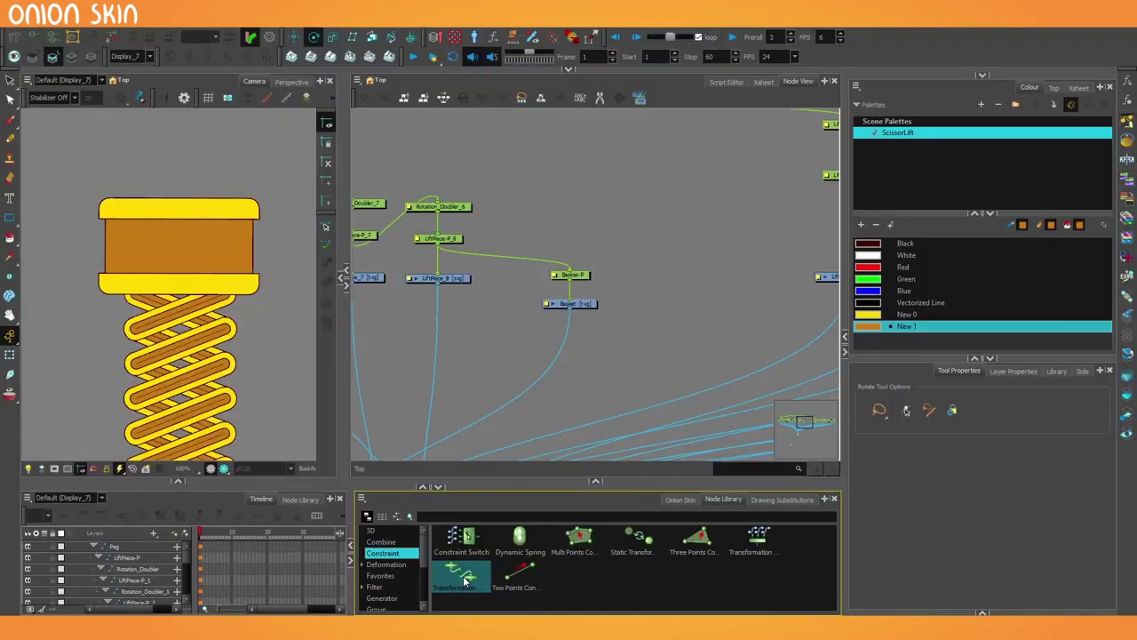
left_click_drag(419, 542, 598, 244)
Step: Set the Transformation-Limit node's Rotate value to 0 in its layer properties
left_click(1014, 371)
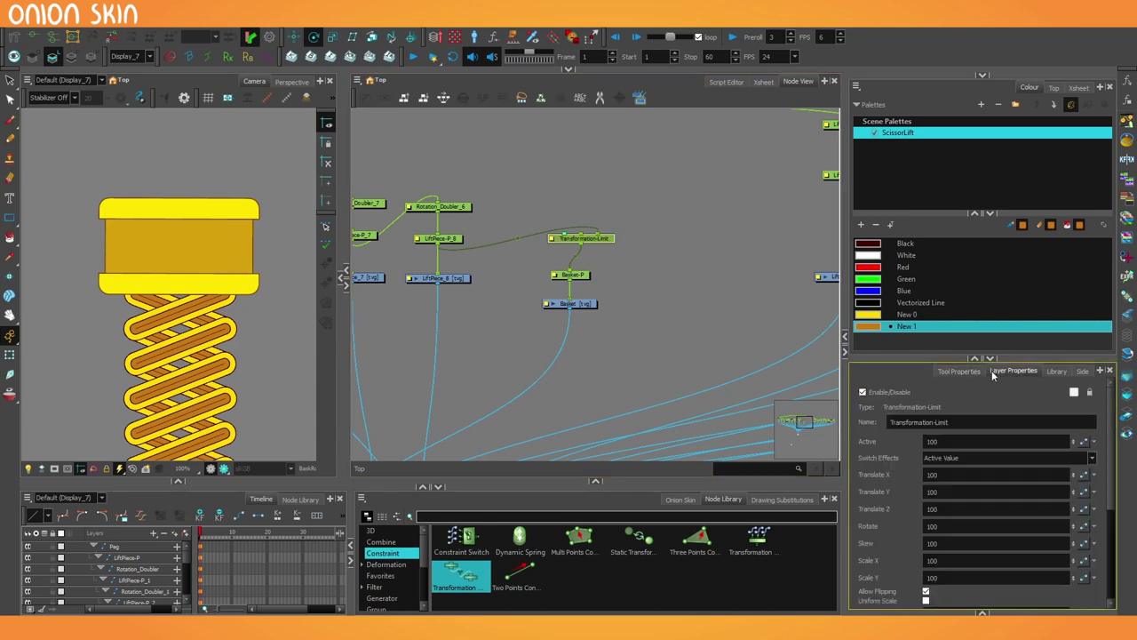
left_click(975, 358)
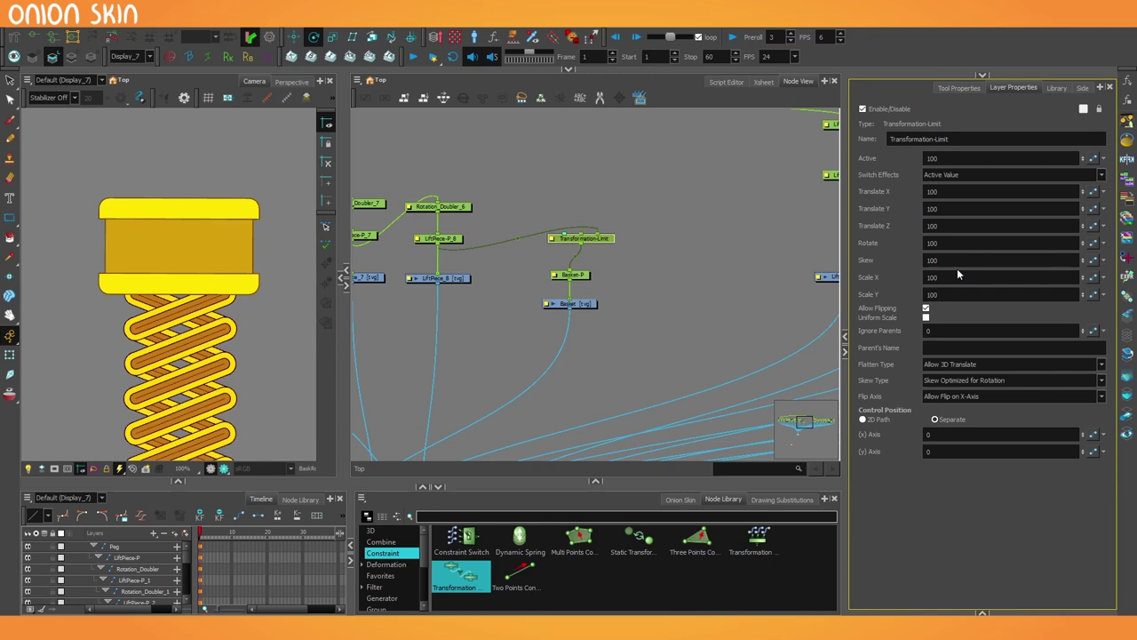
left_click_drag(956, 244, 882, 247)
type("0")
key("Return")
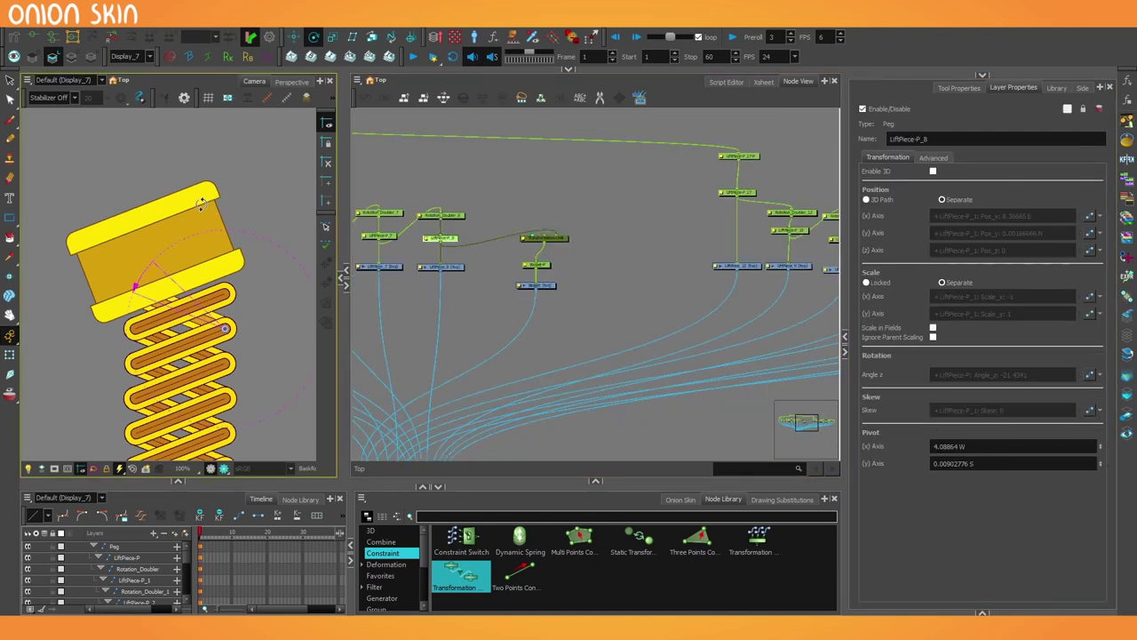
Step: Rotate the LiftPiece-P_8 peg to extend and compress the lift as a test of the basket's limited rotation
left_click_drag(218, 207, 257, 193)
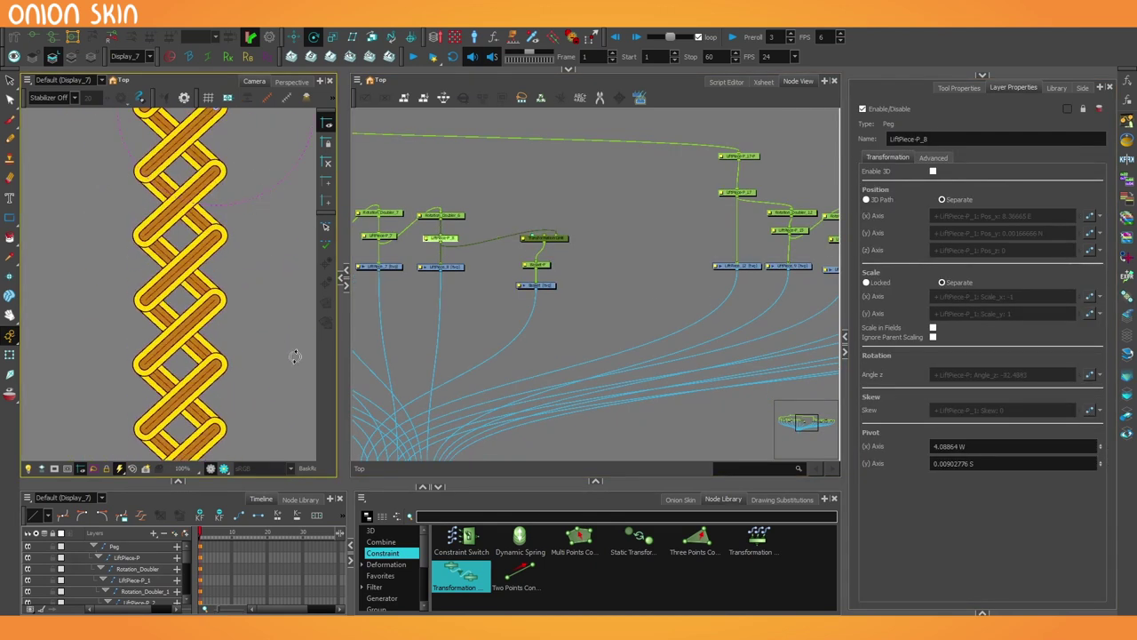
scroll(294, 355, "down", 4)
left_click_drag(266, 411, 287, 425)
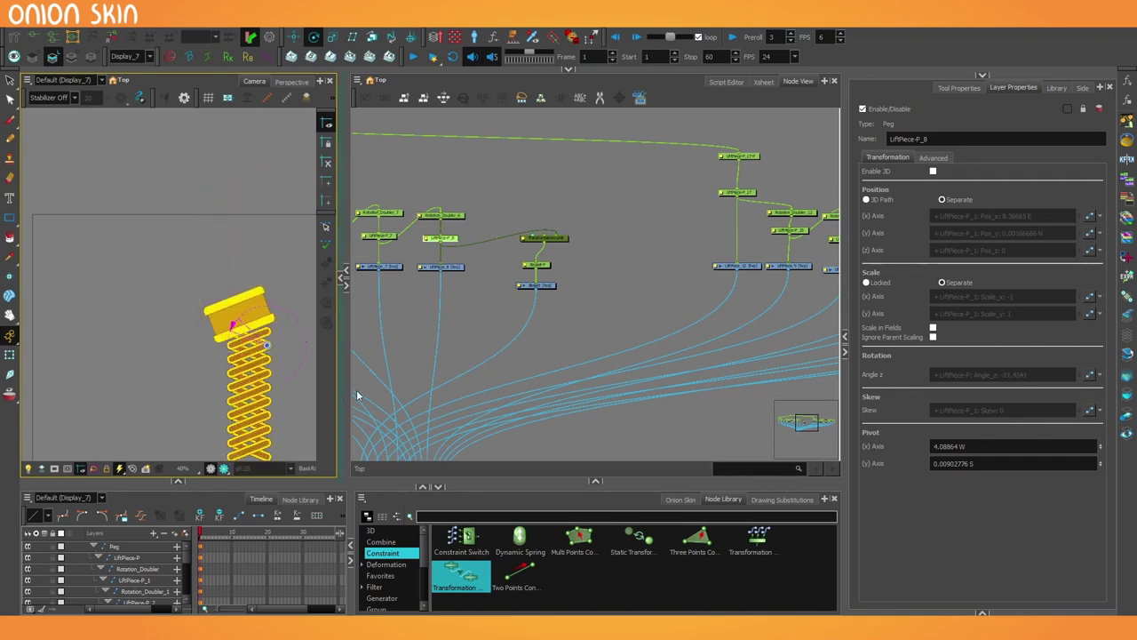
Step: Enter 0 for a parameter in the Transformation-Limit node's settings
left_click(544, 237)
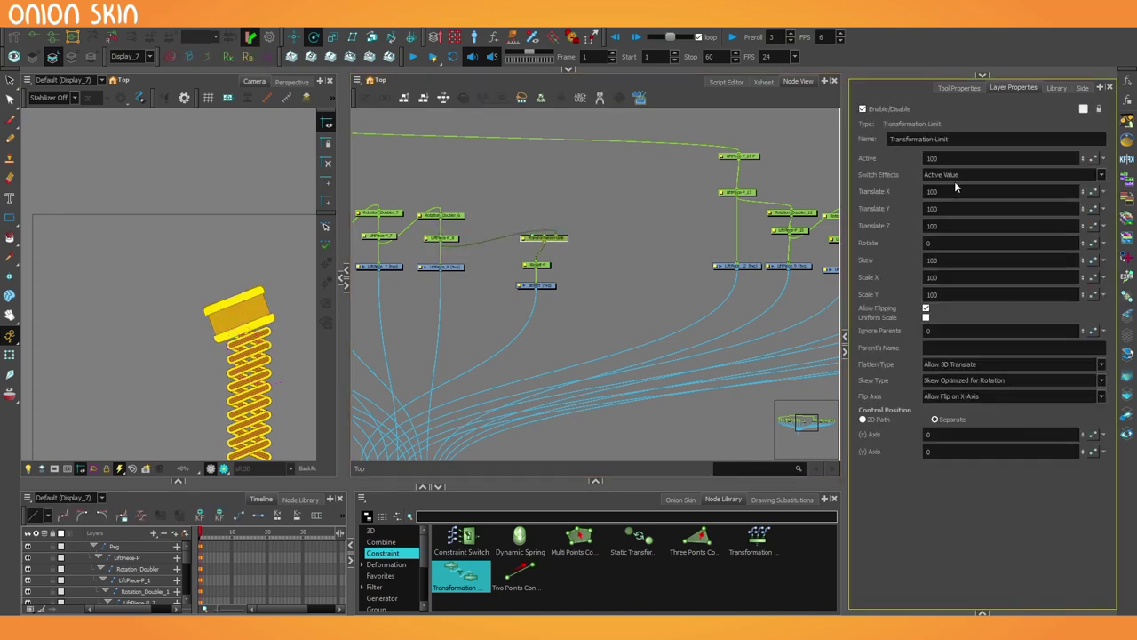
type("0")
key("Return")
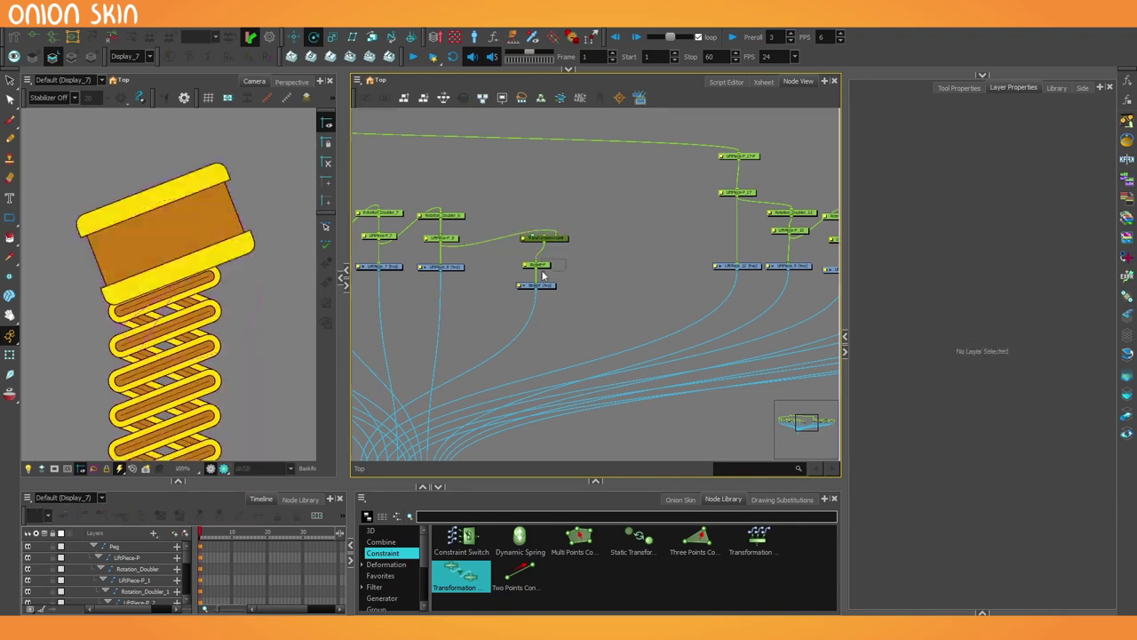
Step: Rotate Basket-P until the basket is level again and centre it on top of the lift
left_click(538, 265)
left_click_drag(252, 175, 253, 209)
scroll(534, 249, "up", 3)
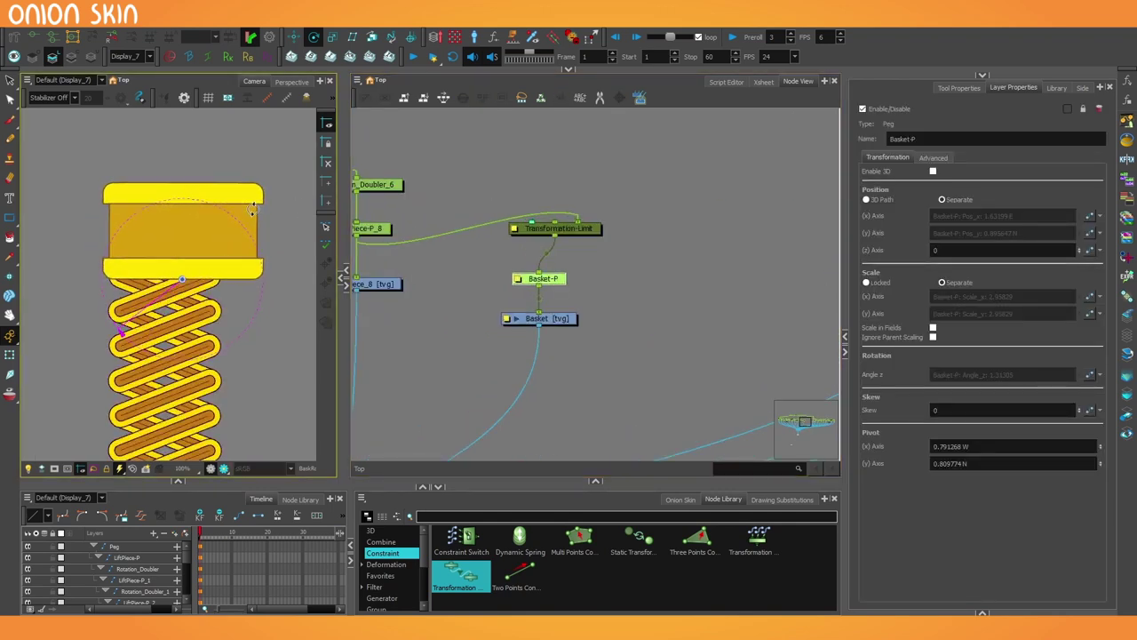
left_click_drag(272, 250, 253, 253)
Step: Rotate the LiftPiece-P_8 peg to collapse the lift and inspect how the basket sits on the top pieces
left_click_drag(444, 298, 619, 318)
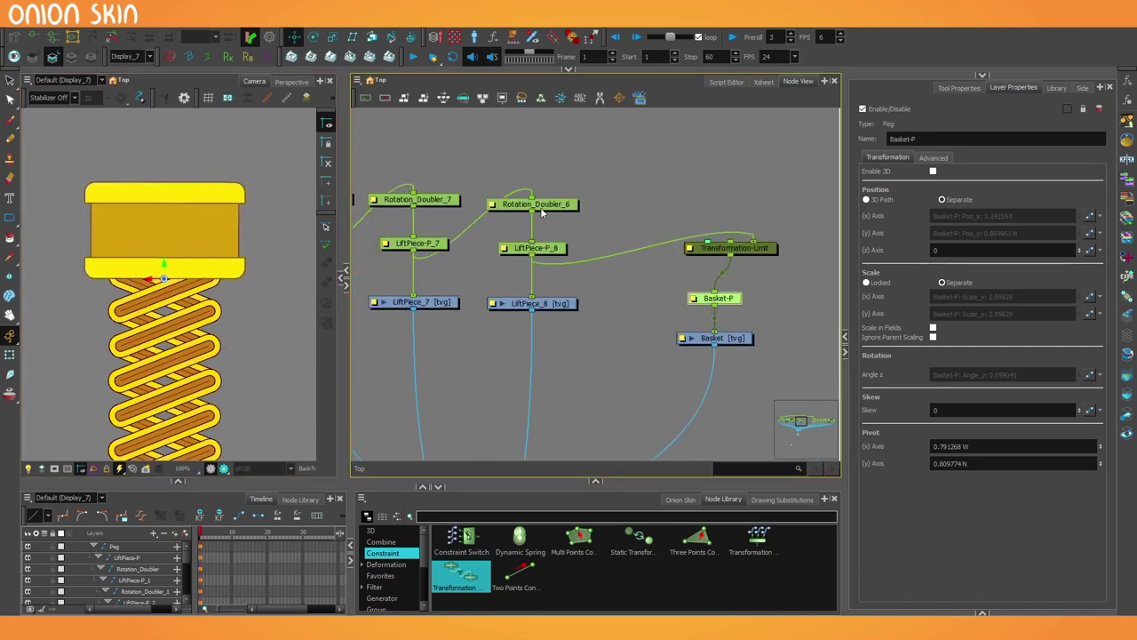
left_click(551, 254)
scroll(194, 239, "down", 2)
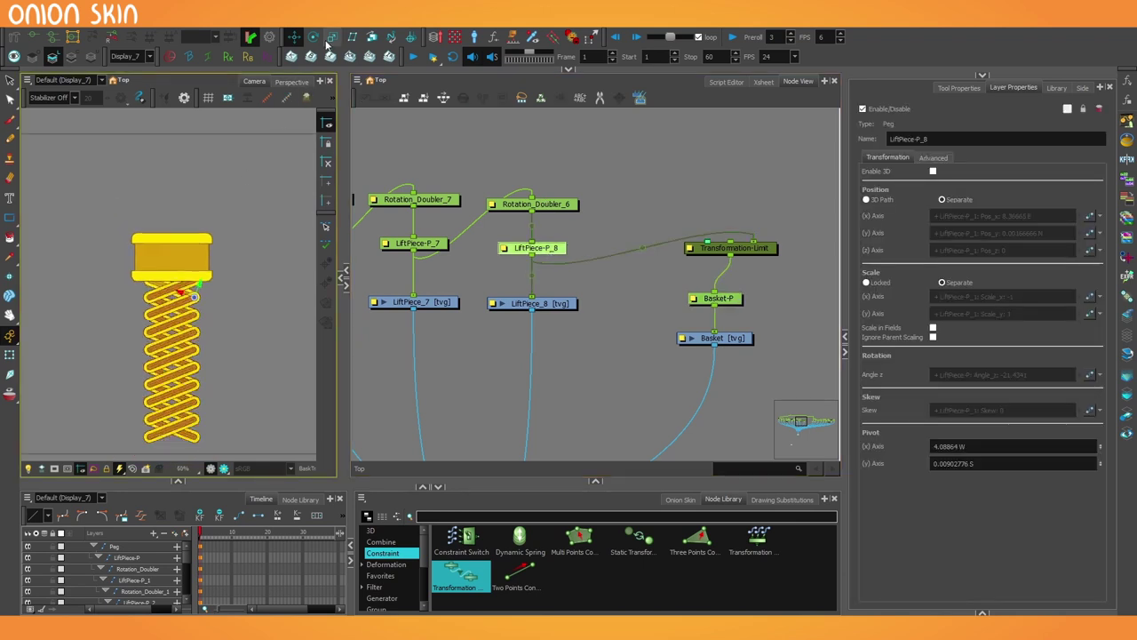
left_click(313, 37)
left_click_drag(304, 213, 187, 380)
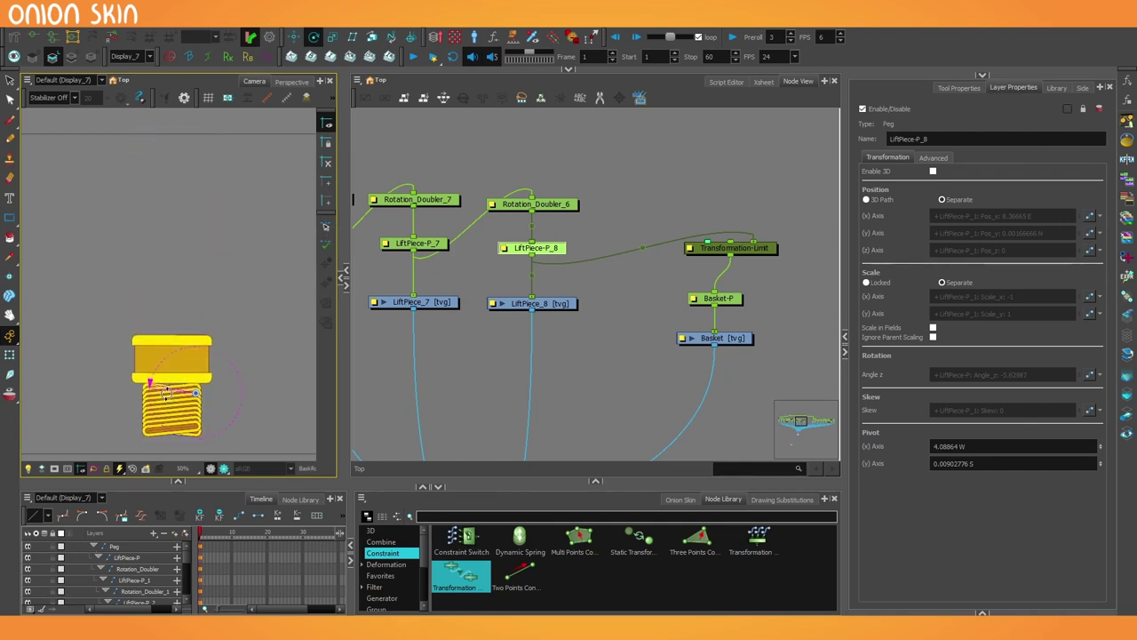
scroll(165, 390, "up", 4)
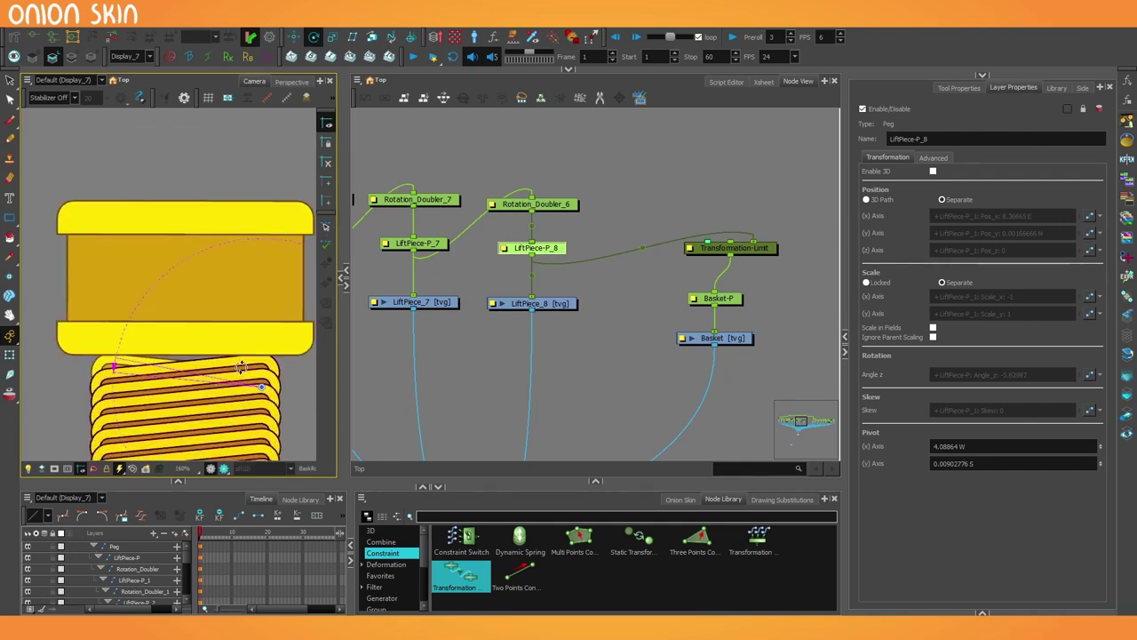
scroll(240, 366, "down", 4)
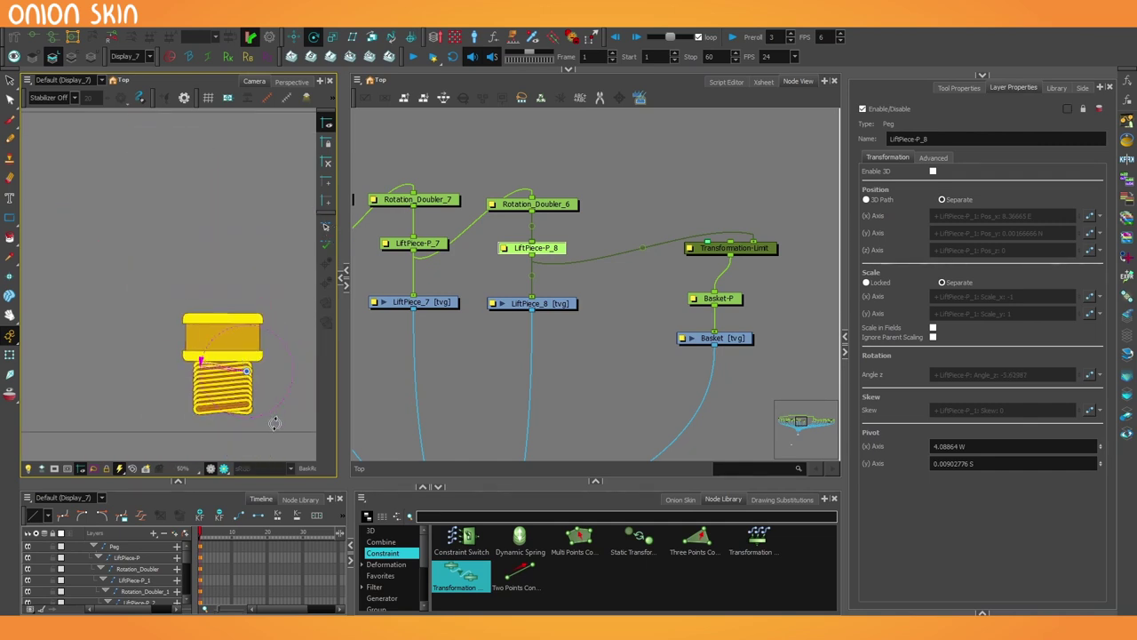
mouse_move(276, 425)
left_mouse_down()
mouse_move(222, 437)
mouse_move(125, 430)
mouse_move(277, 417)
left_mouse_up()
Step: Duplicate the Rotation_Doubler_6 peg and insert the copy between LiftPiece-P_8 and the Transformation-Limit node
left_click_drag(550, 283, 450, 302)
left_click(469, 222)
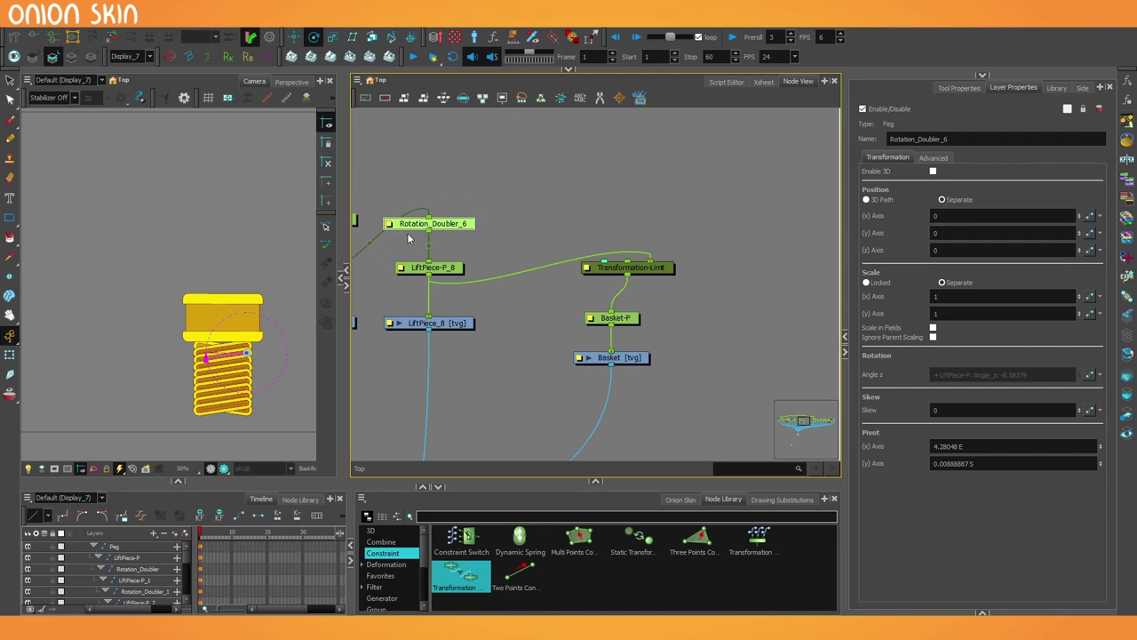
key("ctrl+c")
key("ctrl+v")
left_click_drag(482, 247, 643, 231)
Step: Move Basket-P down slightly so the basket rests against the top of the collapsed lift
left_click(633, 315)
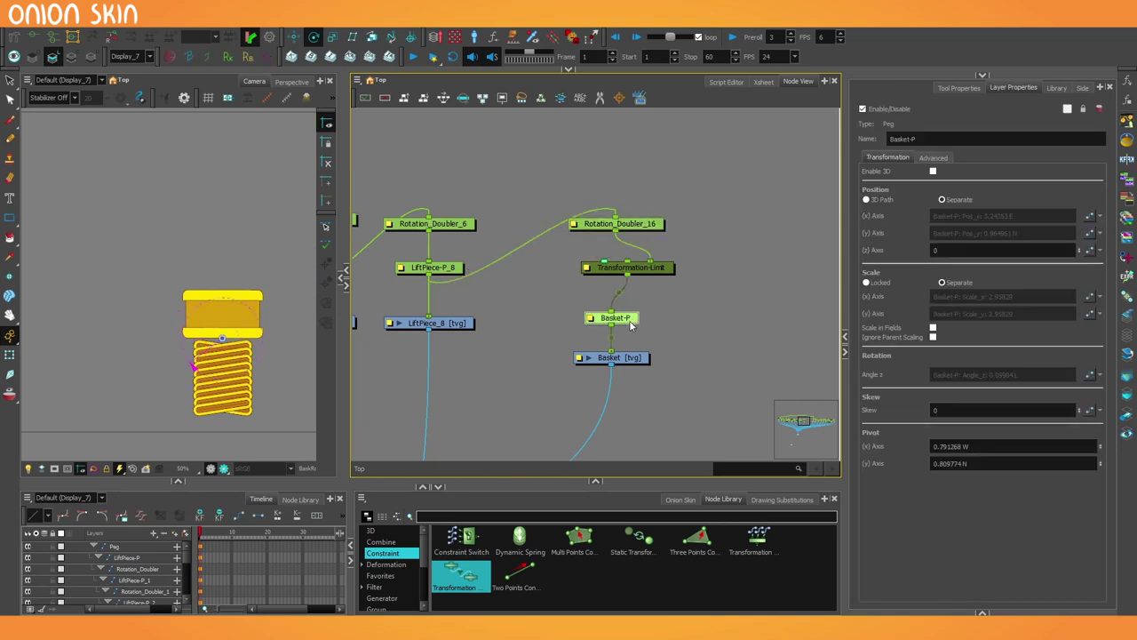
scroll(631, 320, "up", 3)
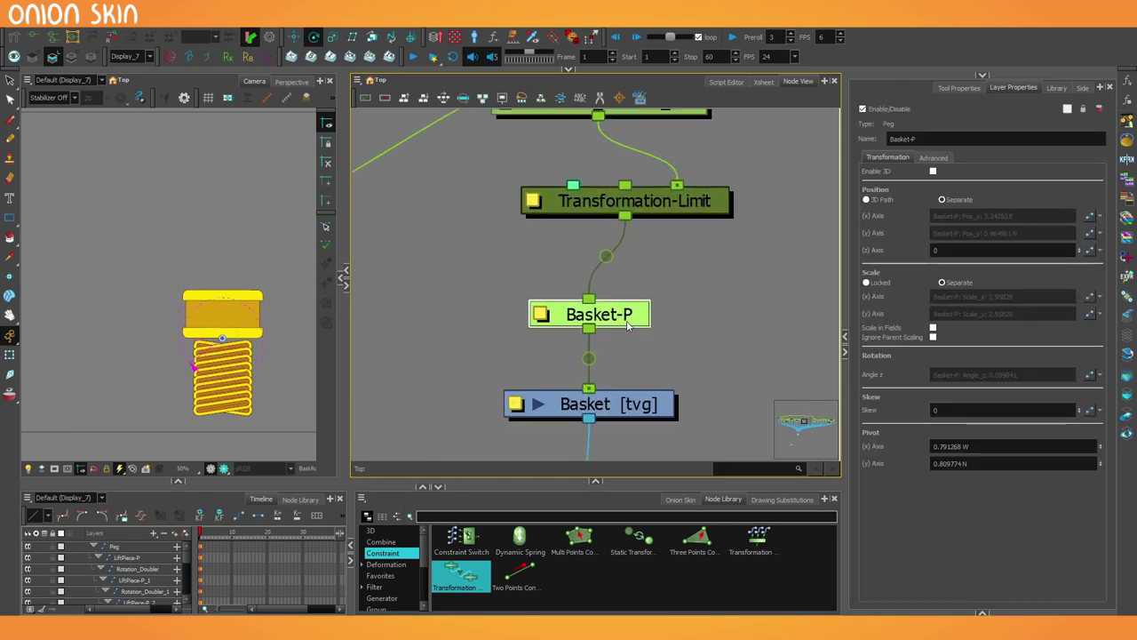
left_click(292, 40)
scroll(260, 377, "up", 5)
left_click_drag(218, 289, 219, 313)
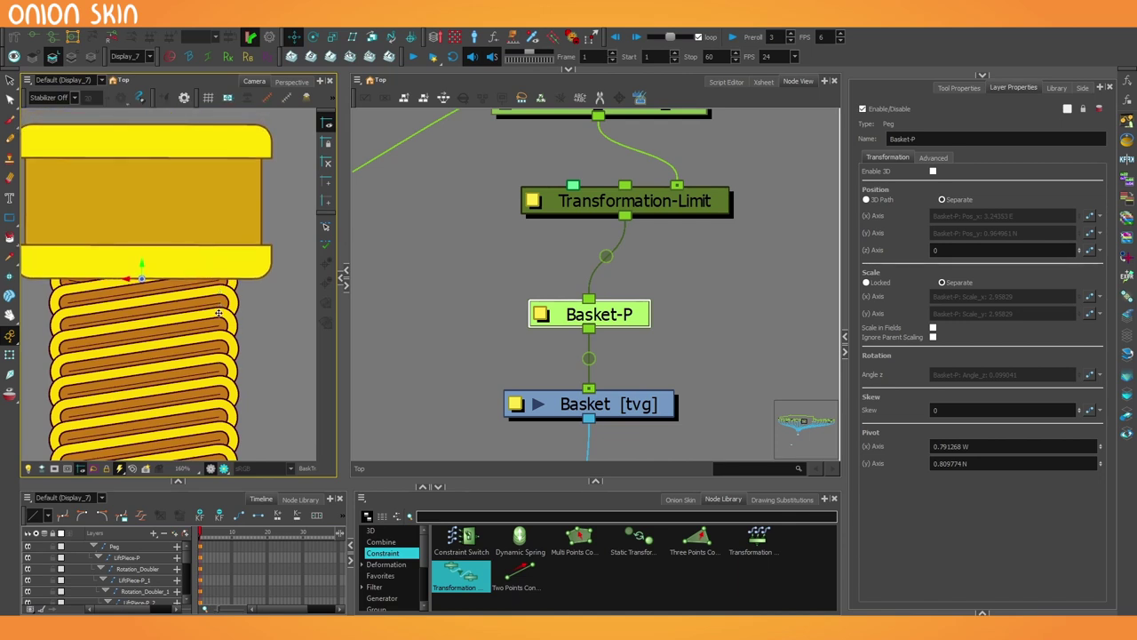
scroll(218, 313, "down", 5)
Step: Rotate the Rotation_Doubler_6 peg to extend the scissor lift and check that the basket stays attached
left_click_drag(537, 296, 587, 314)
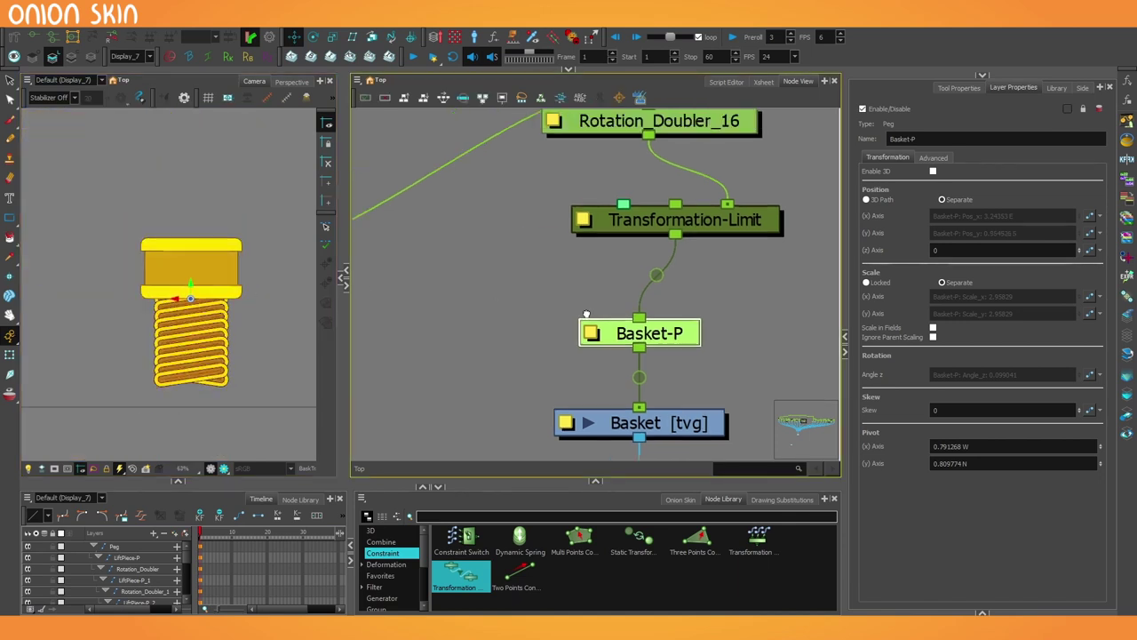
scroll(540, 228, "down", 3)
left_click(534, 219)
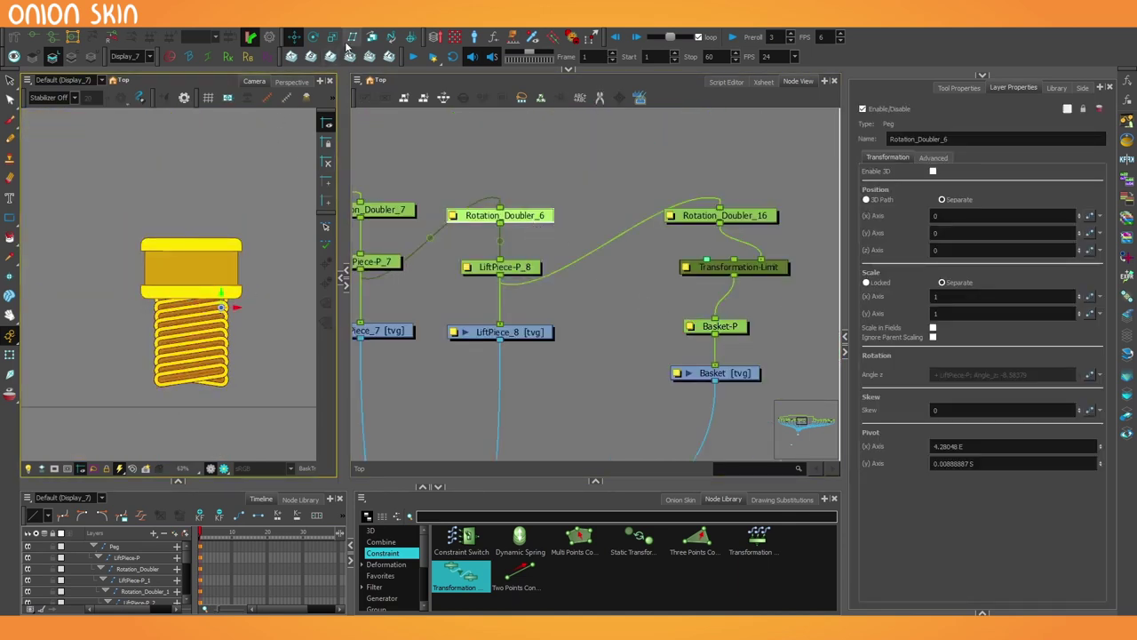
left_click(312, 37)
left_click_drag(276, 396, 265, 445)
scroll(219, 420, "down", 4)
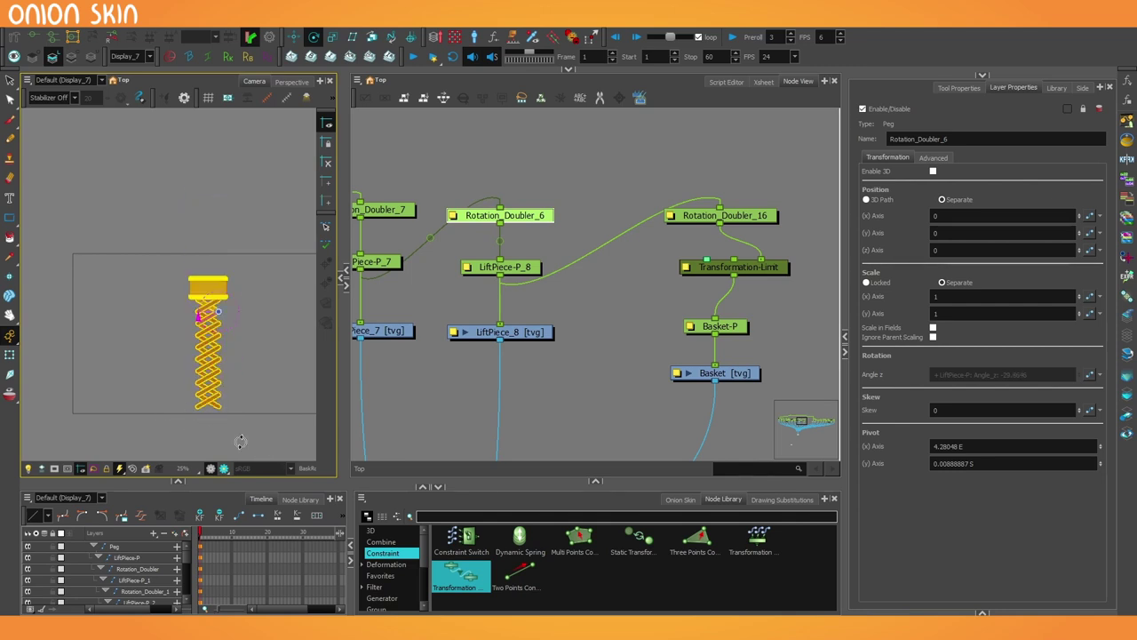
scroll(573, 341, "down", 1)
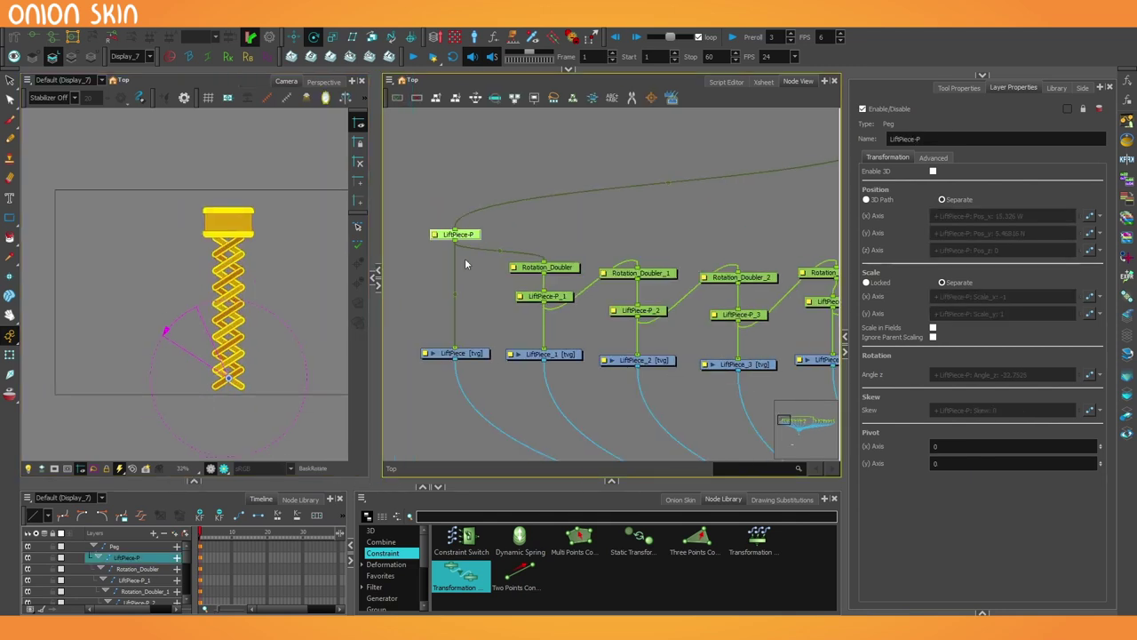
Step: Add a new vector drawing layer named Lever in an empty area beside the composite
scroll(470, 245, "down", 6)
left_click_drag(550, 394, 523, 261)
left_click(562, 345)
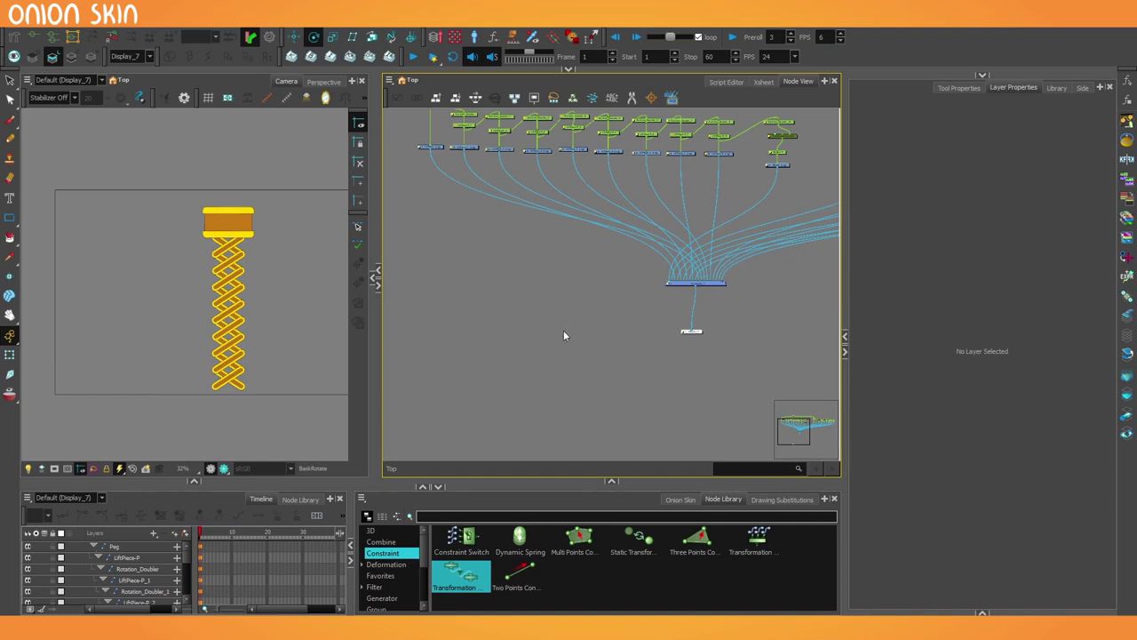
scroll(563, 337, "up", 3)
key("ctrl+r")
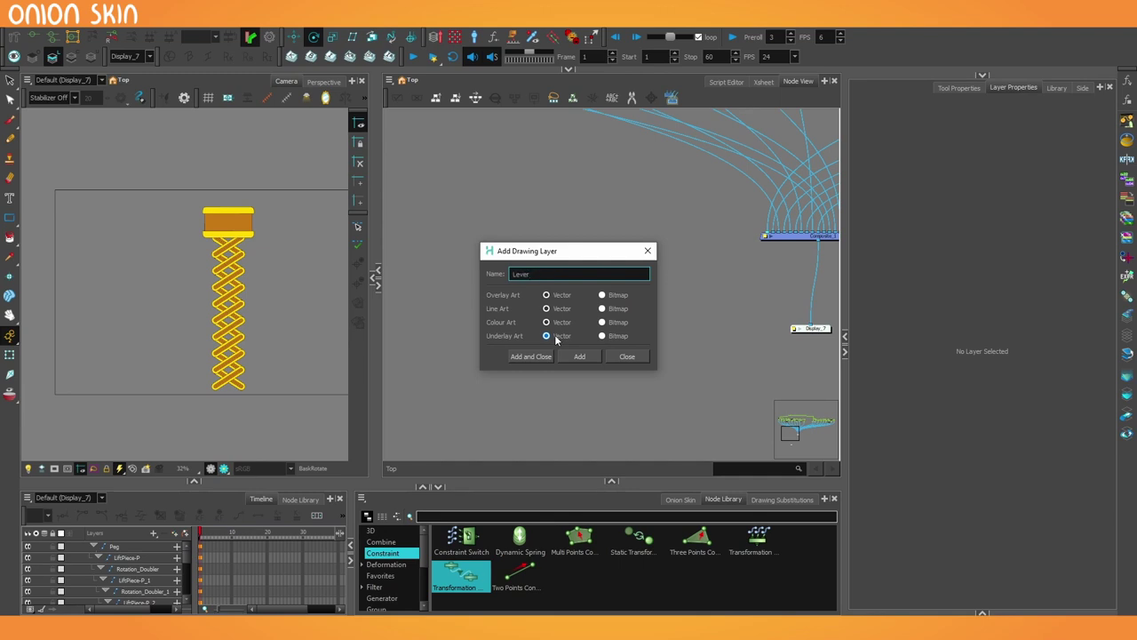
left_click(534, 360)
Step: Add a new composite, wire the Lever drawing and Composite_1 into it, and connect its output to Display_7
scroll(668, 322, "up", 2)
left_click_drag(690, 323, 554, 327)
left_click(557, 330)
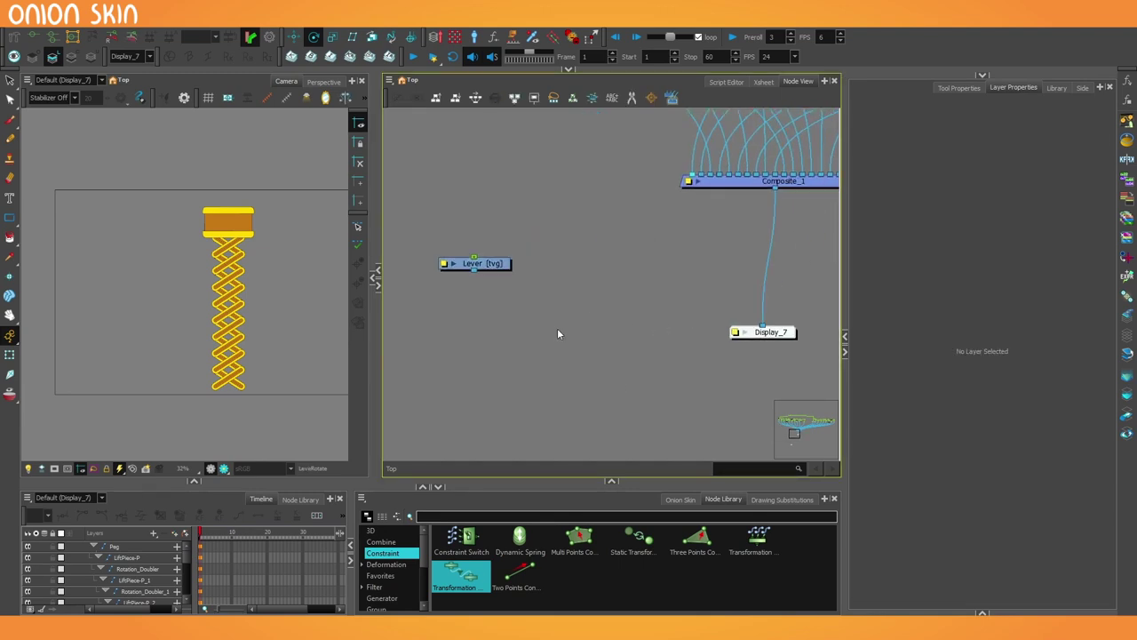
key("ctrl+h")
left_click_drag(764, 329, 592, 317)
left_click_drag(475, 276, 591, 325)
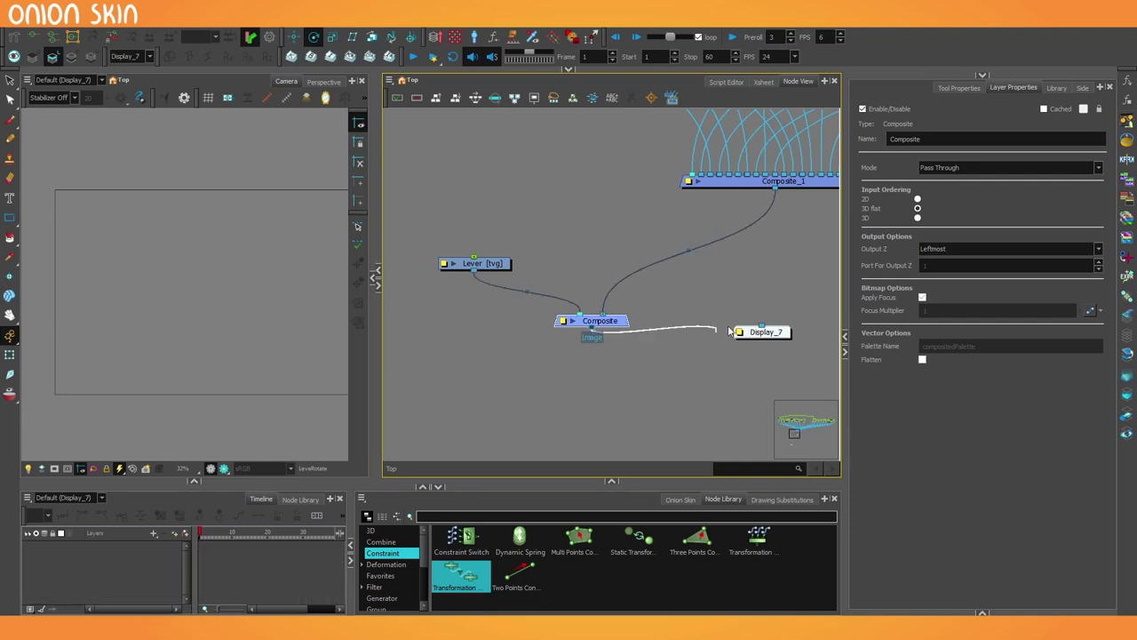
left_click_drag(728, 332, 602, 383)
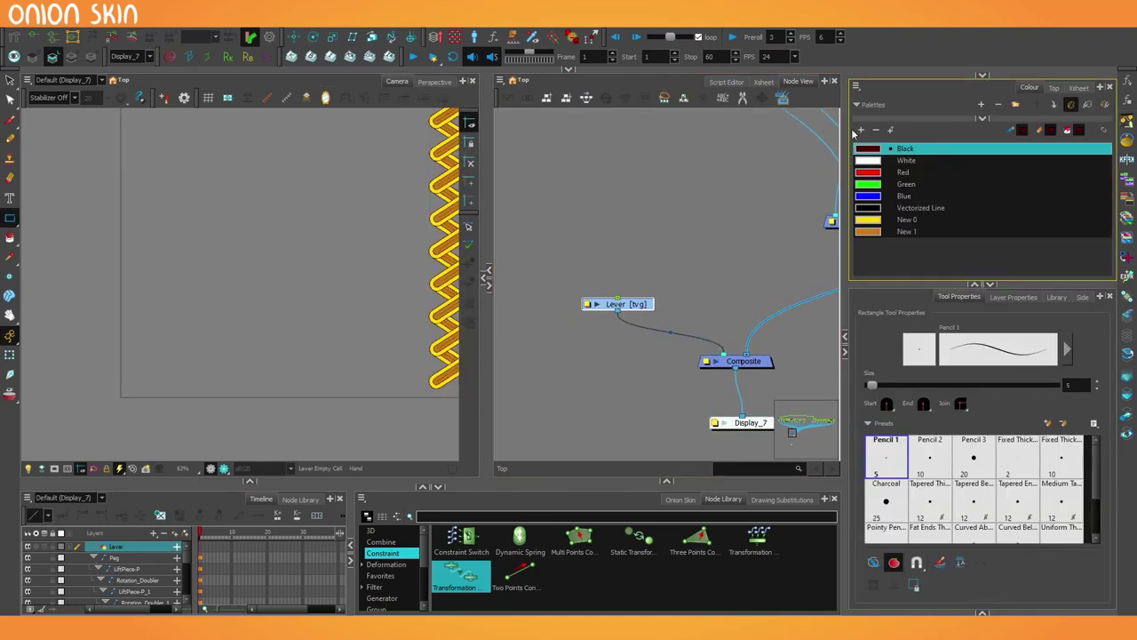
Step: Add a new near-black swatch to the palette with RGB values 24, 23, 23
left_click(860, 129)
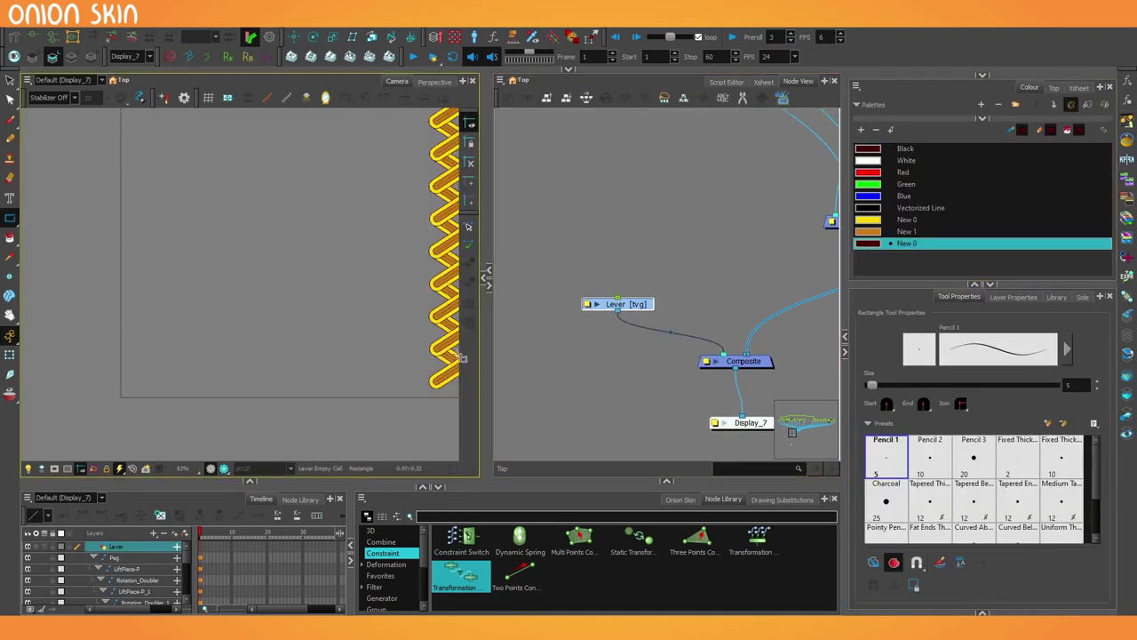
scroll(461, 355, "up", 5)
scroll(432, 361, "down", 3)
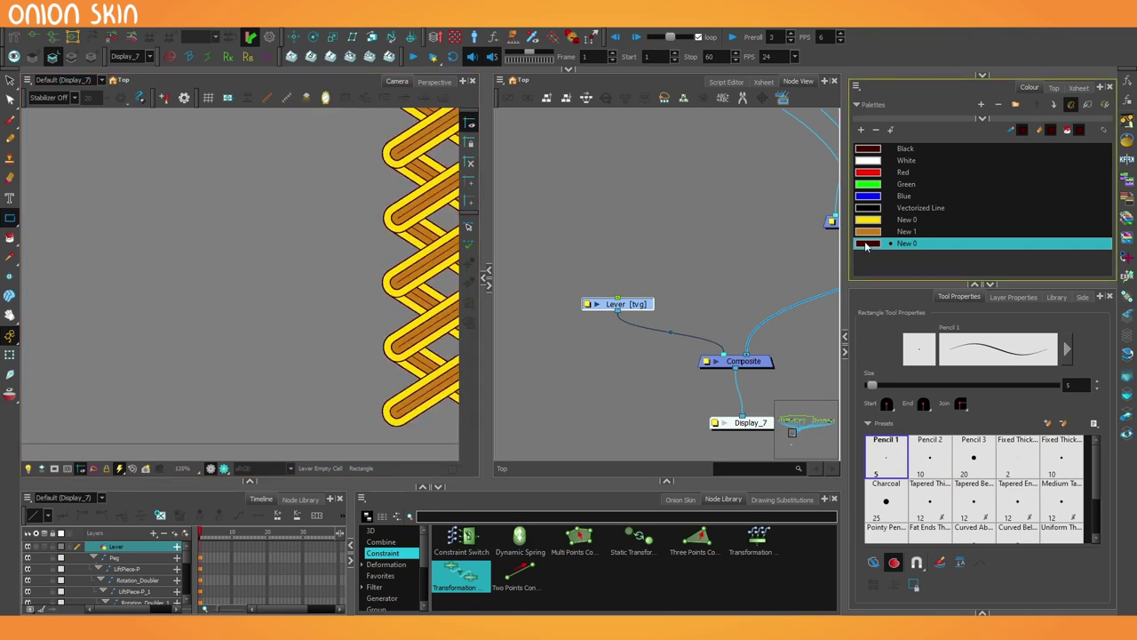
double_click(866, 246)
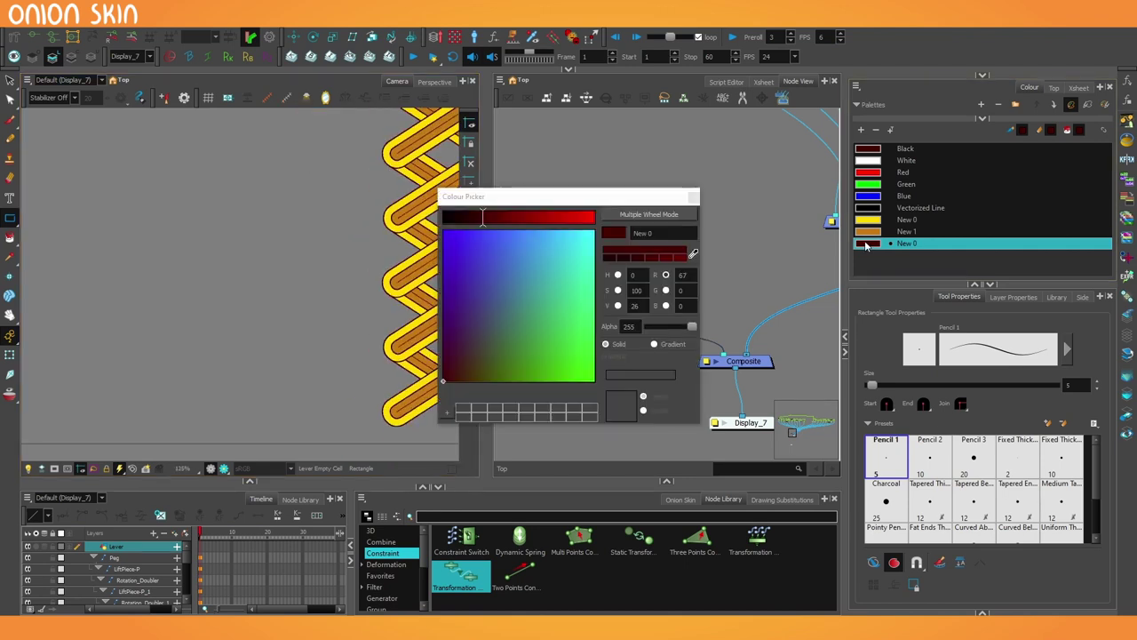
left_click_drag(482, 216, 357, 229)
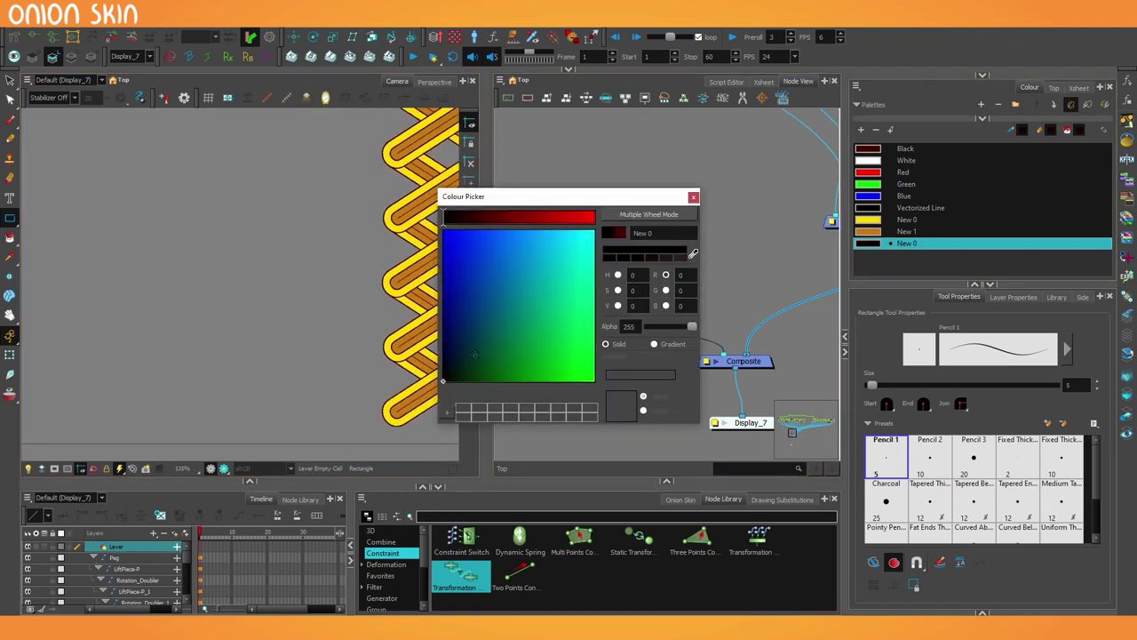
left_click(617, 276)
left_click(442, 364)
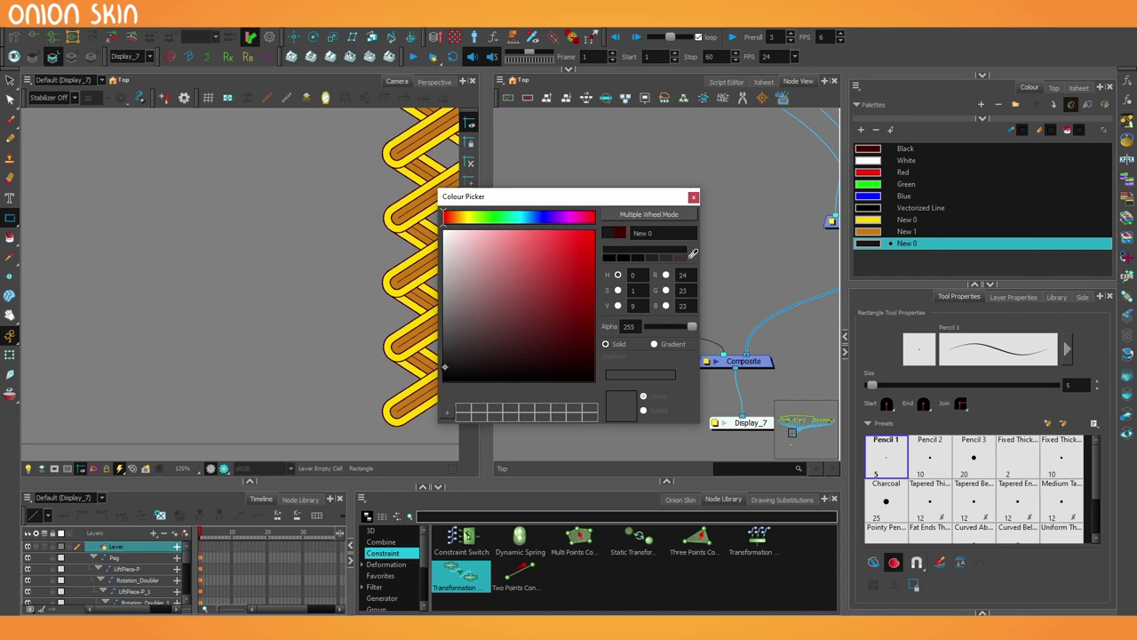
left_click(693, 197)
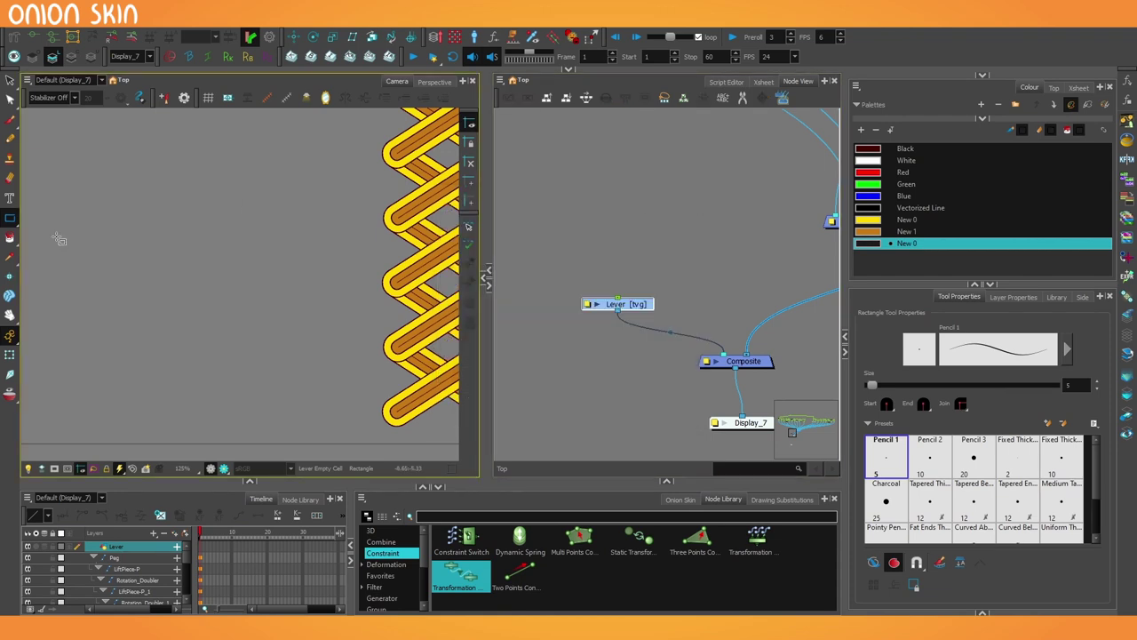
Step: Draw a long, thin horizontal rectangle near the frame's lower-left corner and a circle centred on its right end
left_click_drag(156, 384, 333, 341)
scroll(333, 340, "down", 1)
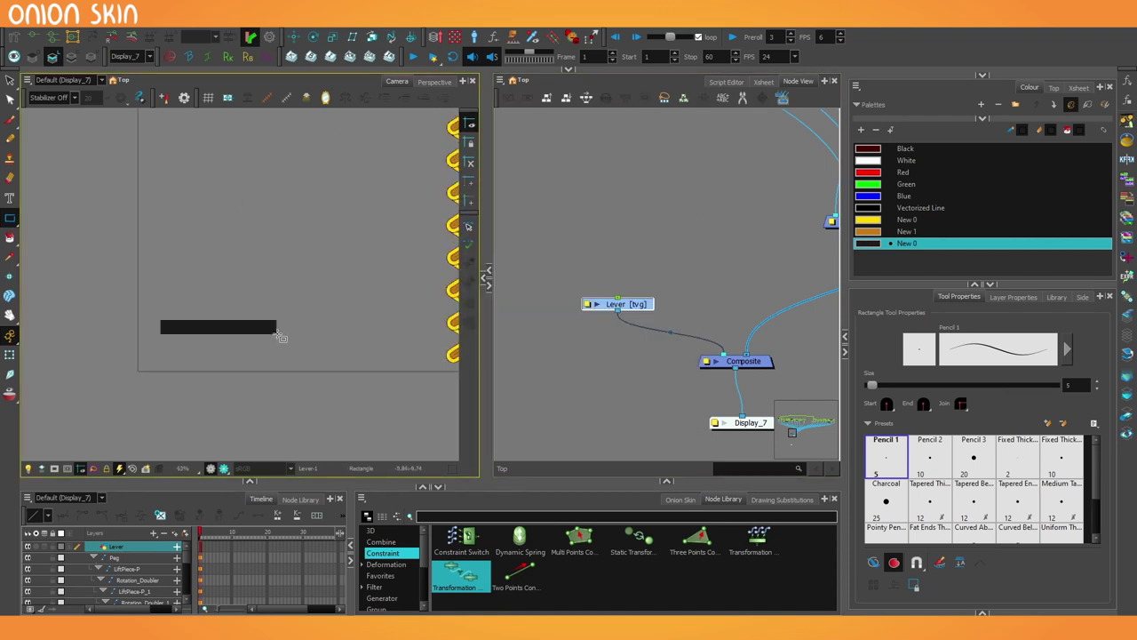
scroll(277, 338, "up", 3)
key("alt+s")
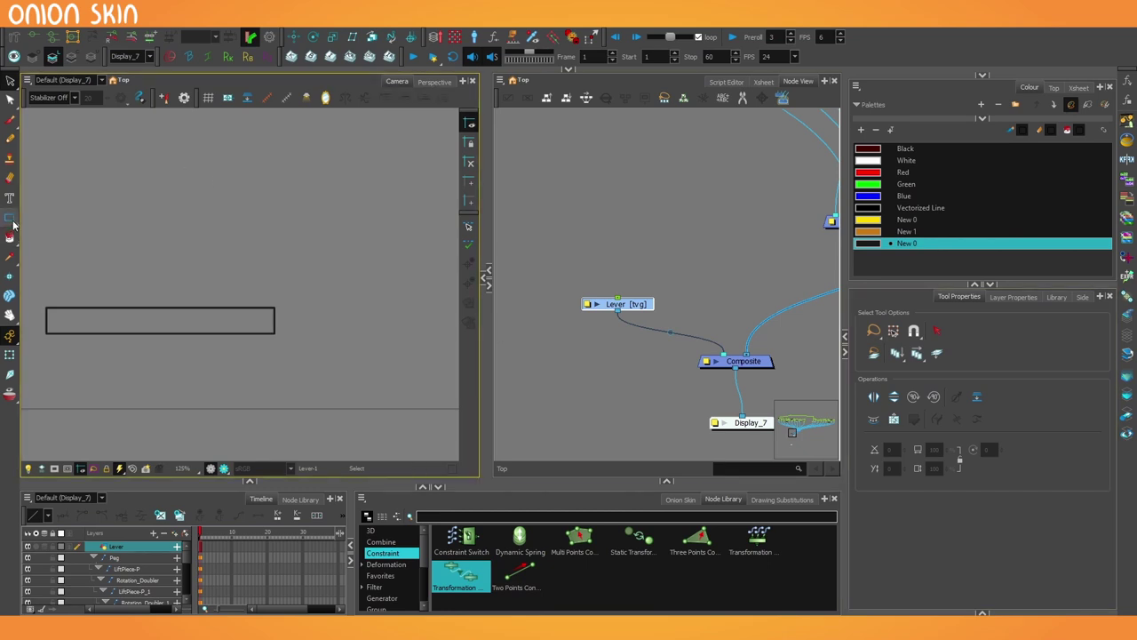
left_click(10, 219)
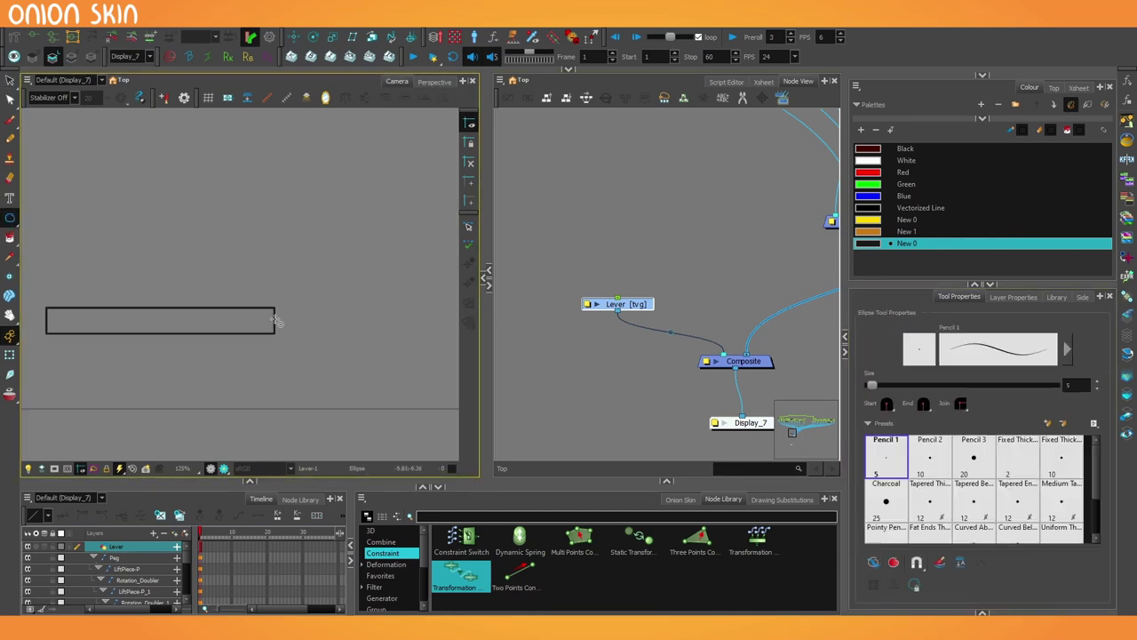
left_click_drag(293, 344, 305, 350)
Step: Cut away the rectangle's lines inside the circle so the bar ends at the knob's outline
scroll(305, 350, "up", 3)
key("alt+t")
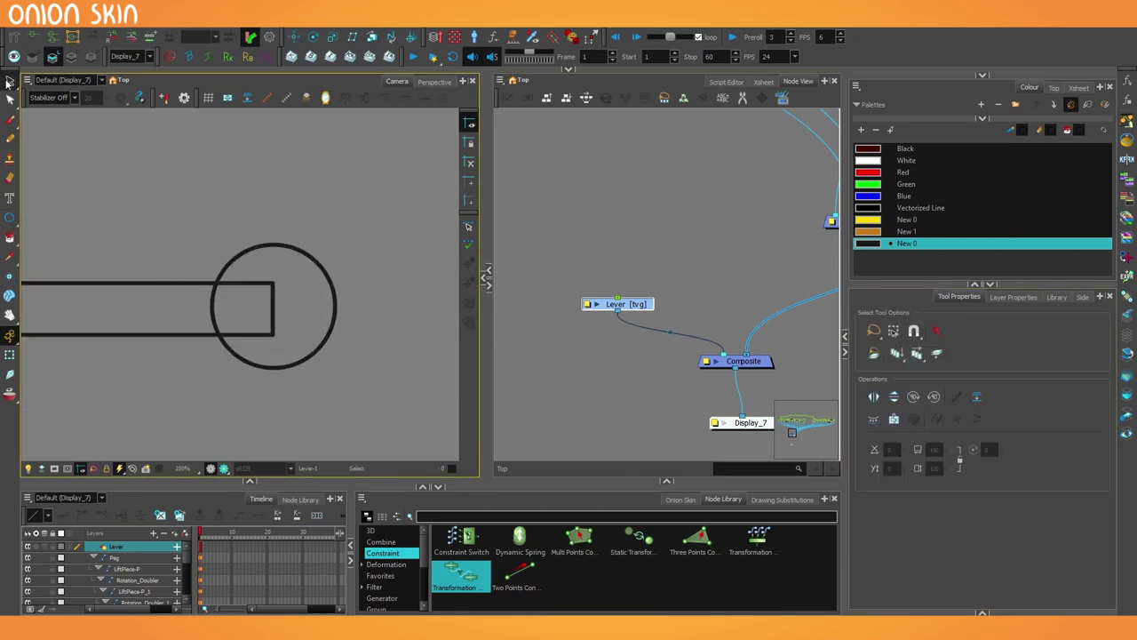
left_click_drag(204, 342, 267, 302)
scroll(266, 302, "down", 3)
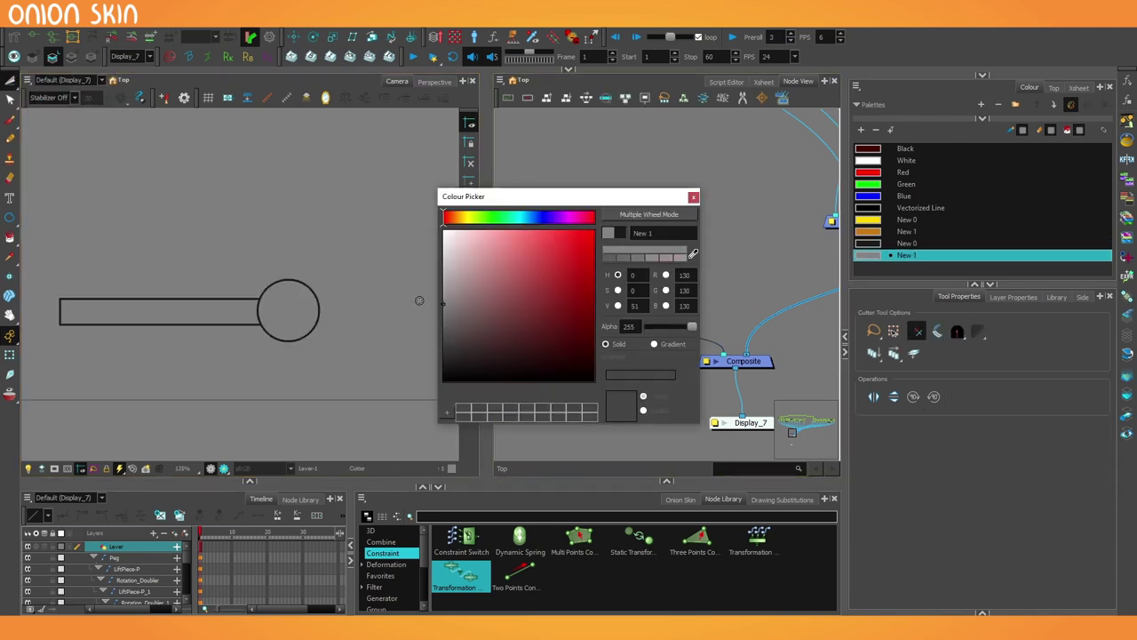
Step: Set the new grey swatch to RGB 161, 161, 161 and paint the lever's bar and knob with it
left_click_drag(419, 300, 404, 286)
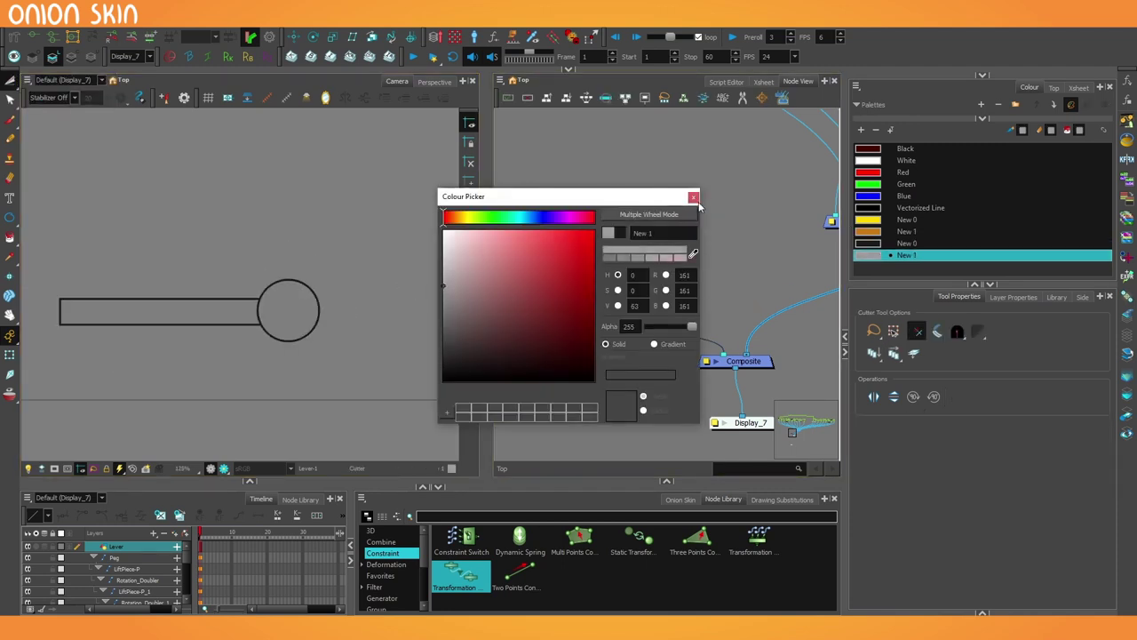
left_click(694, 198)
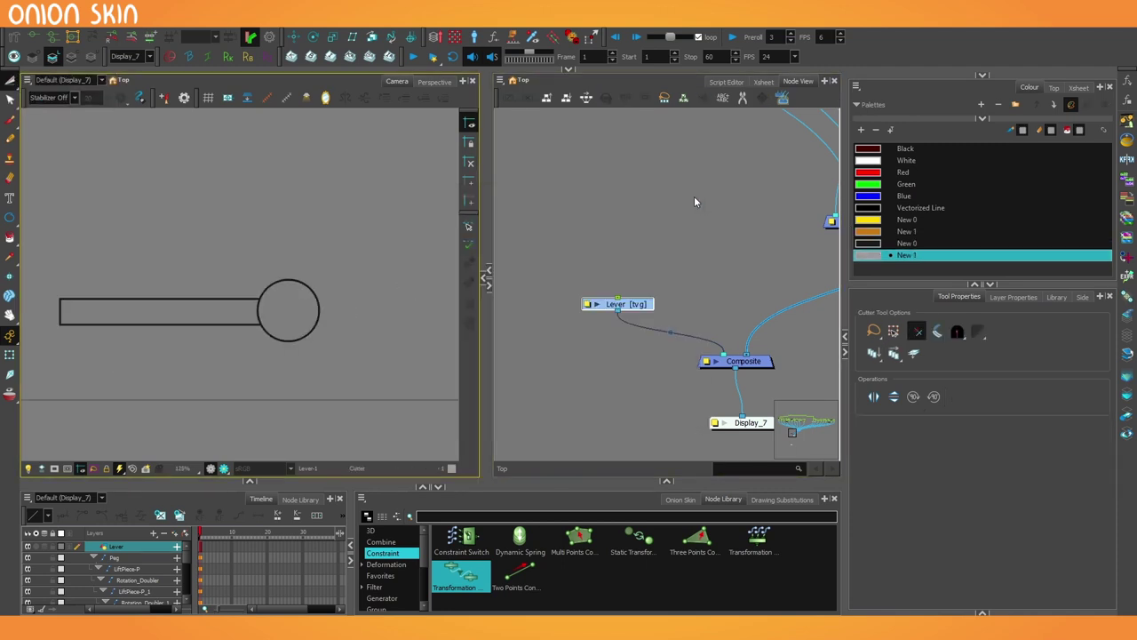
left_click(10, 239)
left_click(248, 311)
left_click(284, 307)
scroll(302, 342, "down", 3)
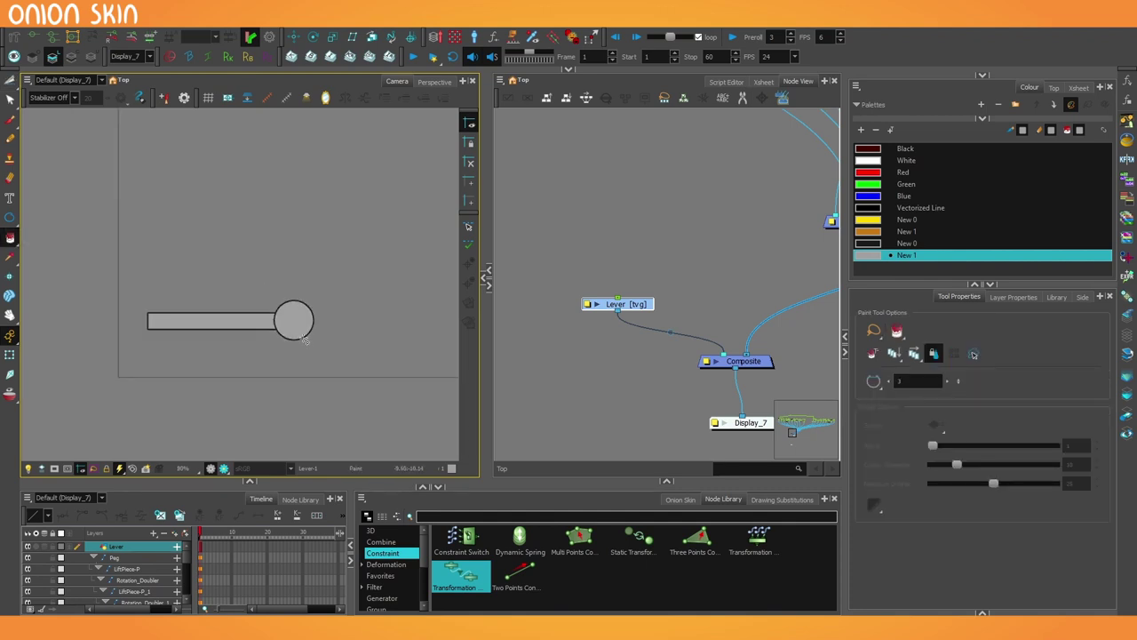
Step: Add a parent peg named Lever-P above the Lever drawing
left_click(312, 39)
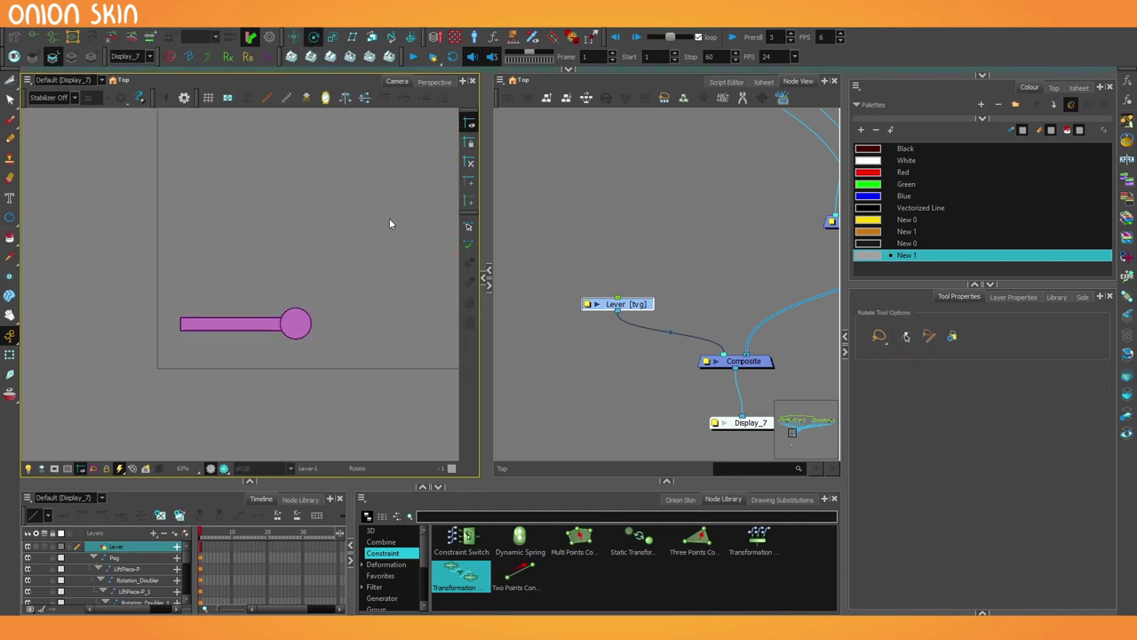
left_click_drag(678, 254, 565, 355)
key("ctrl+p")
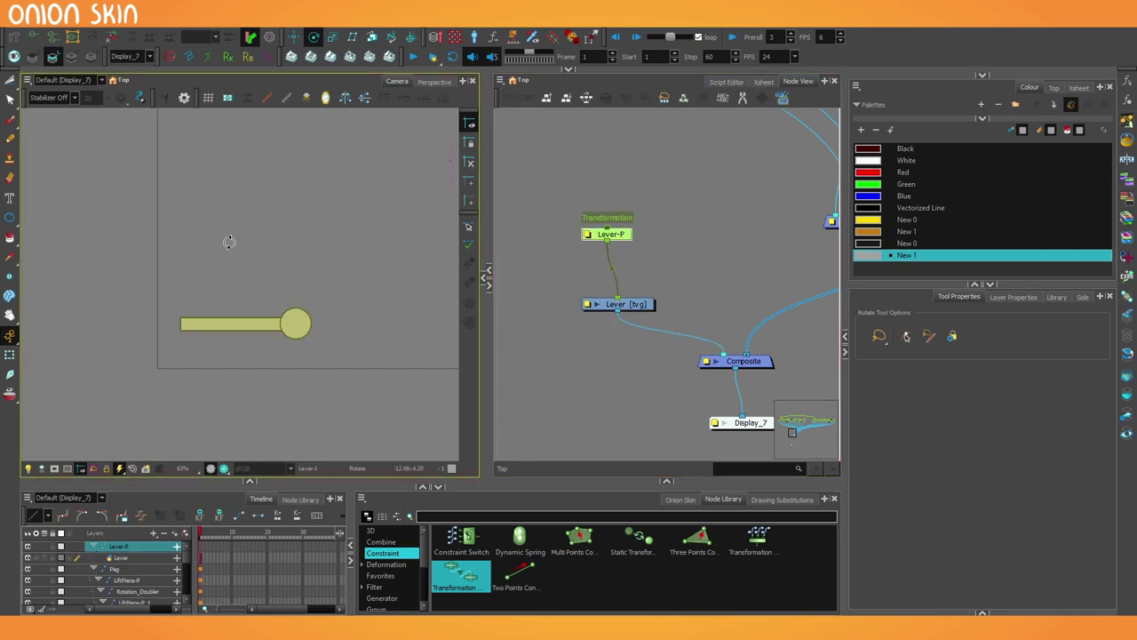
Step: Place the Lever-P peg's pivot on the bar's centreline near the end opposite the knob
scroll(289, 222, "down", 2)
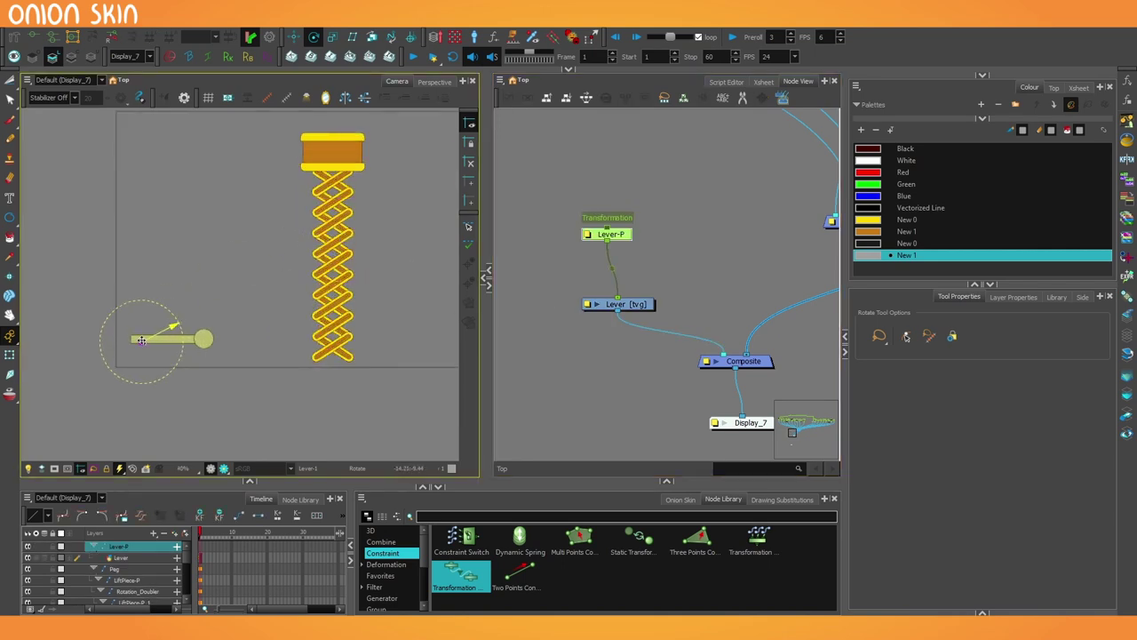
scroll(141, 340, "up", 6)
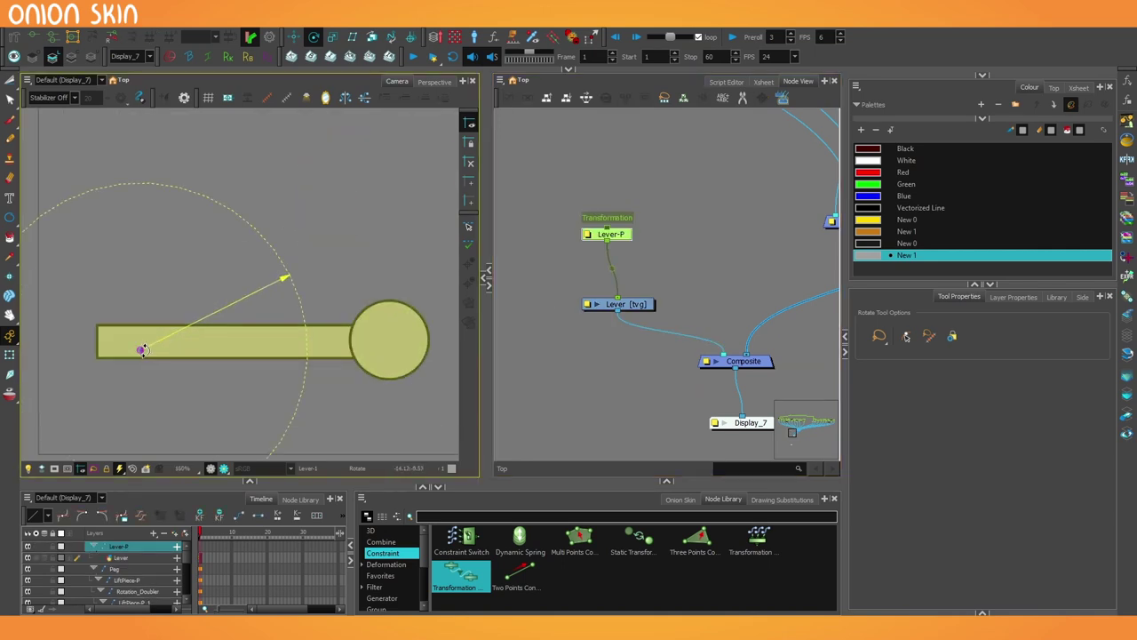
left_click_drag(142, 349, 145, 342)
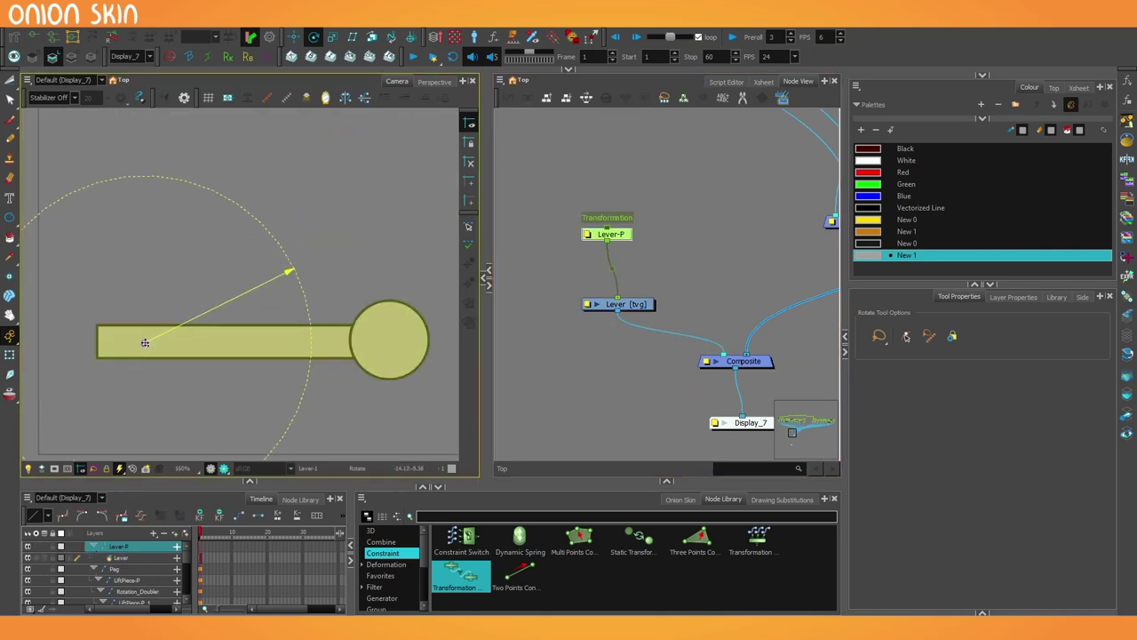
scroll(146, 343, "down", 6)
scroll(169, 343, "up", 2)
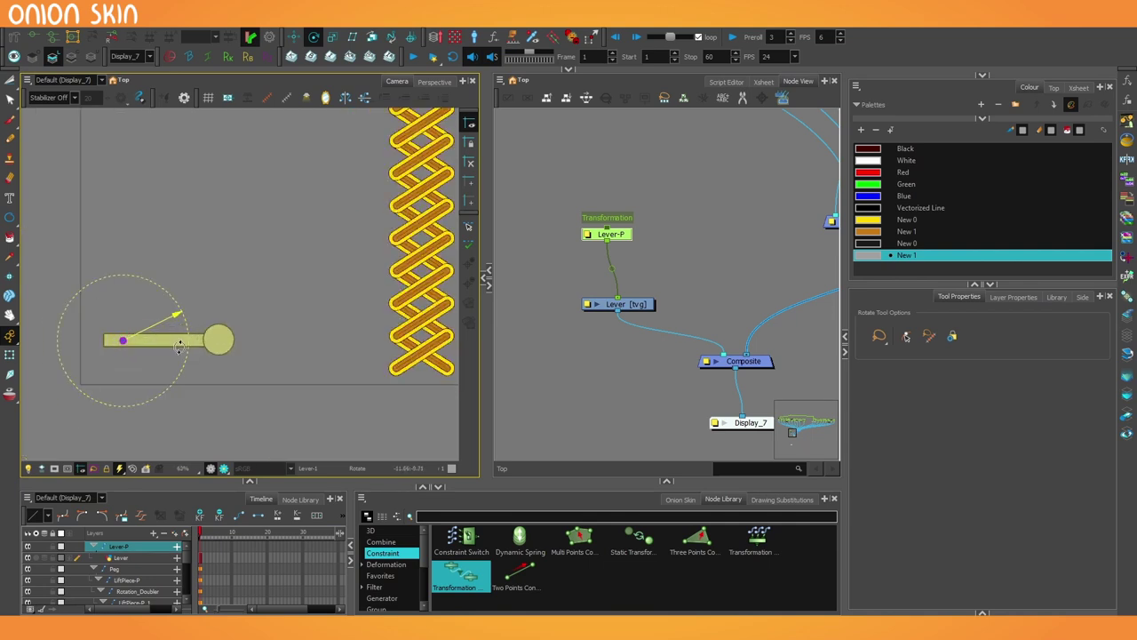
scroll(205, 347, "down", 2)
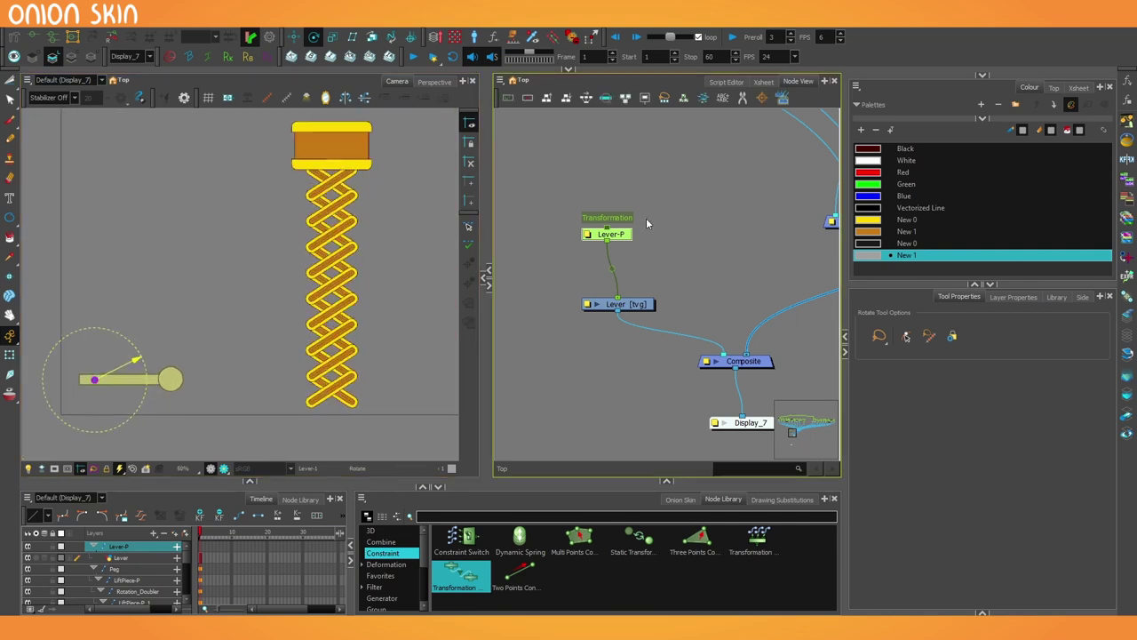
Step: Link the Lever-P peg's z rotation angle to the Angle_z function that drives LiftPiece-P
left_click_drag(718, 201, 597, 254)
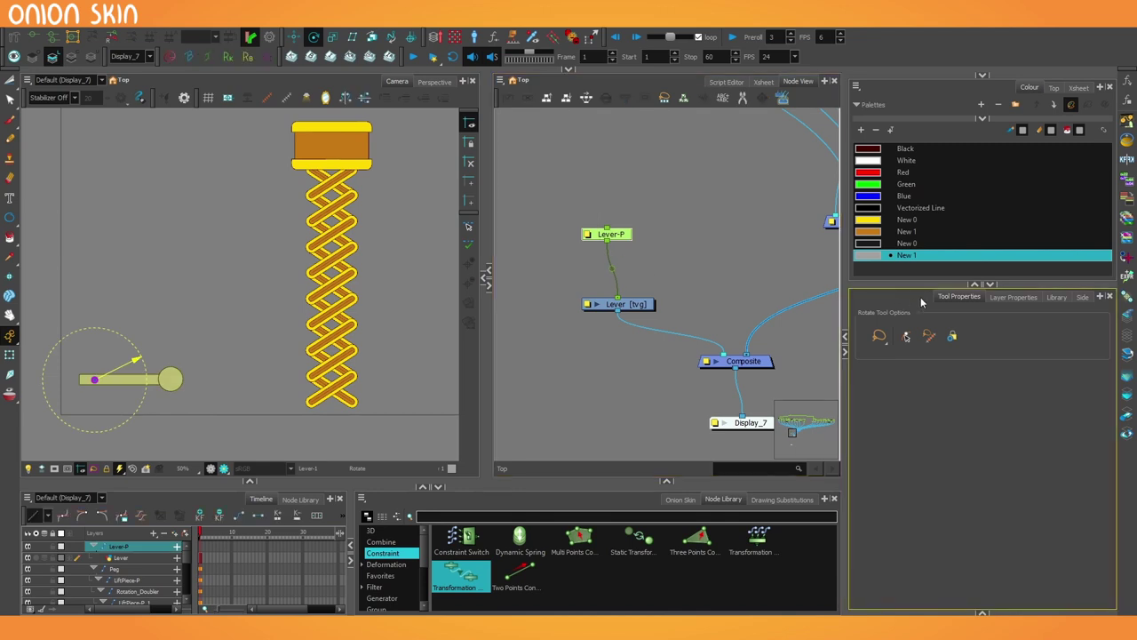
left_click(1013, 298)
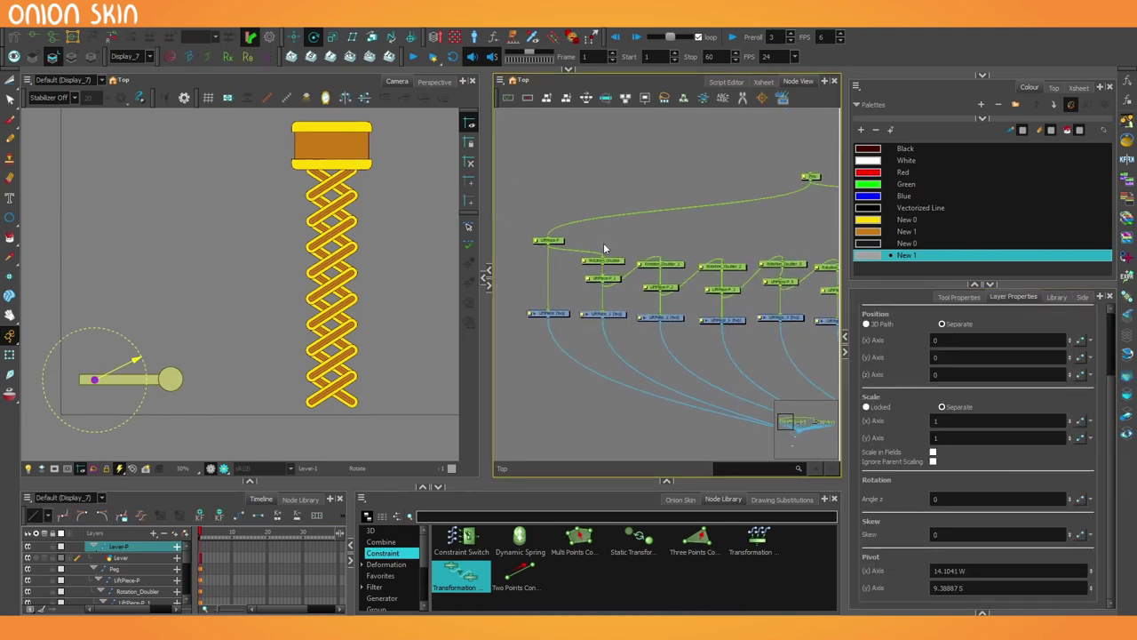
left_click(548, 240)
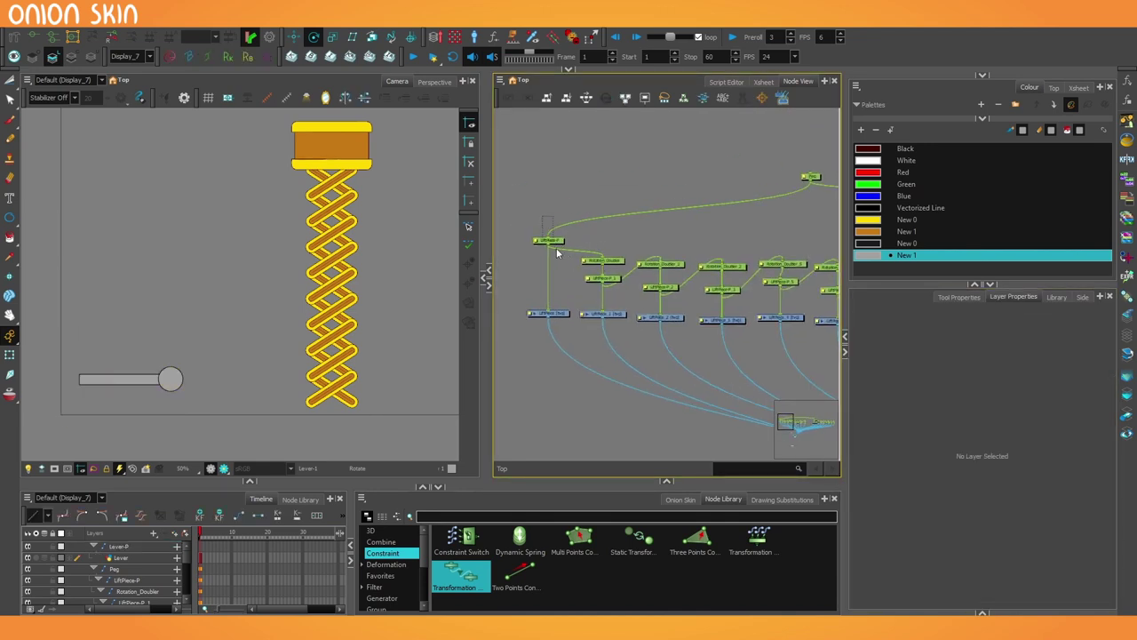
scroll(915, 530, "down", 2)
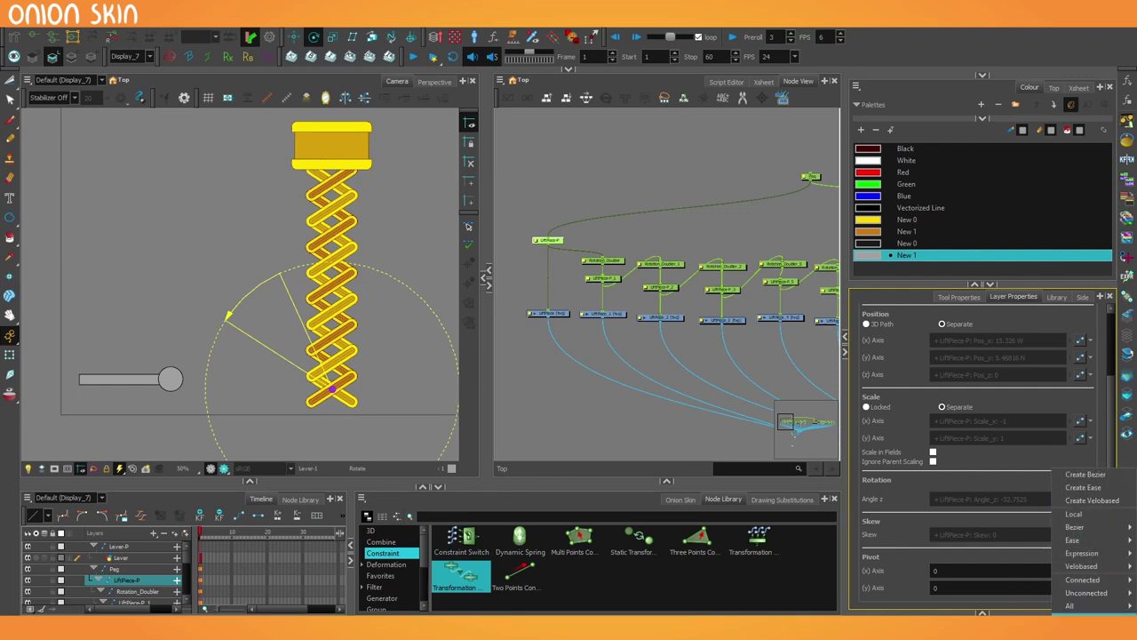
scroll(586, 409, "down", 3)
left_click_drag(587, 409, 604, 222)
scroll(710, 210, "up", 8)
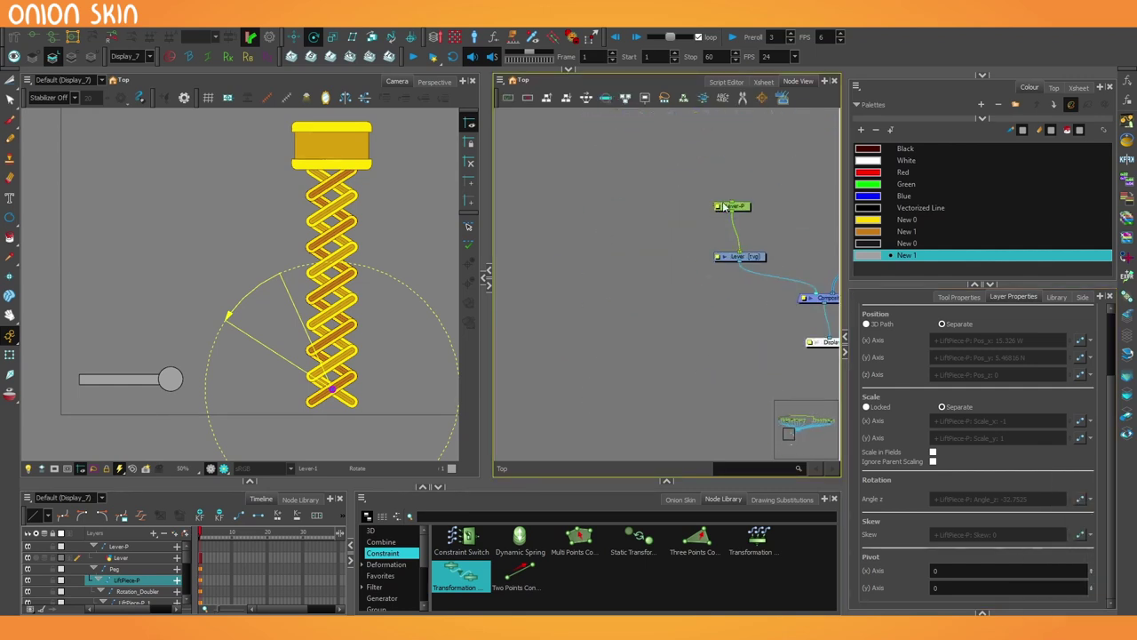
left_click_drag(715, 159, 770, 232)
left_click_drag(770, 237, 638, 252)
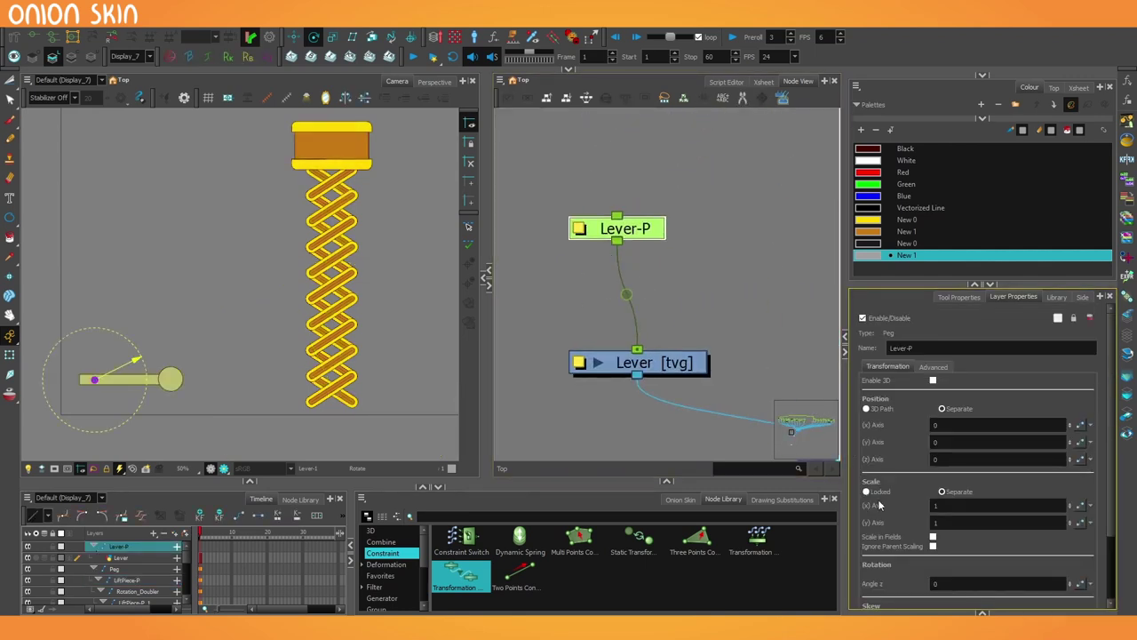
scroll(905, 505, "down", 2)
left_click(1092, 500)
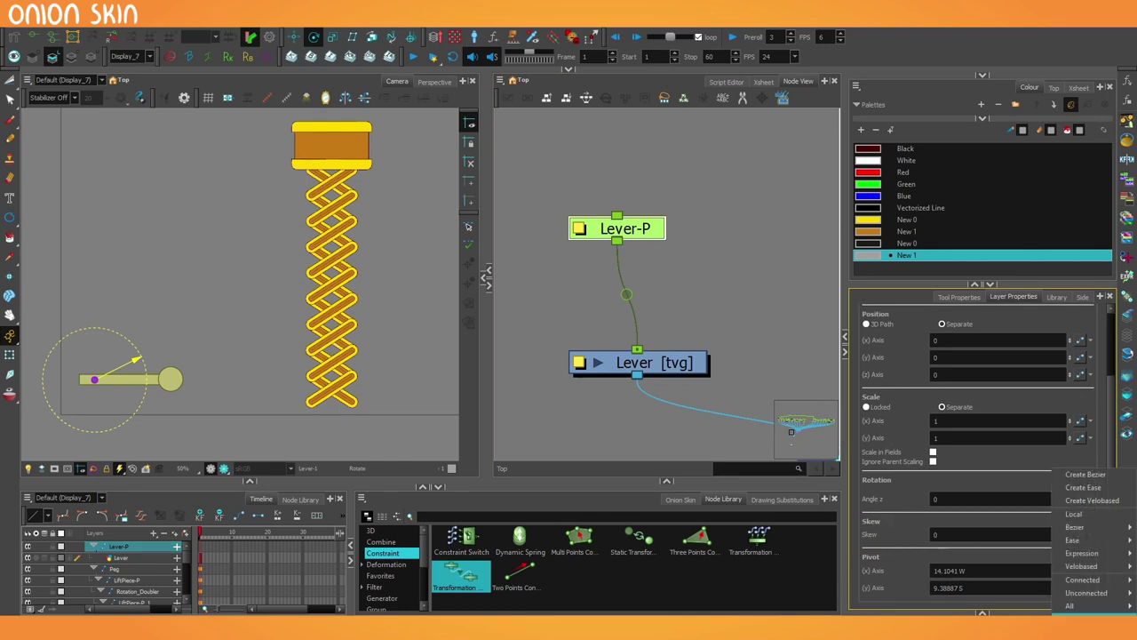
left_click(1036, 608)
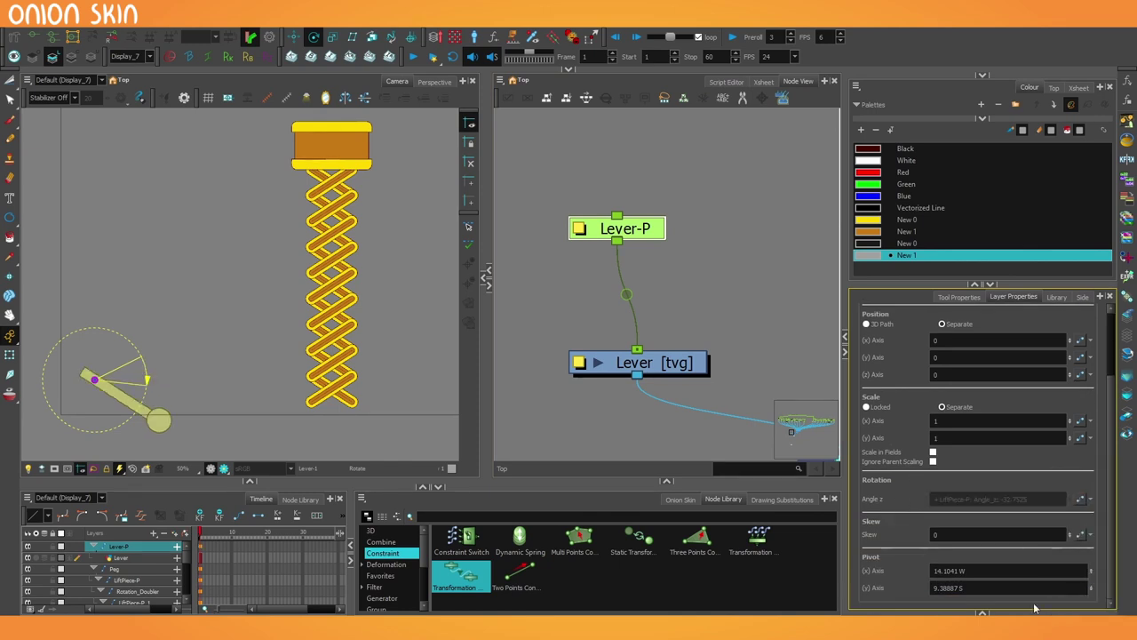
Step: Try to rotate the lever back to horizontal with the Transform tool on its peg, and undo the rotation
left_click(10, 356)
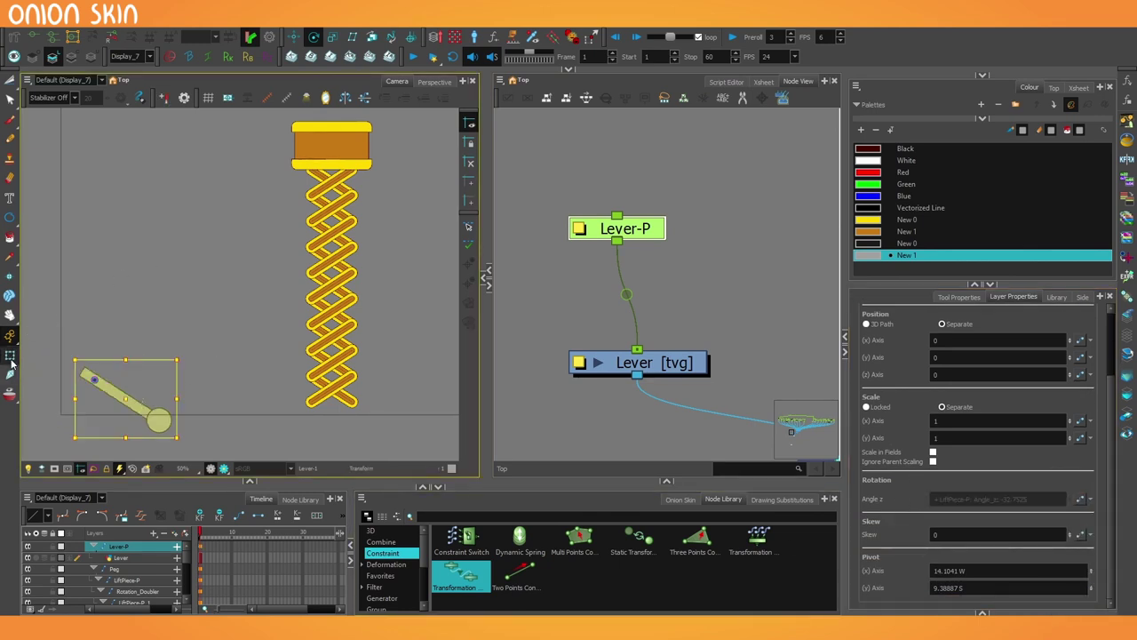
left_click(157, 423)
key("b")
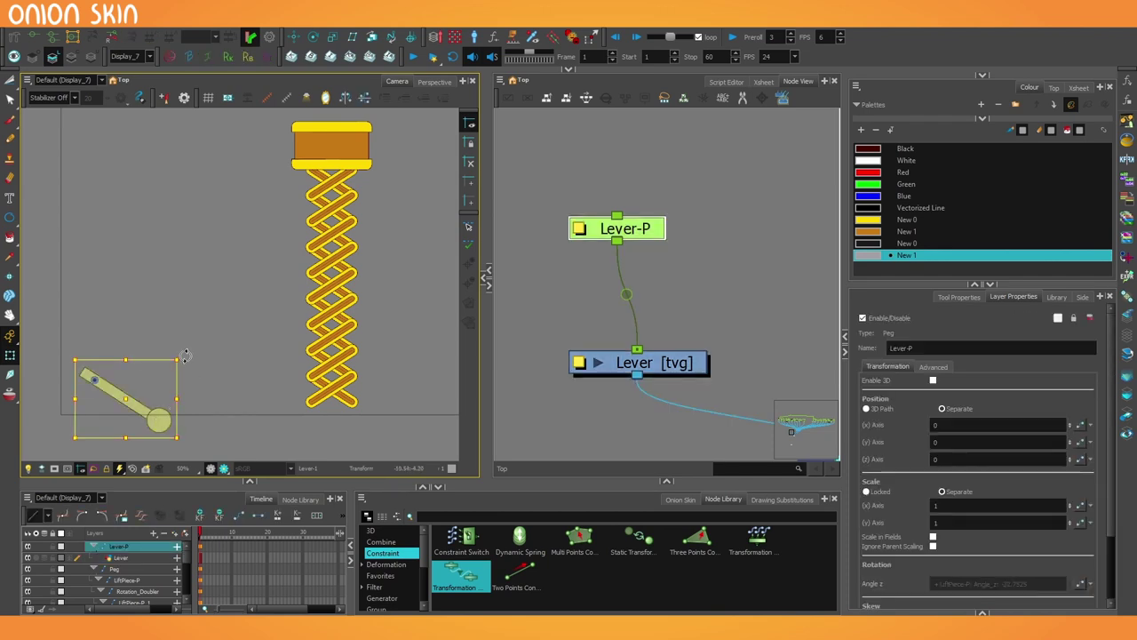
left_click_drag(185, 355, 179, 402)
key("ctrl+z")
Step: Select the Lever drawing's artwork with the Select tool and rotate it so the lever lies horizontally
left_click(144, 406)
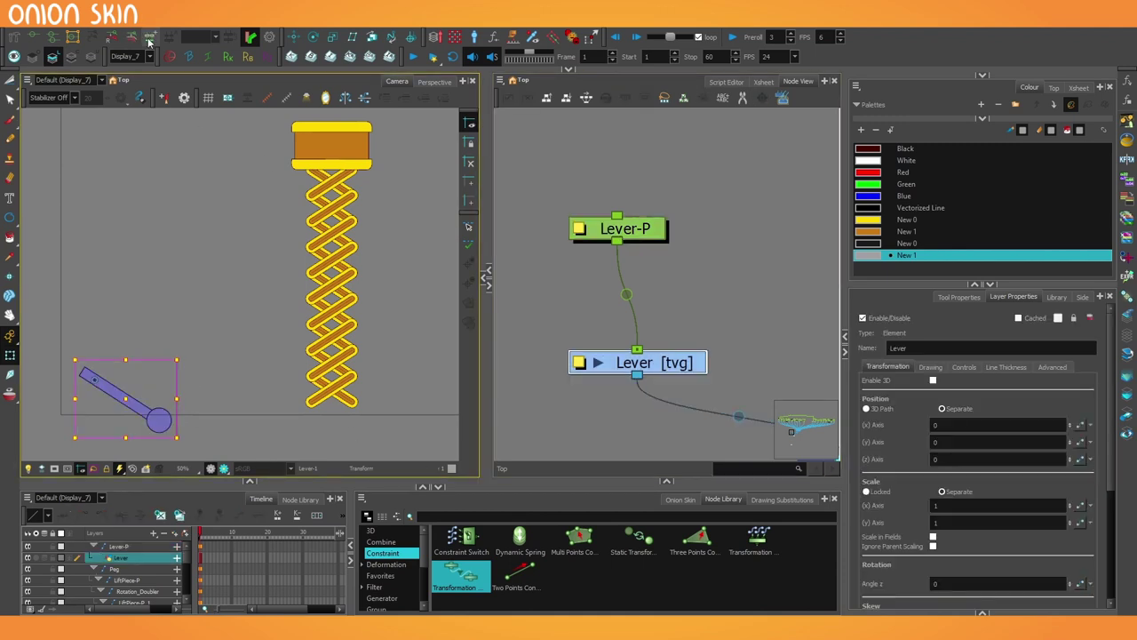
left_click(10, 83)
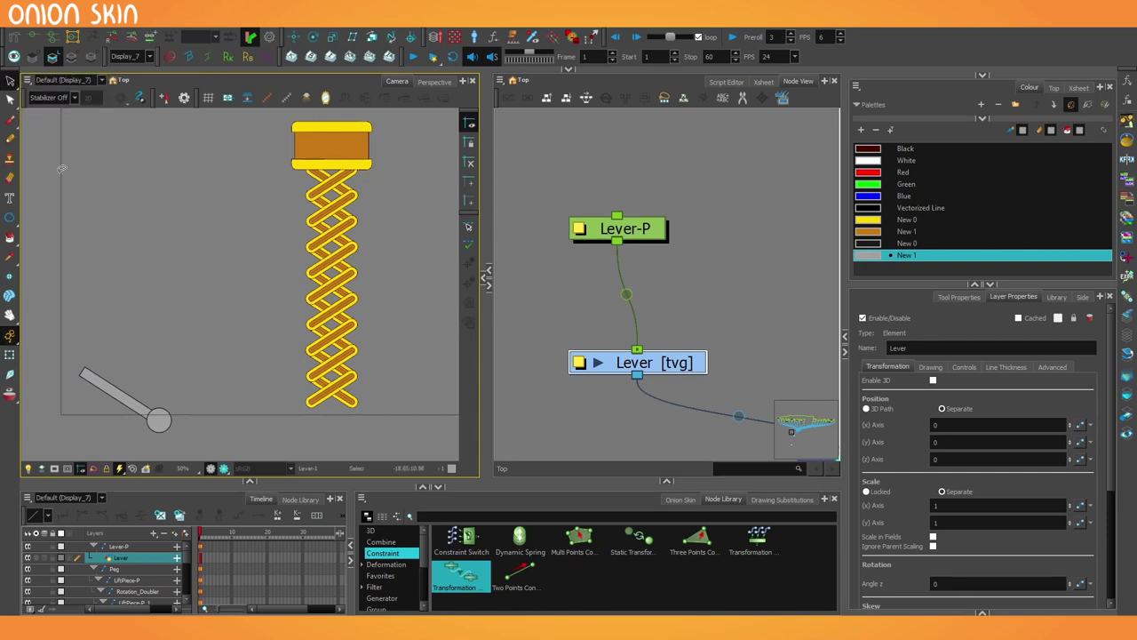
left_click_drag(41, 427, 41, 428)
scroll(145, 424, "up", 2)
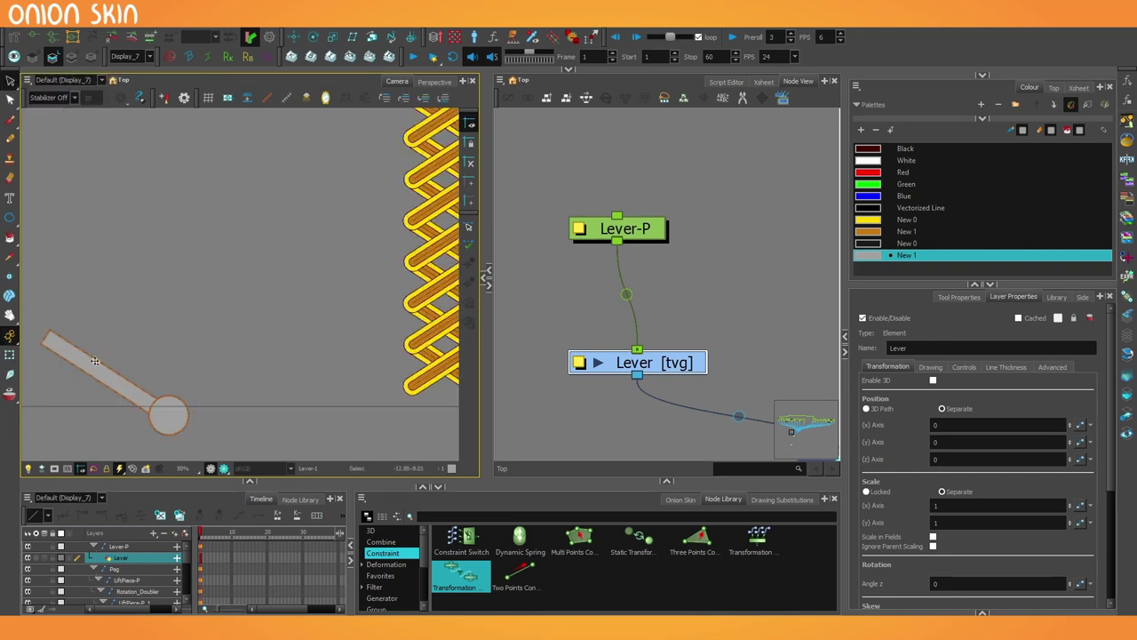
left_click_drag(201, 454, 200, 396)
scroll(234, 362, "down", 2)
key("shift+t")
key("b")
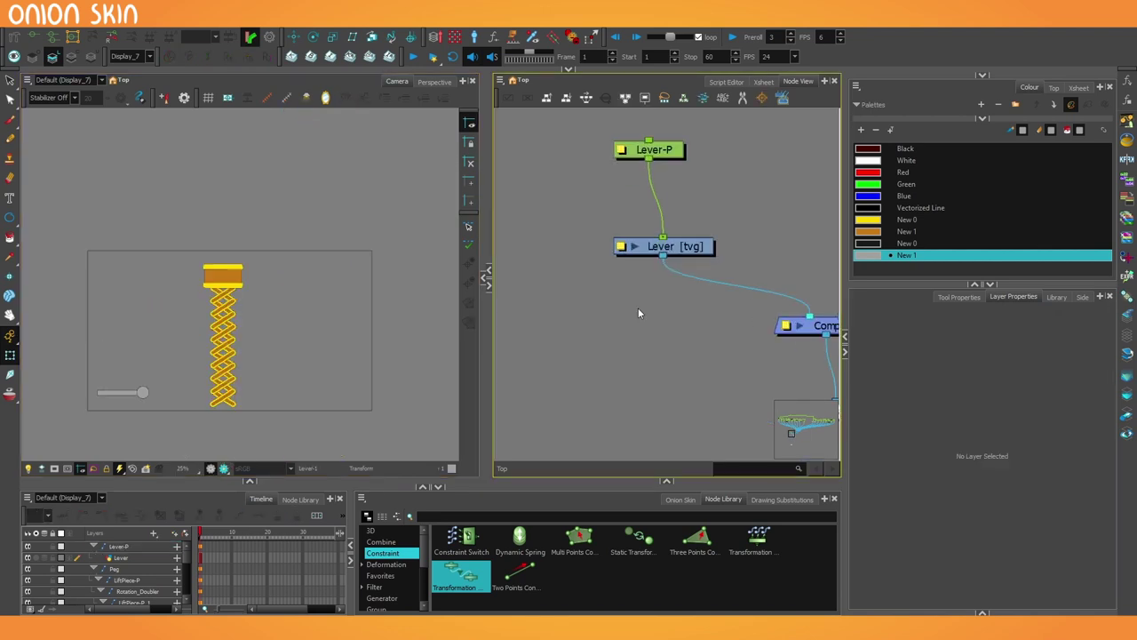
Step: Insert a composite node between Lever and the main composite, and add a drawing layer named LeverCase
mouse_move(638, 307)
left_mouse_down()
mouse_move(717, 315)
mouse_move(688, 306)
mouse_move(660, 317)
left_mouse_up()
left_click(553, 213)
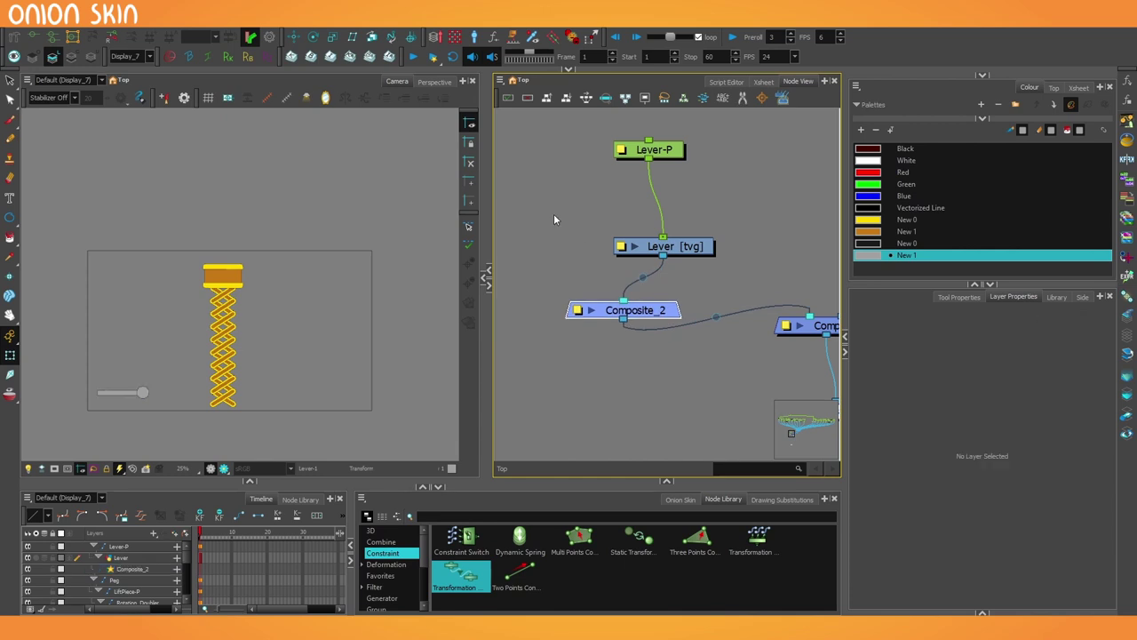
key("ctrl+r")
left_click(530, 356)
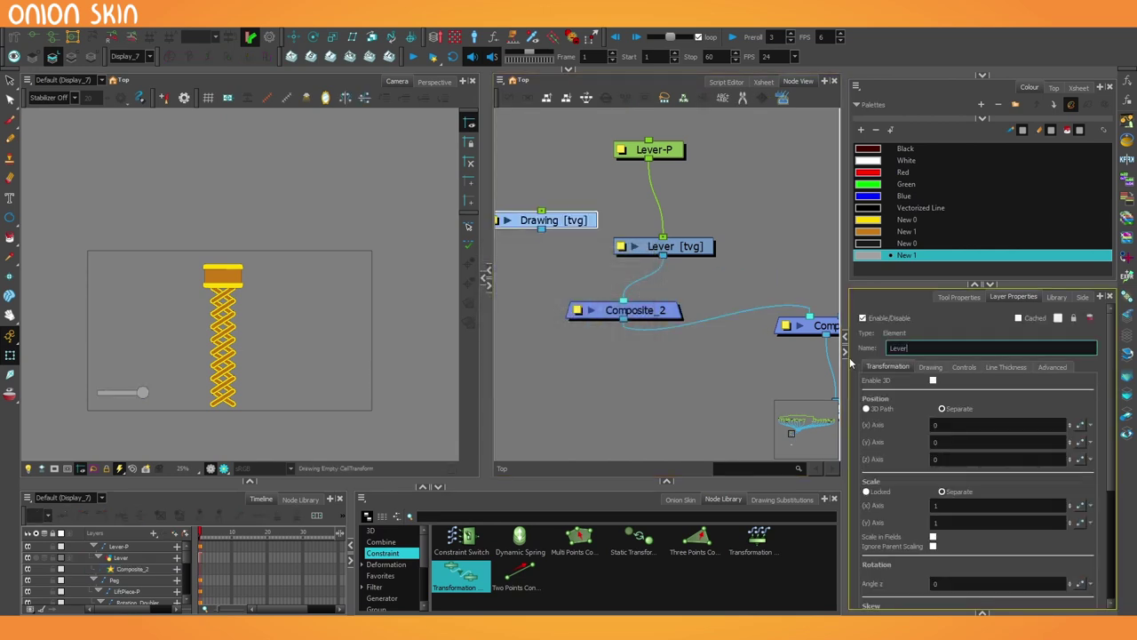
type("LeverCase")
left_click(732, 372)
Step: Connect LeverCase into Lever's composite and add a parent peg LeverCase-P above both LeverCase and Lever-P
left_click_drag(599, 241, 548, 332)
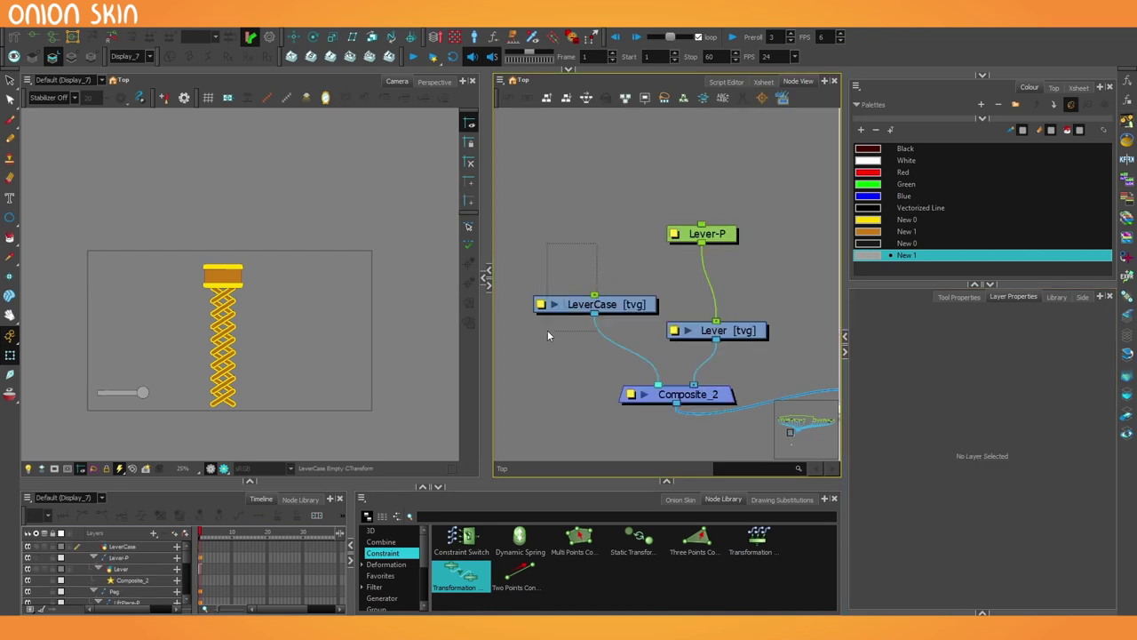
key("ctrl+p")
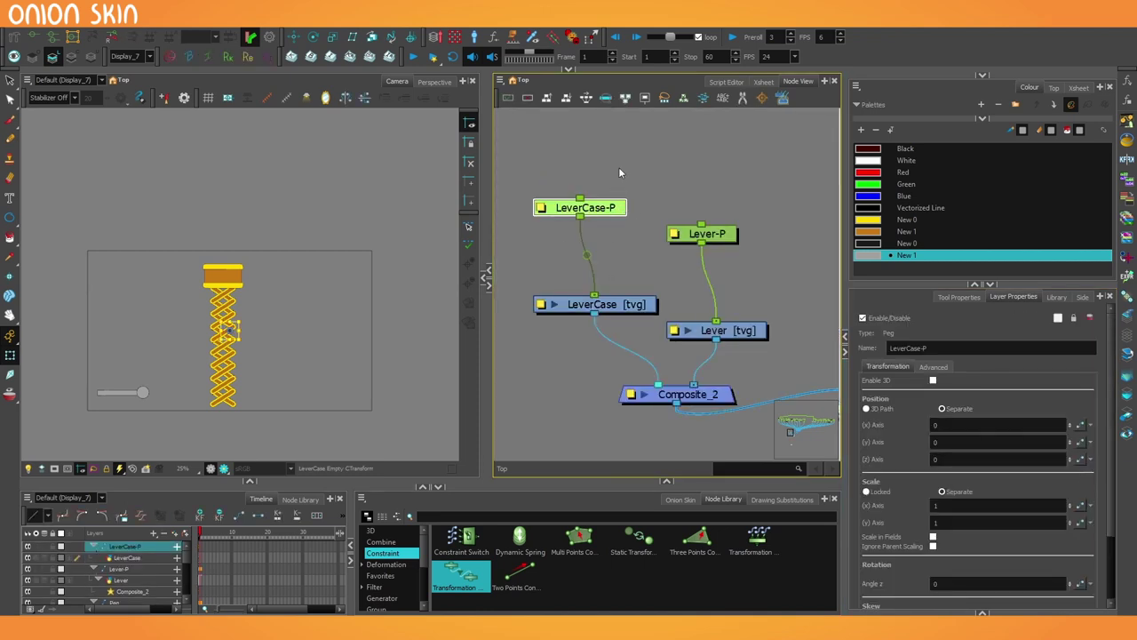
left_click_drag(619, 204, 633, 114)
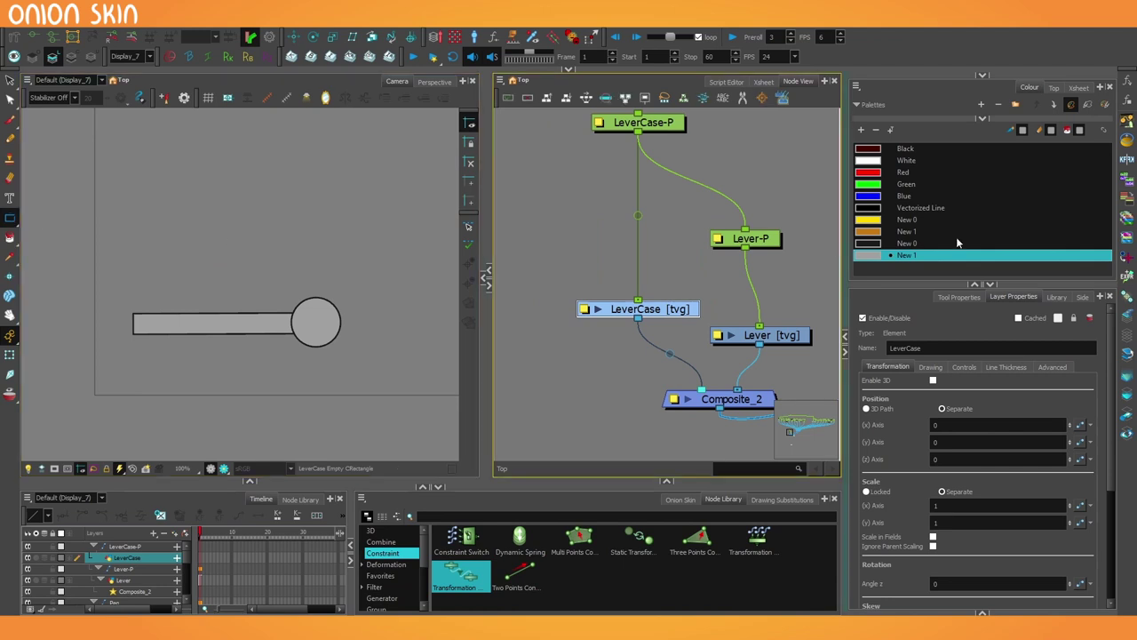
Step: Draw a rectangle in the dark New 0 colour on LeverCase behind the lever bar's pivot end, and delete its fill, keeping the outline
left_click(957, 242)
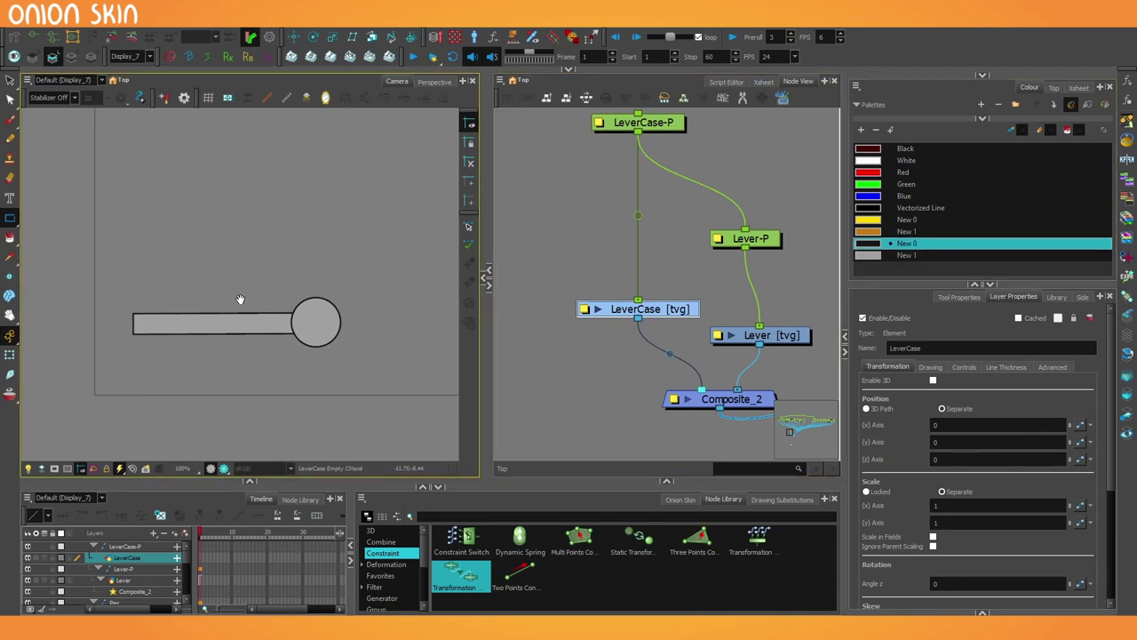
left_click_drag(92, 255, 232, 392)
scroll(222, 353, "up", 3)
key("alt+s")
left_click(207, 345)
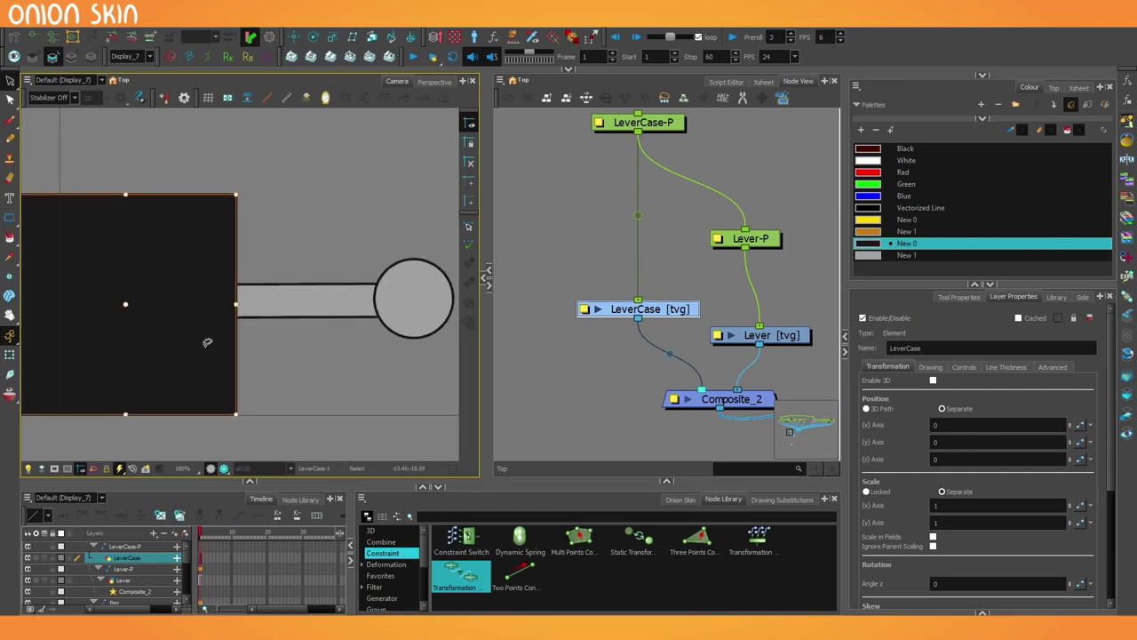
key("Delete")
Step: Draw a circle outline around the lever's pivot end on LeverCase, and turn on the light table
left_click_drag(208, 341, 206, 352)
key("alt+9")
left_click_drag(183, 315, 276, 396)
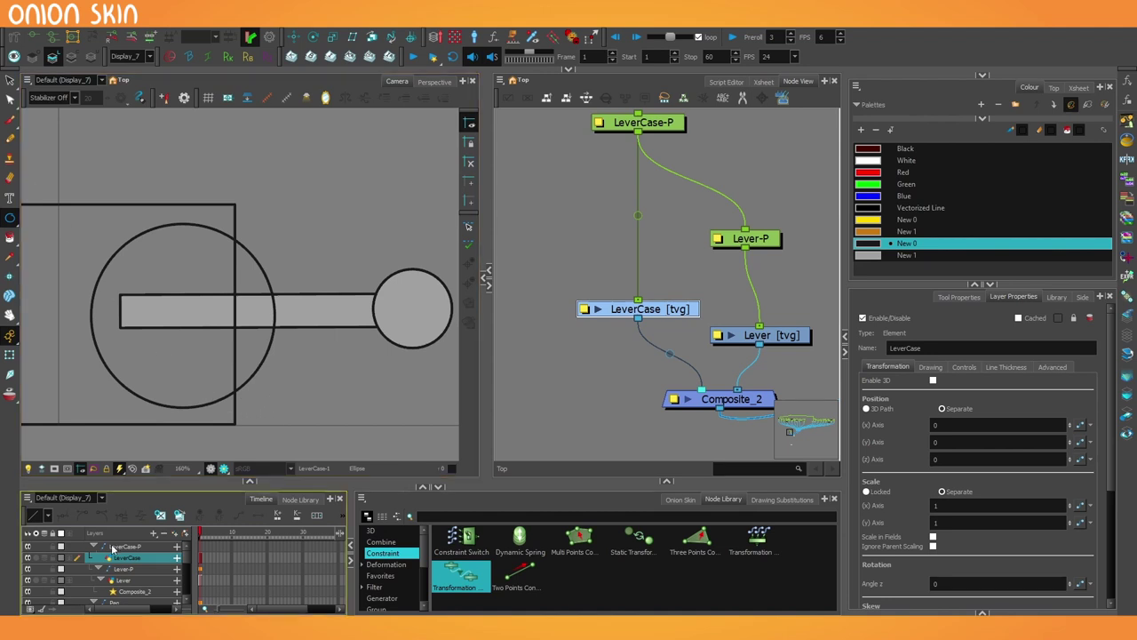
left_click(29, 468)
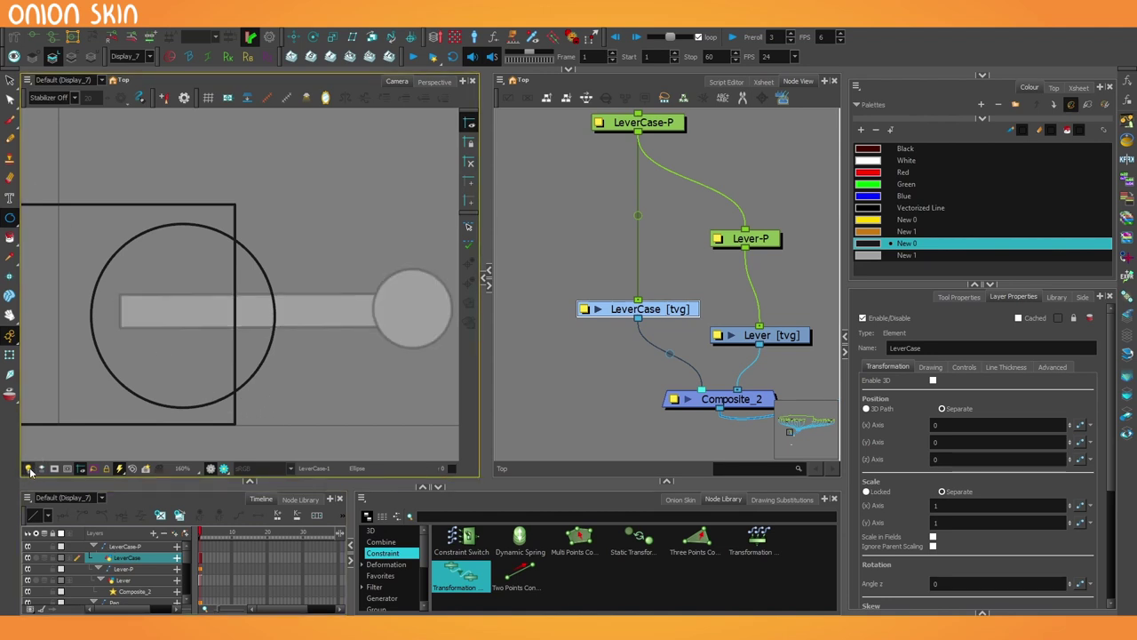
left_click(11, 81)
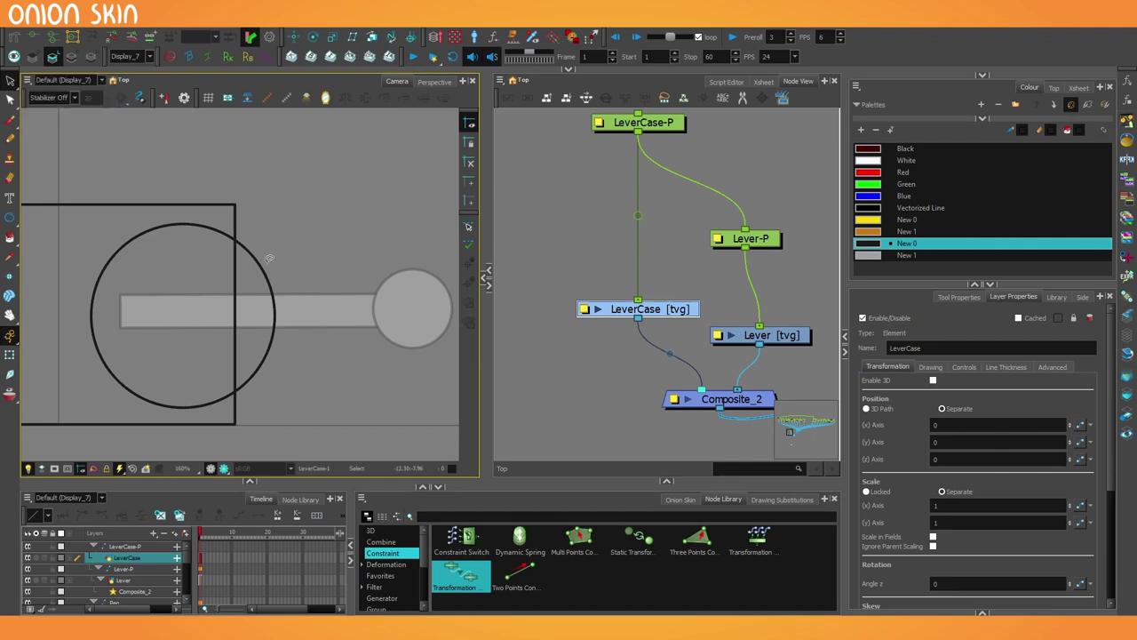
left_click(258, 293)
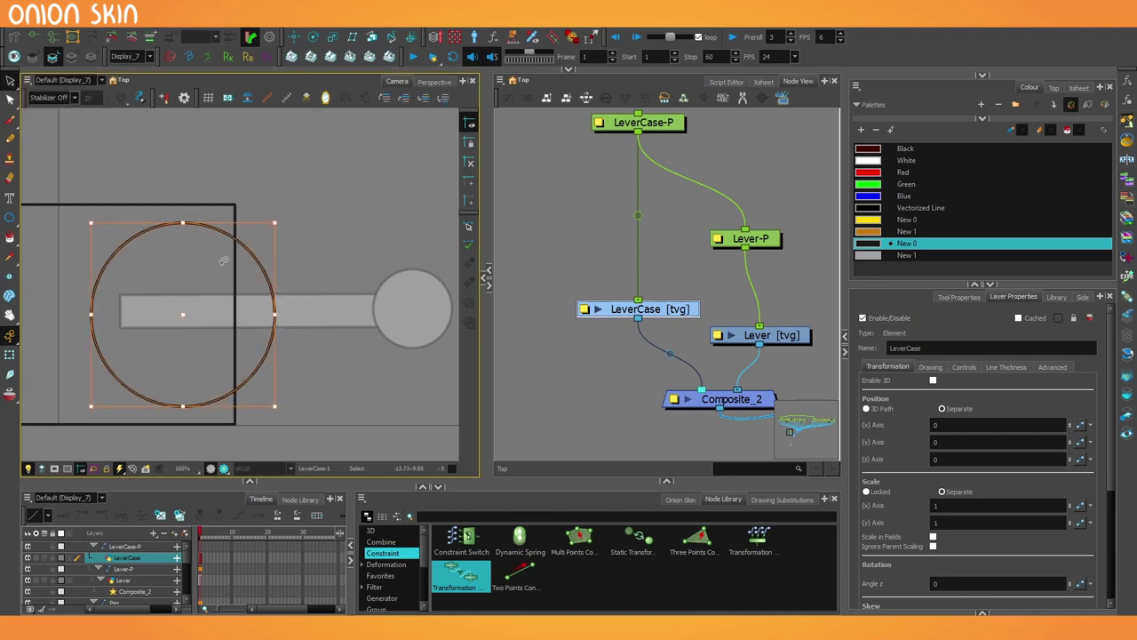
Step: Cut away the part of the circle inside the rectangle with the Cutter tool, keeping the arc on the knob side
left_click(29, 100)
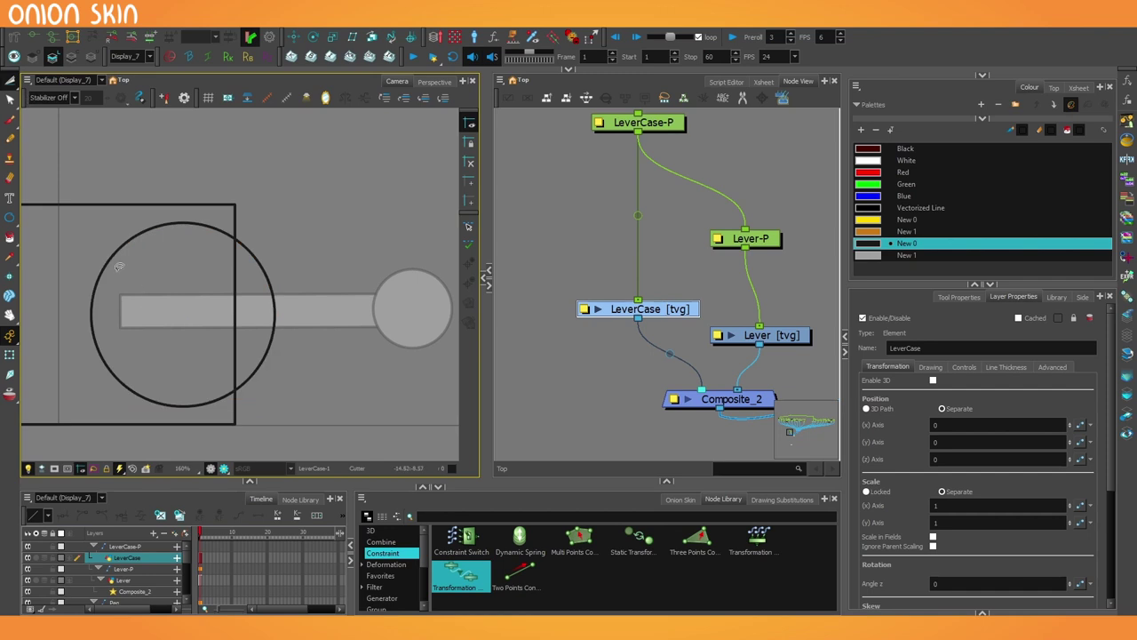
left_click_drag(99, 246, 129, 288)
scroll(133, 292, "down", 2)
scroll(154, 324, "up", 2)
left_click_drag(199, 359, 212, 377)
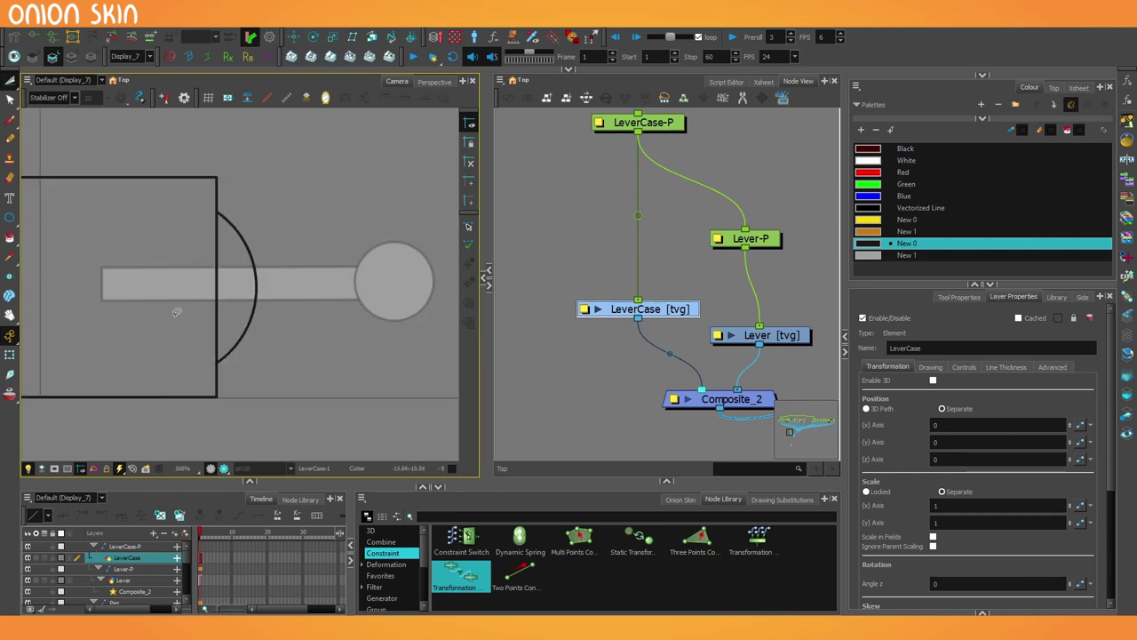
scroll(219, 341, "down", 3)
scroll(205, 340, "up", 1)
scroll(119, 250, "up", 2)
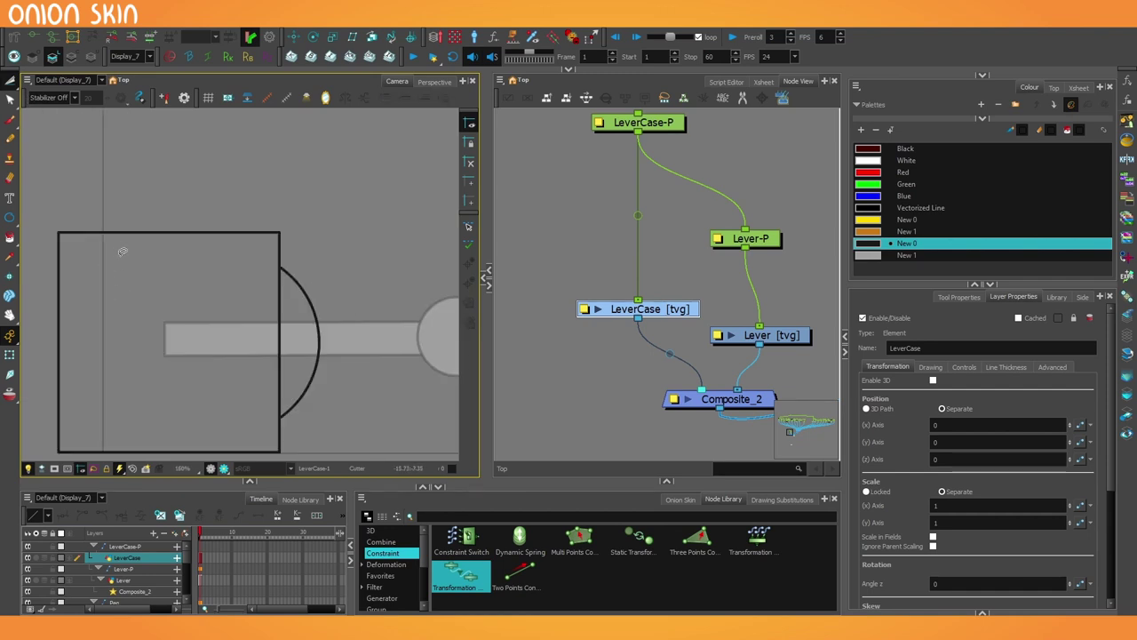
Step: Fill the lever case's rectangle and arc section with the grey New 1 colour using the Paint tool
scroll(130, 257, "down", 2)
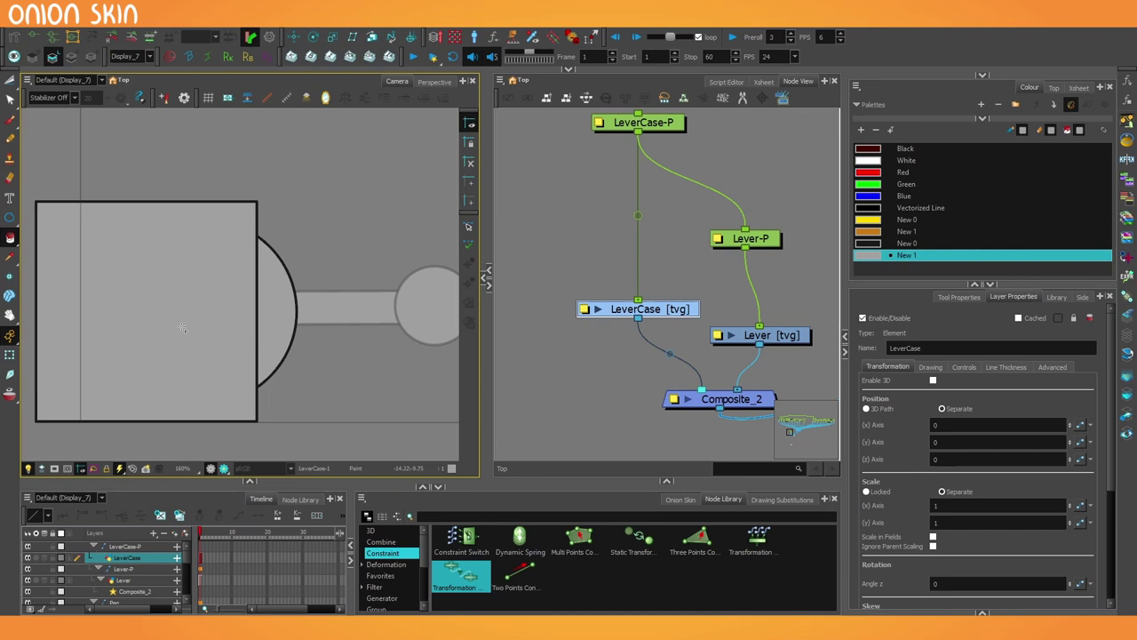
scroll(191, 336, "down", 2)
scroll(184, 330, "up", 1)
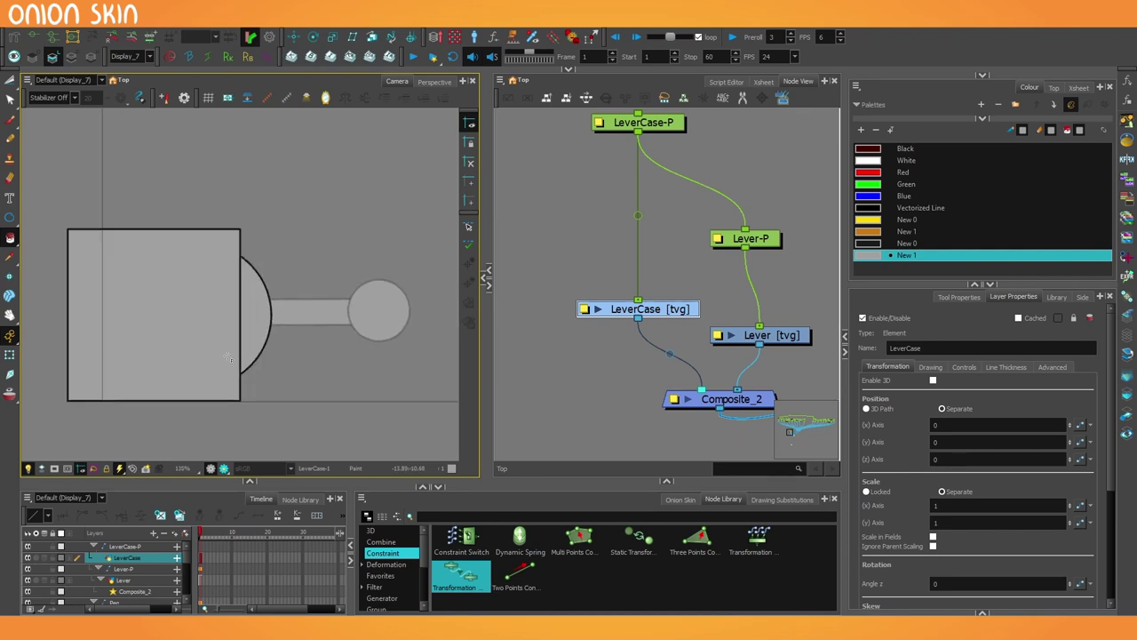
scroll(228, 358, "down", 1)
Step: Move the lever and its case upward together by translating the LeverCase-P peg
left_click(657, 125)
scroll(591, 192, "down", 2)
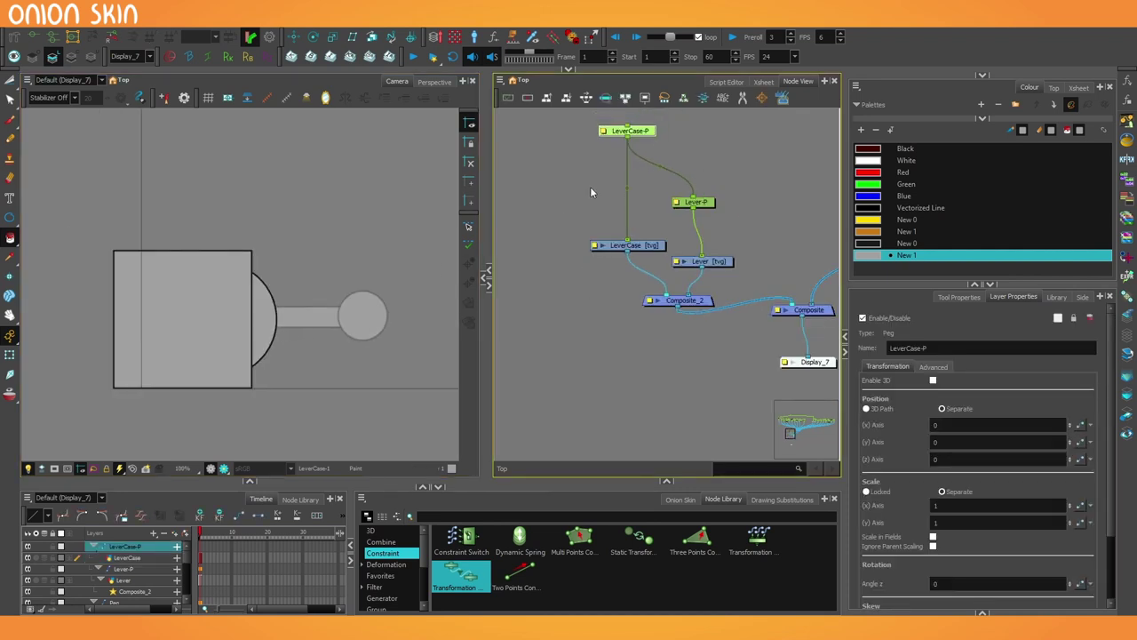
left_click(294, 38)
key("space")
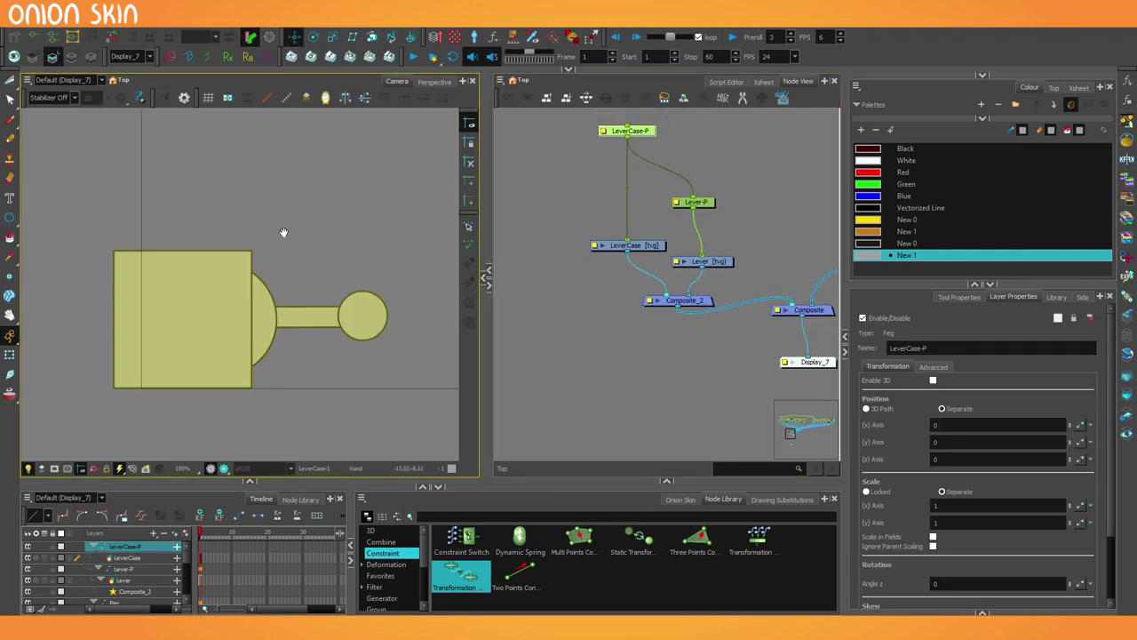
left_click_drag(283, 232, 225, 284)
scroll(224, 285, "down", 2)
scroll(314, 307, "down", 3)
left_click_drag(412, 239, 242, 320)
left_click_drag(266, 374, 259, 344)
scroll(317, 312, "up", 2)
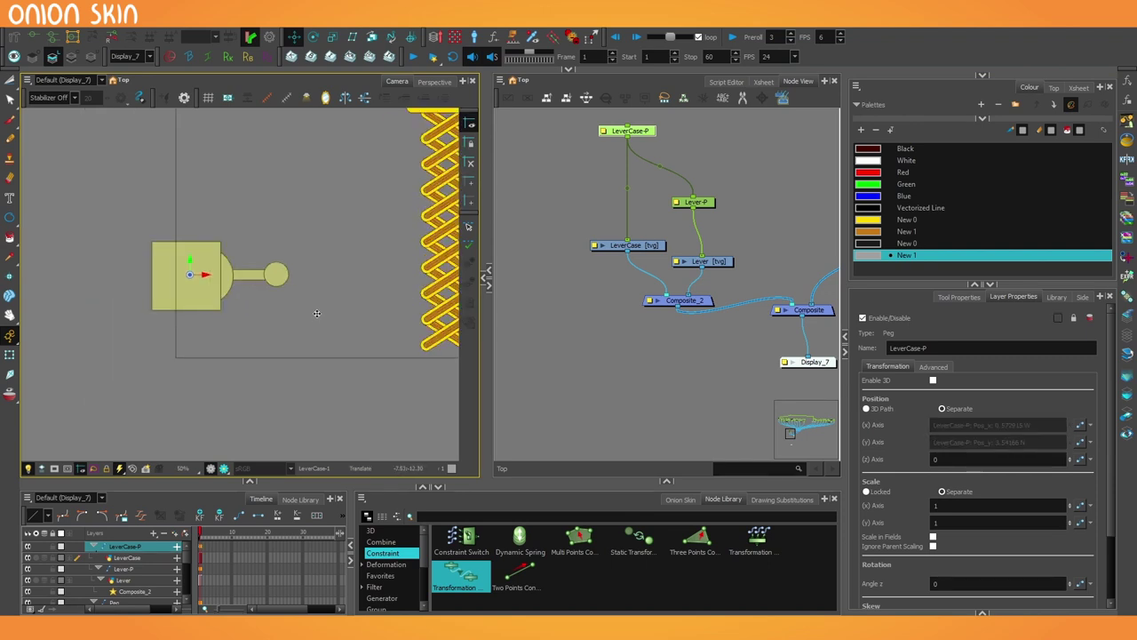
Step: Rotate the Lever-P peg with the Transform tool to test how it drives the lift, and undo the rotation
key("shift+t")
left_click(280, 274)
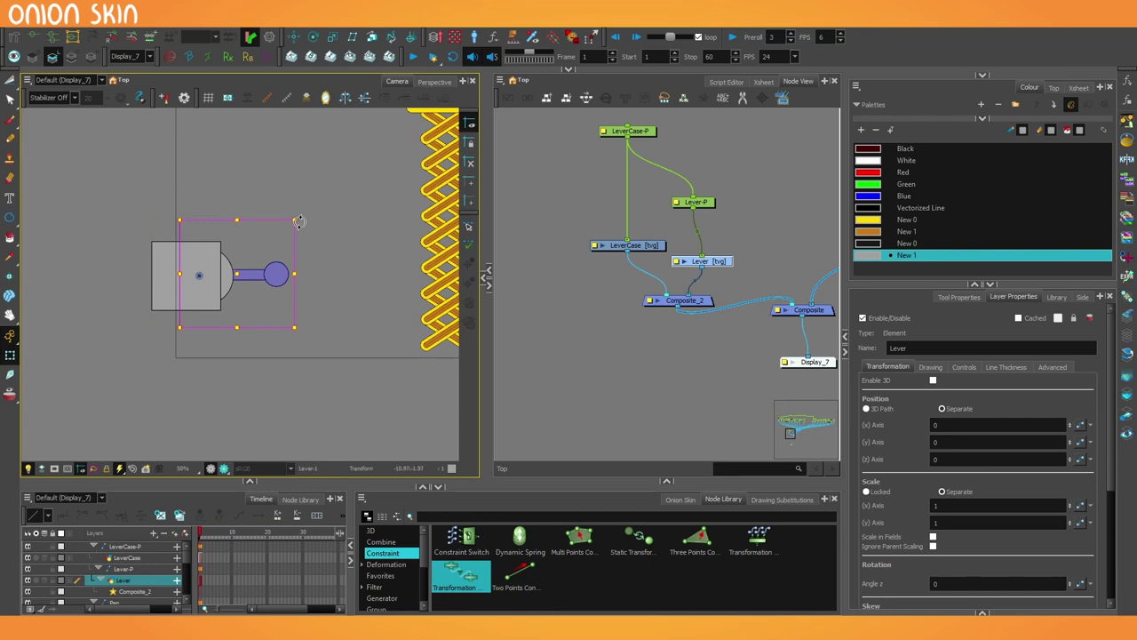
left_click_drag(299, 221, 228, 282)
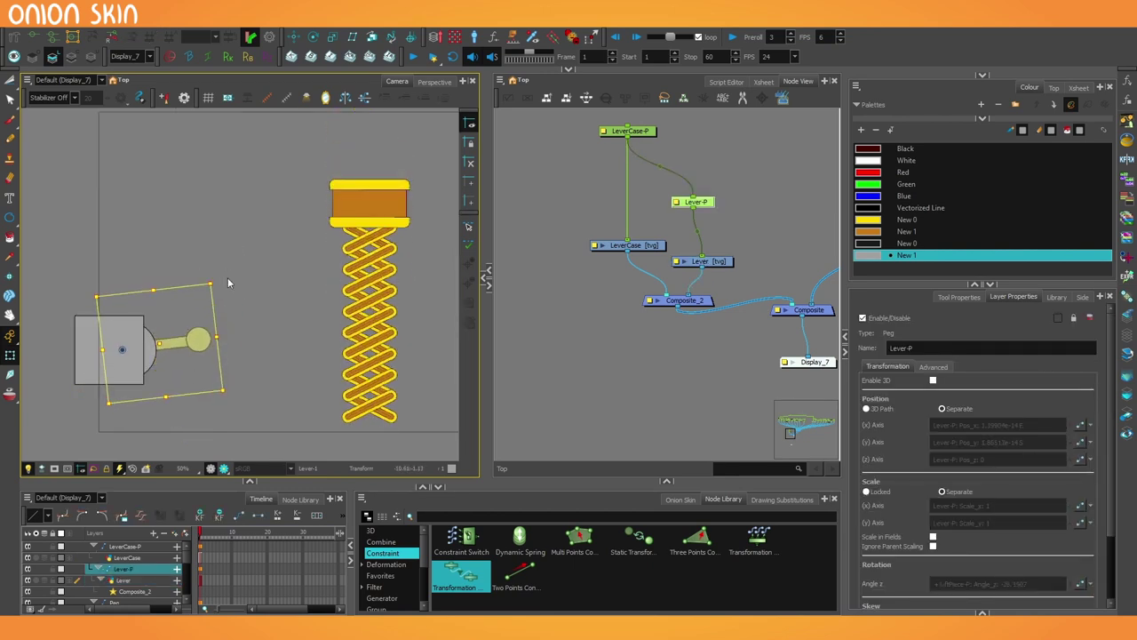
key("ctrl+z")
key("ctrl+z")
key("ctrl+z")
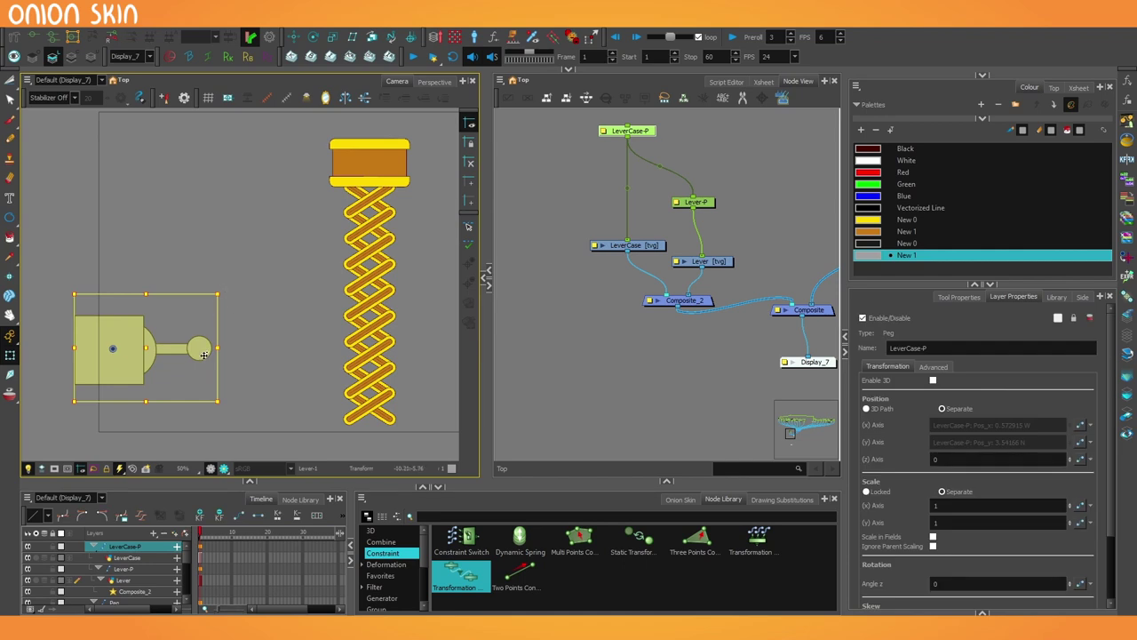
Step: Examine the crossing lift pieces close up, including the centre lines of their artwork
left_click(204, 355)
scroll(200, 359, "down", 2)
scroll(329, 348, "up", 3)
left_click_drag(329, 347, 288, 331)
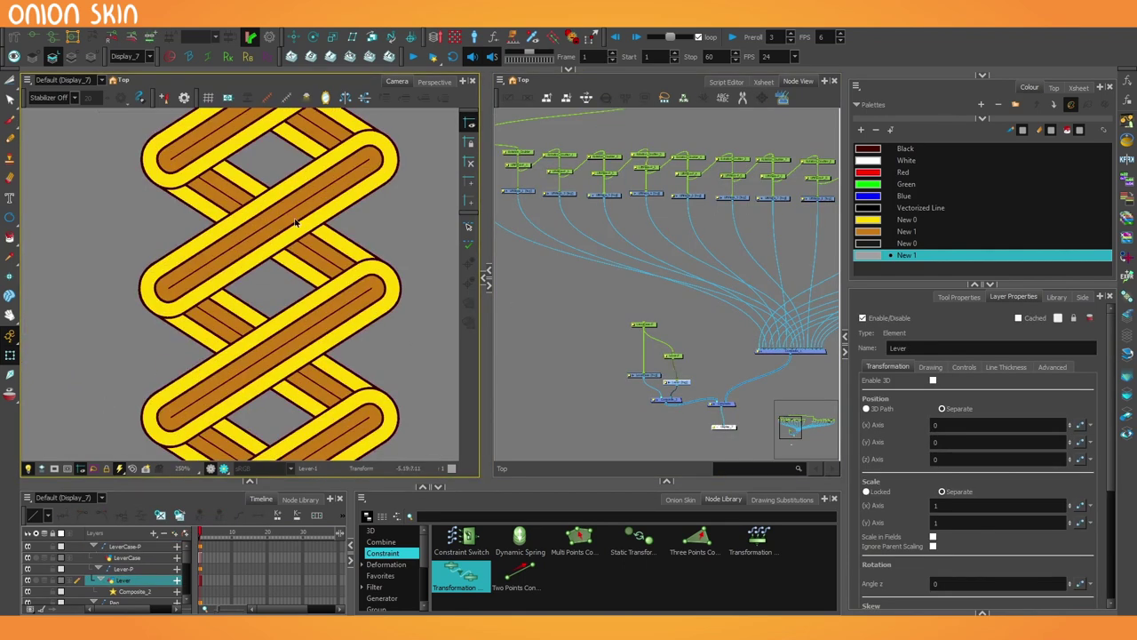
scroll(296, 223, "up", 2)
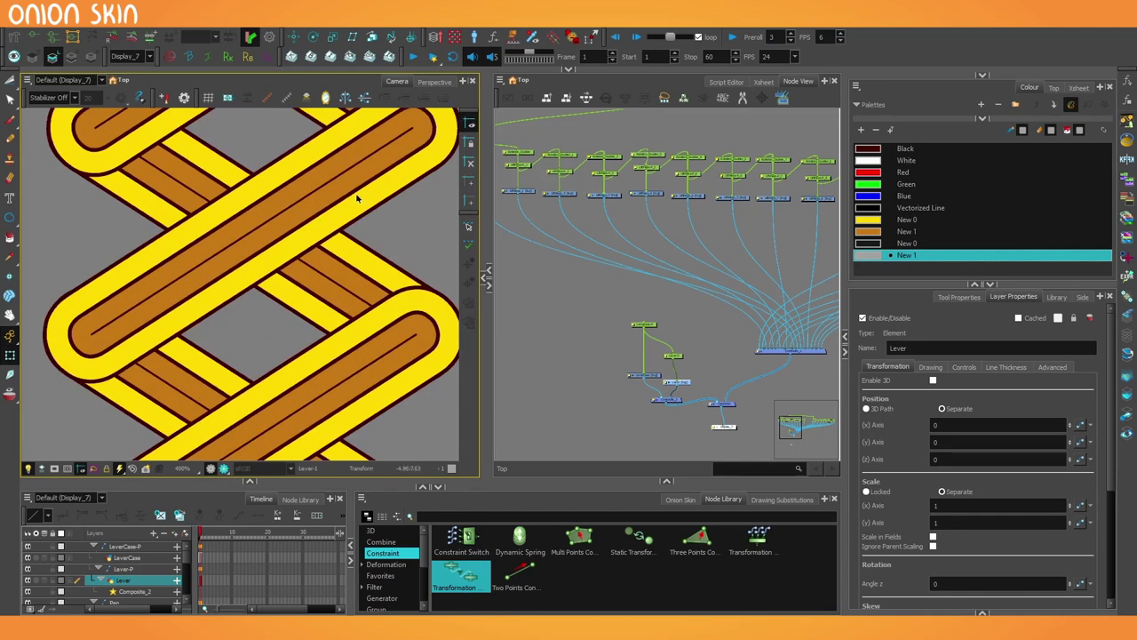
scroll(357, 200, "down", 1)
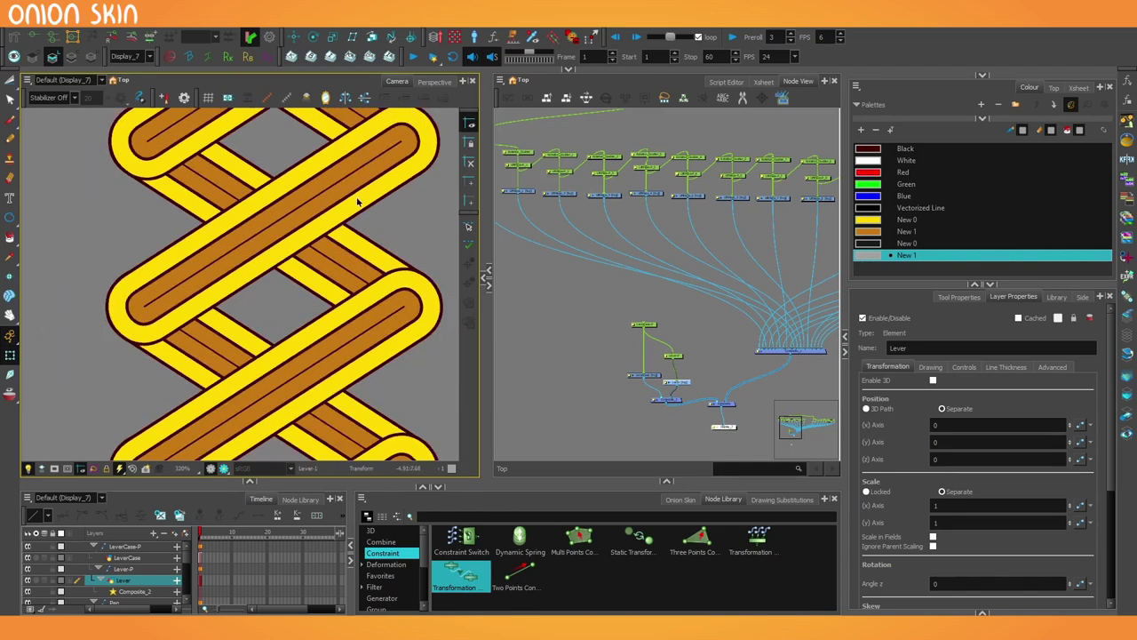
left_click(10, 81)
left_click_drag(381, 222, 347, 225)
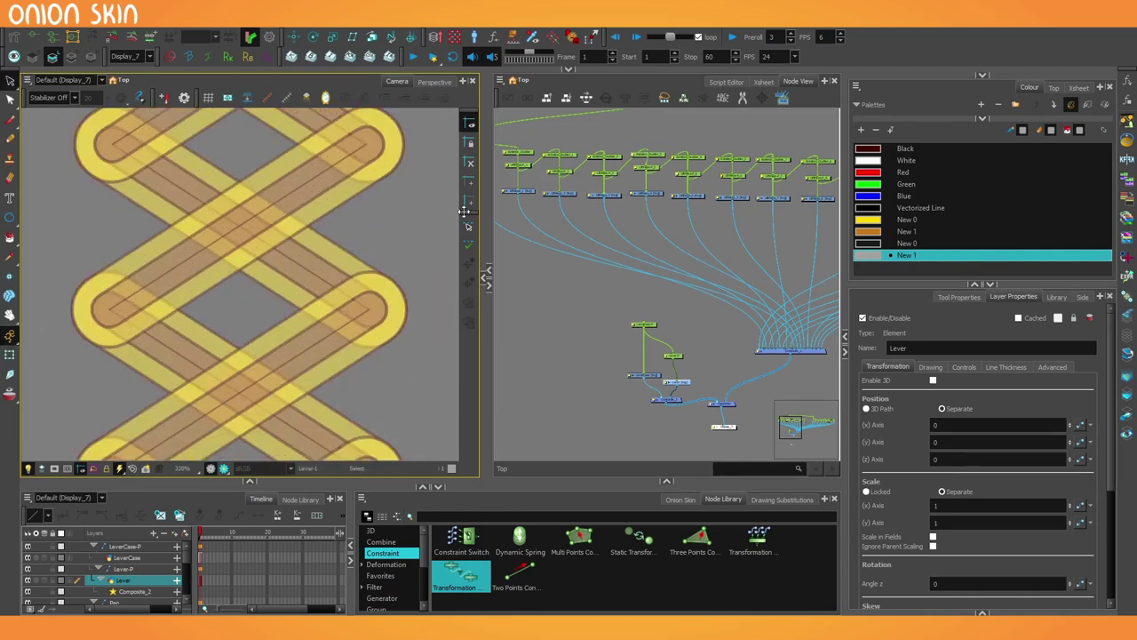
Step: Select the LiftPiece drawing node and examine its artwork and centre line in the Drawing view
left_click_drag(538, 202, 640, 240)
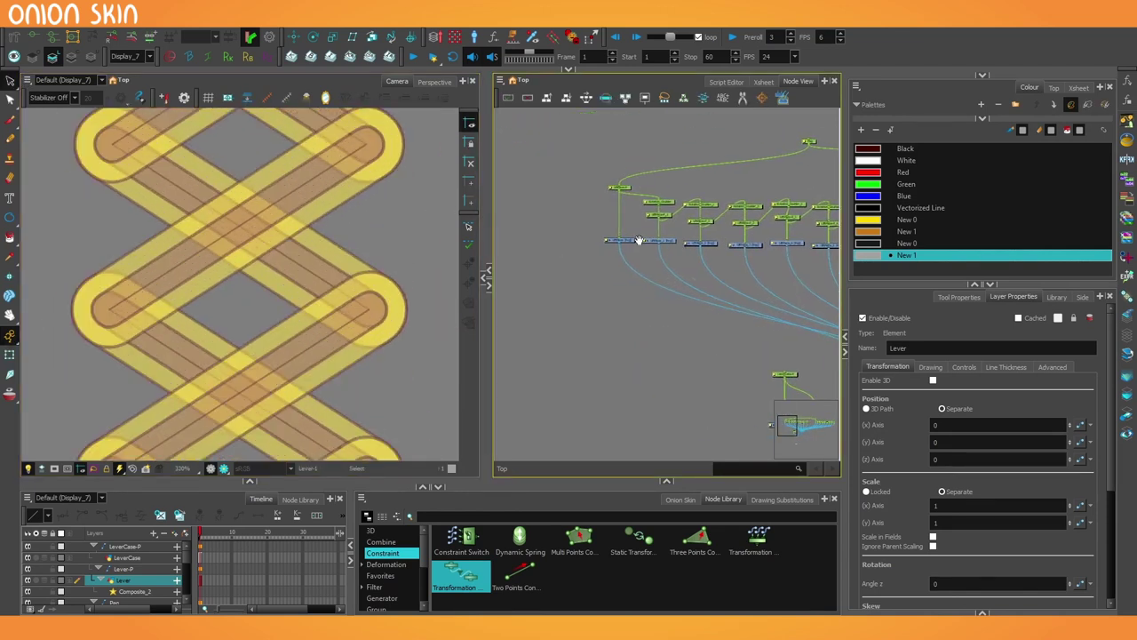
scroll(638, 240, "up", 3)
left_click(652, 255)
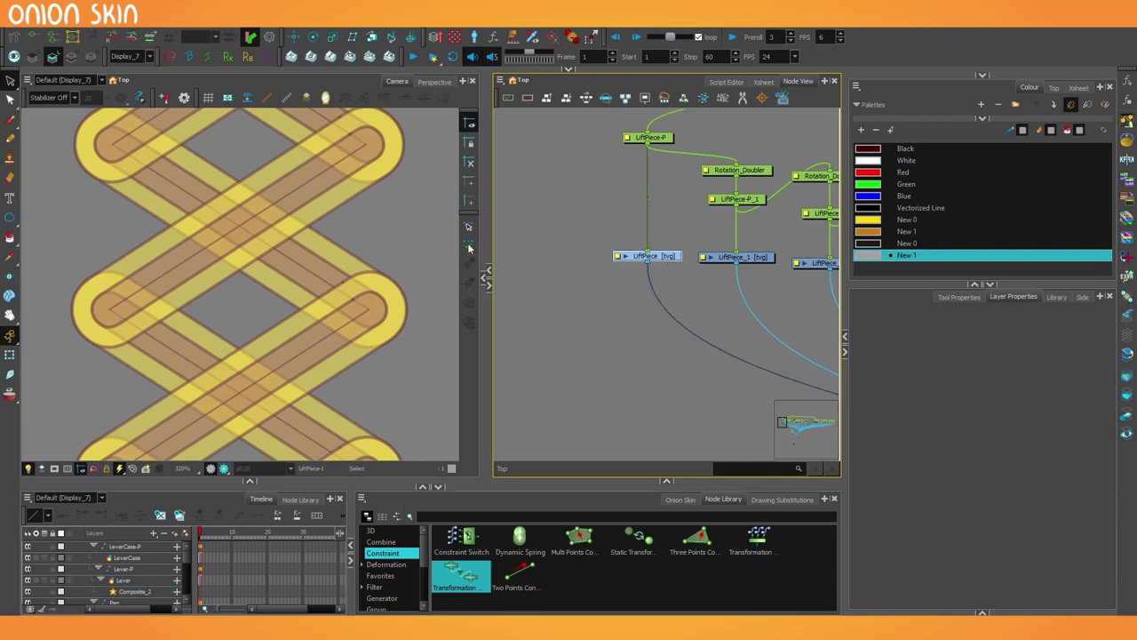
left_click_drag(19, 287, 193, 295)
scroll(258, 271, "down", 6)
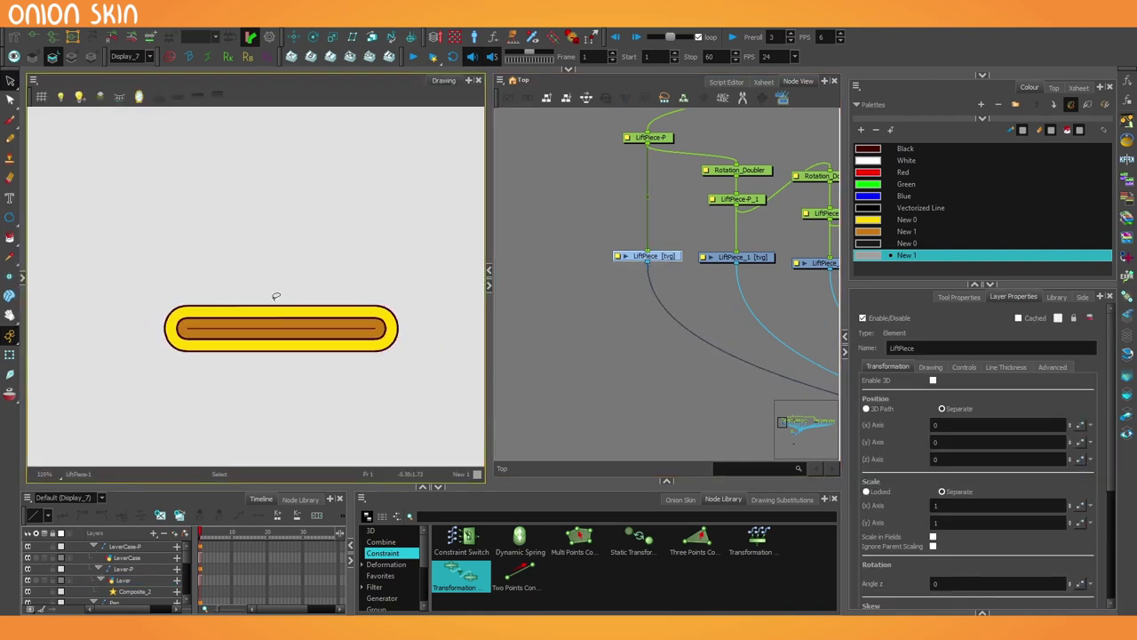
scroll(287, 328, "up", 2)
scroll(373, 336, "up", 1)
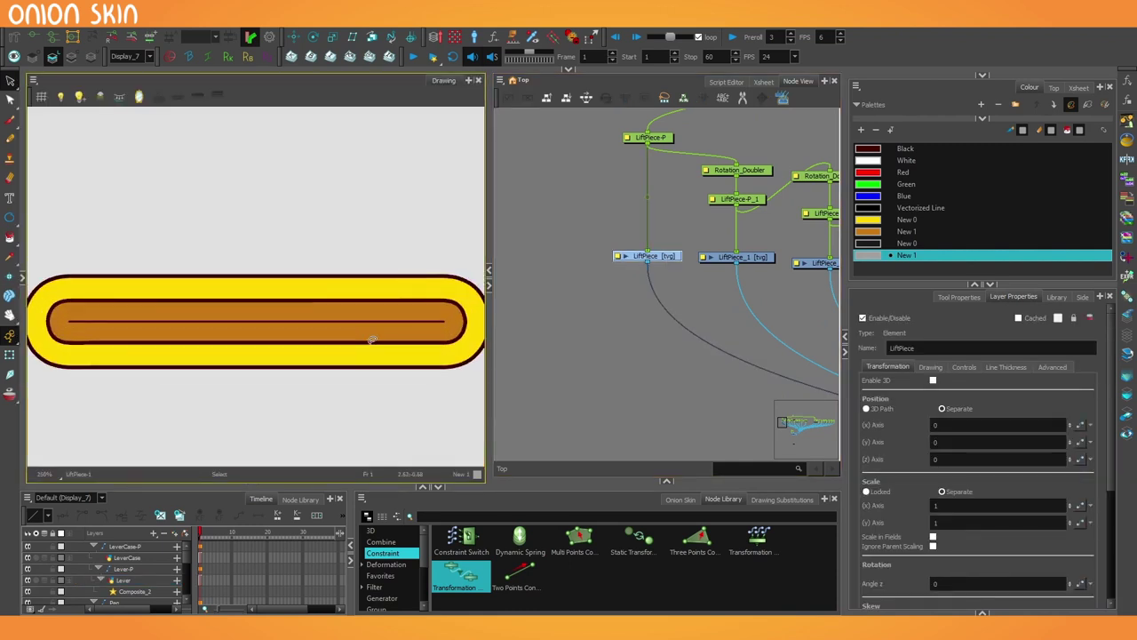
scroll(372, 341, "down", 1)
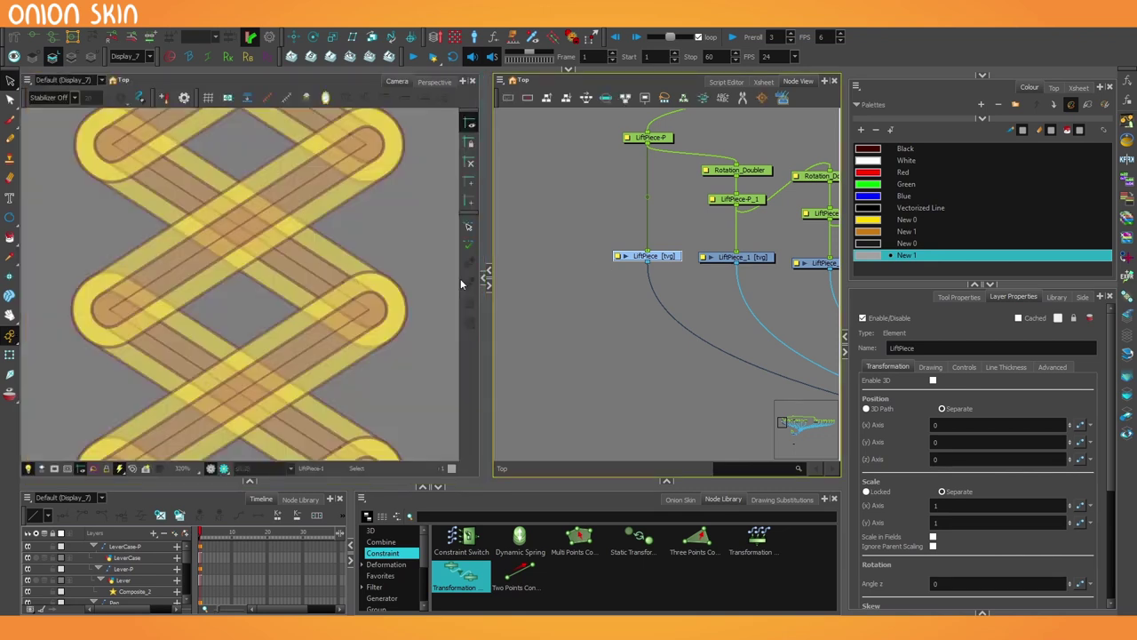
Step: Try erasing strokes across the LiftPiece artwork with the Eraser, and undo them
key("2")
key("2")
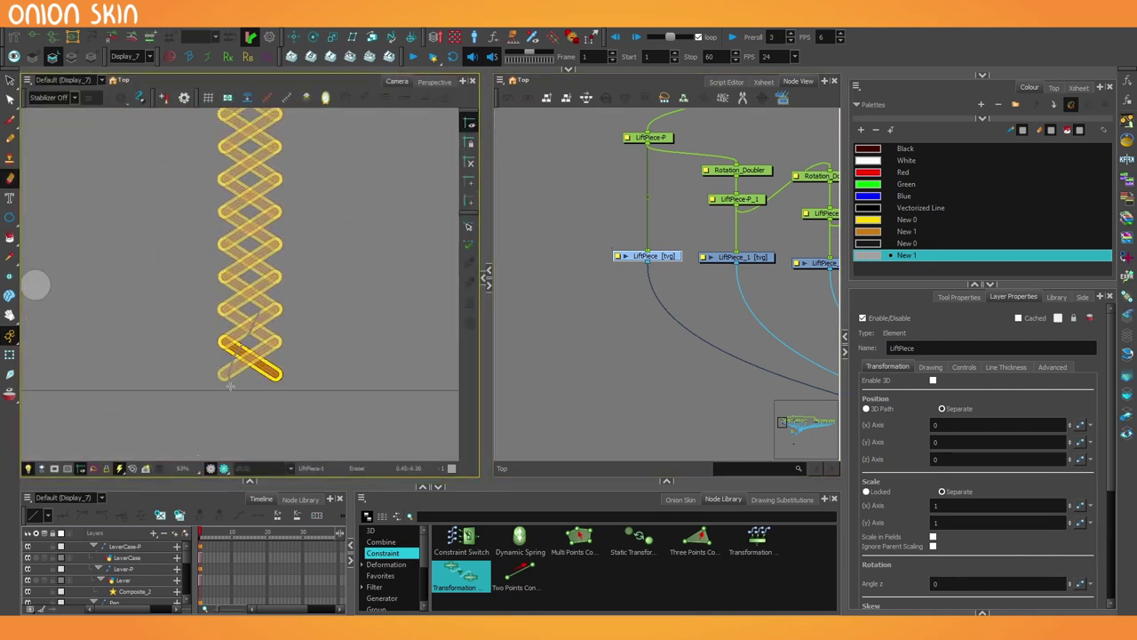
left_click_drag(270, 355, 273, 353)
scroll(251, 263, "up", 3)
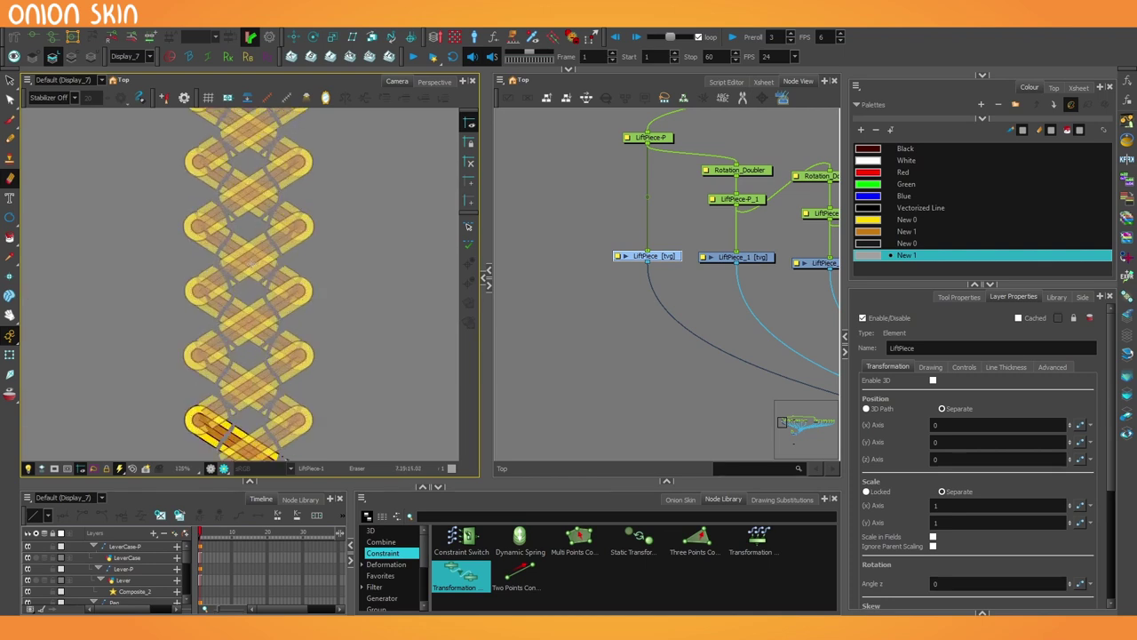
left_click_drag(250, 264, 252, 173)
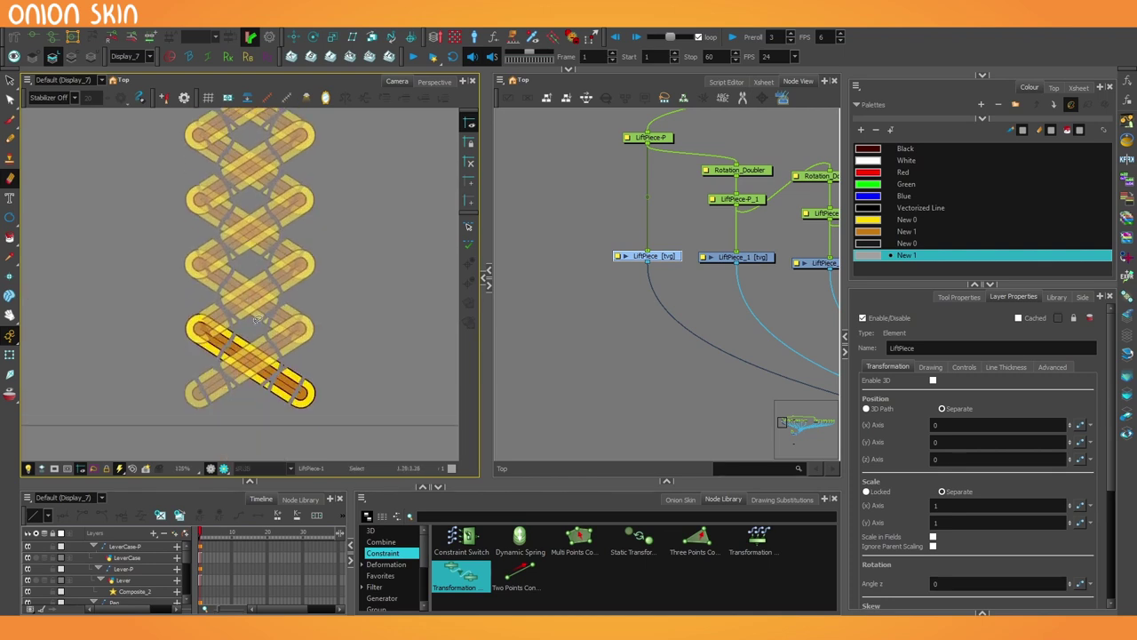
key("ctrl+z")
Step: Try a green Solid Brush 4 stroke across the lowest crossing lift pieces
left_click(959, 297)
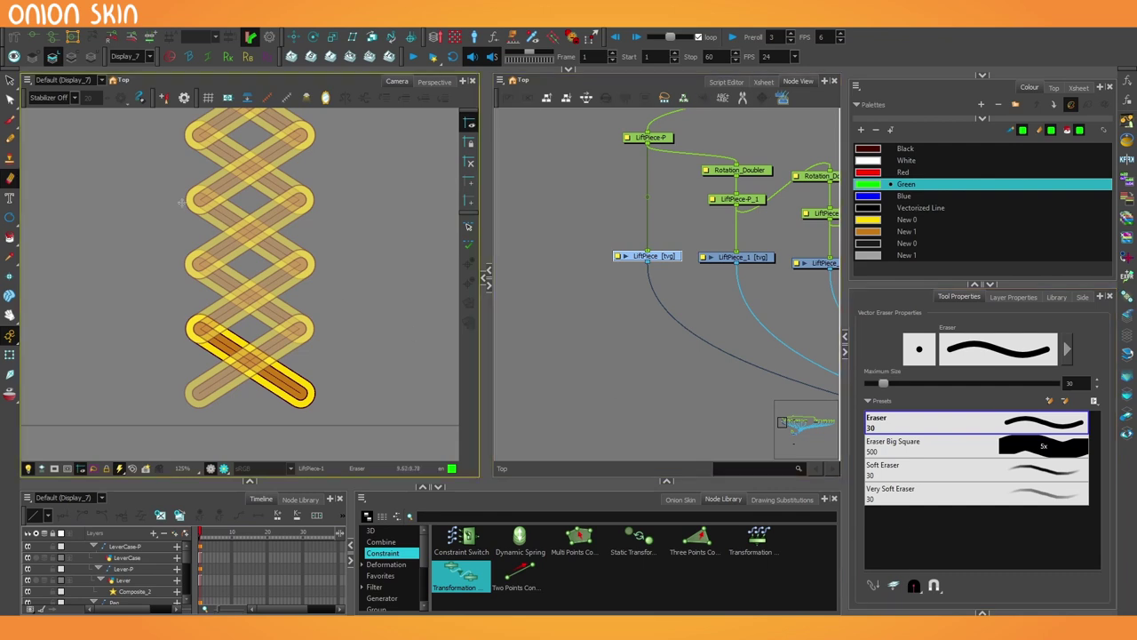
left_click(9, 131)
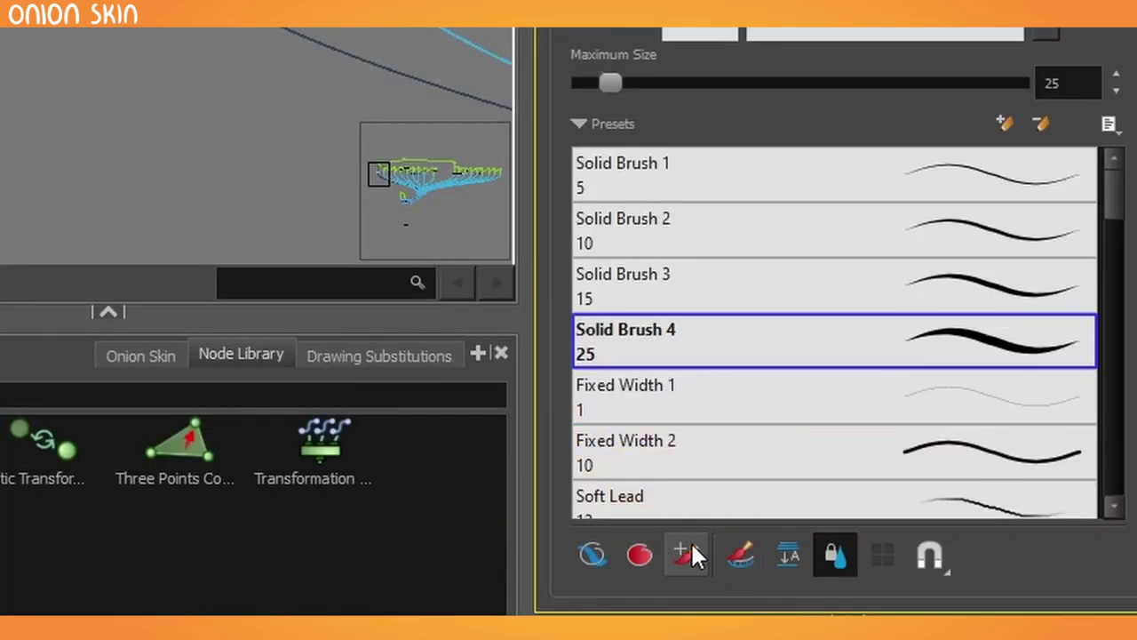
left_click(916, 579)
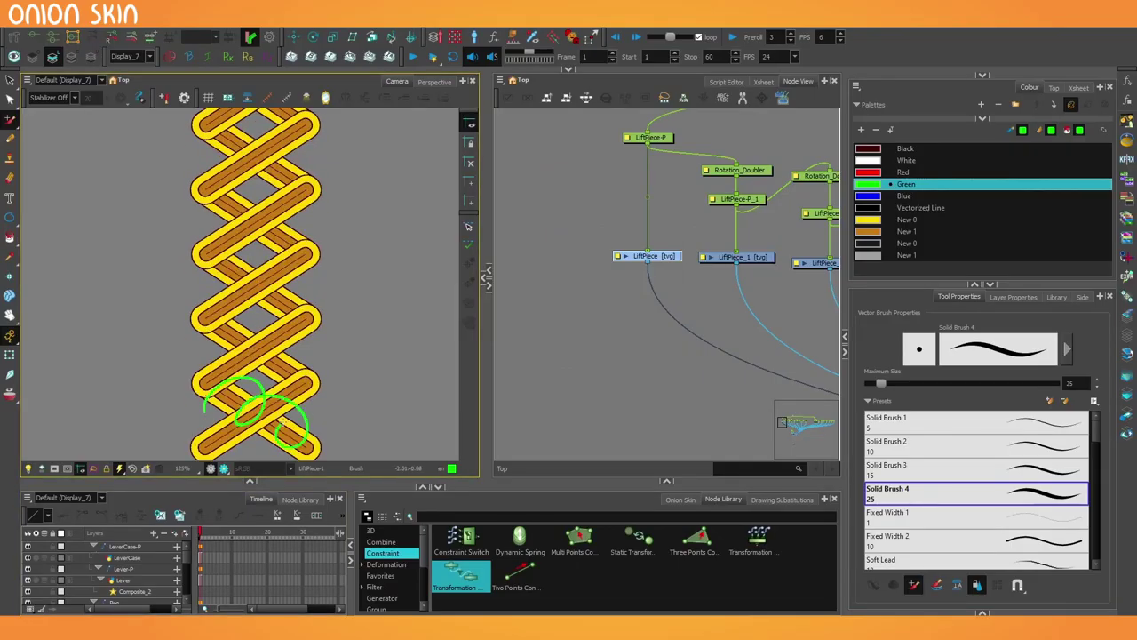
mouse_move(311, 433)
left_mouse_down()
mouse_move(201, 433)
mouse_move(255, 414)
left_mouse_up()
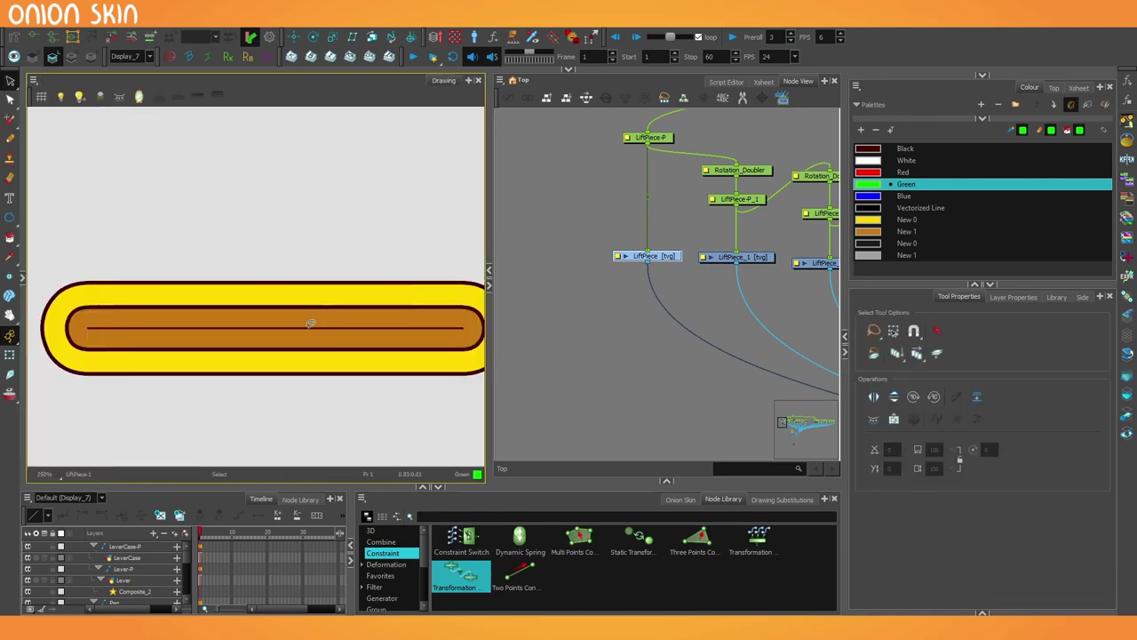
Step: Move the LiftPiece drawing's centre line from the Line Art layer to the Underlay Art layer
left_click(311, 325)
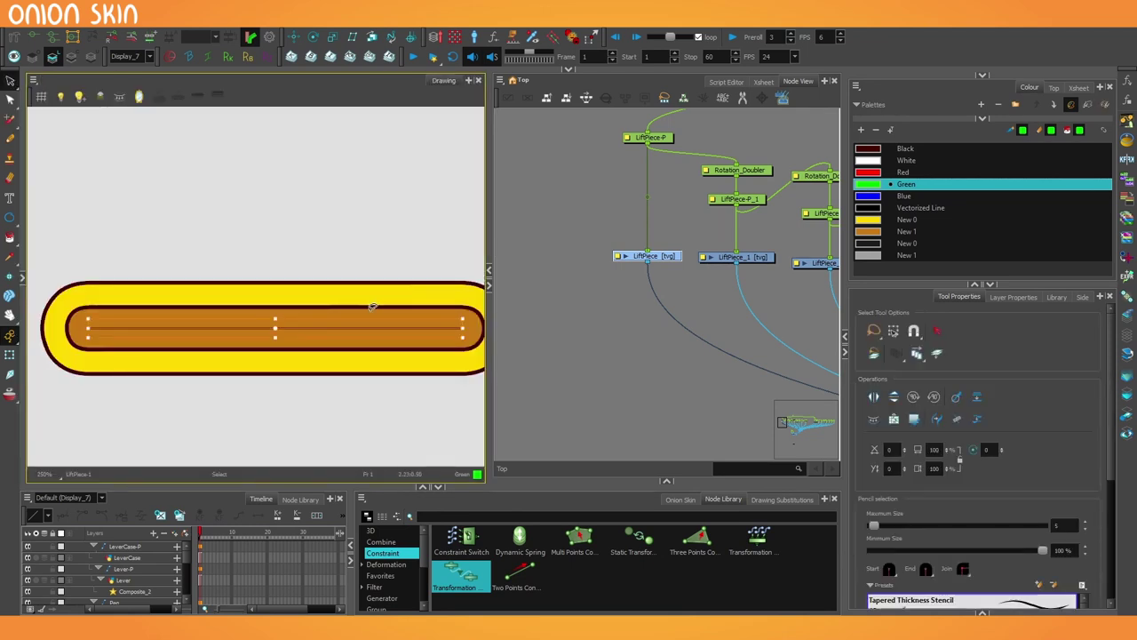
key("Escape")
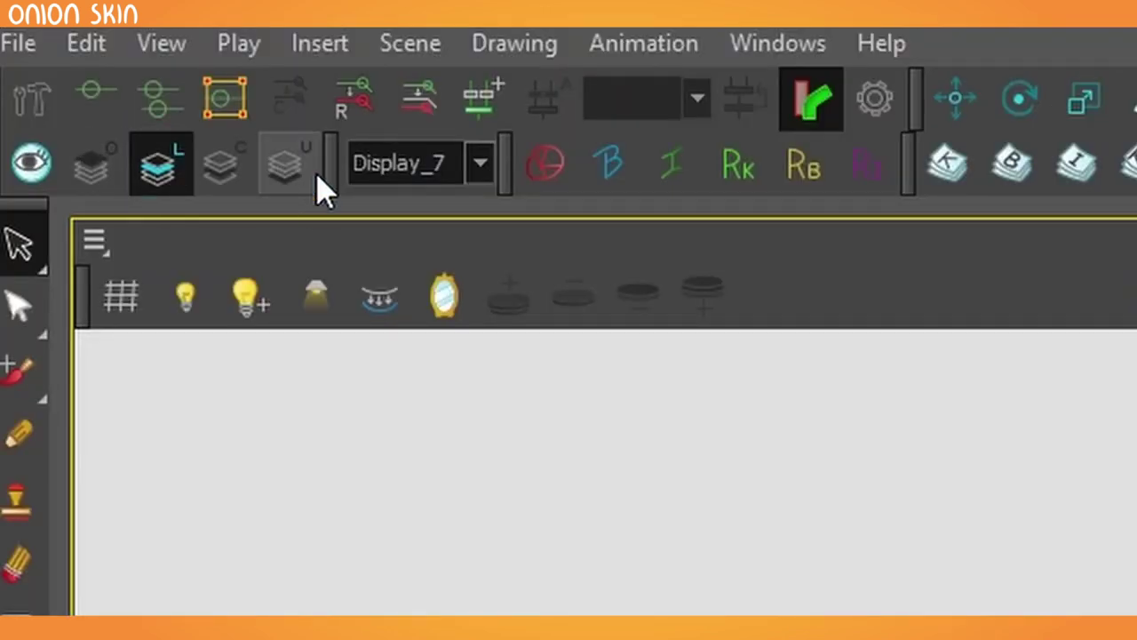
left_click(93, 57)
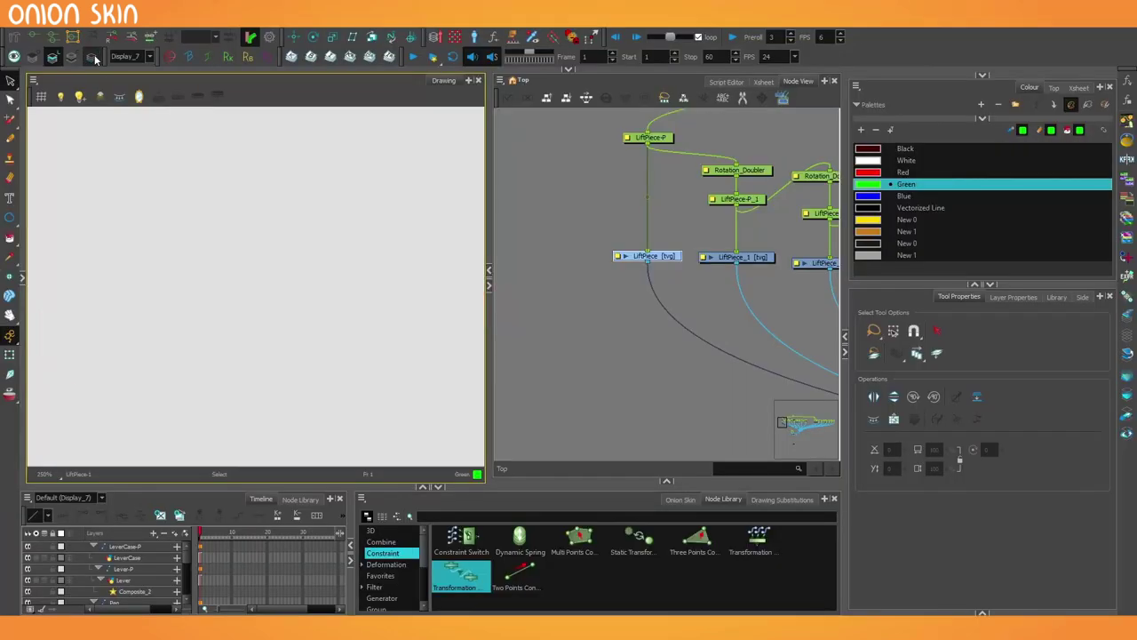
key("ctrl+v")
left_click(300, 382)
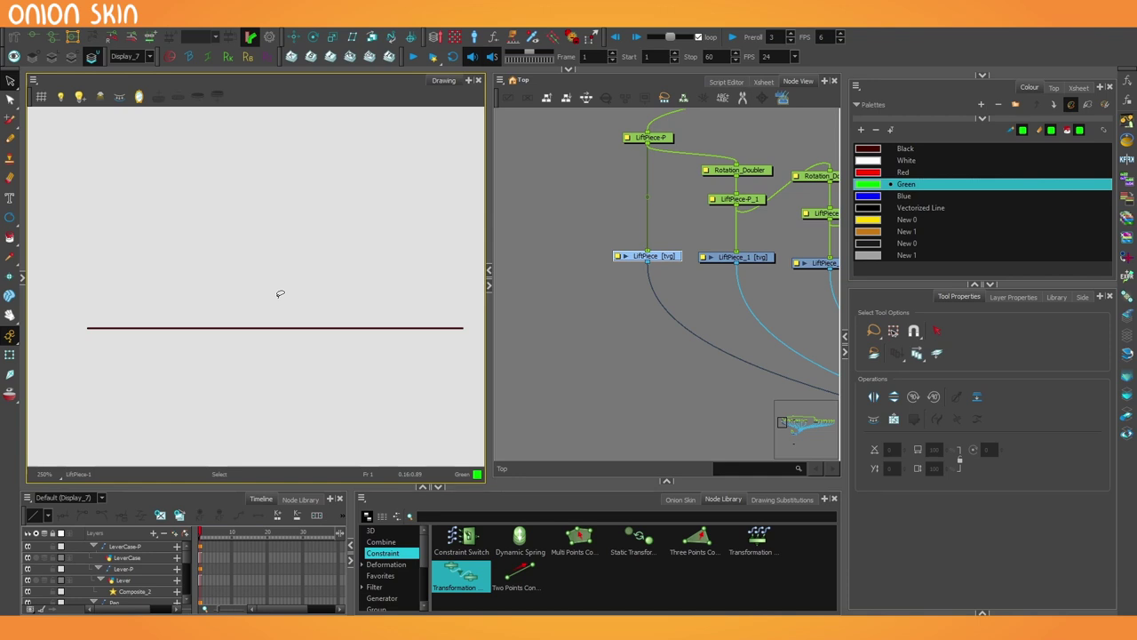
left_click(52, 56)
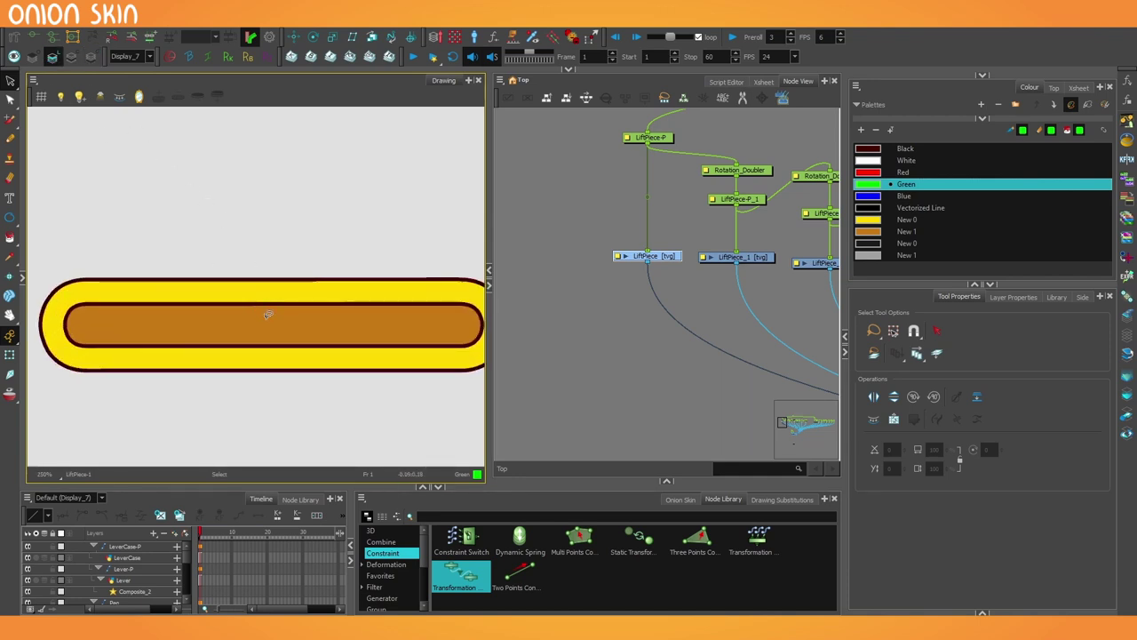
Step: Select the inner brown shape in LiftPiece's Line Art and check what the Colour Art layer contains
left_click(395, 307)
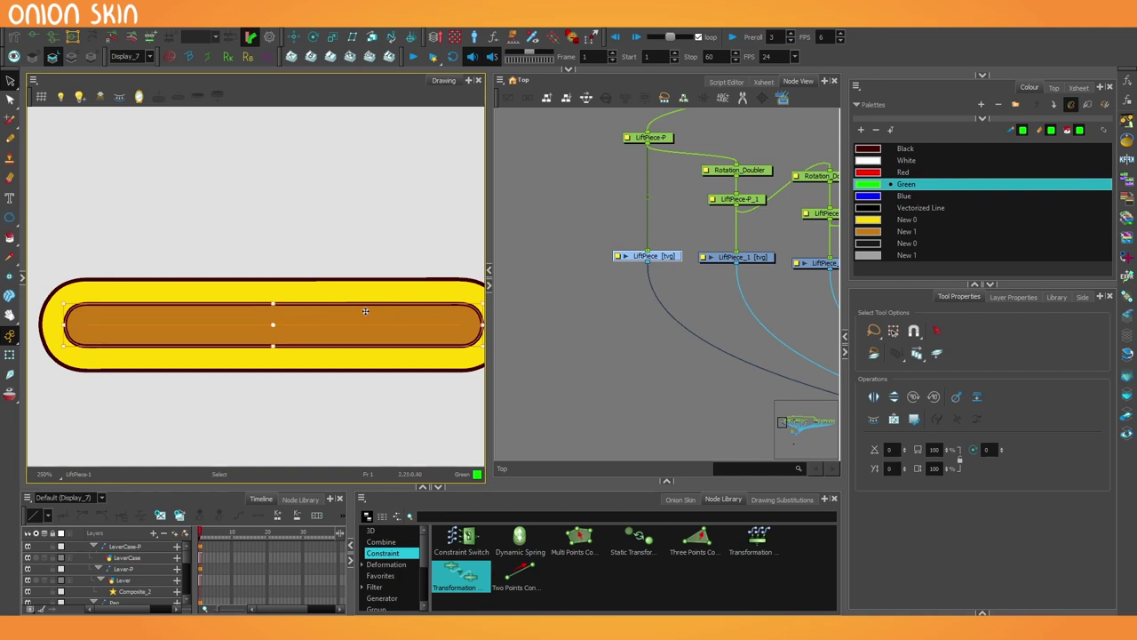
key("Delete")
left_click(72, 56)
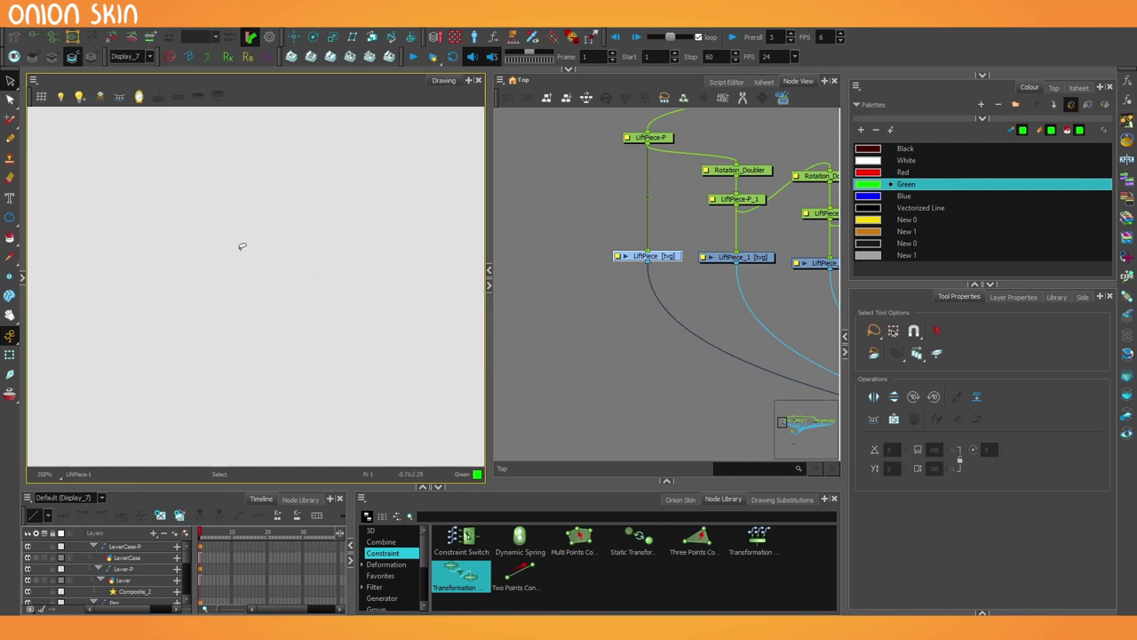
left_click(52, 56)
Step: Insert a Composite node beneath the Basket drawing and feed Basket into it through two separate connections
left_click(570, 192)
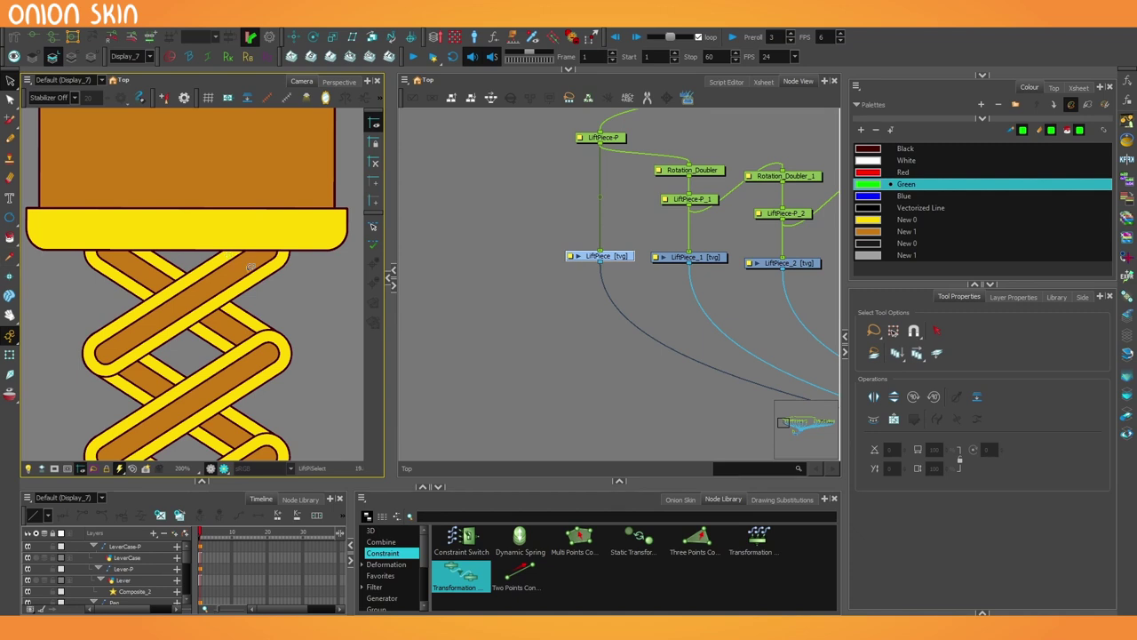
scroll(534, 293, "down", 5)
left_click_drag(657, 331, 608, 323)
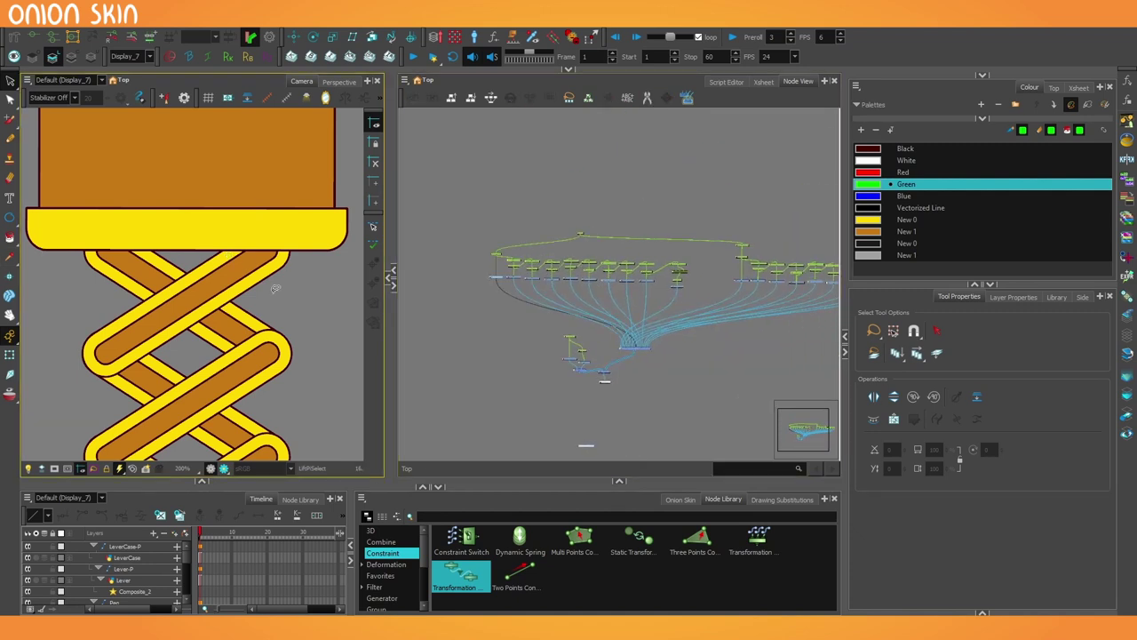
scroll(671, 310, "up", 10)
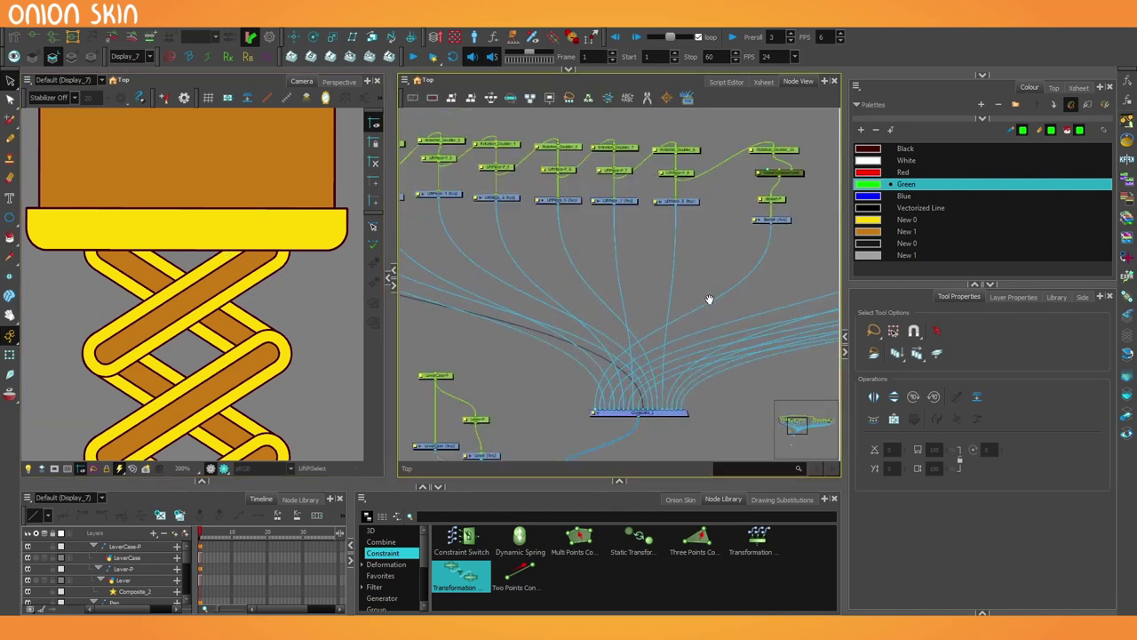
left_click_drag(664, 300, 620, 312)
scroll(618, 312, "down", 1)
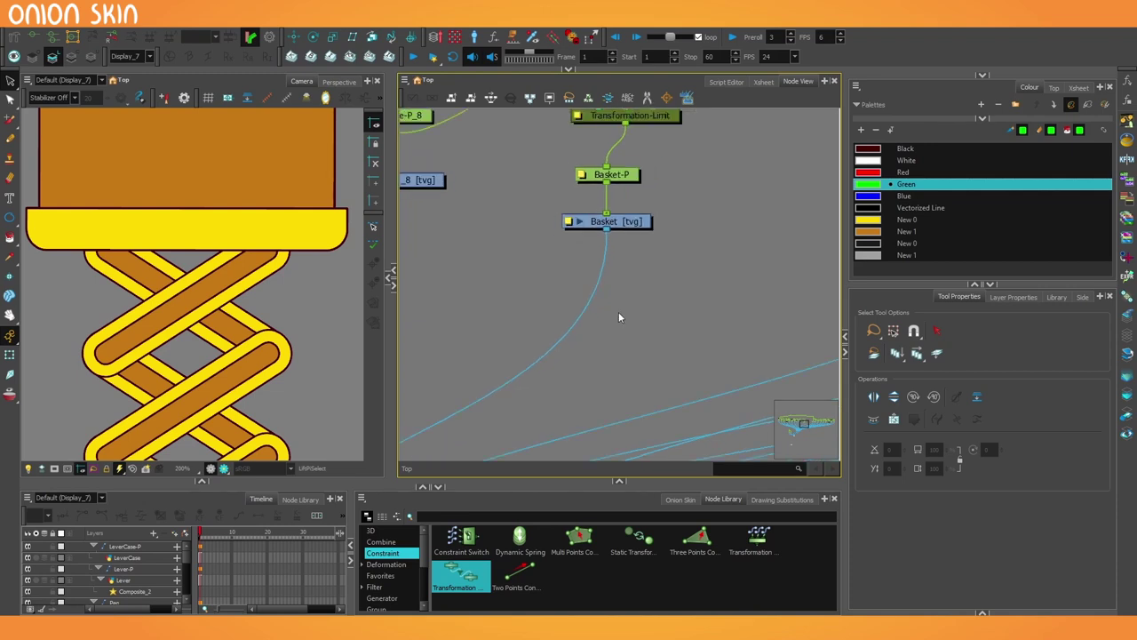
key("ctrl+j")
left_click_drag(687, 305, 617, 332)
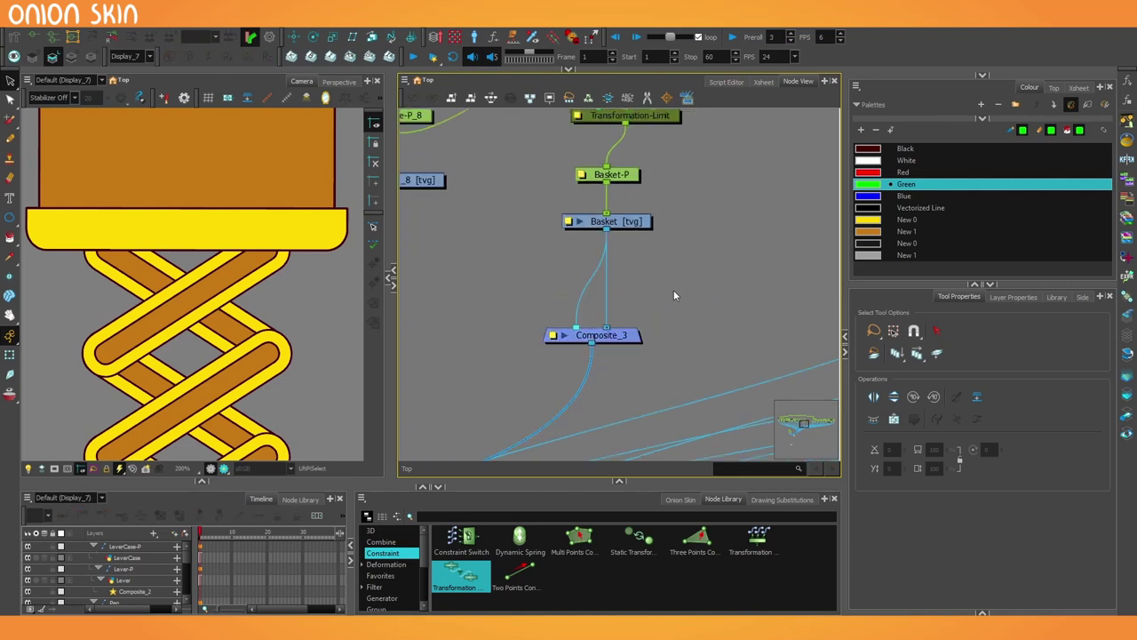
Step: Insert an Apply-Peg-Transformation node on the second connection between Basket and its composite
key("Tab")
type("appl")
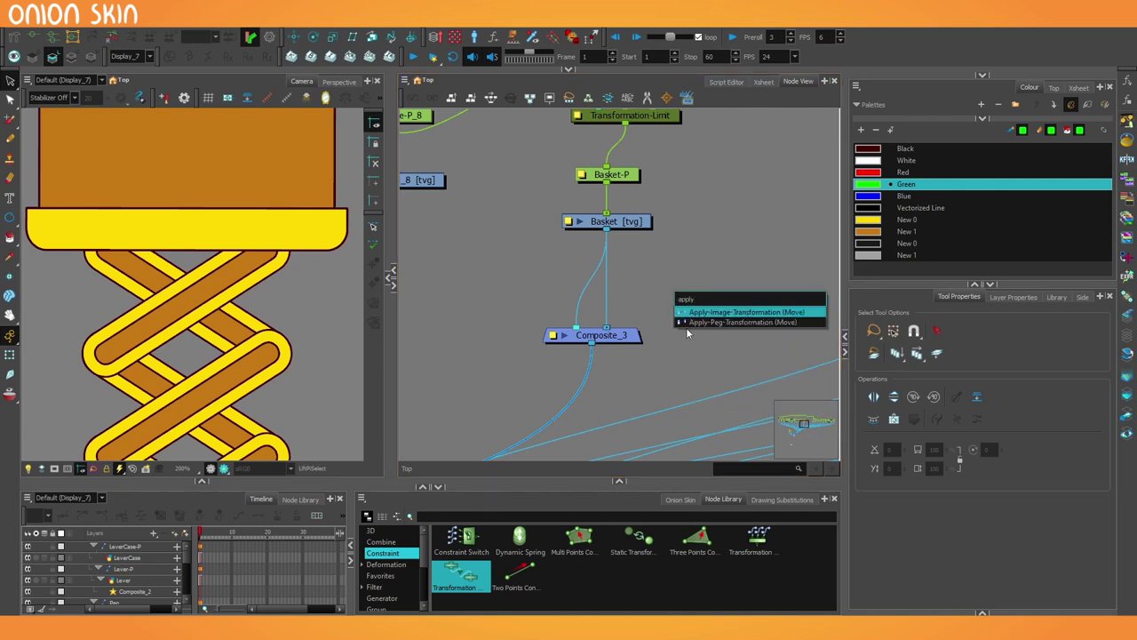
left_click(756, 322)
left_click_drag(802, 285, 727, 293)
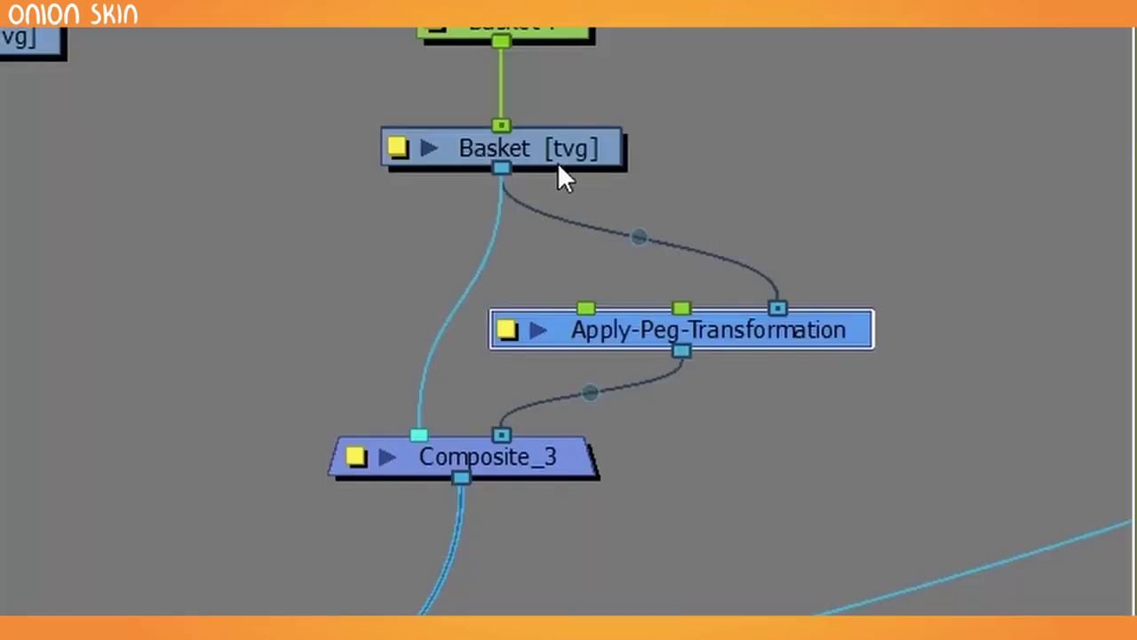
left_click(862, 218)
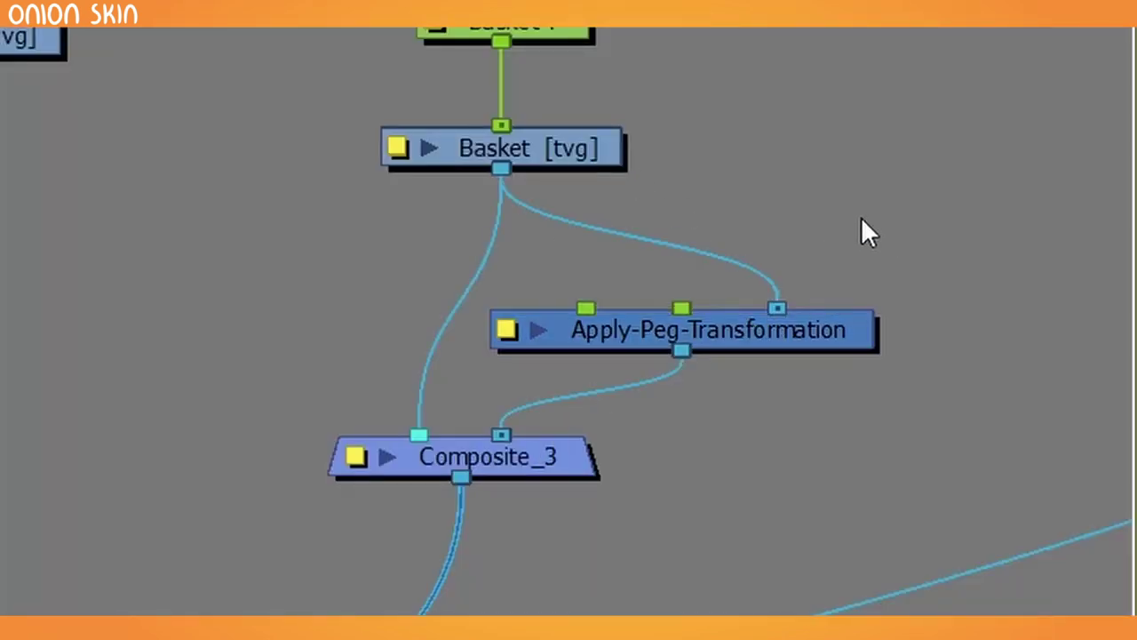
Step: Connect a new peg to the Apply-Peg-Transformation node and translate it to offset the Basket copy slightly downwards
key("ctrl+p")
left_click_drag(766, 245, 738, 234)
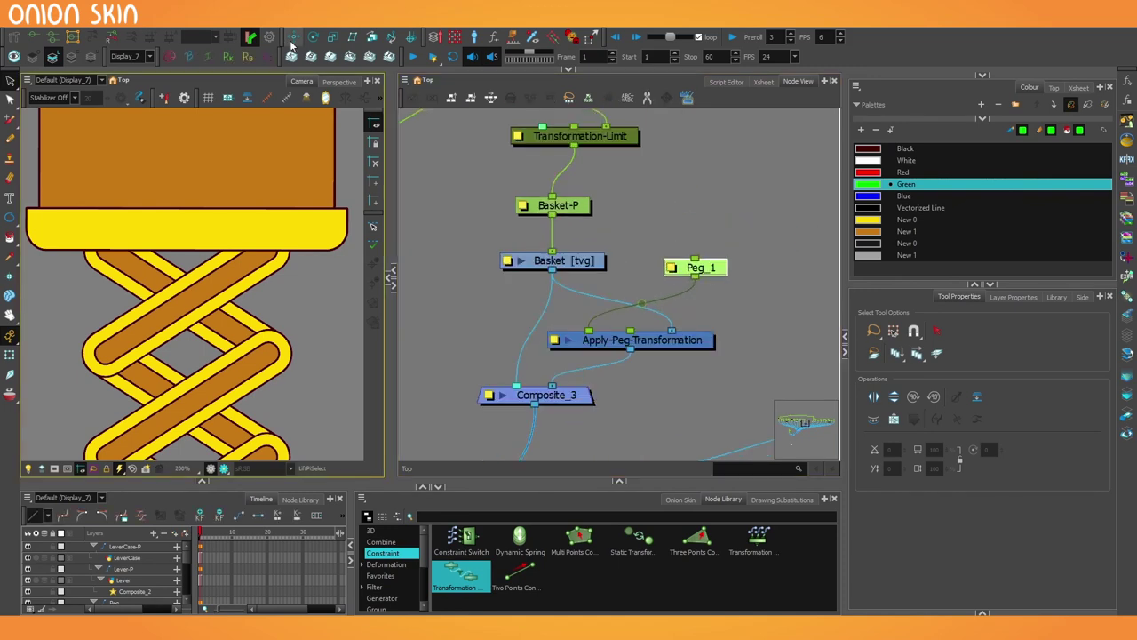
left_click(294, 38)
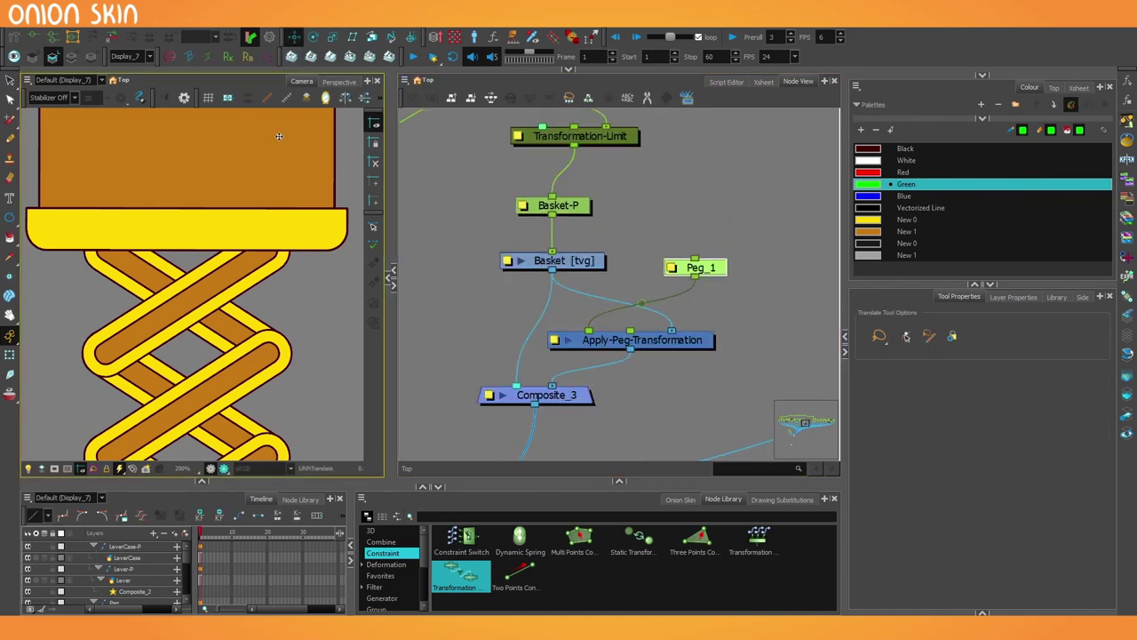
scroll(294, 196, "down", 3)
scroll(294, 197, "up", 2)
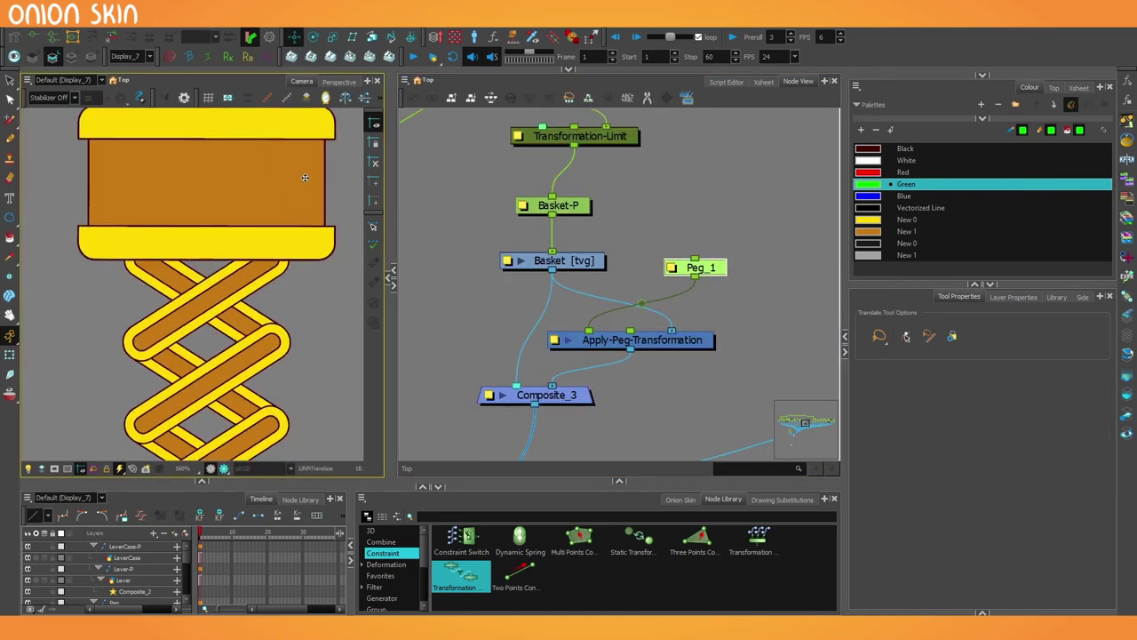
left_click_drag(305, 177, 305, 195)
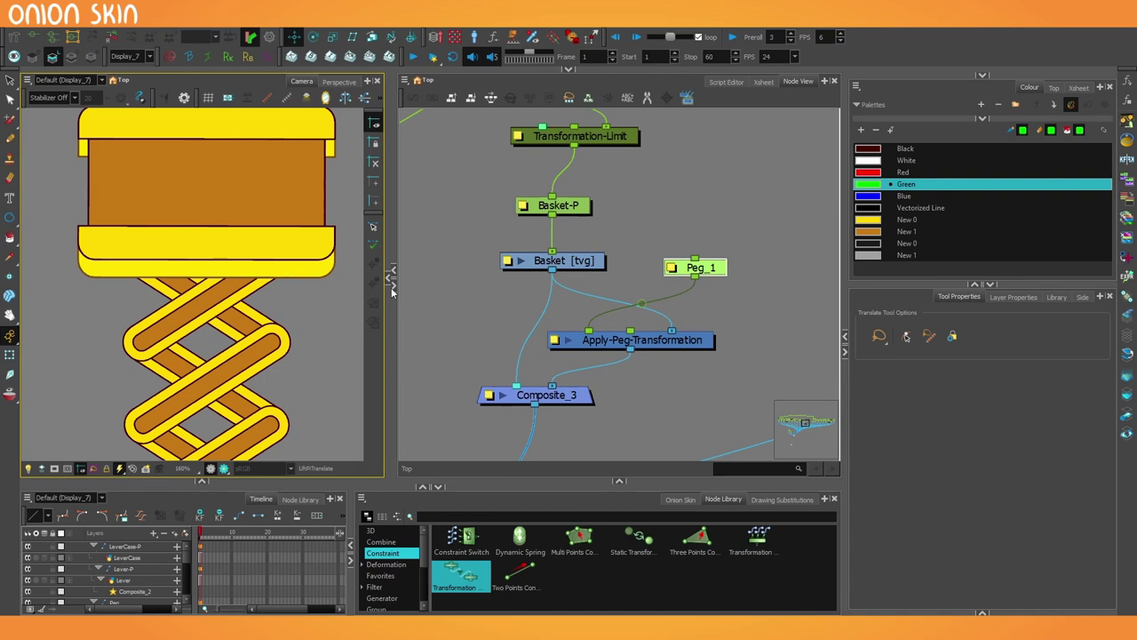
Step: Make room around the Apply-Peg-Transformation node and insert a Colour-Override node between it and Composite_3
left_click_drag(780, 246, 738, 297)
left_click(646, 386)
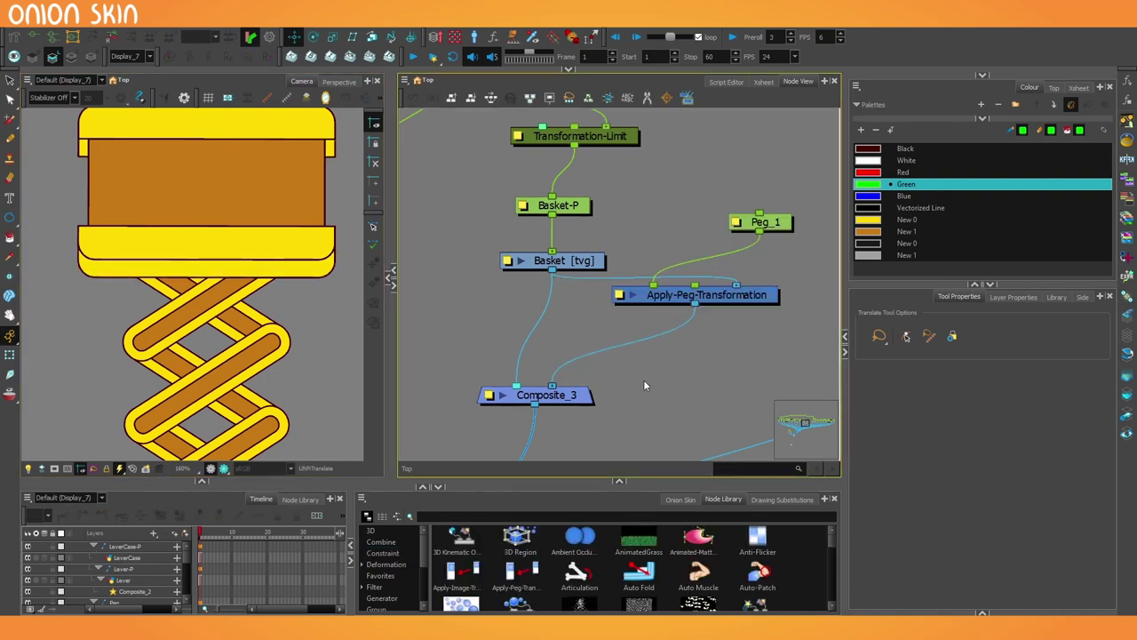
key("Tab")
type("ovv")
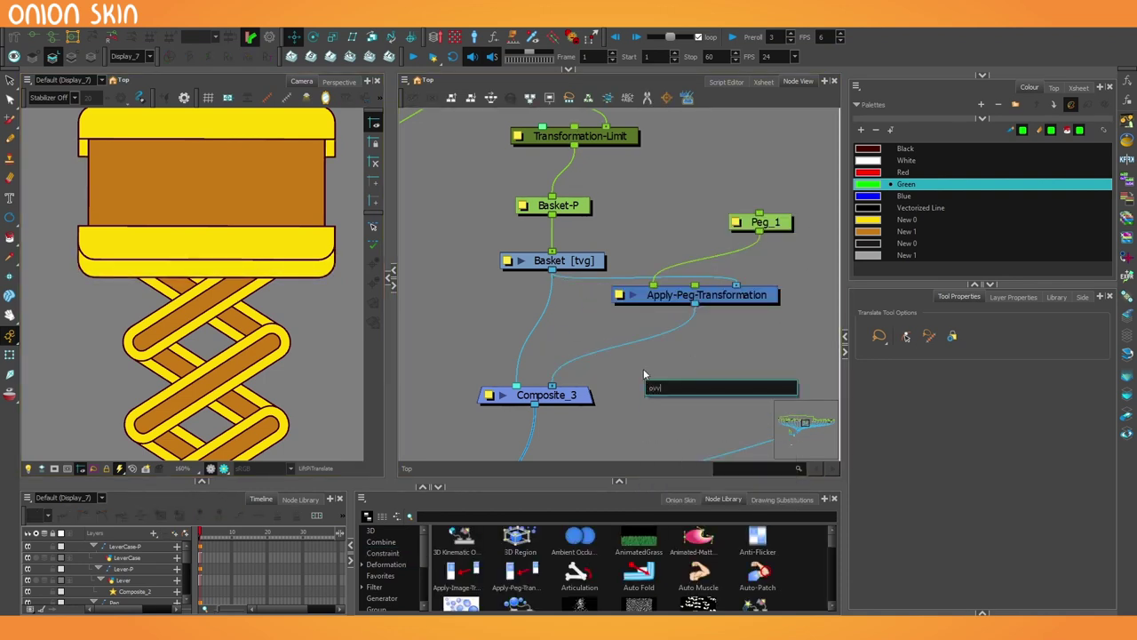
key("BackSpace")
type("er")
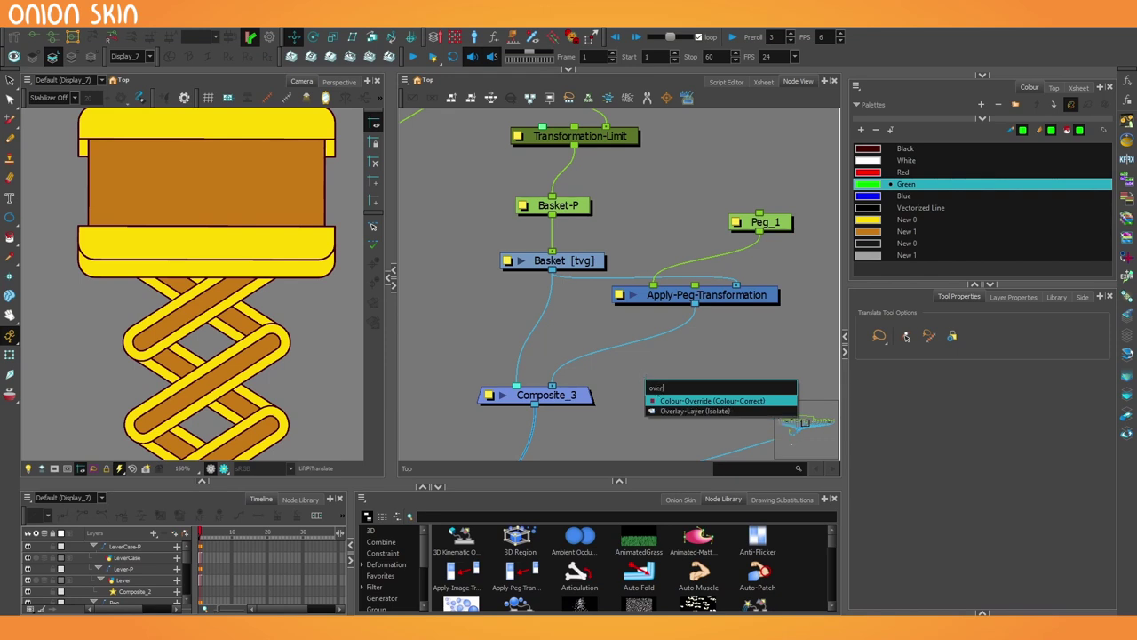
left_click(674, 404)
left_click_drag(769, 371, 684, 334)
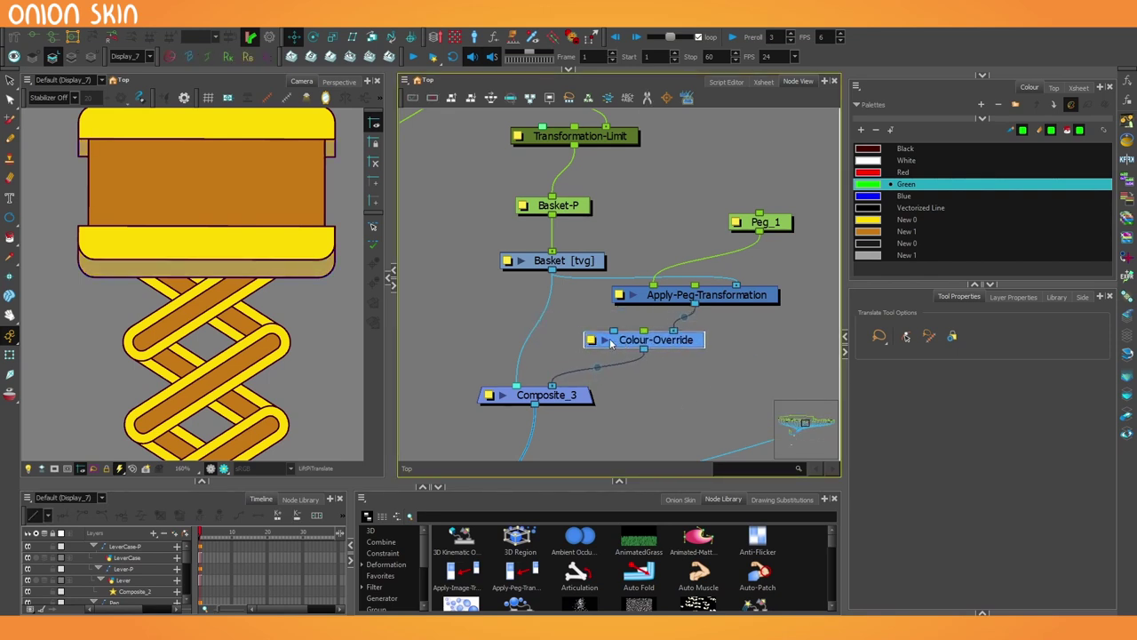
Step: In the Colour-Override node, override the ScissorLift palette's yellow New 0 with the dark colour of the Black swatch
left_click(585, 344)
left_click_drag(426, 169, 493, 131)
left_click(478, 377)
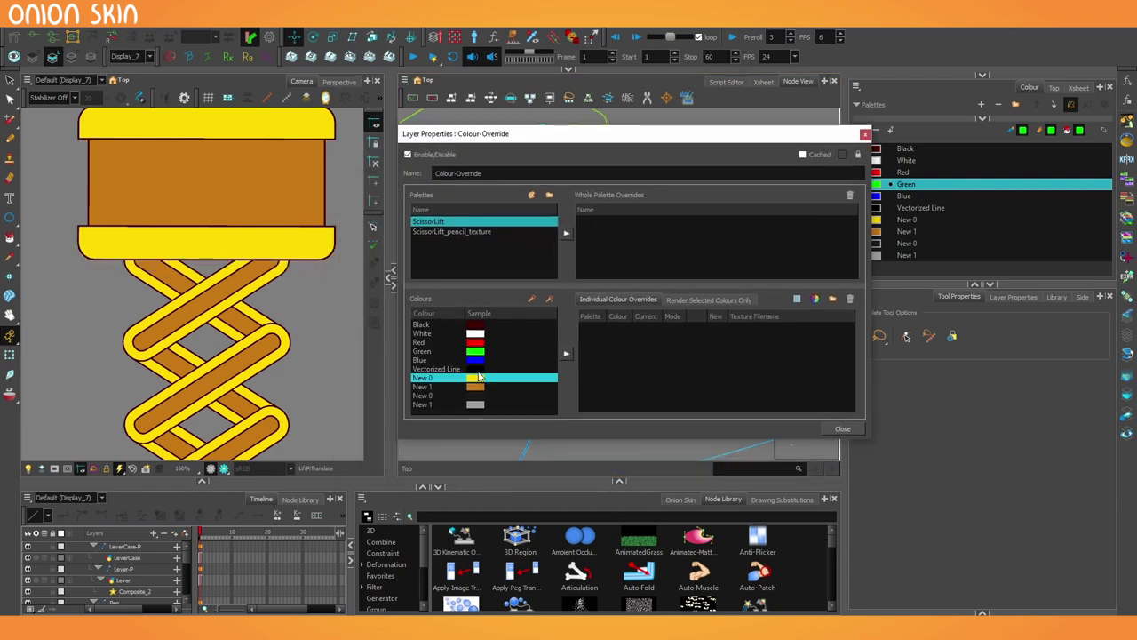
left_click(567, 354)
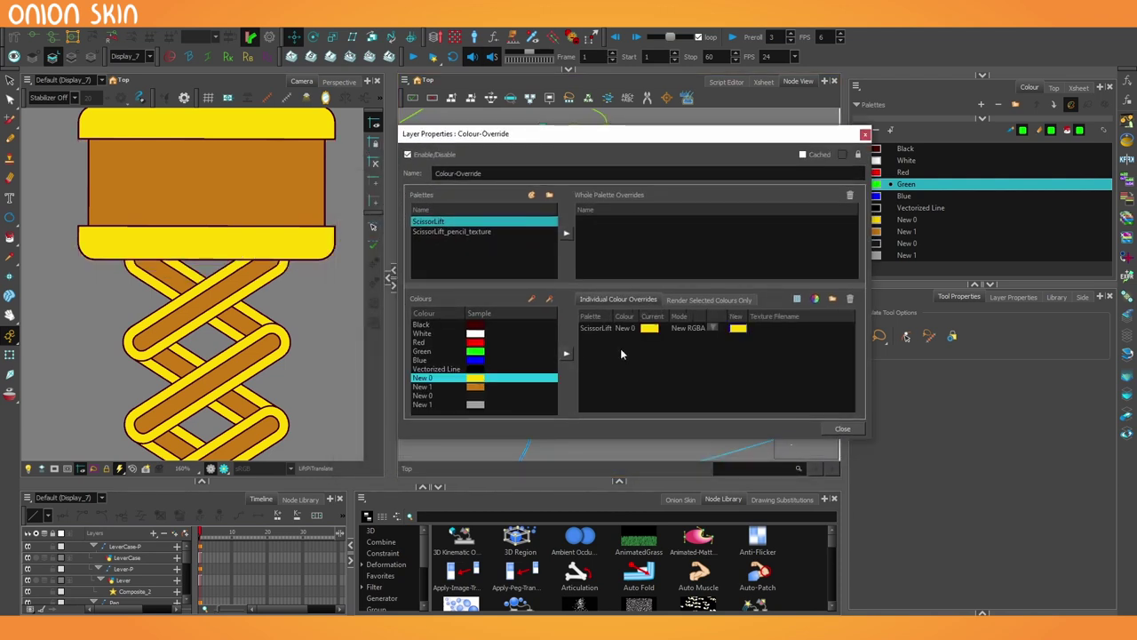
double_click(738, 329)
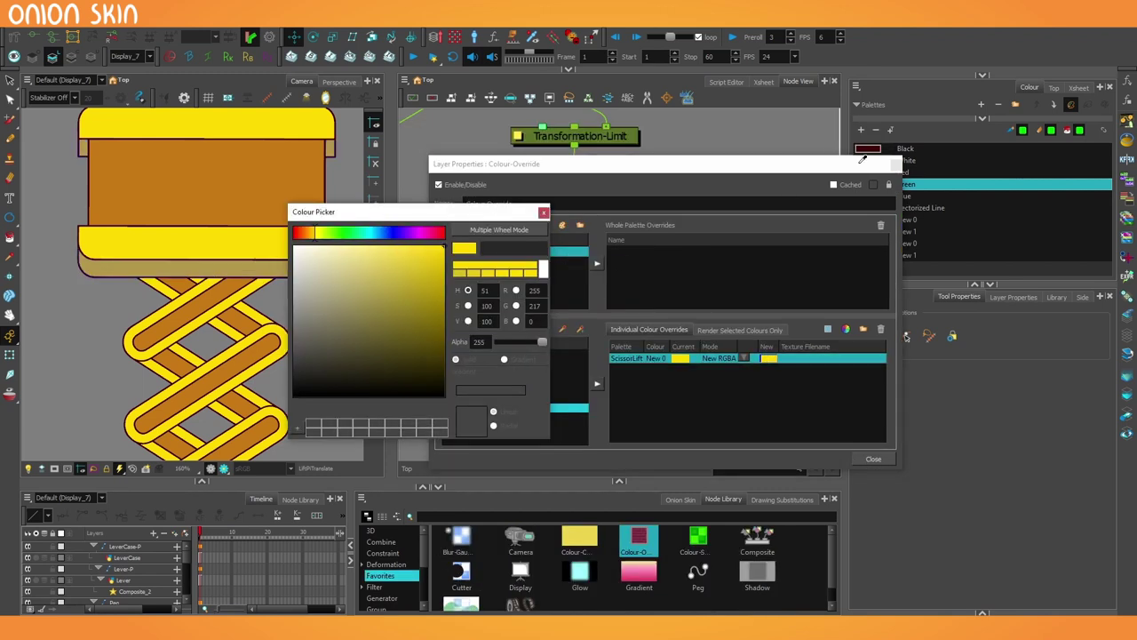
left_click(542, 270)
left_click(873, 151)
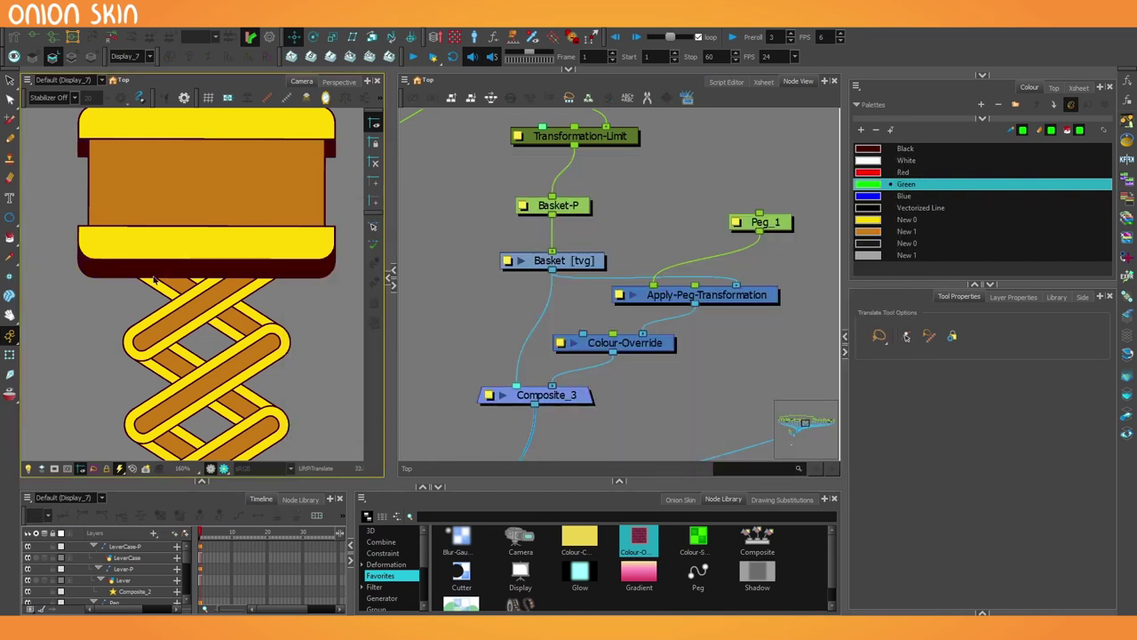
Step: Select the Peg_1, Apply-Peg-Transformation and Colour-Override nodes together
left_click_drag(797, 193, 689, 318)
scroll(514, 311, "down", 2)
scroll(223, 286, "down", 2)
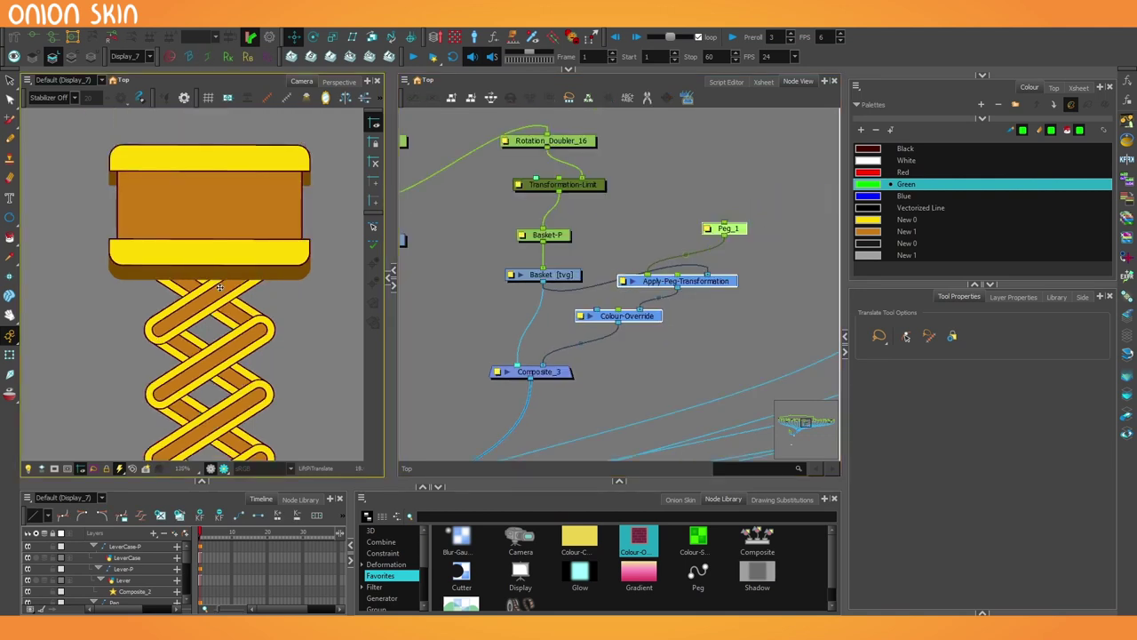
scroll(222, 286, "up", 1)
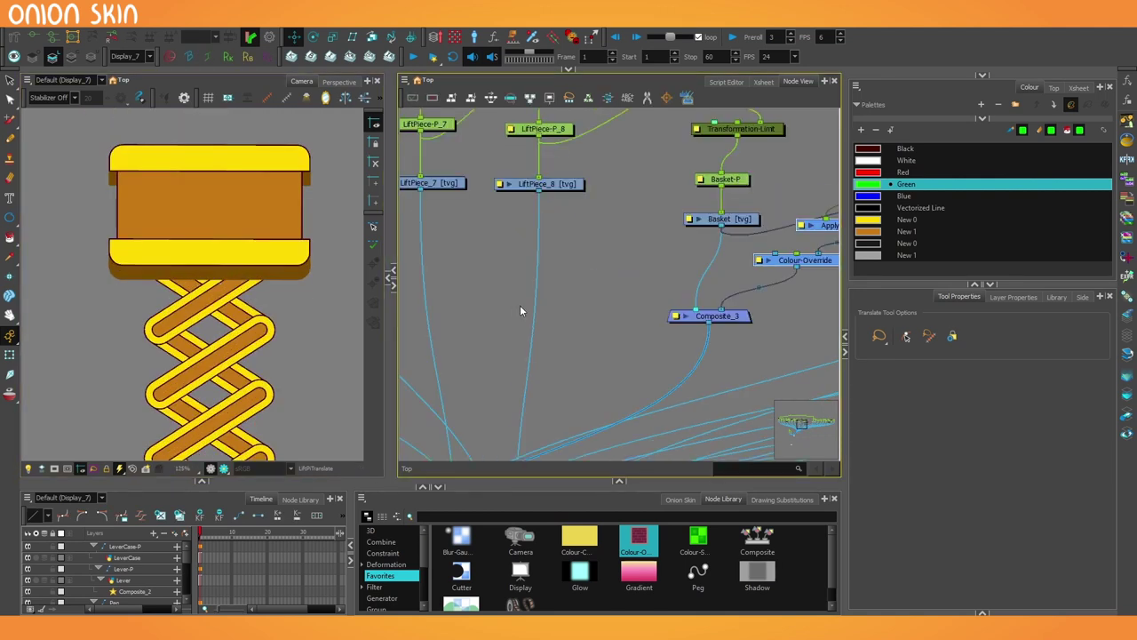
Step: Identify the uppermost lift pieces in the node network and move the LiftPiece_8 drawing node lower beneath its peg
left_click(551, 185)
left_click(446, 184)
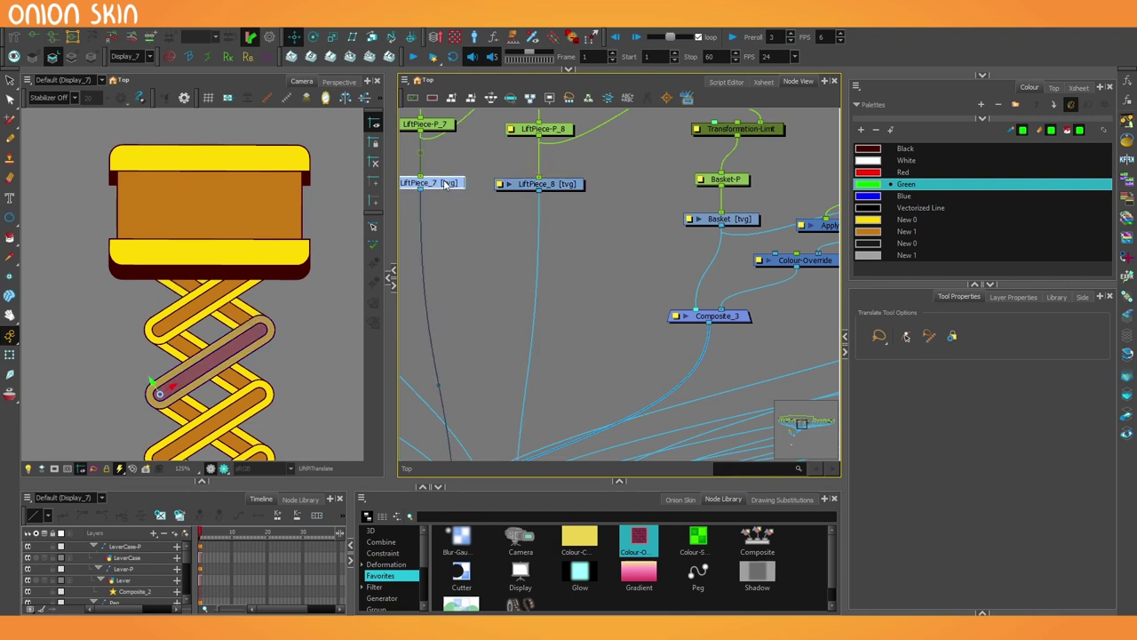
left_click_drag(563, 187, 615, 252)
scroll(591, 267, "down", 3)
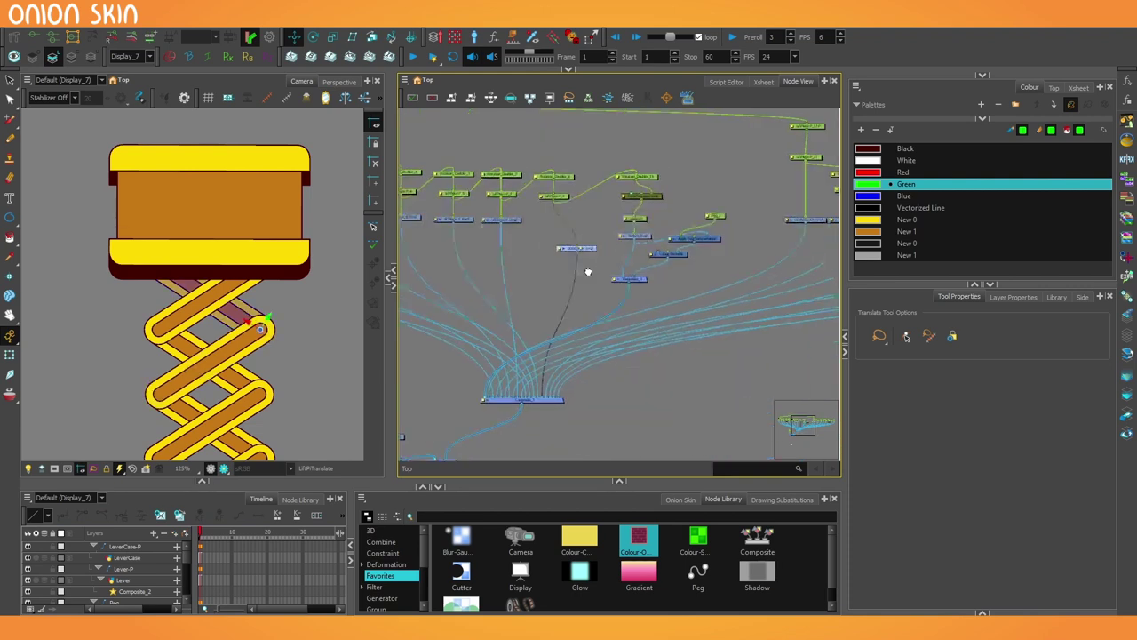
Step: Locate the drawing node of the uppermost front lift piece, LiftPiece_10, and move it beside LiftPiece_8
key("shift+t")
left_click(167, 322)
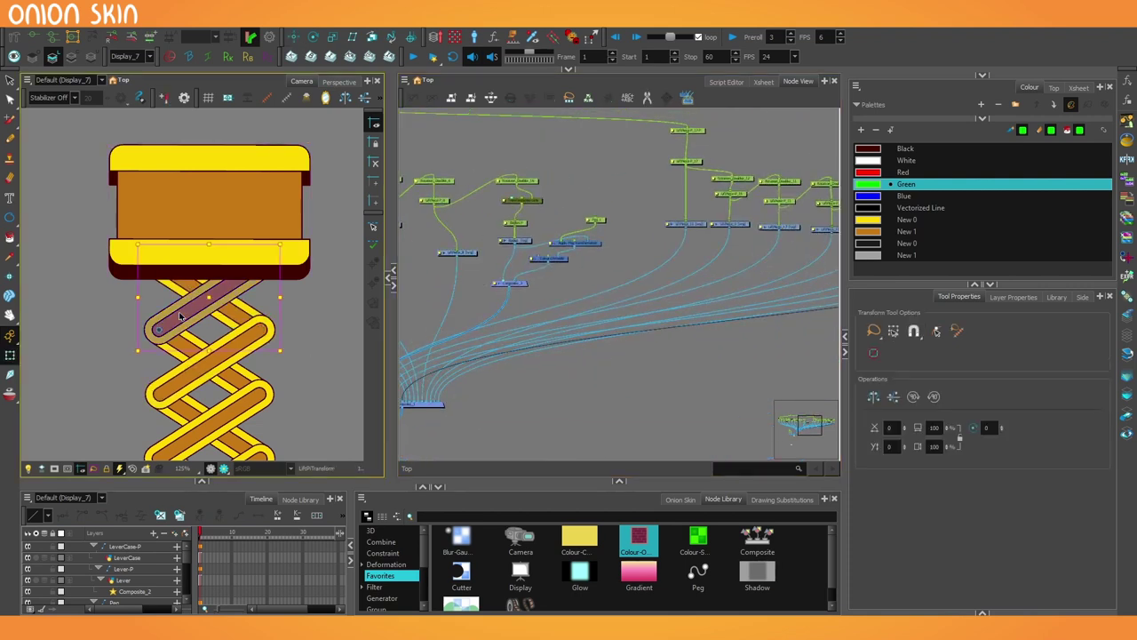
scroll(627, 267, "down", 2)
left_click_drag(688, 274, 533, 273)
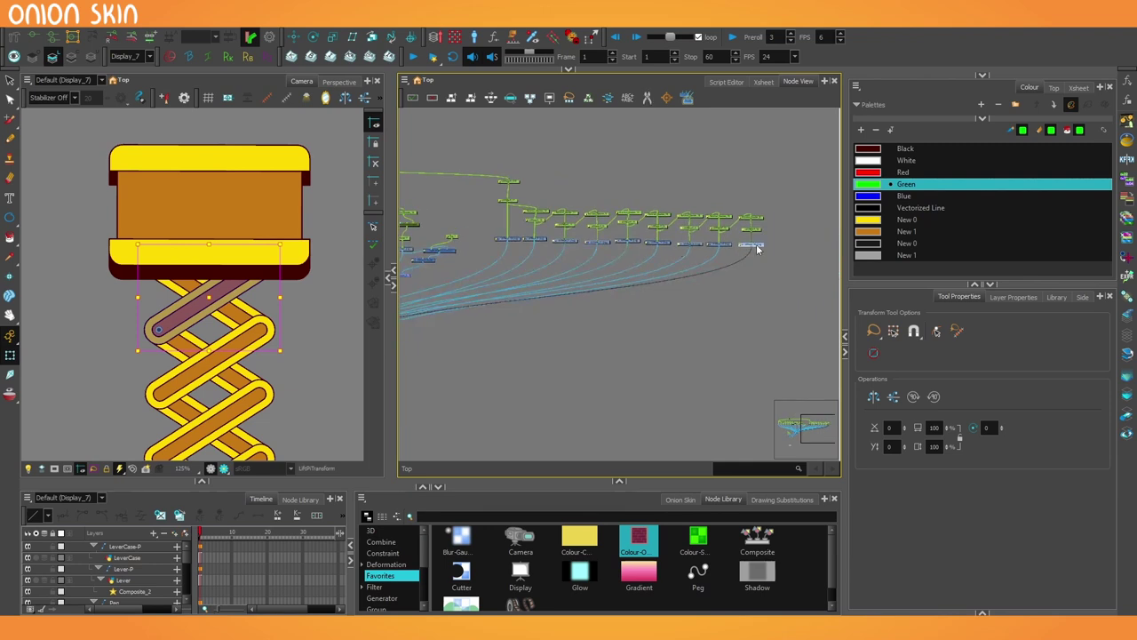
scroll(757, 248, "up", 5)
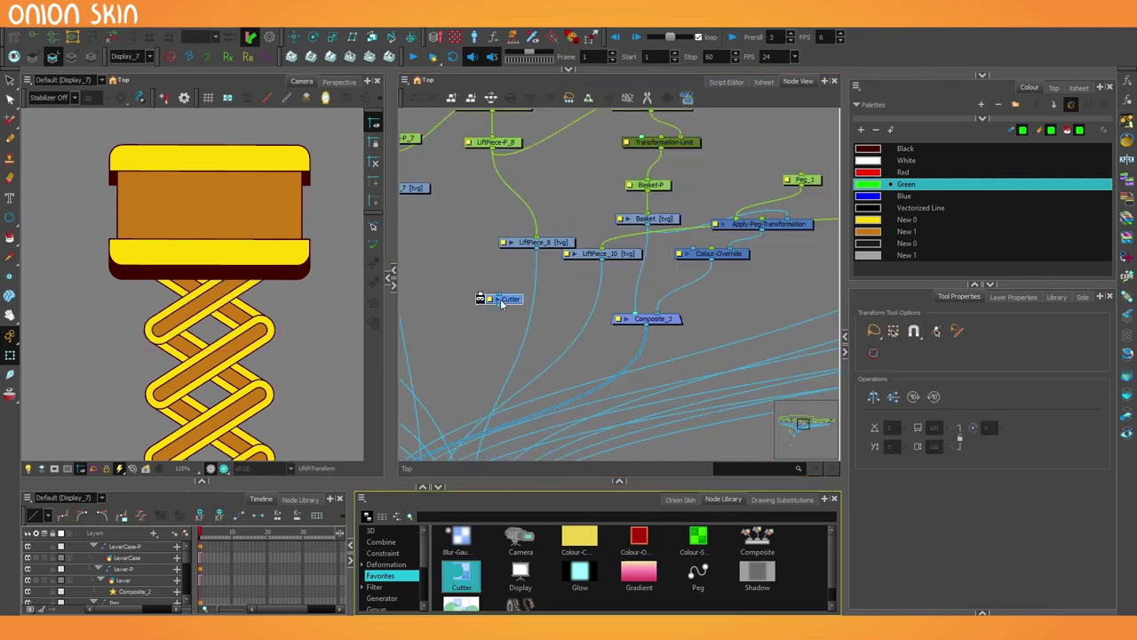
Step: Insert a Cutter between Colour-Override and Composite_3, and feed its matte from a new composite combining LiftPiece_8 and LiftPiece_10
scroll(516, 301, "up", 3)
left_click_drag(516, 301, 797, 284)
key("ctrl+v")
left_click_drag(533, 271, 492, 291)
left_click_drag(545, 217, 486, 283)
left_click_drag(652, 217, 509, 297)
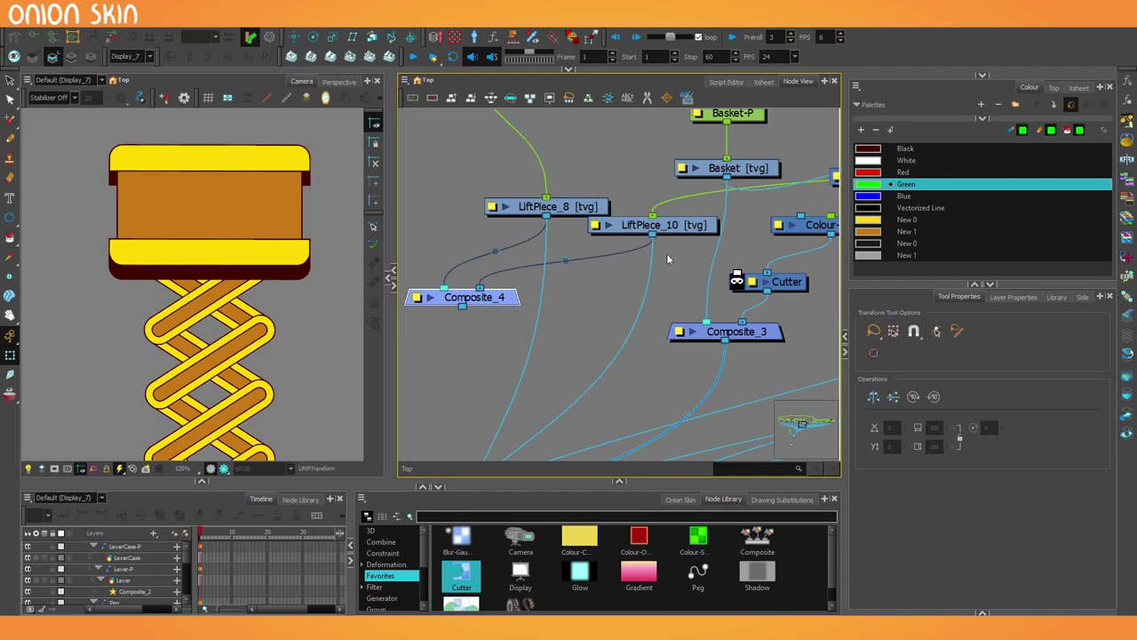
left_click_drag(462, 306, 739, 282)
scroll(236, 277, "up", 3)
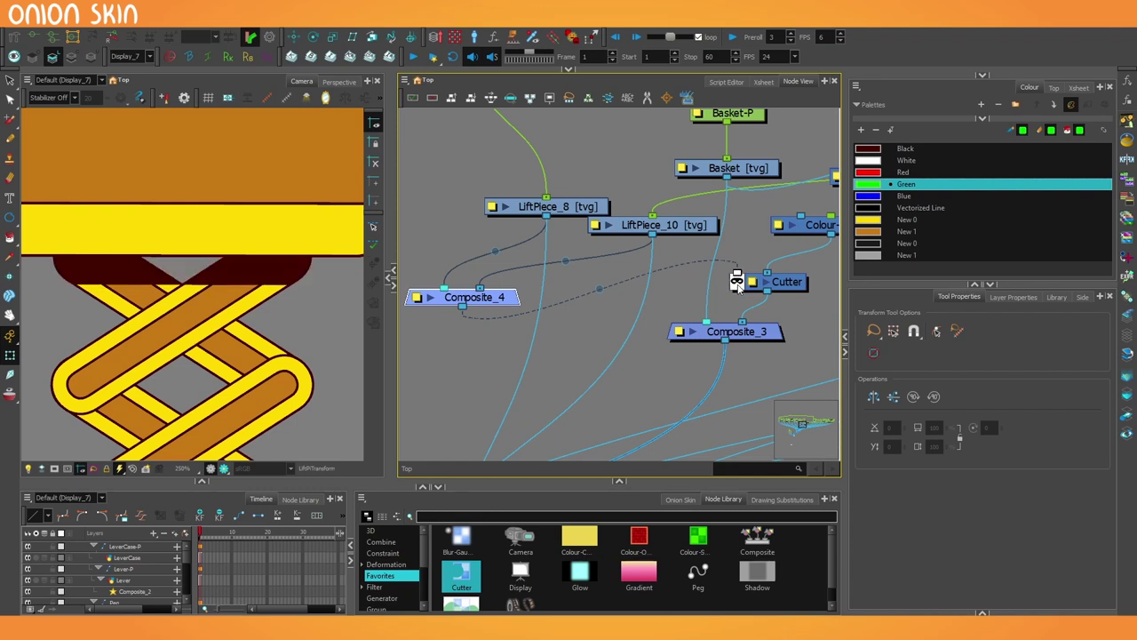
left_click(601, 345)
Step: Swing the lever handle slightly upward to check the basket's masked shadow as the lift moves
scroll(214, 290, "down", 5)
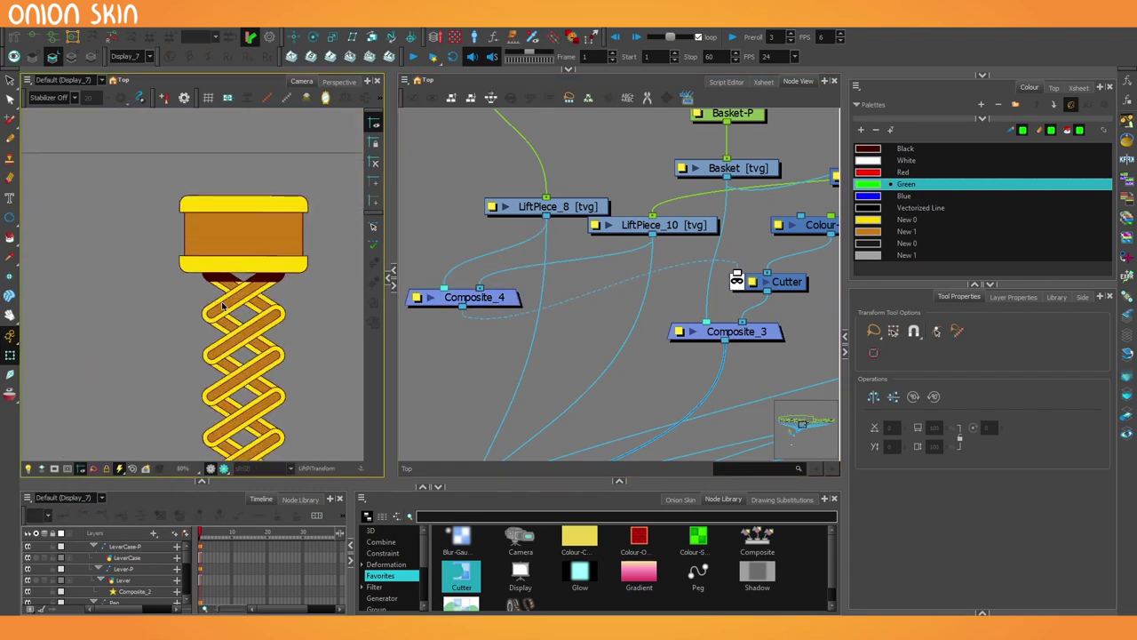
scroll(226, 286, "down", 2)
left_click(90, 395)
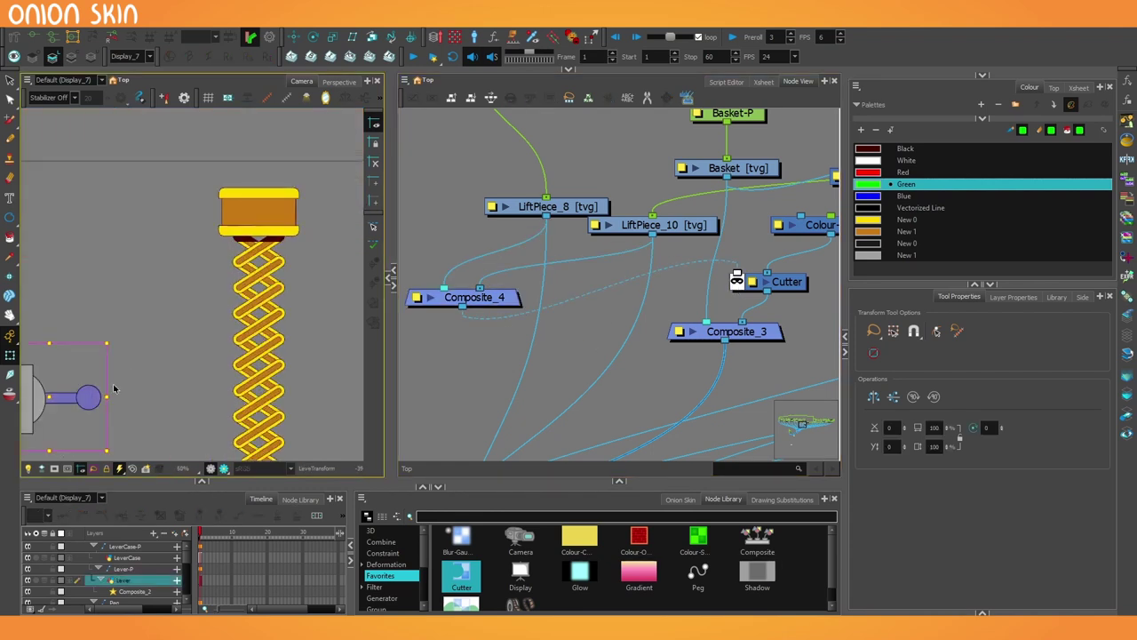
mouse_move(119, 341)
left_mouse_down()
mouse_move(87, 275)
mouse_move(124, 302)
mouse_move(138, 338)
mouse_move(134, 294)
mouse_move(132, 321)
left_mouse_up()
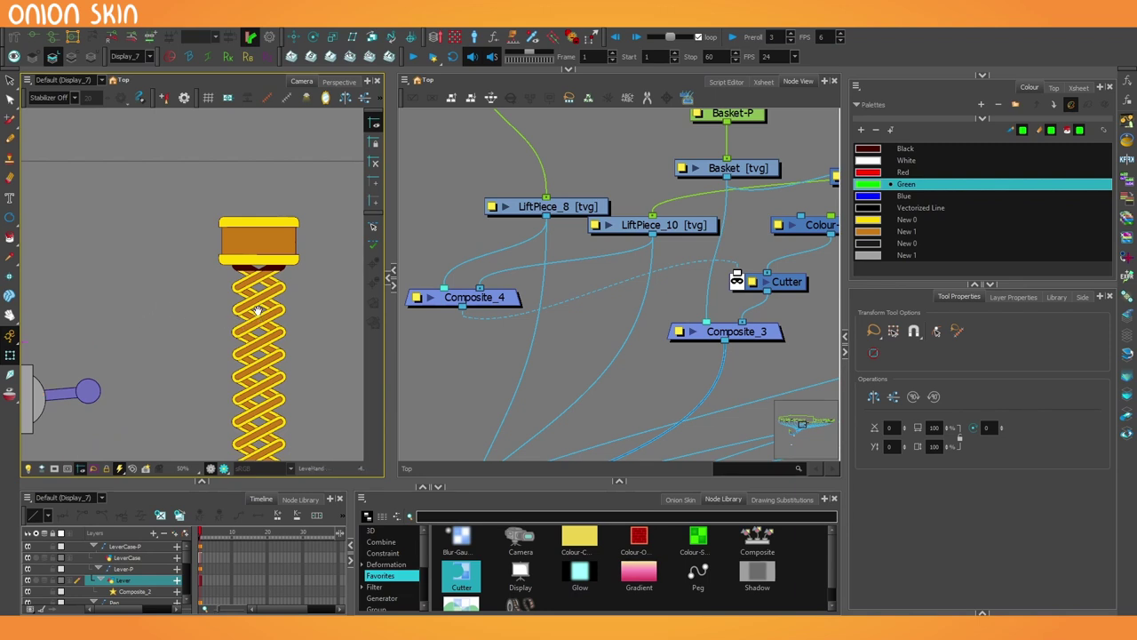
Step: Examine the lift pieces down the scissor to tell the front-leaning pieces from the ones behind them
left_click(249, 243)
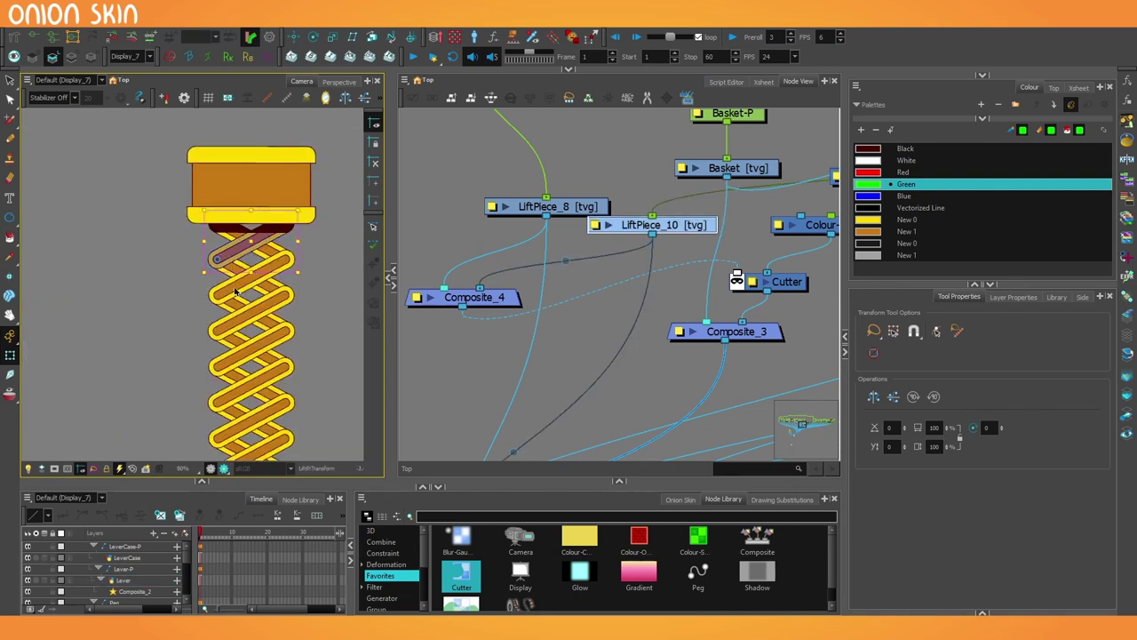
left_click(236, 325)
left_click(237, 362)
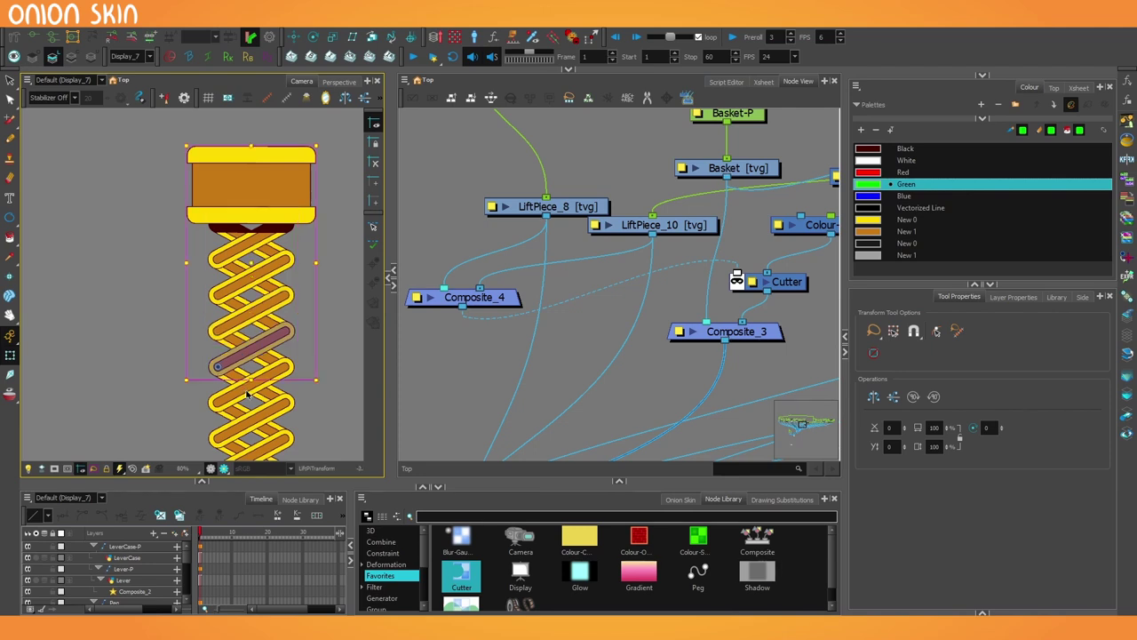
left_click(247, 393)
left_click(250, 431)
left_click_drag(301, 430, 289, 307)
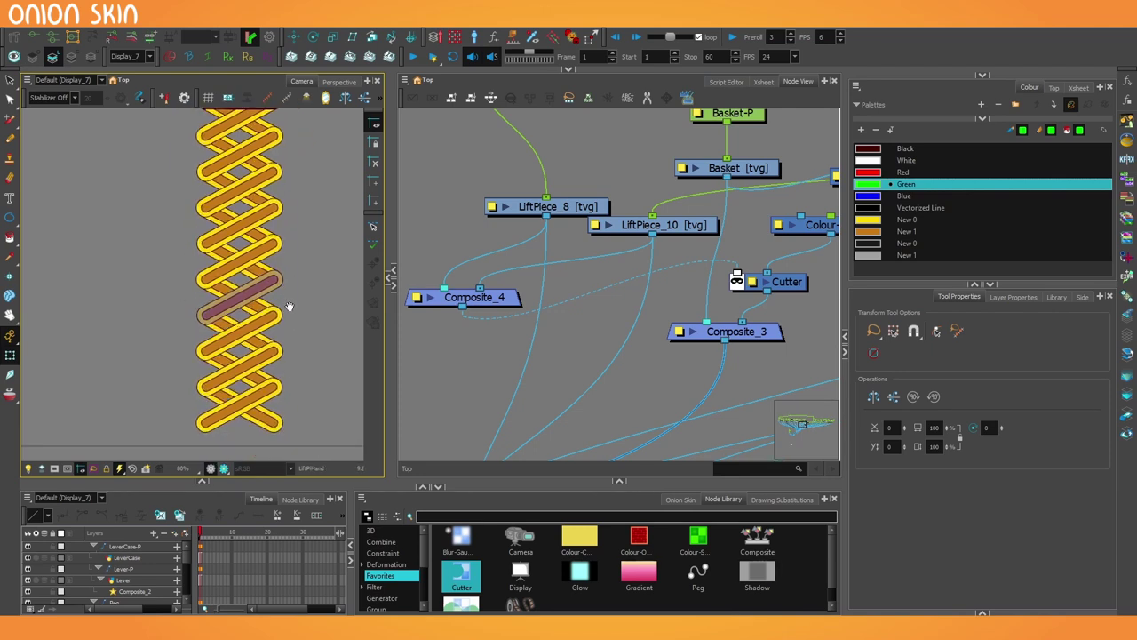
scroll(253, 309, "up", 2)
left_click(254, 310)
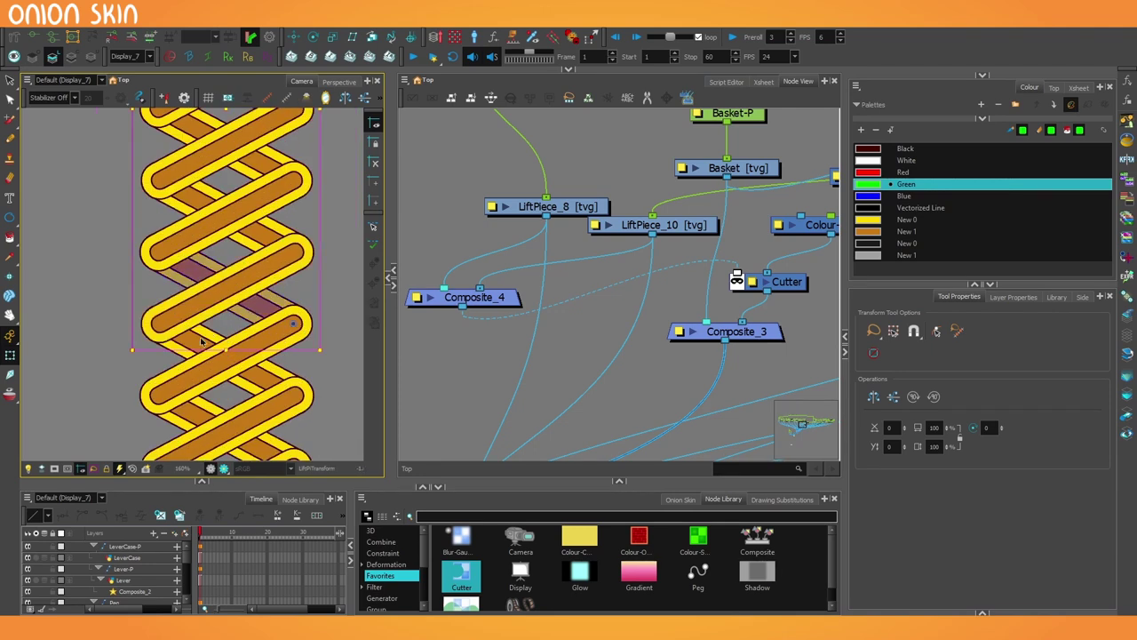
left_click(204, 341)
Step: Add a new composite node beside Composite_1 in the node network
scroll(599, 315, "down", 4)
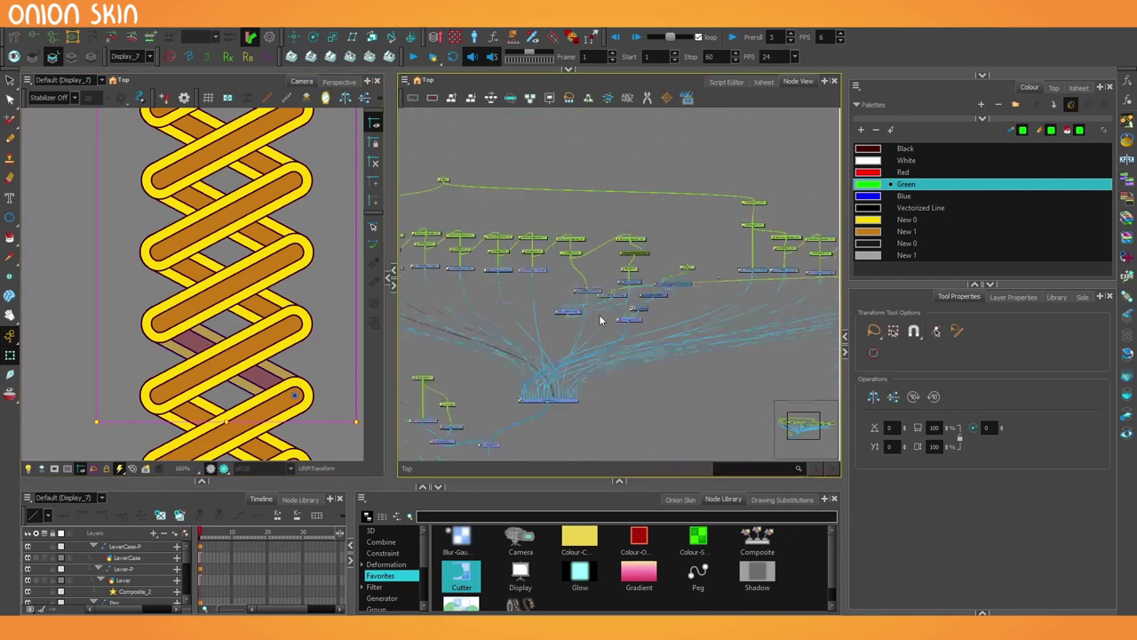
scroll(600, 318, "down", 1)
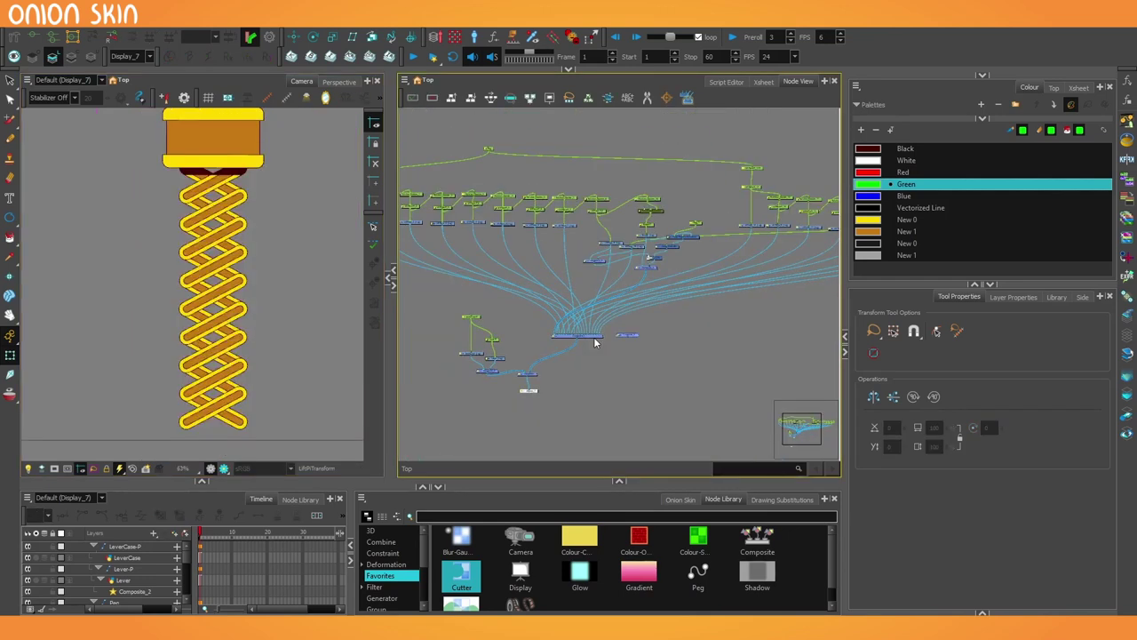
left_click_drag(593, 339, 600, 363)
scroll(601, 363, "up", 2)
scroll(601, 363, "up", 1)
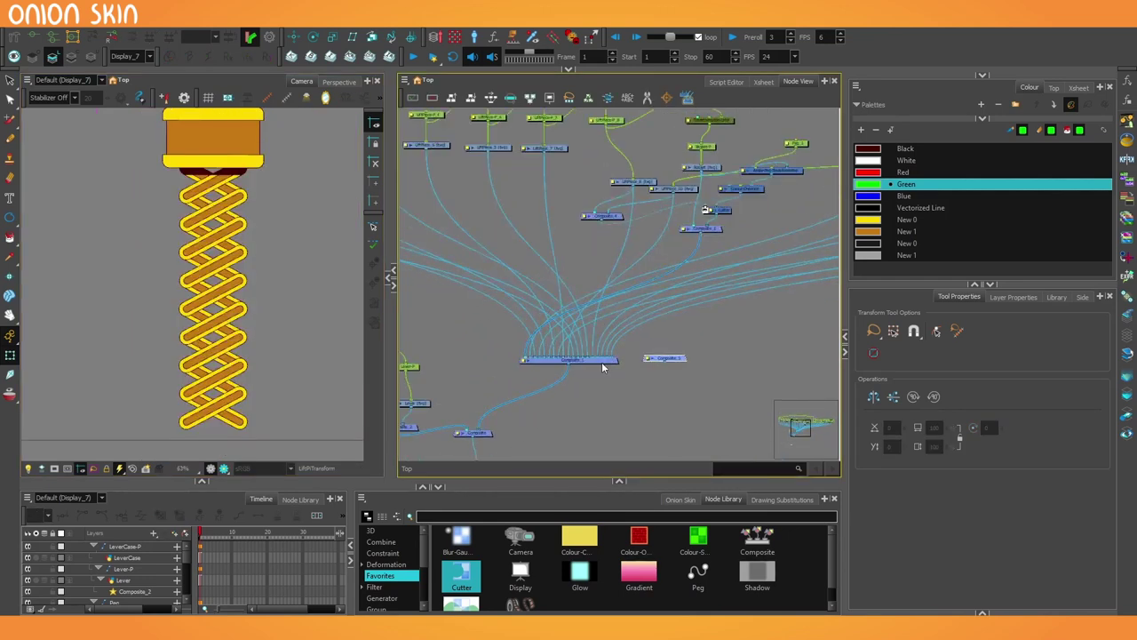
left_click_drag(569, 277, 495, 286)
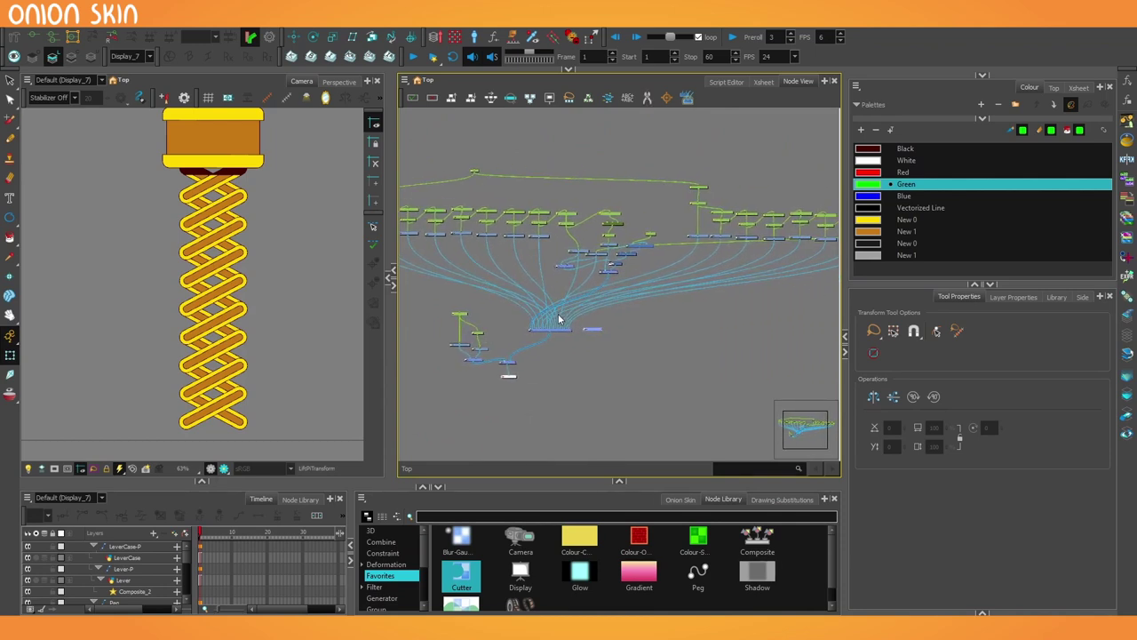
scroll(572, 328, "up", 8)
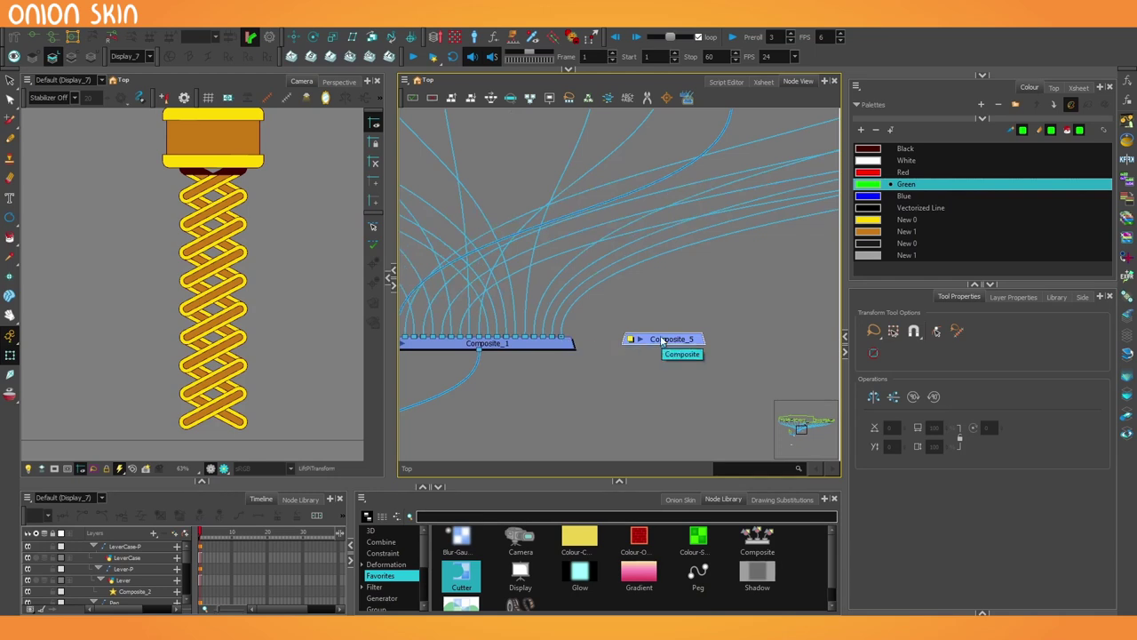
Step: Reconnect the rear lift pieces' cables from Composite_1 to Composite_5 one by one
left_click_drag(565, 339, 636, 333)
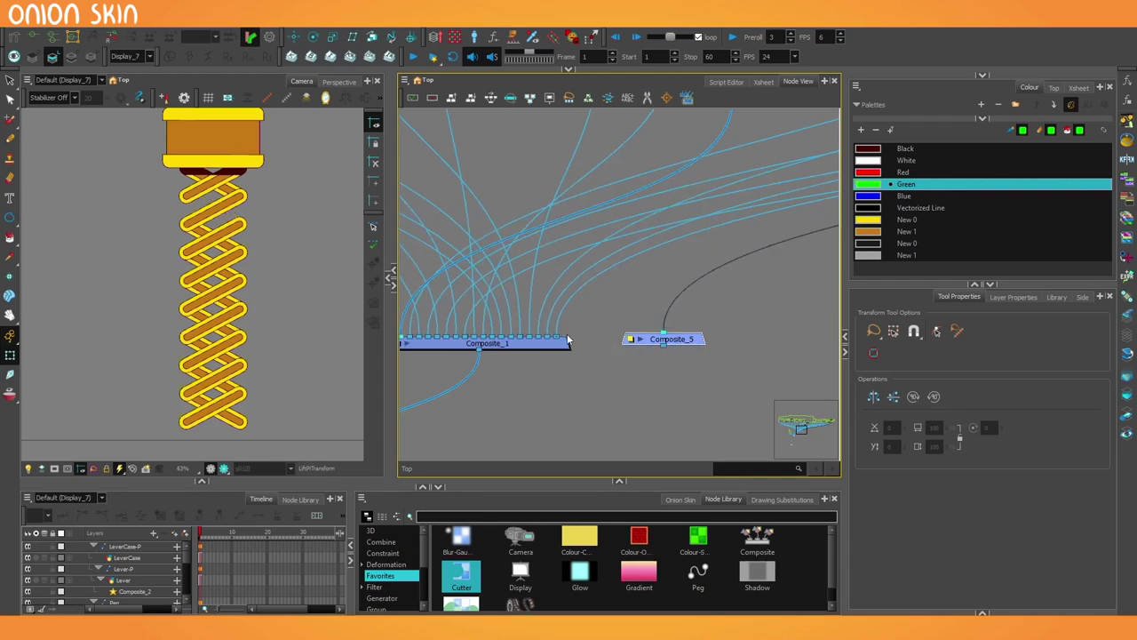
left_click_drag(558, 338, 635, 334)
left_click_drag(556, 338, 653, 335)
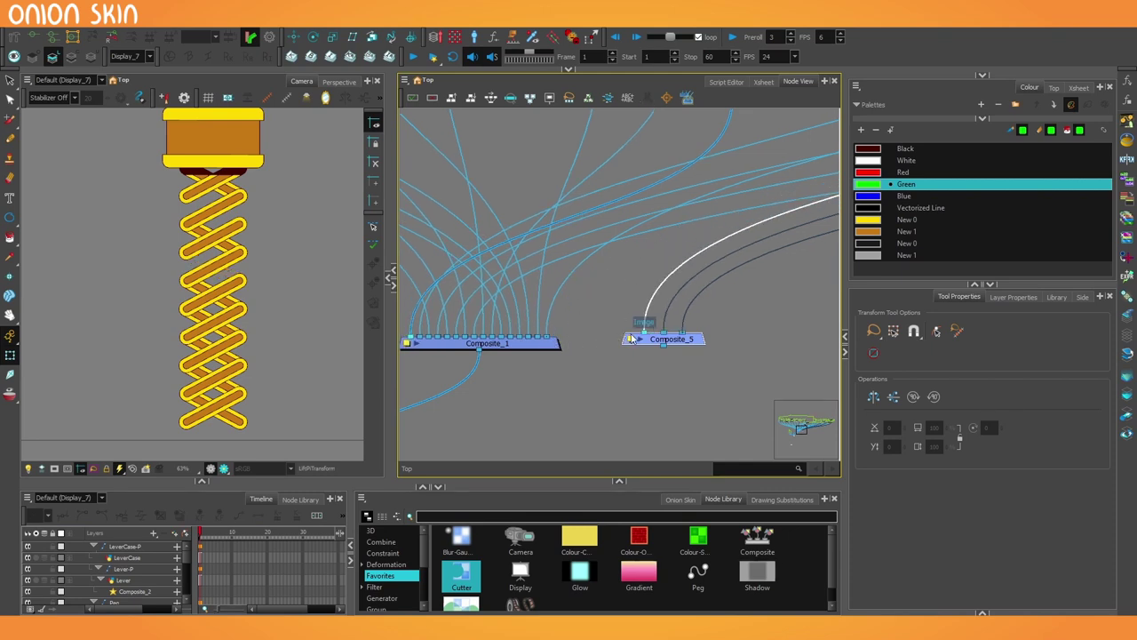
left_click_drag(552, 338, 667, 335)
left_click_drag(550, 337, 634, 336)
left_click_drag(537, 339, 632, 336)
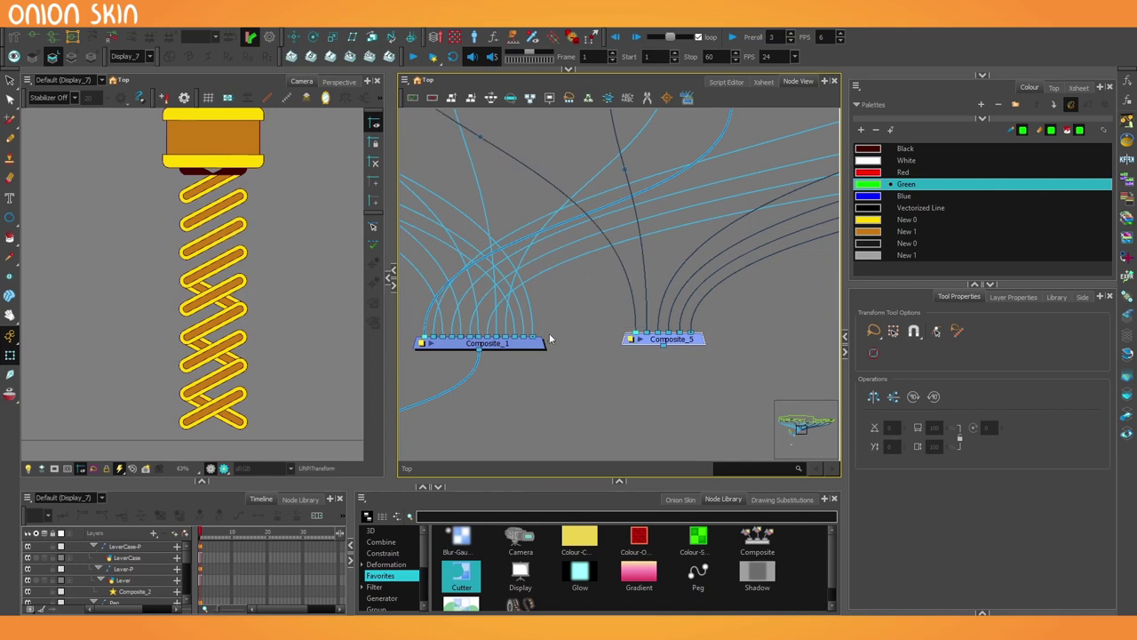
left_click_drag(534, 338, 632, 336)
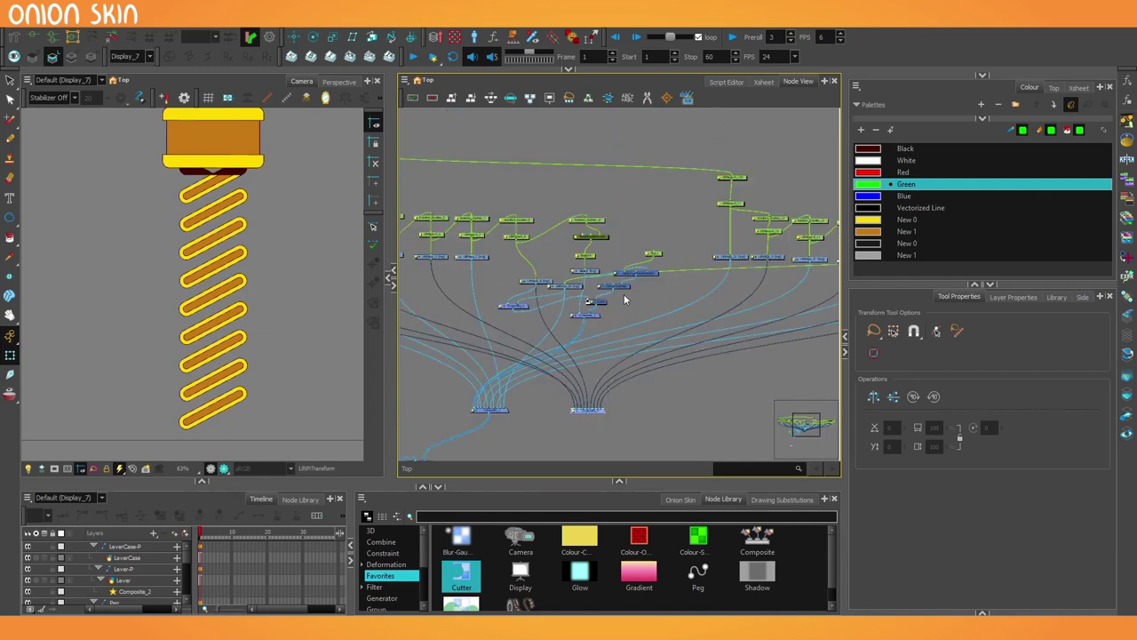
Step: In the Colour-Override node, also override the ScissorLift palette's orange New 1 with the dark colour of the Black swatch
scroll(624, 301, "up", 1)
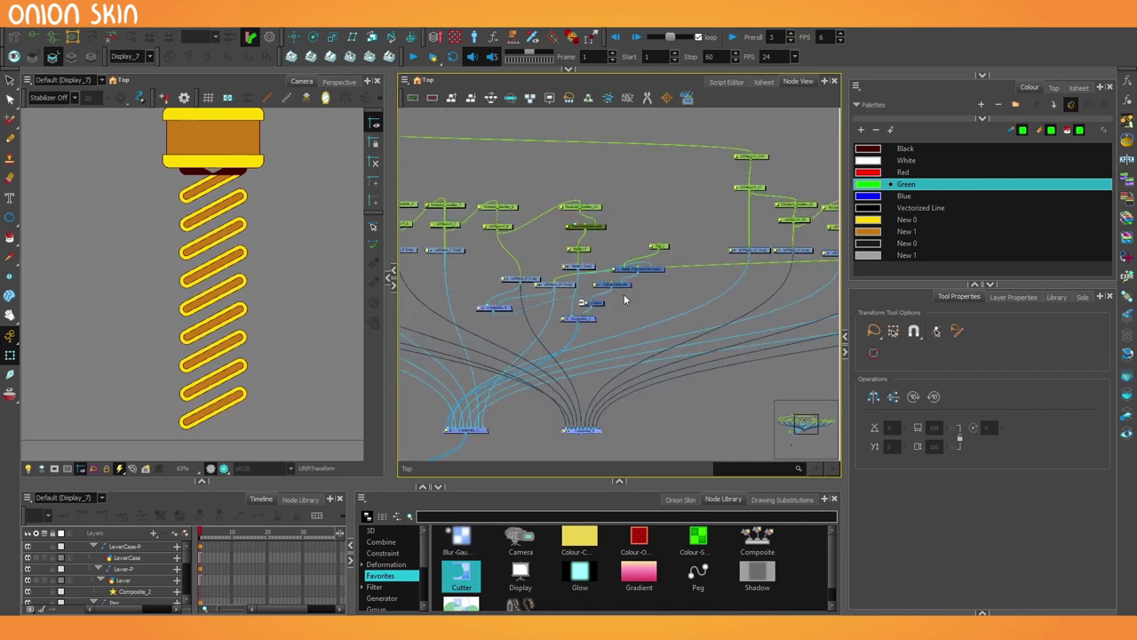
scroll(602, 306, "up", 5)
left_click(584, 271)
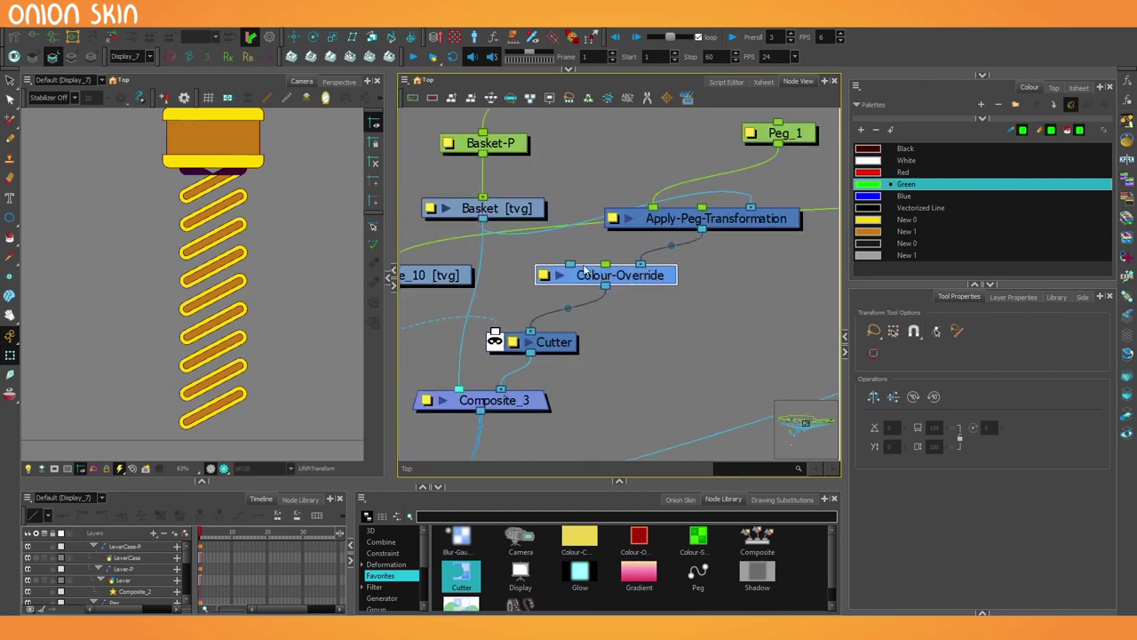
left_click(545, 276)
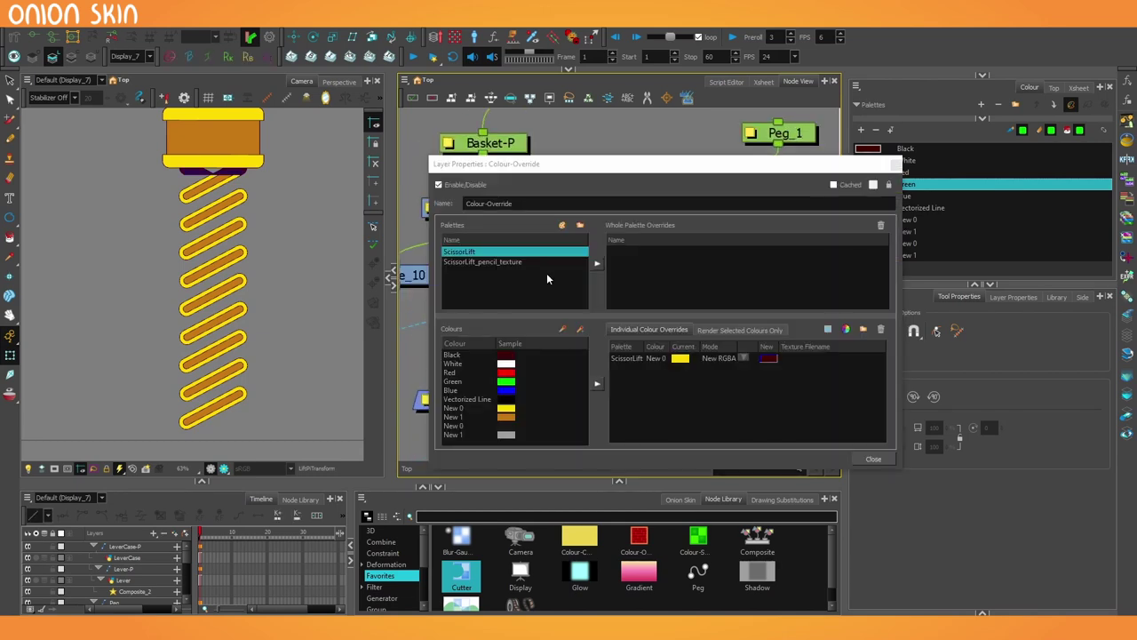
left_click(511, 416)
left_click(596, 384)
double_click(766, 368)
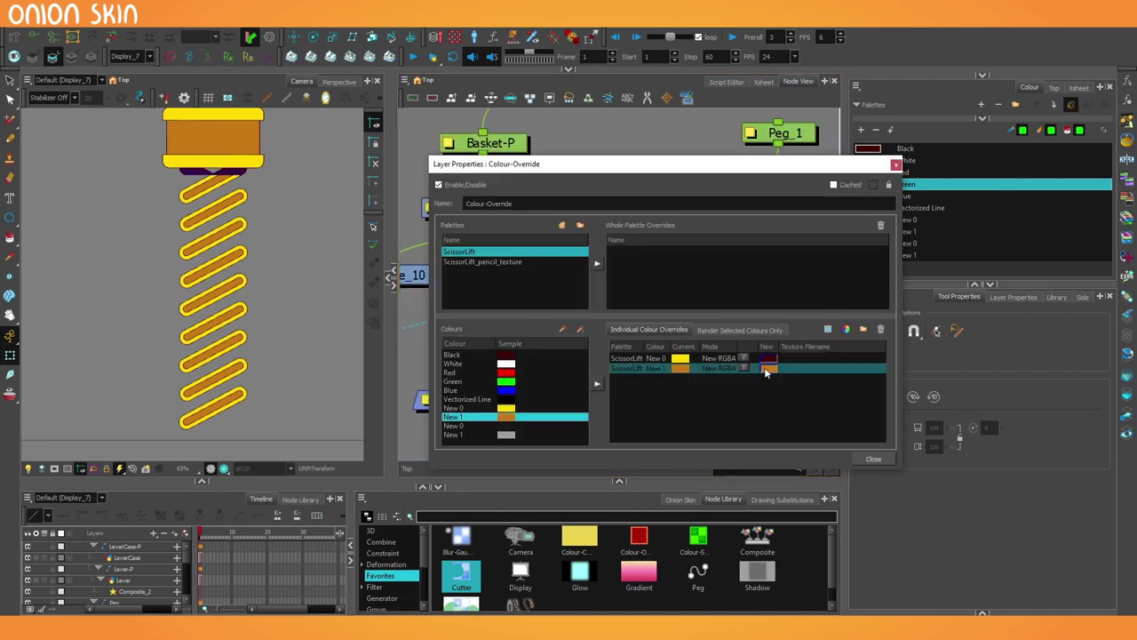
left_click(544, 268)
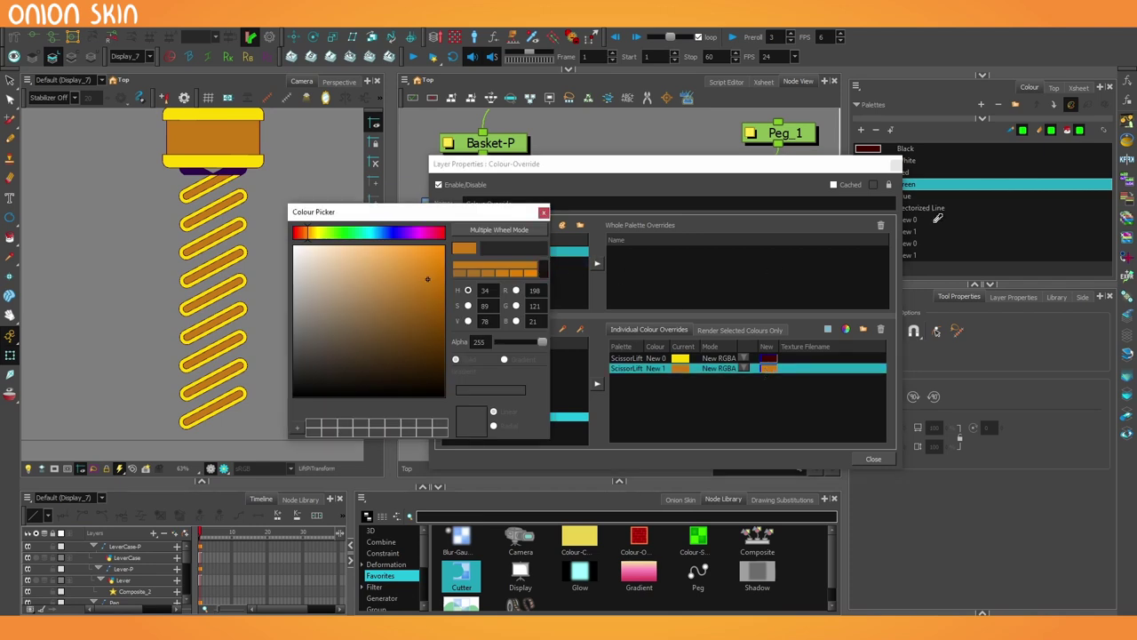
left_click(870, 148)
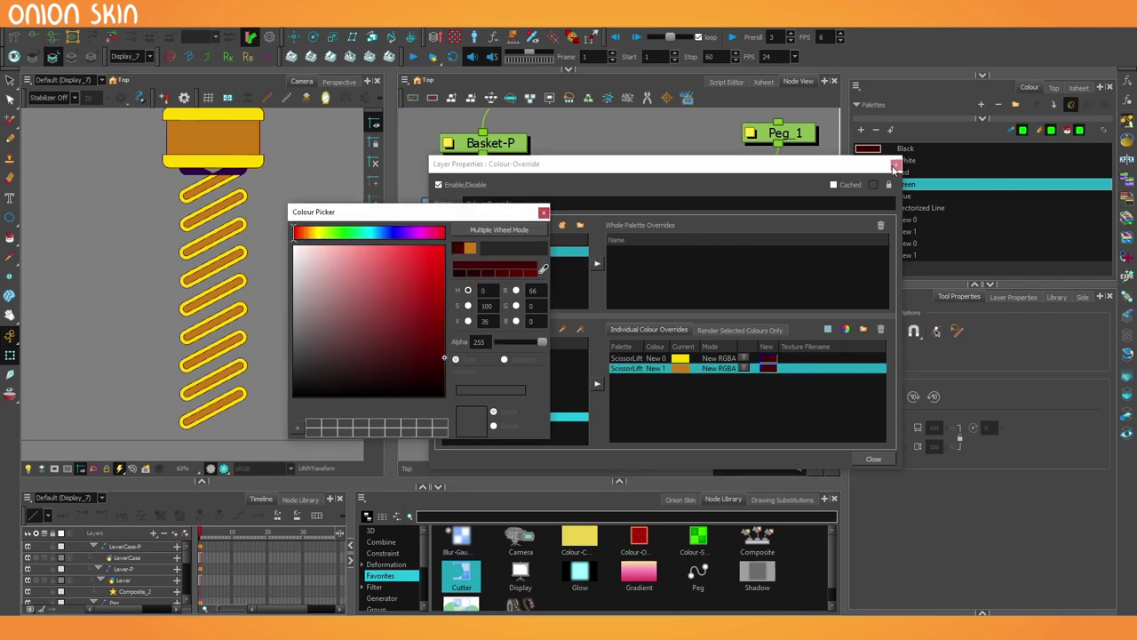
left_click(896, 165)
left_click(544, 213)
scroll(622, 271, "down", 3)
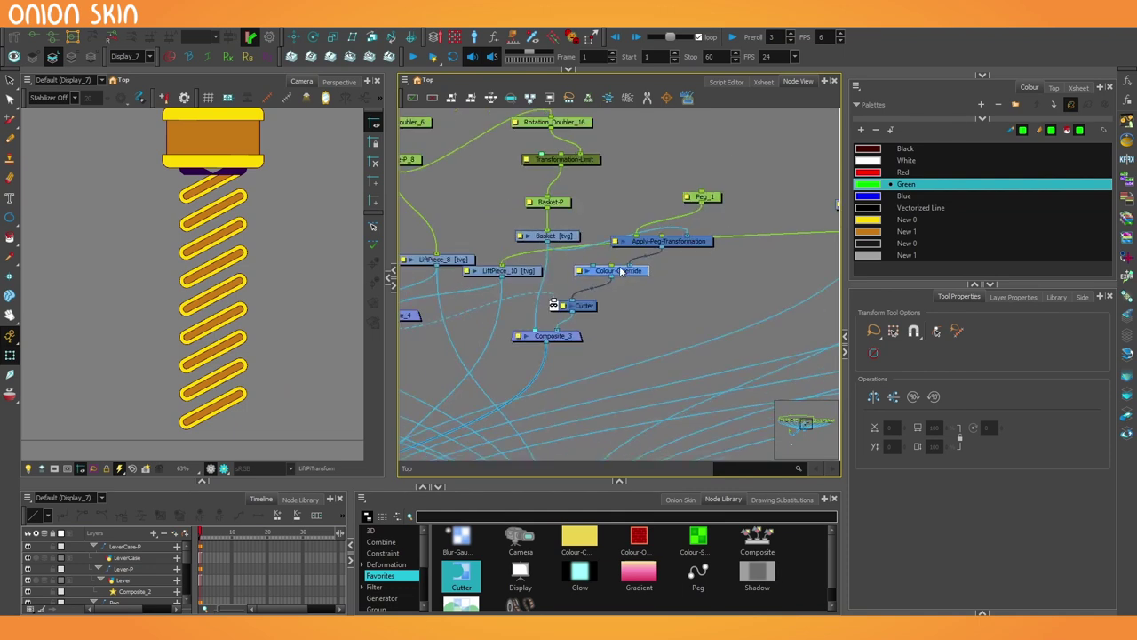
Step: Rearrange Composite_3, Cutter, Colour-Override and Apply-Peg-Transformation into a compact column clear of the Basket node
scroll(227, 183, "up", 3)
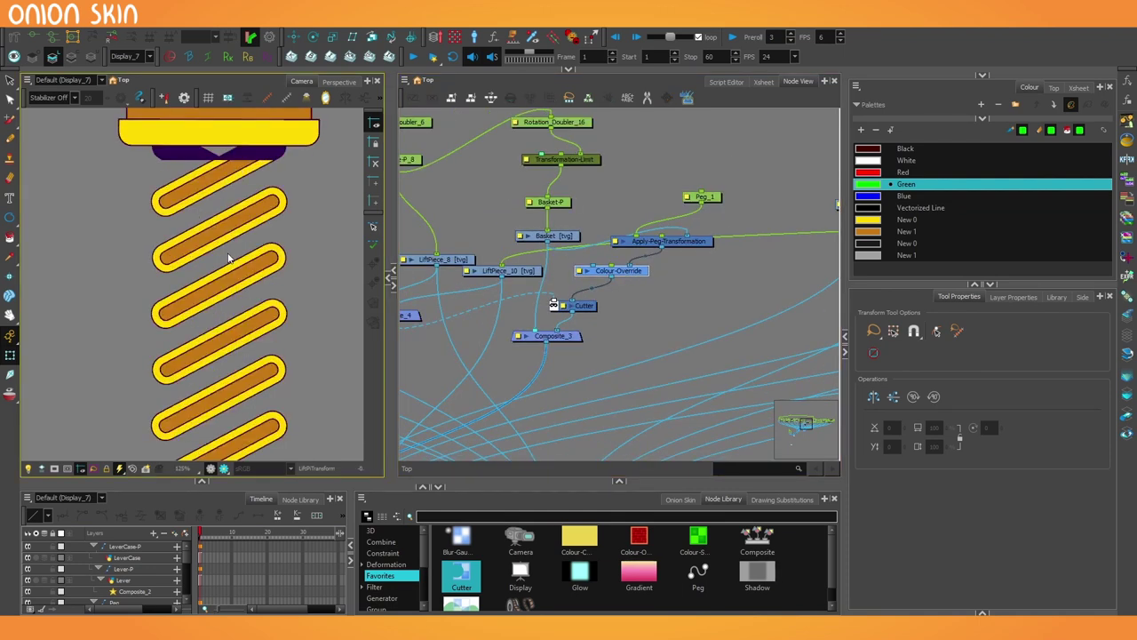
left_click_drag(576, 338, 674, 352)
left_click_drag(581, 311, 675, 315)
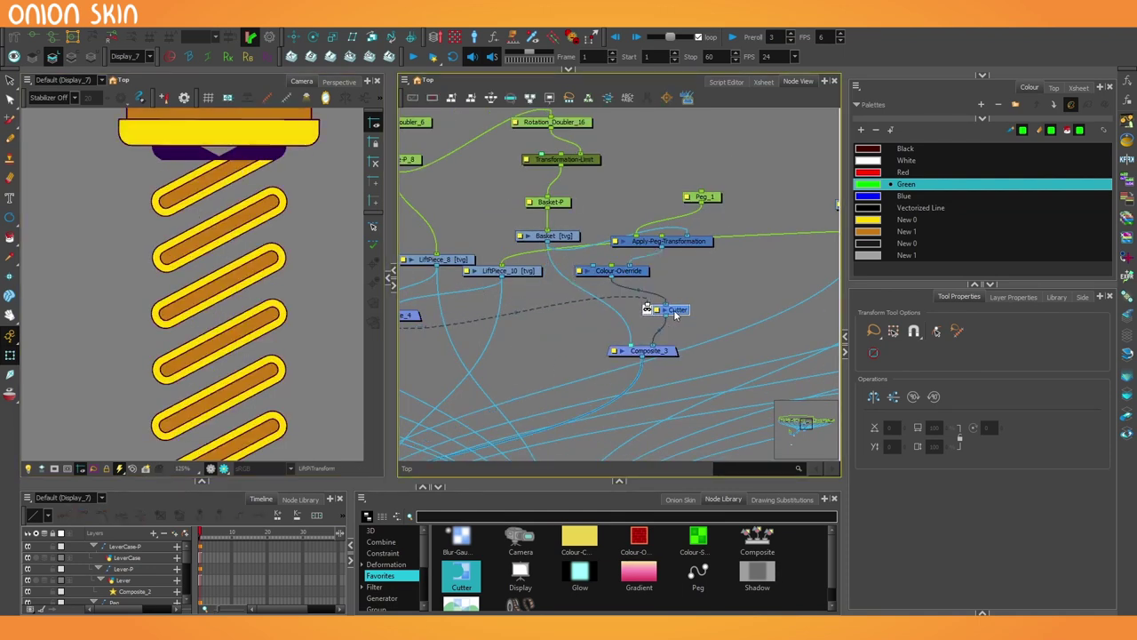
left_click_drag(637, 272, 683, 278)
left_click_drag(696, 238, 688, 247)
scroll(688, 236, "down", 2)
Step: Group the Apply-Peg-Transformation, Colour-Override and Cutter nodes and name the group ShadowEffect
left_click_drag(655, 181, 683, 297)
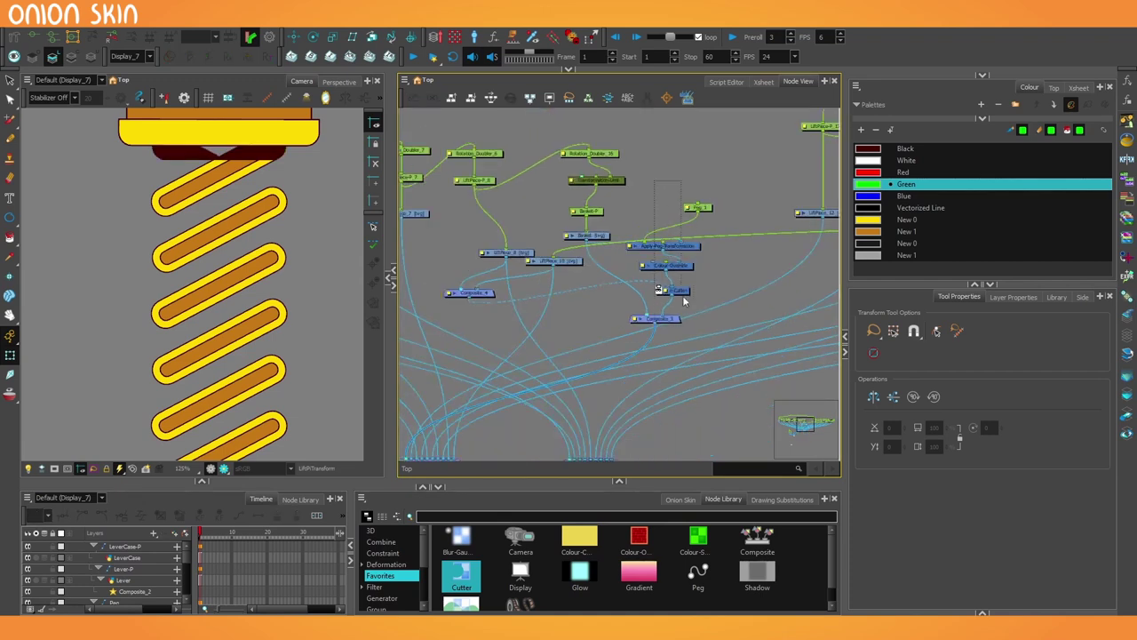
scroll(684, 302, "up", 2)
scroll(668, 241, "up", 2)
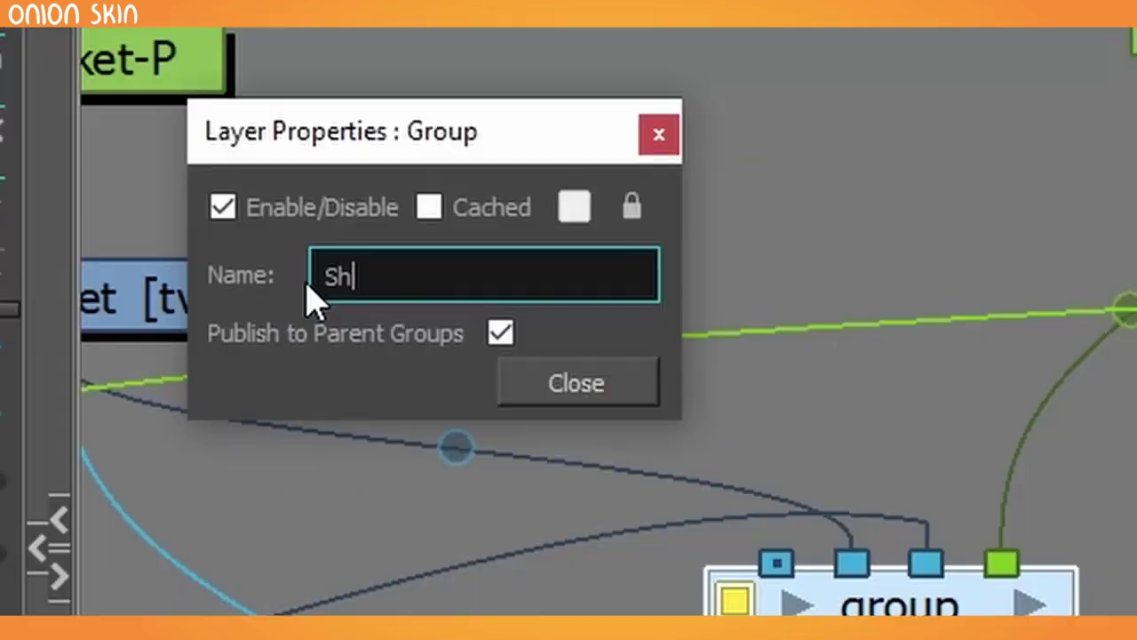
type("adow")
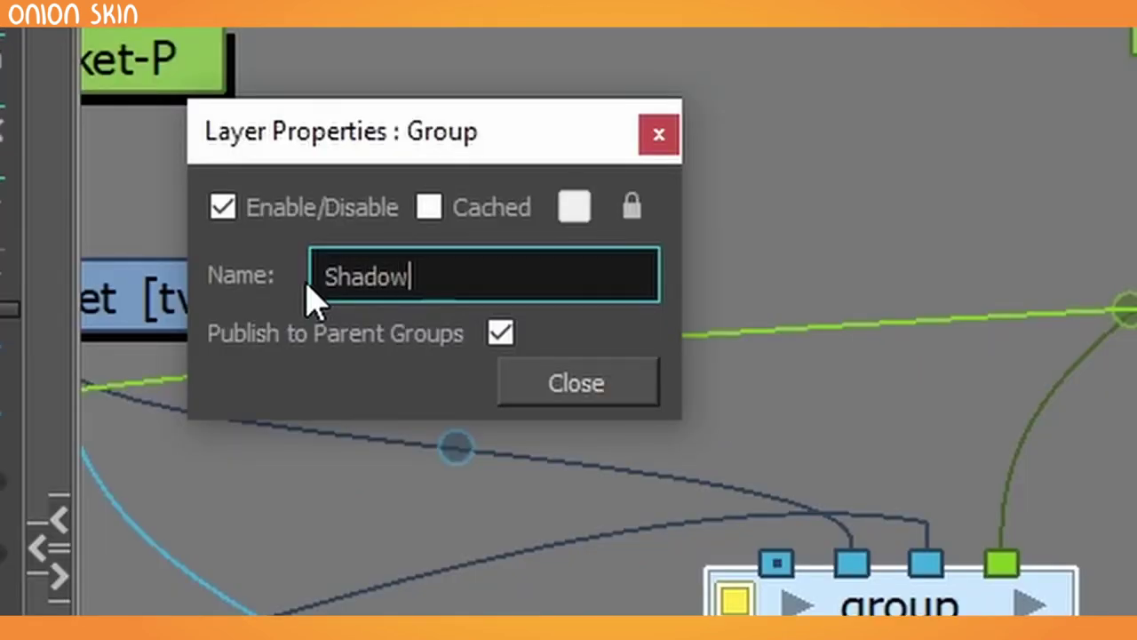
type("Eff")
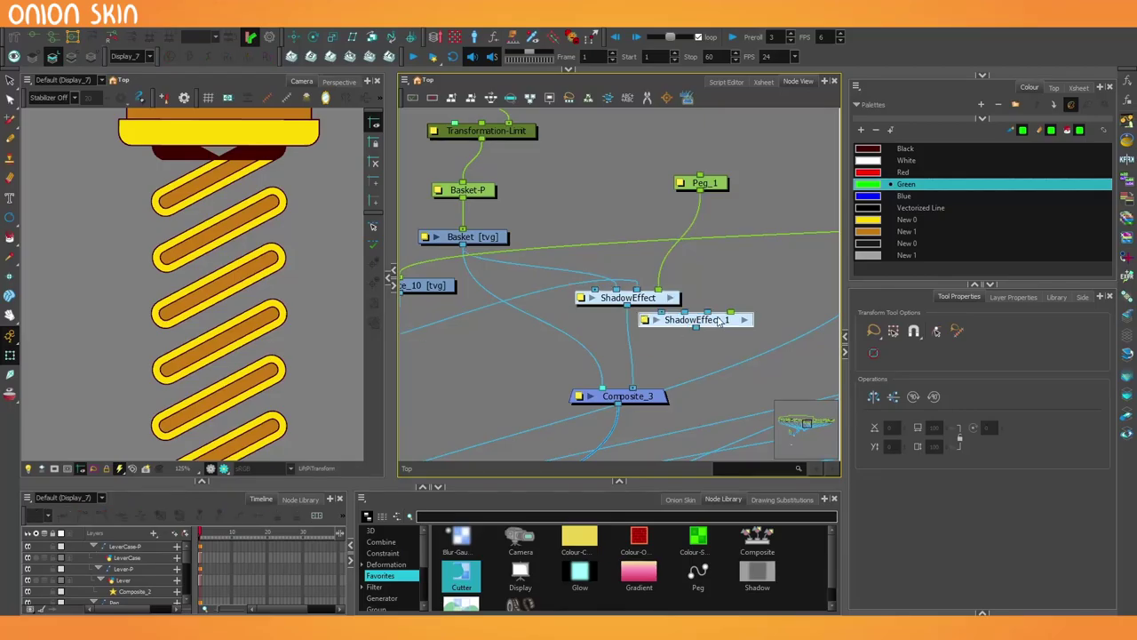
Step: Place a copy of the ShadowEffect group below and between Composite_1 and Composite_5
left_click_drag(720, 322, 689, 268)
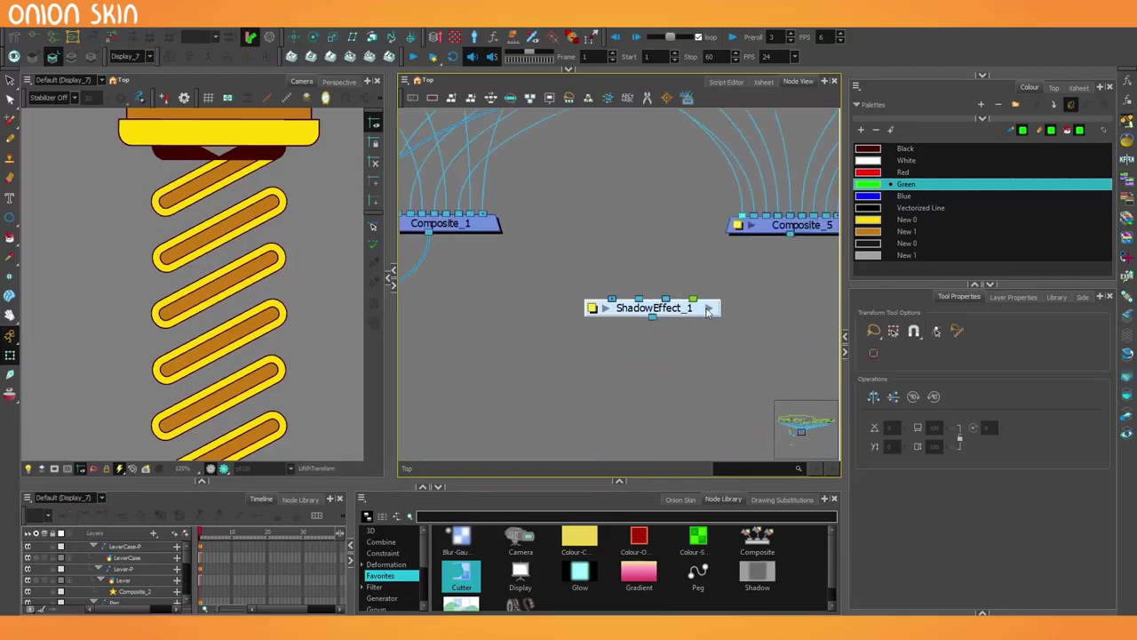
Step: Inside the ShadowEffect_1 group, remove the first port of Multi-Port-In together with all of its connections
left_click(707, 309)
scroll(588, 362, "up", 4)
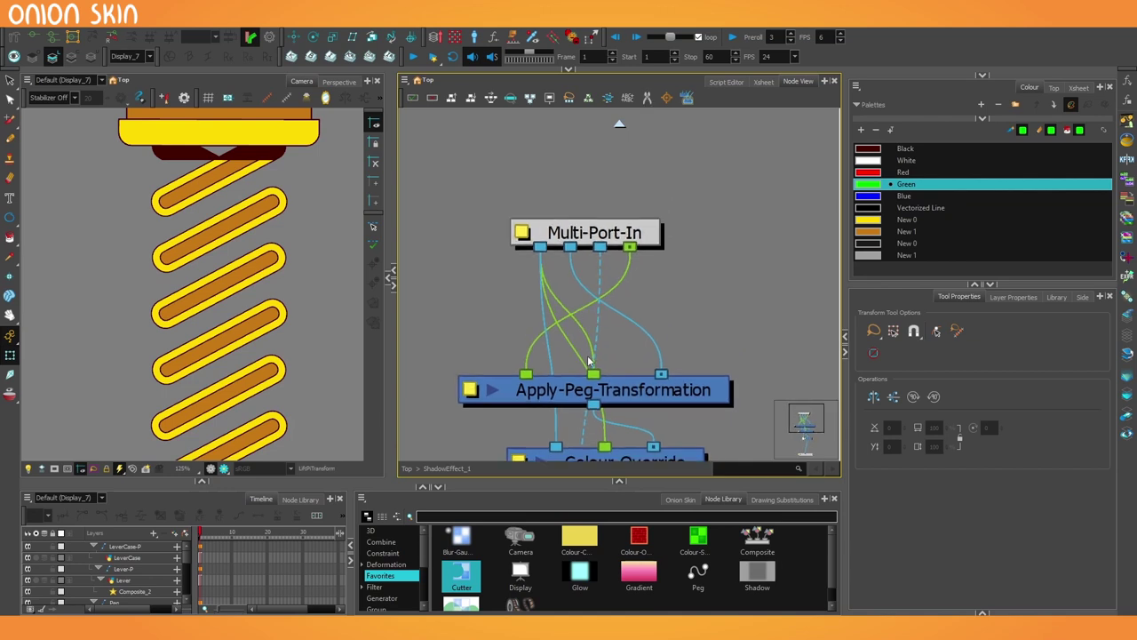
scroll(588, 362, "down", 1)
left_click_drag(621, 249, 621, 170)
scroll(585, 327, "down", 3)
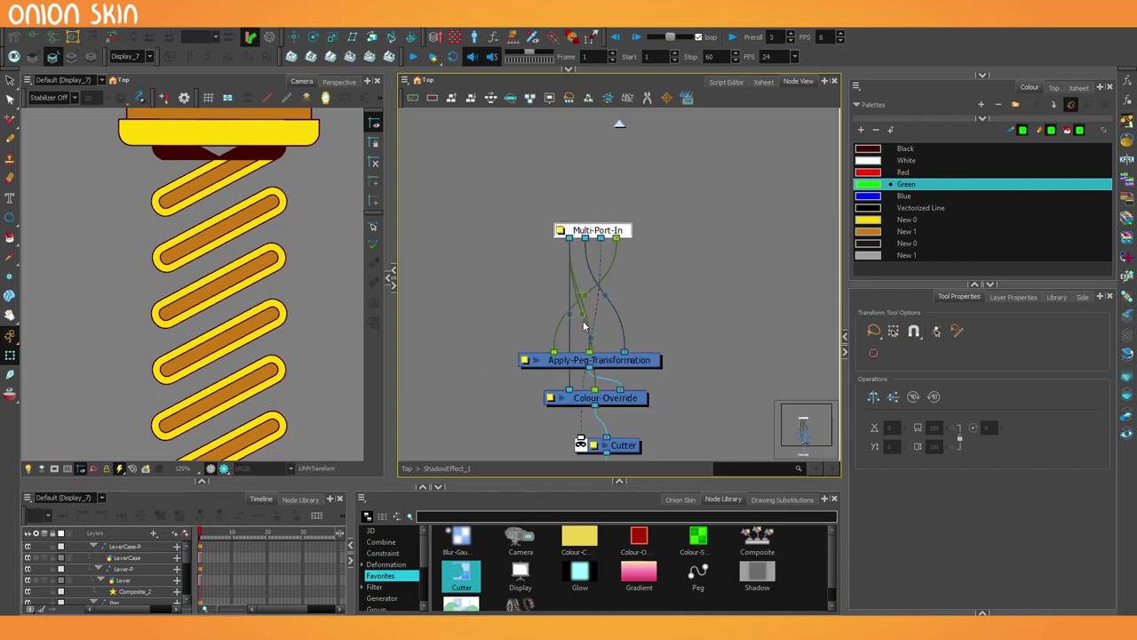
scroll(583, 245, "up", 3)
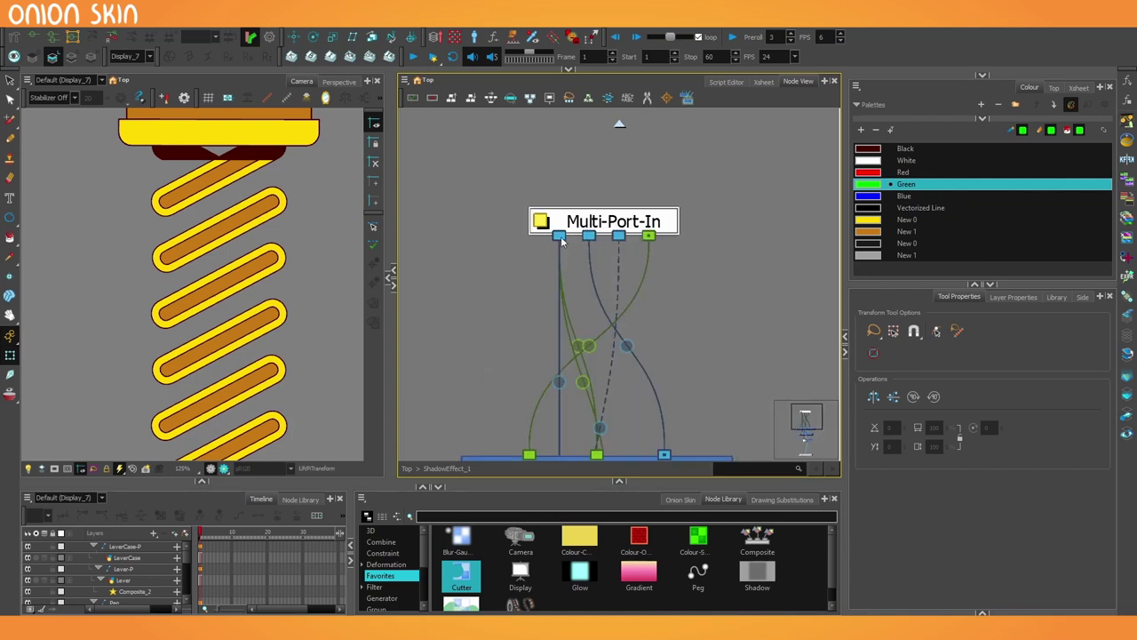
left_click_drag(558, 247, 556, 284)
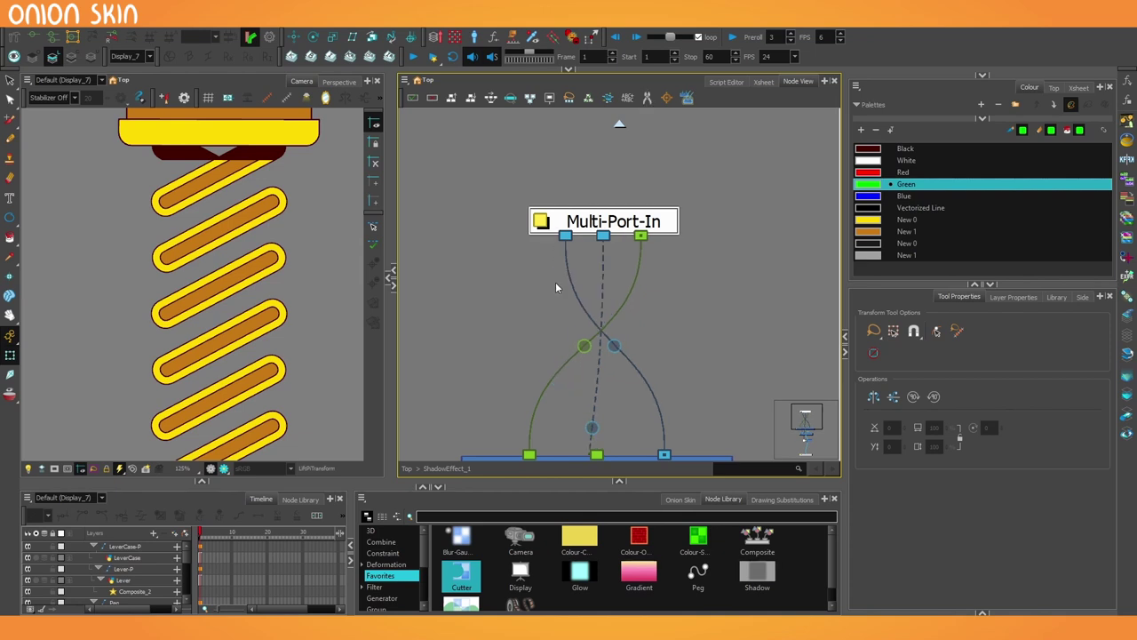
Step: Shift the Apply-Peg-Transformation node aside to untangle its cables, and return to the top-level network
scroll(548, 286, "down", 2)
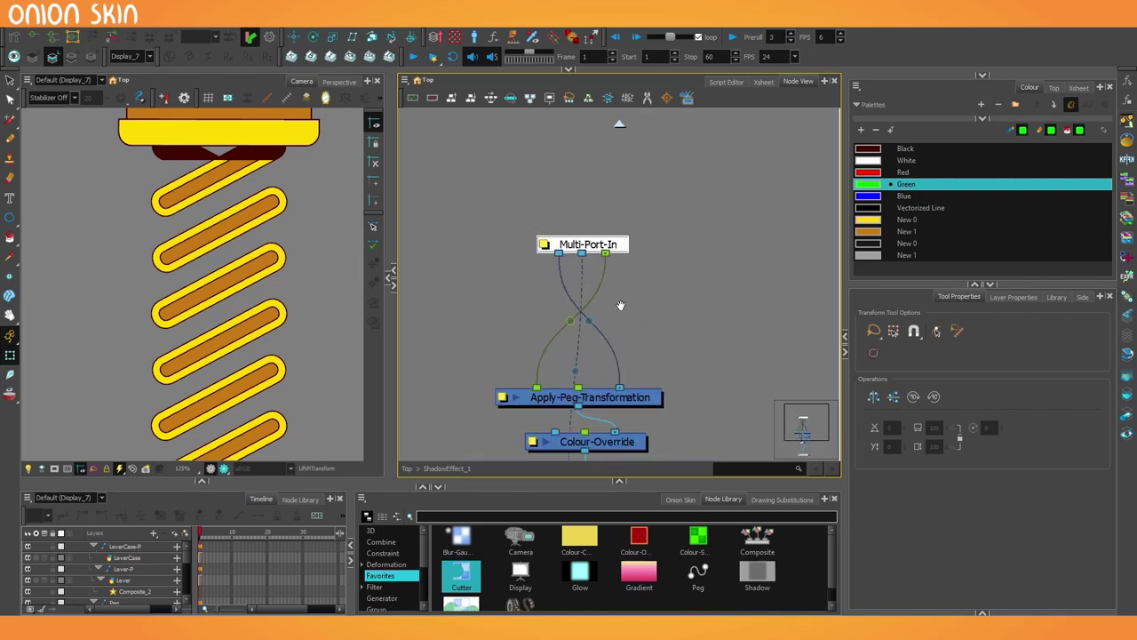
left_click_drag(622, 304, 611, 249)
left_click_drag(607, 346, 698, 325)
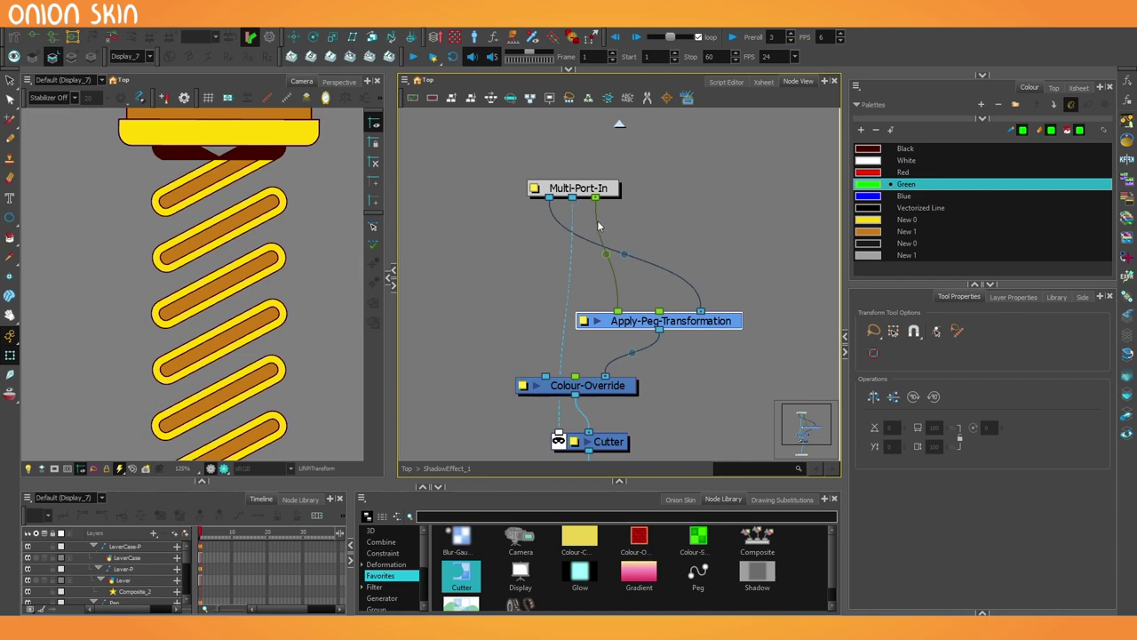
left_click(620, 124)
Step: Connect the output of ShadowEffect_1 to the main Composite that feeds Display_7
left_click_drag(621, 304, 519, 278)
left_click_drag(686, 276, 616, 322)
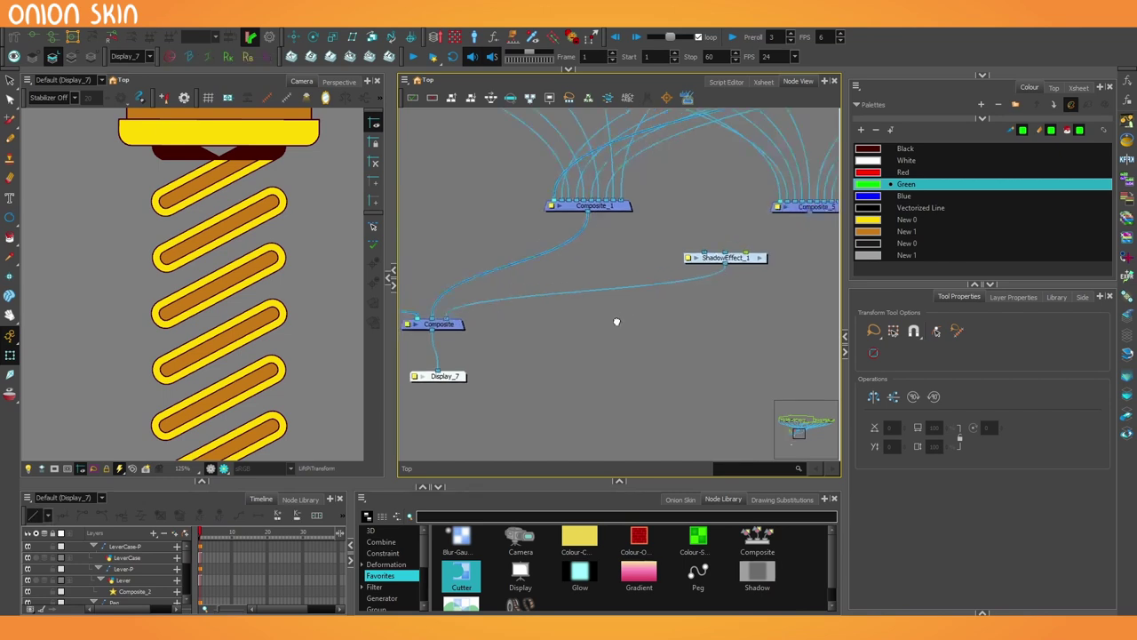
scroll(732, 255, "up", 3)
left_click_drag(691, 275, 641, 302)
Step: Add a peg above ShadowEffect_1, connect it to the group's green port, and activate the Translate tool
left_click(643, 255)
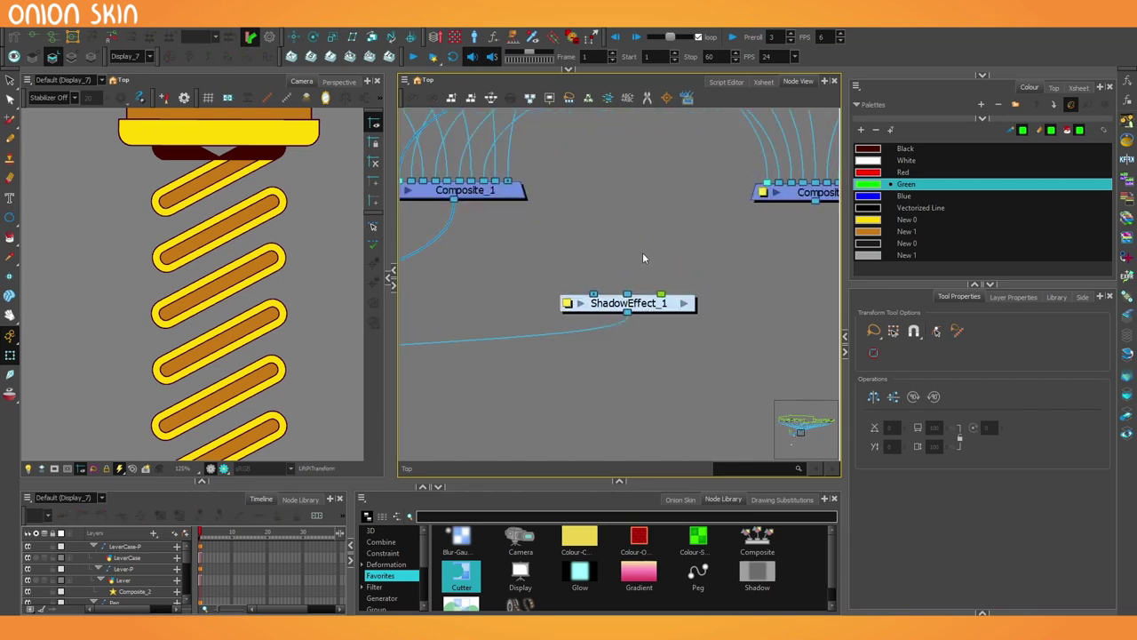
key("ctrl+p")
left_click_drag(673, 250, 661, 293)
left_click_drag(705, 242, 659, 227)
scroll(643, 350, "down", 2)
scroll(646, 350, "up", 1)
key("alt+2")
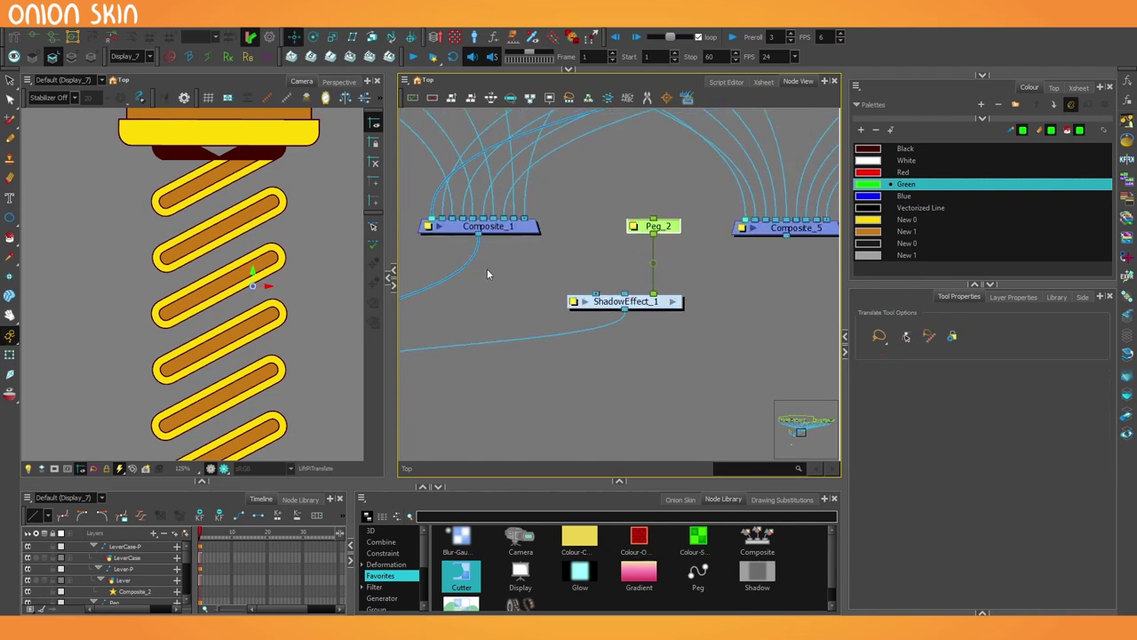
Step: Feed Composite_1 and Composite_5 into ShadowEffect_1's first and second image ports, and also link Composite_5 to the main Composite
left_click_drag(480, 235, 588, 291)
left_click_drag(787, 238, 624, 294)
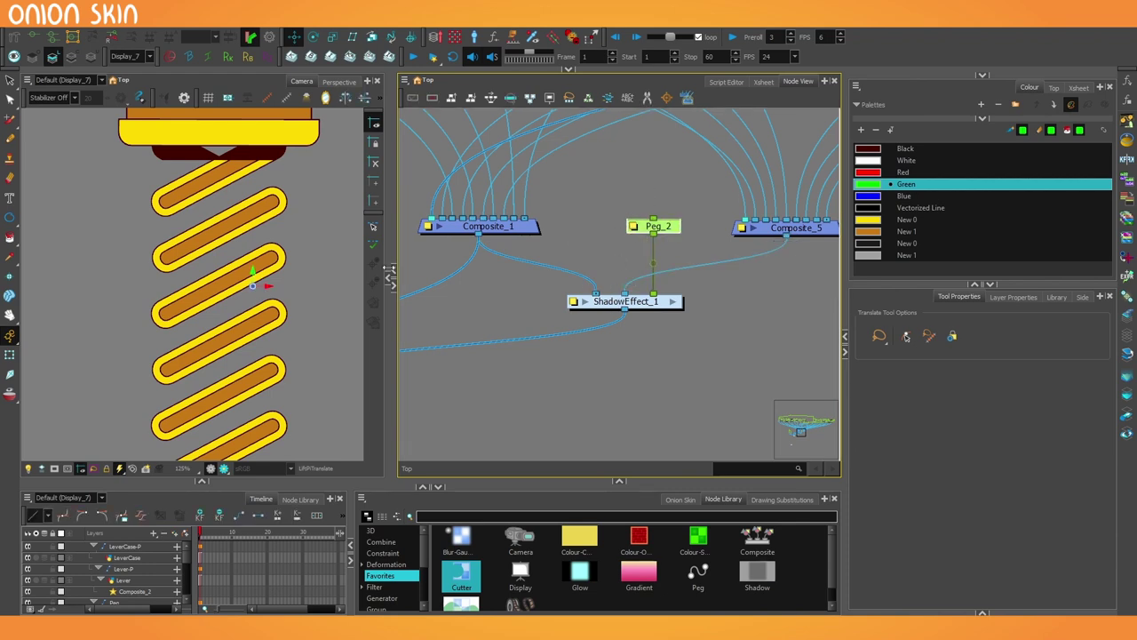
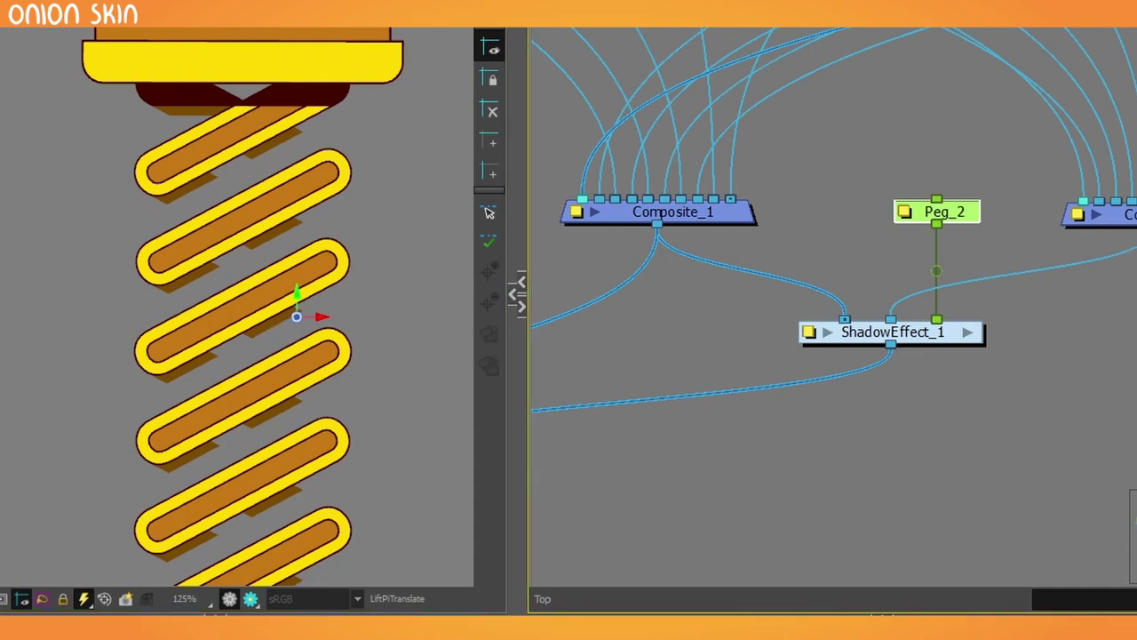
left_click(1127, 251)
scroll(1067, 382, "down", 3)
left_click_drag(1126, 431, 804, 260)
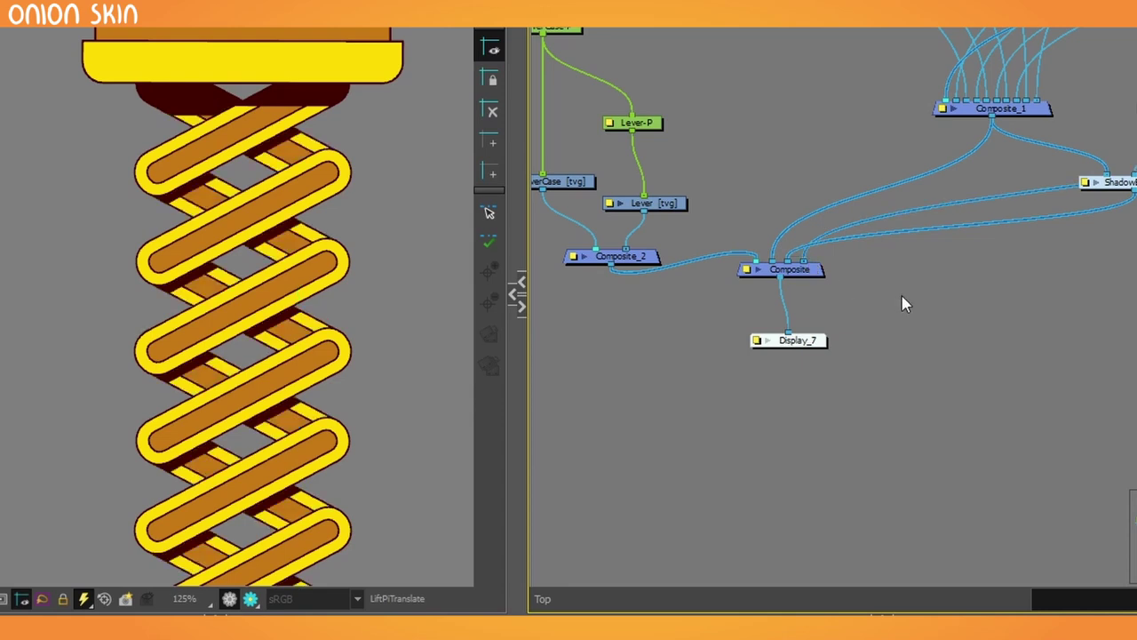
Step: Rotate the Lever drawing to retract and extend the lift, and examine the shadow between the crossing pieces
scroll(162, 392, "down", 3)
scroll(202, 310, "down", 3)
scroll(198, 389, "up", 5)
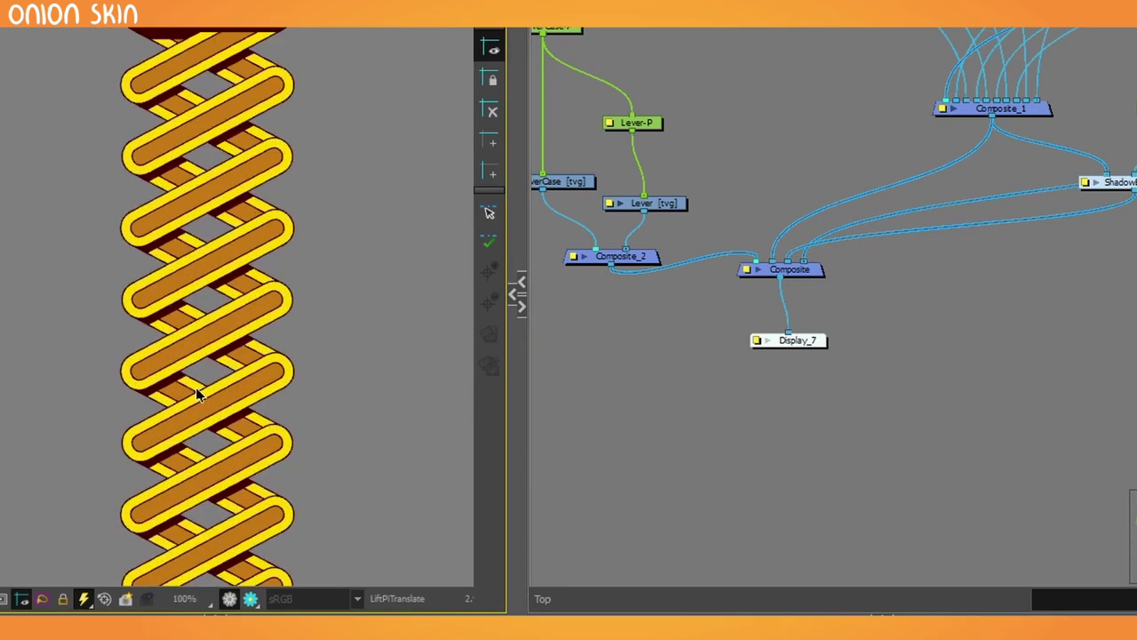
scroll(197, 389, "down", 4)
scroll(197, 389, "up", 2)
left_click_drag(858, 275, 955, 483)
left_click(673, 236)
left_click_drag(753, 301, 828, 183)
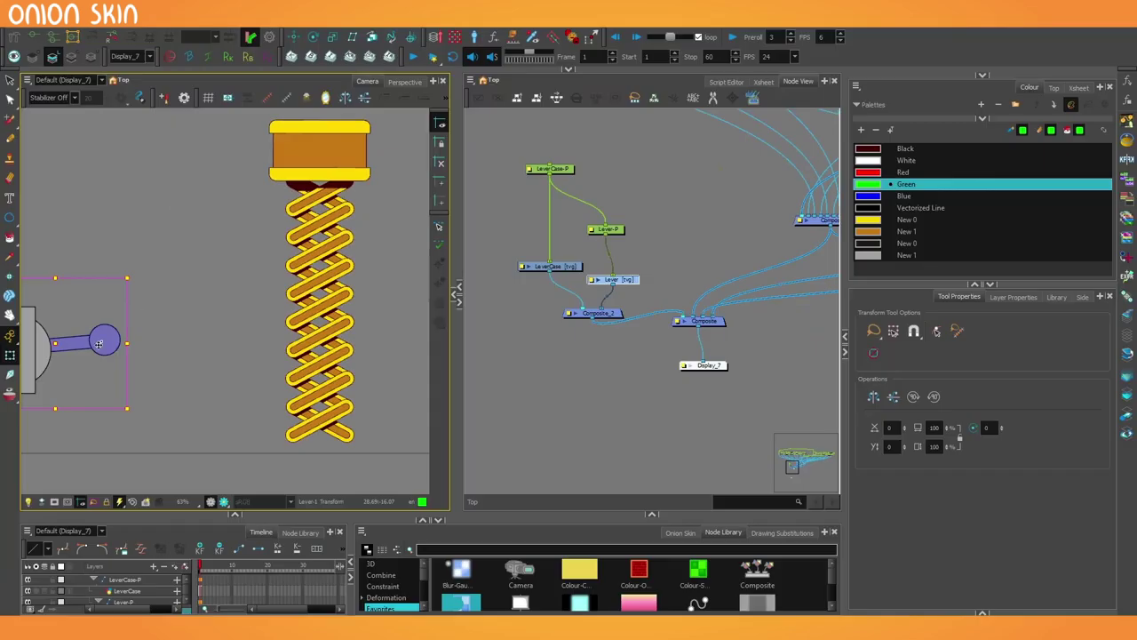
left_click_drag(138, 280, 133, 245)
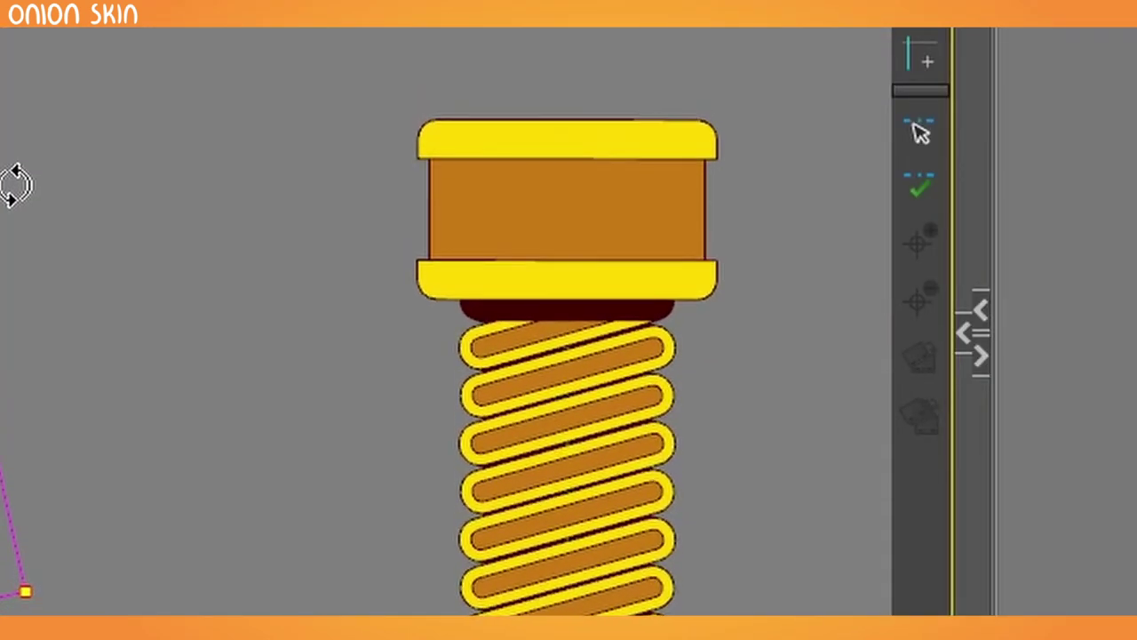
left_click_drag(16, 185, 254, 370)
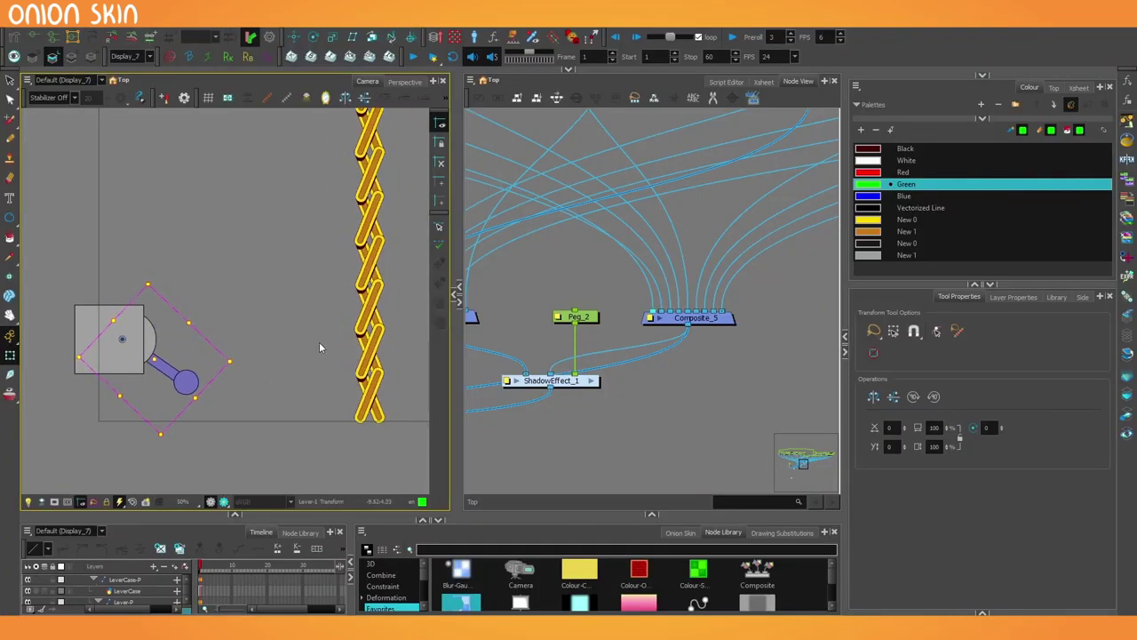
scroll(389, 278, "up", 4)
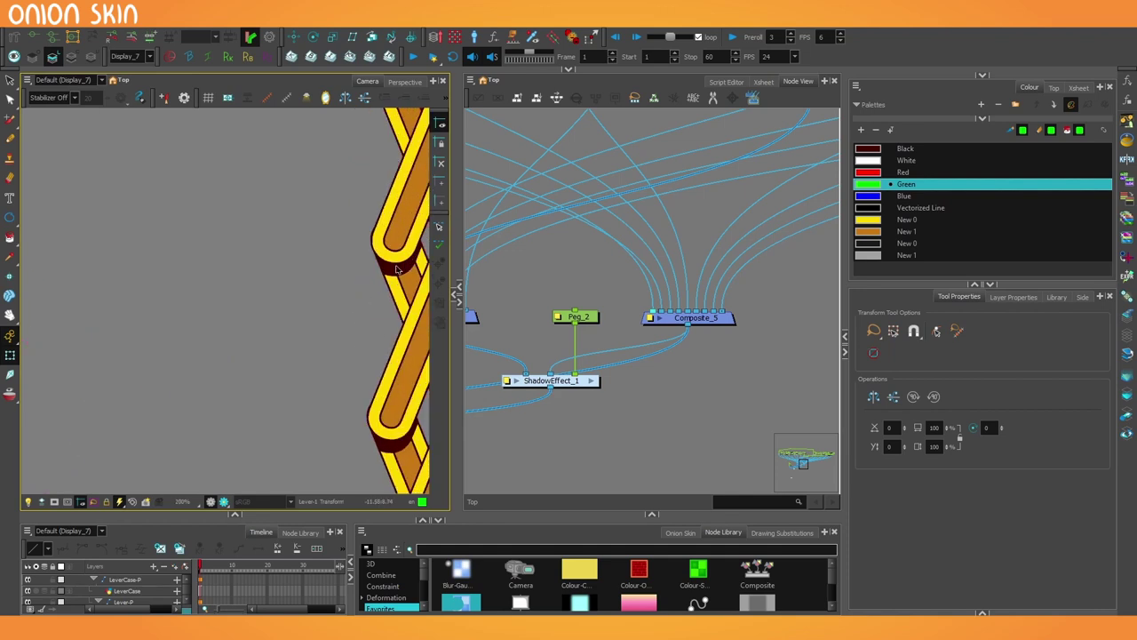
scroll(396, 269, "down", 4)
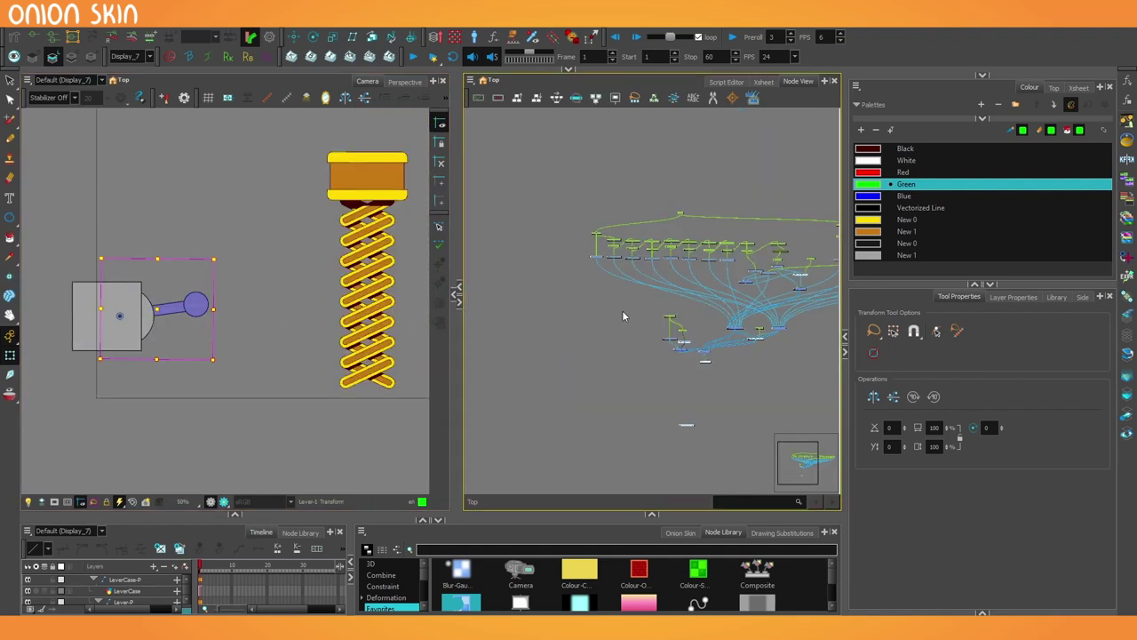
scroll(402, 316, "up", 4)
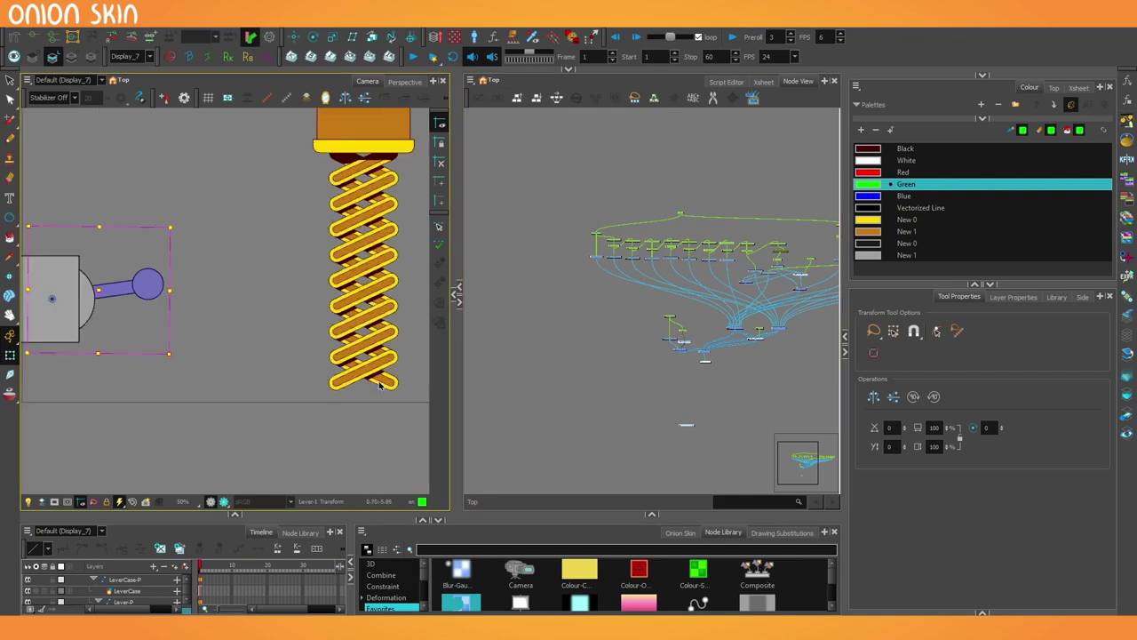
scroll(292, 356, "up", 2)
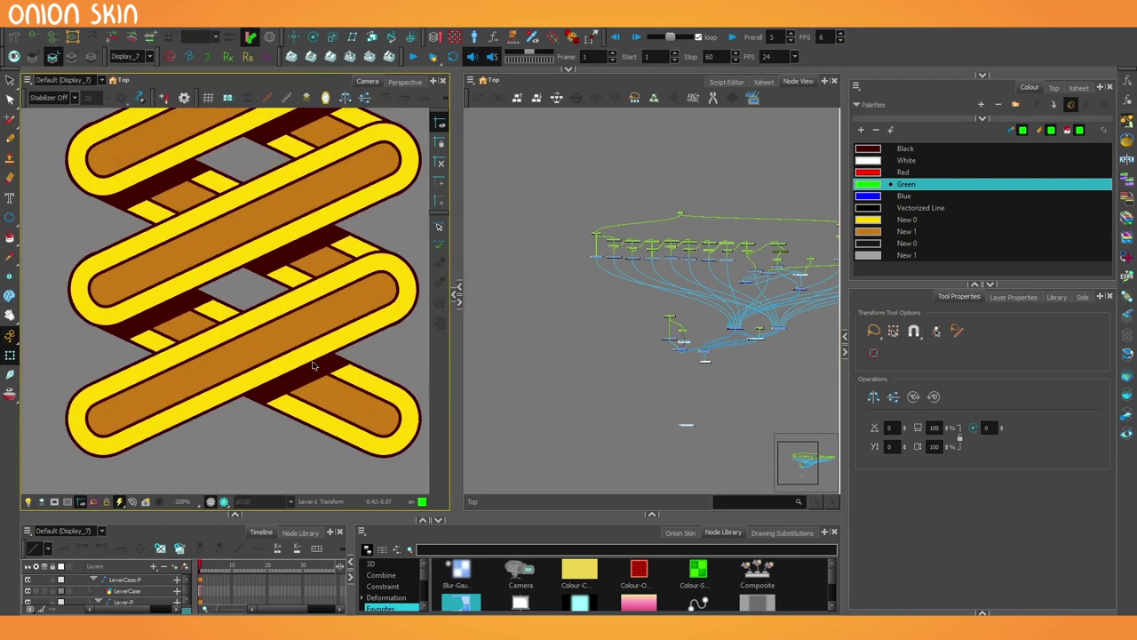
scroll(620, 291, "up", 4)
scroll(620, 291, "up", 3)
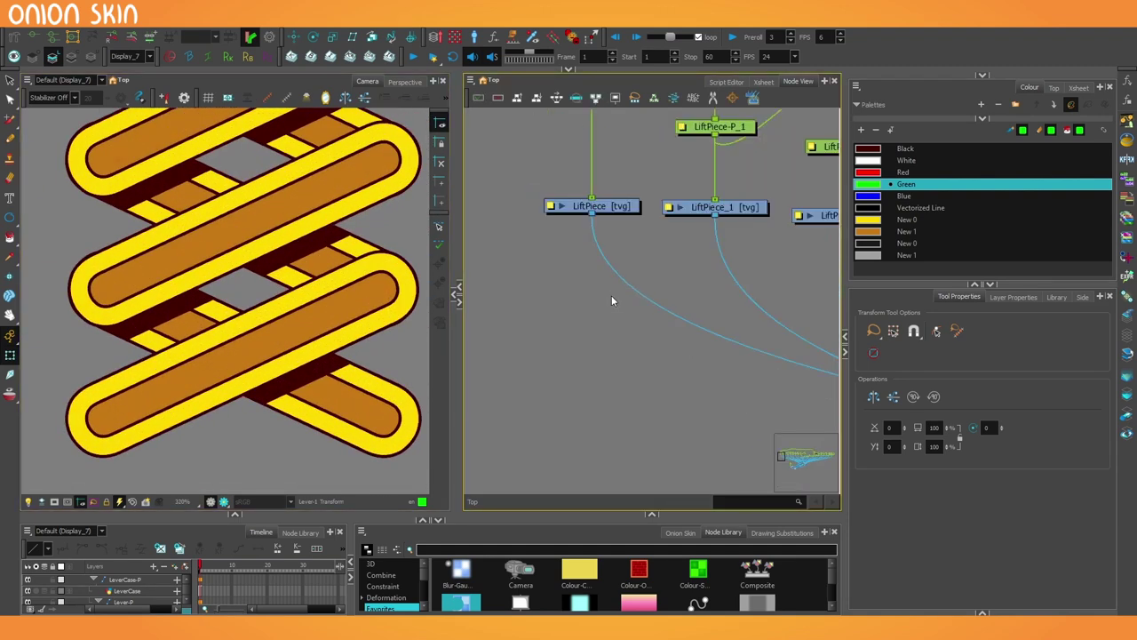
left_click(601, 308)
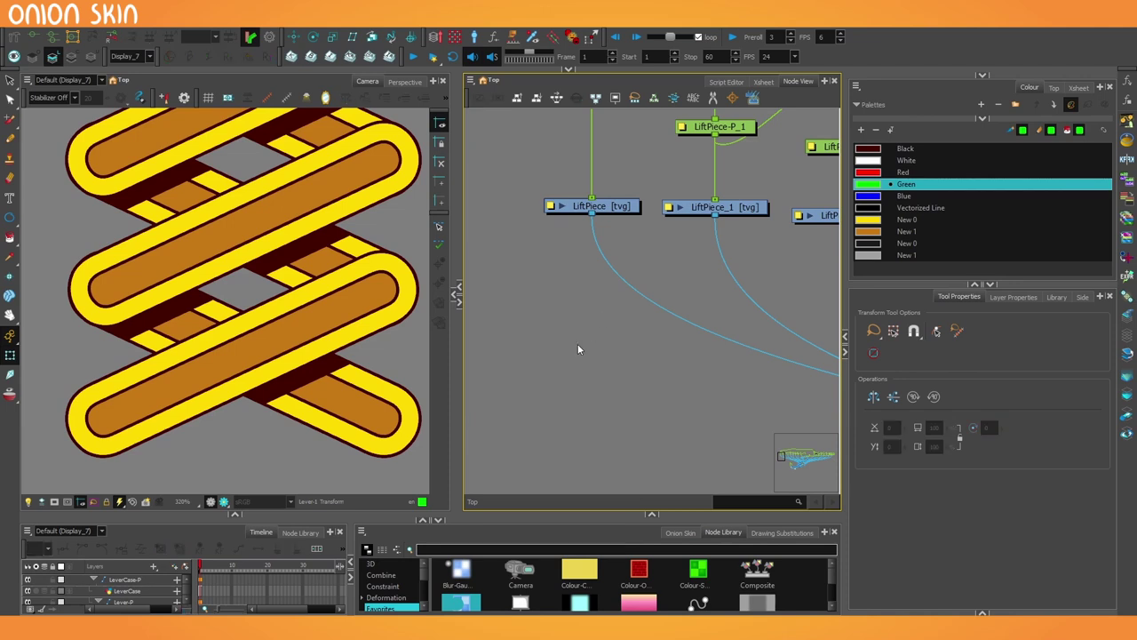
key("ctrl+v")
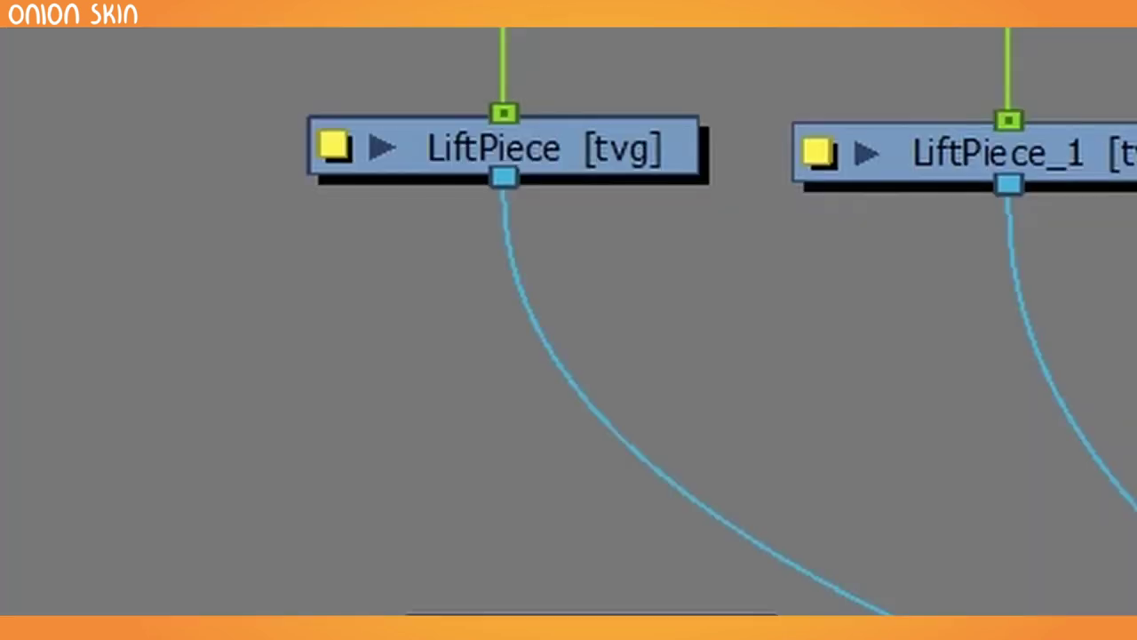
left_click_drag(639, 333, 622, 264)
left_click_drag(632, 391, 622, 412)
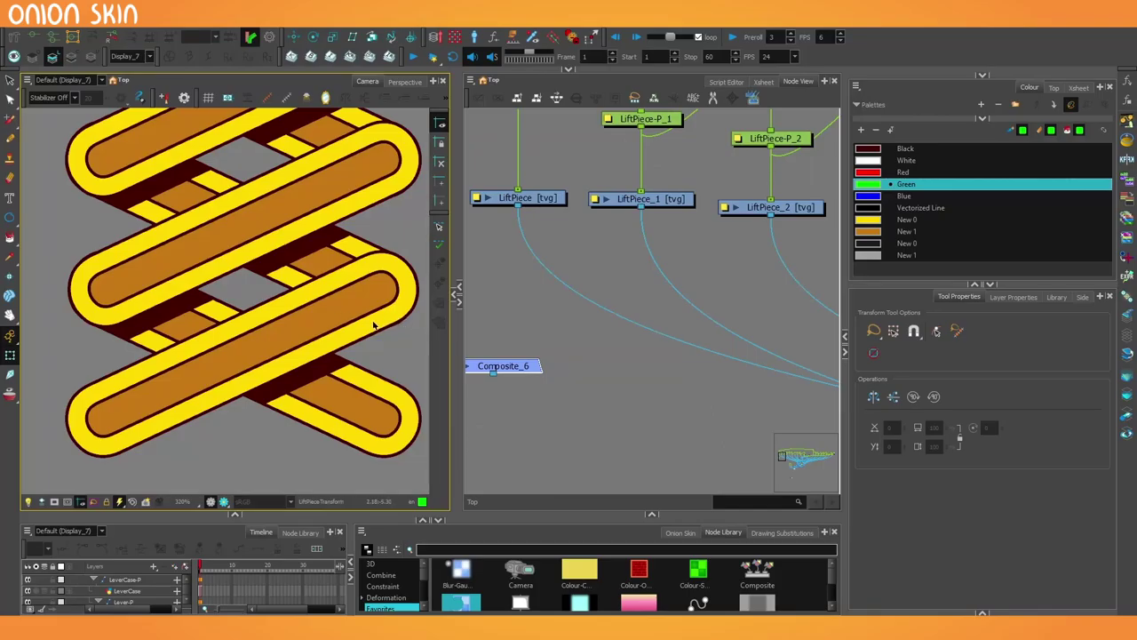
left_click(468, 395)
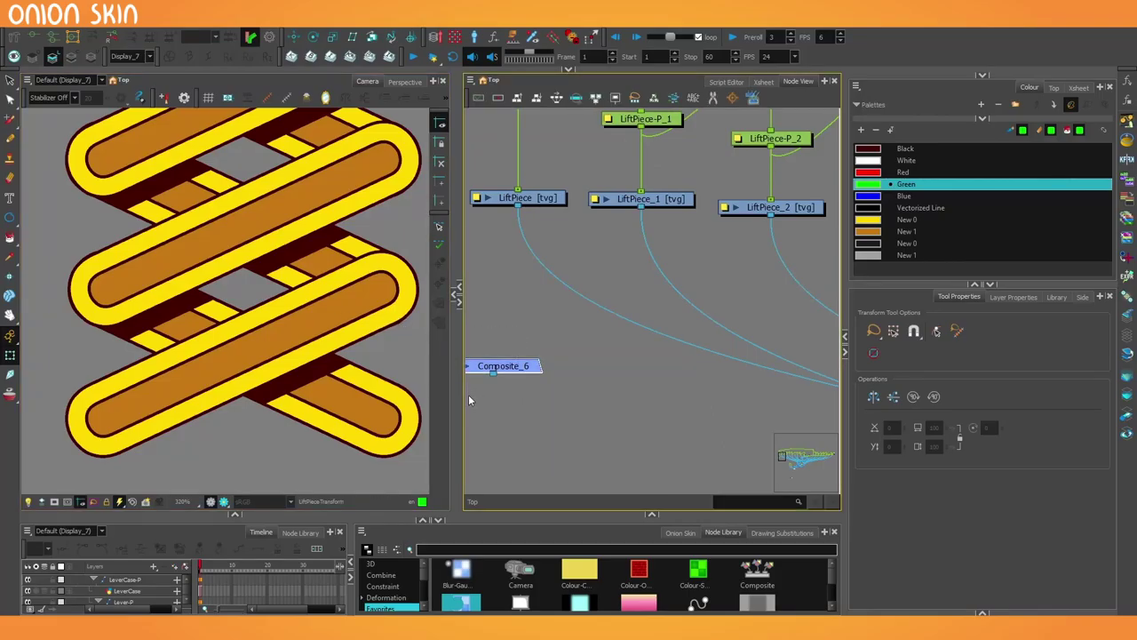
Step: Locate the node of the lowest front lift piece, LiftPiece_12, and insert a Composite node on its output cable
left_click(249, 348)
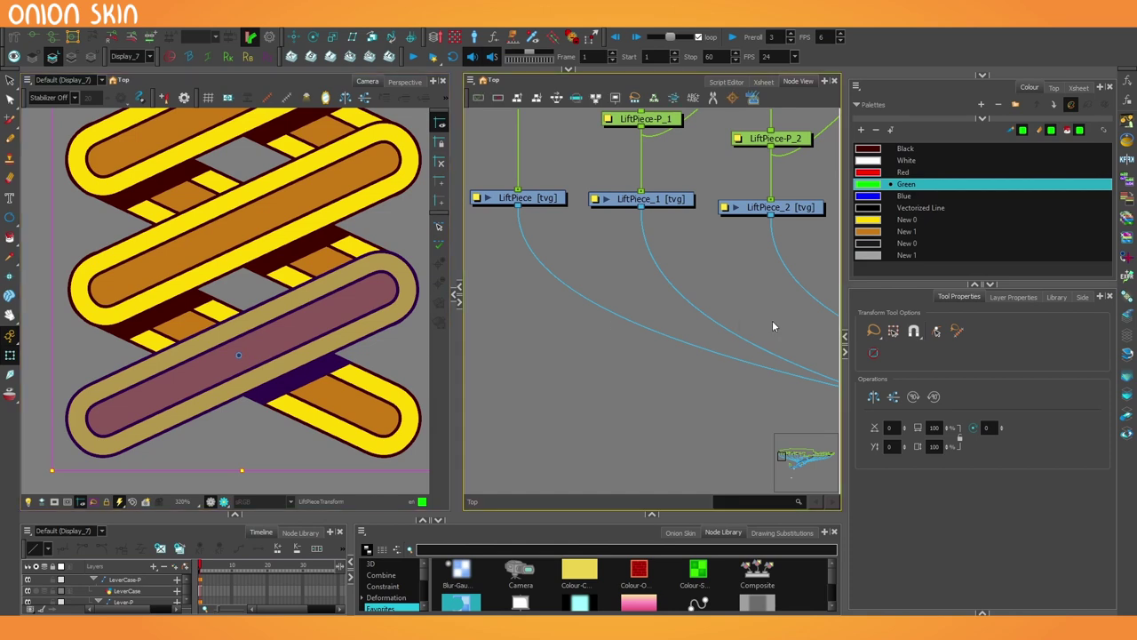
key("o")
scroll(658, 345, "down", 3)
scroll(650, 352, "up", 4)
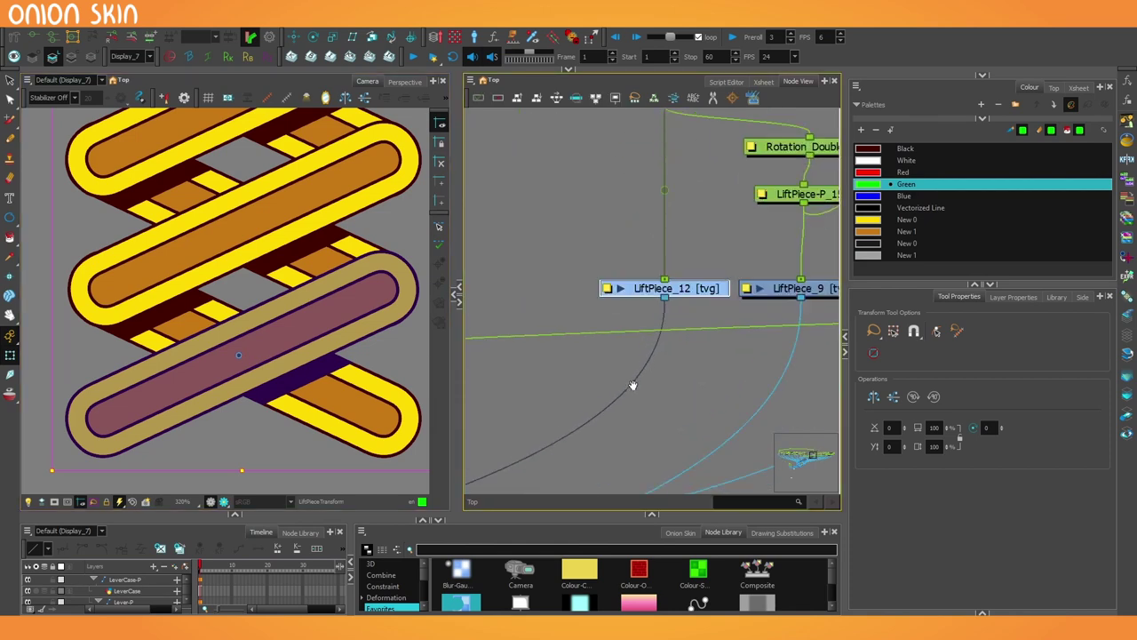
left_click(631, 387)
left_click_drag(631, 405, 636, 359)
key("ctrl+v")
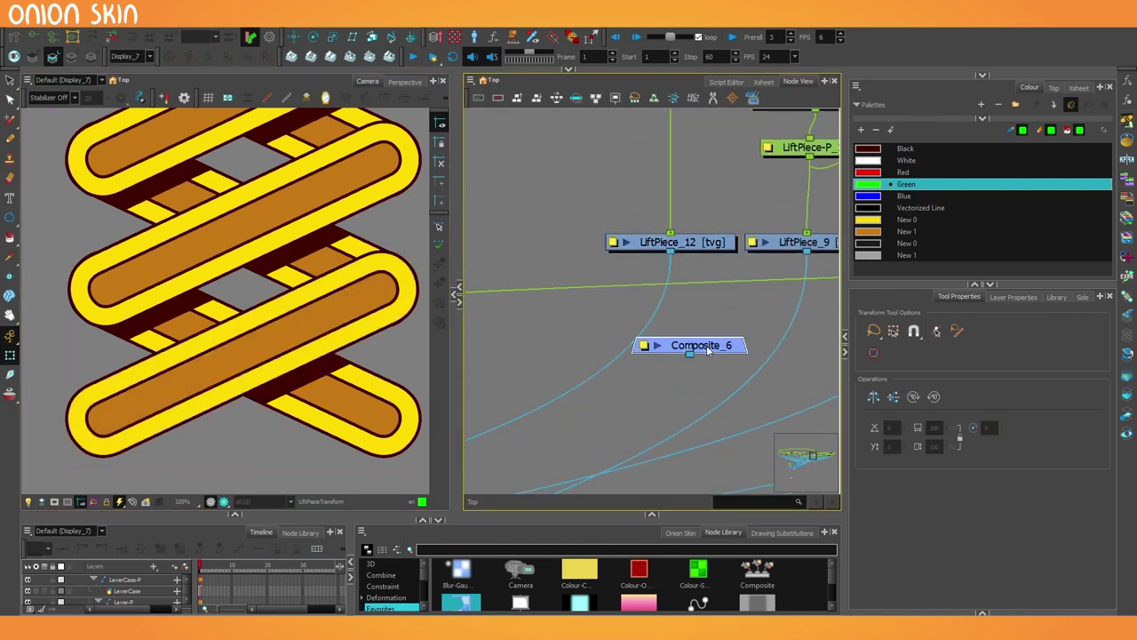
mouse_move(707, 349)
left_mouse_down()
mouse_move(672, 337)
mouse_move(722, 334)
mouse_move(691, 335)
left_mouse_up()
Step: Group the Composite node below LiftPiece_12 and name the group InnerShadow
key("ctrl+g")
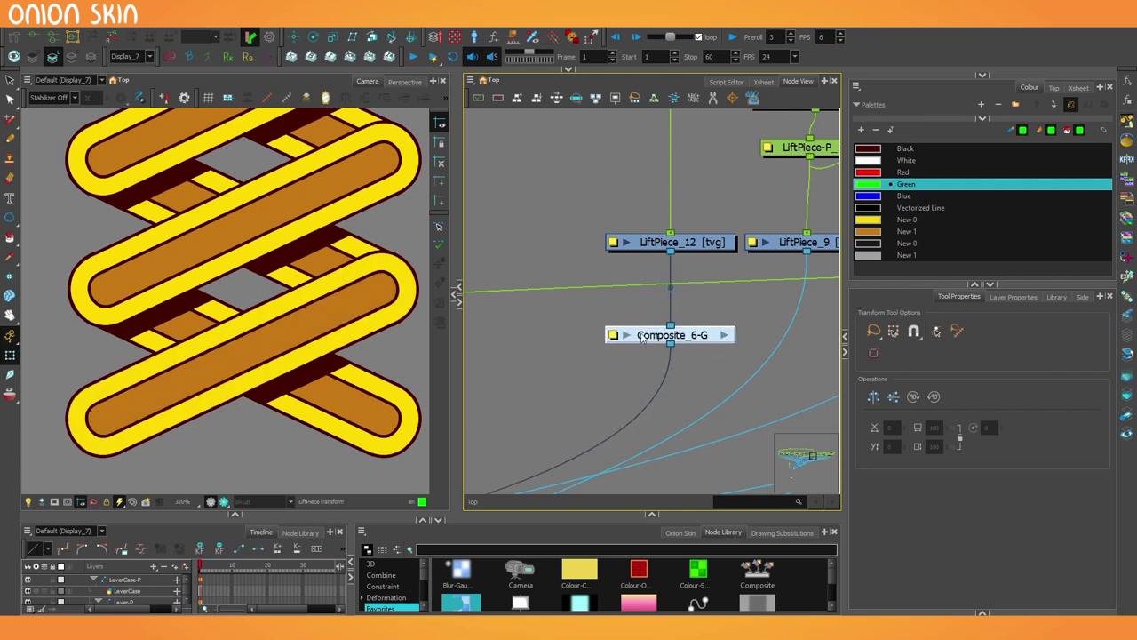
left_click(612, 334)
type("1")
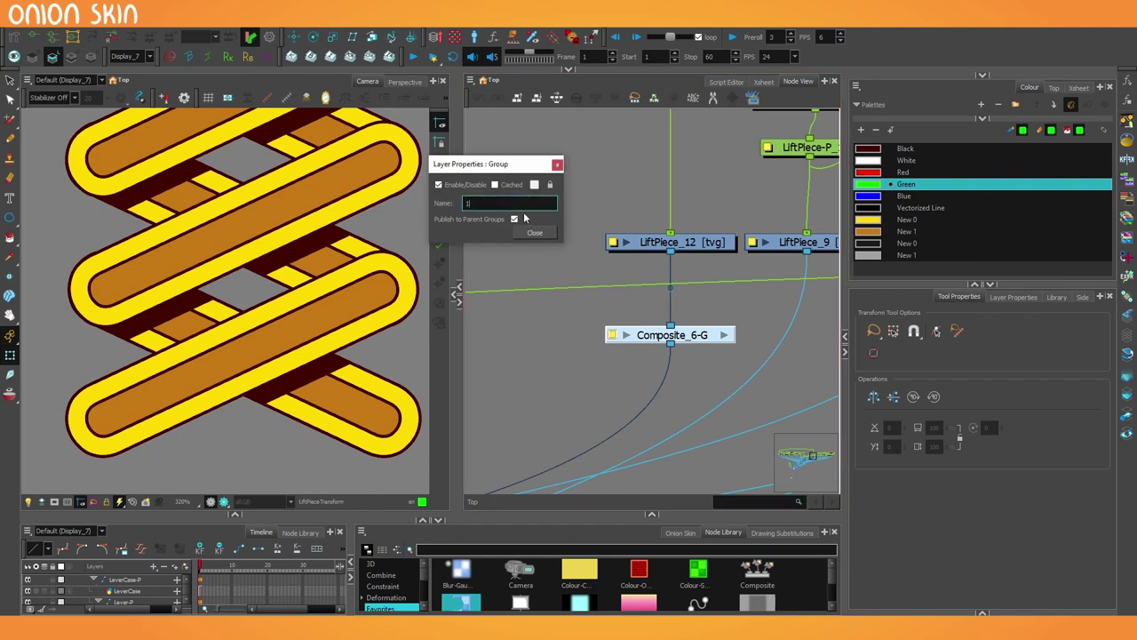
type("nnerShadow")
left_click(534, 232)
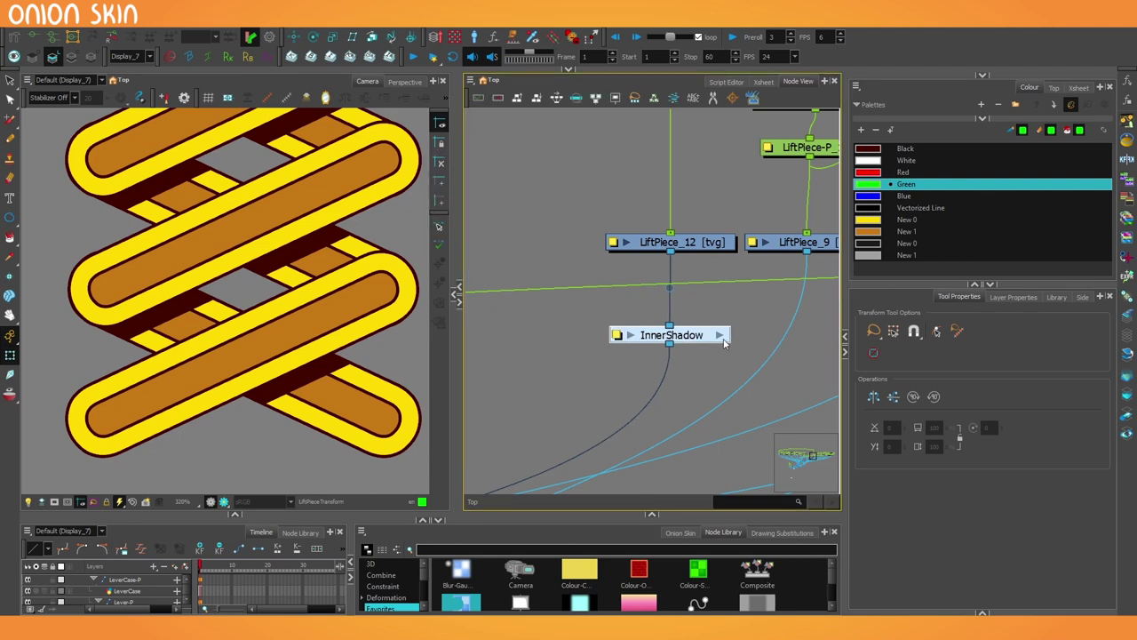
Step: Inside the InnerShadow group, move Composite_6 and Multi-Port-Out well below Multi-Port-In to make room for effect nodes
left_click(724, 334)
left_click_drag(676, 280, 682, 376)
left_click_drag(700, 250, 672, 342)
scroll(673, 341, "down", 3)
left_click_drag(663, 297, 663, 167)
left_click(611, 307)
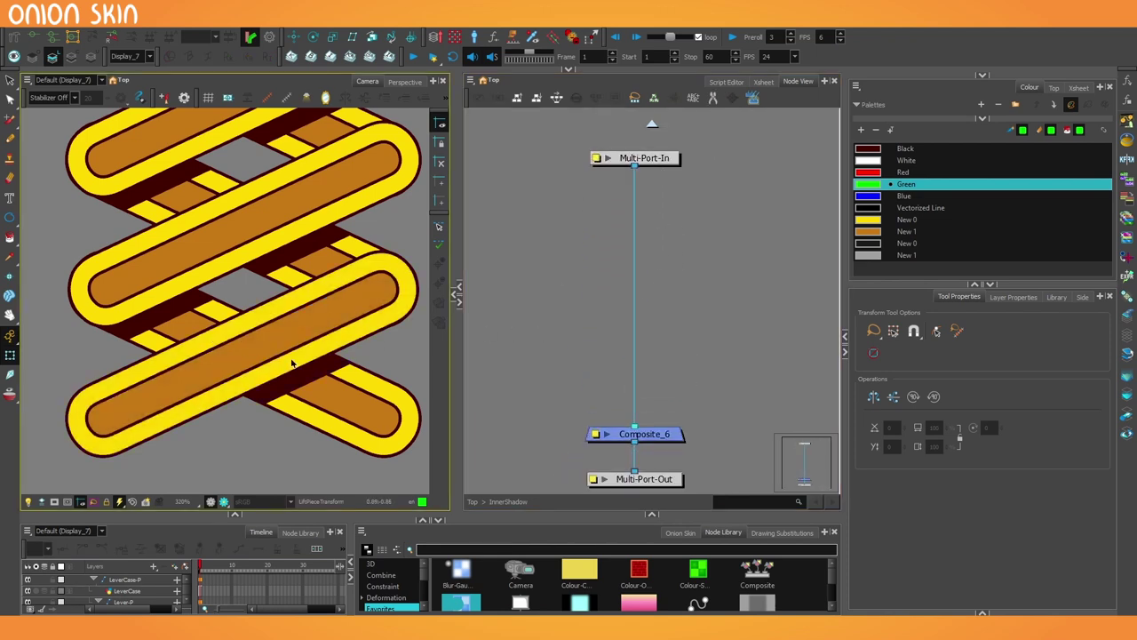
left_click_drag(600, 319, 606, 311)
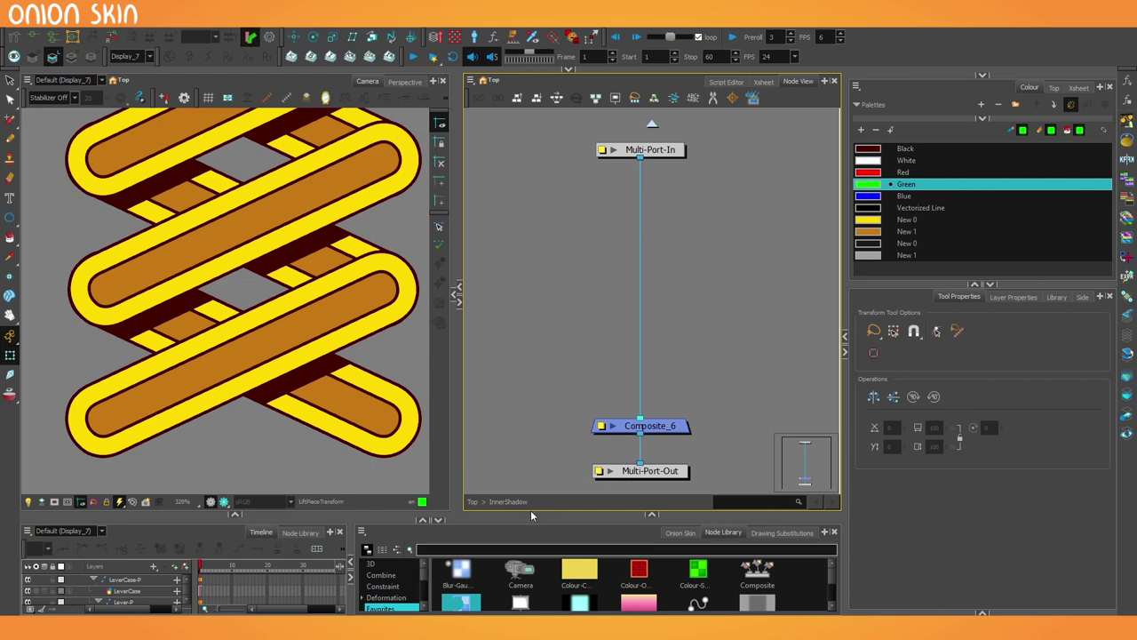
Step: Add a Line-Art node and a Colour-Art node from the Isolate filters to the InnerShadow group, below Multi-Port-In
left_click_drag(532, 523, 532, 463)
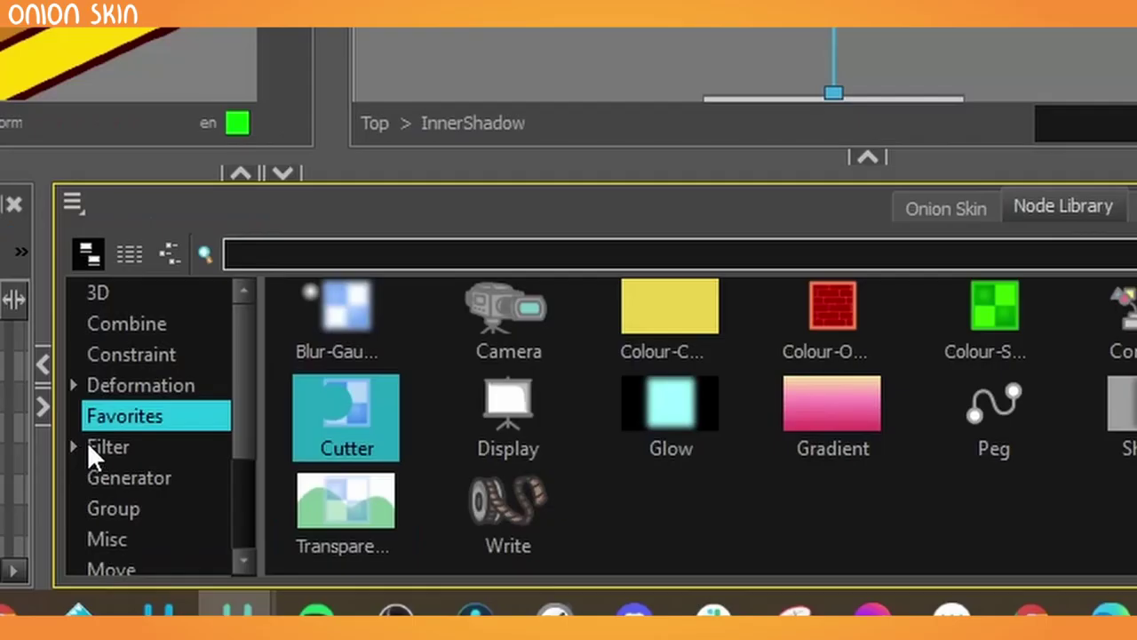
left_click(385, 563)
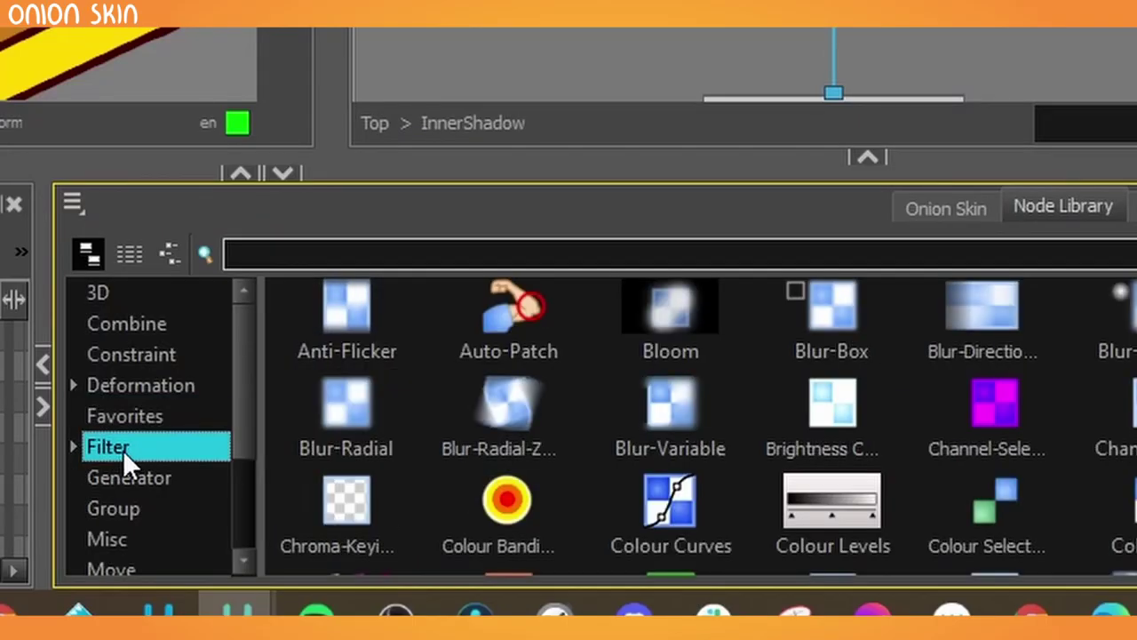
left_click(73, 446)
scroll(97, 430, "down", 1)
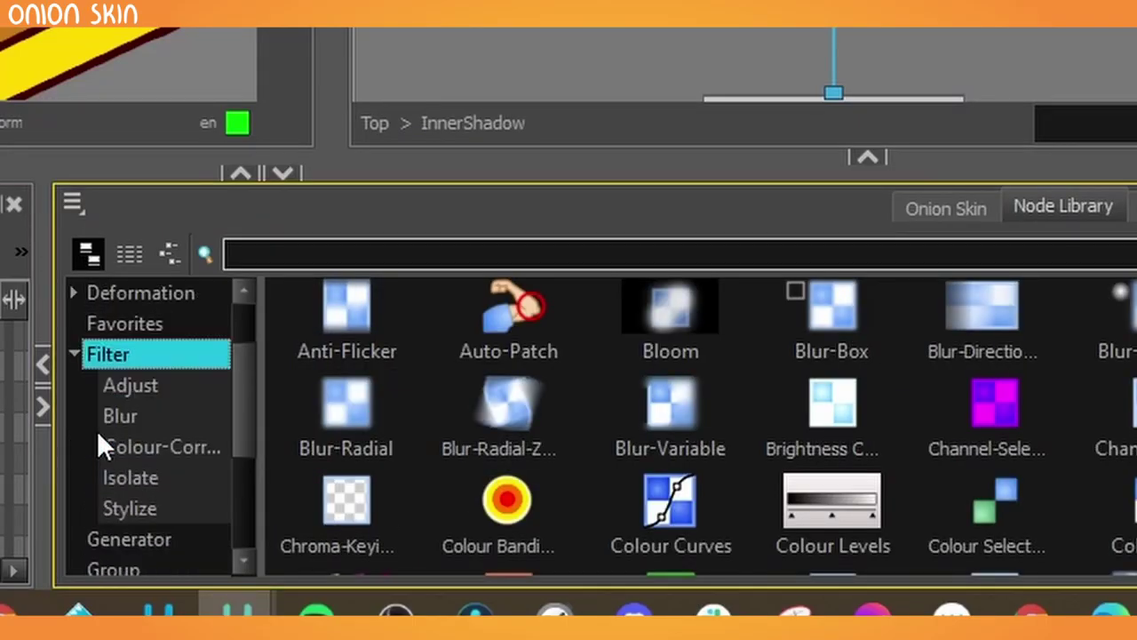
left_click(147, 479)
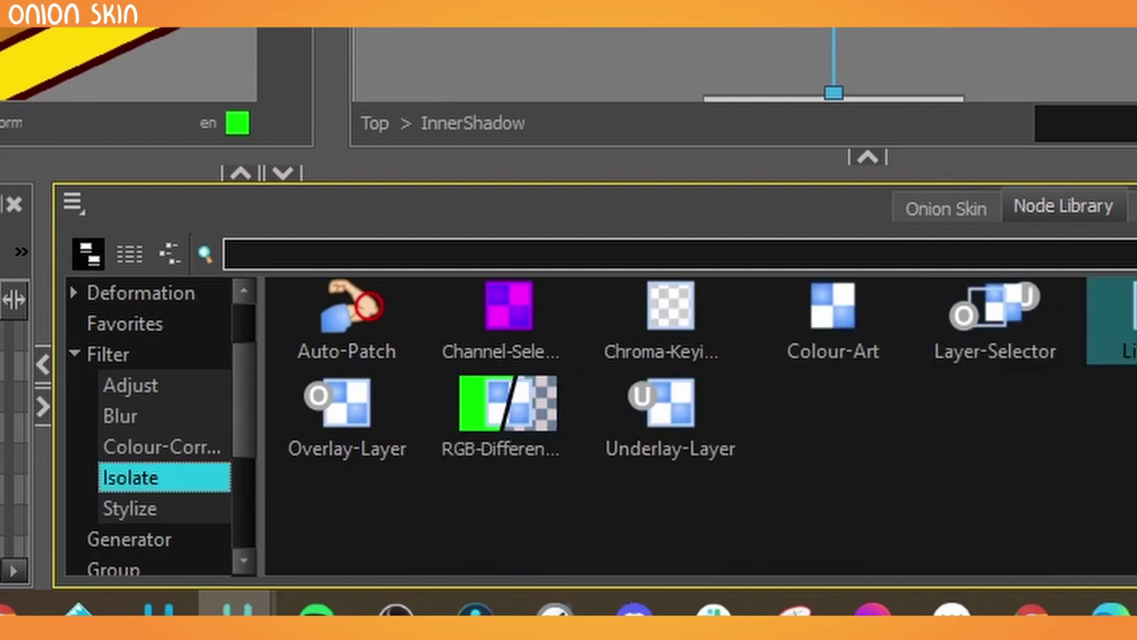
left_click_drag(1115, 320, 540, 211)
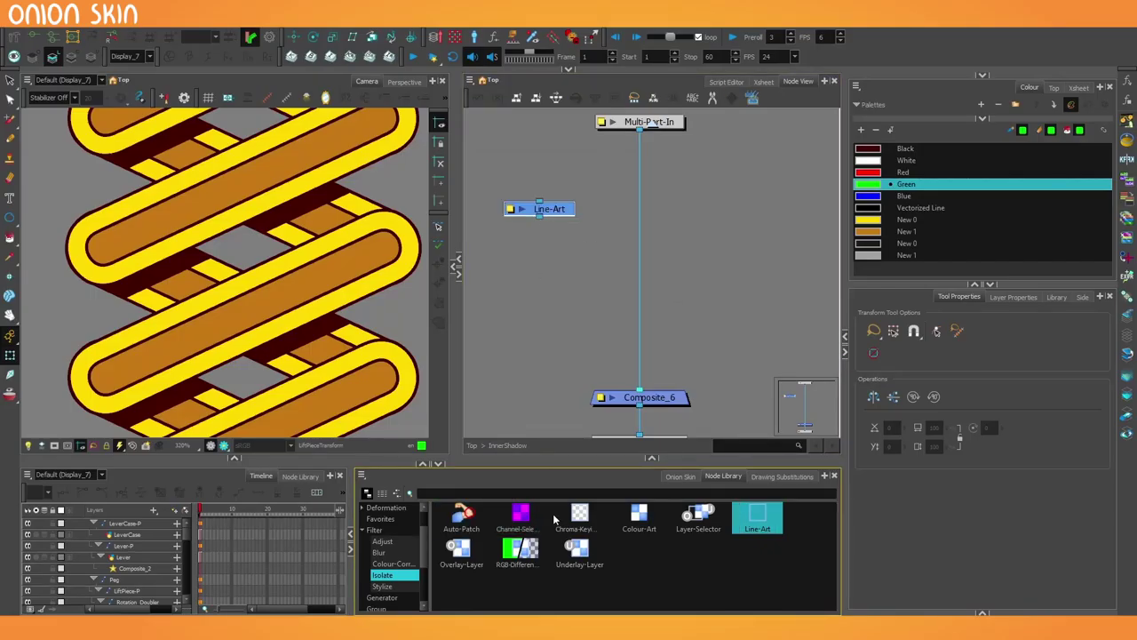
left_click_drag(625, 523, 680, 220)
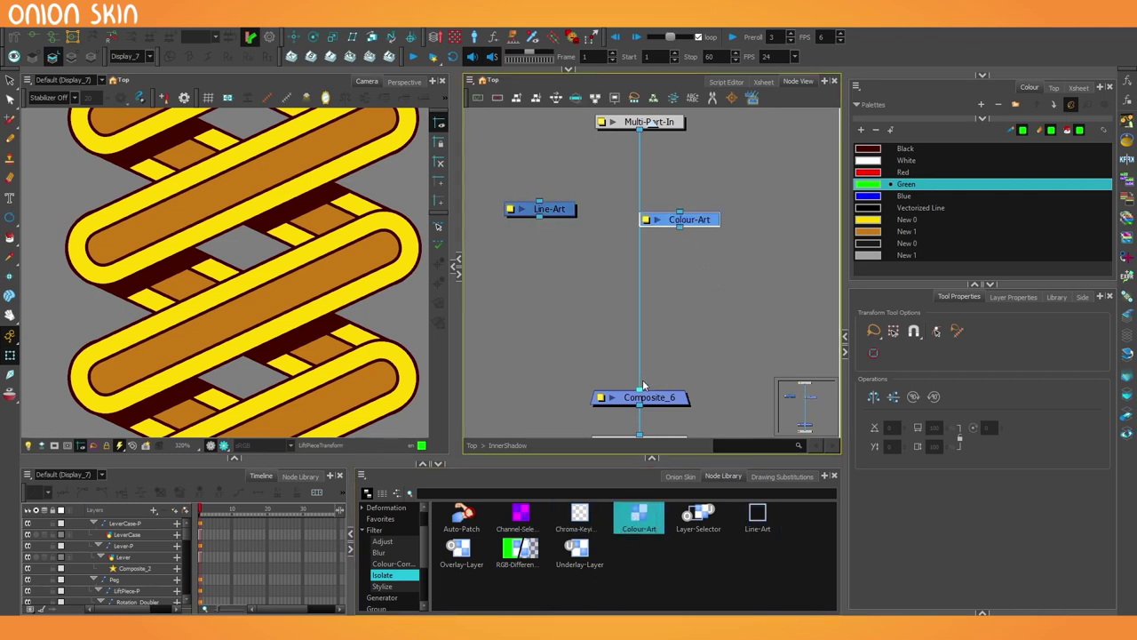
Step: Branch Multi-Port-In into Colour-Art and Line-Art, connect Line-Art to Composite_6, and place Colour-Art level with Line-Art
mouse_move(641, 388)
left_mouse_down()
mouse_move(628, 234)
mouse_move(680, 207)
mouse_move(628, 369)
mouse_move(640, 390)
left_mouse_up()
scroll(301, 238, "down", 2)
scroll(299, 368, "up", 3)
left_click(526, 319)
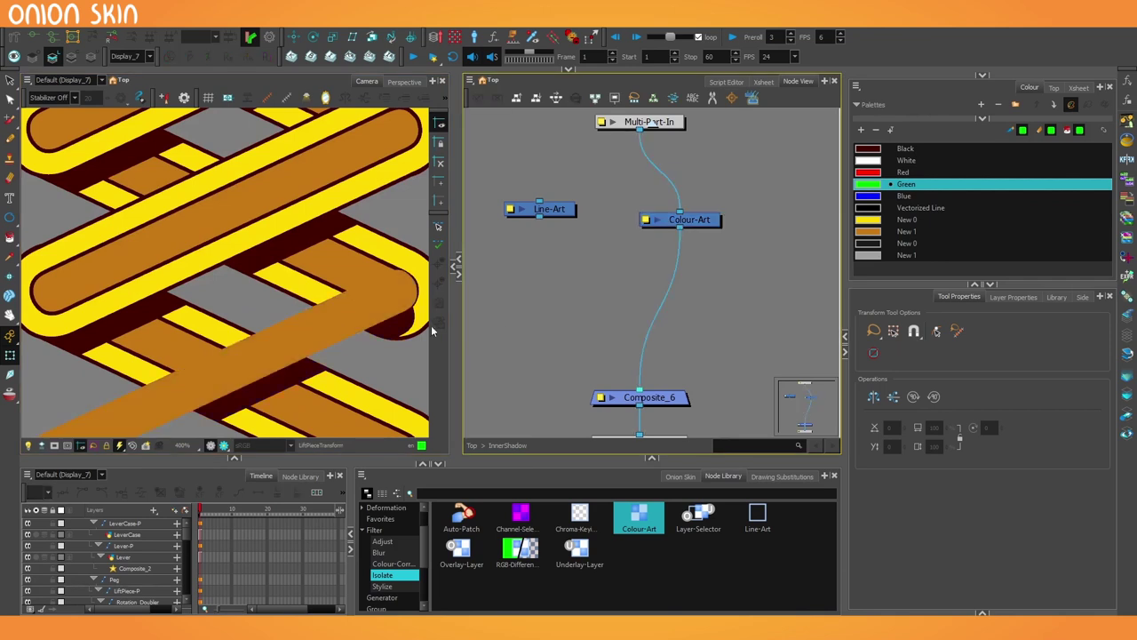
scroll(431, 325, "down", 2)
left_click_drag(537, 216, 640, 388)
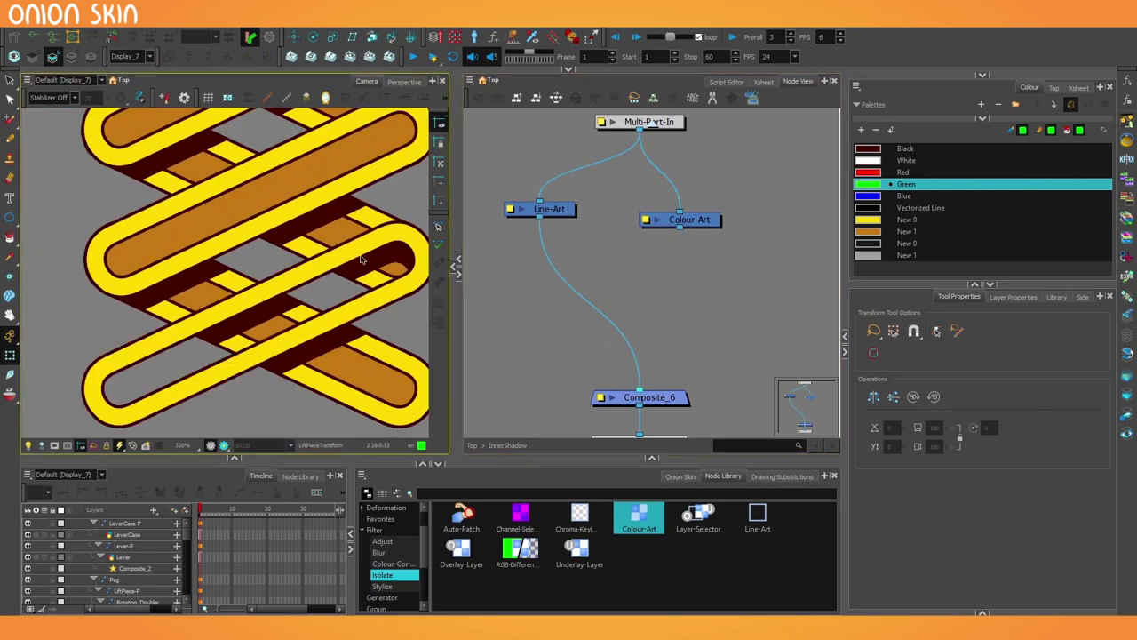
left_click_drag(682, 220, 698, 210)
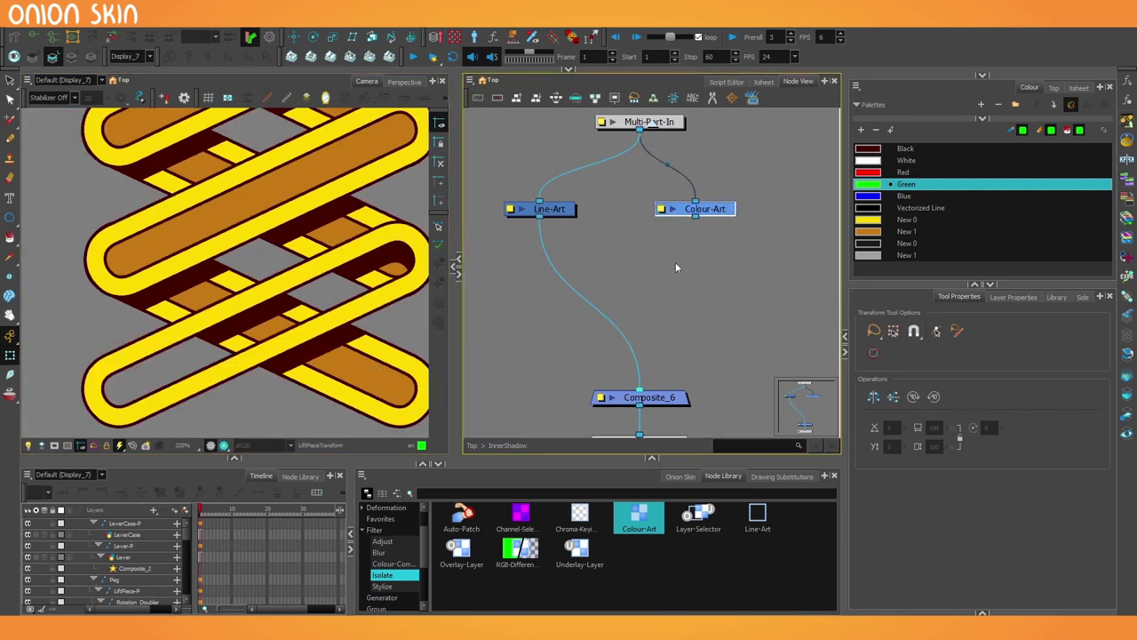
Step: Add an Apply-Peg-Transformation node below Colour-Art and connect it between Colour-Art and Composite_6
left_click(678, 260)
key("Tab")
type("appl")
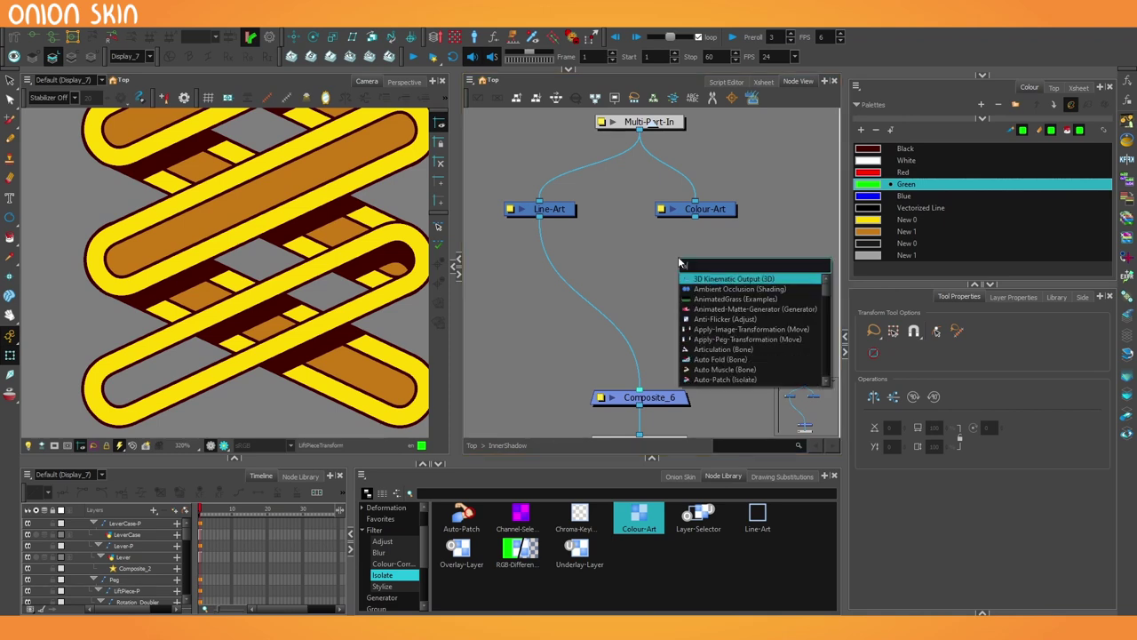
left_click(712, 288)
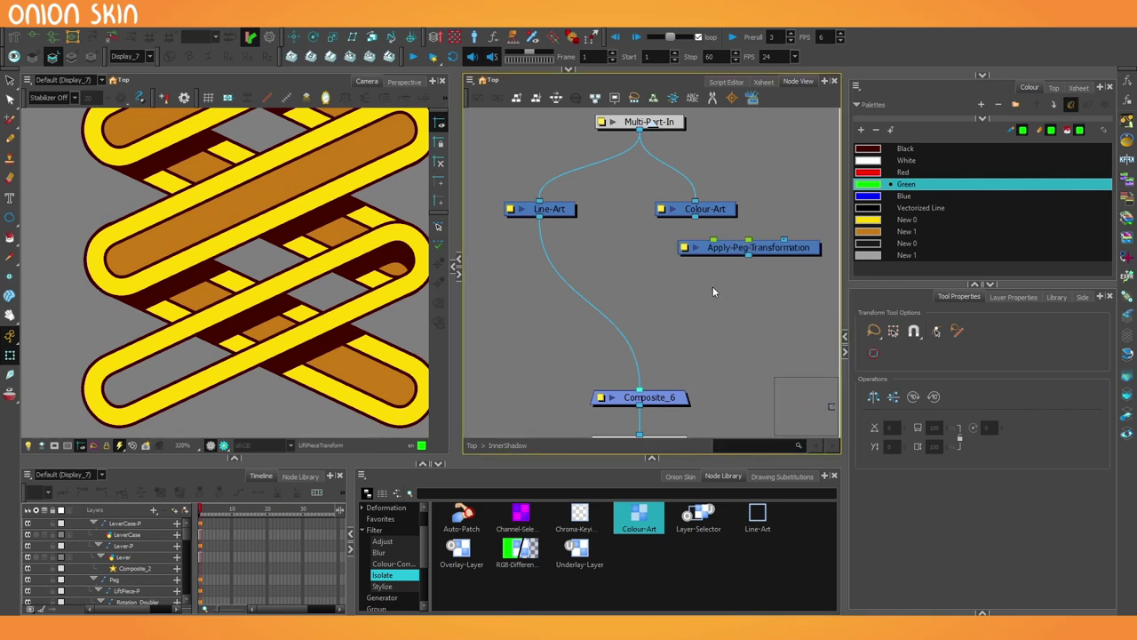
left_click_drag(769, 251, 655, 391)
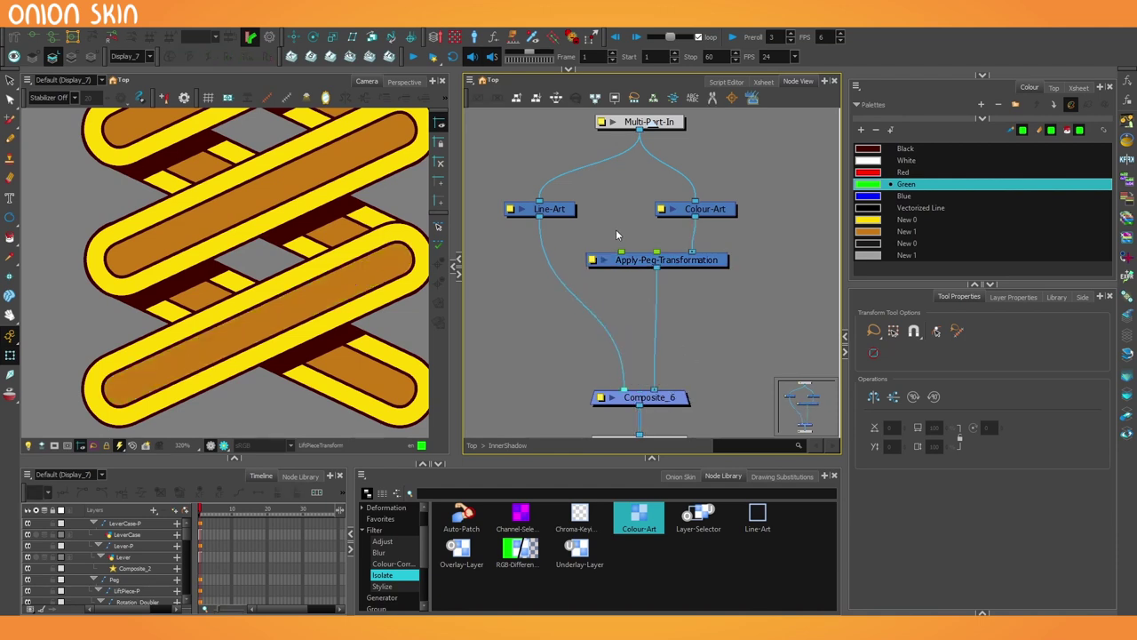
key("ctrl+p")
left_click_drag(650, 226, 620, 255)
key("alt+2")
left_click(286, 243)
key("Down")
key("Down")
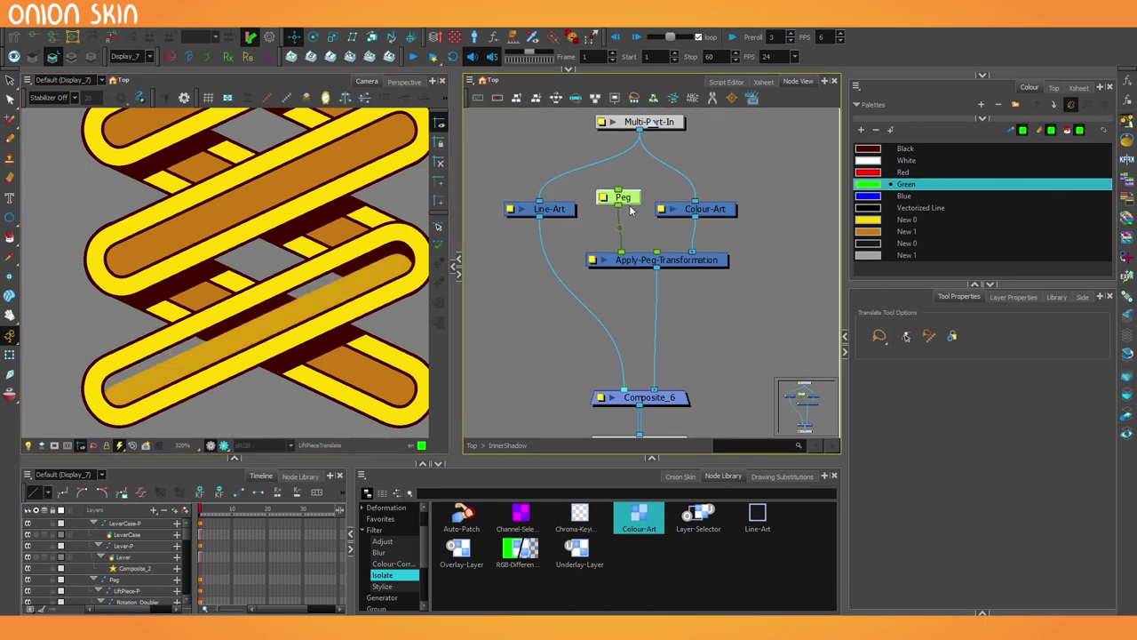
key("Delete")
Step: Leave the InnerShadow group to examine how Peg_2 is connected to ShadowEffect_1, and re-enter the group
left_click(653, 98)
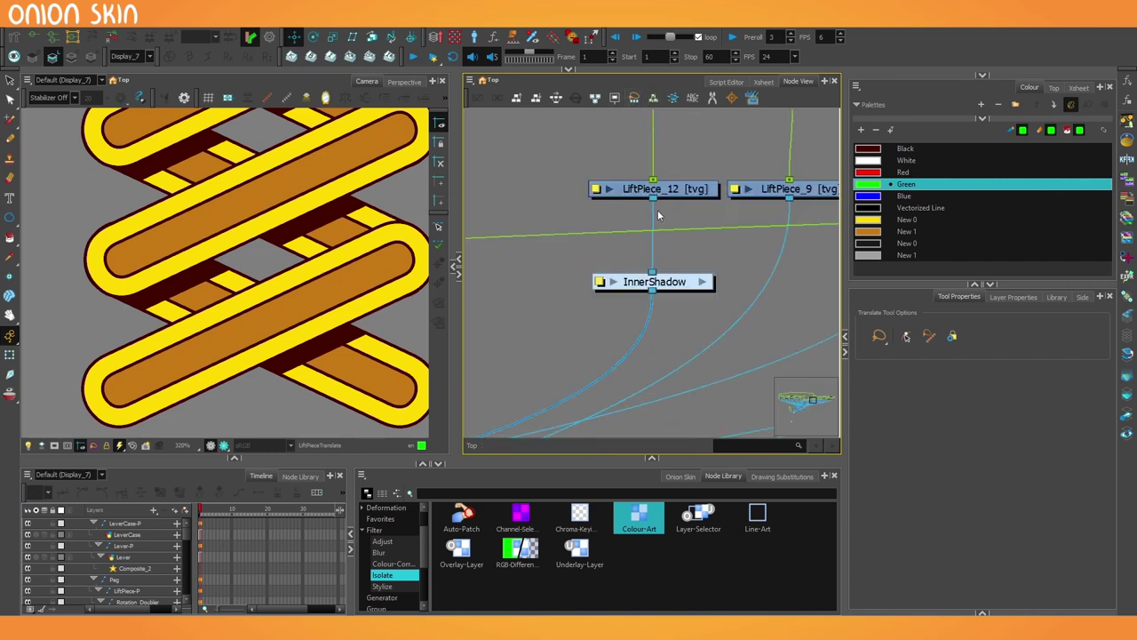
scroll(585, 339, "up", 6)
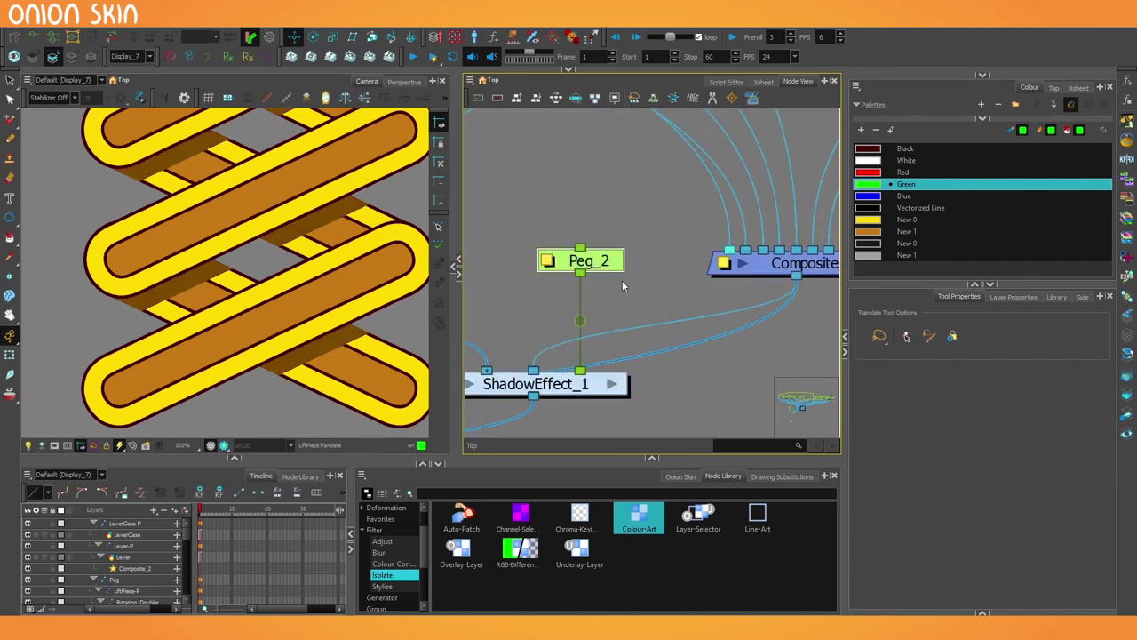
scroll(623, 284, "down", 6)
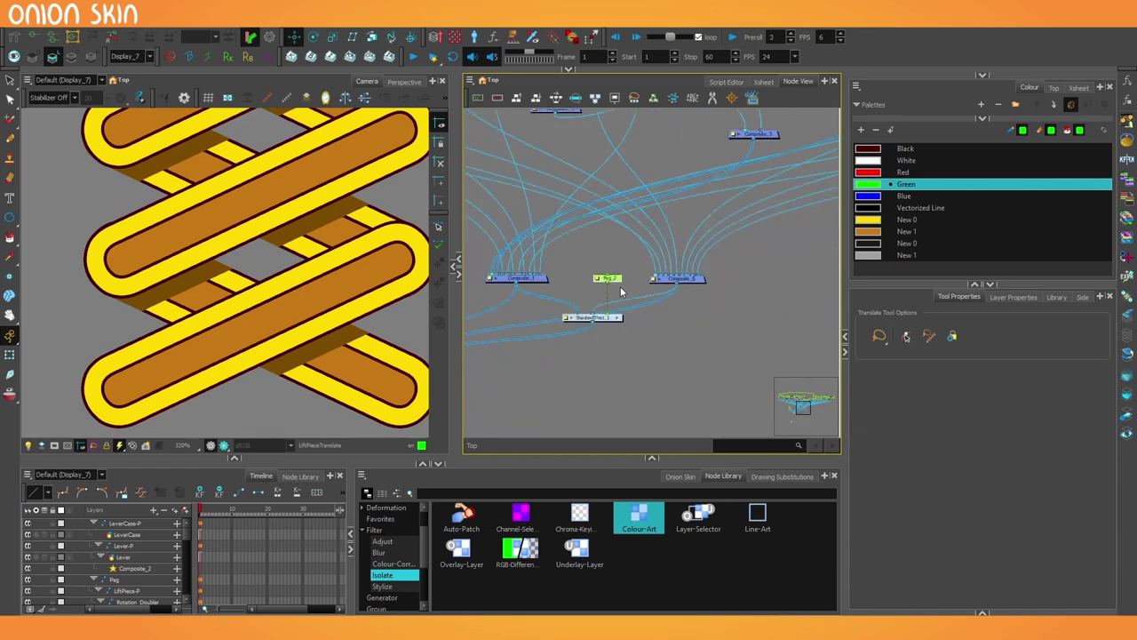
left_click_drag(660, 202, 582, 279)
scroll(582, 281, "up", 3)
scroll(596, 336, "up", 2)
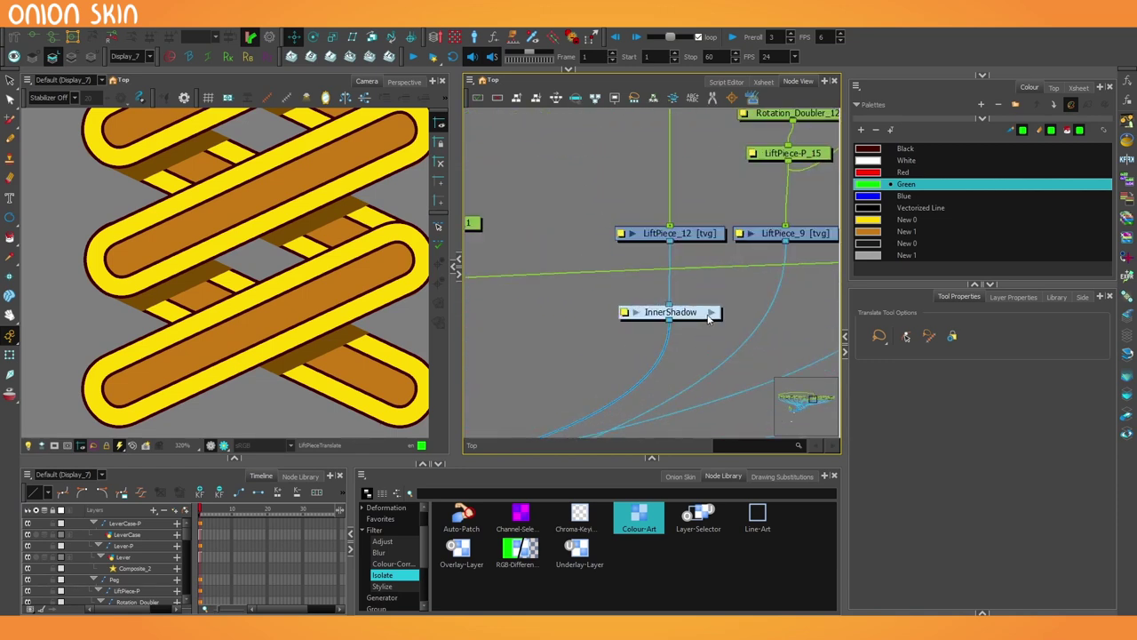
left_click(711, 317)
scroll(654, 252, "up", 3)
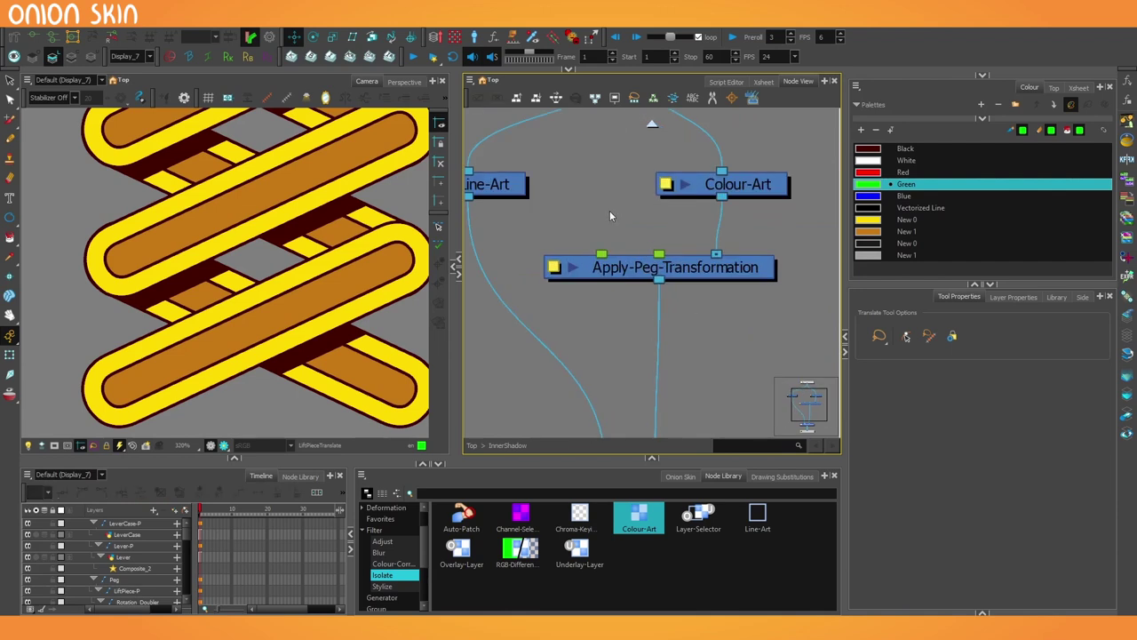
Step: Attach a new Peg to Apply-Peg-Transformation to shift the fill slightly down, and also connect Colour-Art directly to Composite_6
key("ctrl+p")
left_click_drag(660, 195, 617, 178)
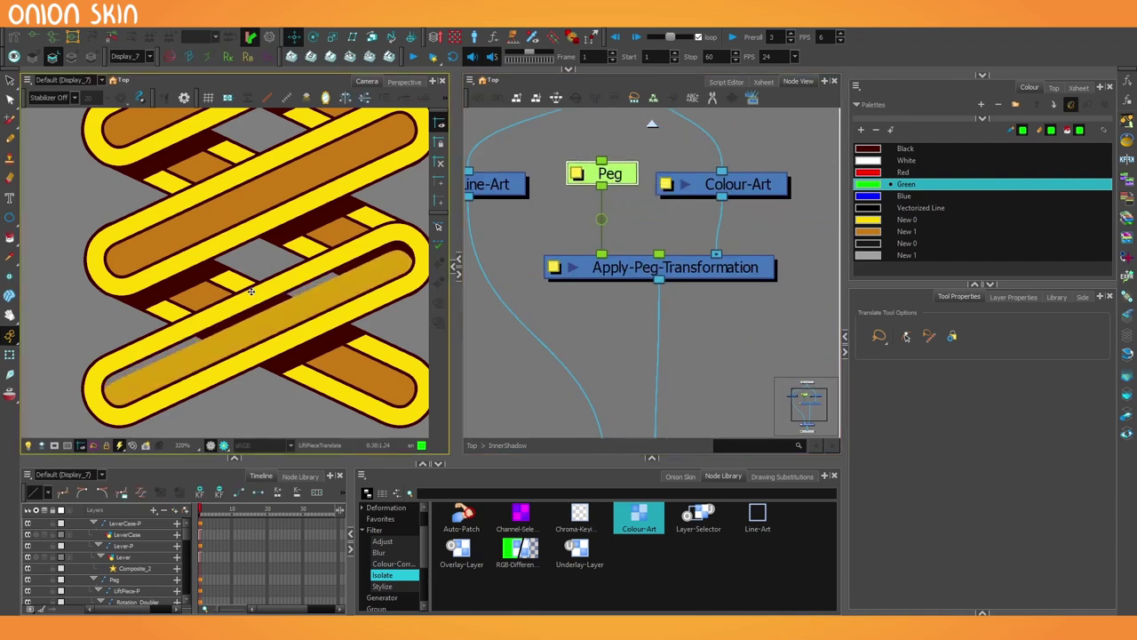
scroll(541, 188, "down", 2)
mouse_move(645, 201)
left_mouse_down()
mouse_move(796, 249)
mouse_move(625, 369)
left_mouse_up()
left_click_drag(663, 239, 649, 239)
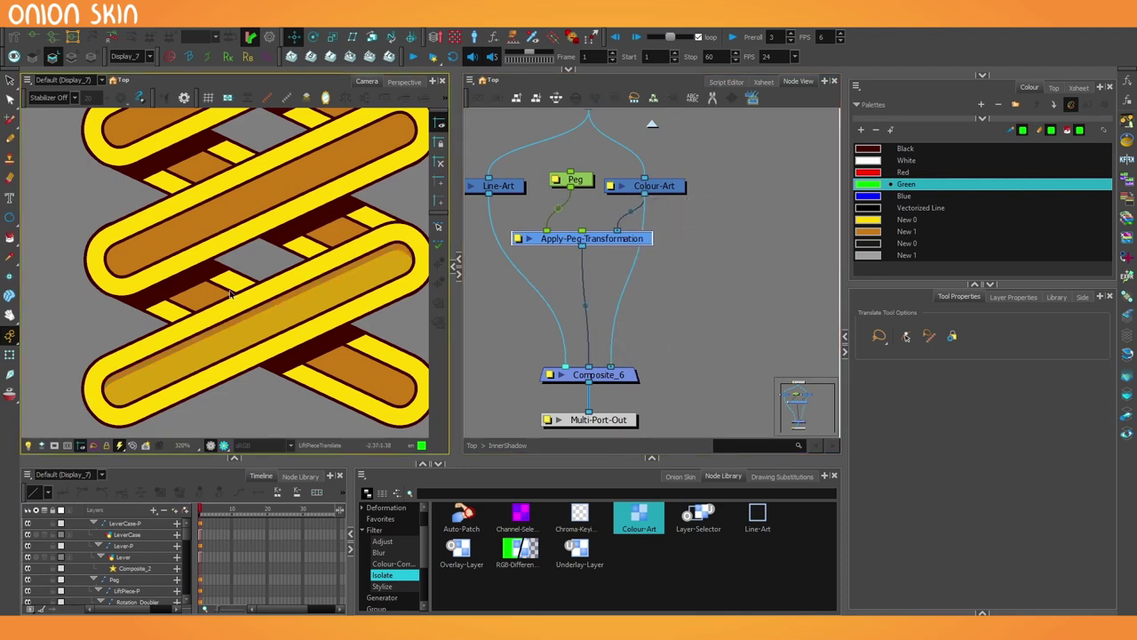
left_click(688, 269)
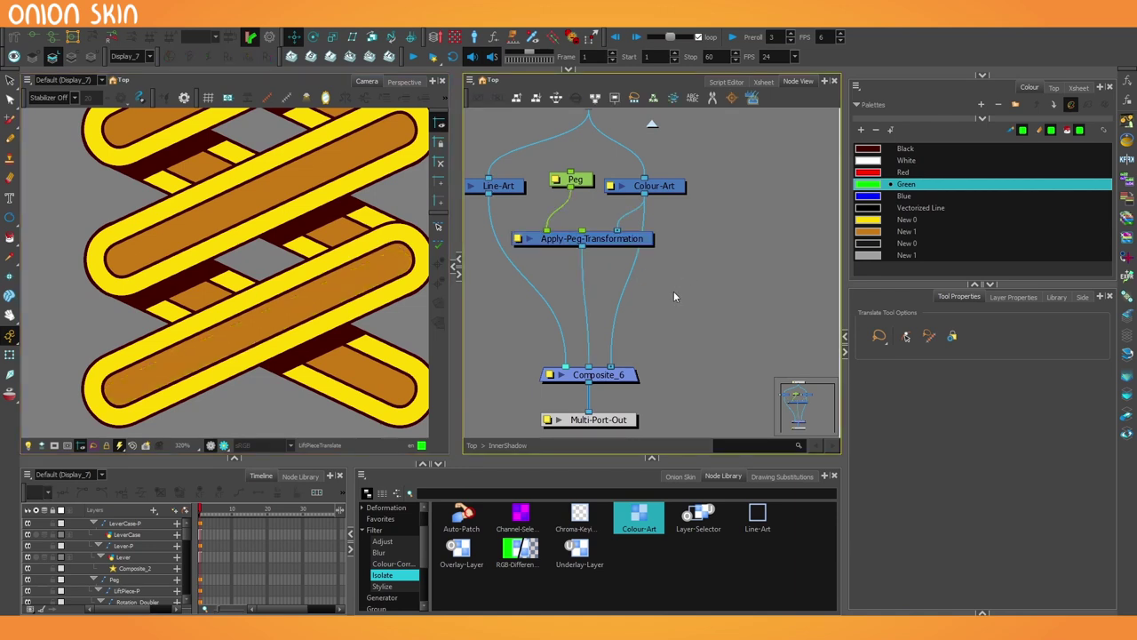
Step: Insert a Cutter between Colour-Art and Composite_6, using Apply-Peg-Transformation as its matte
left_click(377, 519)
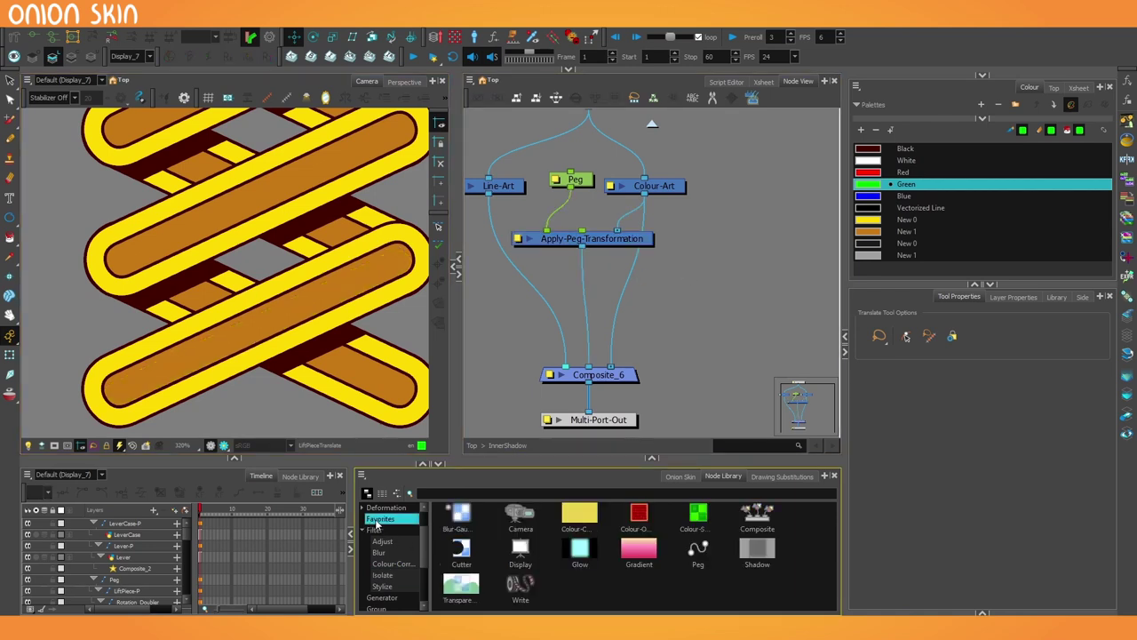
left_click_drag(464, 552, 697, 306)
left_click_drag(589, 368, 654, 300)
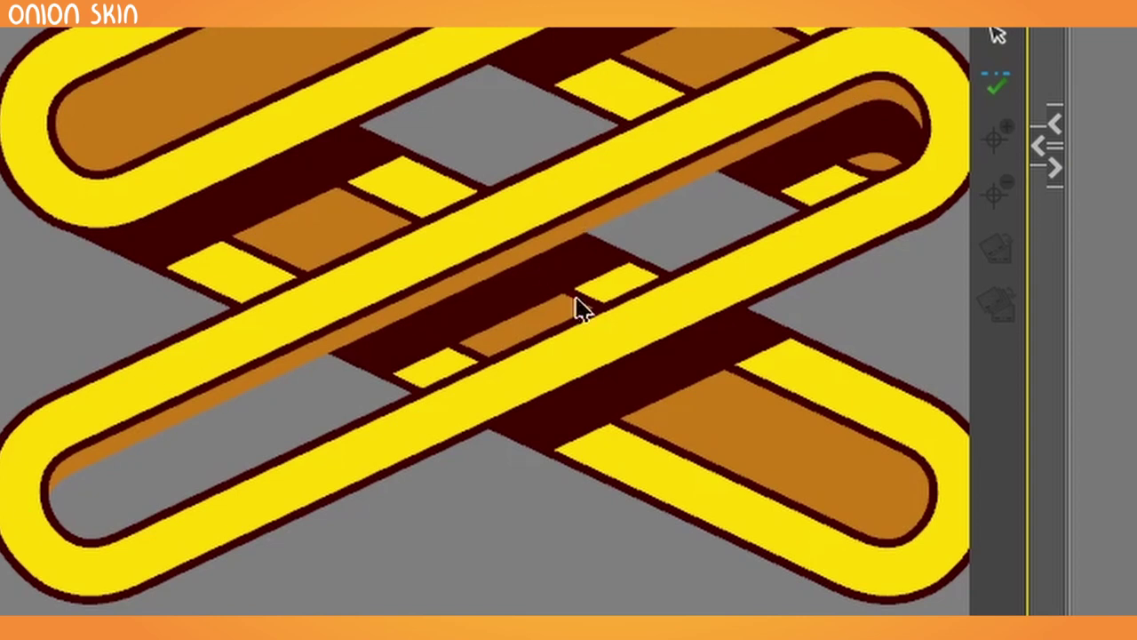
key("period")
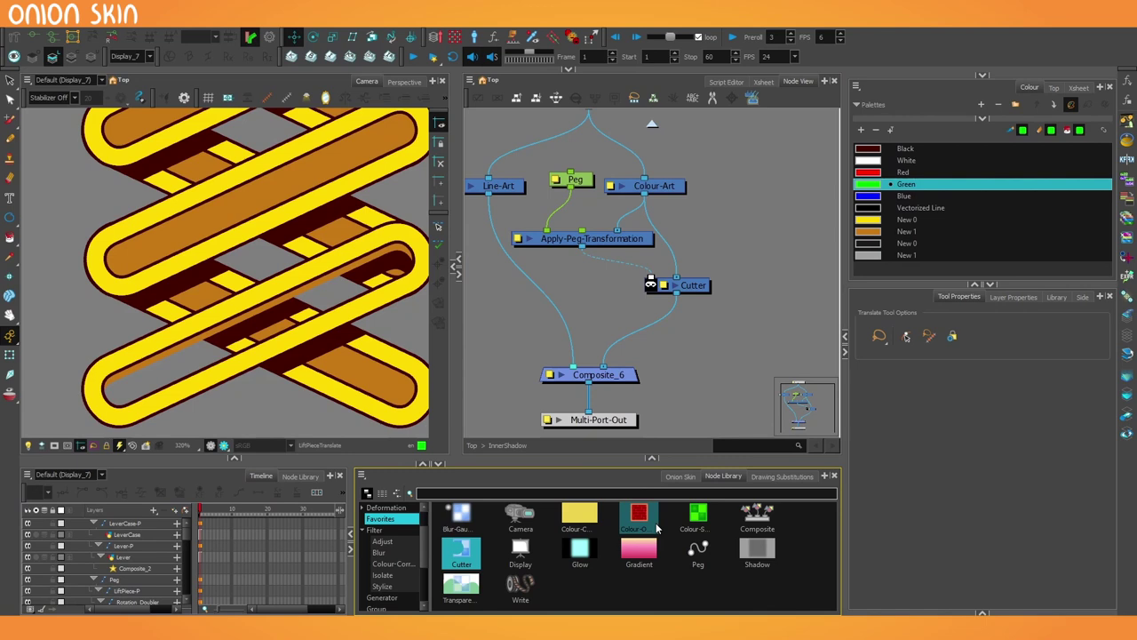
Step: Insert a Colour-Override node between Cutter and Composite_6, and add an individual override for the ScissorLift palette's orange New 1 colour
mouse_move(649, 525)
left_mouse_down()
mouse_move(679, 357)
mouse_move(651, 331)
left_mouse_up()
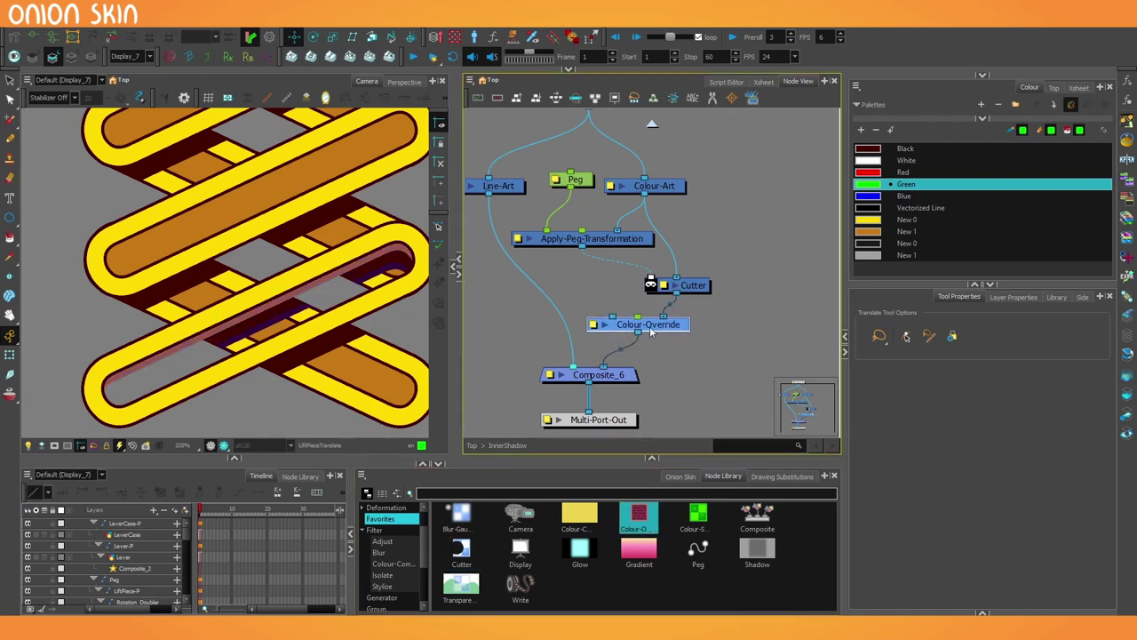
left_click(593, 325)
left_click(508, 415)
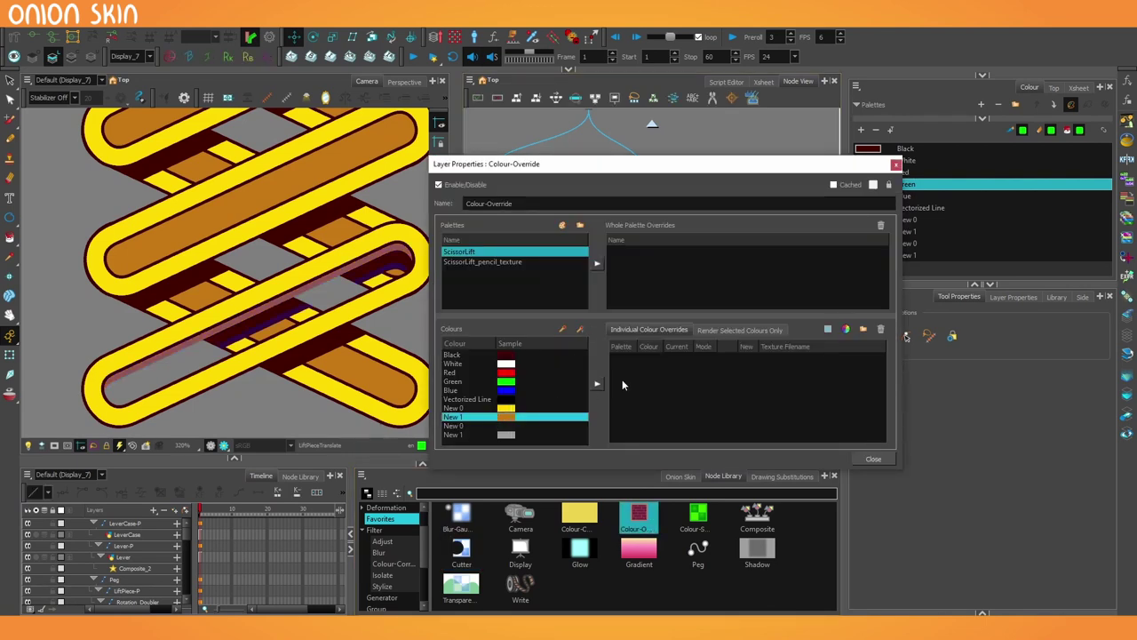
left_click(597, 384)
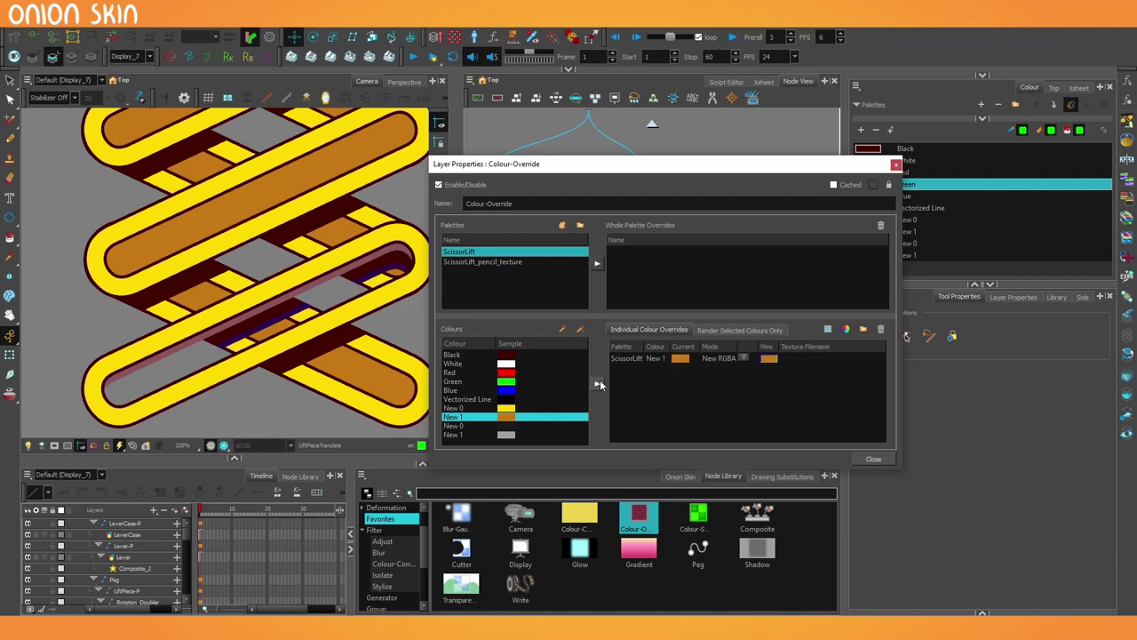
Step: Set the New 1 override to the dark colour sampled from the palette's Black swatch, and close the node's properties
double_click(768, 359)
left_click_drag(735, 175, 581, 264)
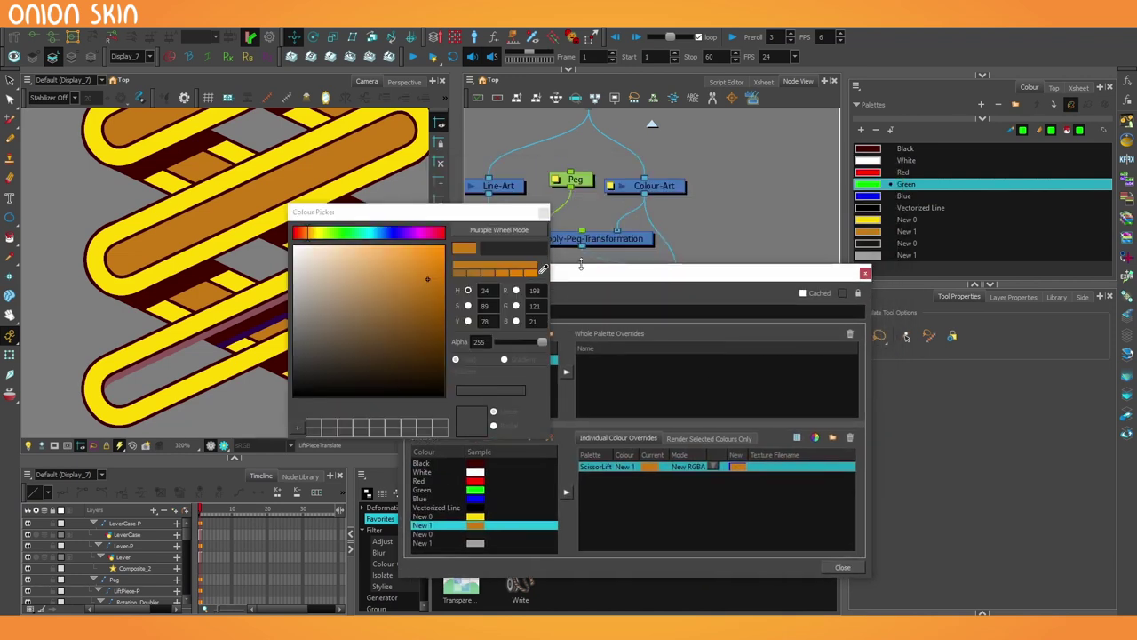
left_click(544, 270)
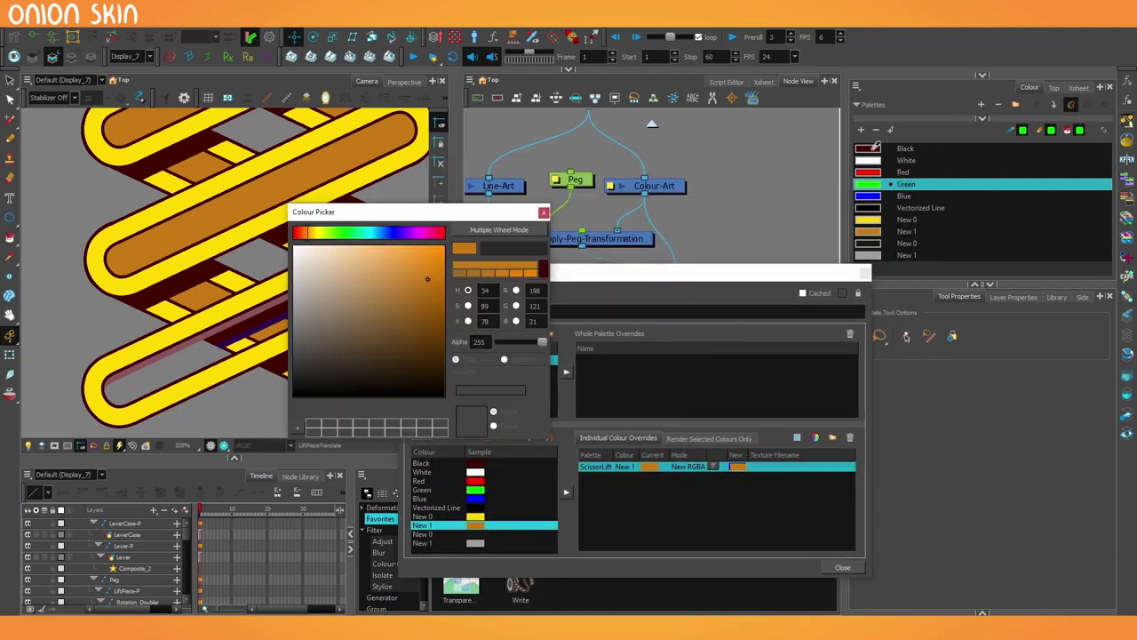
left_click(873, 151)
left_click(542, 212)
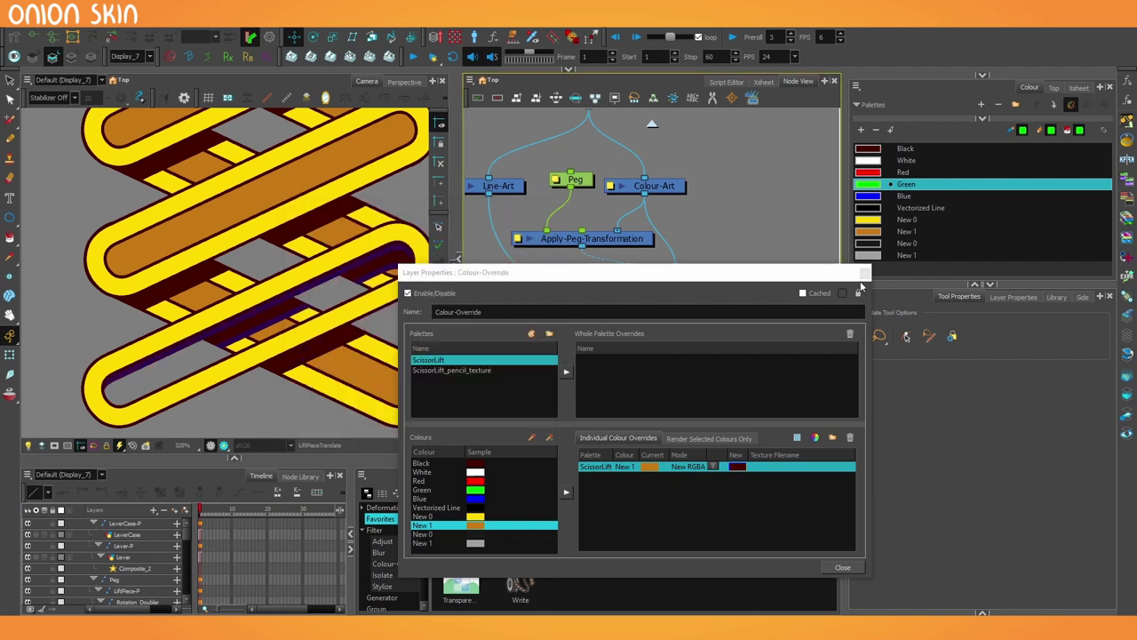
left_click(865, 271)
Step: Reposition Colour-Override above Composite_6 and connect Colour-Art directly to Composite_6 behind the shadow
left_click(655, 326)
left_click_drag(907, 391, 881, 386)
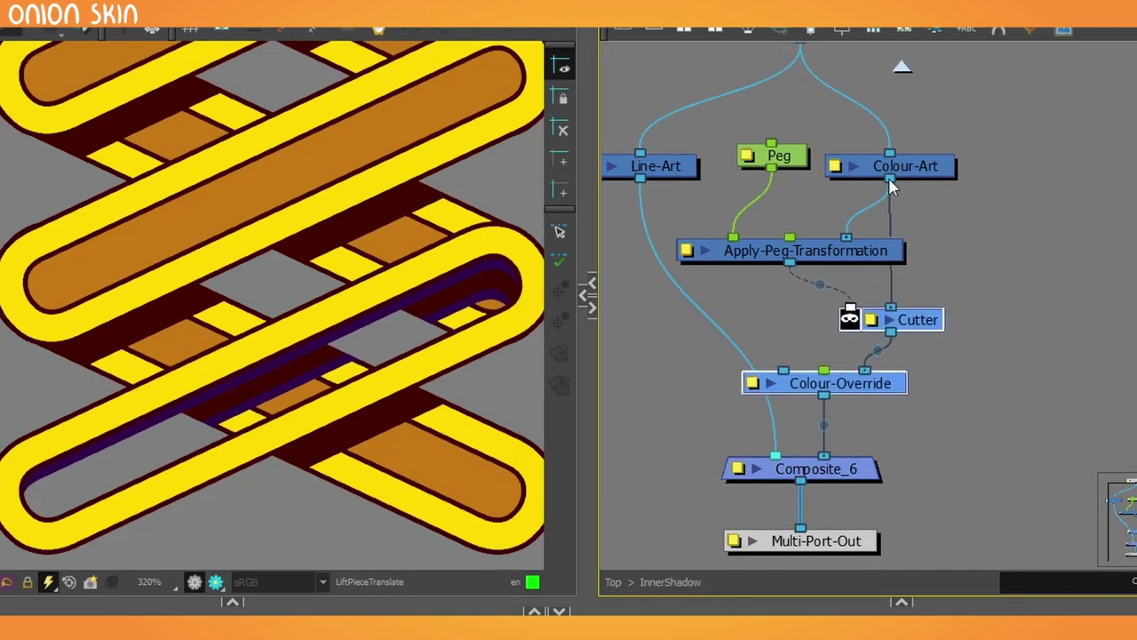
left_click_drag(891, 182, 854, 462)
scroll(314, 356, "down", 3)
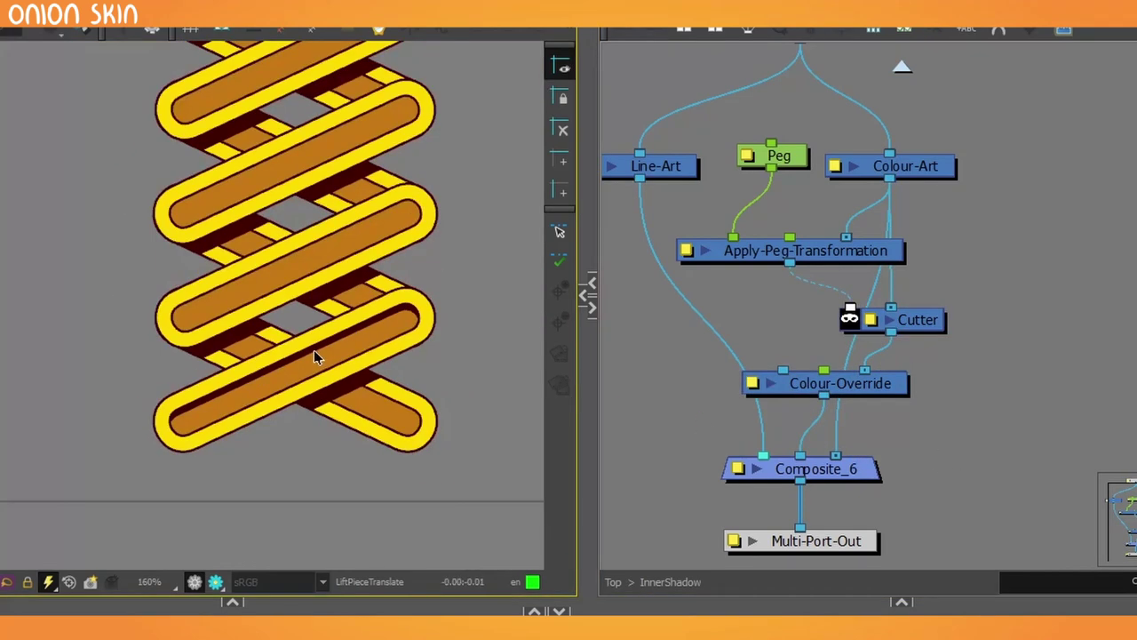
Step: Examine the finished node setup and the lift piece's outline artwork in the Drawing view
scroll(369, 328, "up", 1)
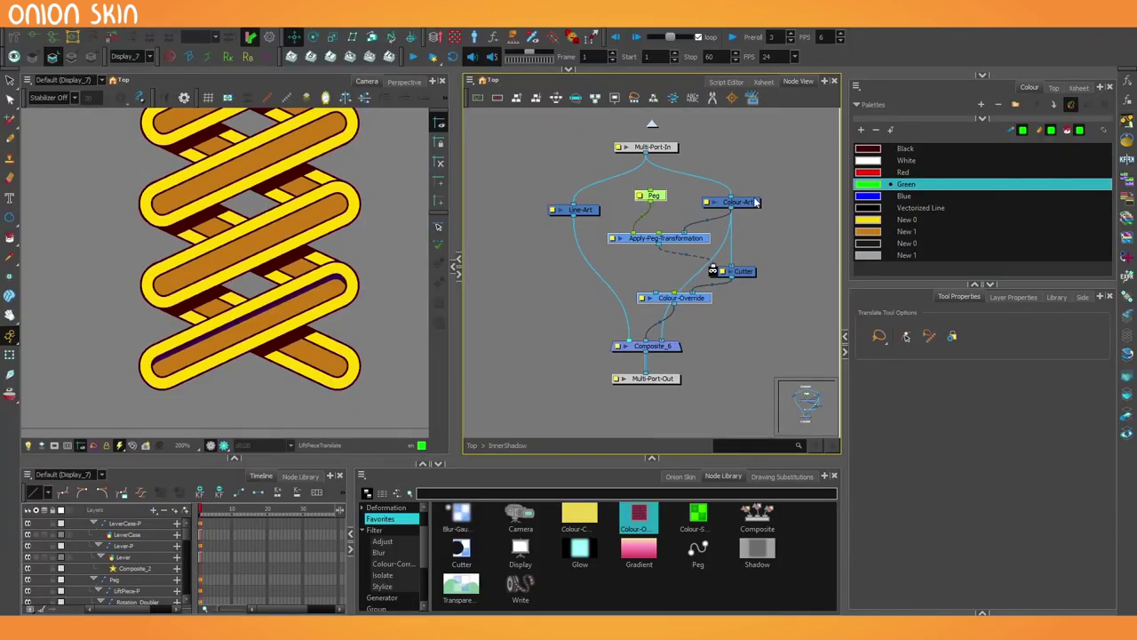
scroll(553, 338, "up", 1)
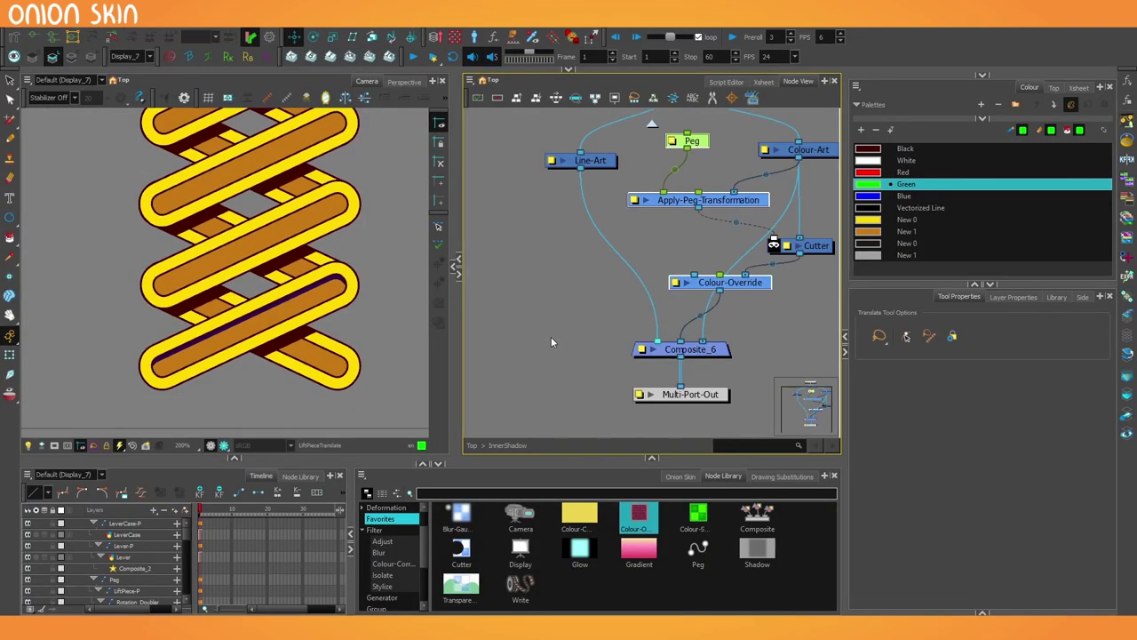
scroll(326, 283, "up", 2)
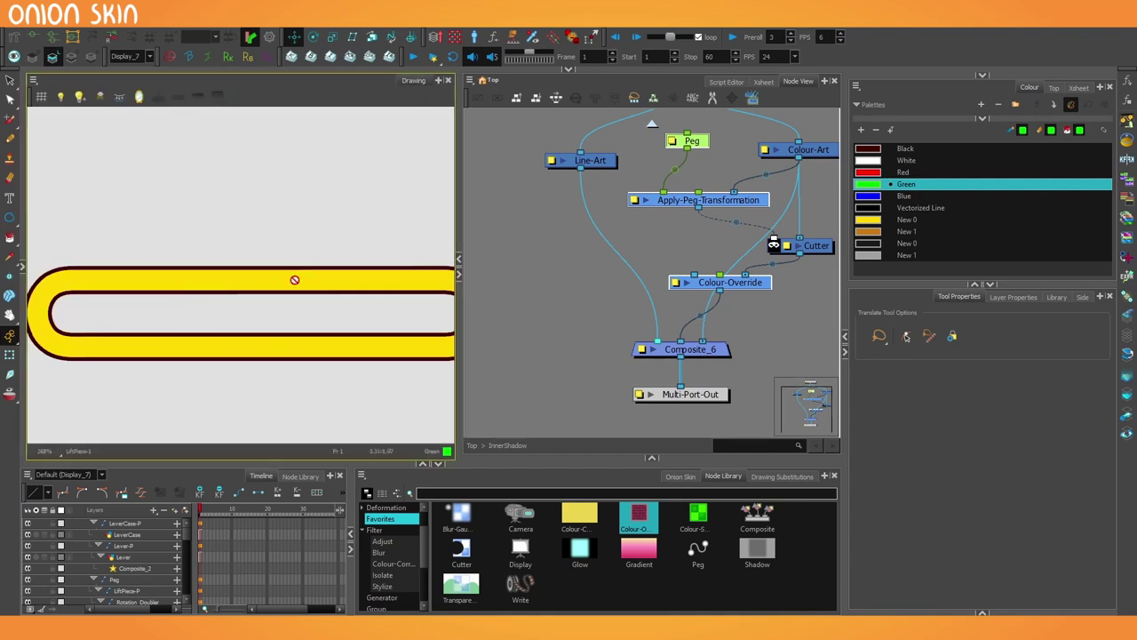
Step: Move the lift piece's dark outline from the Line Art layer to the Overlay layer, and return to Line Art
scroll(291, 276, "up", 2)
key("alt+s")
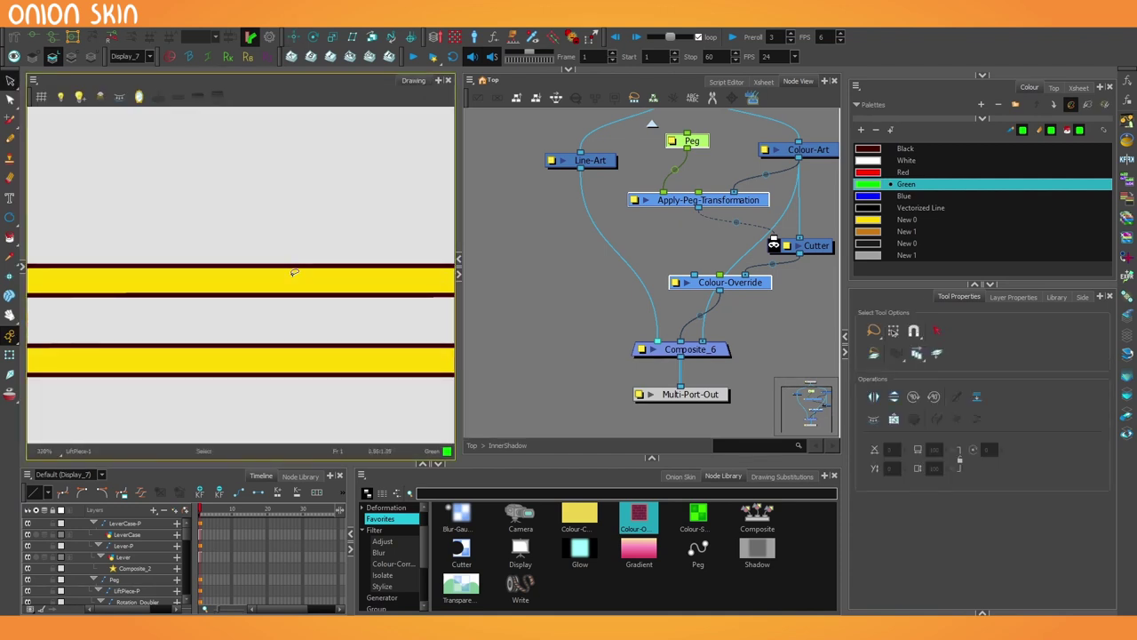
scroll(295, 271, "down", 2)
left_click(936, 330)
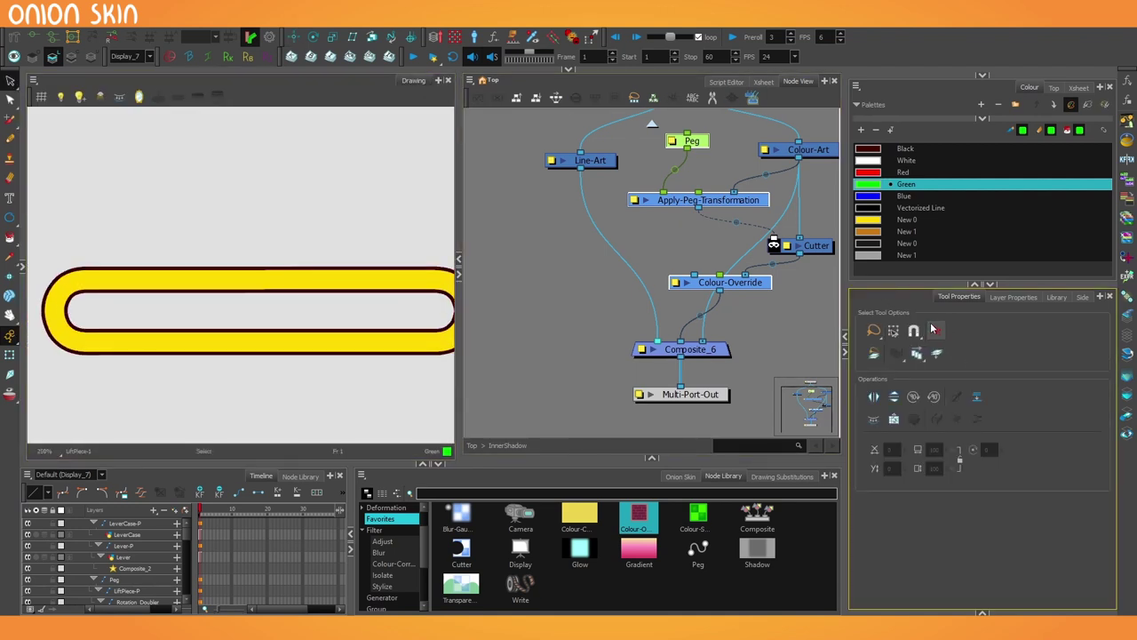
scroll(190, 265, "up", 3)
left_click(223, 274)
scroll(226, 272, "down", 5)
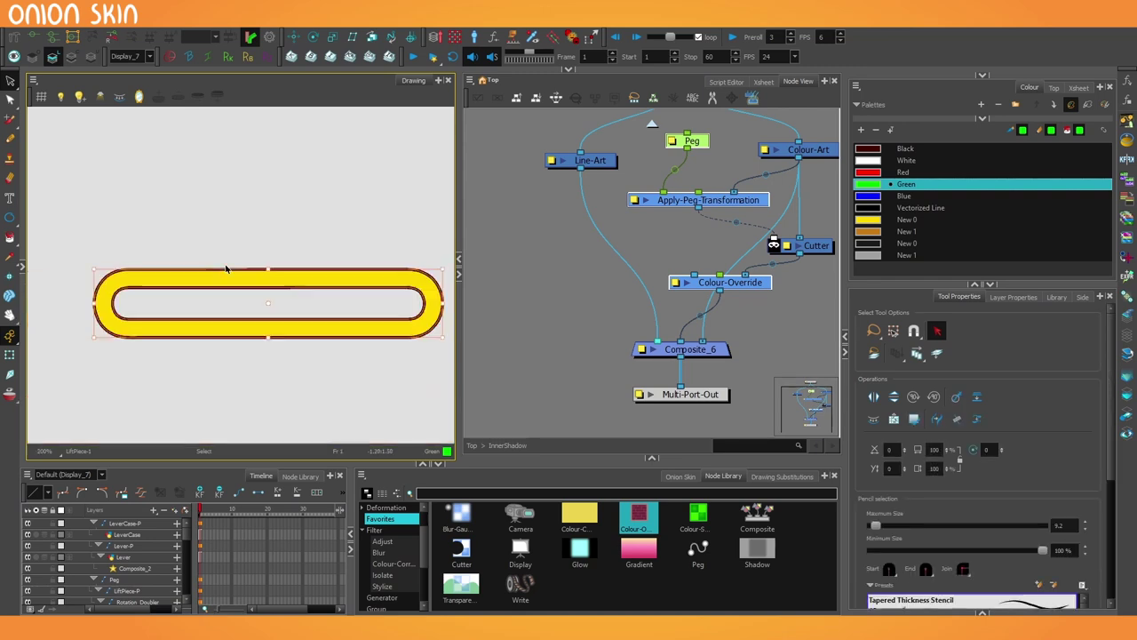
key("Delete")
left_click(34, 57)
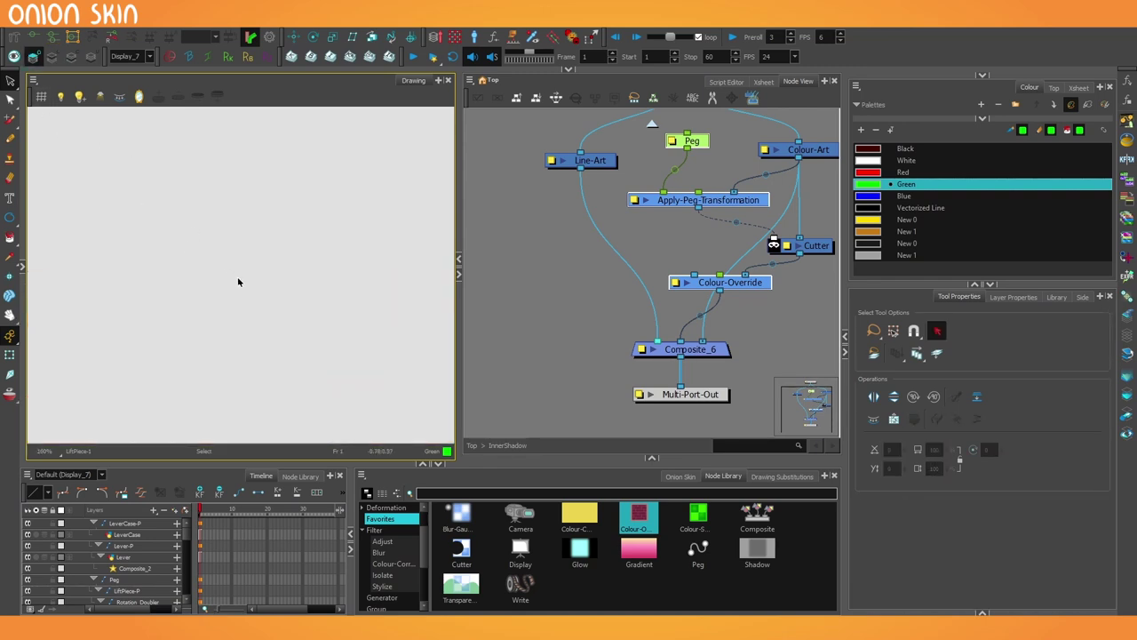
scroll(277, 350, "up", 1)
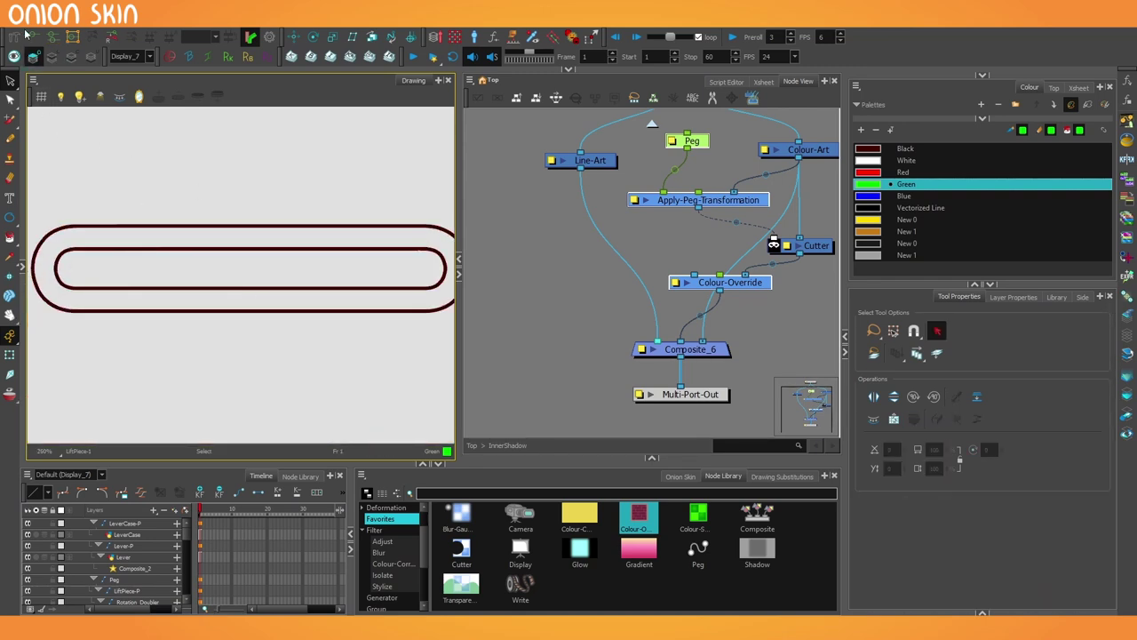
left_click(53, 56)
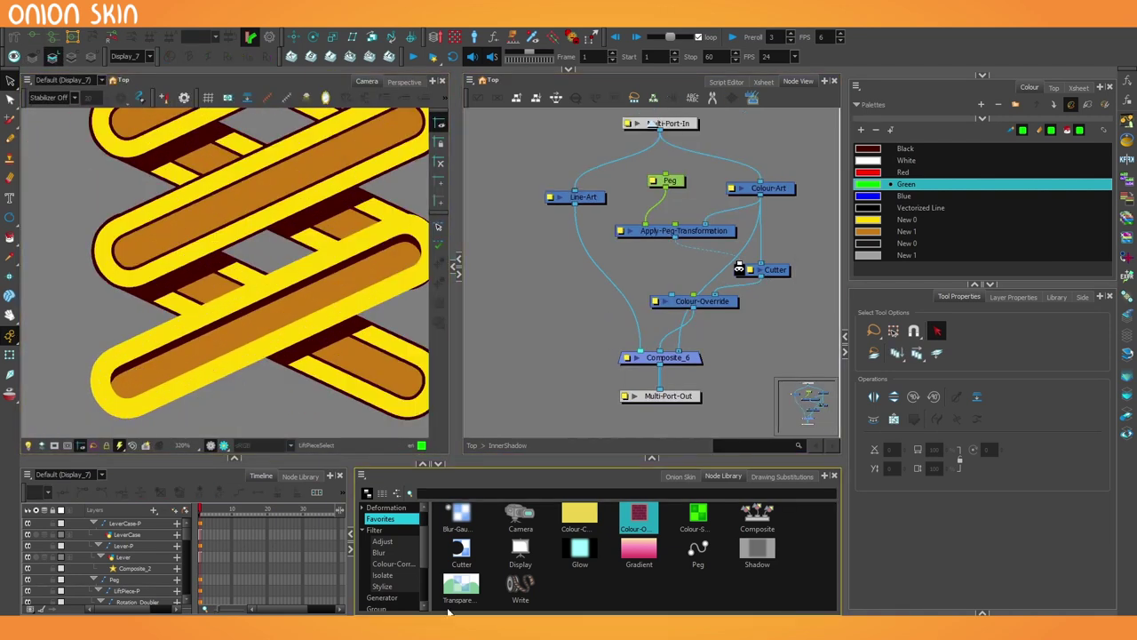
Step: Add an Overlay-Layer node fed by Multi-Port-In and connect it to Composite_6 in front of the other inputs
left_click(398, 577)
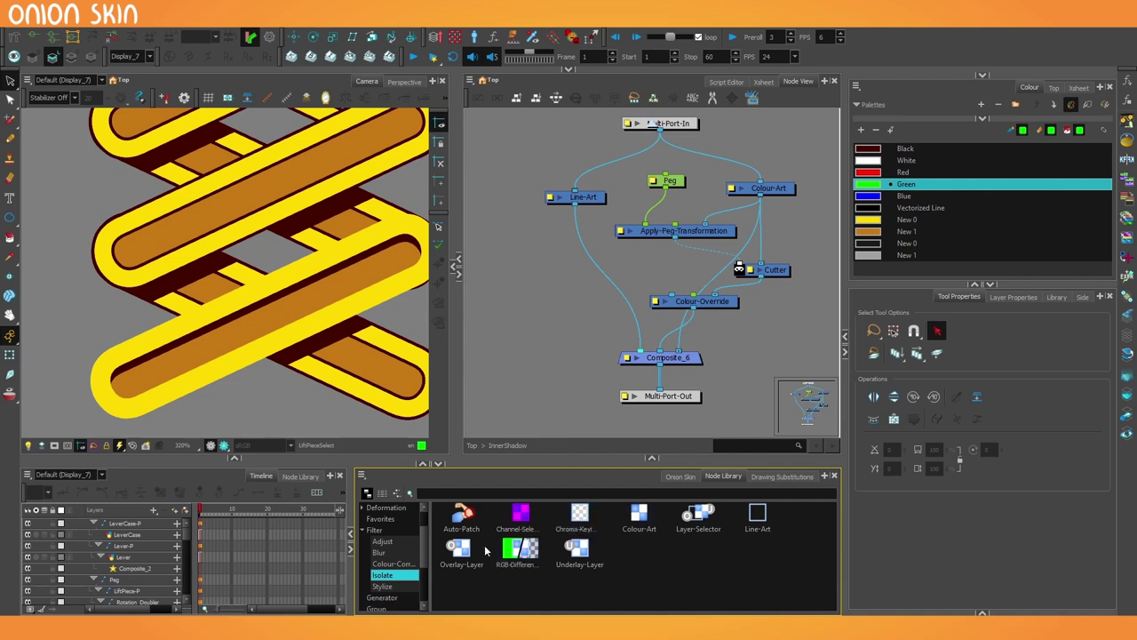
mouse_move(461, 551)
left_mouse_down()
mouse_move(524, 222)
mouse_move(508, 202)
left_mouse_up()
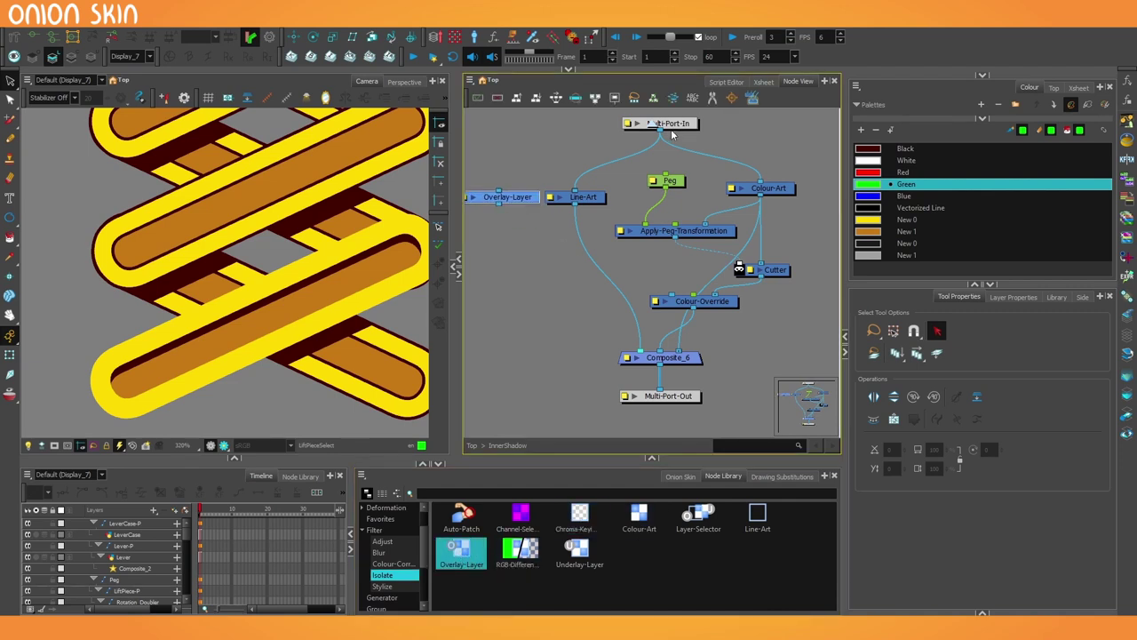
mouse_move(661, 131)
left_mouse_down()
mouse_move(574, 182)
mouse_move(507, 203)
mouse_move(610, 355)
mouse_move(626, 352)
left_mouse_up()
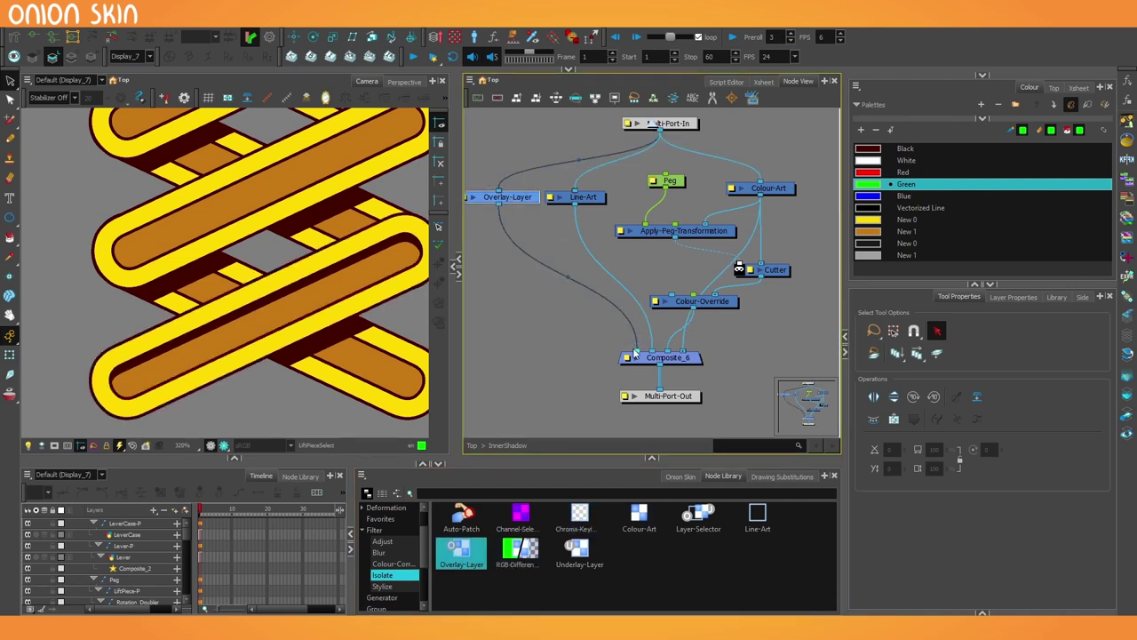
Step: Add a second Apply-Peg-Transformation node, feed it from Line-Art, and connect its output to Composite_6
scroll(568, 345, "down", 1)
type("apply")
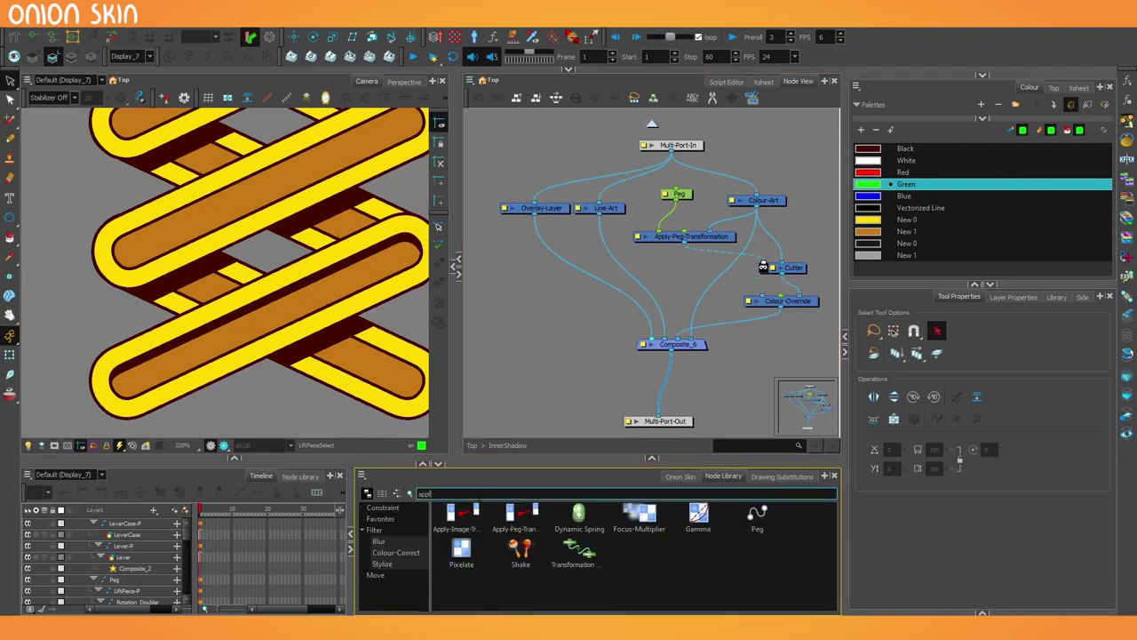
left_click_drag(526, 437, 504, 277)
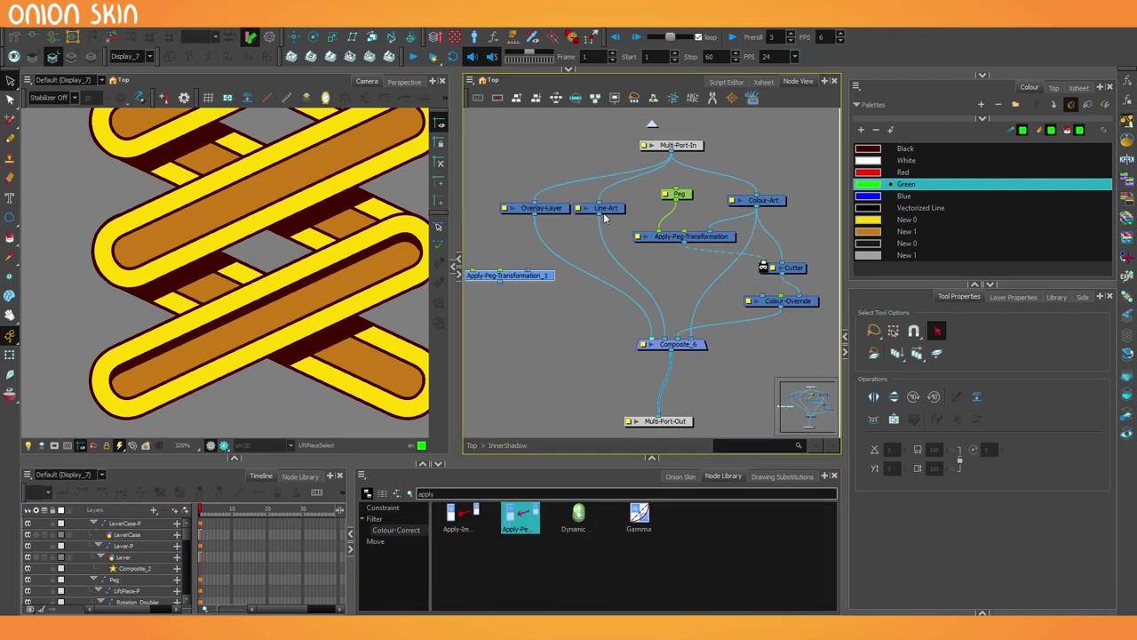
left_click_drag(607, 219, 659, 338)
left_click_drag(578, 318, 649, 322)
Step: Add a peg to the second Apply-Peg-Transformation node and nudge it slightly downward with the Translate tool
left_click(544, 254)
key("ctrl+p")
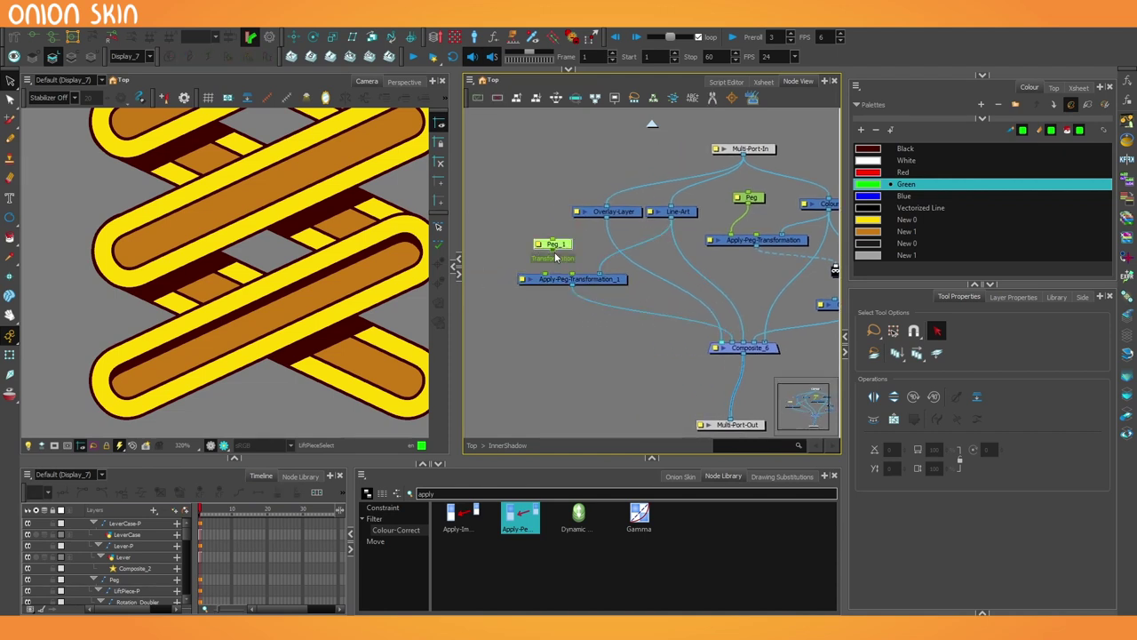
left_click_drag(552, 251, 550, 276)
left_click(552, 245)
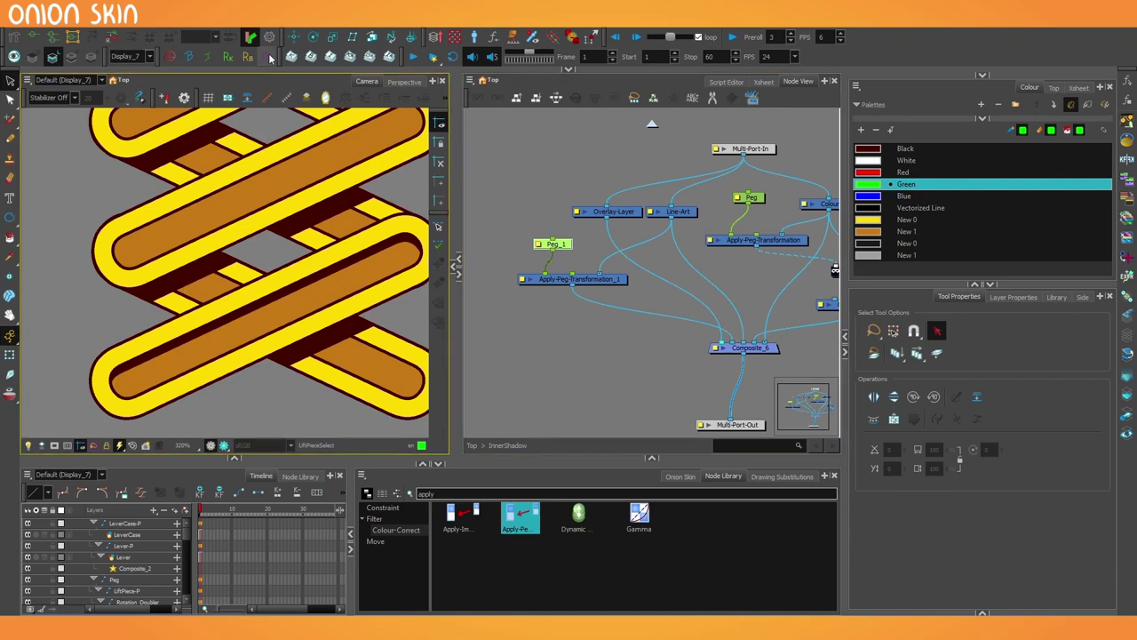
left_click(295, 38)
key("Down")
key("Down")
key("Down")
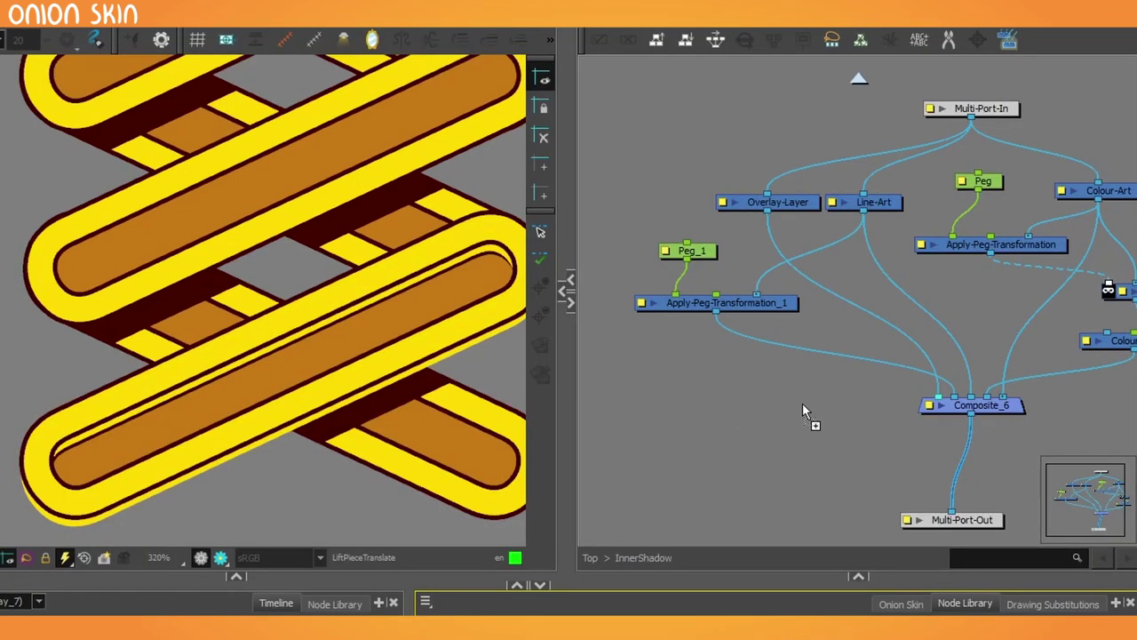
Step: Add a Cutter for Line-Art, using Apply-Peg-Transformation_1 as its matte, and connect its output to Composite_6 behind the overlay
scroll(827, 416, "up", 2)
left_click_drag(802, 405, 729, 400)
scroll(759, 391, "down", 3)
scroll(764, 393, "up", 1)
left_click_drag(801, 214, 713, 395)
left_click(718, 311)
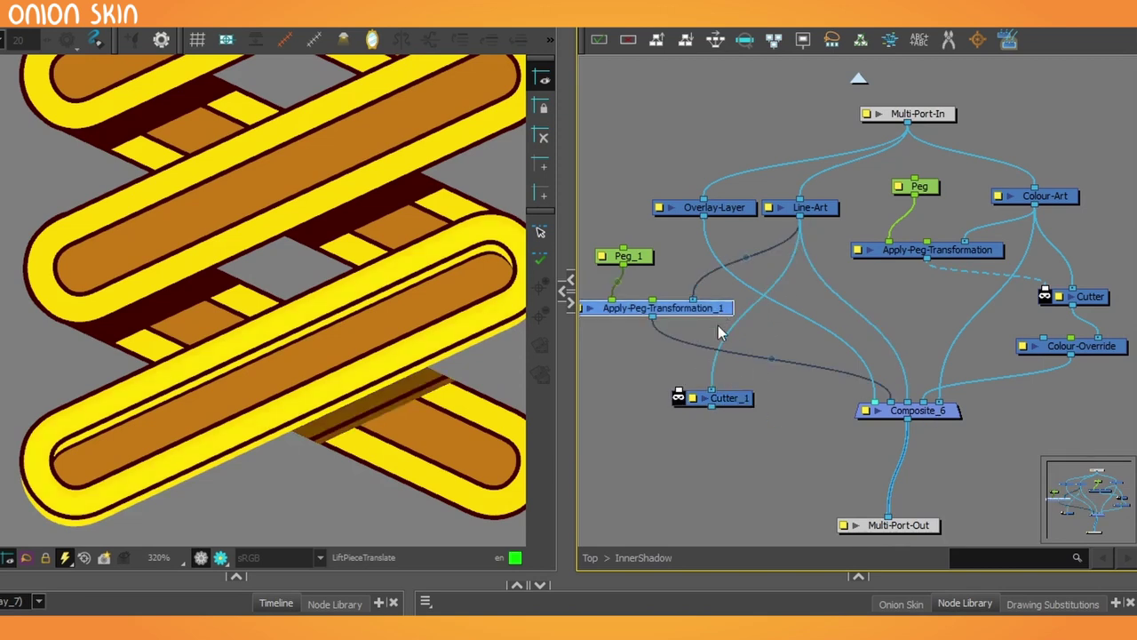
mouse_move(916, 409)
left_mouse_down()
mouse_move(677, 384)
mouse_move(766, 450)
mouse_move(899, 403)
left_mouse_up()
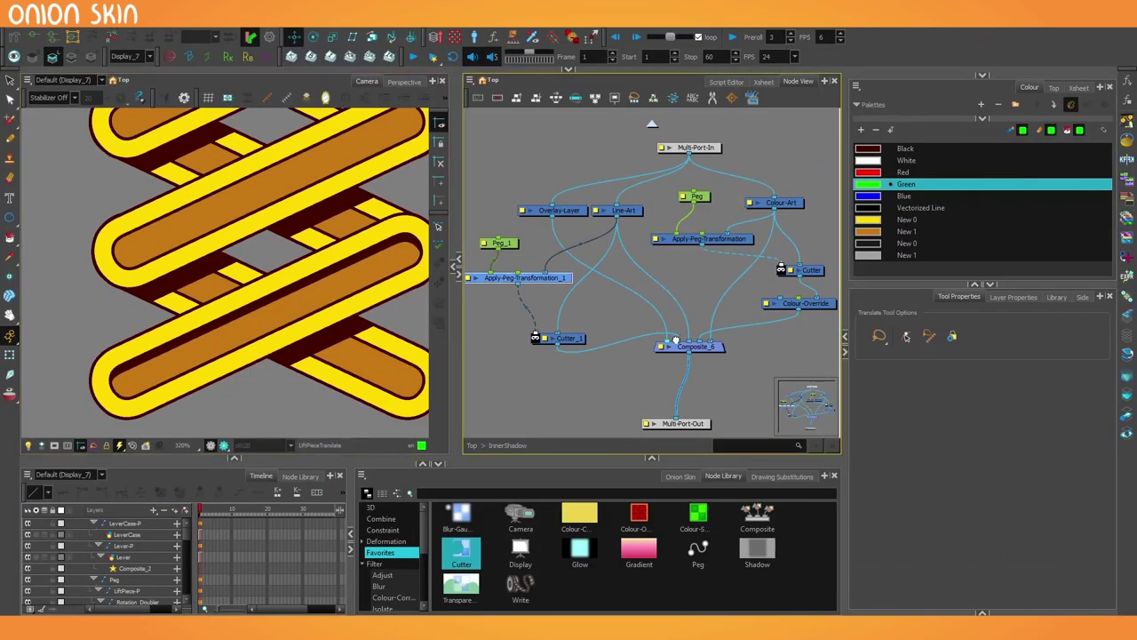
Step: Add a Display node fed by Cutter_1 and switch the active display to Display_9
left_click(565, 364)
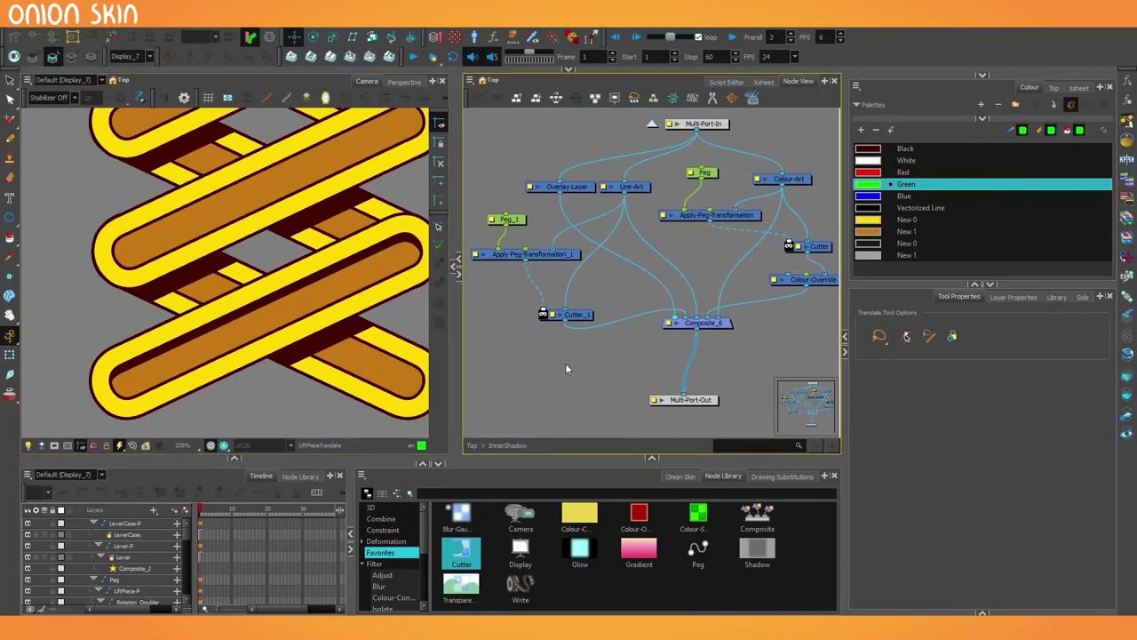
key("ctrl+9")
left_click_drag(589, 355, 570, 323)
right_click(182, 55)
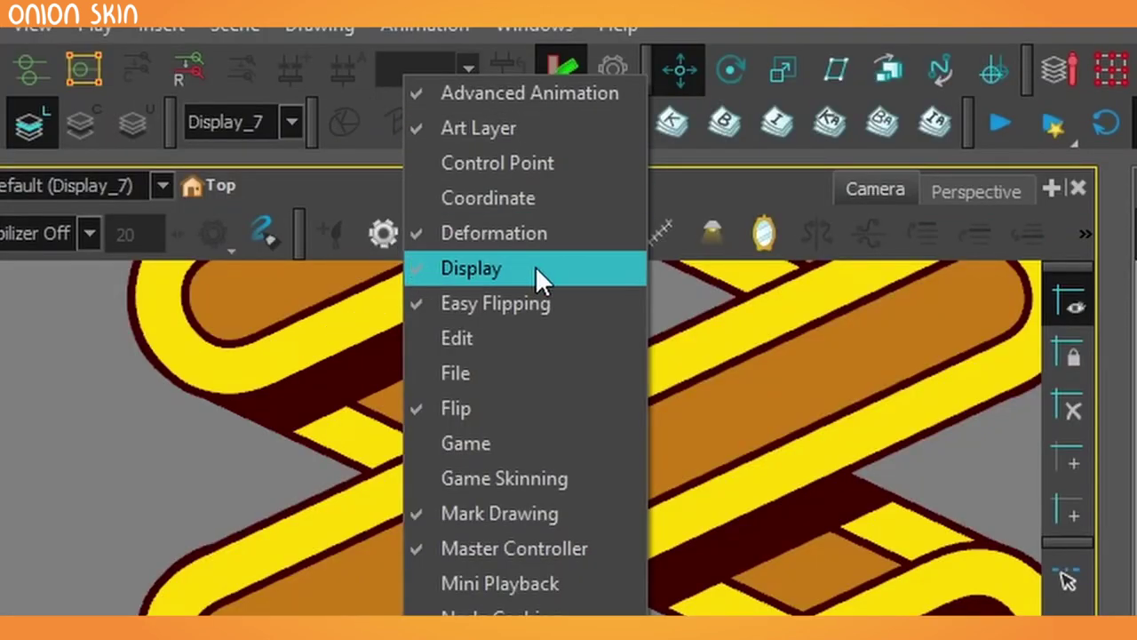
left_click(218, 124)
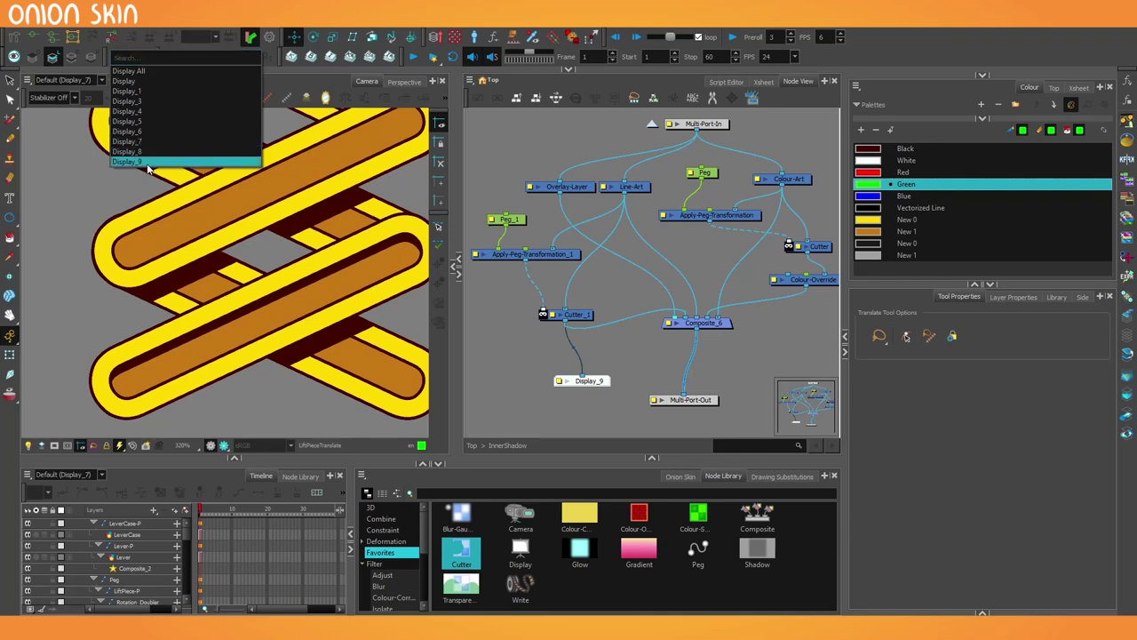
left_click(146, 165)
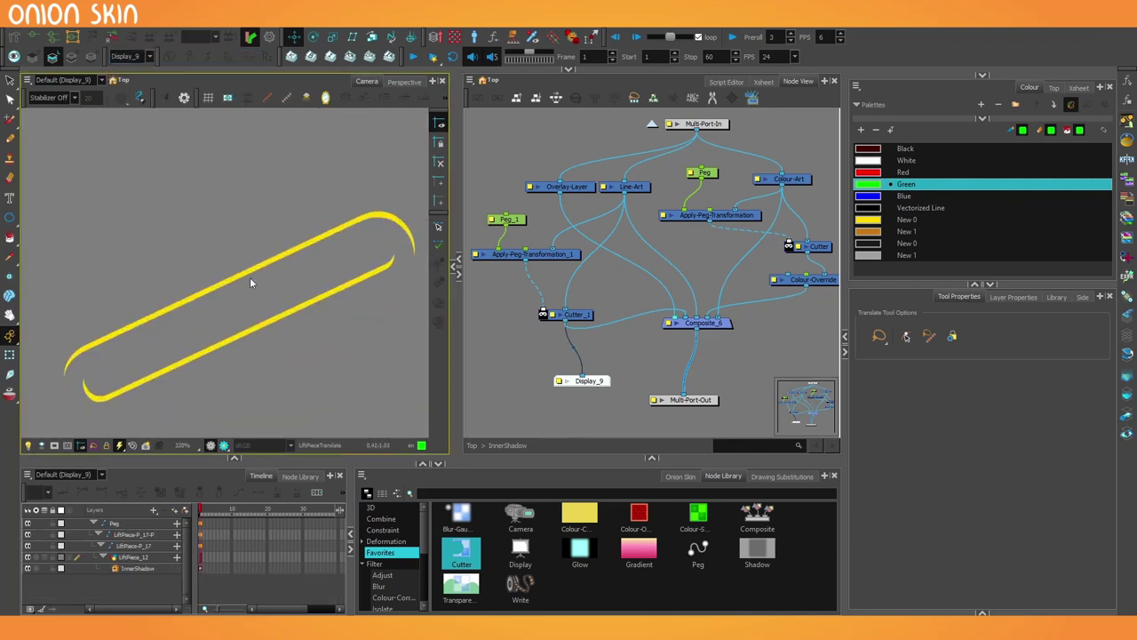
Step: Insert a Colour-Override node between Cutter_1 and Display_9, and add an individual override for the ScissorLift palette's yellow New 0 colour
mouse_move(587, 365)
left_mouse_down()
mouse_move(615, 322)
mouse_move(605, 370)
left_mouse_up()
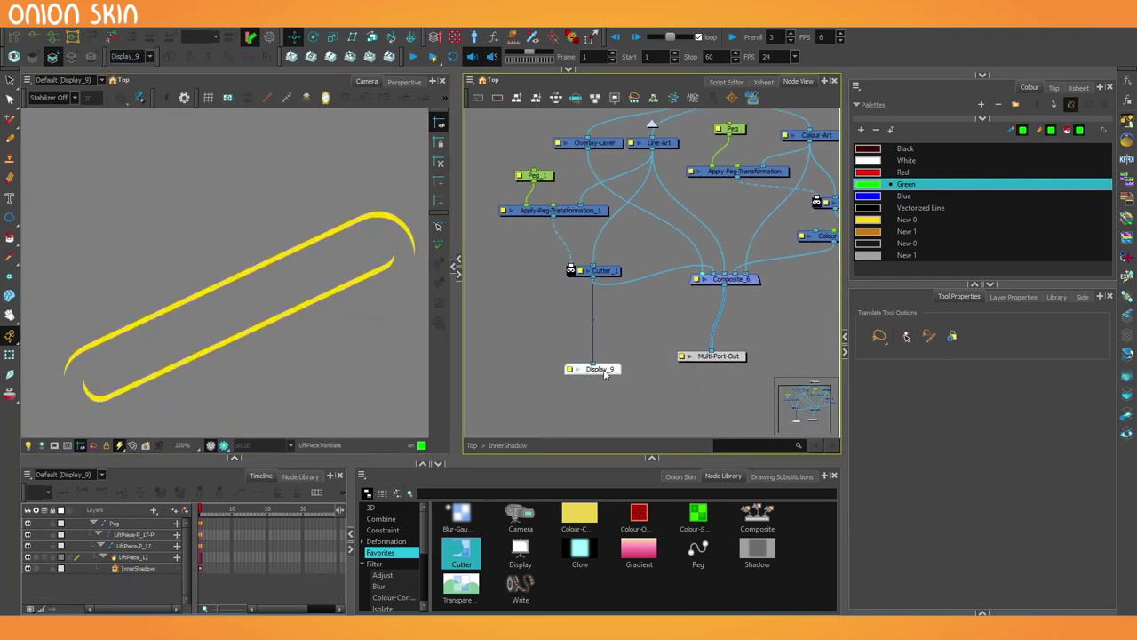
left_click_drag(611, 299, 599, 321)
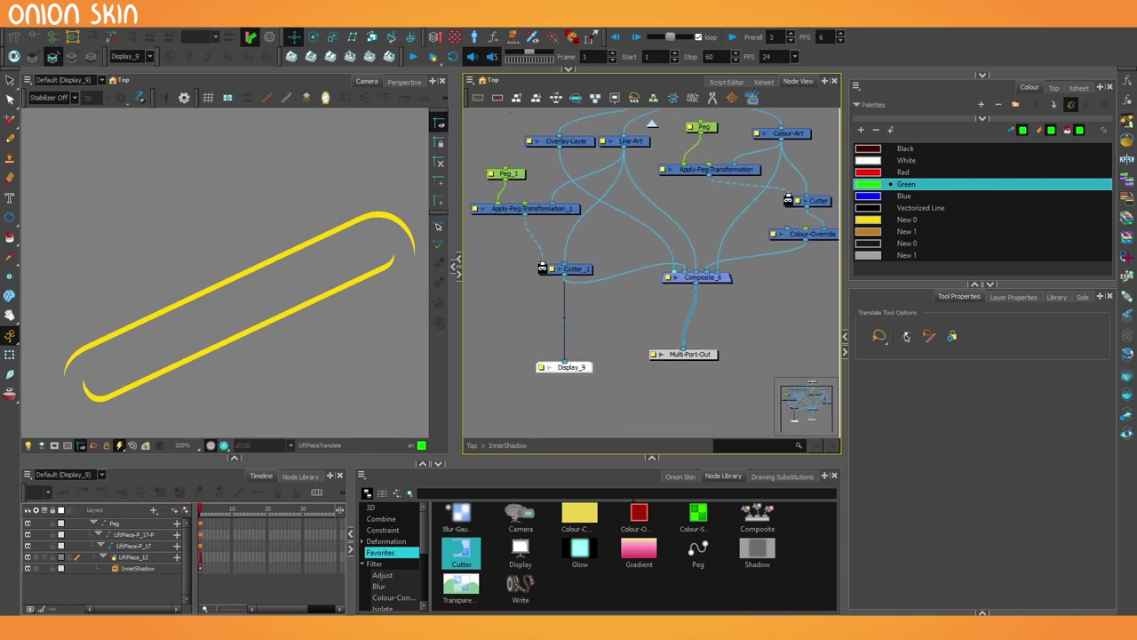
left_click_drag(639, 515, 577, 331)
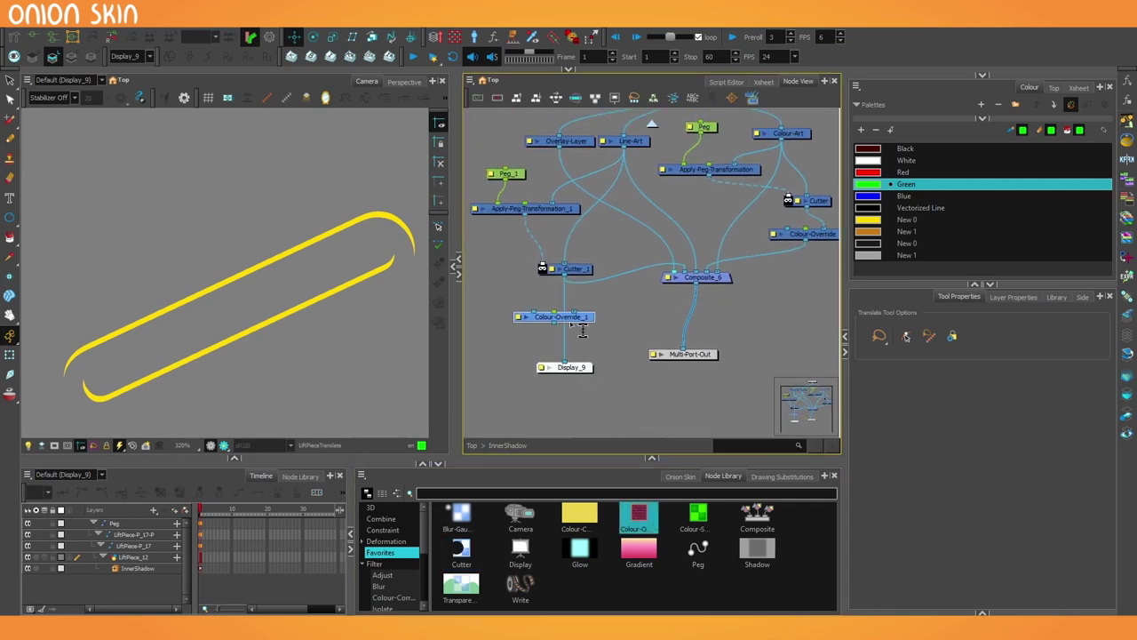
double_click(523, 321)
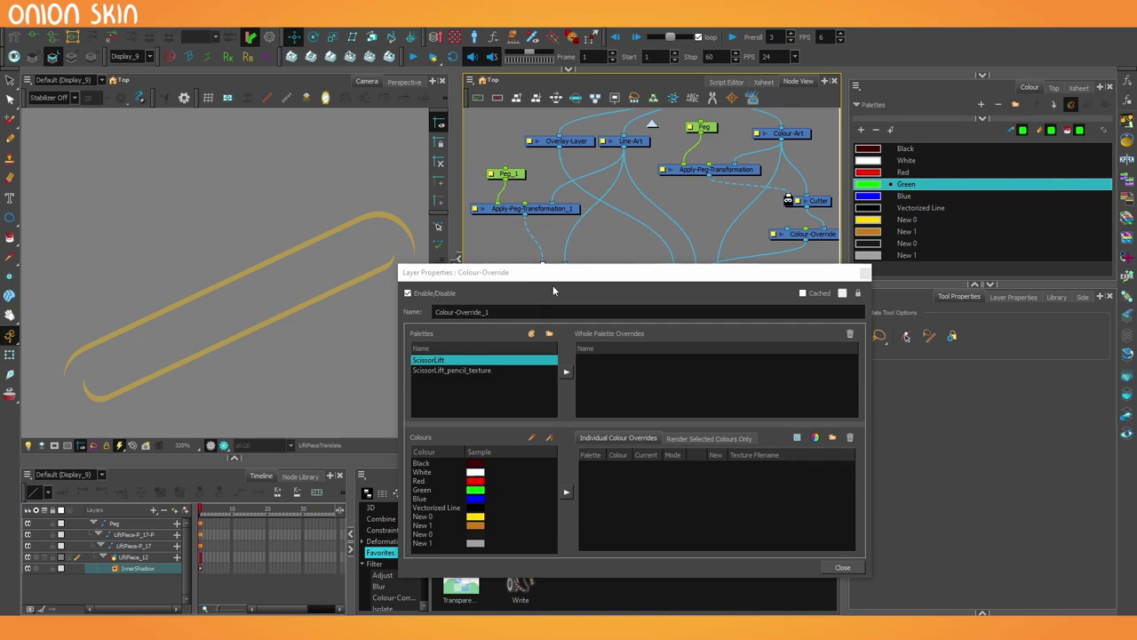
left_click_drag(553, 273, 547, 200)
left_click(471, 444)
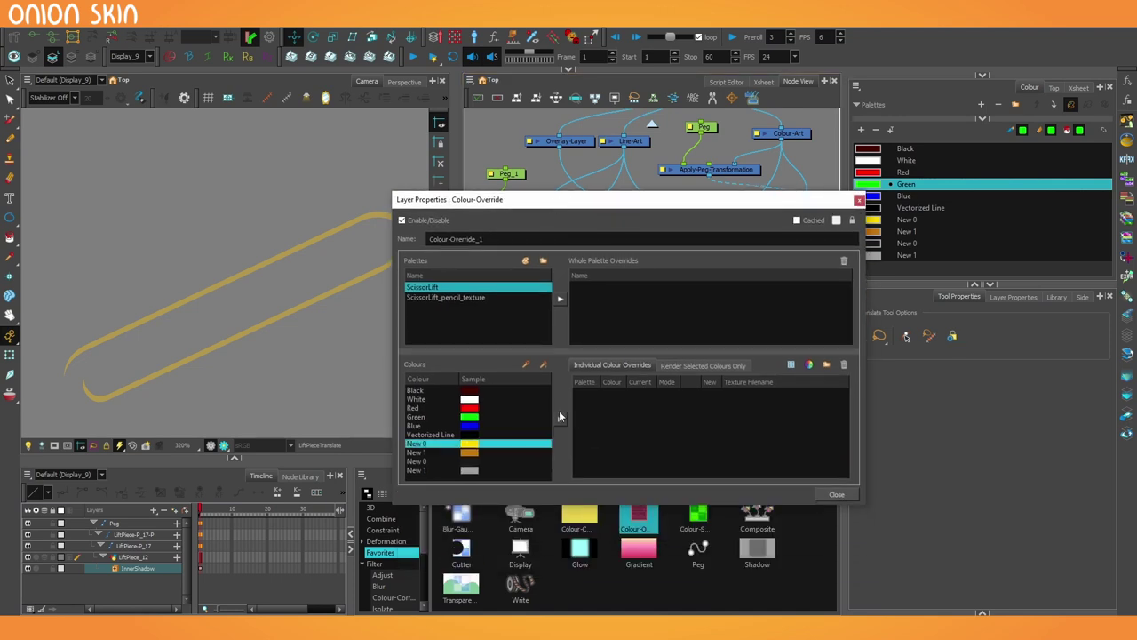
left_click(560, 419)
Step: Set the New 0 override to a near-white colour and close the node's properties
double_click(732, 396)
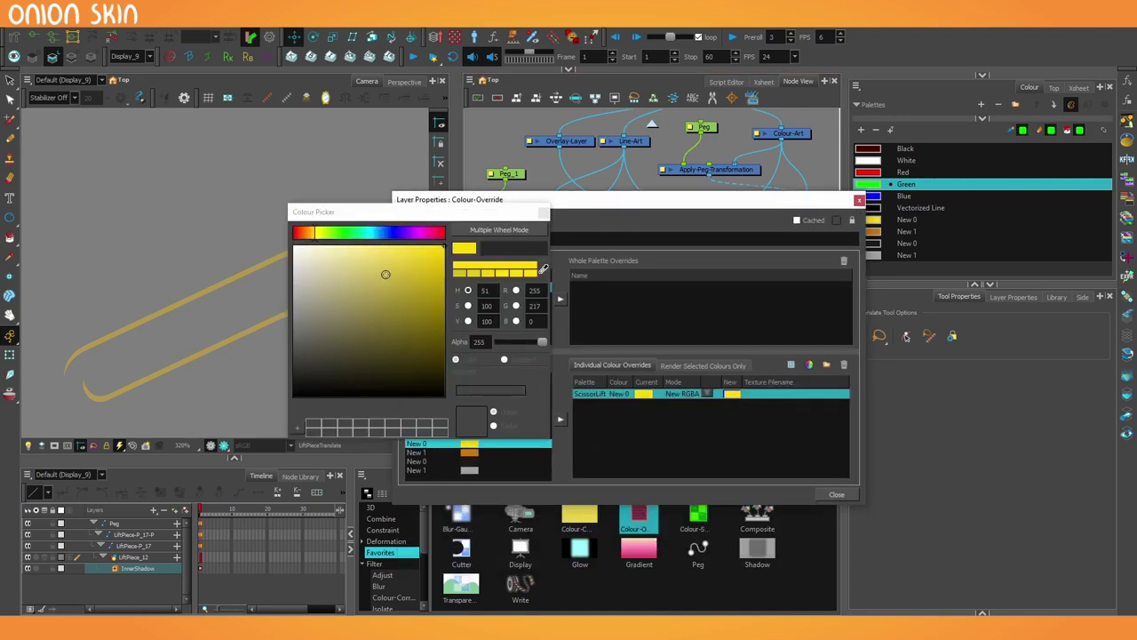
left_click_drag(386, 274, 294, 247)
left_click(302, 247)
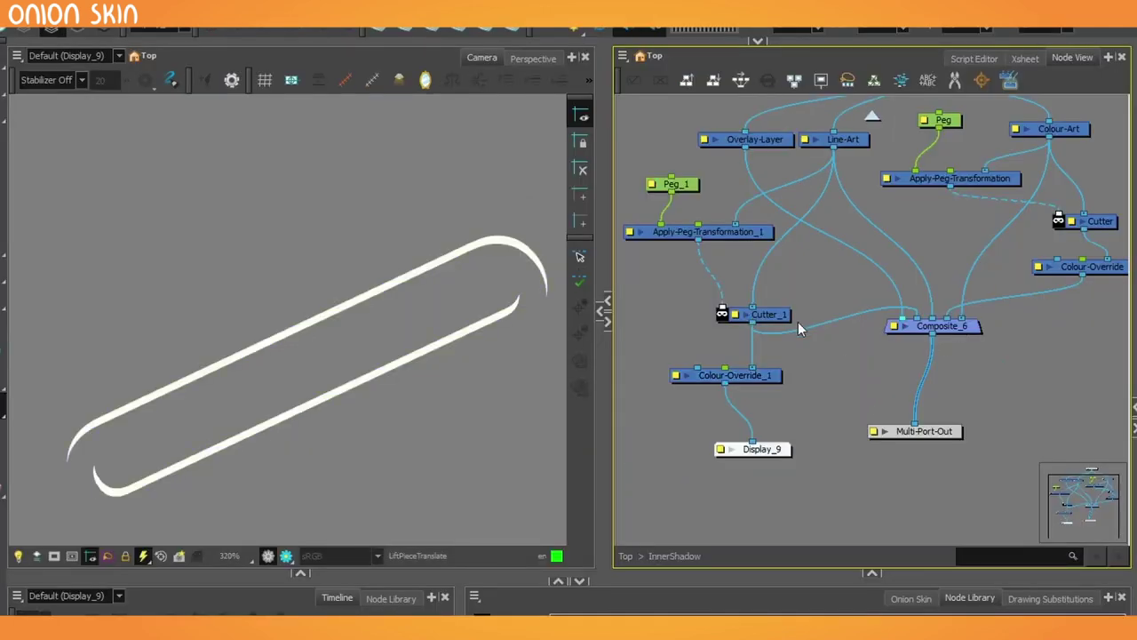
Step: Replace Cutter_1's direct link to Composite_6 with Colour-Override_1's output, and feed Display_9 from Composite_6
left_click_drag(905, 319, 758, 429)
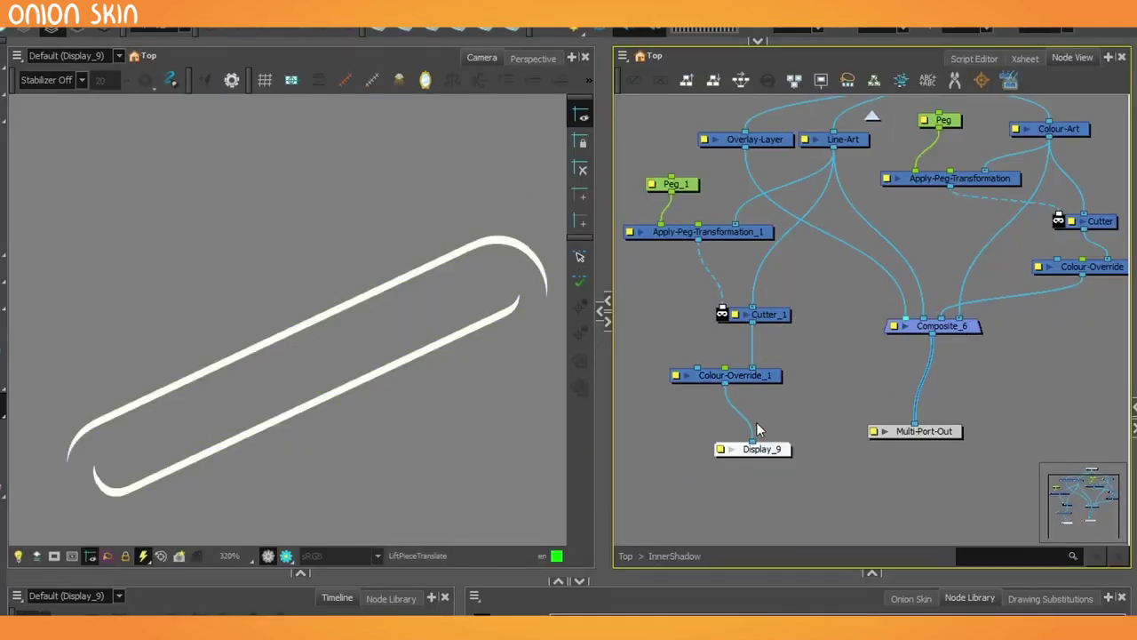
left_click_drag(725, 383, 752, 441)
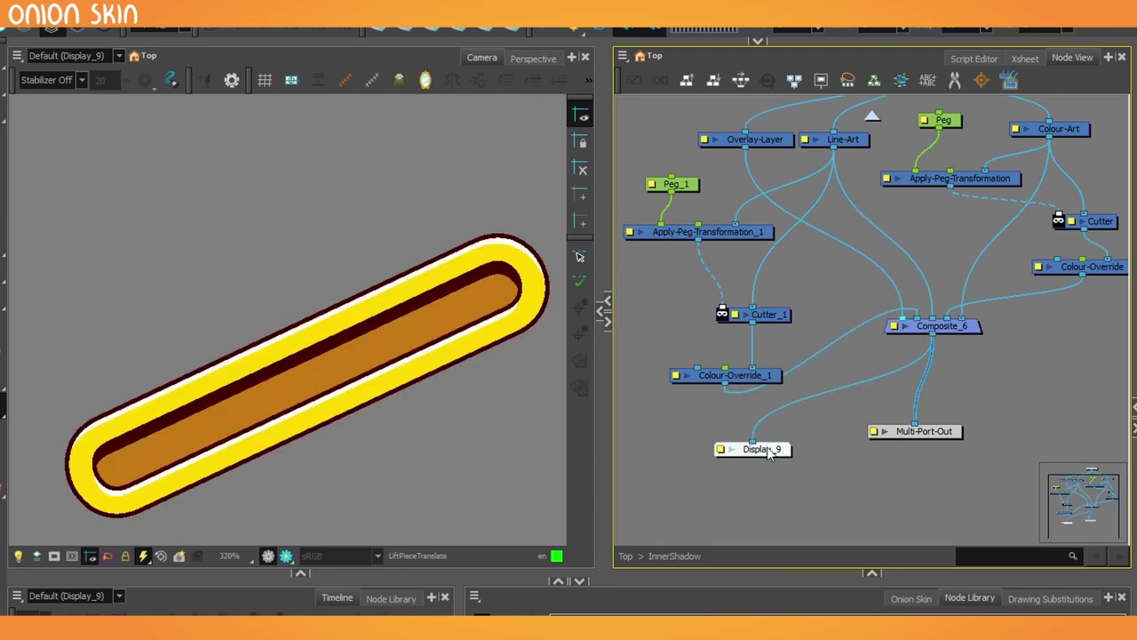
scroll(254, 444, "down", 2)
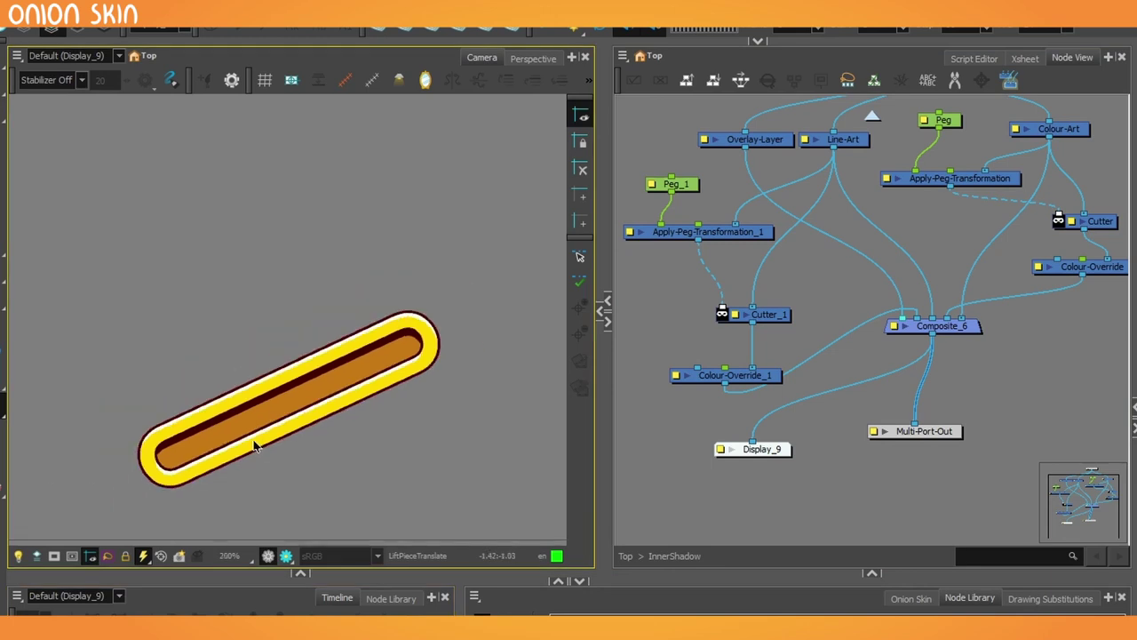
scroll(726, 339, "down", 2)
left_click_drag(784, 220, 817, 272)
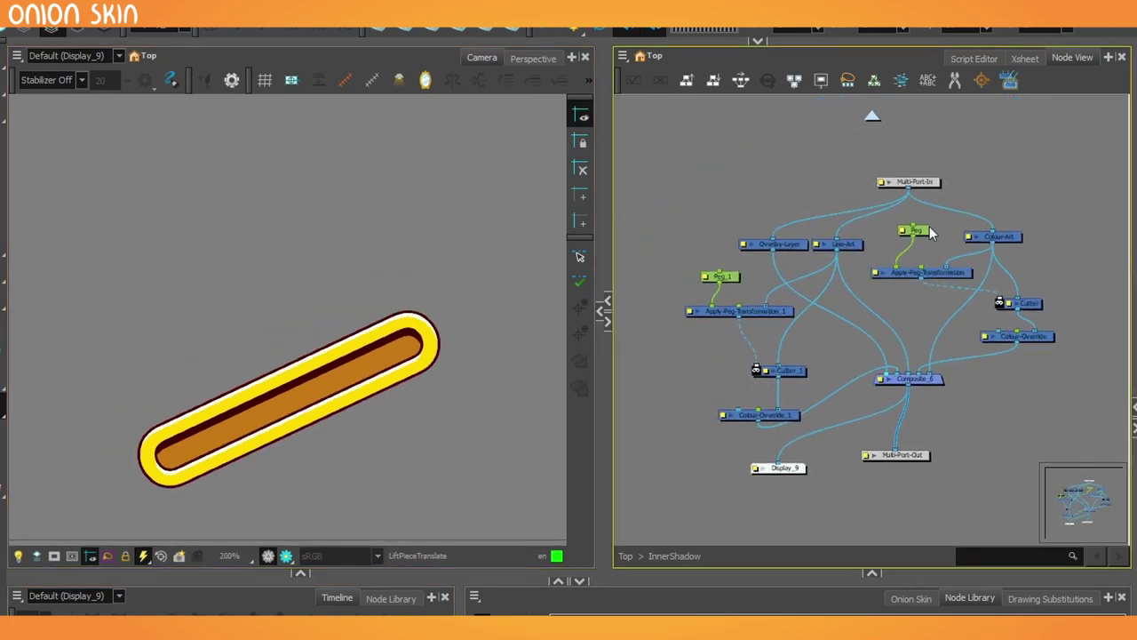
scroll(405, 323, "up", 1)
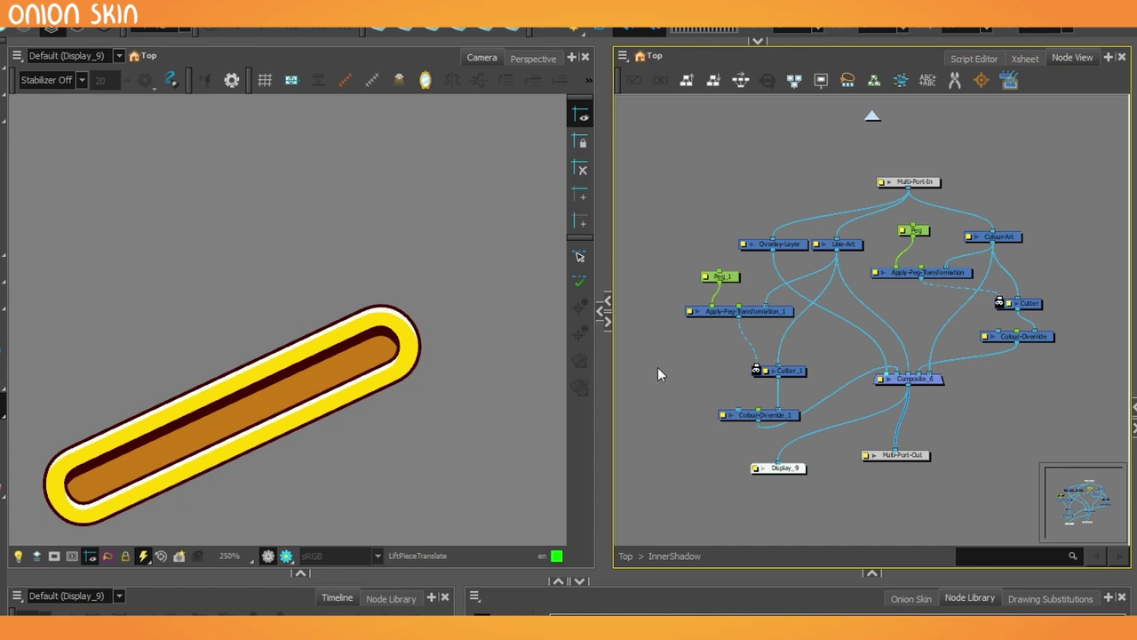
Step: Switch the active display back to Display_7 and delete the Display_9 node
left_click_drag(700, 339, 786, 309)
mouse_move(838, 425)
left_mouse_down()
mouse_move(899, 481)
mouse_move(889, 484)
left_mouse_up()
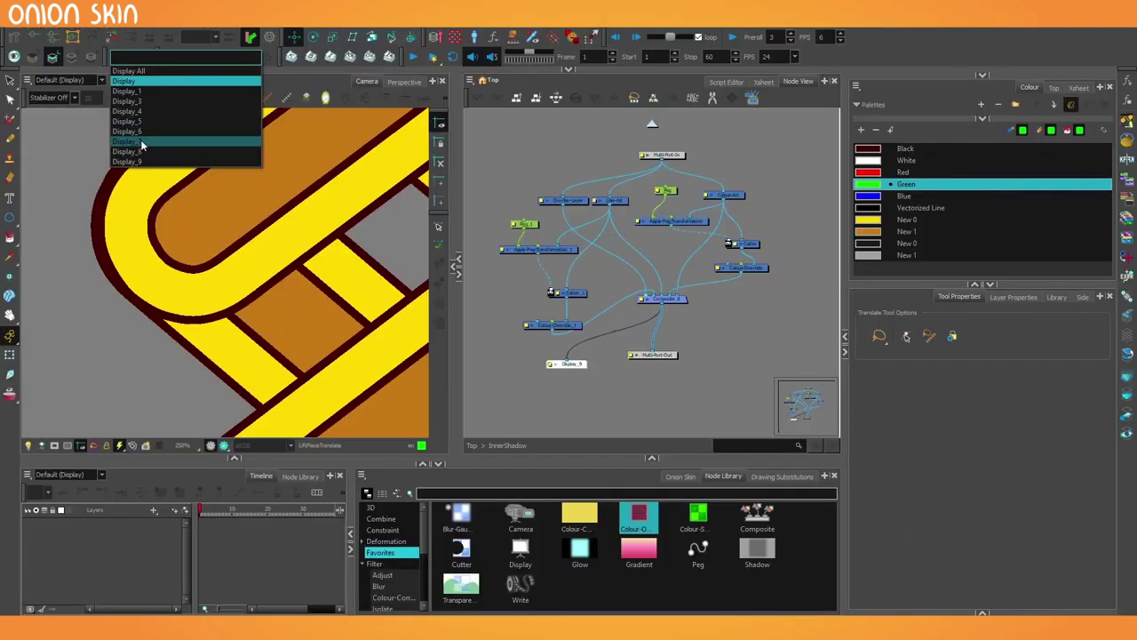
left_click(144, 142)
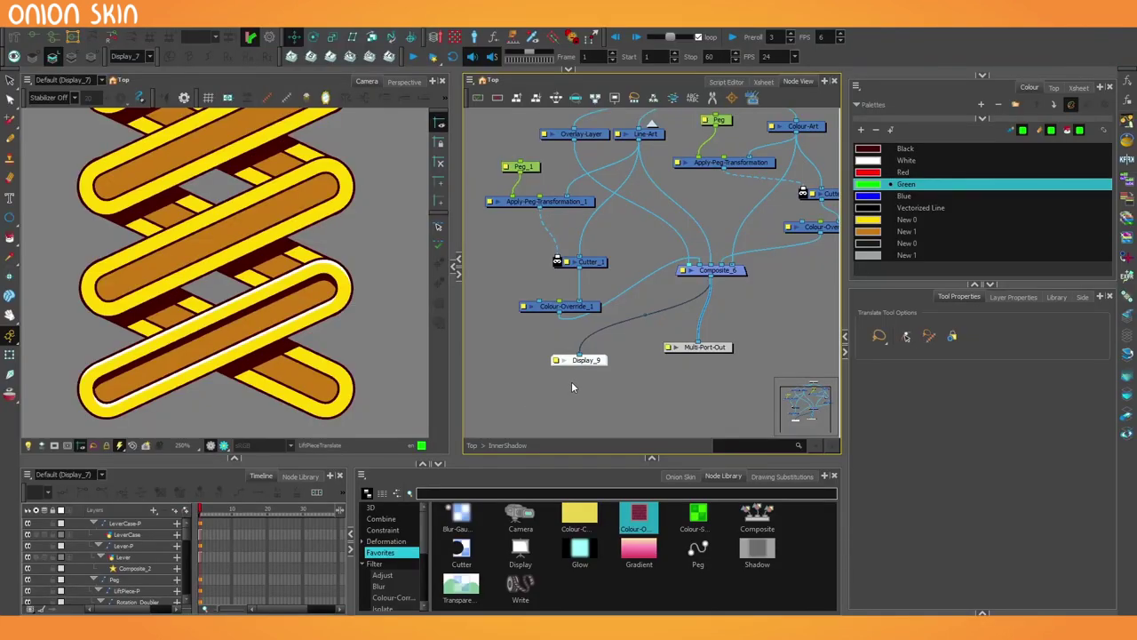
key("Delete")
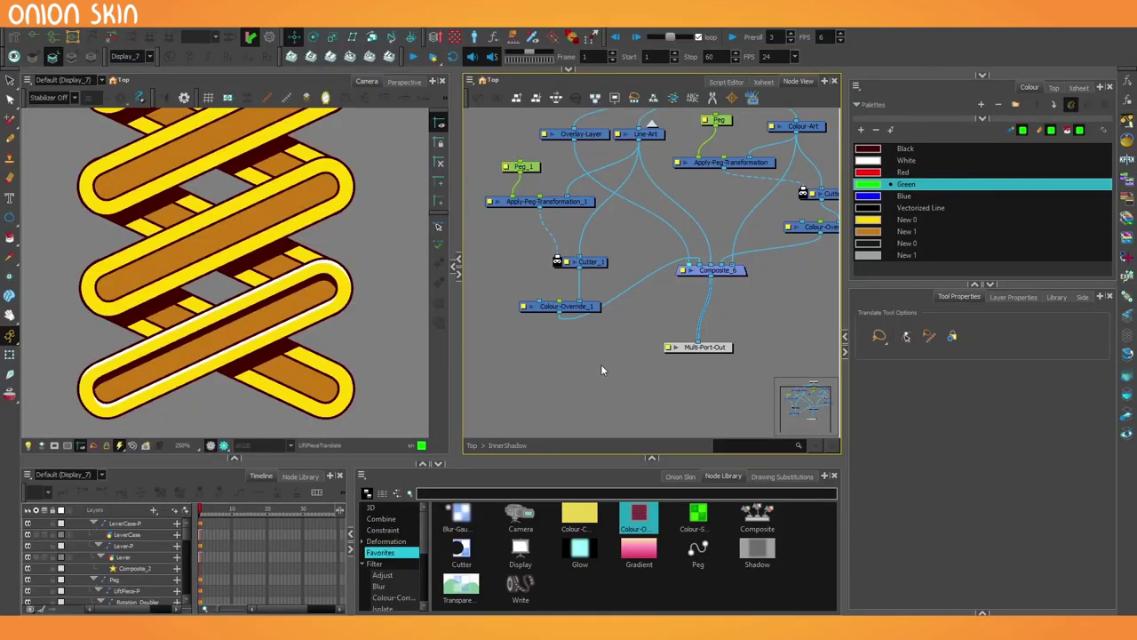
Step: Spread out the InnerShadow group's layout by moving Multi-Port-Out and Composite_6 lower and Peg_1 above the Overlay-Layer node
left_click_drag(634, 377, 562, 381)
left_click_drag(647, 353, 668, 431)
scroll(680, 328, "down", 3)
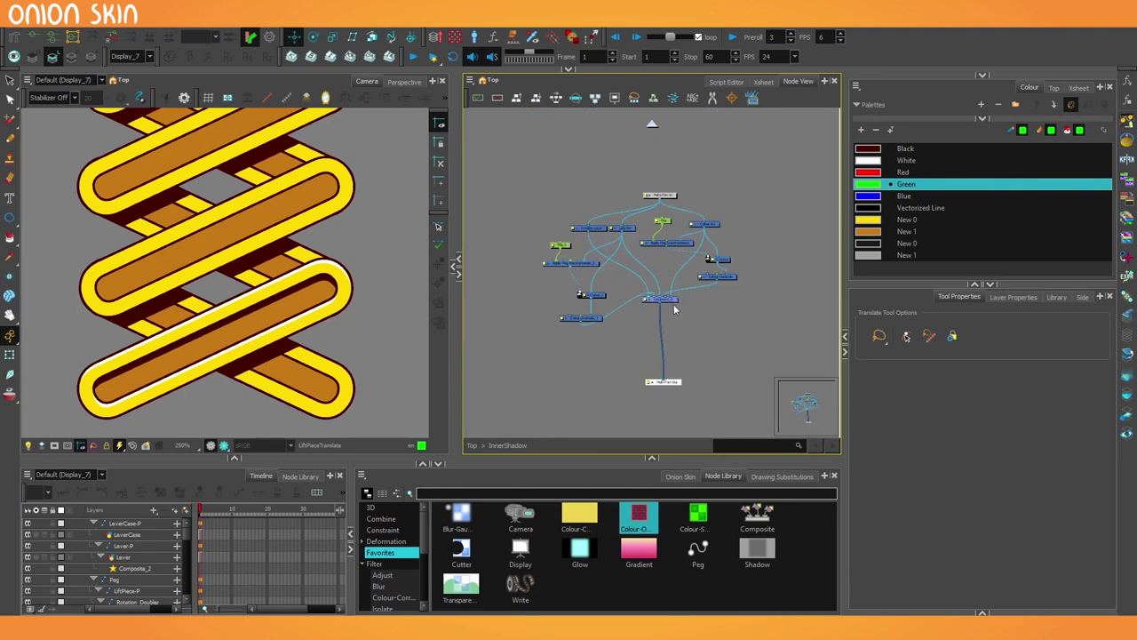
left_click_drag(667, 302, 667, 337)
key("2")
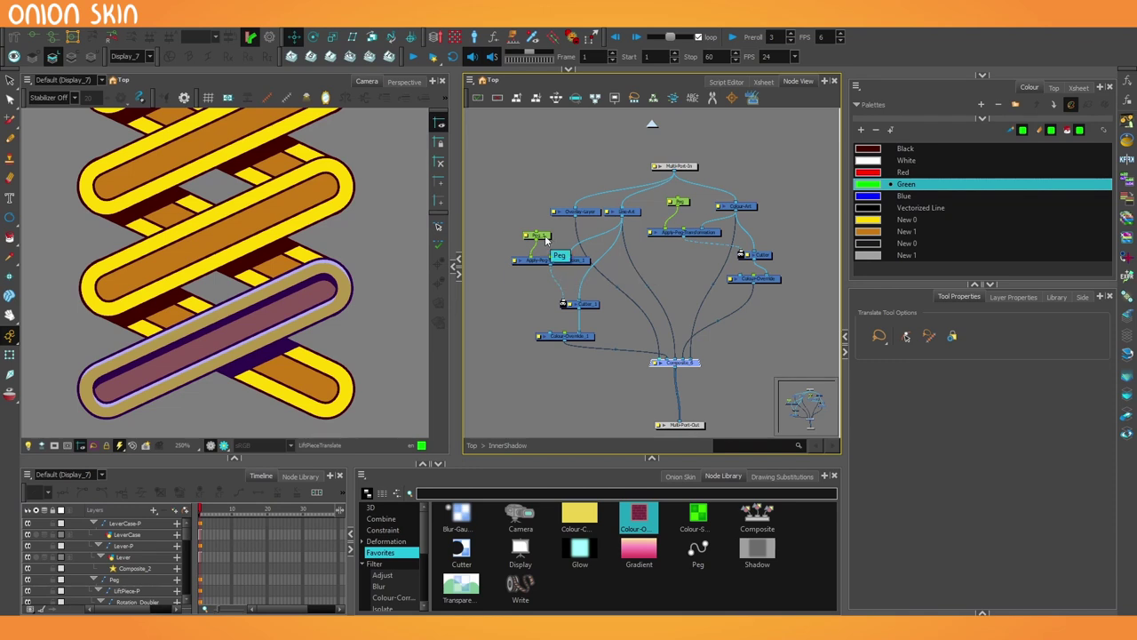
left_click_drag(544, 238, 539, 187)
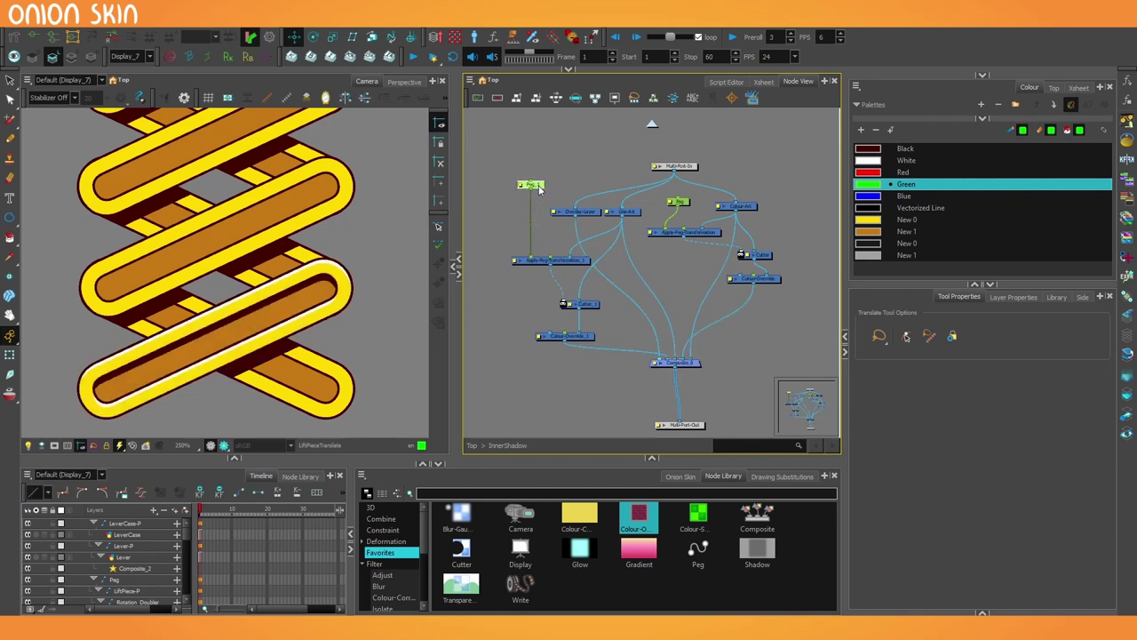
Step: Rename the peg driving the first Apply-Peg-Transformation node to Shade-P
left_click(678, 202)
scroll(678, 203, "up", 5)
left_click(1013, 296)
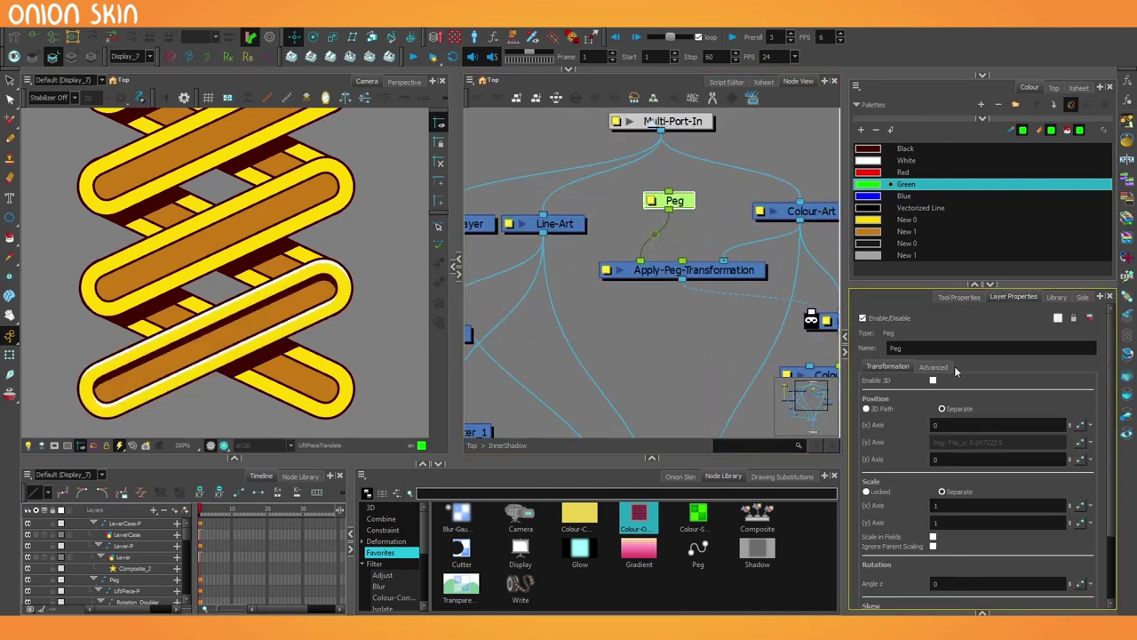
double_click(895, 347)
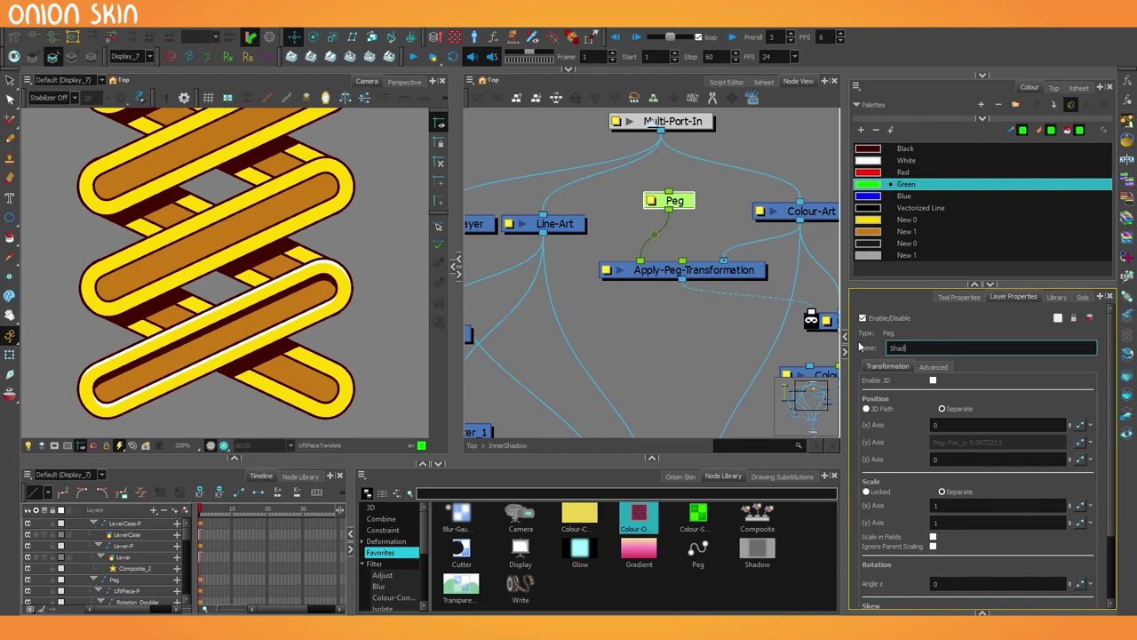
type("Shade-P")
key("Return")
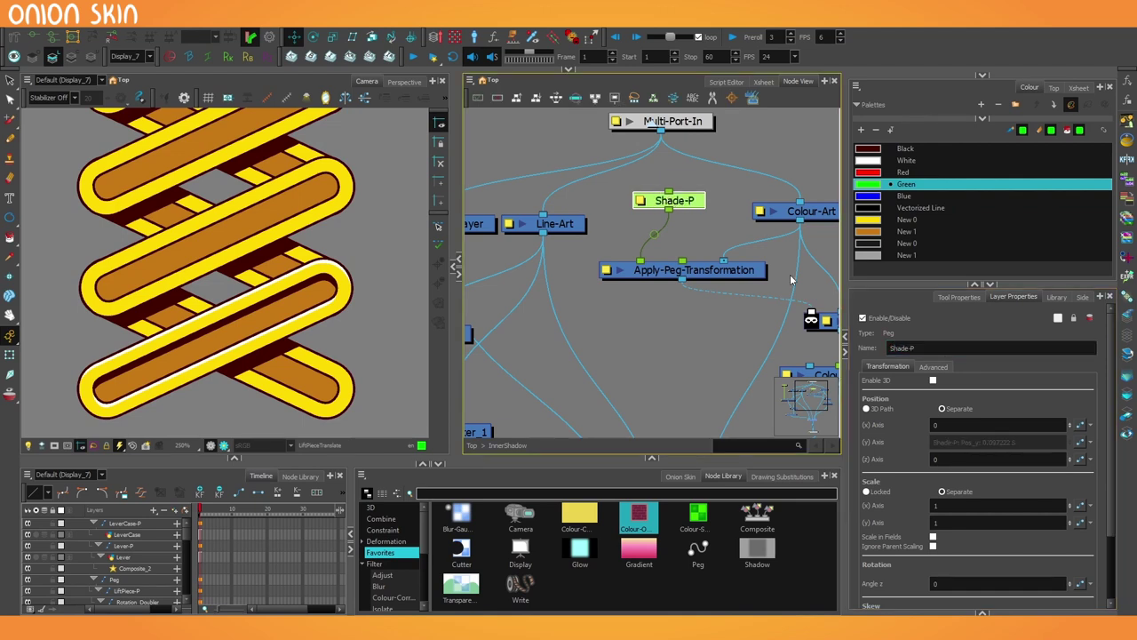
Step: Rename the peg driving Apply-Peg-Transformation_1 to Highlight-P
scroll(578, 189, "down", 3)
scroll(577, 190, "up", 3)
left_click(917, 347)
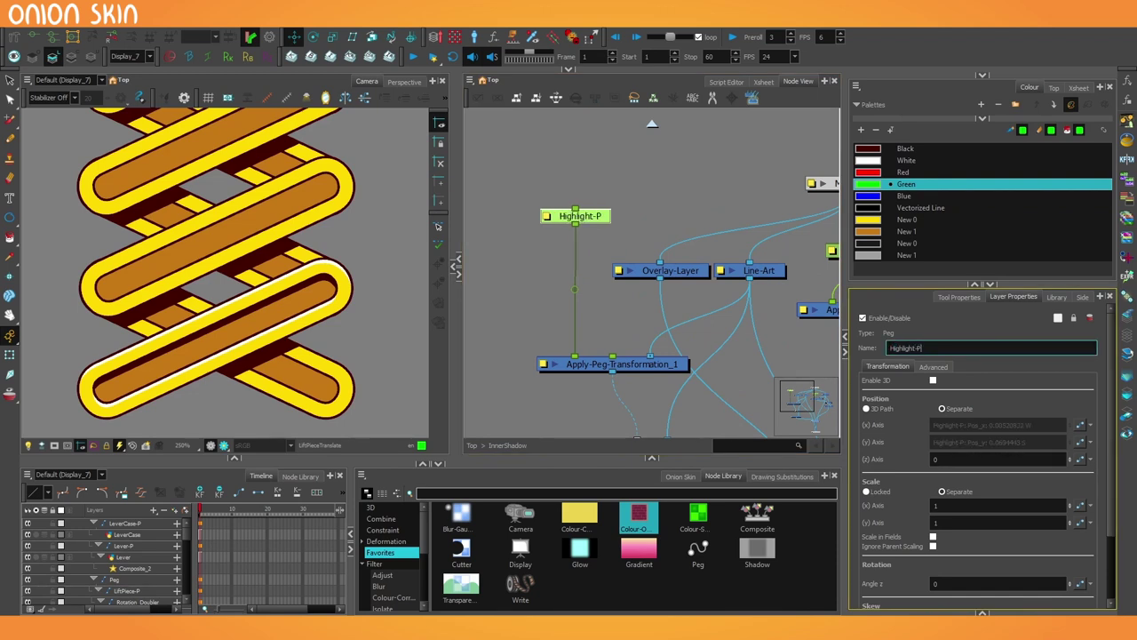
left_click(637, 168)
scroll(605, 197, "down", 2)
left_click(591, 211)
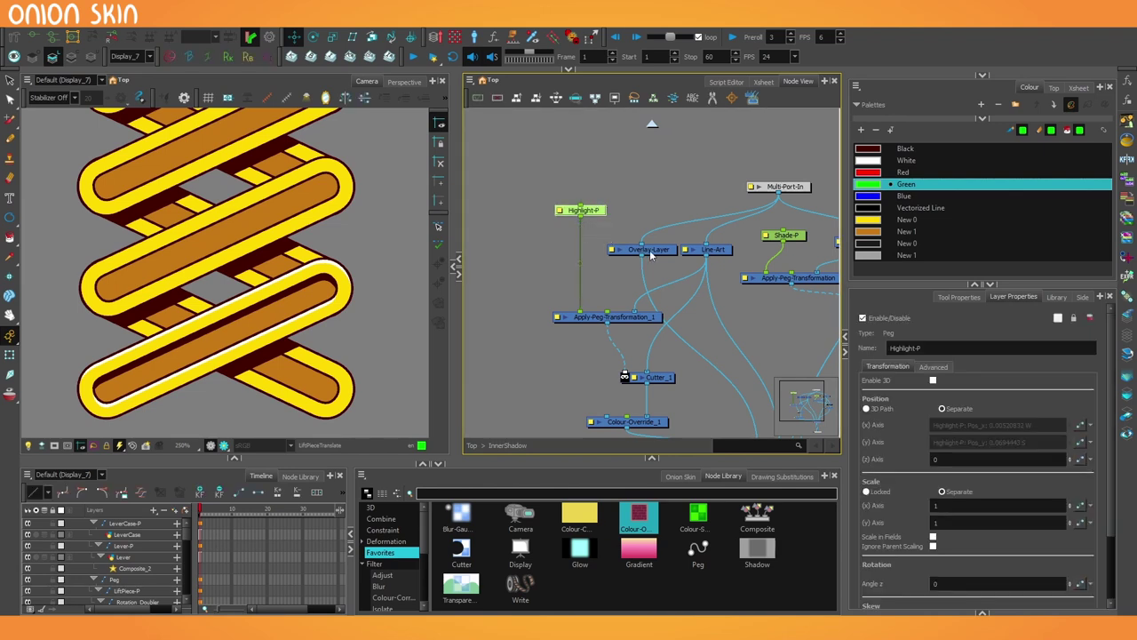
Step: Enlarge the layer properties area to show all transformation settings of the Highlight-P peg
left_click_drag(651, 255, 557, 264)
left_click(543, 207)
left_click(494, 222)
left_click_drag(493, 222, 526, 226)
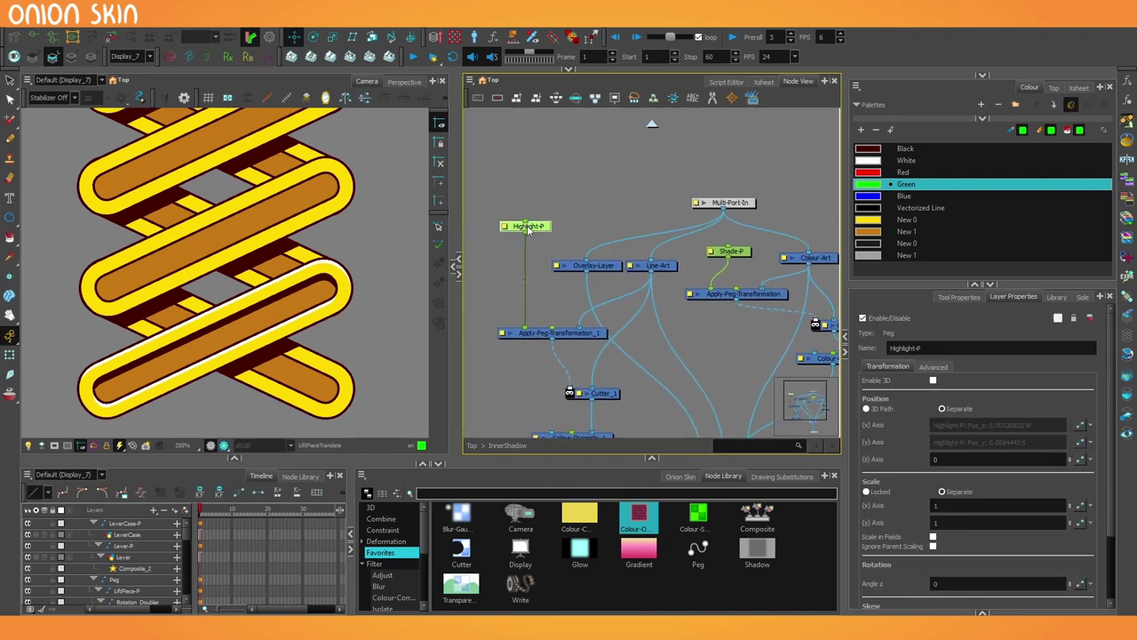
scroll(526, 226, "up", 1)
left_click(897, 428)
scroll(901, 426, "down", 1)
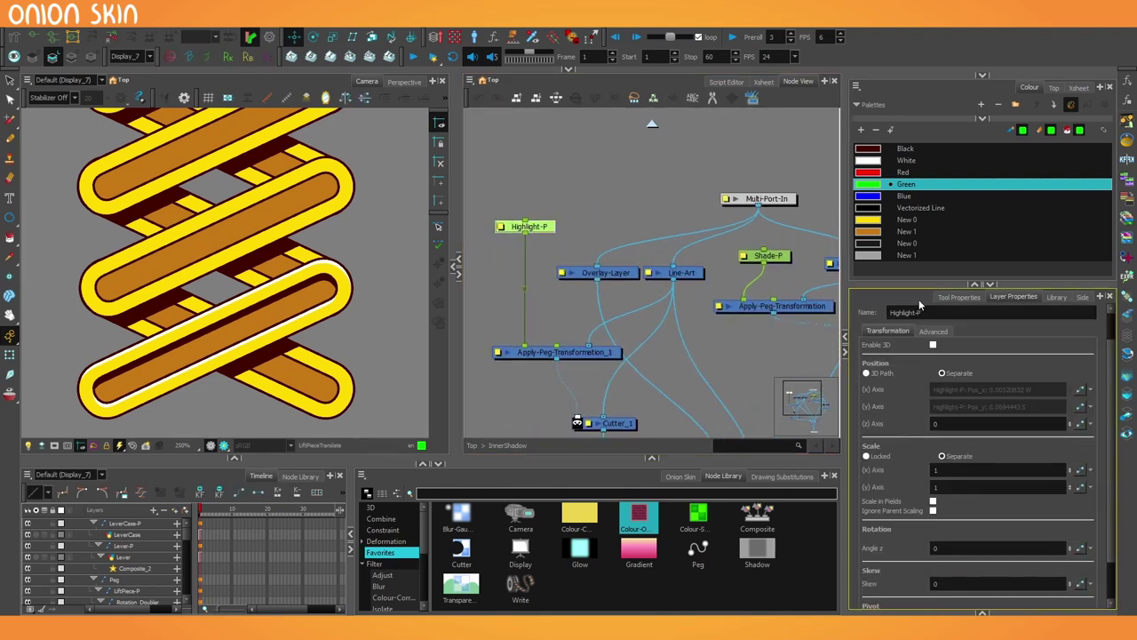
left_click_drag(927, 284, 916, 102)
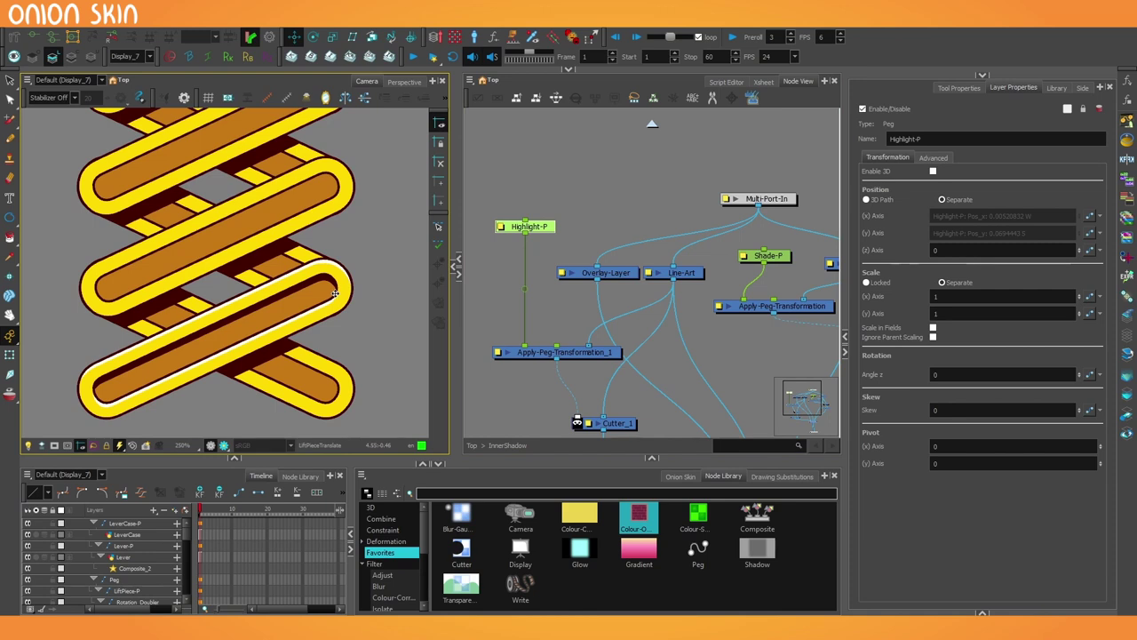
left_click(545, 328)
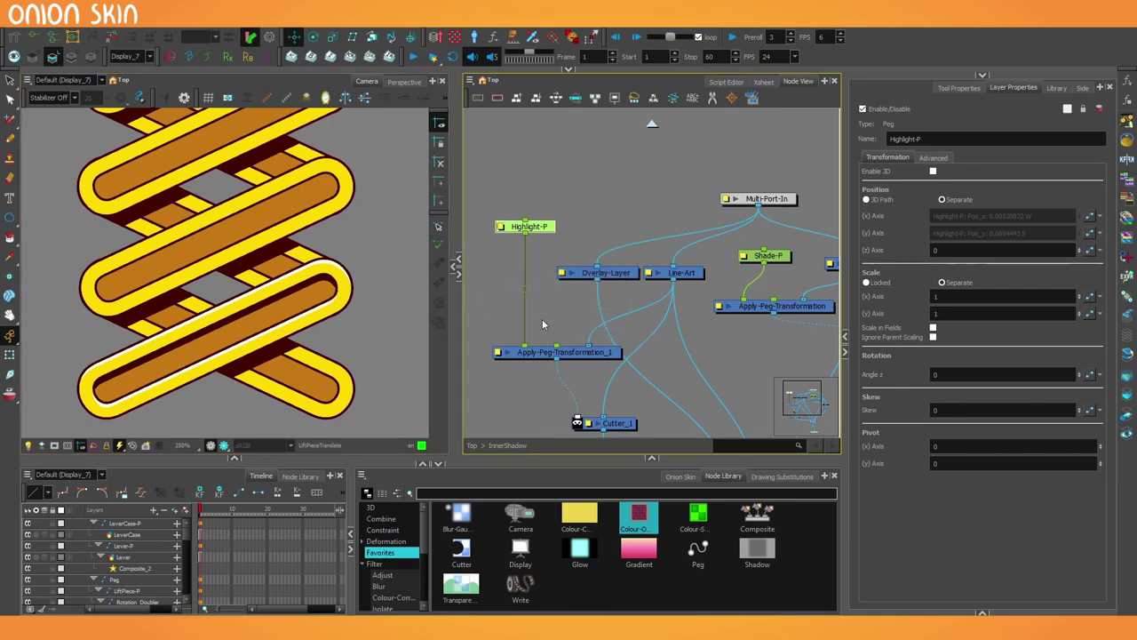
Step: Try shifting the Shade-P peg's position, undo the changes and deselect the peg
left_click(779, 259)
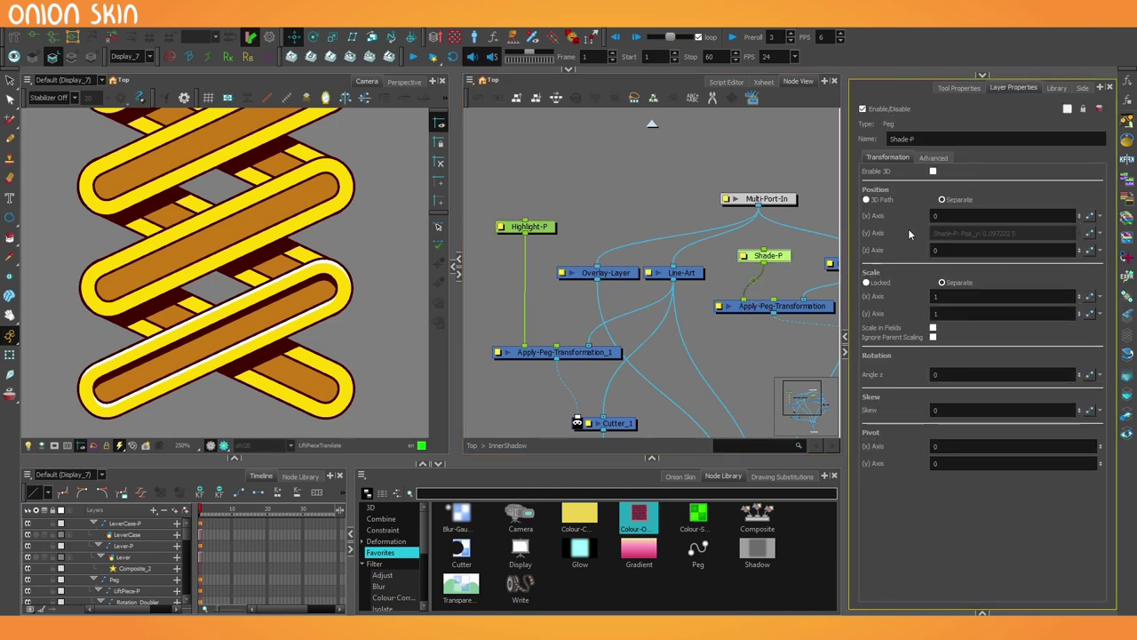
left_click(1092, 217)
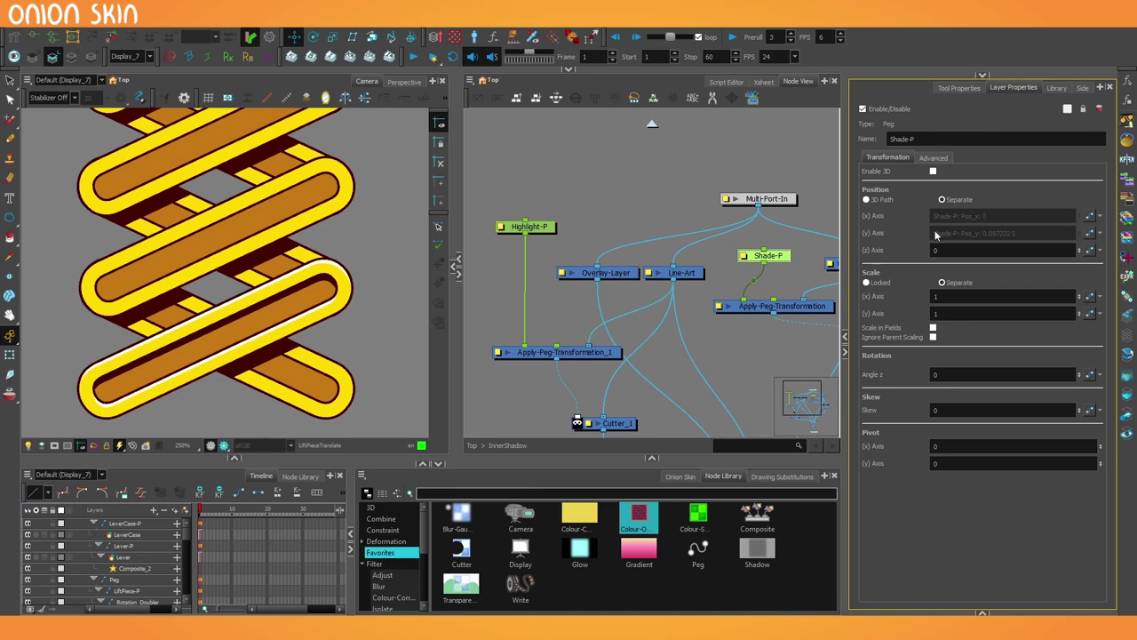
key("ctrl+z")
left_click_drag(740, 245, 683, 240)
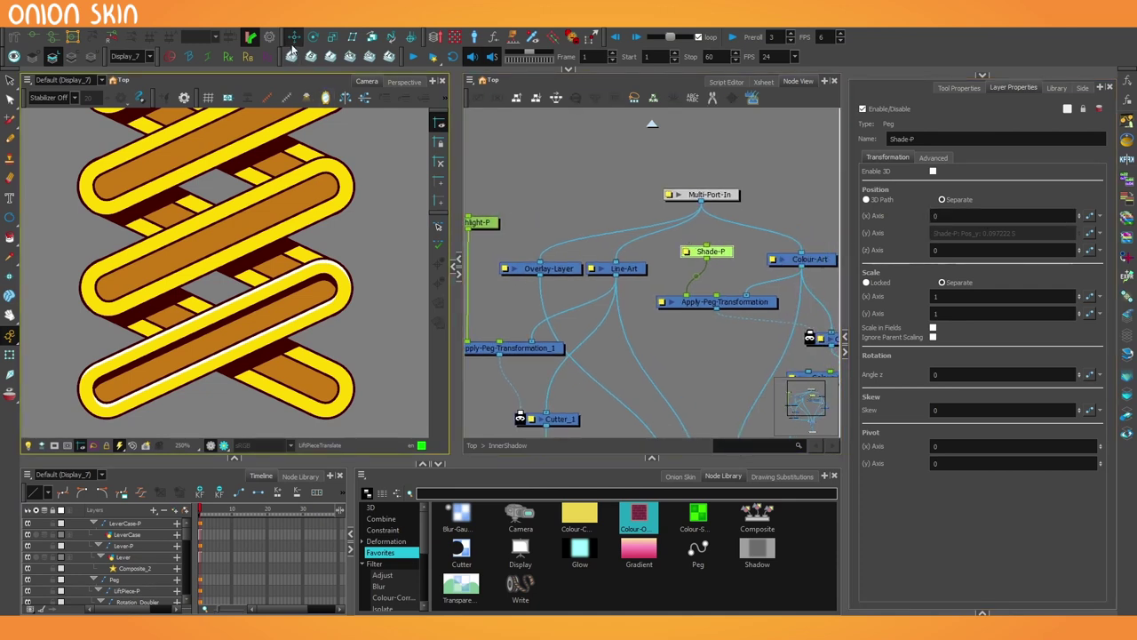
key("ctrl+shift+z")
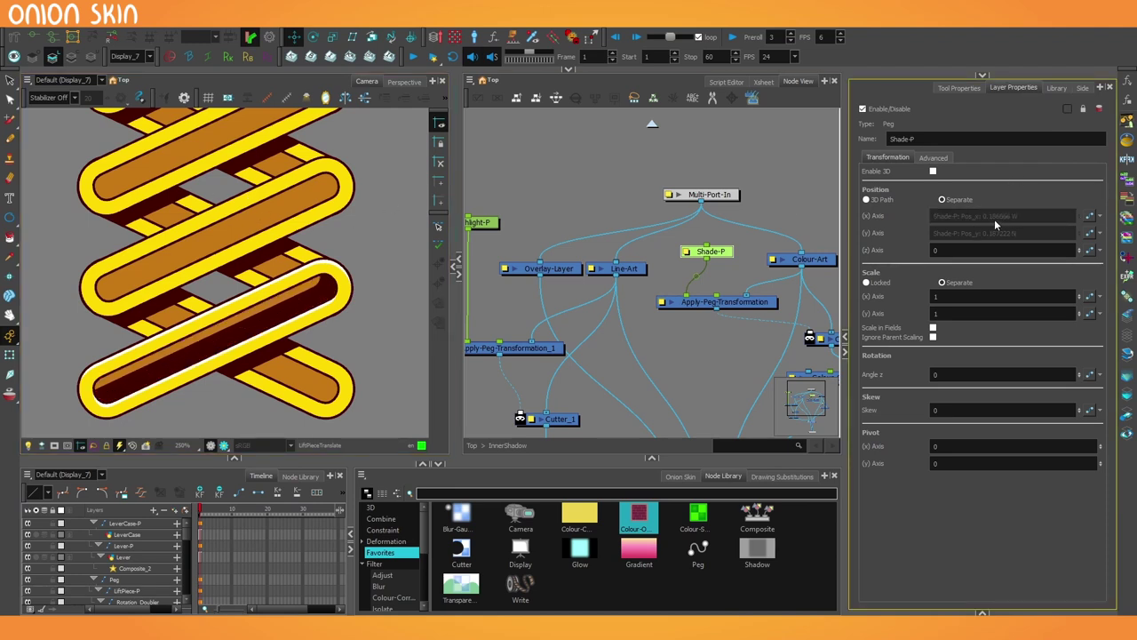
key("ctrl+z")
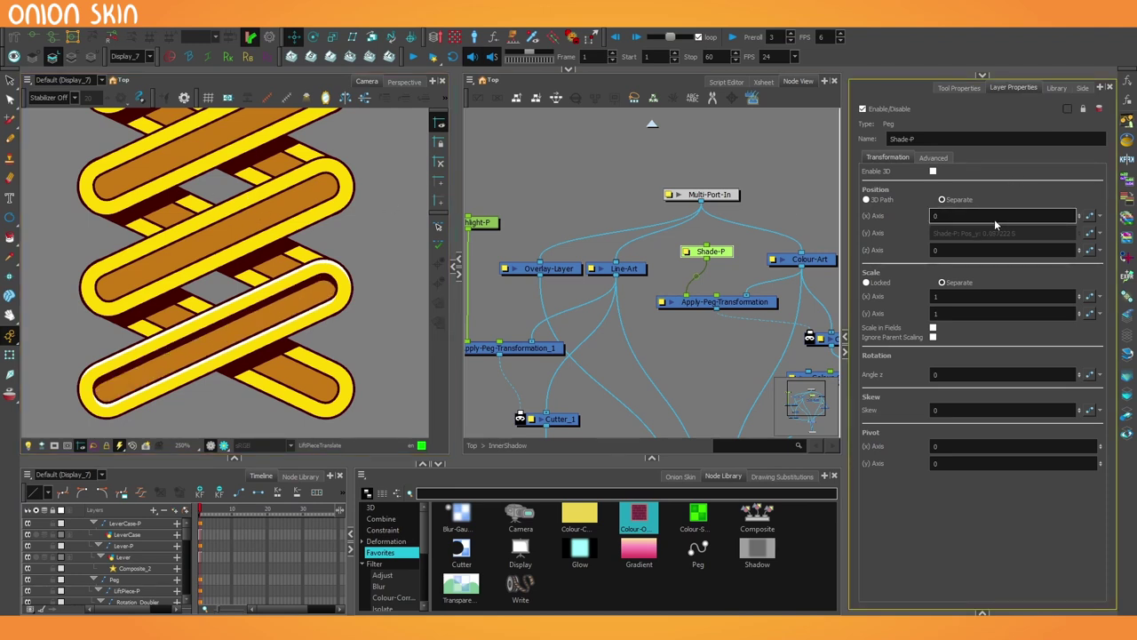
left_click(1013, 250)
left_click(767, 172)
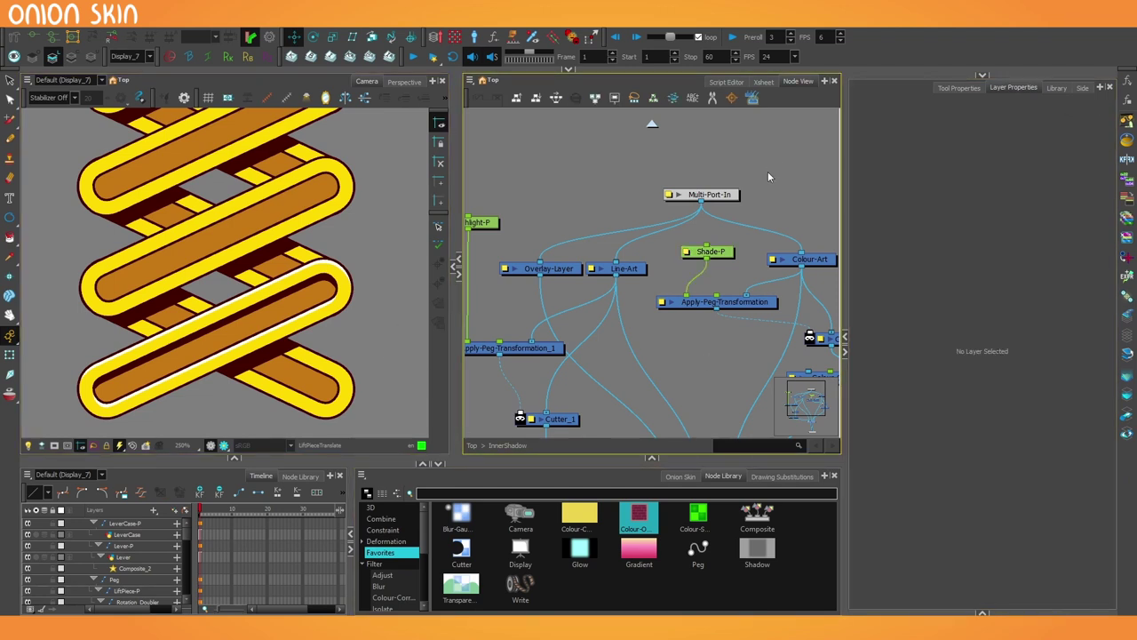
Step: Leave the InnerShadow group, copy it, and insert the copy into the connection below LiftPiece_9
scroll(621, 227, "down", 3)
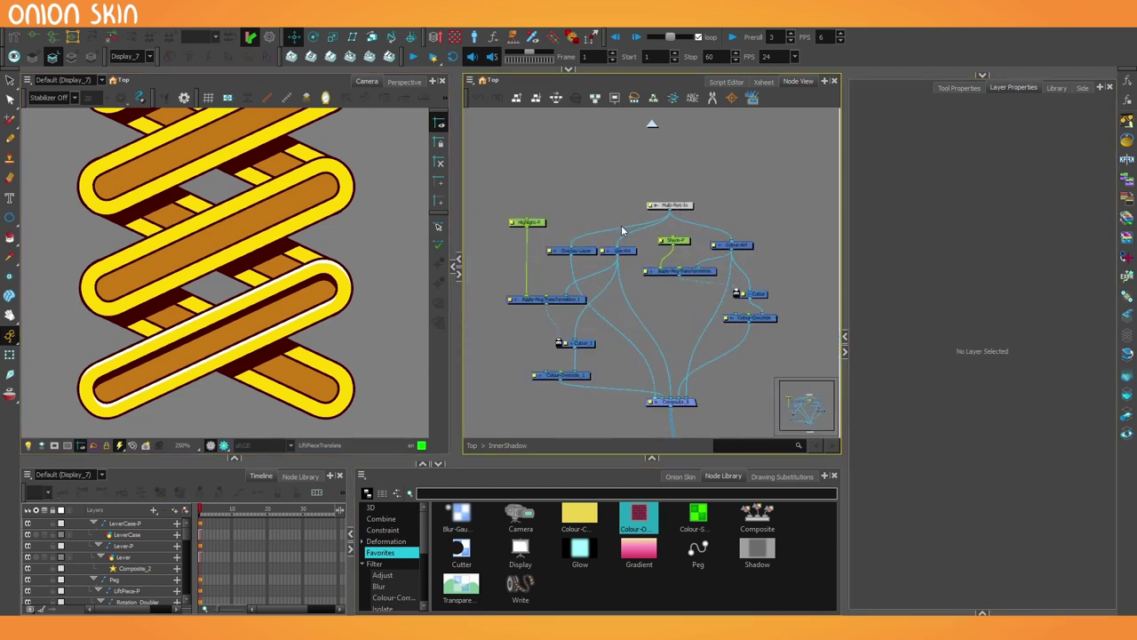
left_click(650, 126)
left_click(675, 274)
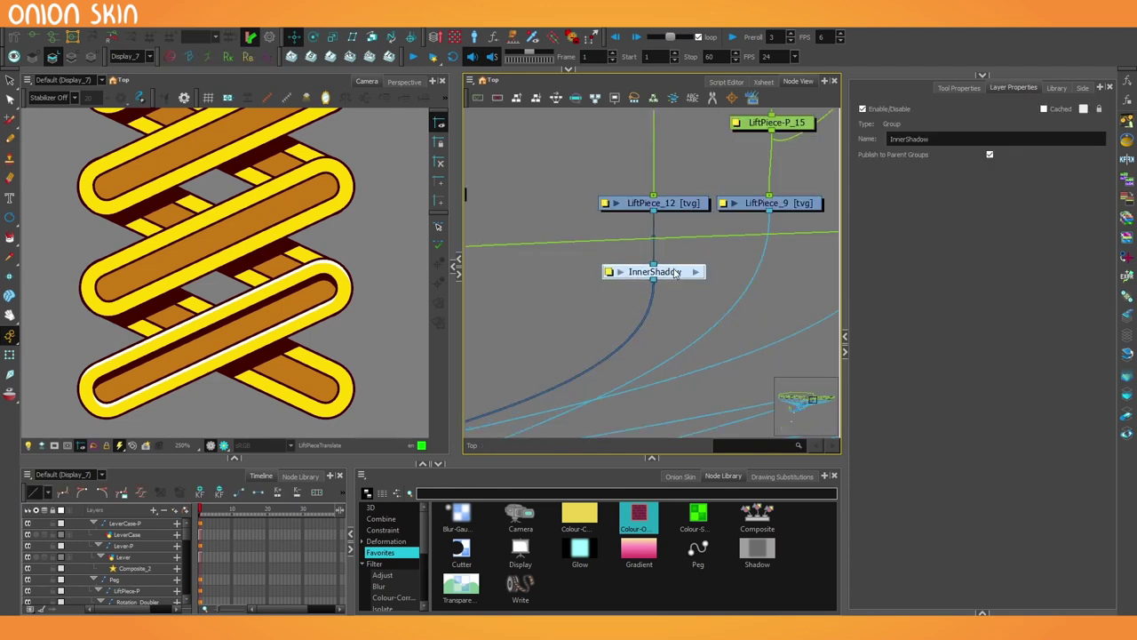
scroll(675, 274, "down", 3)
left_click_drag(681, 279, 564, 289)
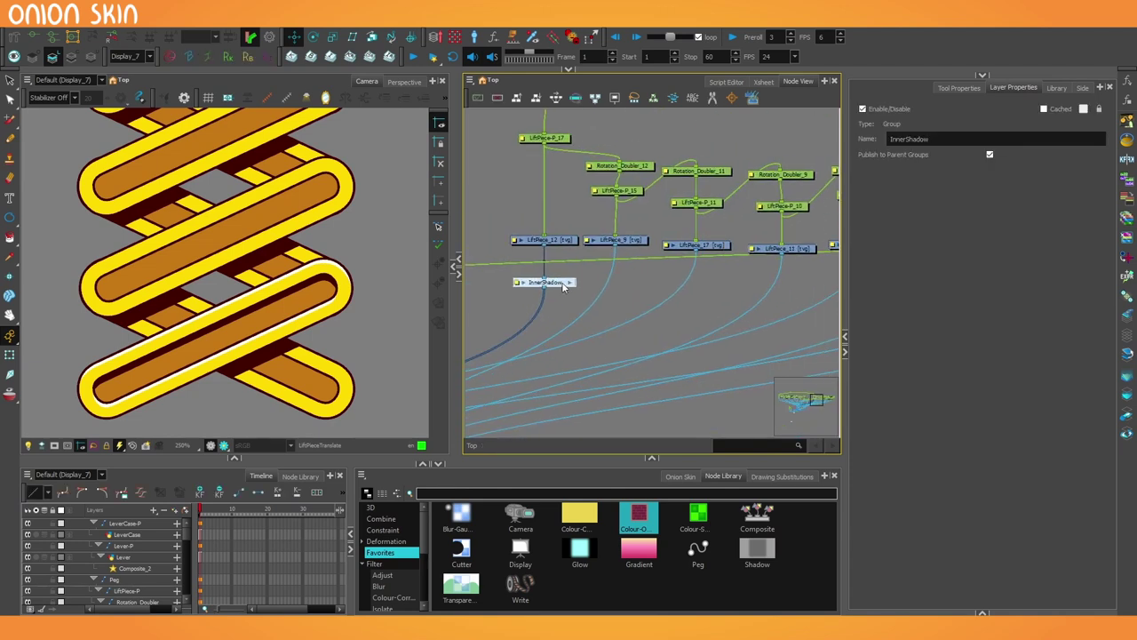
key("ctrl+c")
key("ctrl+v")
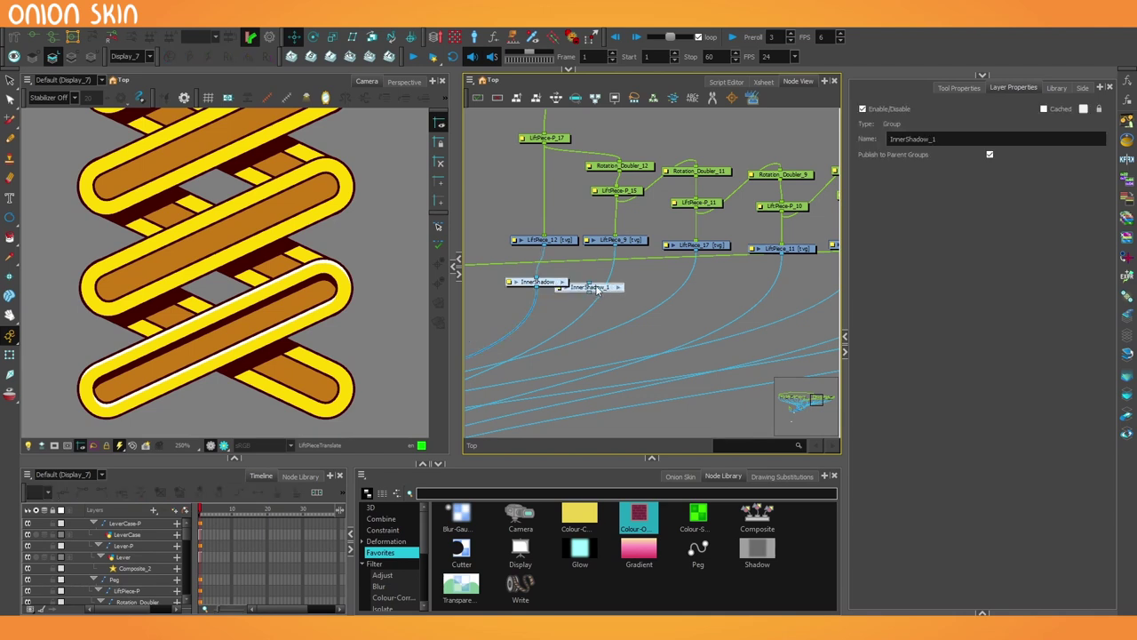
left_click_drag(612, 290, 622, 285)
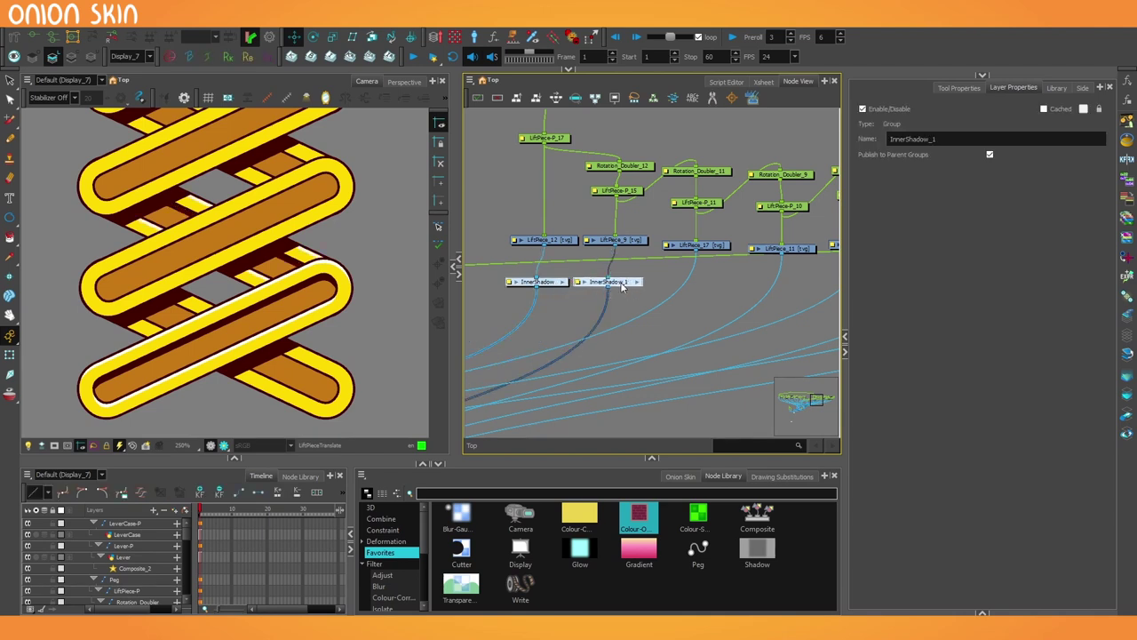
Step: Insert further InnerShadow copies below LiftPiece_17, LiftPiece_11, LiftPiece_15, LiftPiece_14, LiftPiece_16 and LiftPiece_13
key("ctrl+v")
left_click_drag(677, 294, 710, 285)
left_click_drag(736, 294, 668, 291)
key("ctrl+v")
key("ctrl+v")
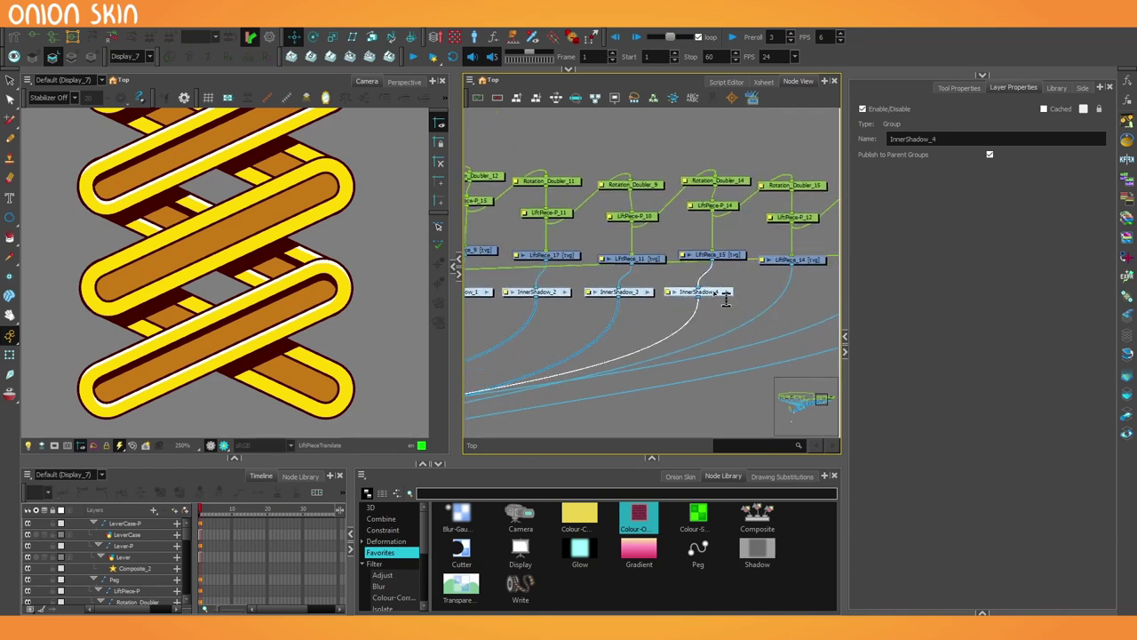
scroll(684, 317, "right", 2)
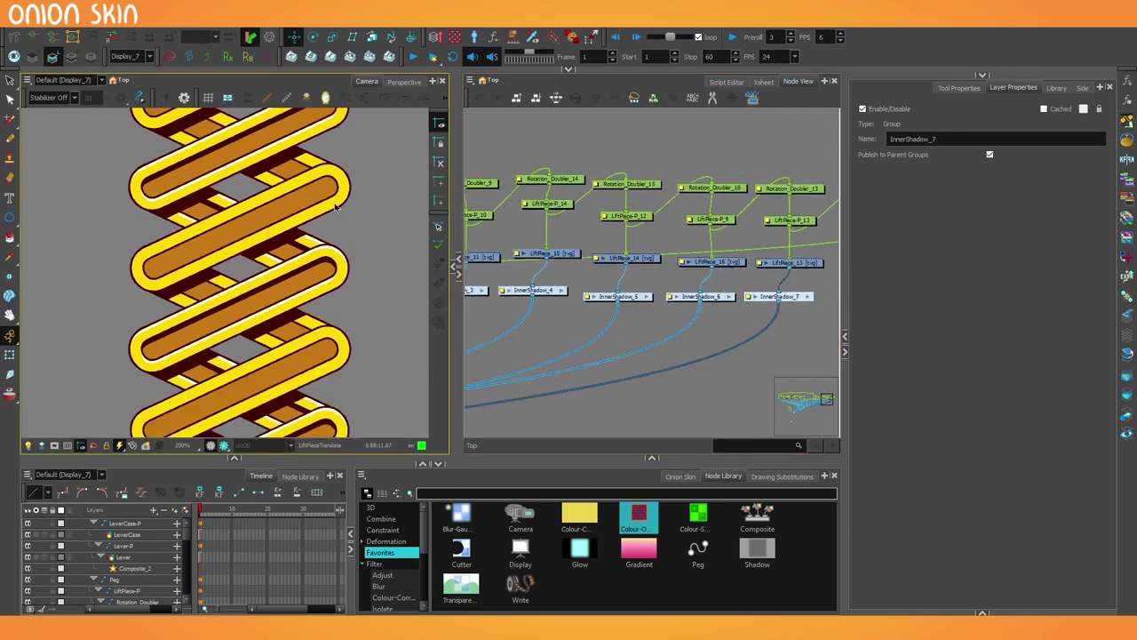
Step: Reopen the original InnerShadow group and review its Highlight-P and Shade-P pegs and the Colour-Override_1 settings
left_click_drag(361, 385, 365, 349)
left_click_drag(522, 296, 789, 280)
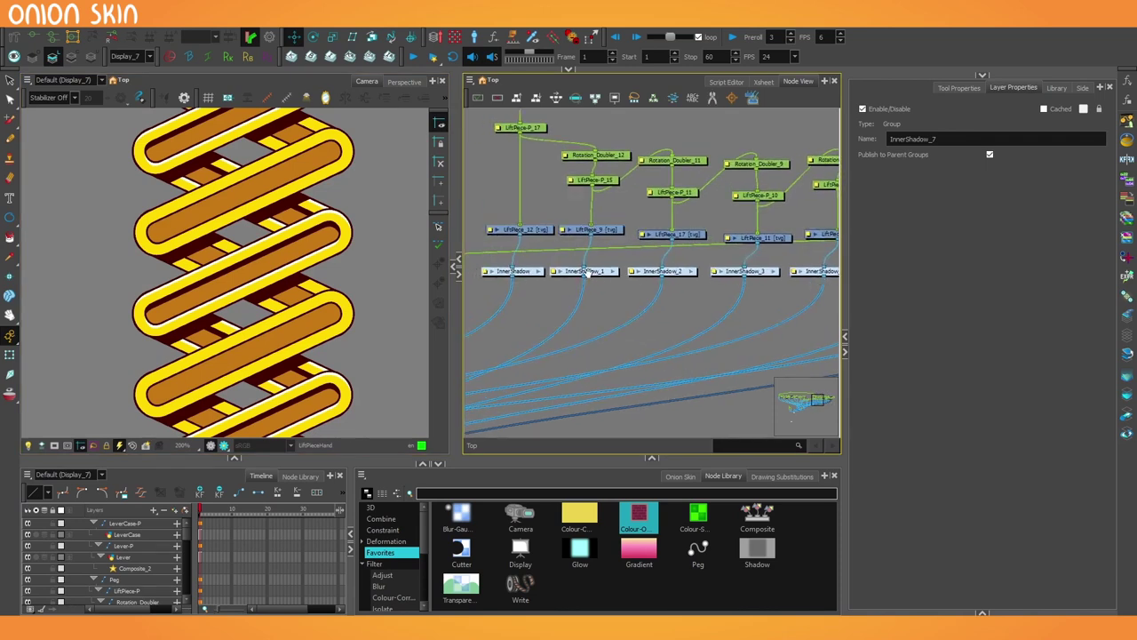
left_click_drag(548, 275, 614, 283)
scroll(614, 282, "up", 2)
left_click(609, 278)
scroll(527, 200, "up", 4)
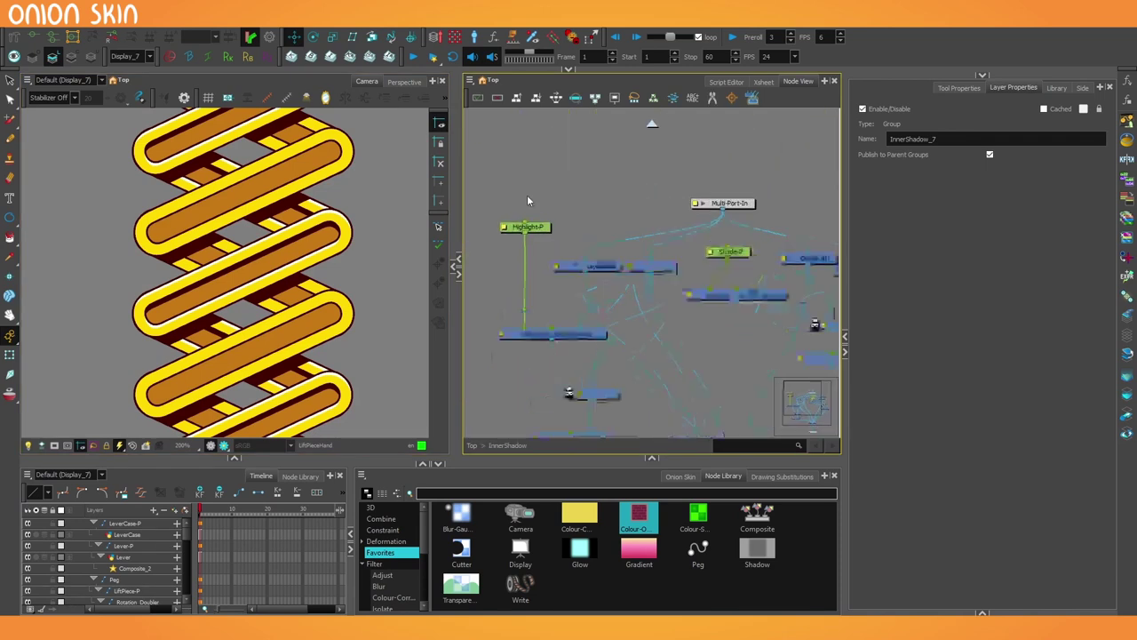
left_click(526, 231)
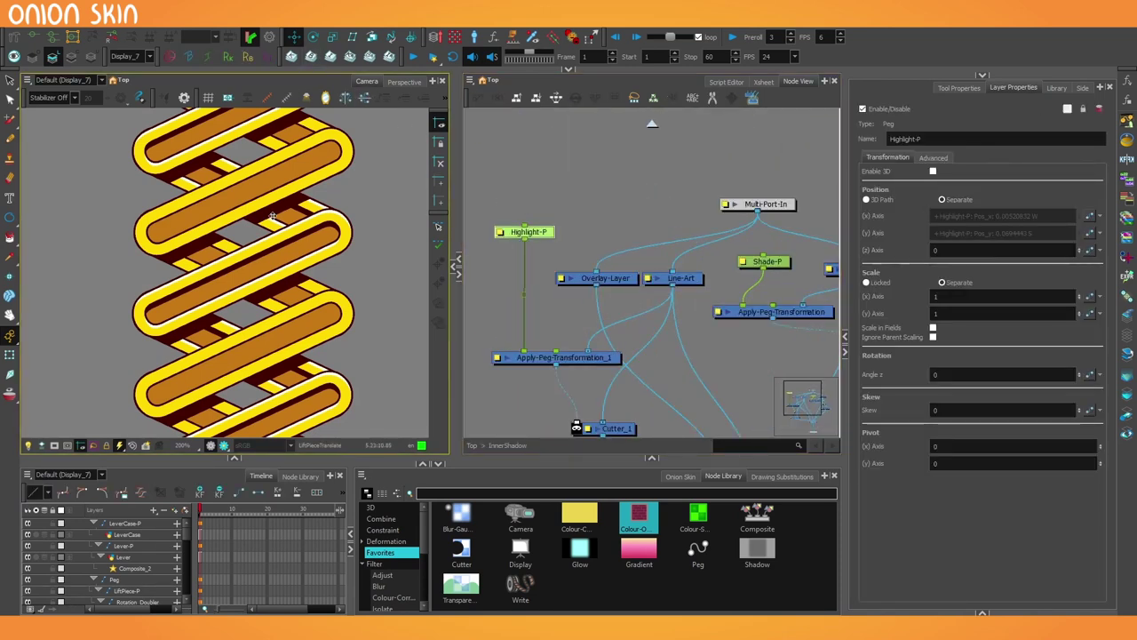
left_click_drag(272, 217, 289, 214)
left_click(760, 259)
scroll(543, 253, "down", 2)
scroll(563, 384, "up", 2)
left_click(562, 401)
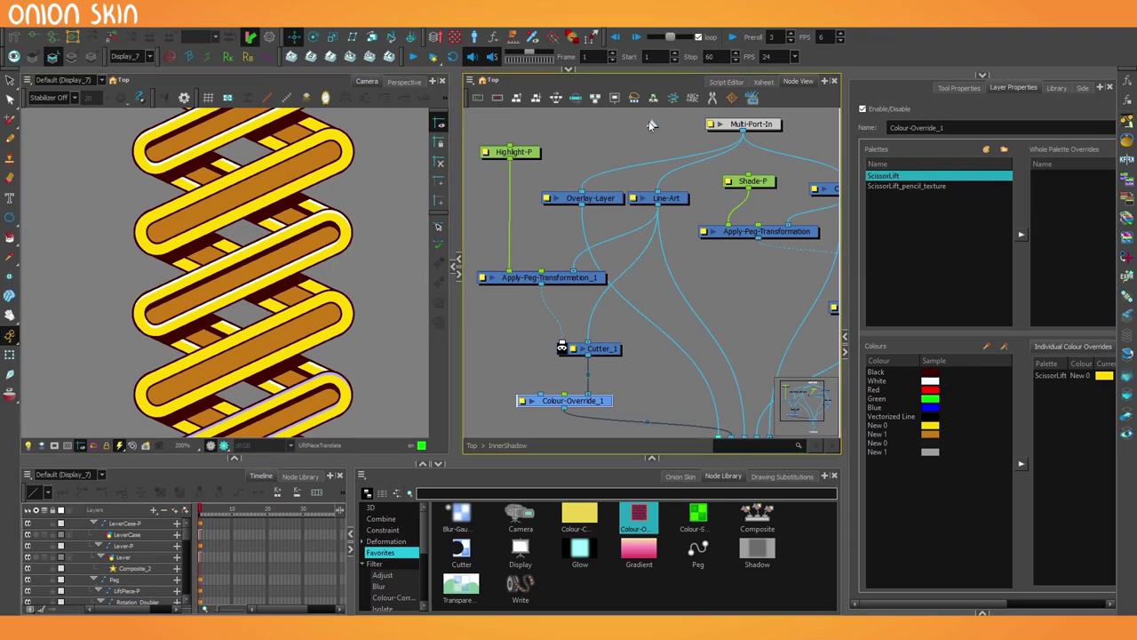
Step: Return to the top level and insert InnerShadow copies below the remaining lift-piece drawings, from LiftPiece through LiftPiece_7
key("ctrl+shift+e")
scroll(650, 196, "down", 7)
scroll(477, 283, "up", 6)
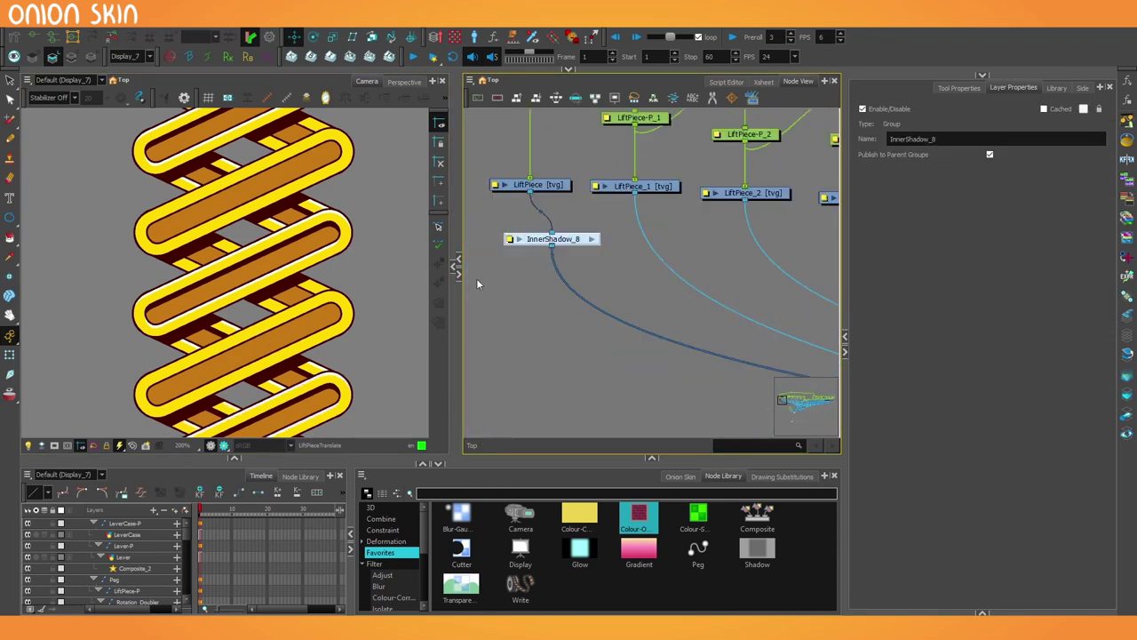
scroll(252, 267, "down", 6)
key("ctrl+v")
key("ctrl+v")
key("ctrl+v")
key("ctrl+v")
key("ctrl+v")
key("ctrl+v")
key("ctrl+v")
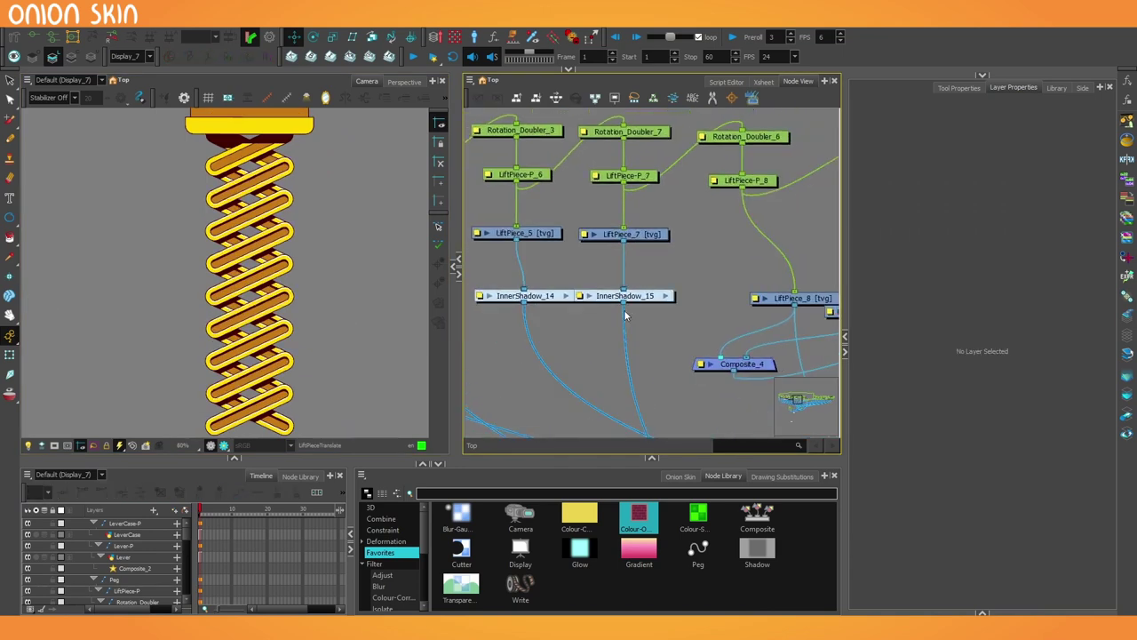
left_click(624, 295)
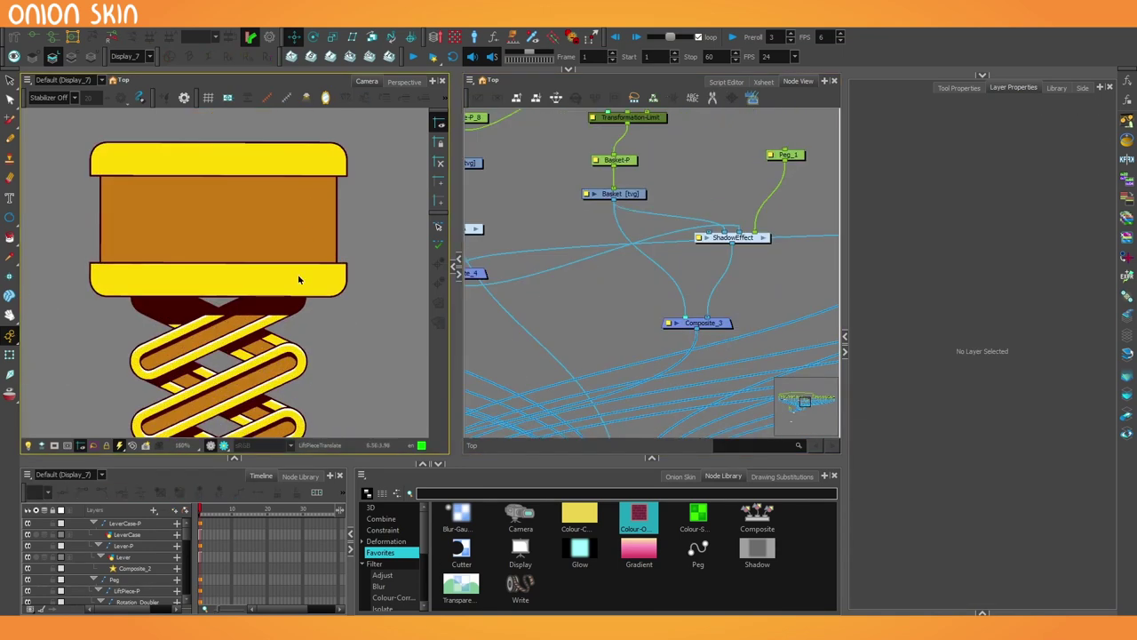
Step: Examine the shading and highlights along the whole scissor lift and around the basket in the camera view
scroll(293, 274, "down", 5)
scroll(261, 360, "up", 3)
scroll(274, 318, "down", 2)
scroll(291, 237, "up", 3)
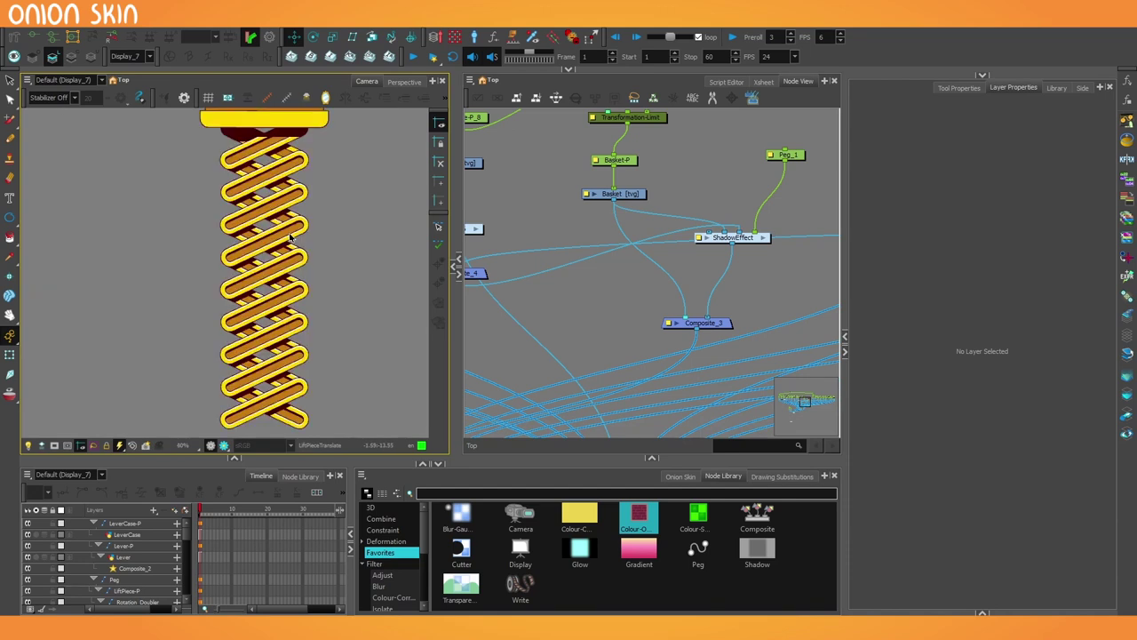
left_click_drag(288, 184, 298, 376)
scroll(289, 253, "up", 3)
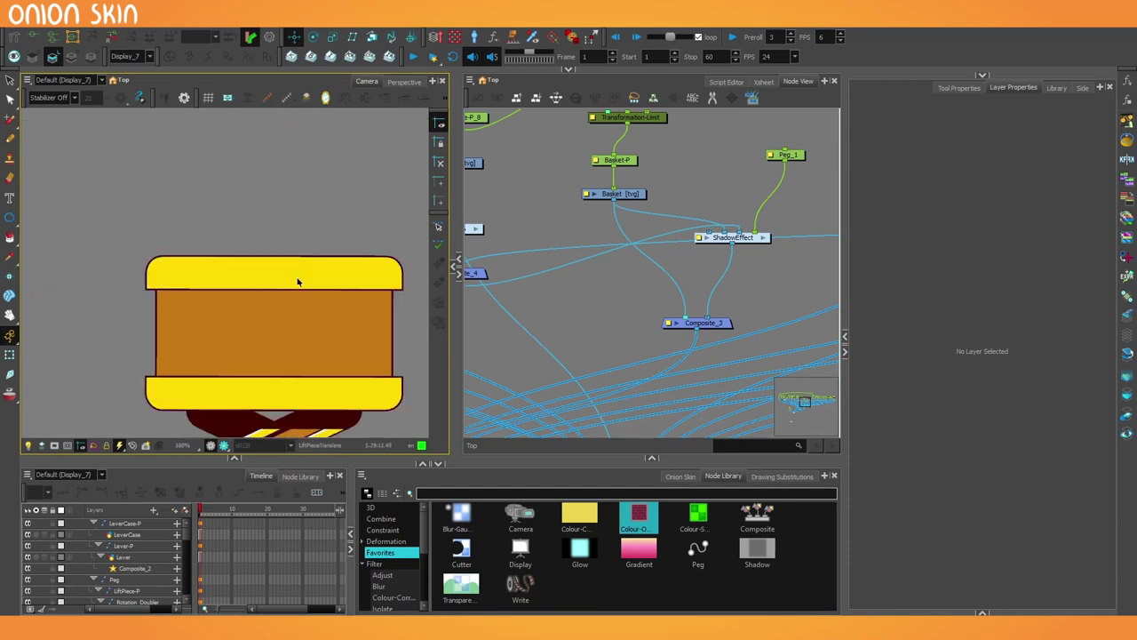
left_click_drag(308, 325, 289, 248)
scroll(291, 250, "up", 1)
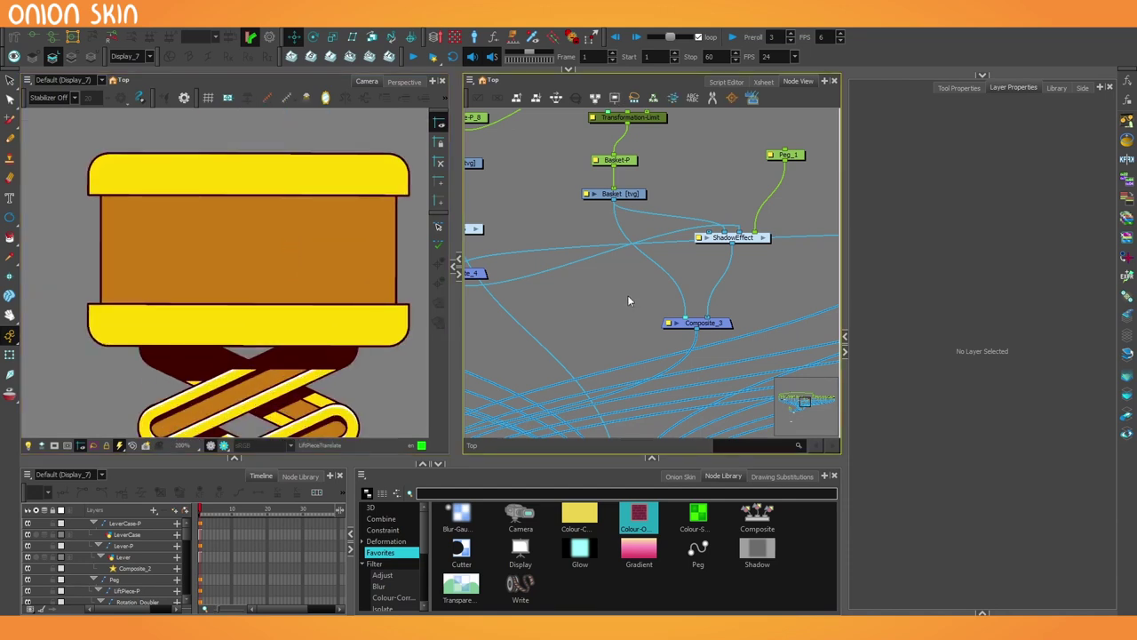
Step: Insert an InnerShadow copy between the Basket drawing and Composite_3 and check the nodes inside the group
key("ctrl+v")
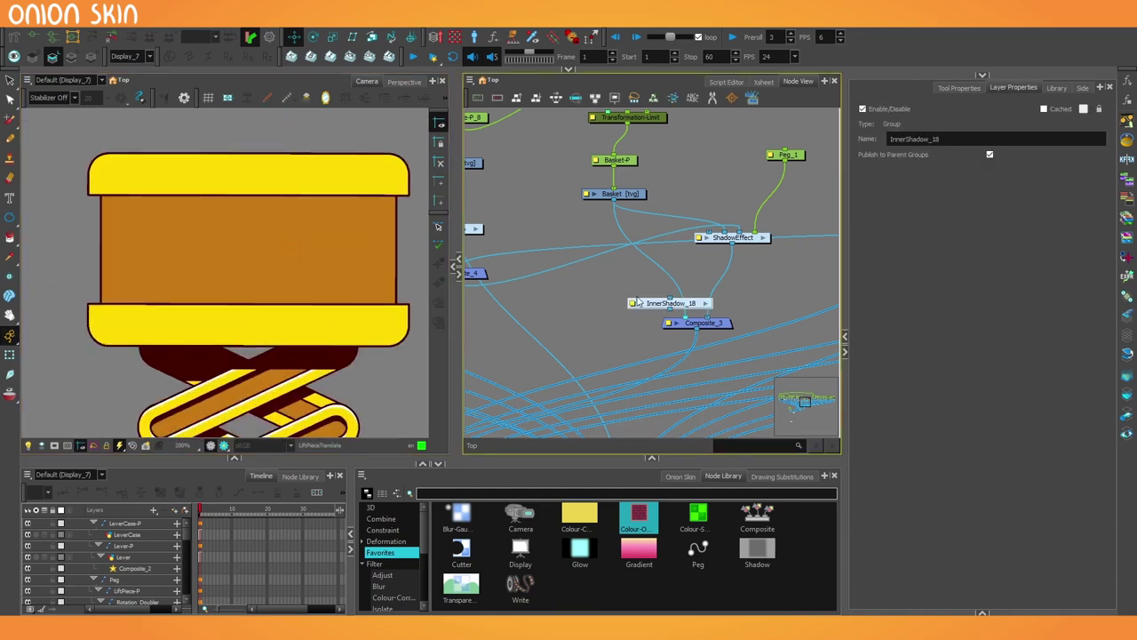
left_click_drag(690, 303, 691, 273)
left_click(602, 305)
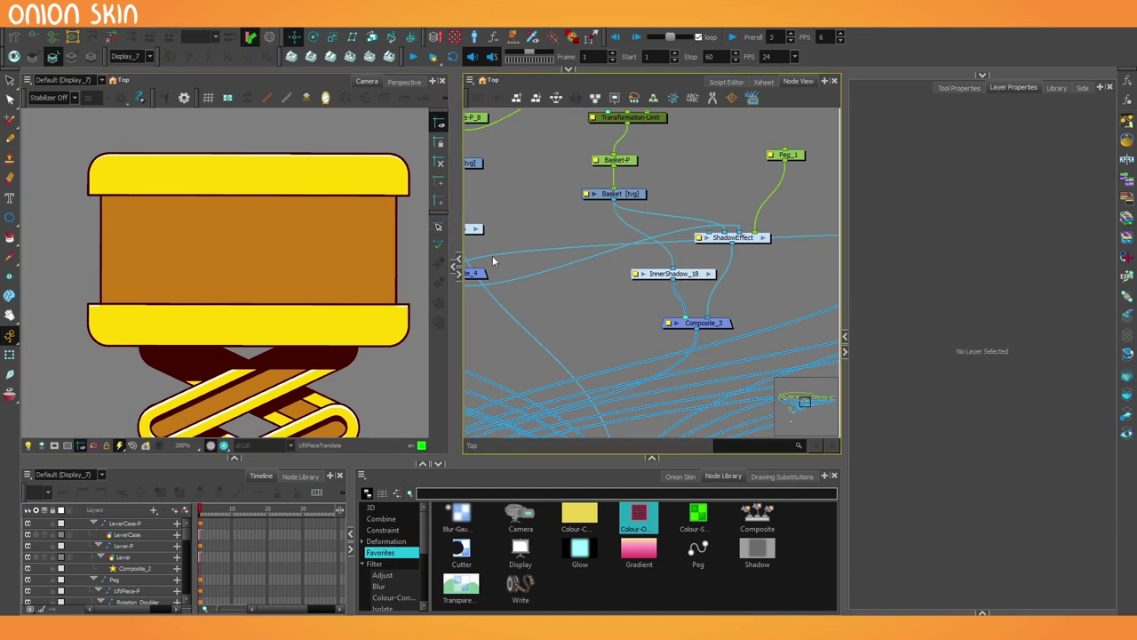
left_click(709, 274)
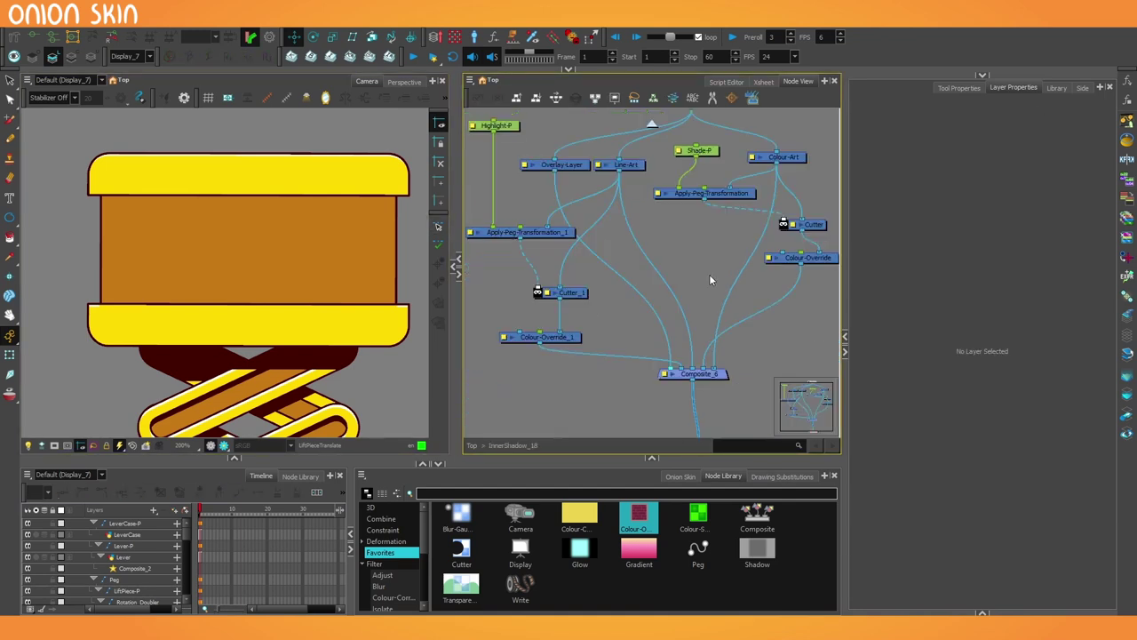
key("ctrl+shift+e")
Step: Open the Basket drawing for editing and move its orange centre fill from the Line Art layer to the Colour Art layer
left_click(607, 201)
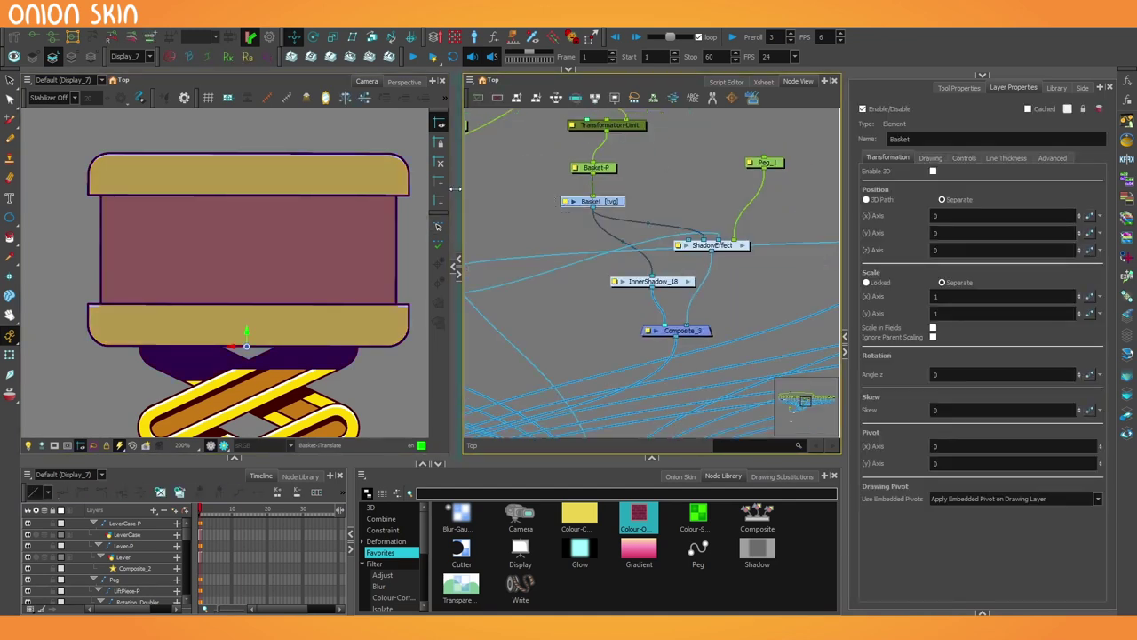
mouse_move(455, 185)
left_mouse_down()
mouse_move(831, 207)
mouse_move(415, 214)
mouse_move(439, 267)
left_mouse_up()
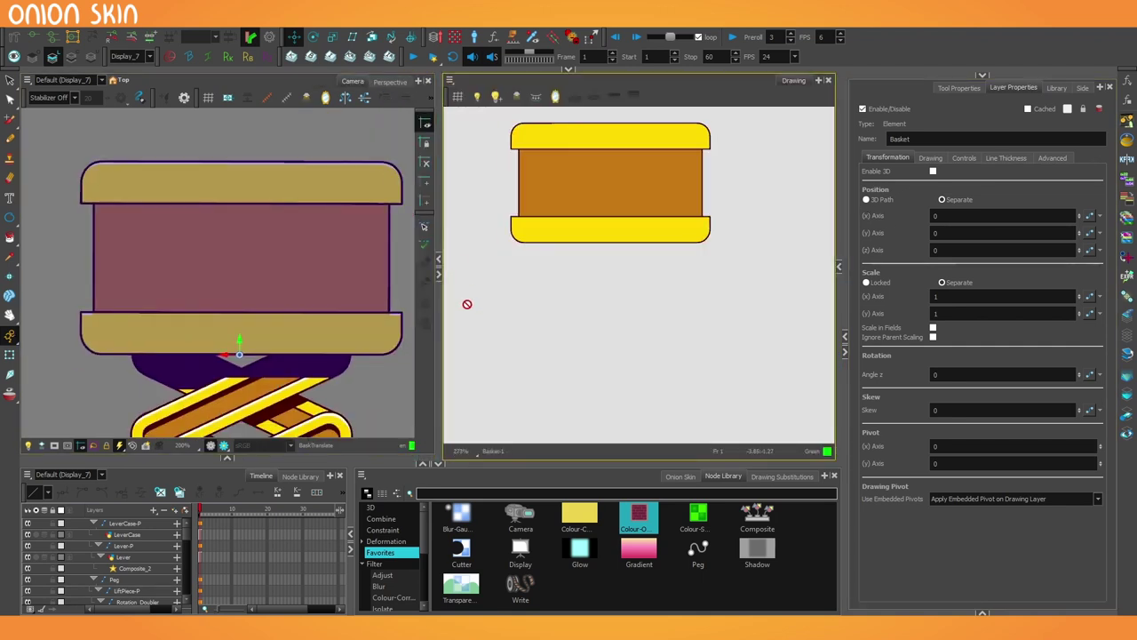
scroll(174, 158, "down", 1)
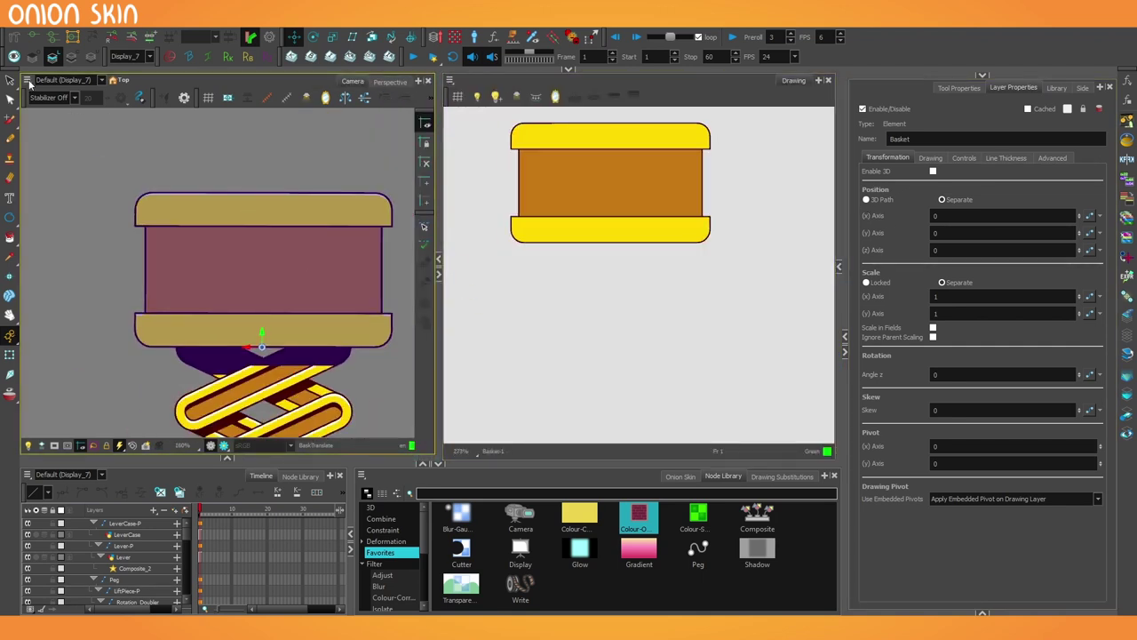
left_click(10, 81)
scroll(273, 253, "up", 2)
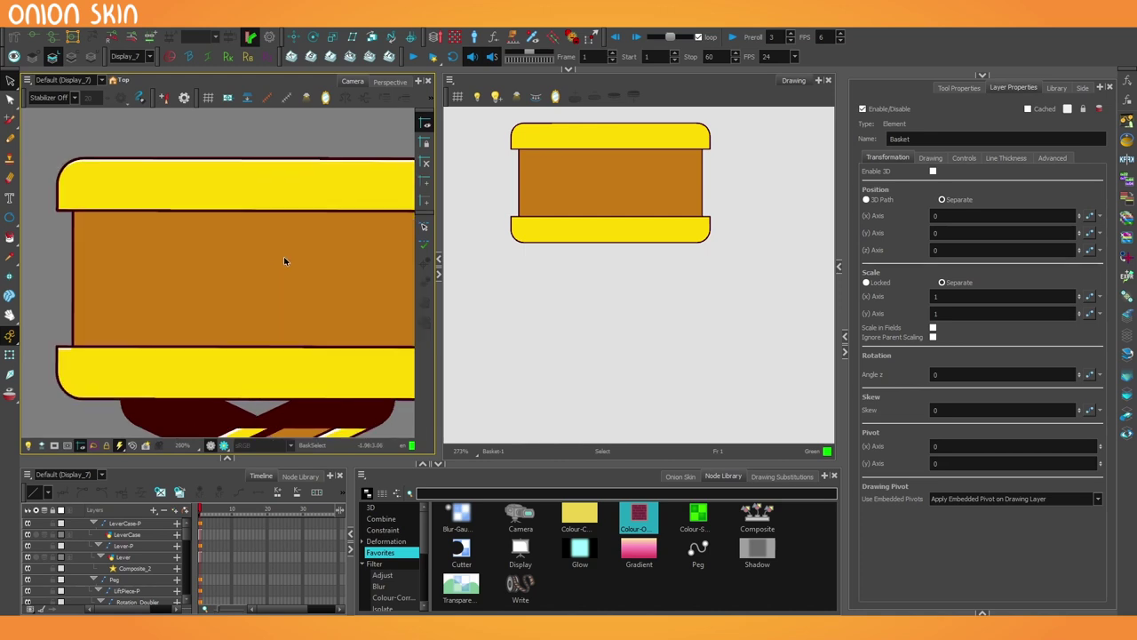
scroll(320, 292, "up", 1)
scroll(622, 284, "up", 3)
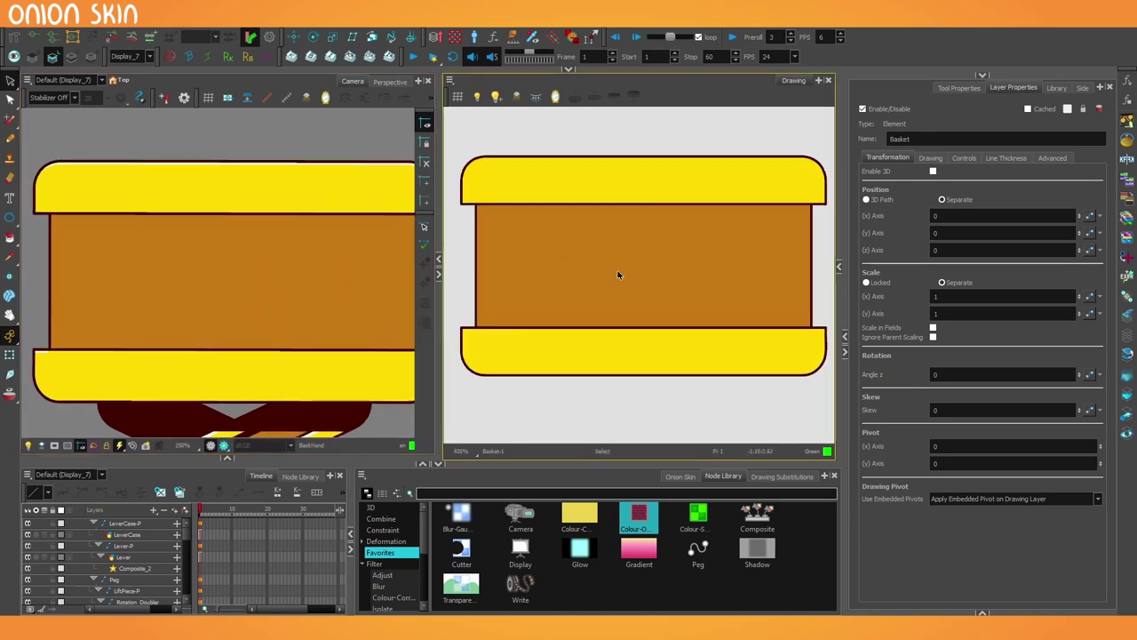
left_click(619, 275)
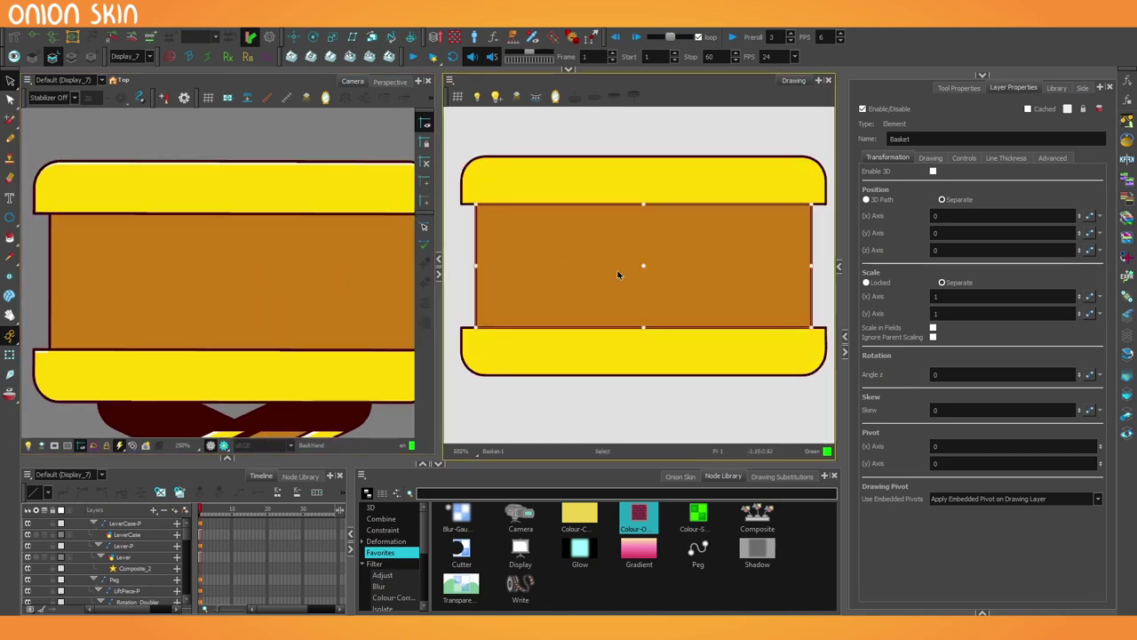
key("Delete")
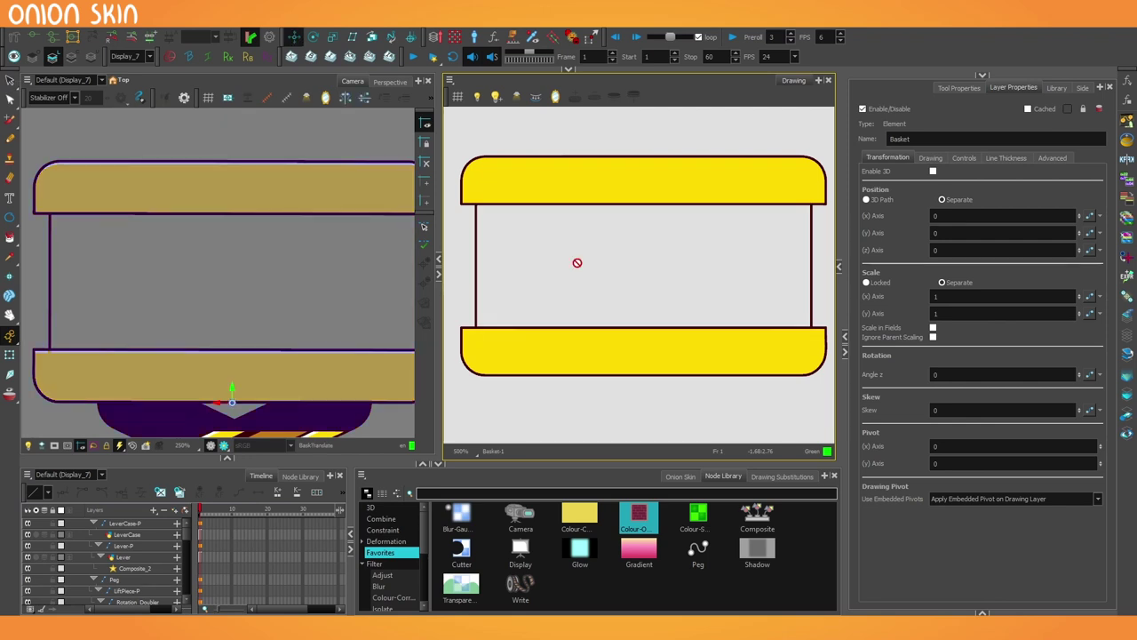
left_click(554, 301)
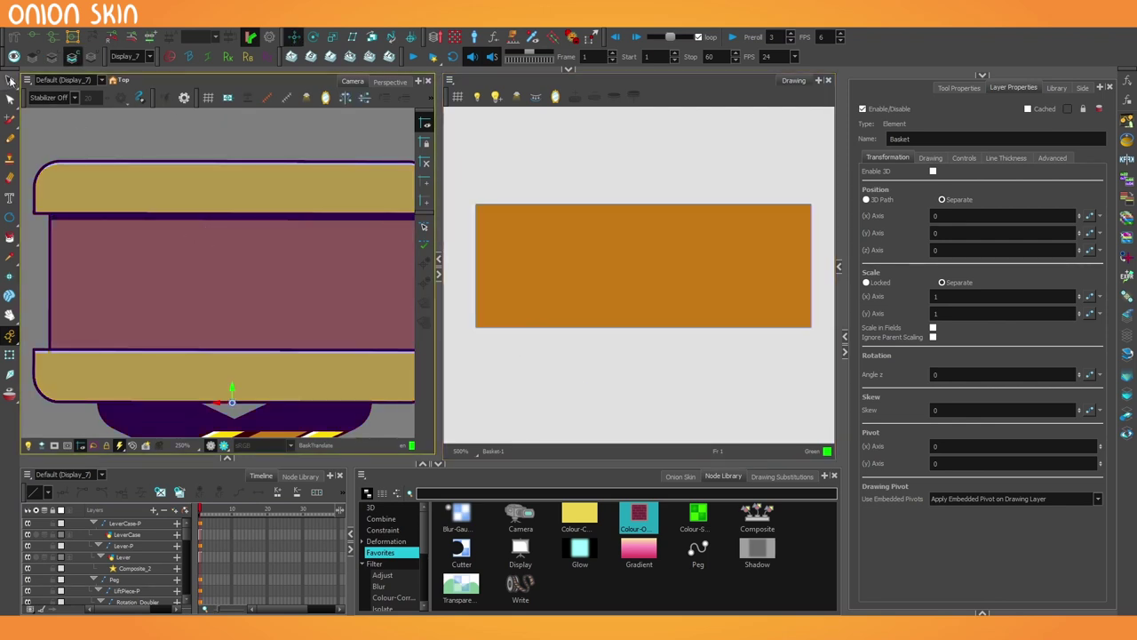
Step: Move the Basket's outlines from the Line Art layer to the Overlay layer, keeping the yellow fills on Line Art
left_click(9, 79)
key("shift+t")
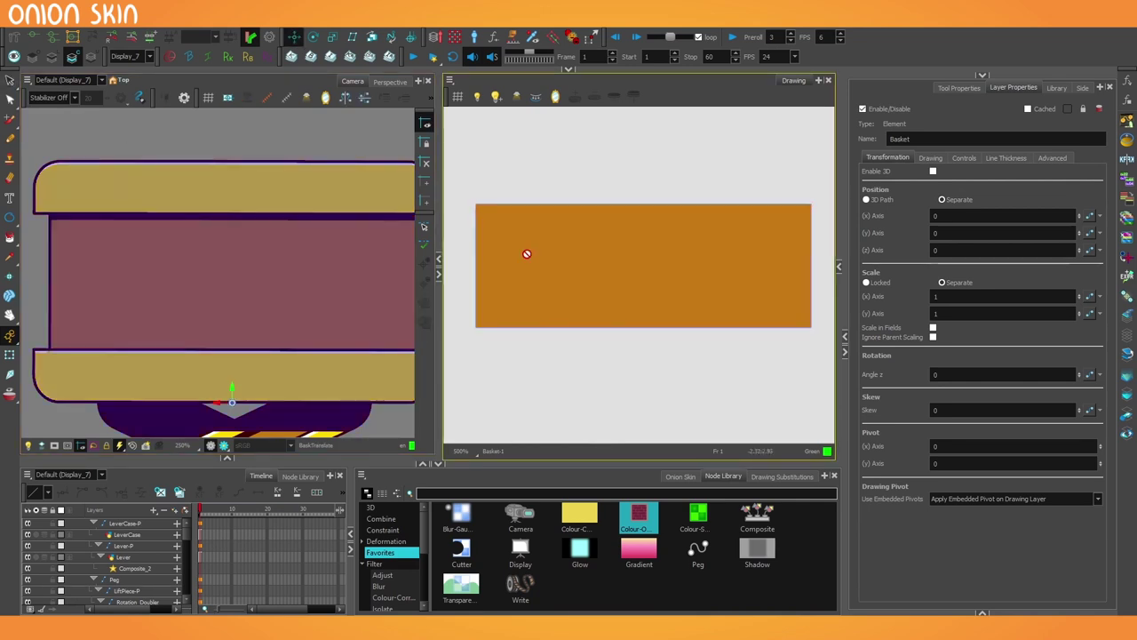
key("alt+s")
left_click(953, 90)
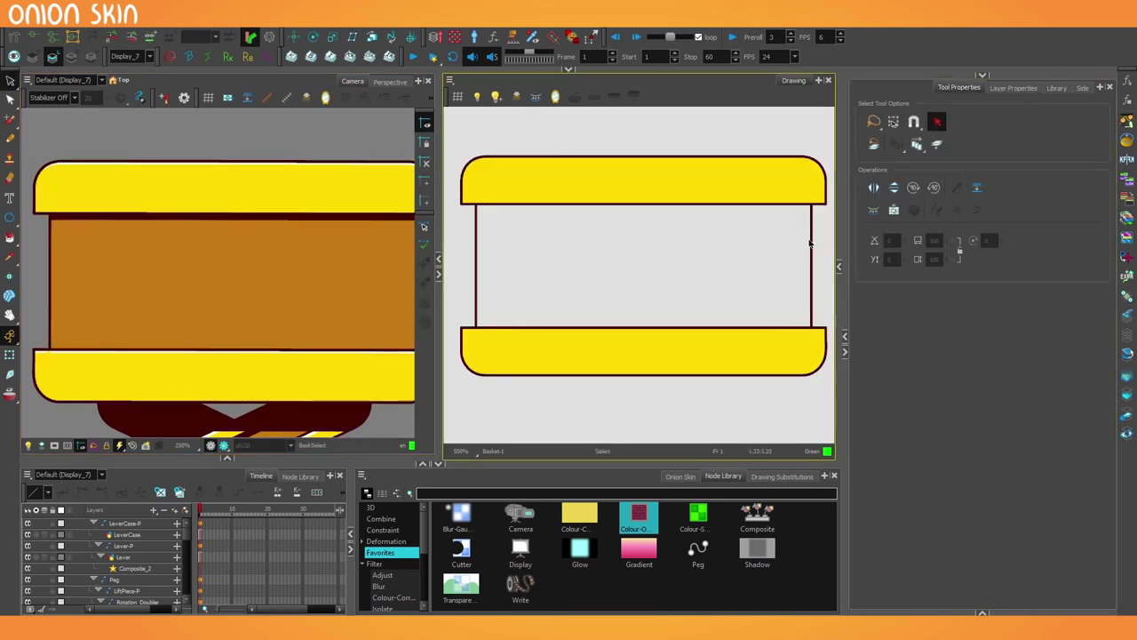
key("ctrl+a")
key("Delete")
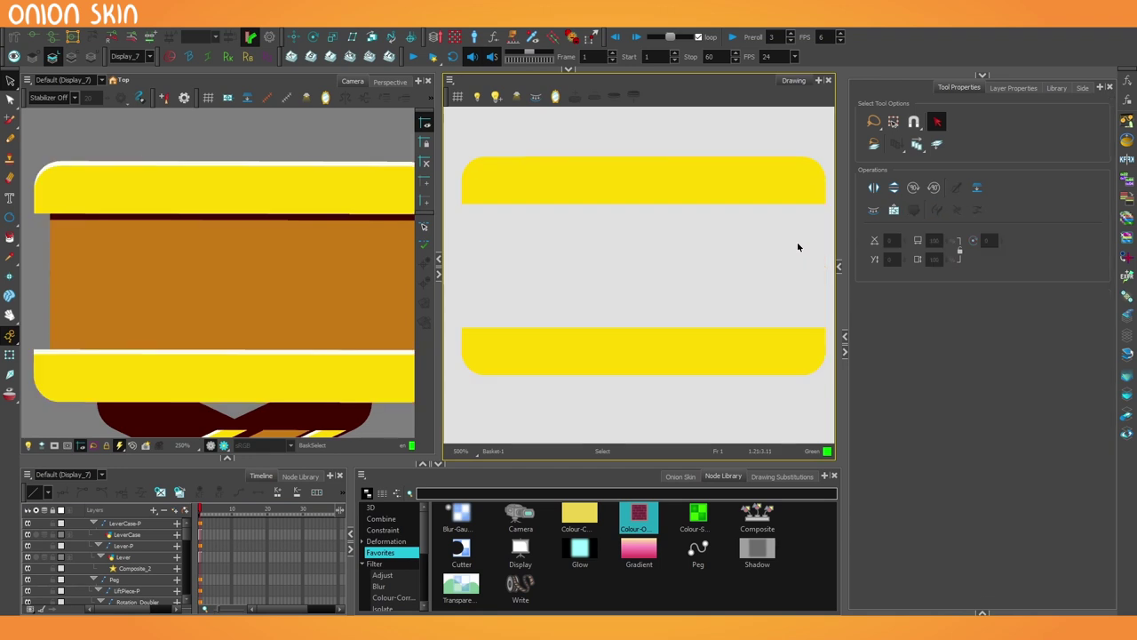
left_click(35, 60)
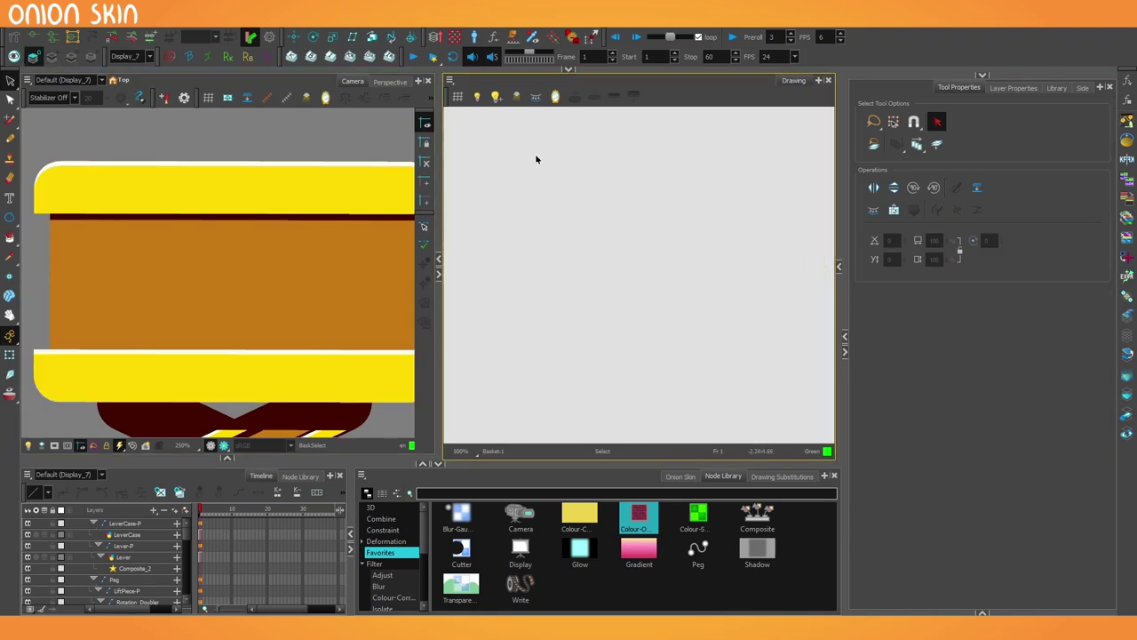
key("ctrl+v")
key("Escape")
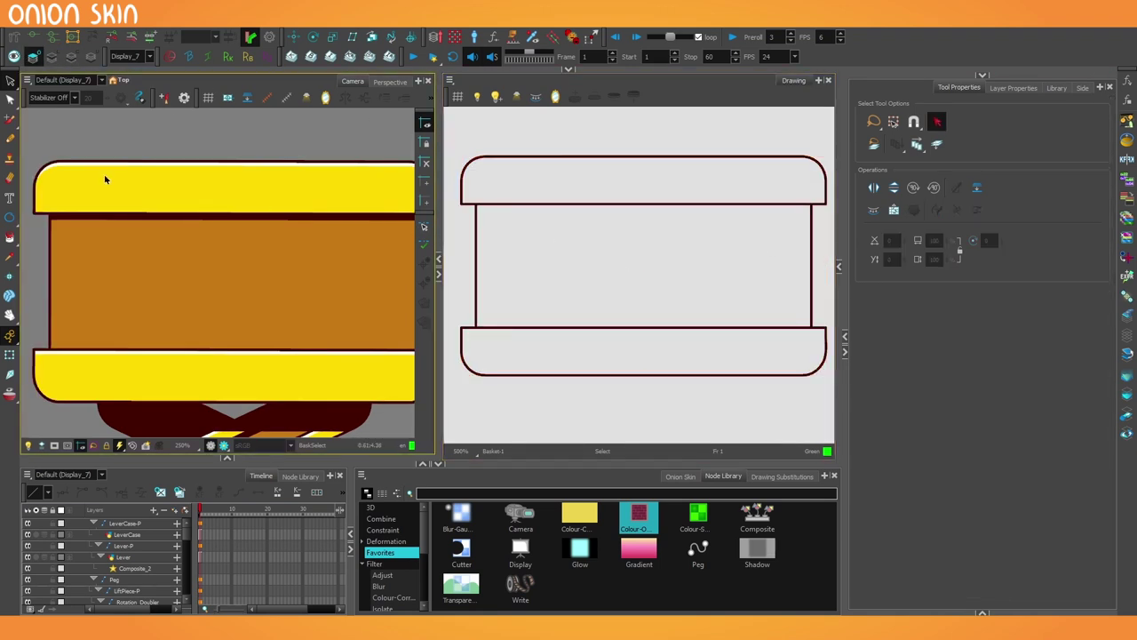
Step: Select the lever in the camera view and rotate it to test the shaded scissor lift
scroll(211, 182, "down", 2)
scroll(472, 272, "up", 2)
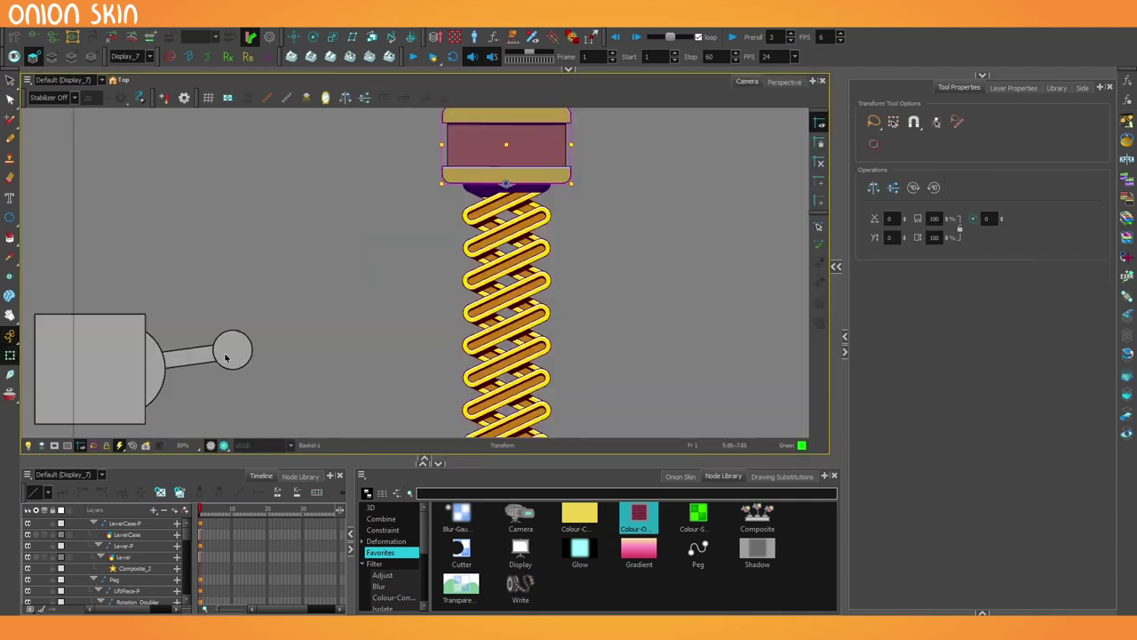
left_click(239, 356)
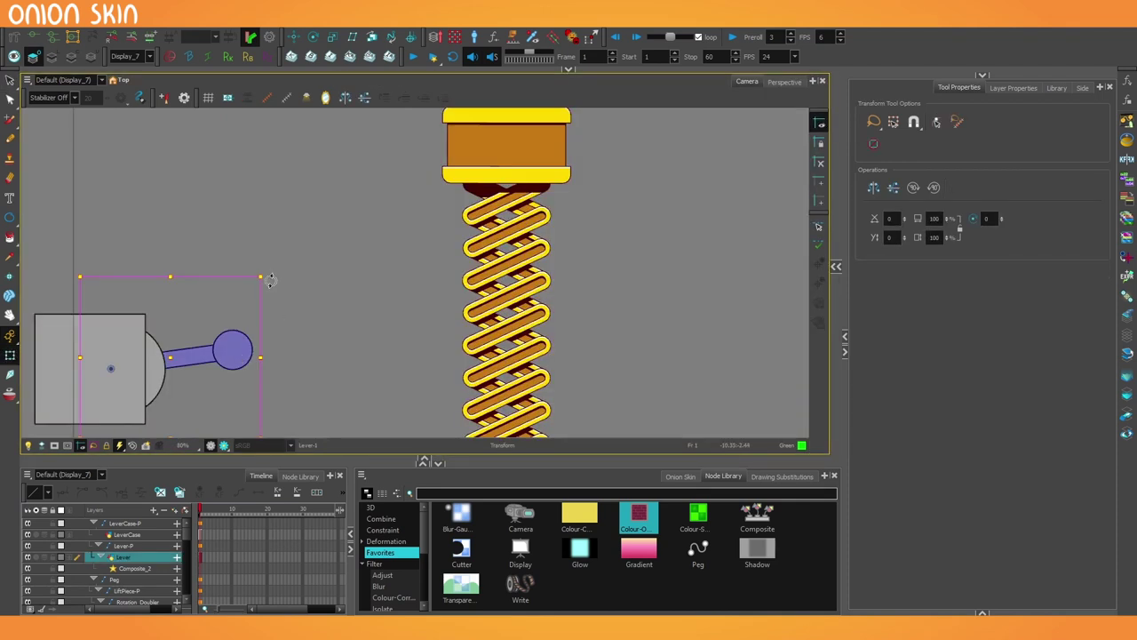
left_click_drag(271, 281, 297, 314)
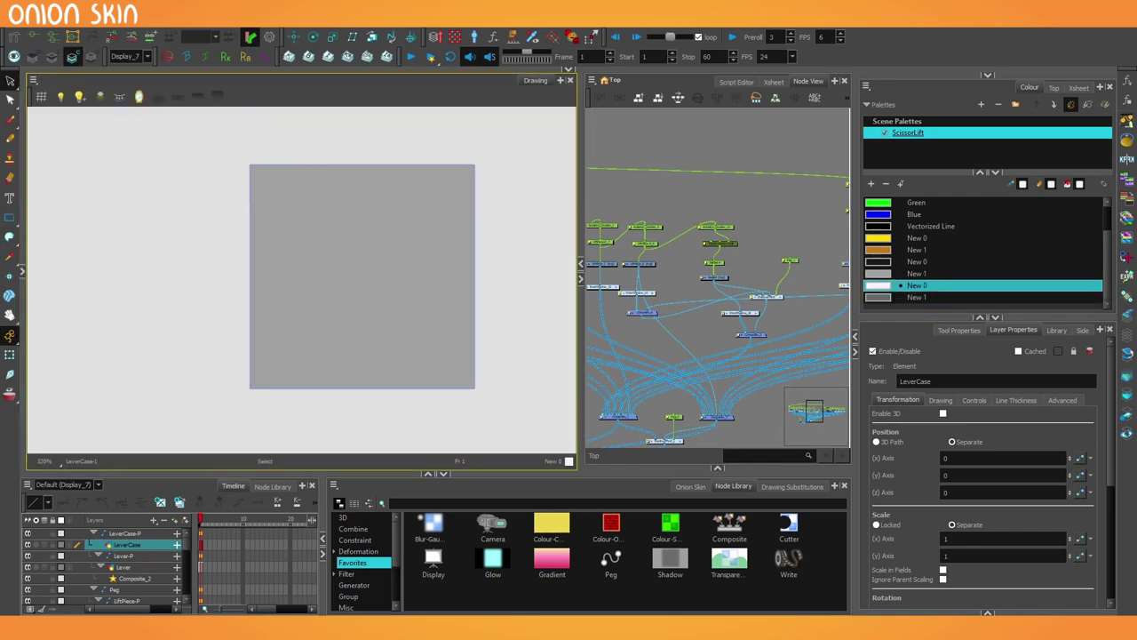
Step: Brush diagonal shine streaks onto the lever case and rough out a boxing glove as Basket drawing 2
left_click(12, 121)
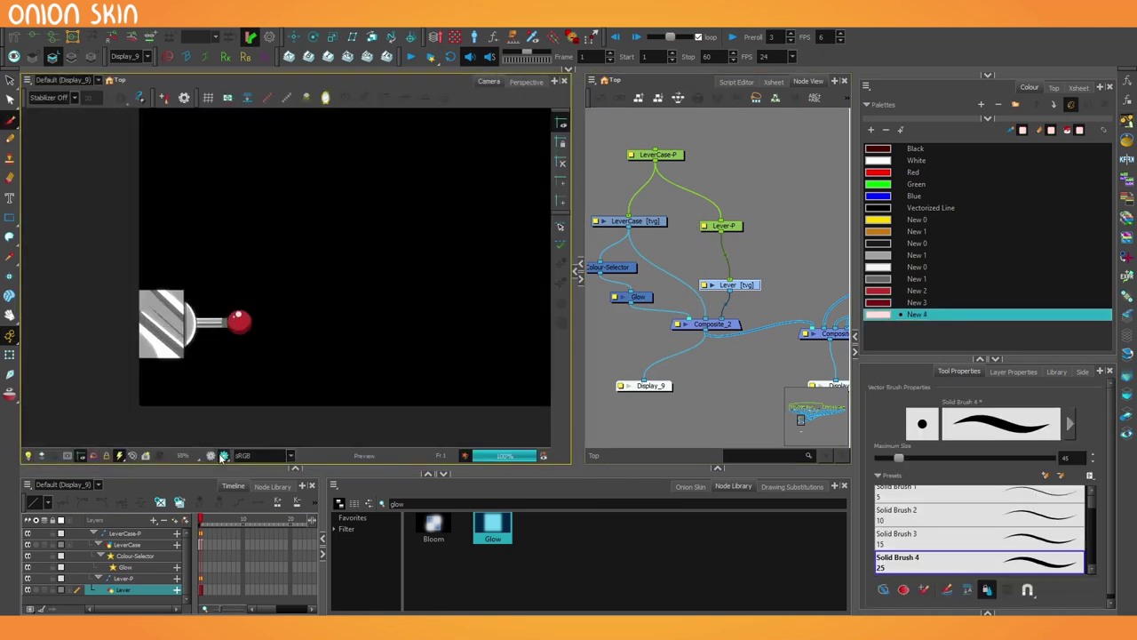
left_click_drag(485, 311, 487, 311)
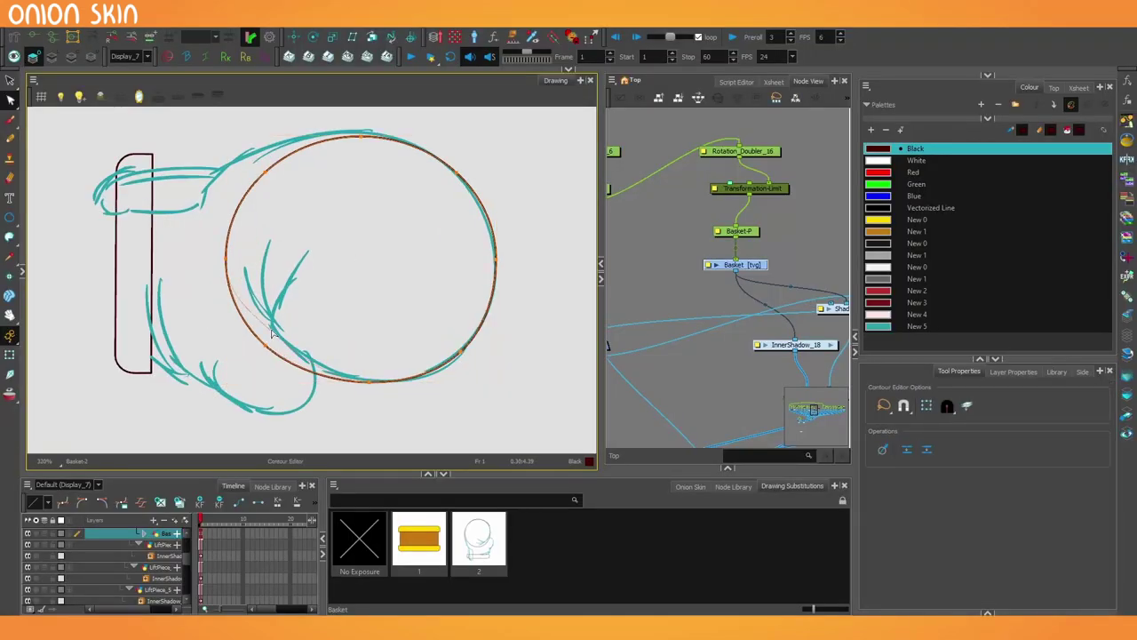
Step: Reshape the glove's circular outline to follow the teal sketch and erase the excess part of the circle
left_click_drag(273, 333, 270, 330)
left_click_drag(226, 260, 306, 244)
key("alt+e")
mouse_move(284, 210)
left_mouse_down()
mouse_move(265, 177)
mouse_move(222, 169)
left_mouse_up()
key("alt+q")
left_click(265, 172)
left_click_drag(361, 136, 354, 132)
left_click_drag(245, 309, 256, 302)
Step: Trace the glove's creases and wrist contour over the sketch with the Pencil in Black
scroll(255, 295, "up", 3)
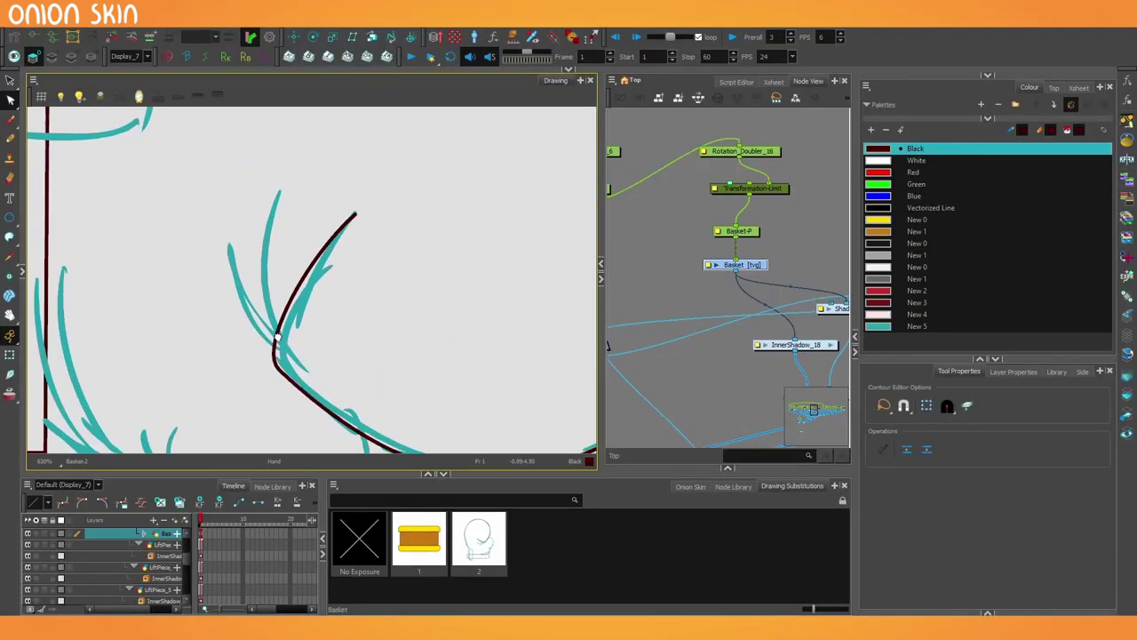
key("alt+slash")
left_click_drag(345, 165, 368, 352)
left_click_drag(289, 219, 369, 363)
left_click_drag(231, 241, 414, 253)
left_click_drag(199, 263, 270, 349)
scroll(203, 231, "down", 2)
scroll(202, 230, "up", 3)
left_click_drag(55, 364, 411, 254)
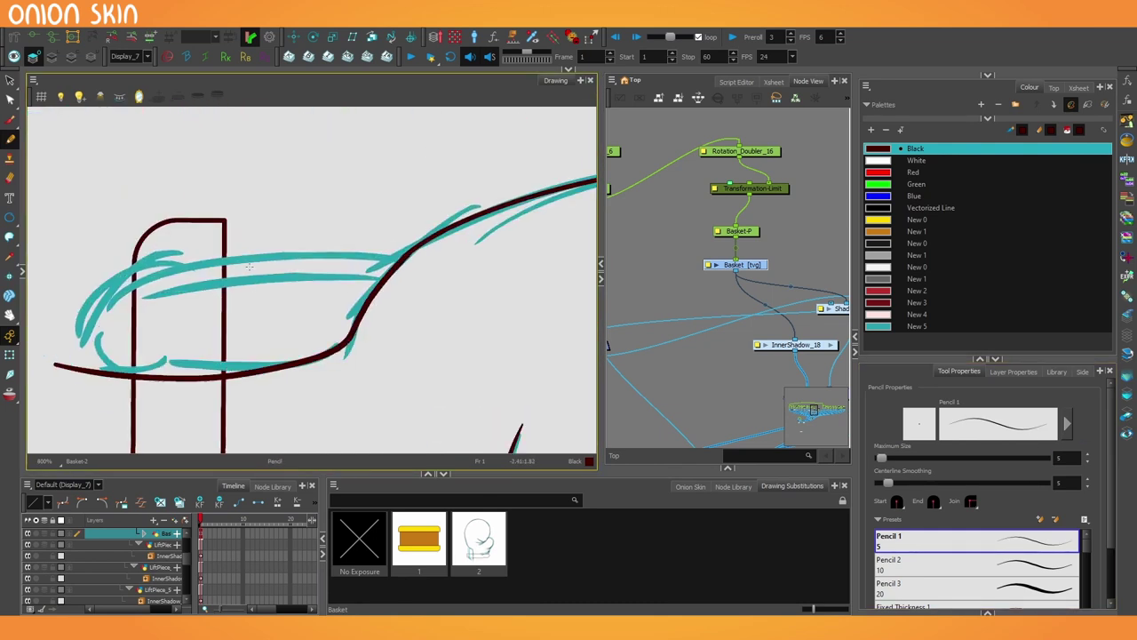
Step: Delete the unwanted line by the glove's cuff, trim overhanging line ends, and undo the last edit
scroll(267, 293, "down", 4)
key("alt+s")
left_click(147, 231)
key("Delete")
key("alt+t")
left_click_drag(160, 253, 188, 241)
left_click_drag(254, 357, 265, 377)
scroll(318, 277, "up", 1)
left_click_drag(462, 260, 363, 353)
key("ctrl+z")
Step: Colour the glove with red New 2, dark-red New 3 shading, a yellow cuff and pale-pink New 4 highlights
scroll(444, 276, "up", 4)
key("k")
scroll(245, 368, "down", 6)
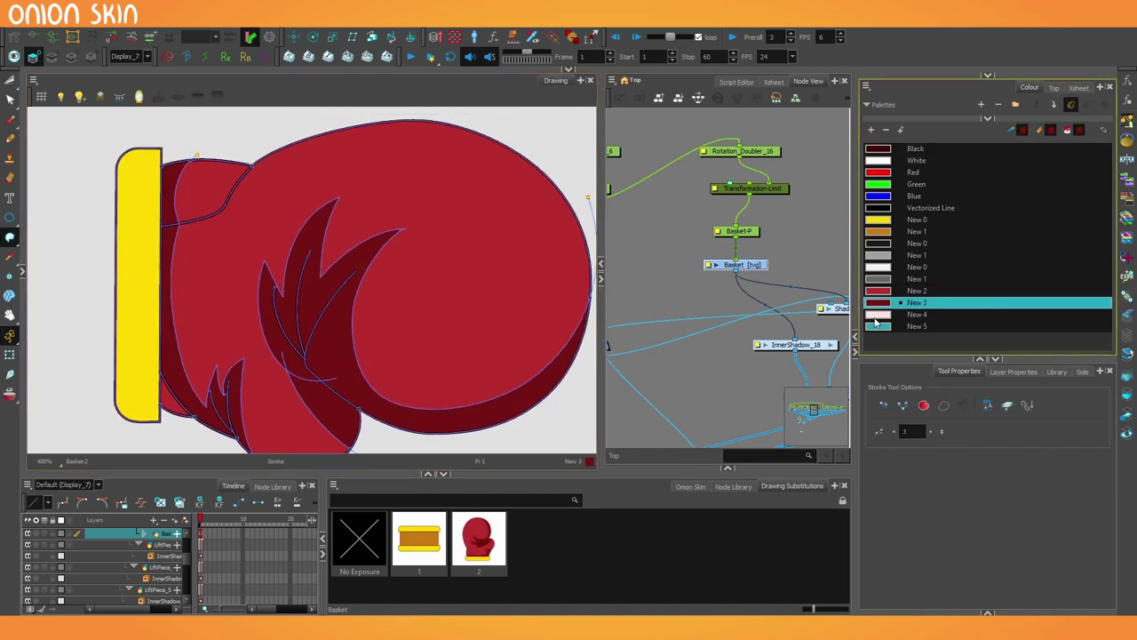
left_click(877, 316)
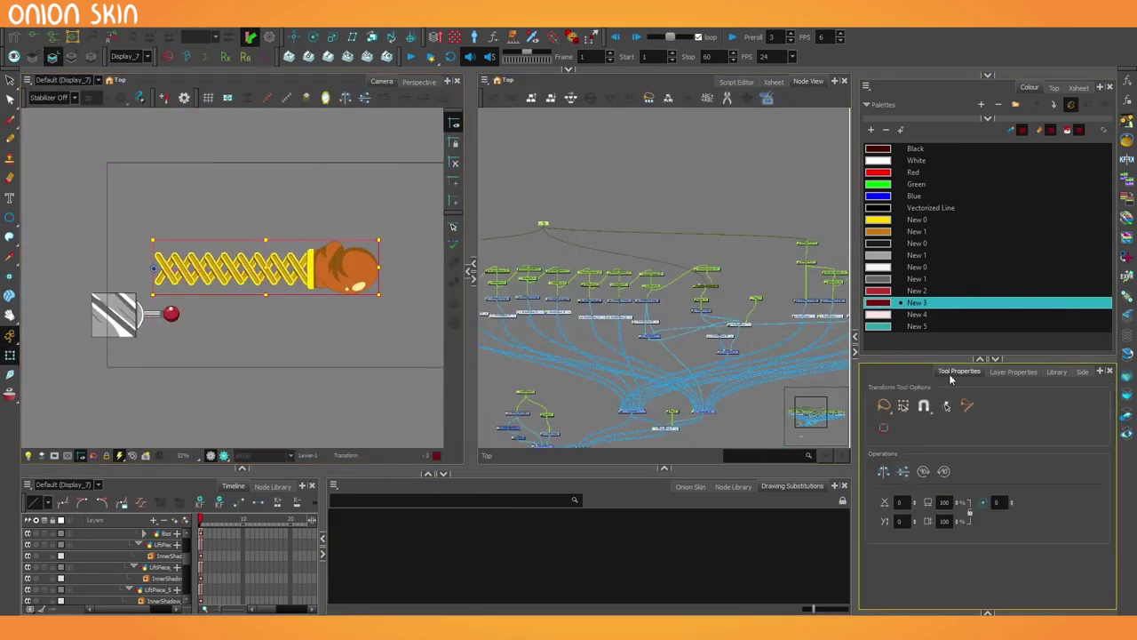
Step: Replace the InnerShadow group below LiftPiece_1 with a copy that has a peg input, and connect it to the upper peg
scroll(231, 224, "up", 6)
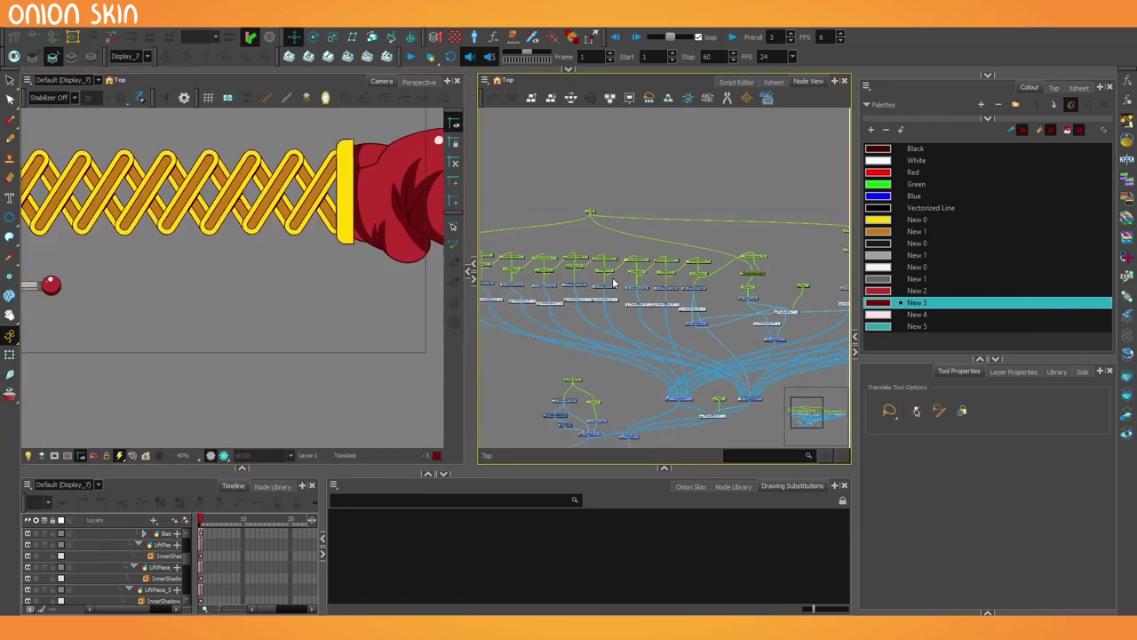
scroll(629, 159, "up", 3)
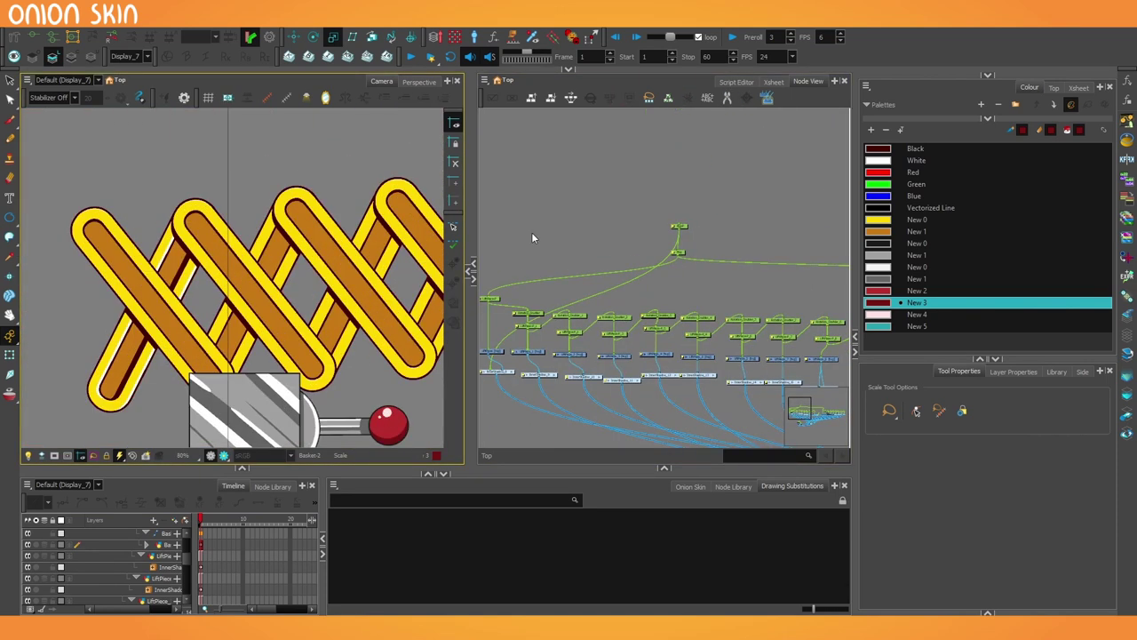
scroll(564, 313, "up", 4)
key("ctrl+v")
left_click_drag(666, 308, 557, 402)
scroll(569, 356, "down", 3)
left_click_drag(544, 356, 762, 169)
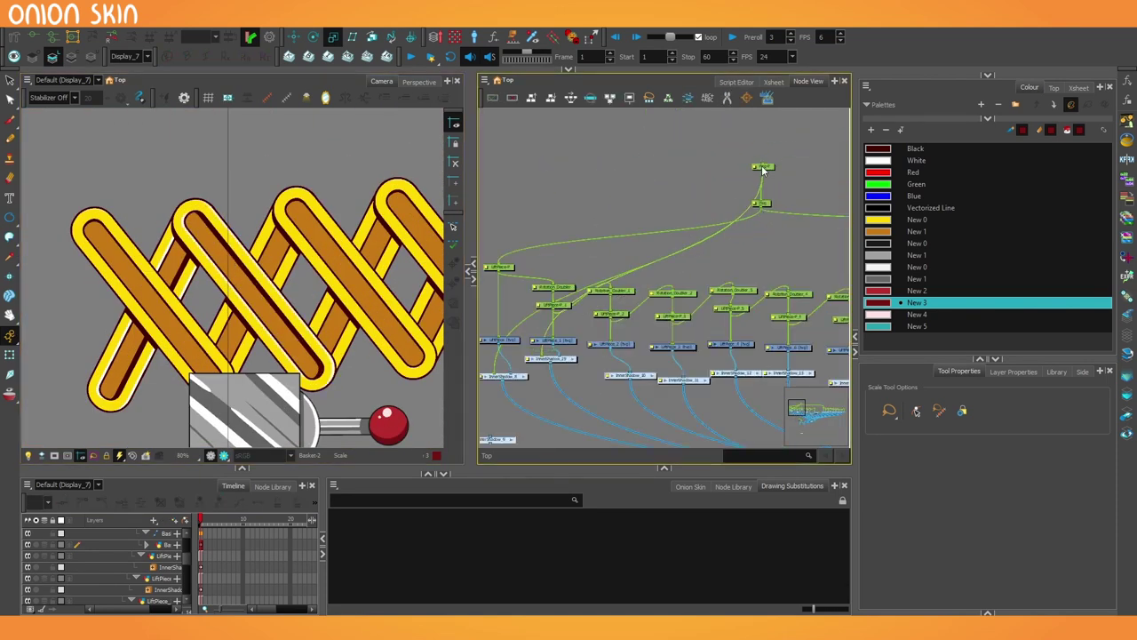
left_click_drag(538, 405, 641, 285)
Step: Enlarge the Node View and replace the InnerShadow groups below LiftPiece_2, LiftPiece_3, LiftPiece_4, LiftPiece_6 and LiftPiece_5 with updated copies
left_click_drag(464, 308, 23, 309)
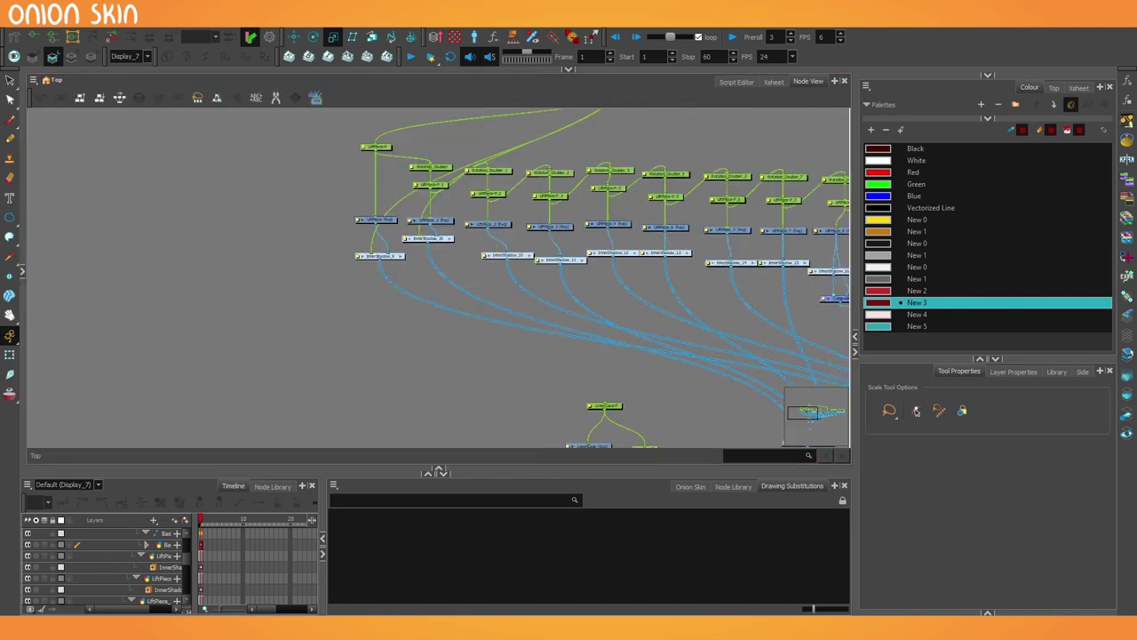
scroll(444, 266, "up", 4)
key("ctrl+v")
scroll(393, 274, "down", 4)
scroll(498, 275, "up", 3)
left_click(551, 291)
key("ctrl+v")
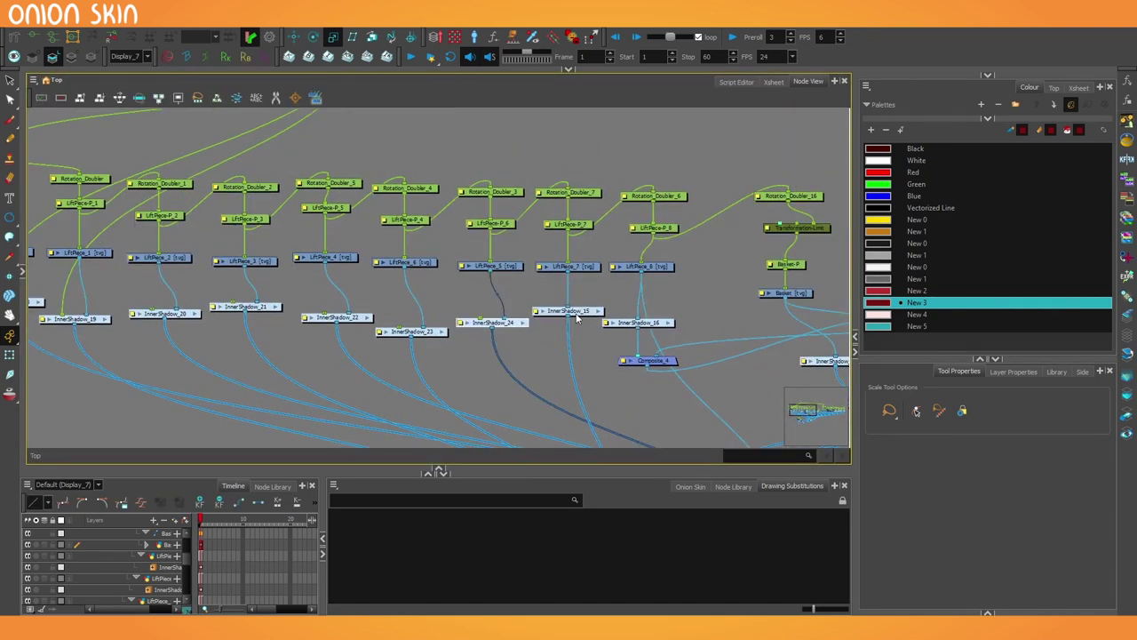
scroll(628, 321, "down", 4)
Step: Replace the InnerShadow groups below LiftPiece_12, LiftPiece_9, LiftPiece_17 and the neighbouring rear lift pieces with updated copies
left_click_drag(424, 277, 787, 332)
left_click_drag(613, 282, 614, 320)
scroll(480, 302, "up", 5)
key("ctrl+v")
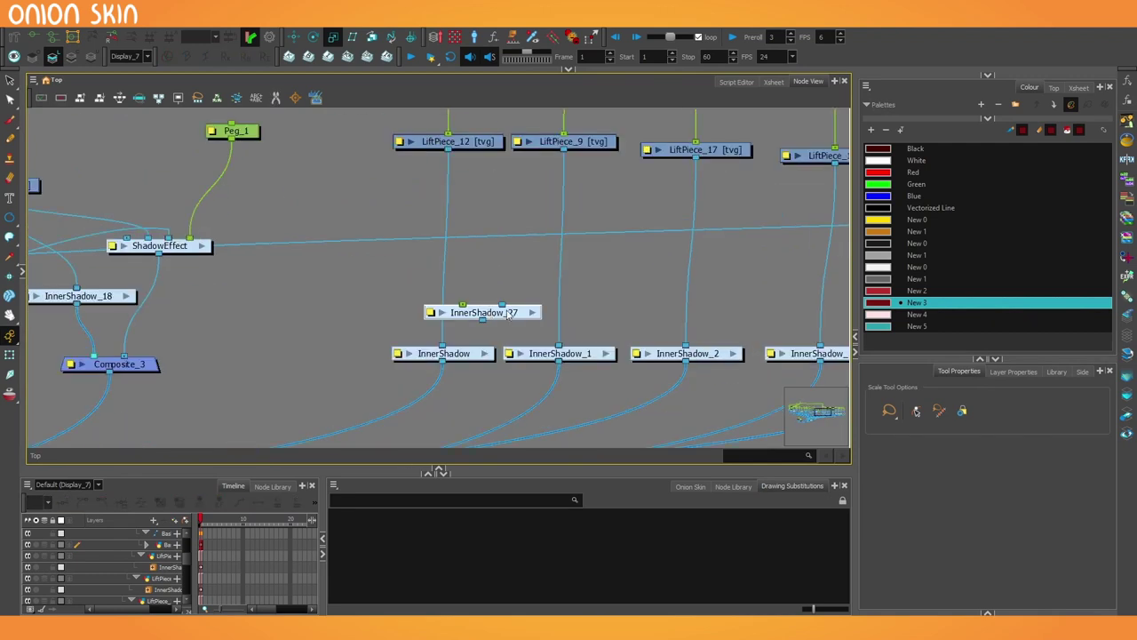
key("ctrl+v")
key("ctrl+v")
key("ctrl+v")
key("ctrl+v")
key("ctrl+v")
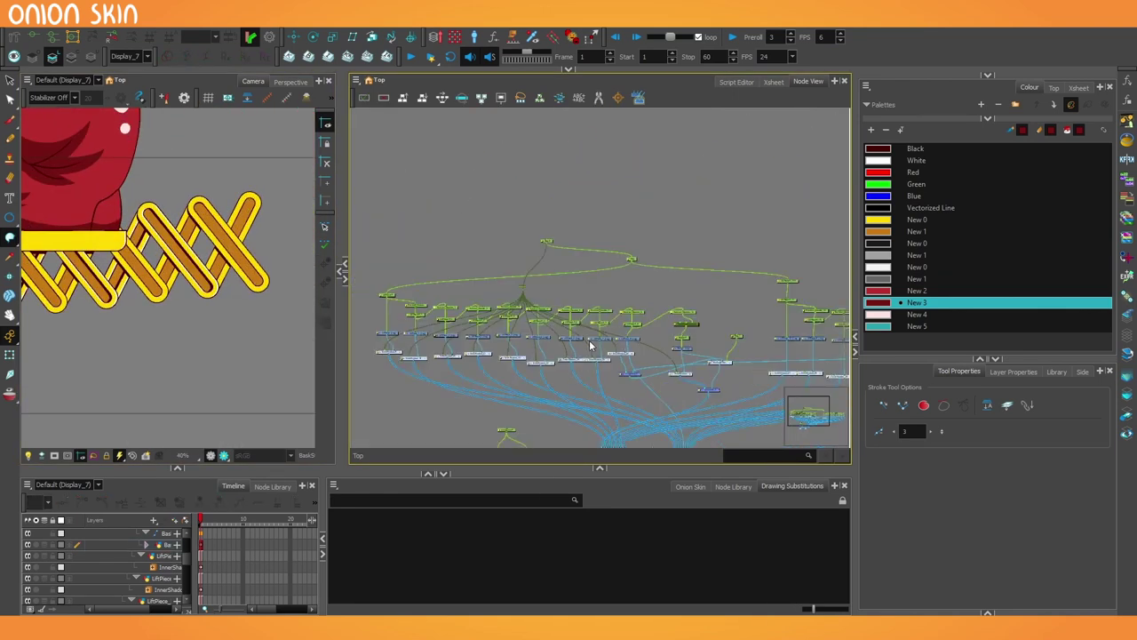
Step: Move the shared shading peg beside the second row of lift pieces and link it to their InnerShadow groups
left_click_drag(522, 287, 753, 312)
scroll(754, 318, "up", 4)
left_click_drag(753, 320, 476, 209)
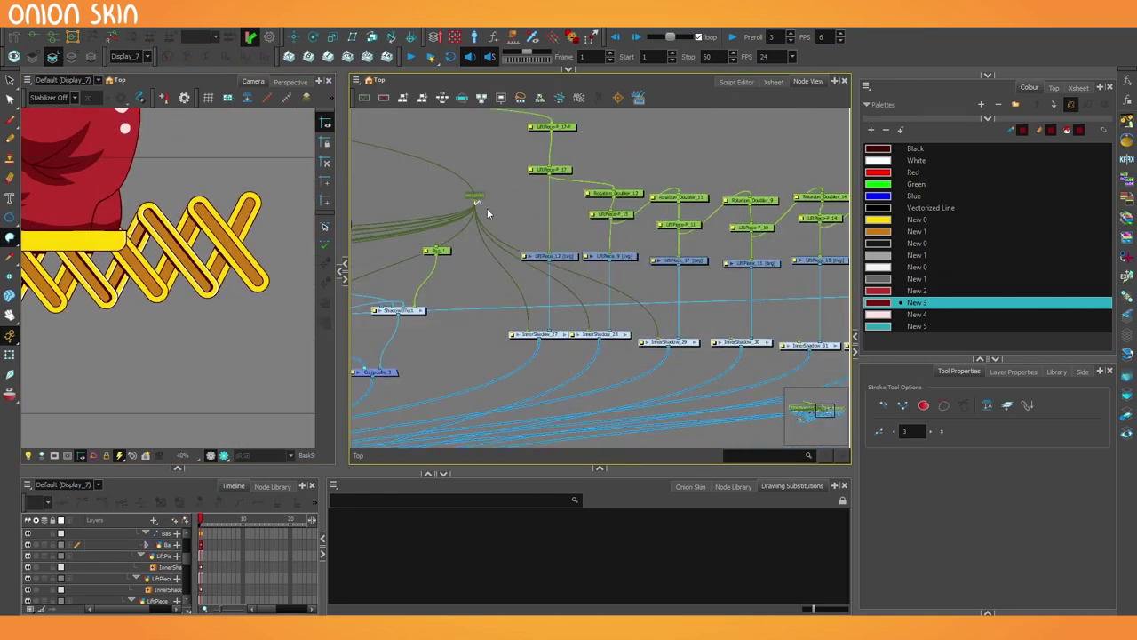
scroll(365, 233, "down", 3)
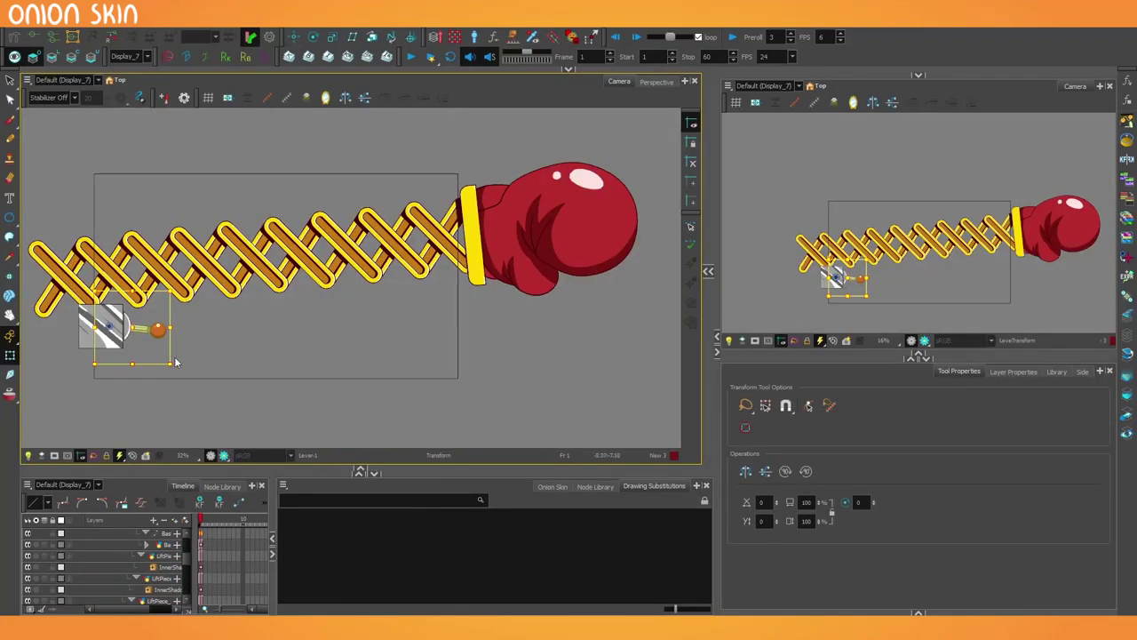
Step: Rotate the lever to test the extension of the boxing-glove scissor arm
left_click_drag(178, 367, 209, 353)
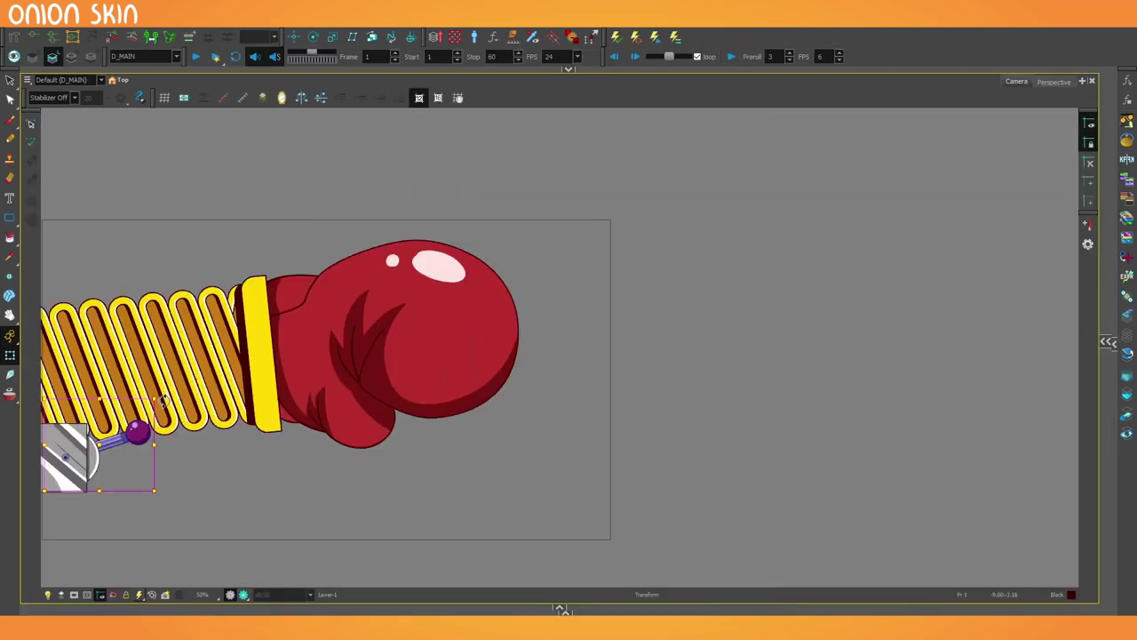
Step: Rotate the lever further to test the boxing glove's reach
left_click_drag(158, 436, 201, 416)
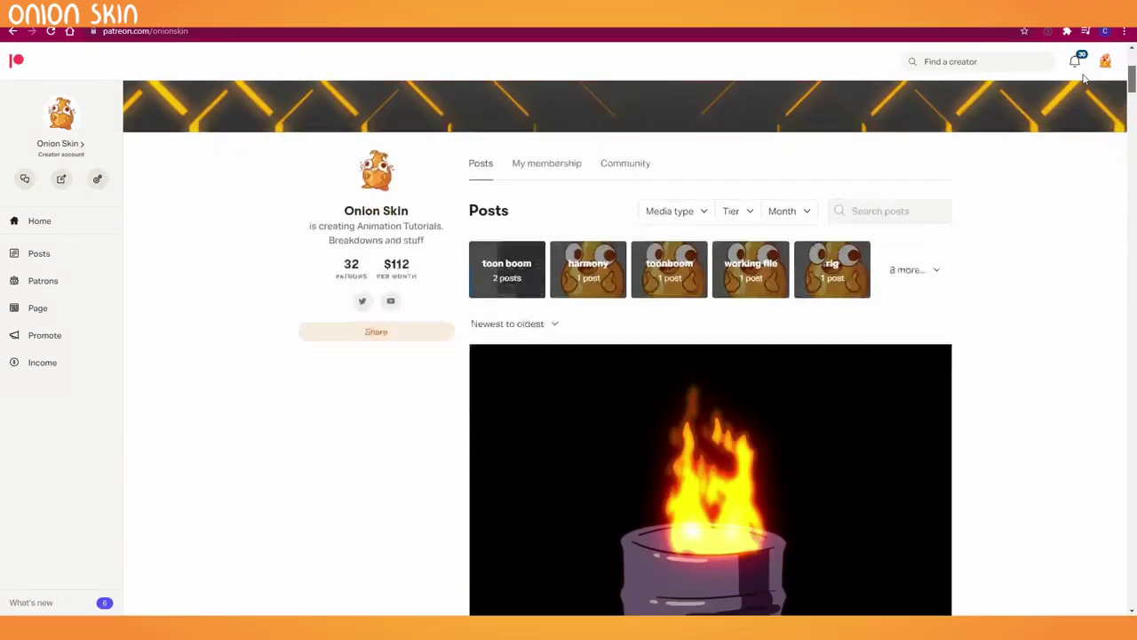
Step: Switch to the Onion Skin Patreon page in the browser and examine the posts offering working files
scroll(1123, 86, "down", 10)
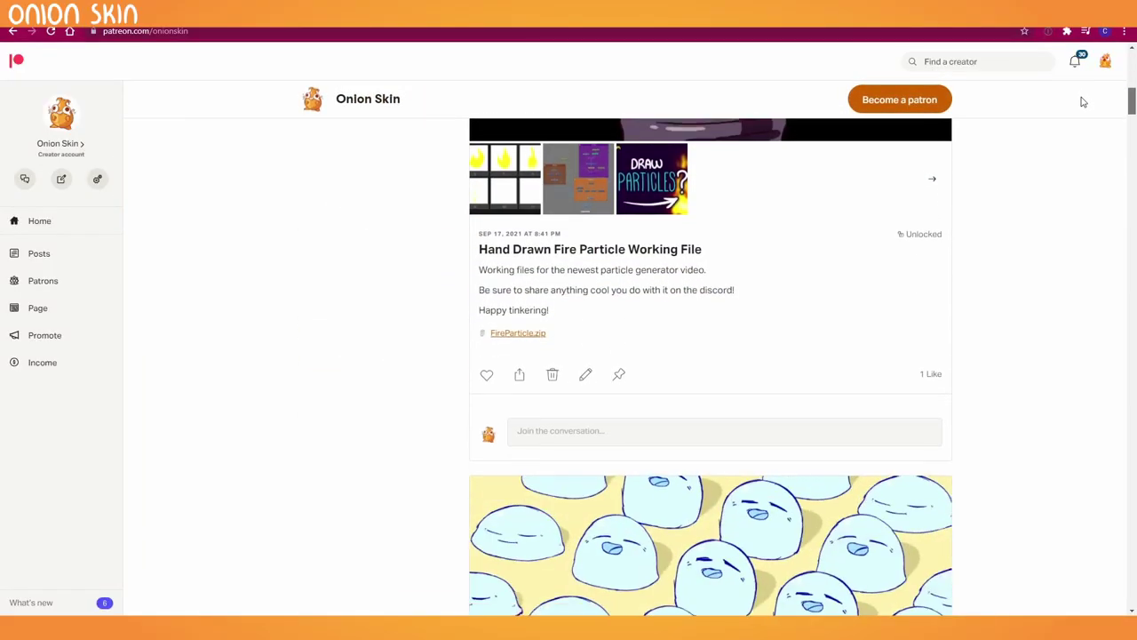
scroll(1078, 119, "down", 6)
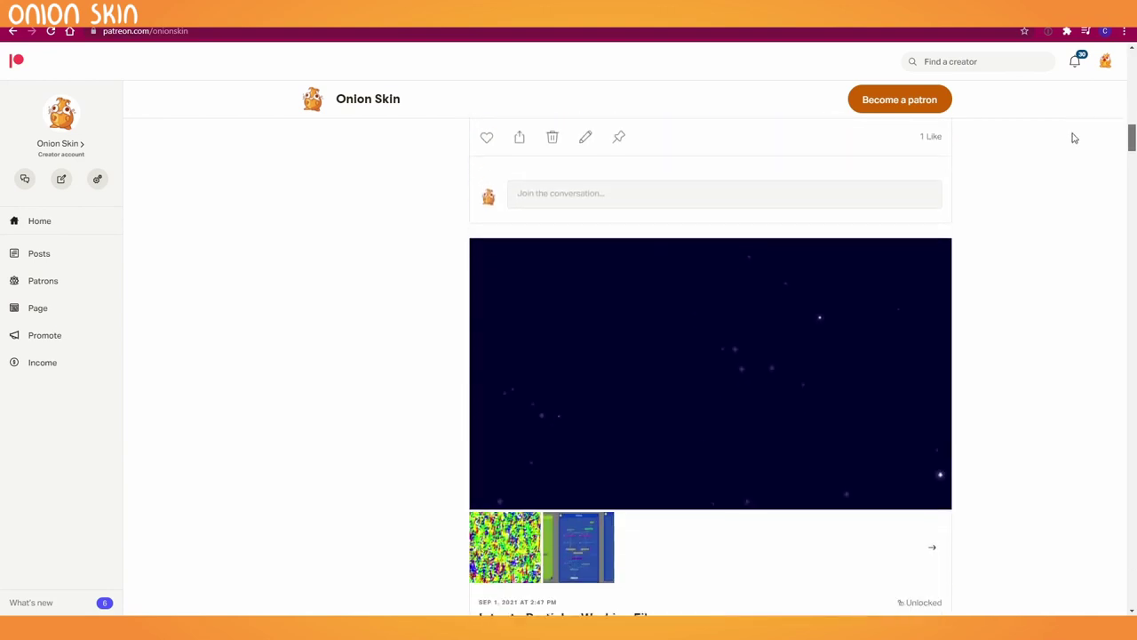
scroll(1071, 161, "down", 4)
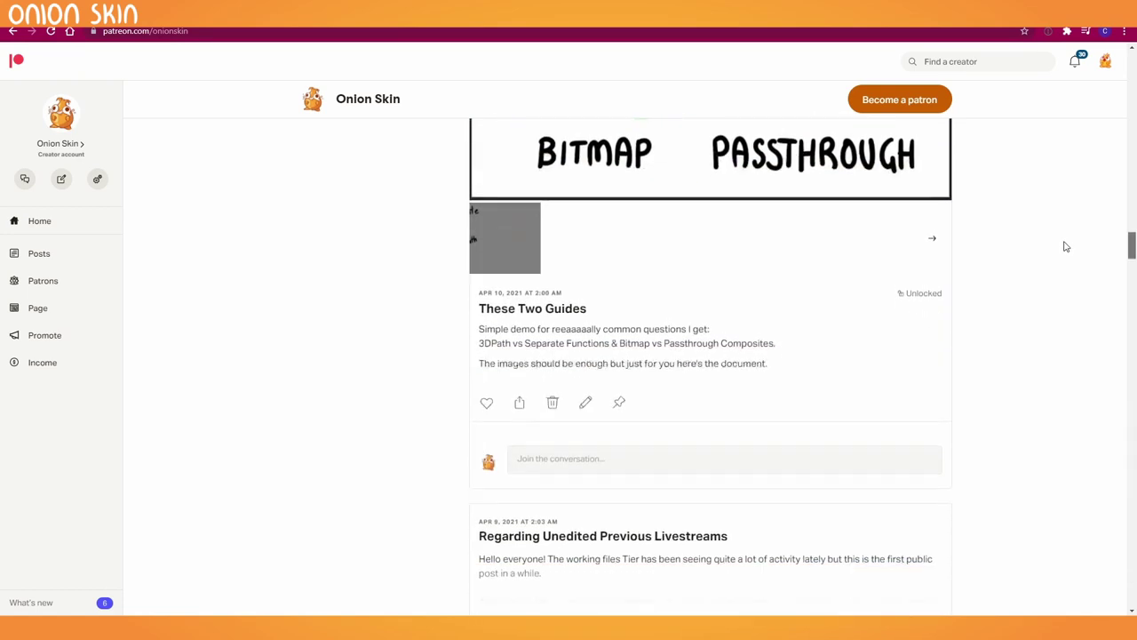
scroll(1066, 249, "down", 8)
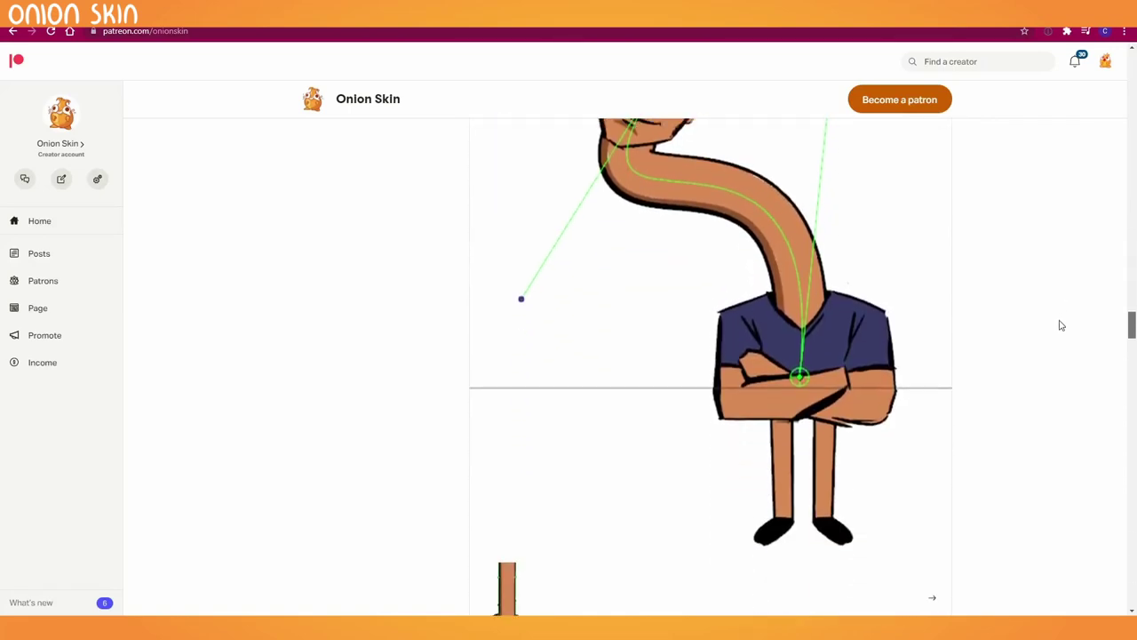
scroll(1059, 337, "down", 5)
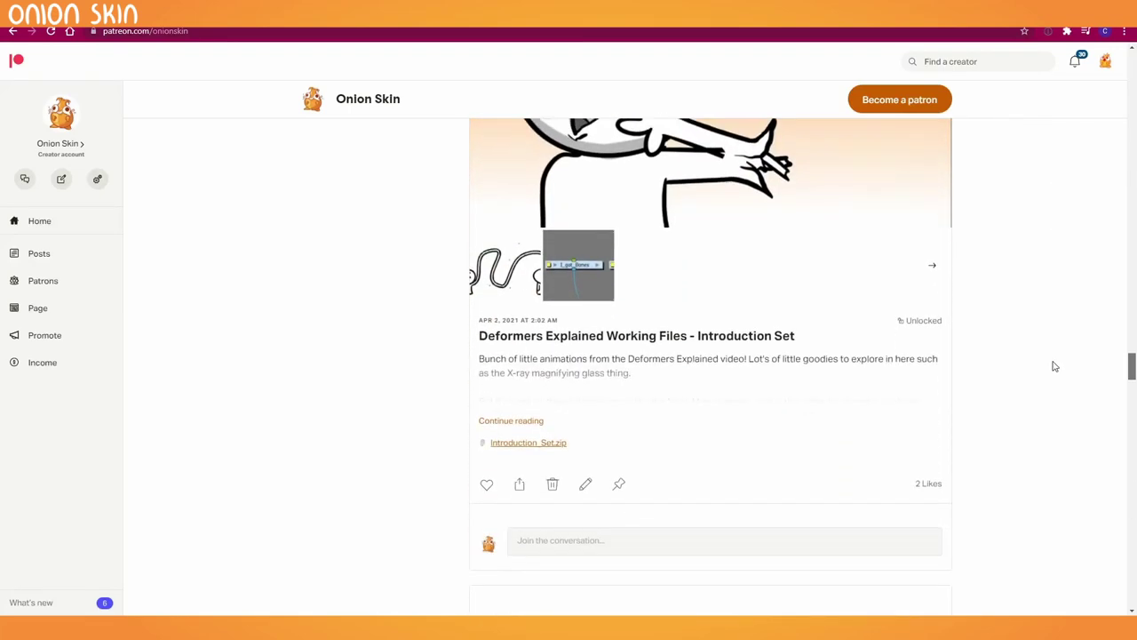
scroll(1054, 368, "down", 1)
scroll(1051, 388, "down", 1)
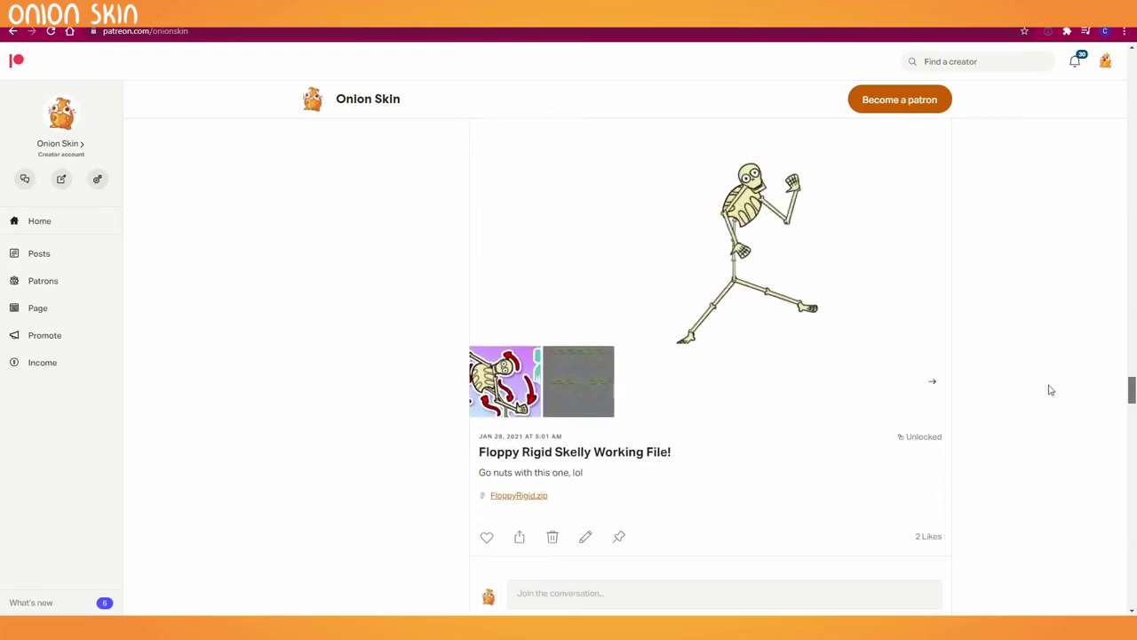
scroll(1050, 389, "down", 5)
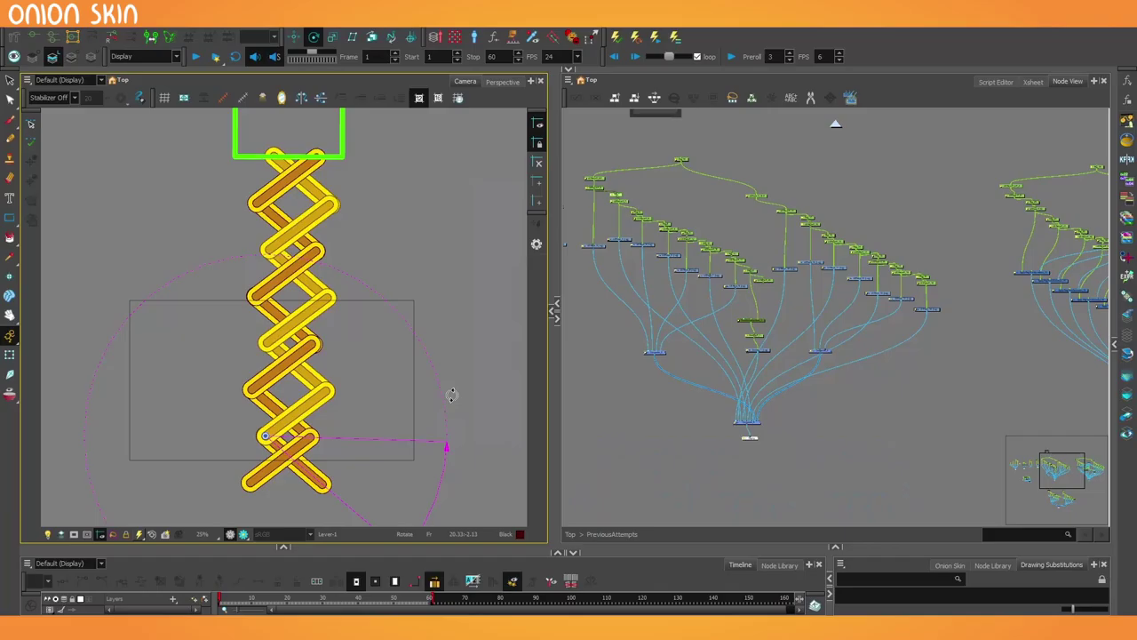
Step: Switch to Harmony's PreviousAttempts group and rotate the control peg in Display to collapse and extend the early scissor lift
left_click_drag(451, 395, 453, 469)
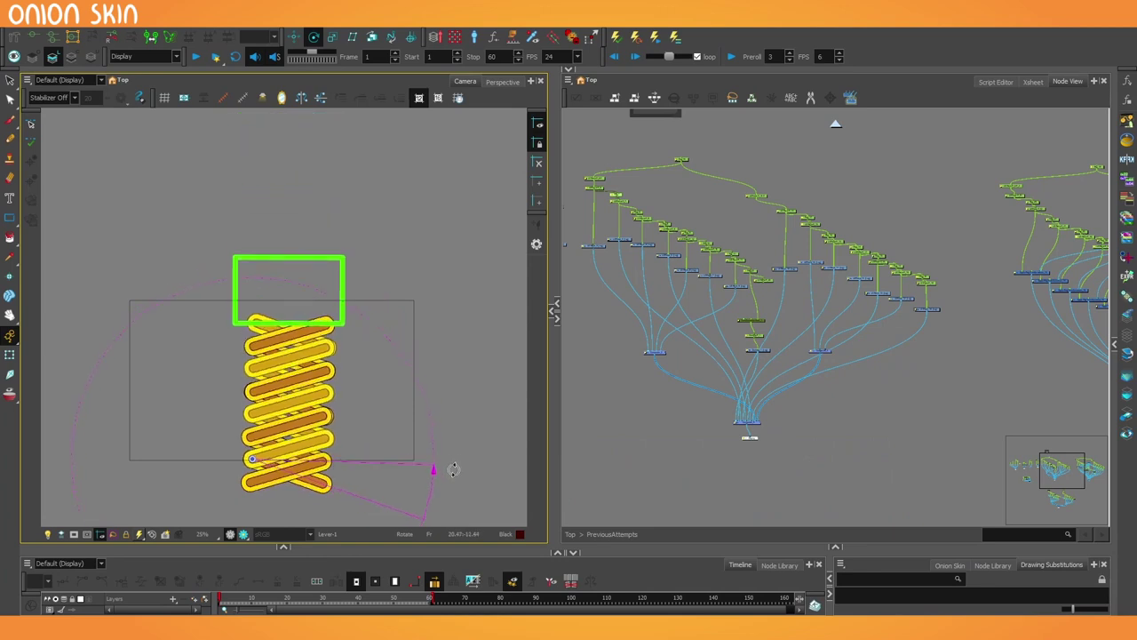
left_click_drag(450, 514, 431, 353)
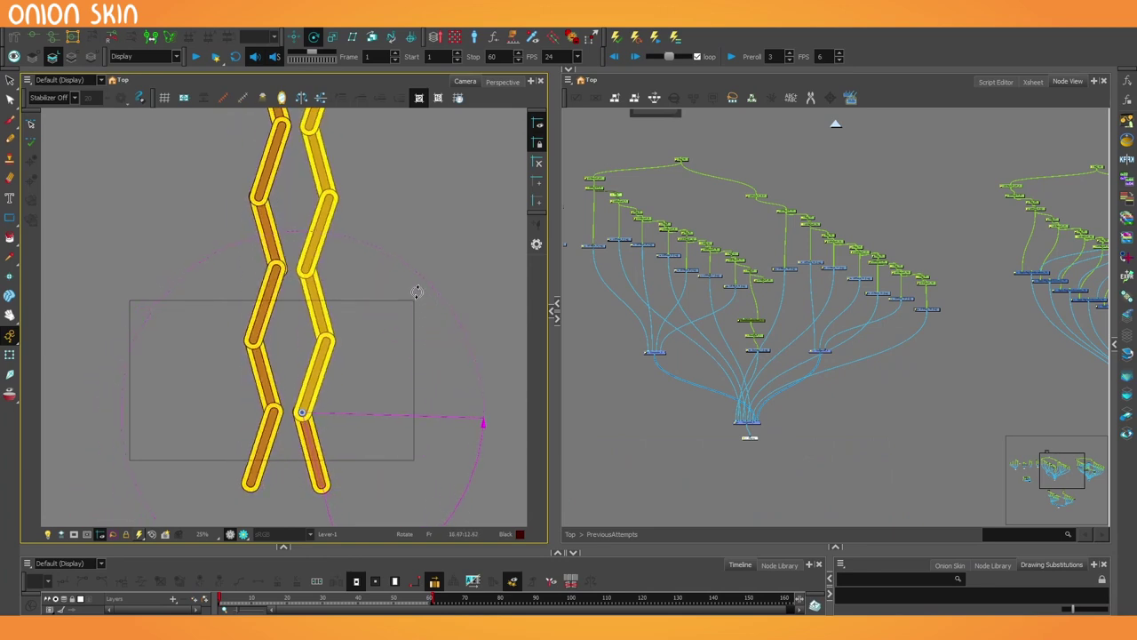
left_click_drag(338, 229, 286, 329)
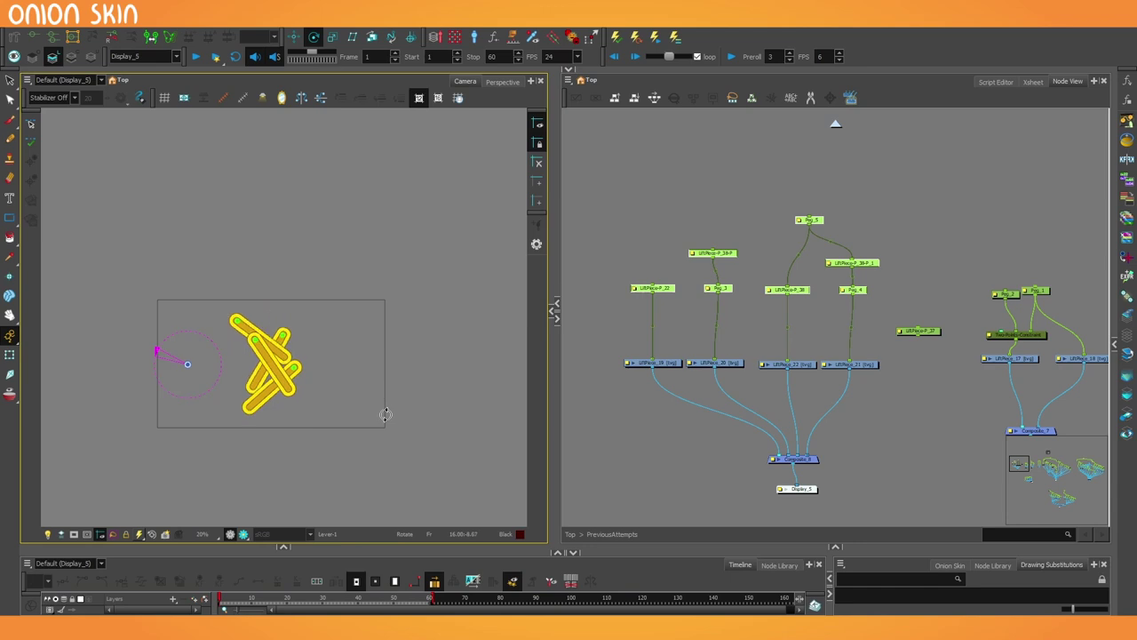
Step: View the Display_5 attempt and rotate its pegs to test how the four loose lift pieces react
left_click_drag(386, 414, 127, 427)
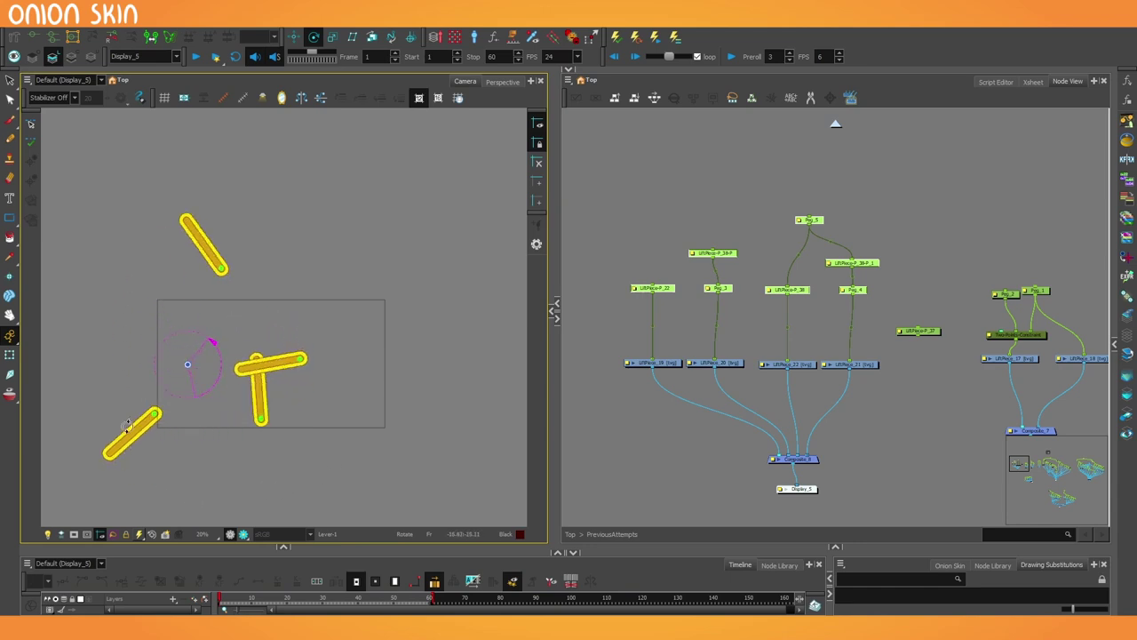
left_click_drag(119, 268, 287, 283)
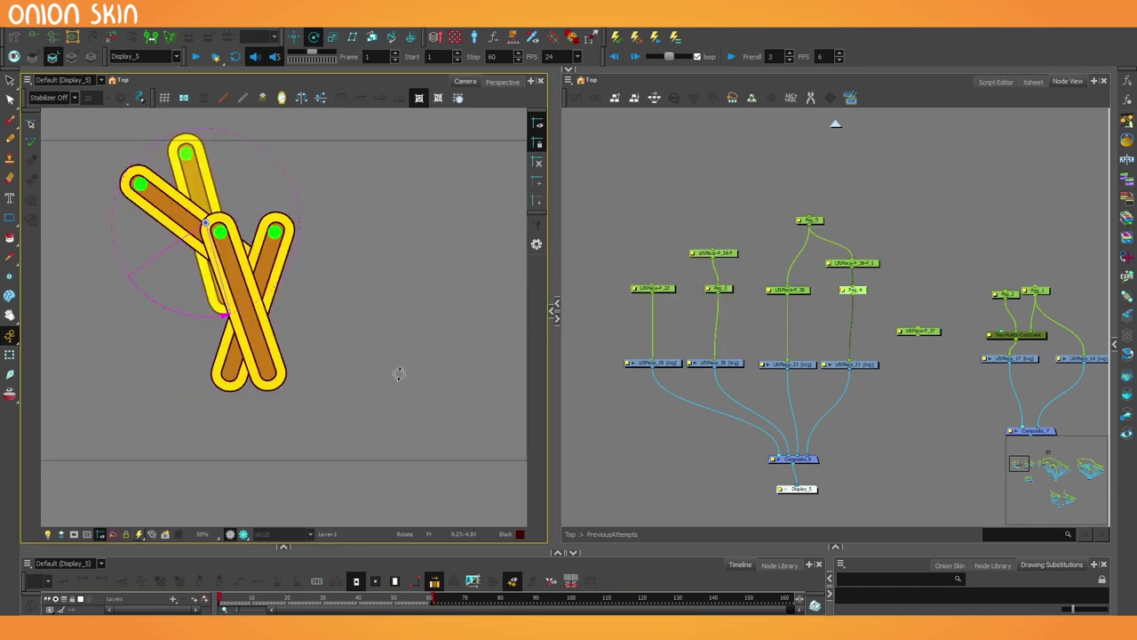
left_click_drag(400, 374, 403, 314)
left_click(698, 252)
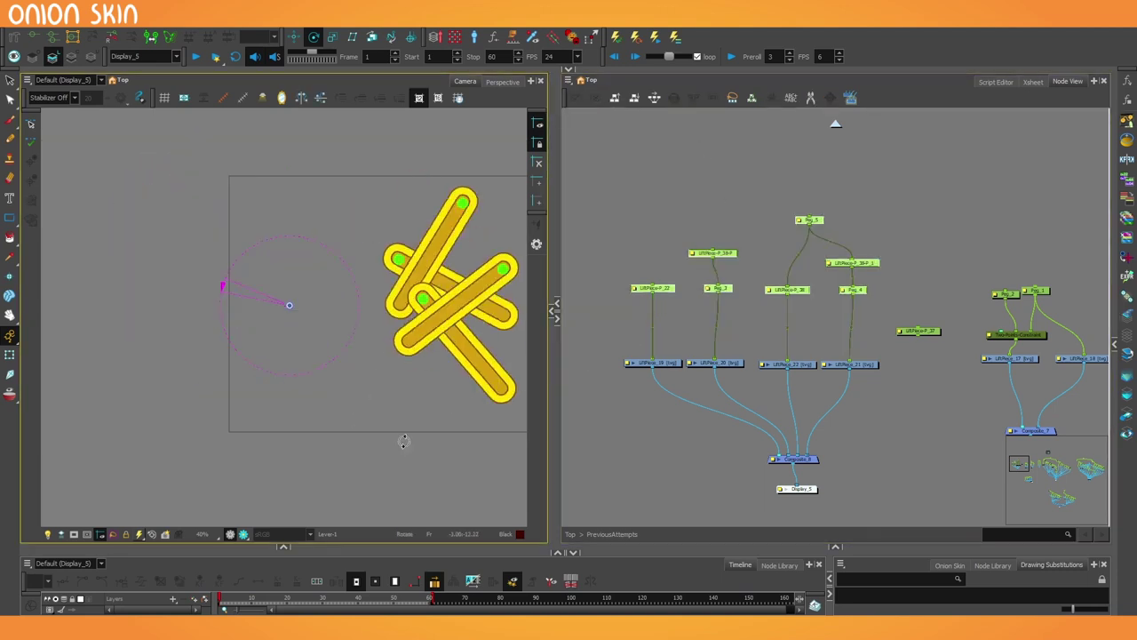
left_click_drag(402, 441, 478, 218)
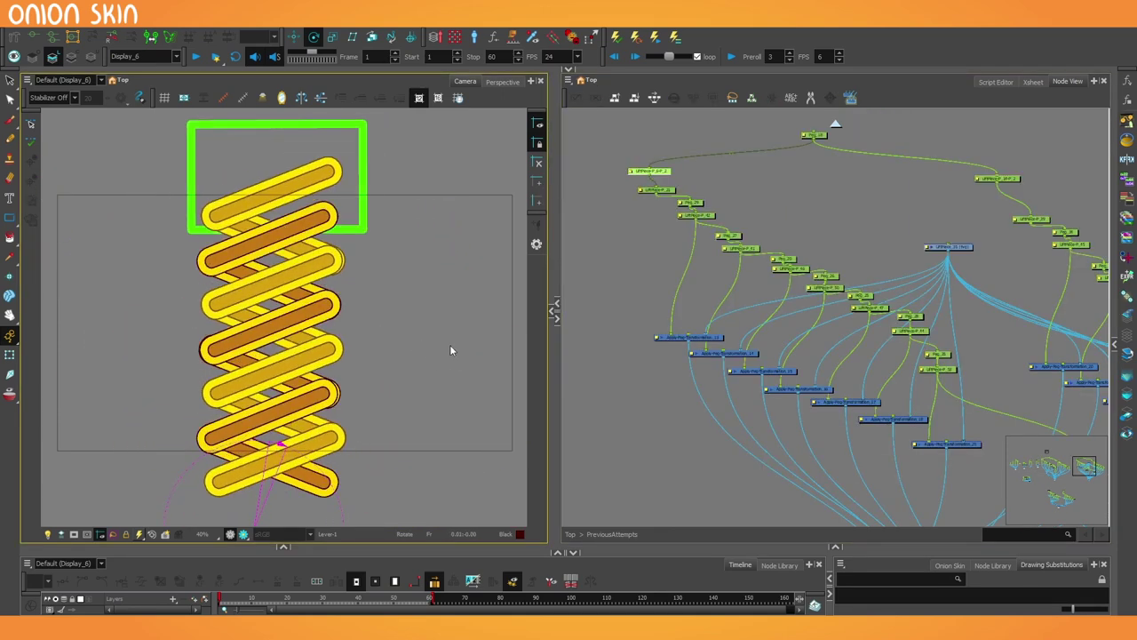
Step: Rotate the pegs of the Display_6 scissor lift and the Display_1 fanned pieces to test both Apply-Peg-Transformation attempts
left_click_drag(451, 350, 432, 437)
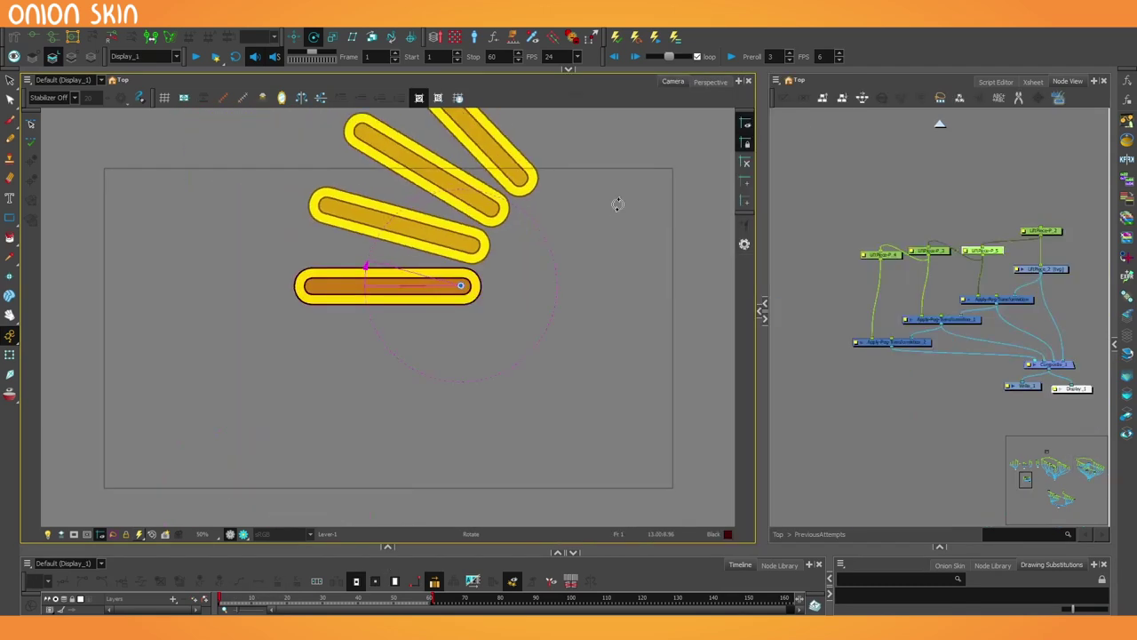
left_click_drag(617, 204, 596, 279)
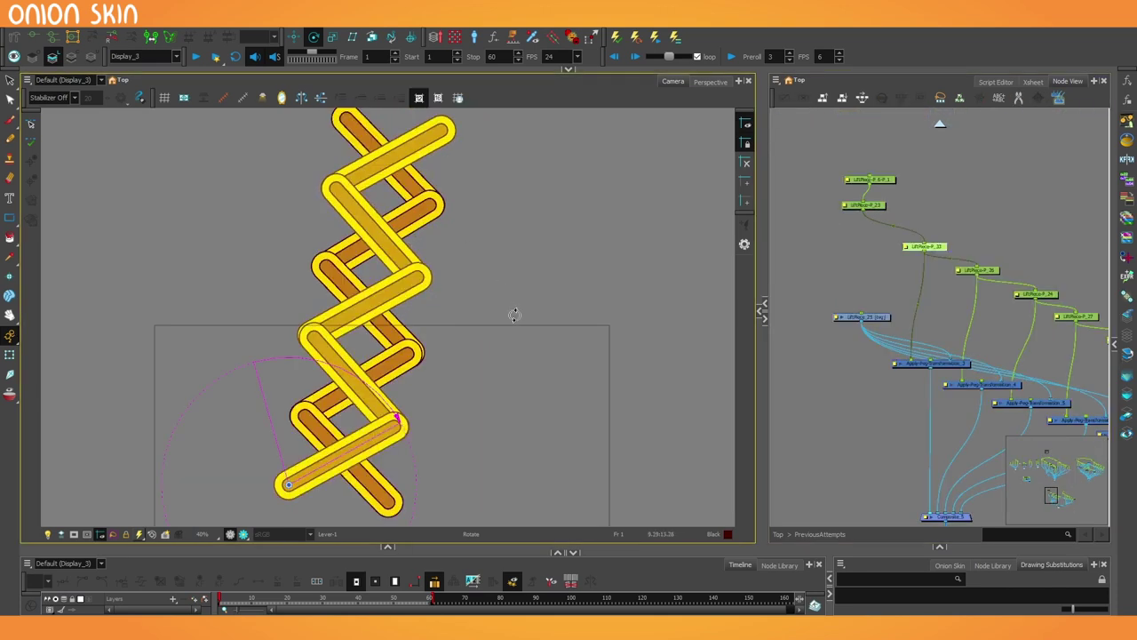
Step: Rotate the selected lift-piece peg in the Display_3 attempt through a wide range to test the linked scissor chain
left_click_drag(514, 315, 511, 367)
scroll(477, 329, "up", 2)
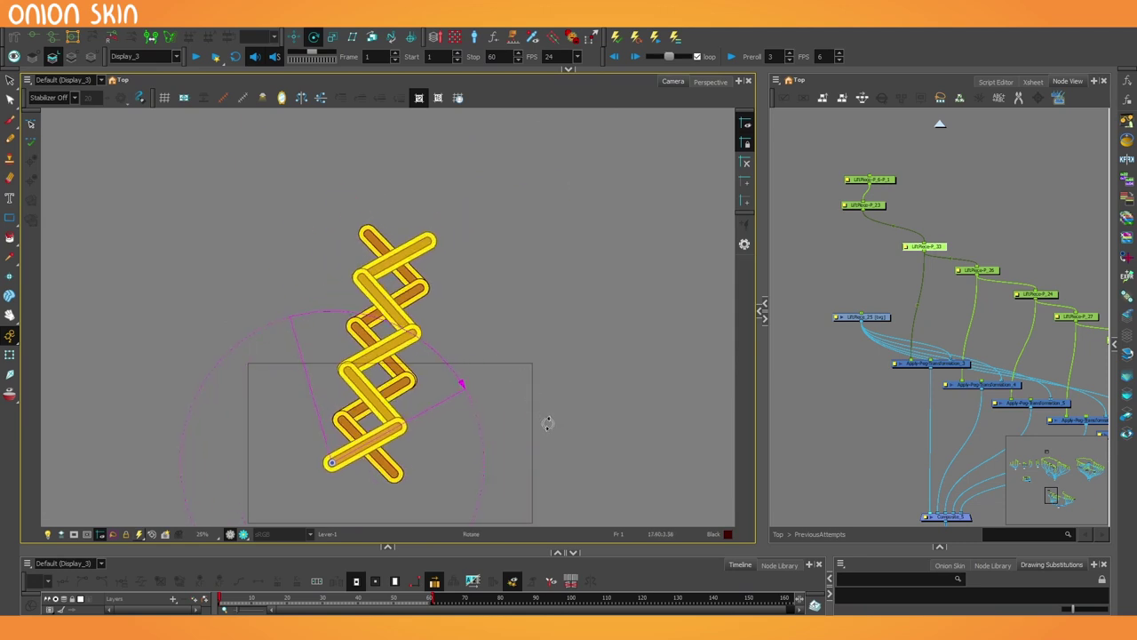
left_click_drag(549, 423, 72, 417)
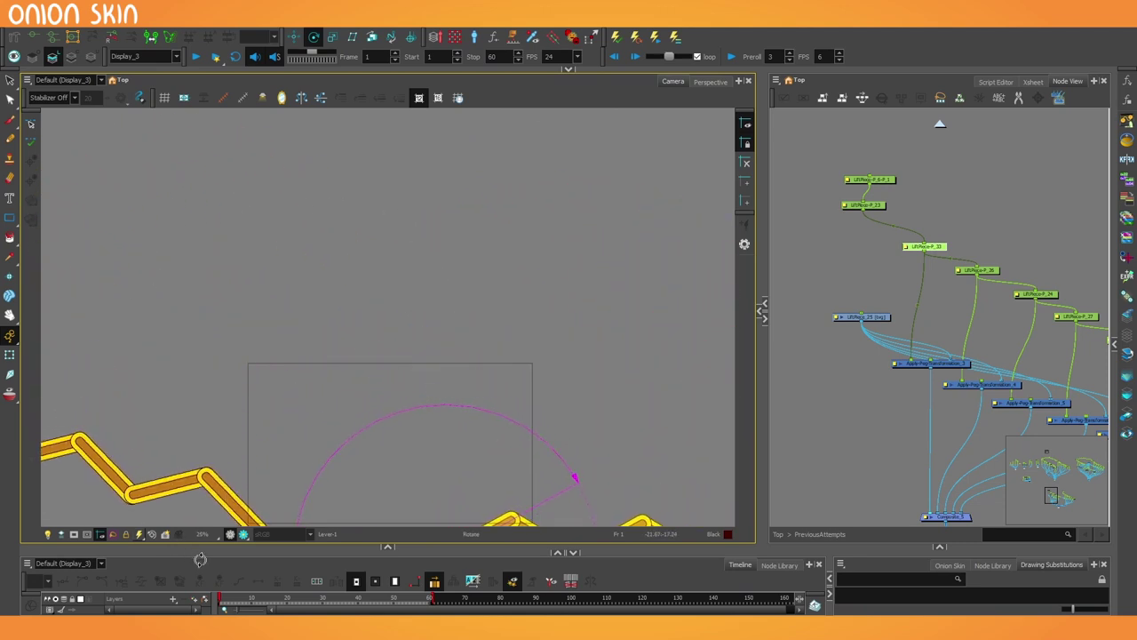
left_click_drag(200, 558, 636, 443)
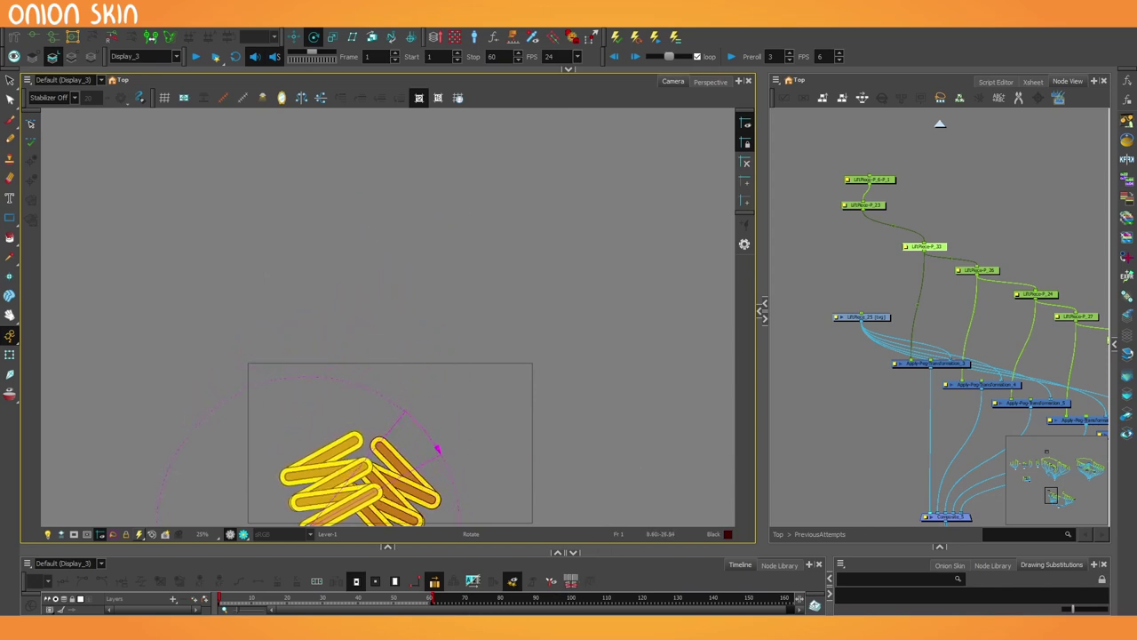